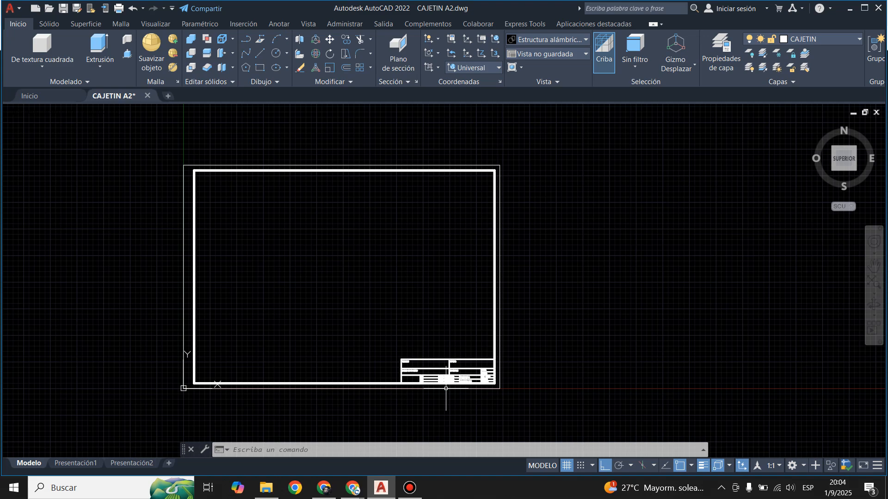
Examine the A2 sheet frame and the title block's labelled cells, including the FECHA and FIRMA rows
{"action": "scroll", "coordinate": [446, 388], "scroll_direction": "up", "scroll_amount": 8}
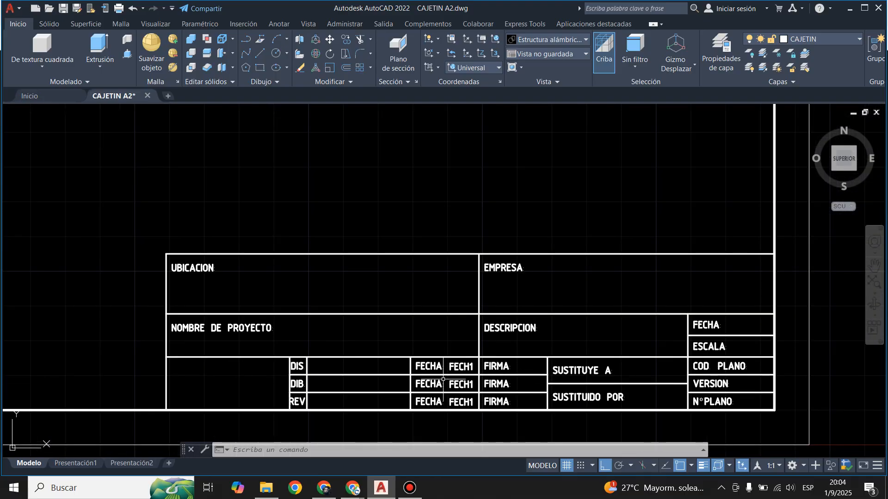
{"action": "scroll", "coordinate": [465, 373], "scroll_direction": "down", "scroll_amount": 4}
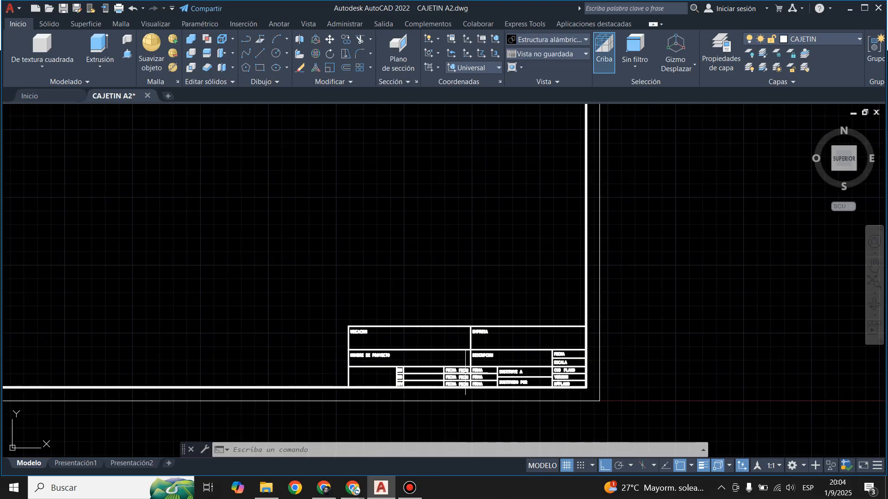
{"action": "scroll", "coordinate": [466, 373], "scroll_direction": "down", "scroll_amount": 4}
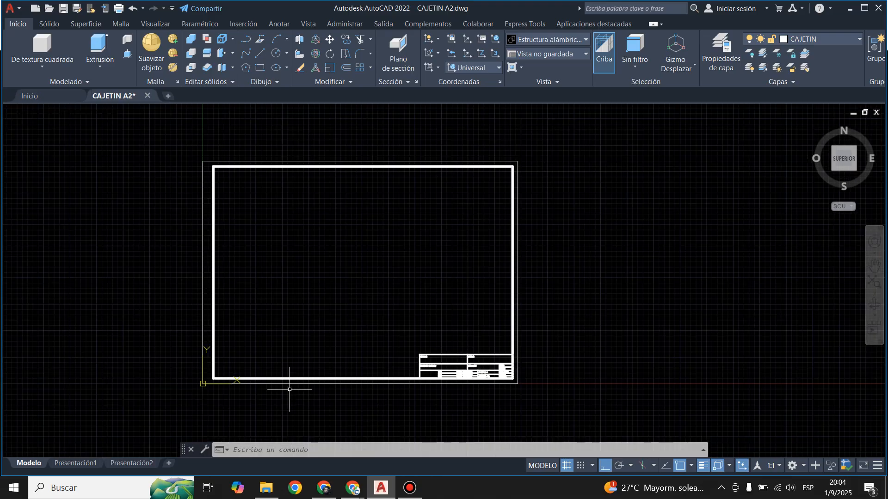
{"action": "scroll", "coordinate": [493, 369], "scroll_direction": "up", "scroll_amount": 4}
{"action": "scroll", "coordinate": [418, 398], "scroll_direction": "up", "scroll_amount": 6}
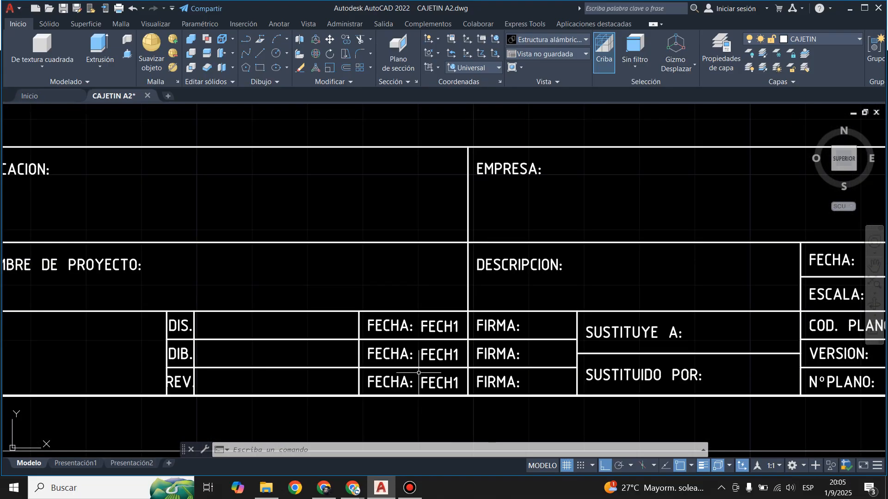
{"action": "scroll", "coordinate": [418, 373], "scroll_direction": "down", "scroll_amount": 3}
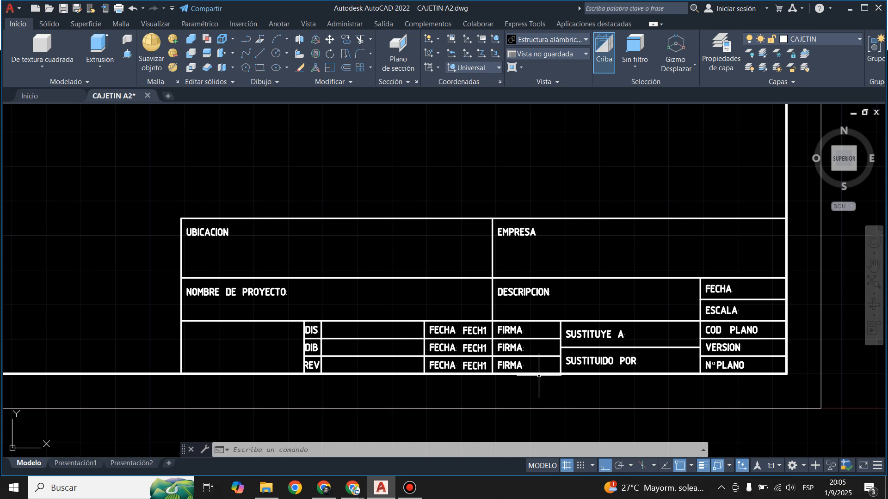
Start a block attribute definition with the tag NOM1 and the prompt INGRESE NOMBRE CADISTA
{"action": "scroll", "coordinate": [368, 354], "scroll_direction": "up", "scroll_amount": 4}
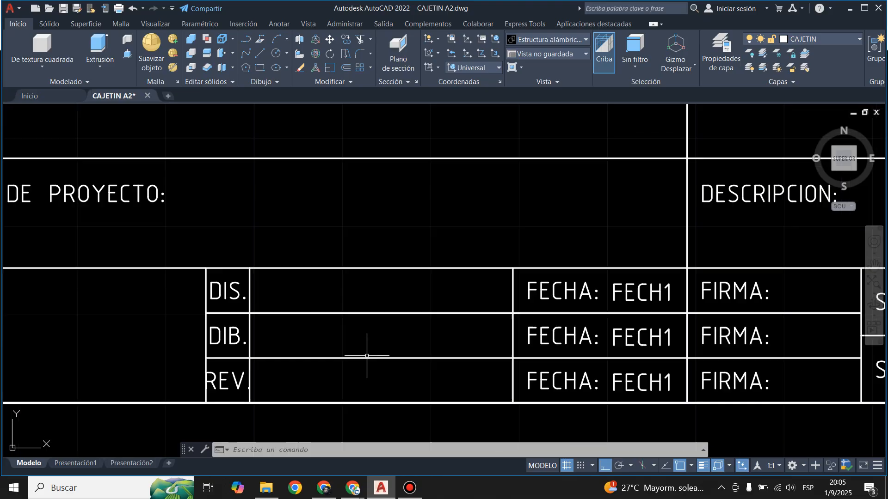
{"action": "left_click", "coordinate": [243, 23]}
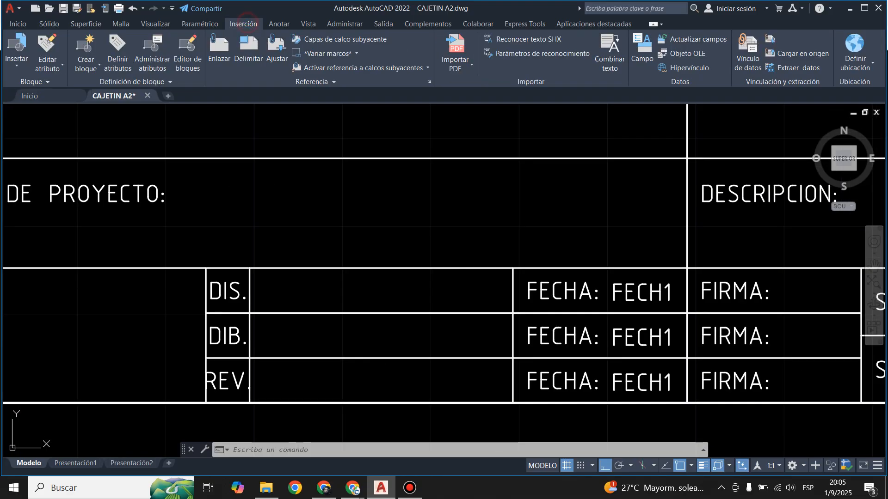
{"action": "left_click", "coordinate": [115, 60]}
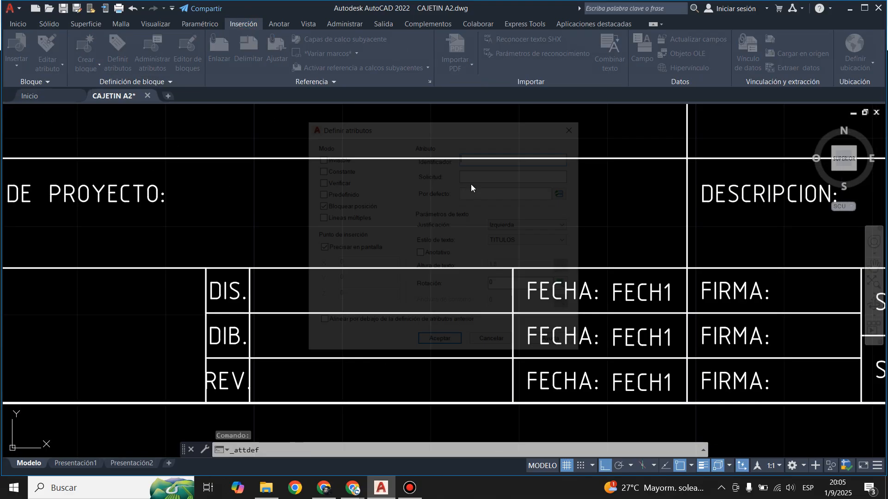
{"action": "type", "text": "N"}
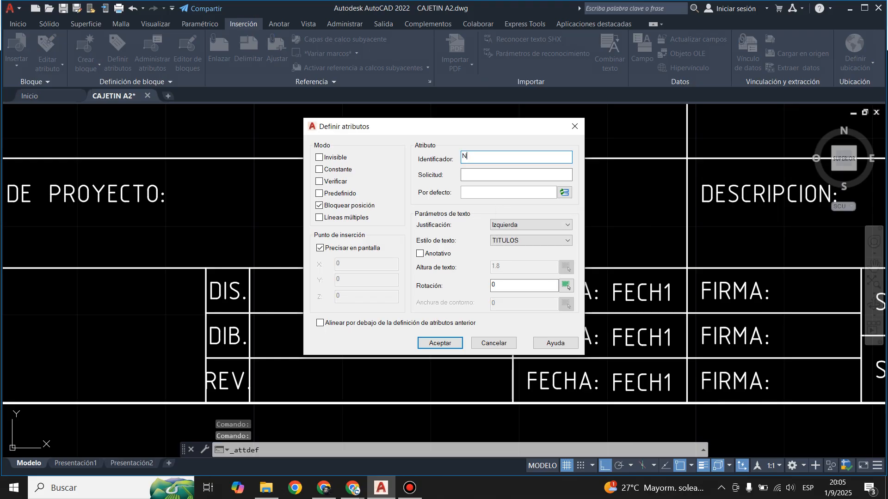
{"action": "type", "text": "OM1"}
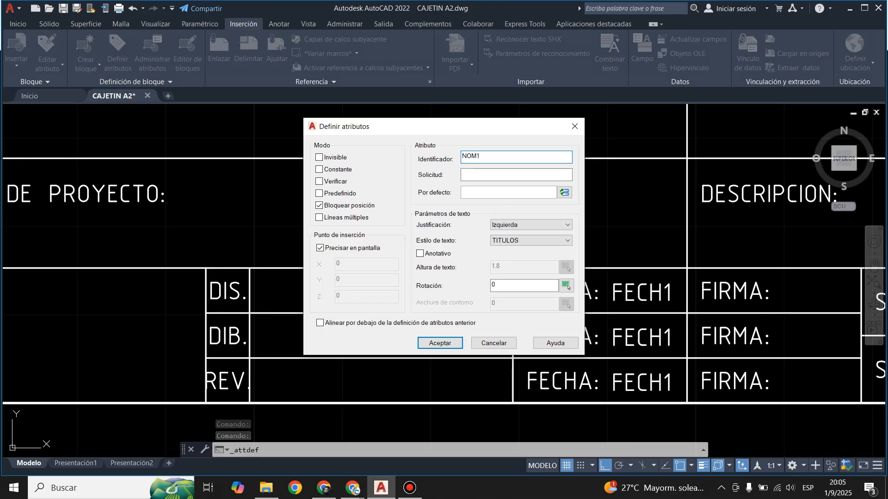
{"action": "left_click", "coordinate": [495, 176]}
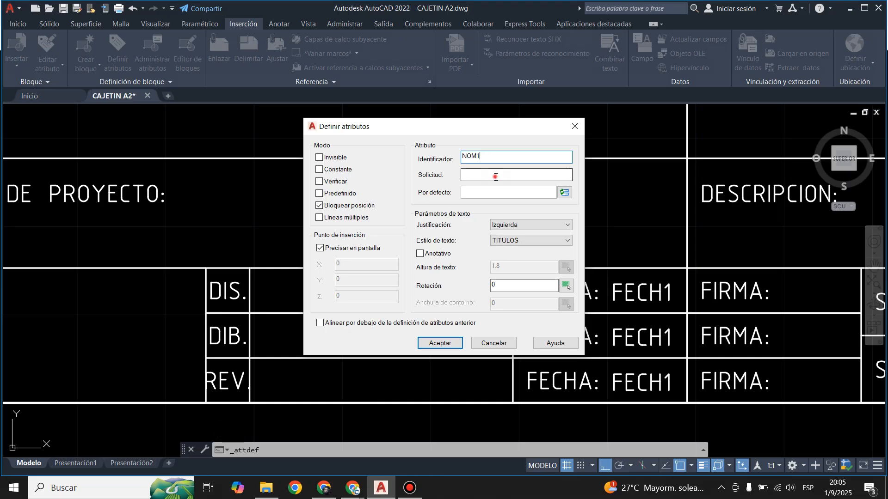
{"action": "type", "text": "INGRESE "}
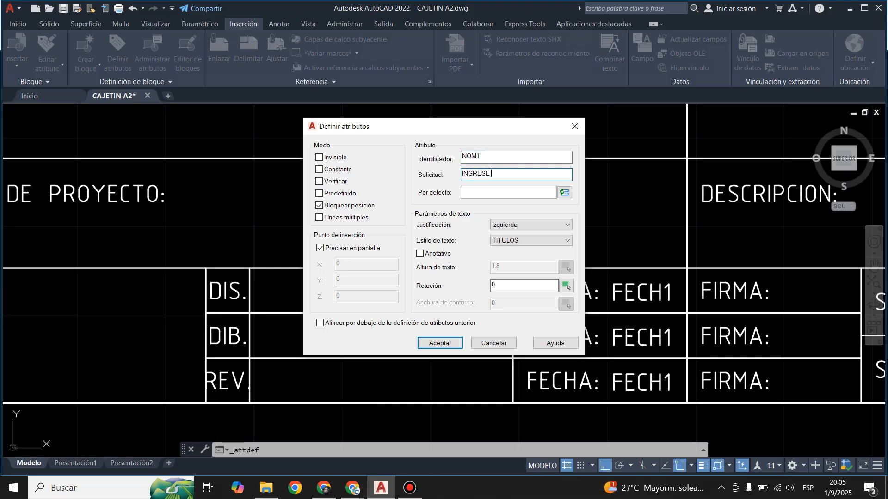
{"action": "type", "text": "NOMBRE CADISTA"}
Set the attribute's default value to the drafter's name and place it in the empty cell beside DIS
{"action": "left_click", "coordinate": [487, 193]}
{"action": "type", "text": "HENRY"}
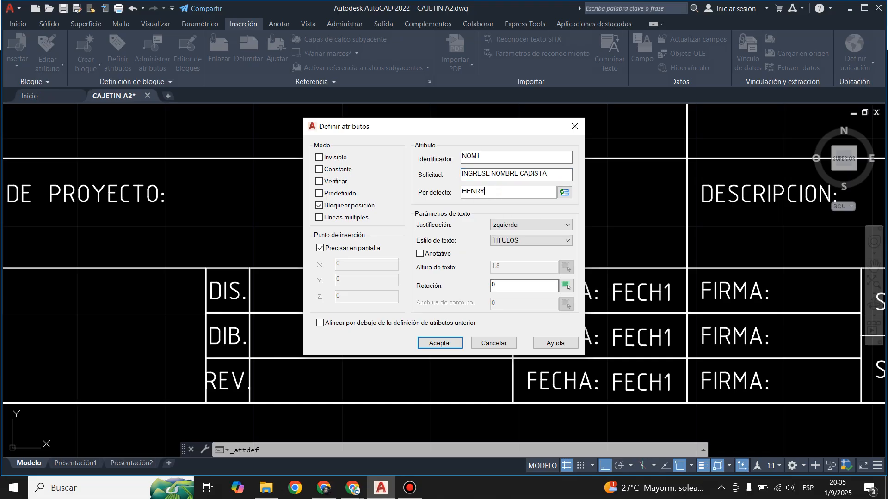
{"action": "type", "text": " C."}
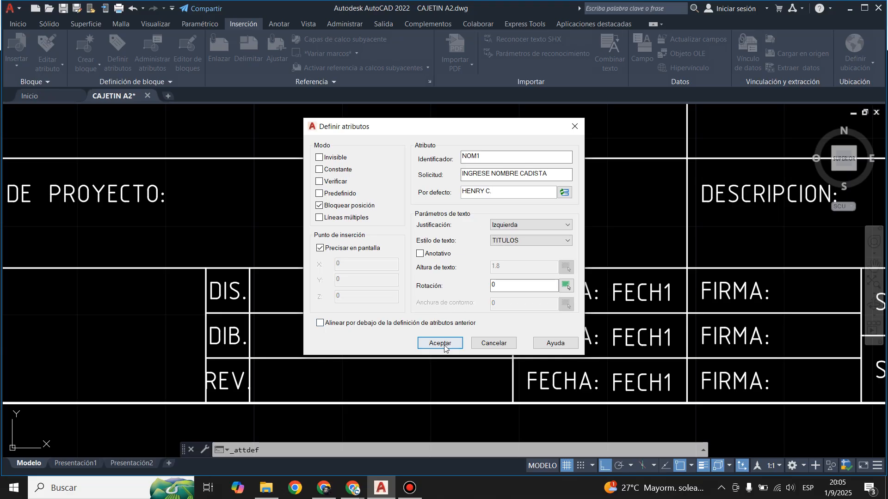
{"action": "left_click", "coordinate": [432, 344]}
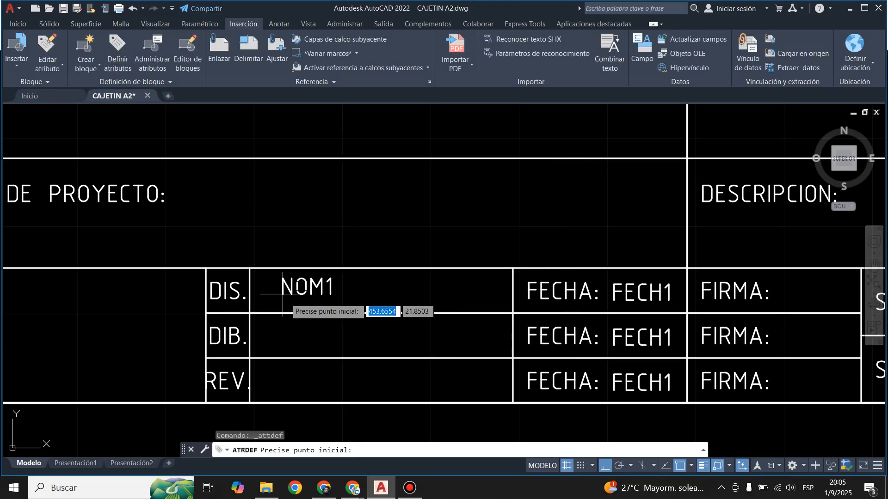
{"action": "left_click", "coordinate": [277, 299]}
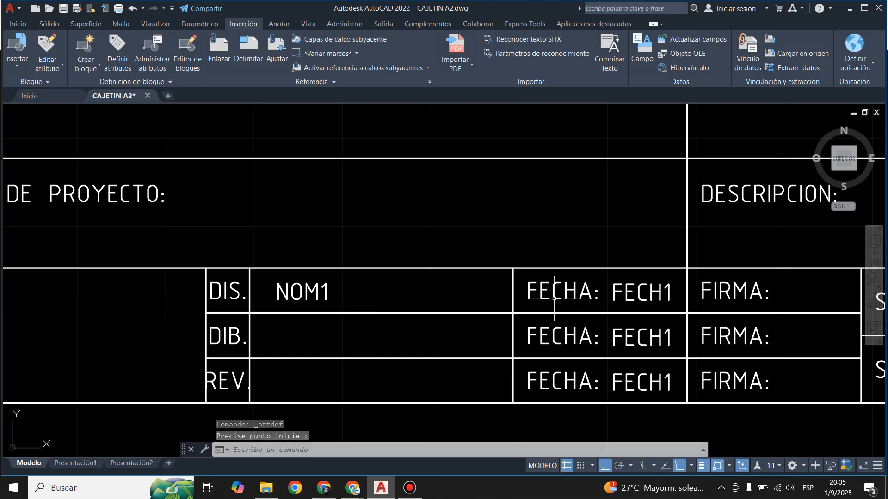
Copy the NOM1 attribute into the DIB. and REV. rows, using the cell corners as base and destination points
{"action": "scroll", "coordinate": [532, 231], "scroll_direction": "down", "scroll_amount": 2}
{"action": "scroll", "coordinate": [368, 252], "scroll_direction": "up", "scroll_amount": 2}
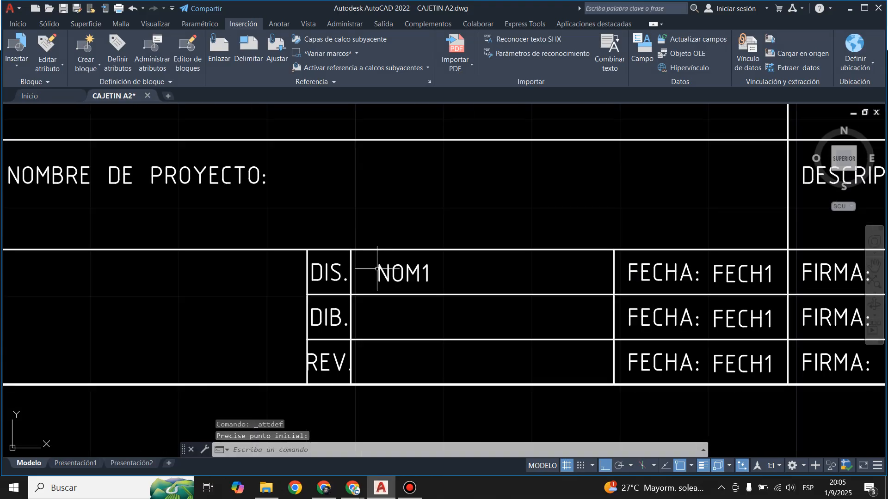
{"action": "left_click", "coordinate": [382, 264]}
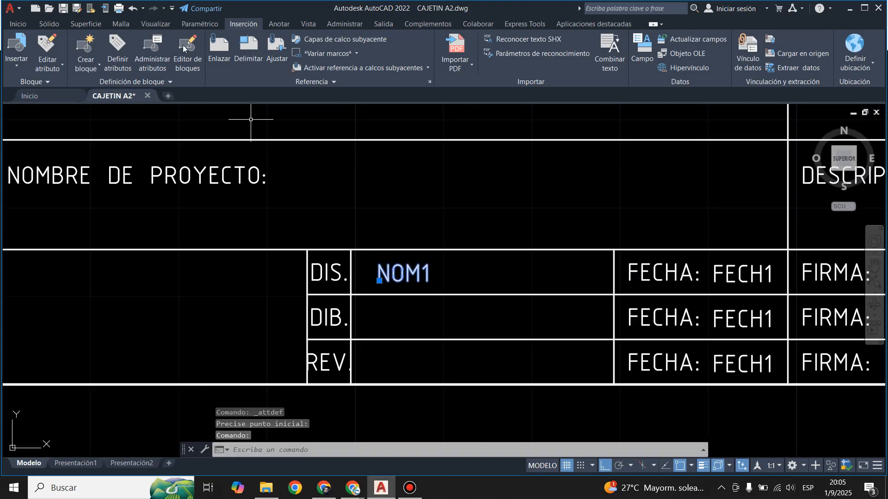
{"action": "left_click", "coordinate": [18, 23]}
{"action": "left_click", "coordinate": [347, 42]}
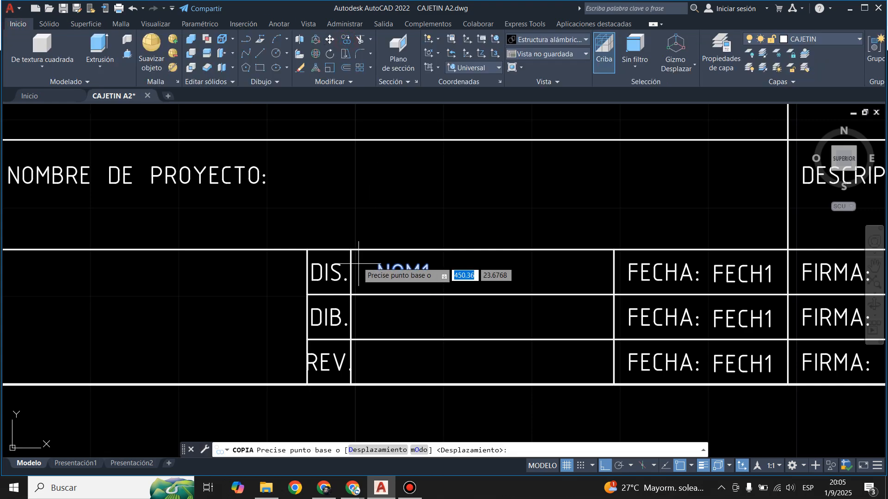
{"action": "left_click", "coordinate": [351, 250]}
{"action": "left_click", "coordinate": [350, 295]}
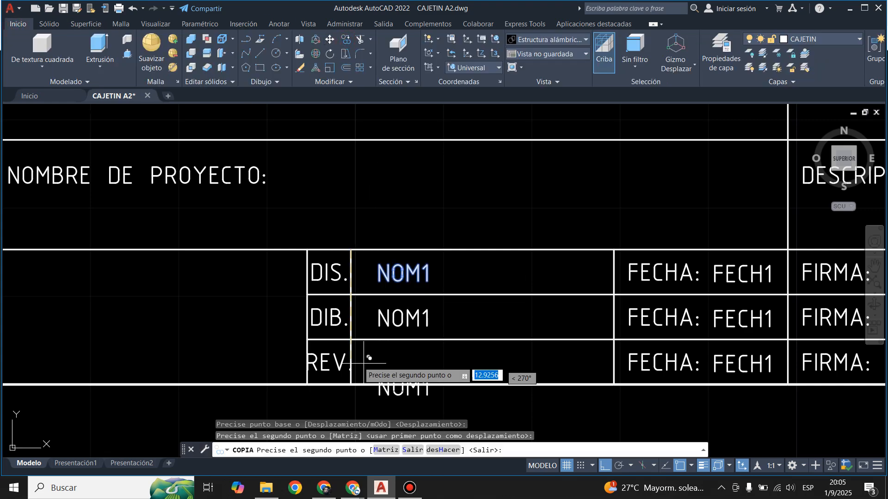
{"action": "left_click", "coordinate": [351, 339]}
{"action": "key", "text": "Escape"}
Review the completed name and date rows and the remaining title block cells, and the sheet as a whole
{"action": "scroll", "coordinate": [432, 281], "scroll_direction": "down", "scroll_amount": 8}
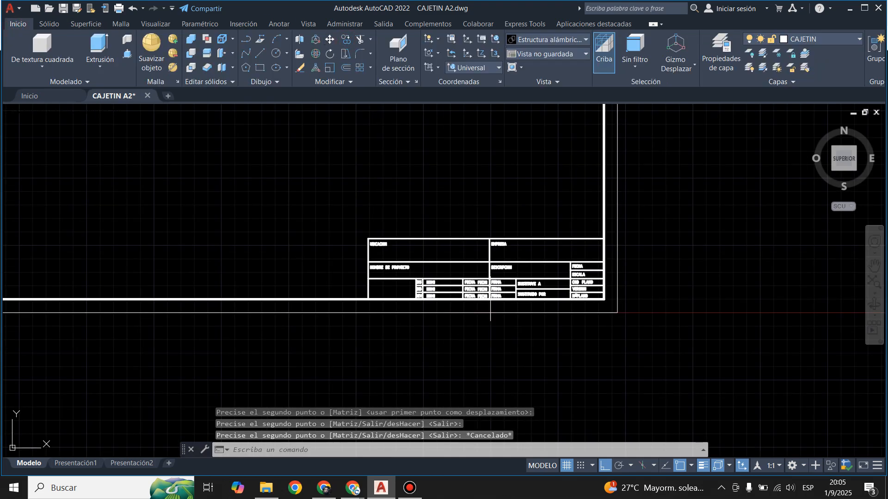
{"action": "scroll", "coordinate": [491, 301], "scroll_direction": "up", "scroll_amount": 4}
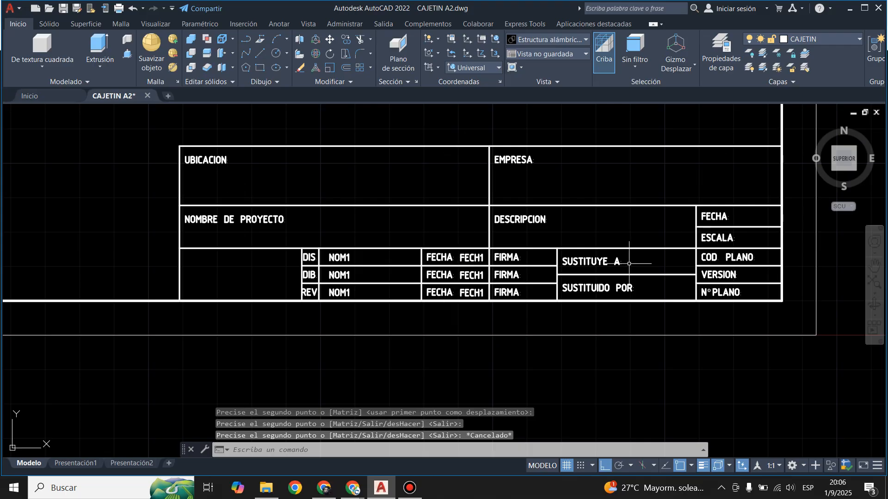
{"action": "scroll", "coordinate": [478, 342], "scroll_direction": "down", "scroll_amount": 6}
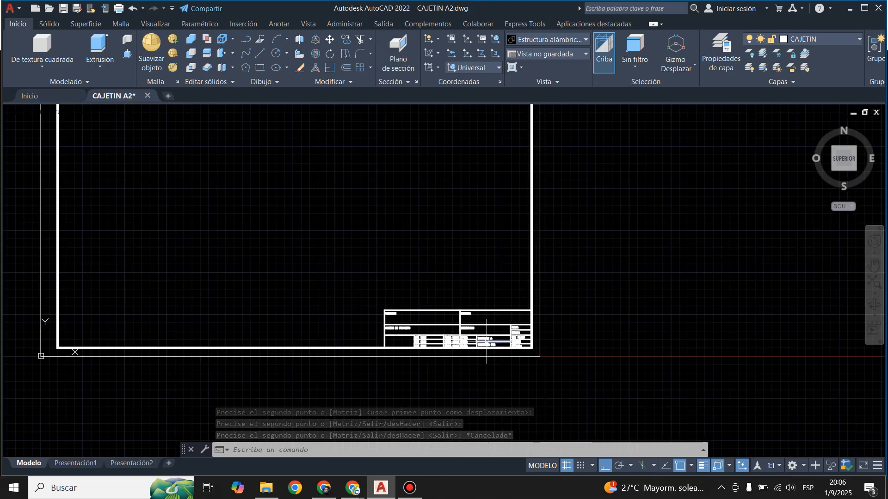
{"action": "scroll", "coordinate": [478, 343], "scroll_direction": "down", "scroll_amount": 4}
{"action": "scroll", "coordinate": [480, 342], "scroll_direction": "up", "scroll_amount": 2}
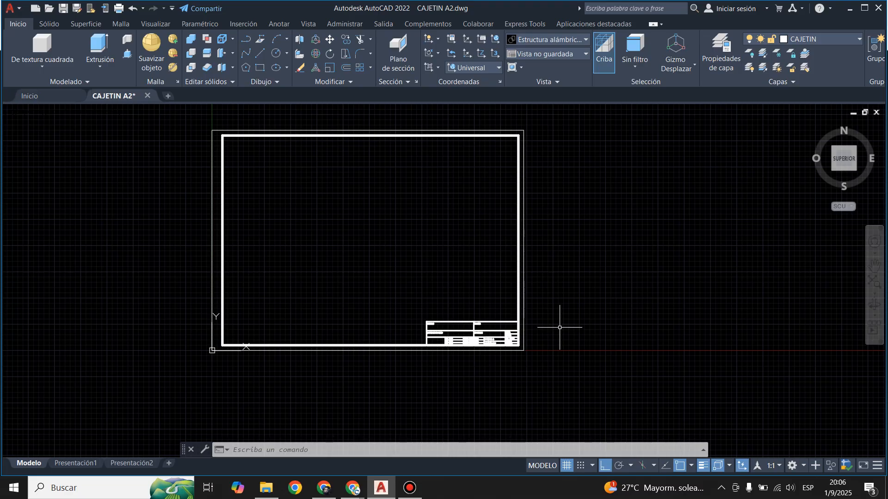
{"action": "scroll", "coordinate": [518, 339], "scroll_direction": "up", "scroll_amount": 4}
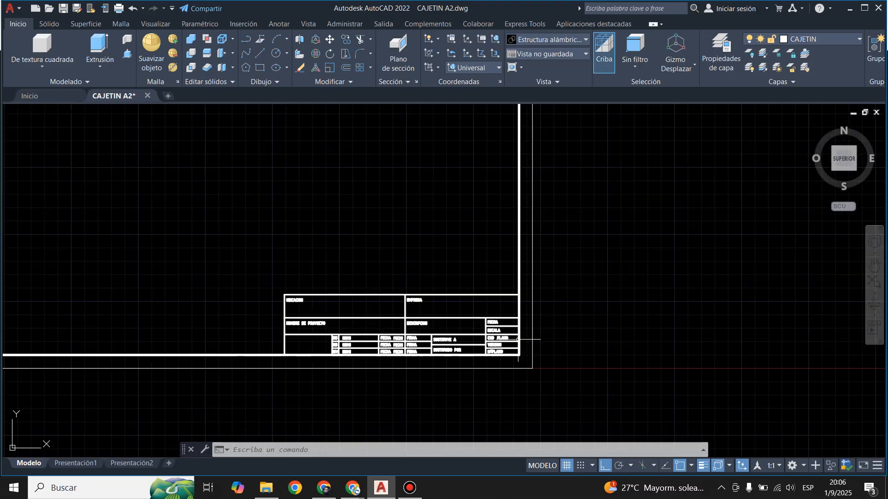
{"action": "scroll", "coordinate": [326, 344], "scroll_direction": "up", "scroll_amount": 6}
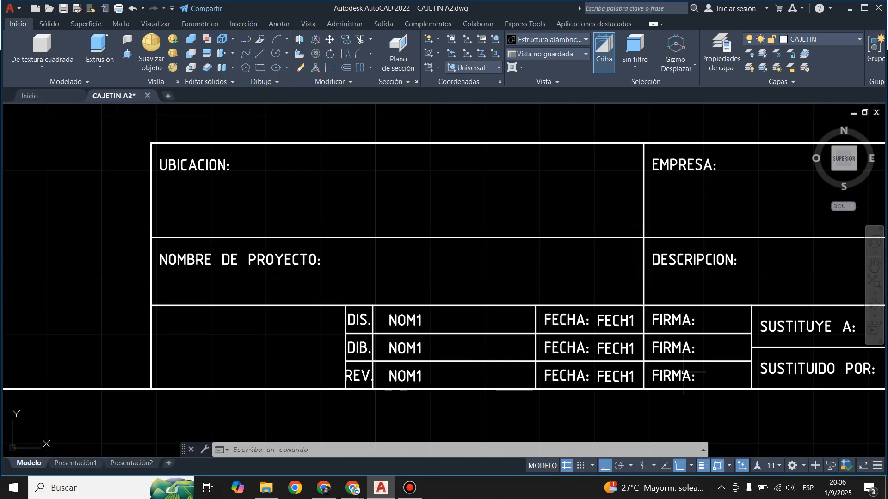
{"action": "scroll", "coordinate": [160, 258], "scroll_direction": "down", "scroll_amount": 2}
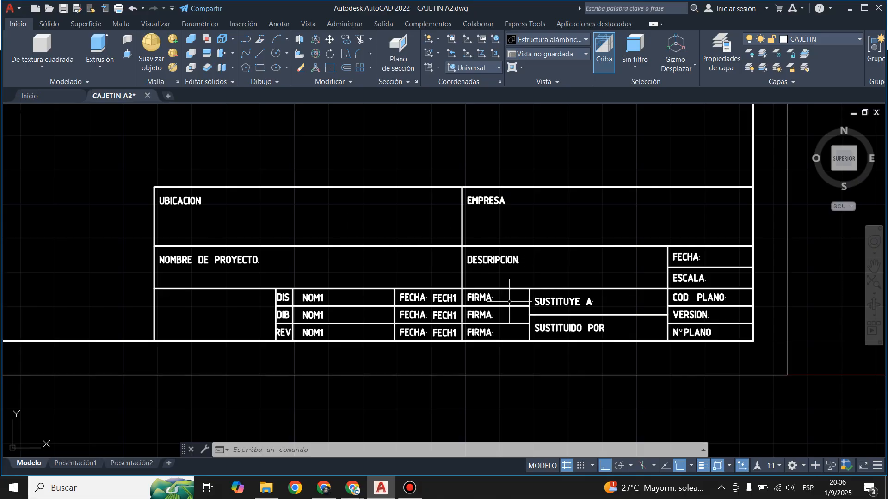
{"action": "scroll", "coordinate": [318, 358], "scroll_direction": "up", "scroll_amount": 2}
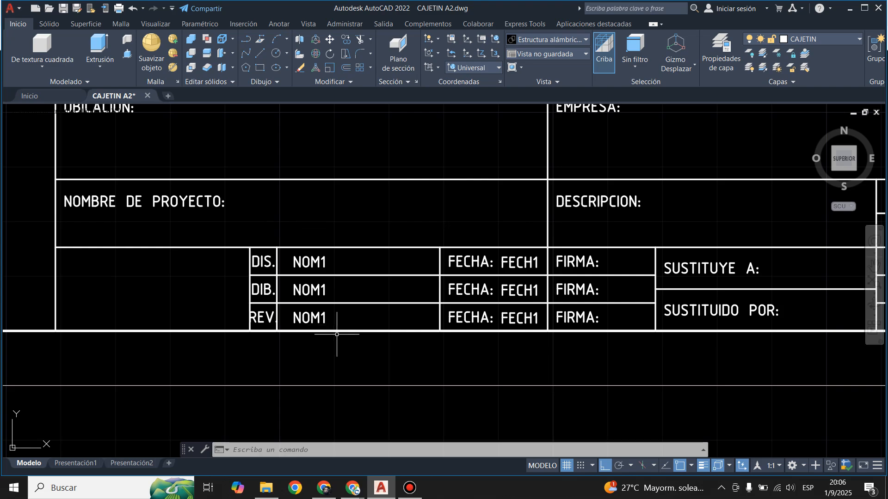
{"action": "scroll", "coordinate": [337, 336], "scroll_direction": "down", "scroll_amount": 2}
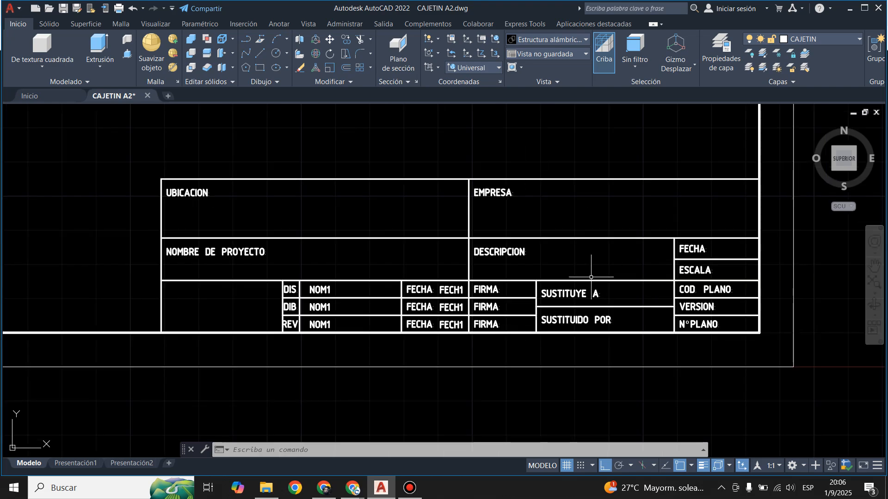
{"action": "scroll", "coordinate": [549, 296], "scroll_direction": "down", "scroll_amount": 6}
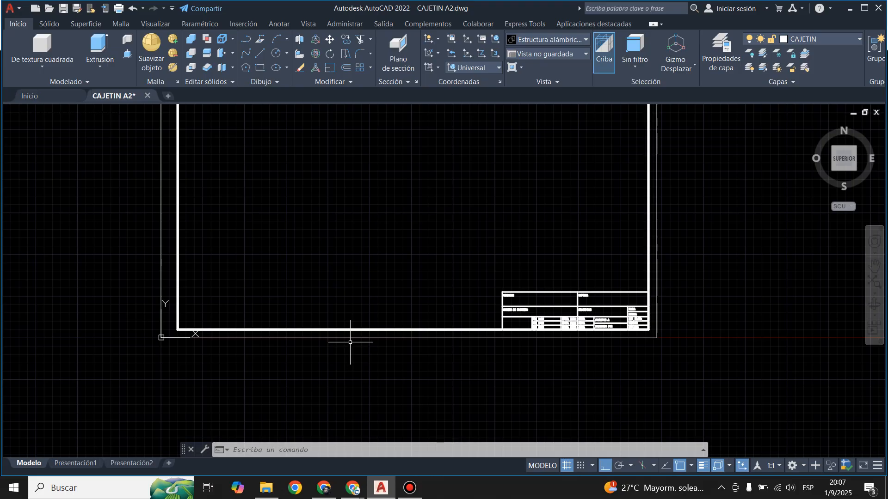
Create a new drawing from the acadiso.dwt template
{"action": "left_click", "coordinate": [45, 96]}
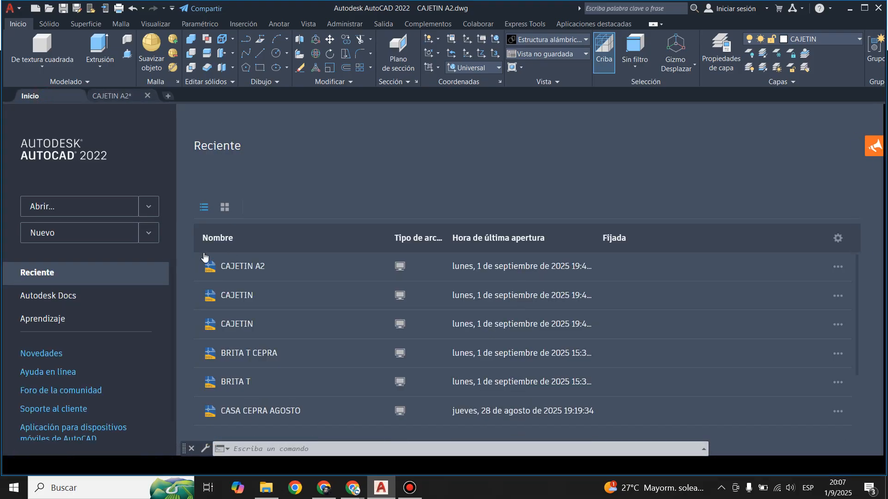
{"action": "left_click", "coordinate": [153, 238]}
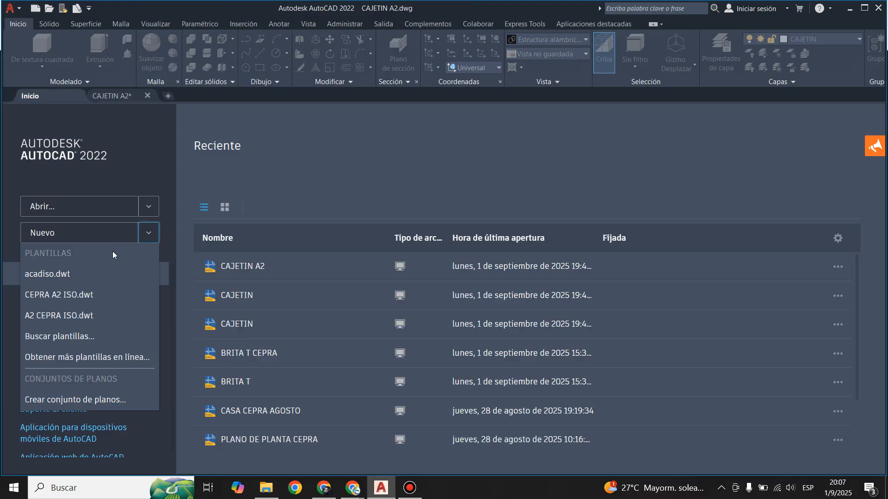
{"action": "left_click", "coordinate": [94, 281]}
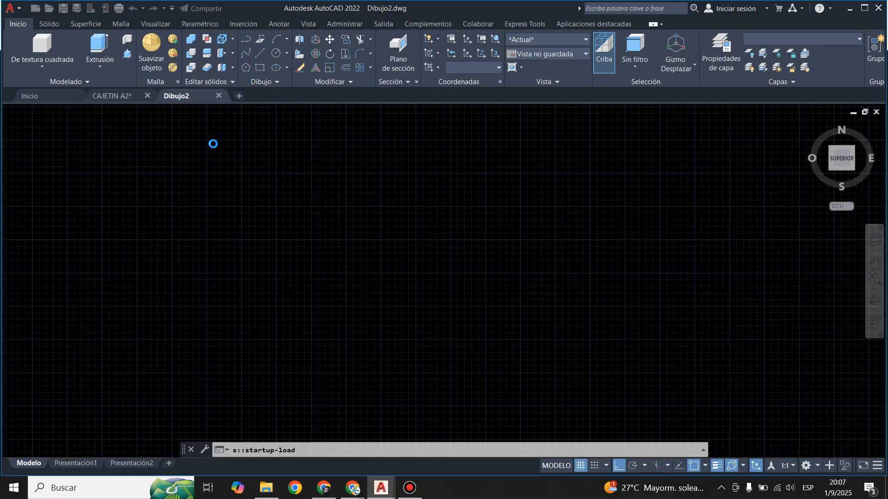
Set the drawing units with -DWGUNITS to metres, decimal linear format and a display precision of 4
{"action": "left_click", "coordinate": [317, 453]}
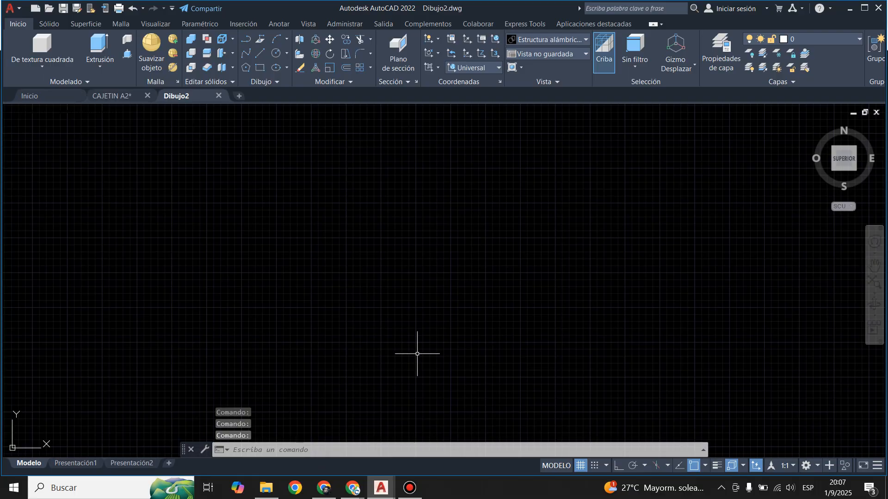
{"action": "type", "text": "DWG"}
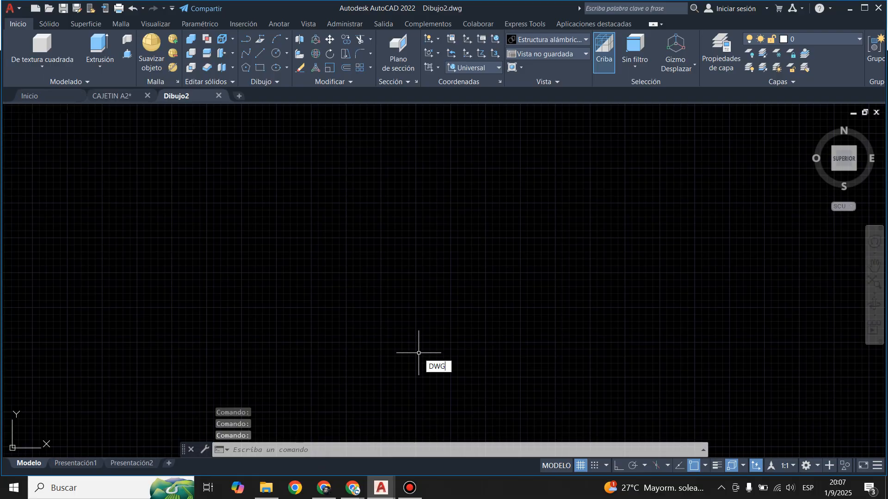
{"action": "type", "text": "UNITS"}
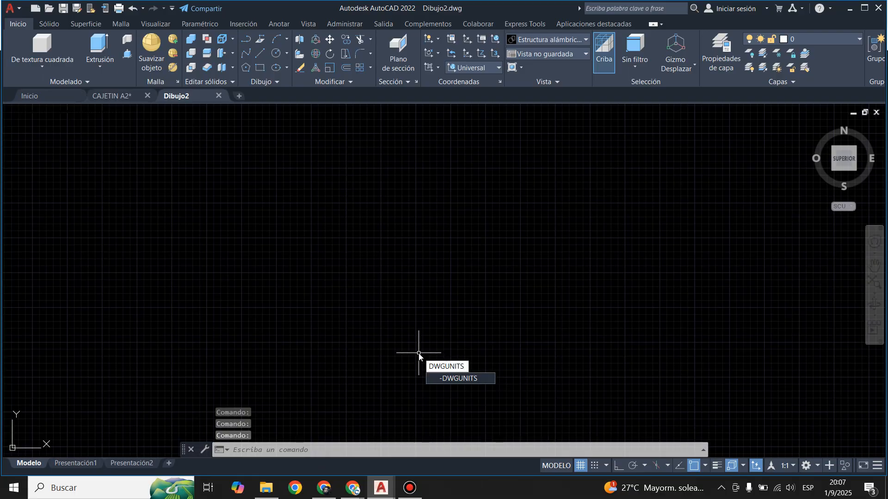
{"action": "key", "text": "Return"}
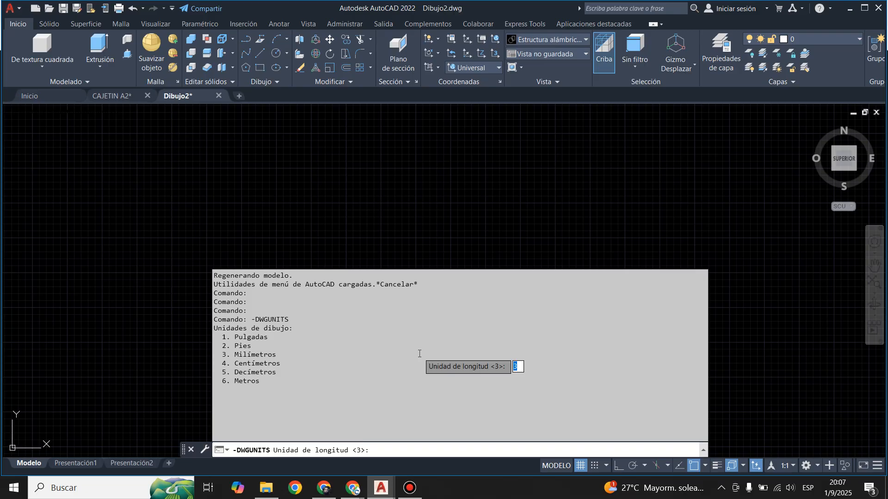
{"action": "type", "text": "6"}
{"action": "key", "text": "Return"}
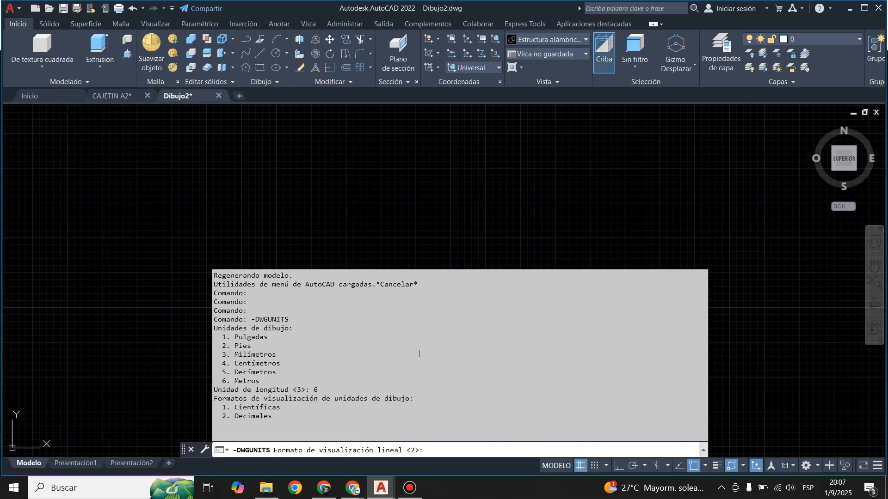
{"action": "type", "text": "2"}
{"action": "key", "text": "Return"}
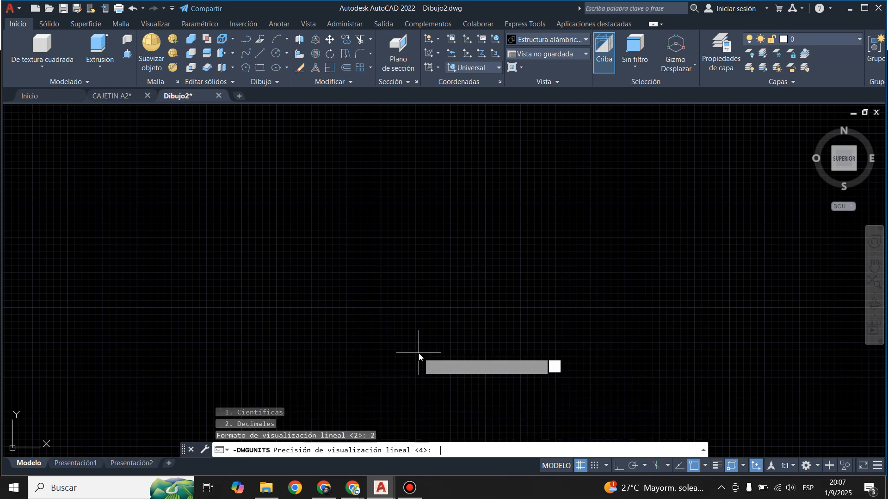
{"action": "type", "text": "4"}
{"action": "key", "text": "Return"}
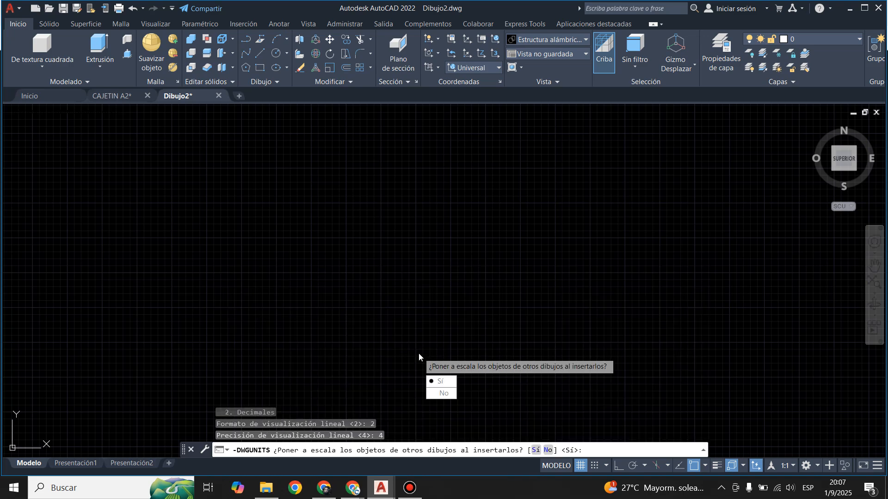
Accept scaling inserted objects, matching INSUNITS to the drawing units, and scaling the current drawing's objects including those in paper space
{"action": "type", "text": "S"}
{"action": "key", "text": "Return"}
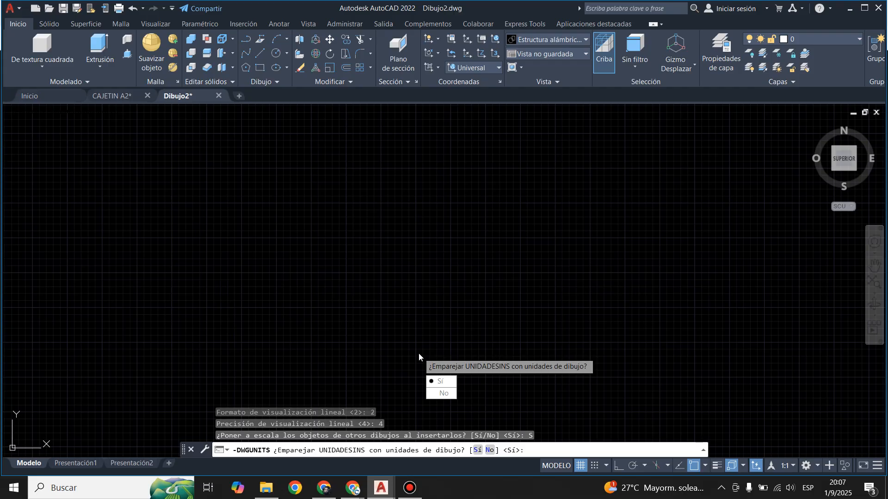
{"action": "type", "text": "S"}
{"action": "key", "text": "Return"}
{"action": "type", "text": "S"}
{"action": "key", "text": "Return"}
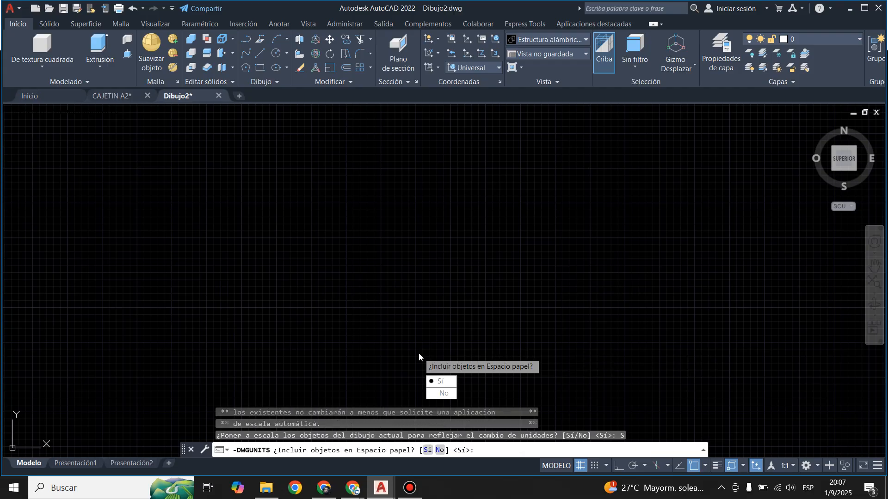
{"action": "type", "text": "S"}
{"action": "key", "text": "Return"}
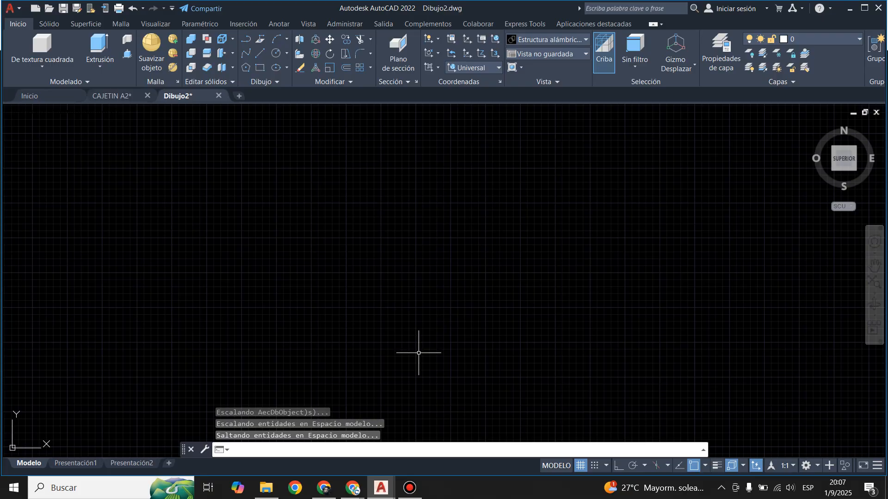
Open the Presentación1 layout and delete its default viewport
{"action": "left_click", "coordinate": [83, 465]}
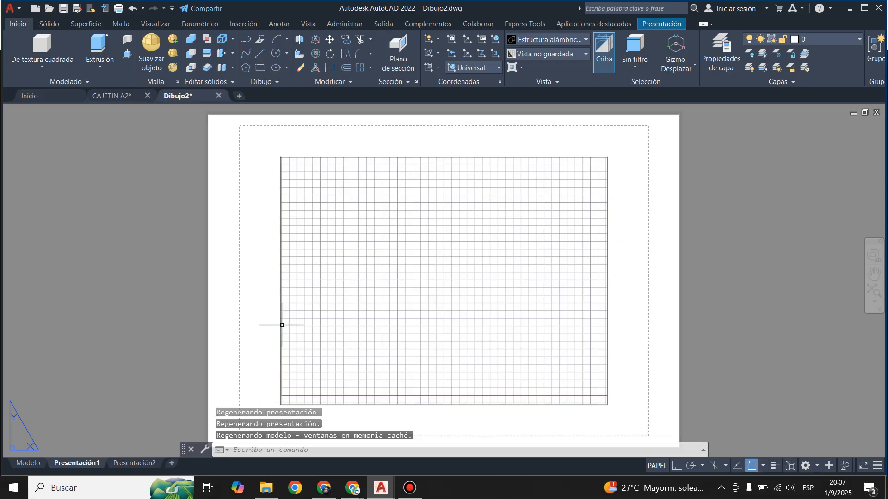
{"action": "left_click", "coordinate": [281, 325]}
{"action": "key", "text": "Delete"}
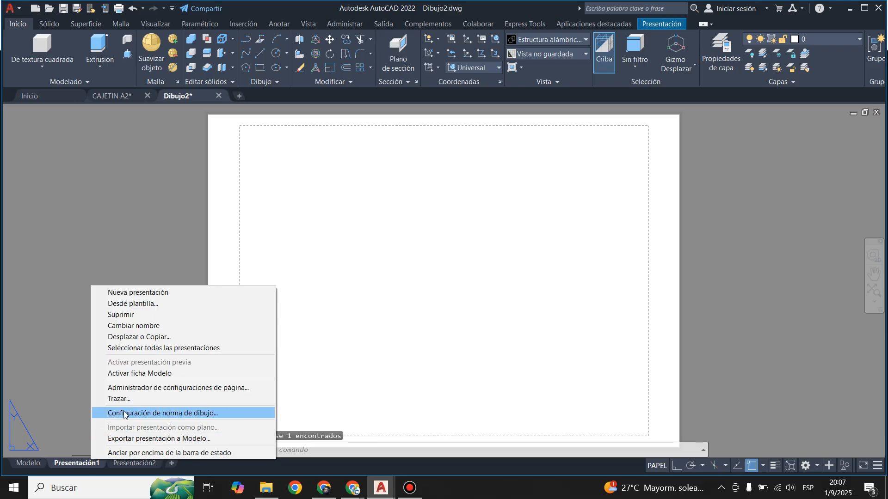
Modify the page setup of Presentación1 to use the DWG To PDF.pc3 plotter
{"action": "left_click", "coordinate": [185, 388]}
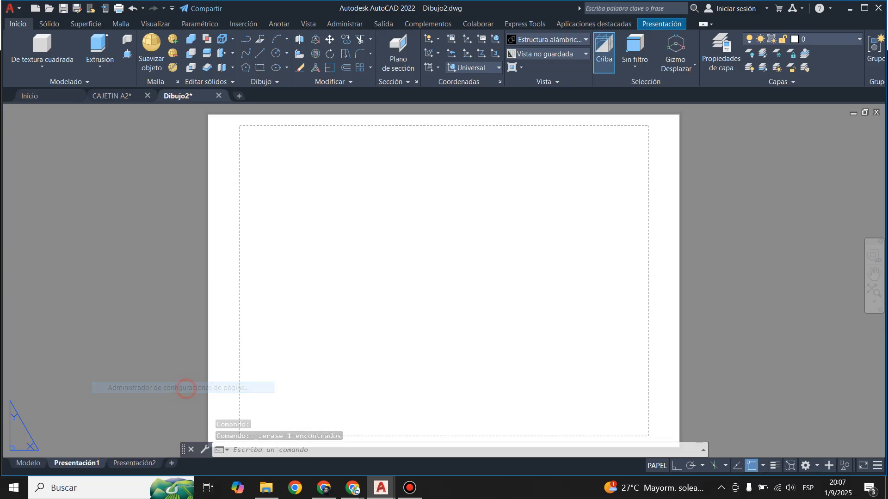
{"action": "left_click", "coordinate": [530, 227]}
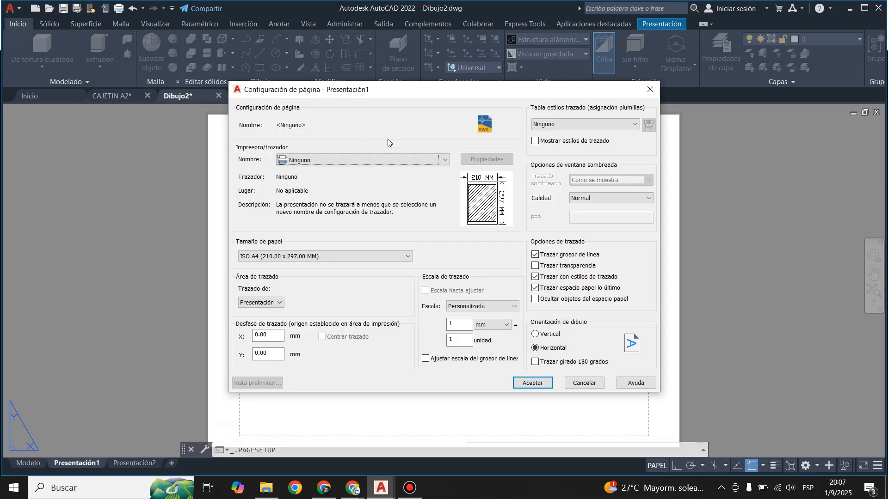
{"action": "left_click", "coordinate": [401, 160]}
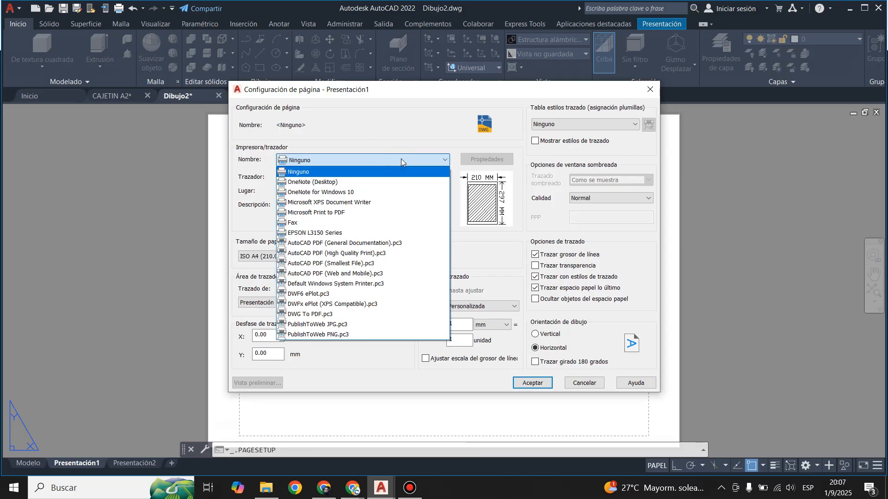
{"action": "left_click", "coordinate": [334, 315]}
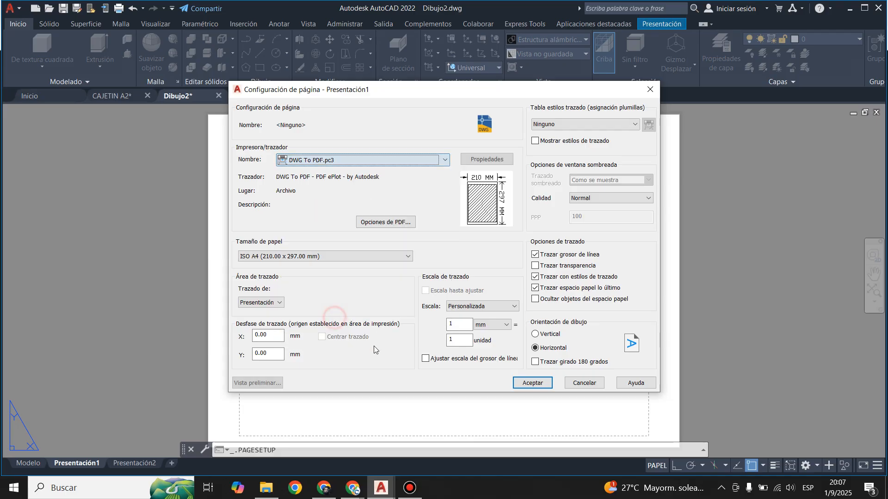
Set the layout's paper size to ISO full bleed A2 (594.00 x 420.00 mm) and apply the page setup
{"action": "left_click", "coordinate": [322, 259]}
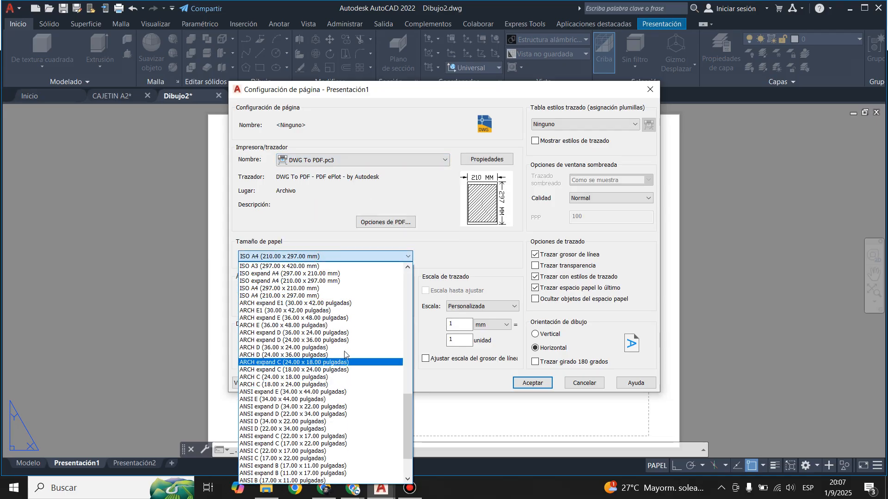
{"action": "scroll", "coordinate": [344, 355], "scroll_direction": "up", "scroll_amount": 4}
{"action": "scroll", "coordinate": [345, 355], "scroll_direction": "up", "scroll_amount": 12}
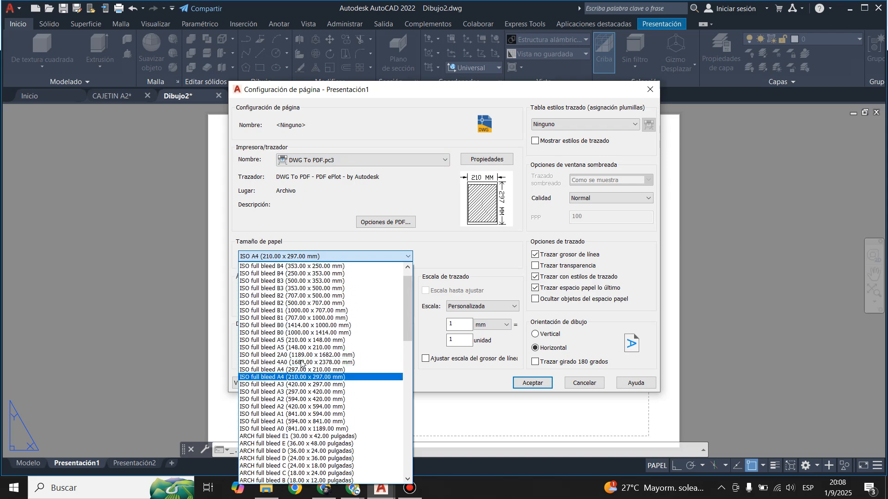
{"action": "left_click", "coordinate": [299, 400]}
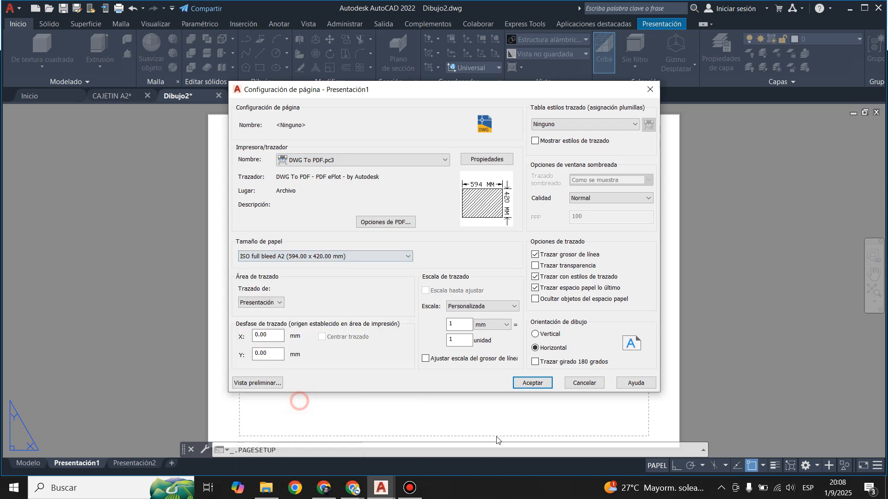
{"action": "left_click", "coordinate": [537, 384]}
{"action": "left_click", "coordinate": [488, 359]}
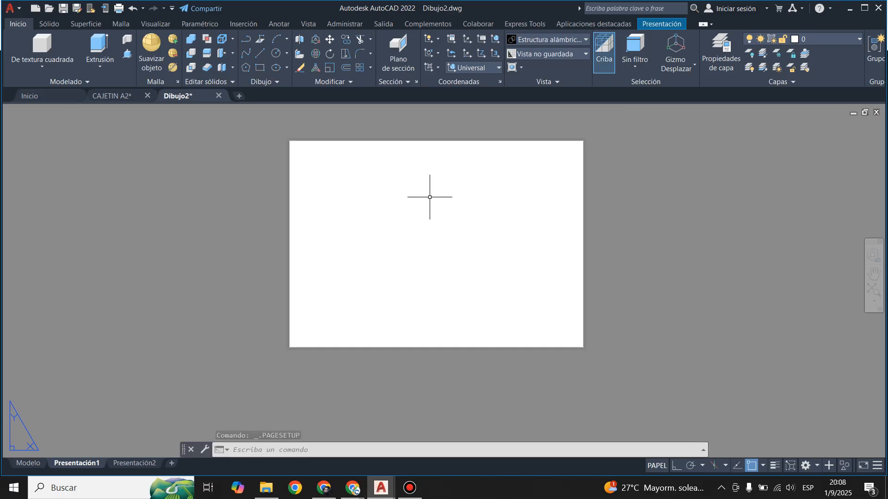
{"action": "scroll", "coordinate": [369, 230], "scroll_direction": "down", "scroll_amount": 2}
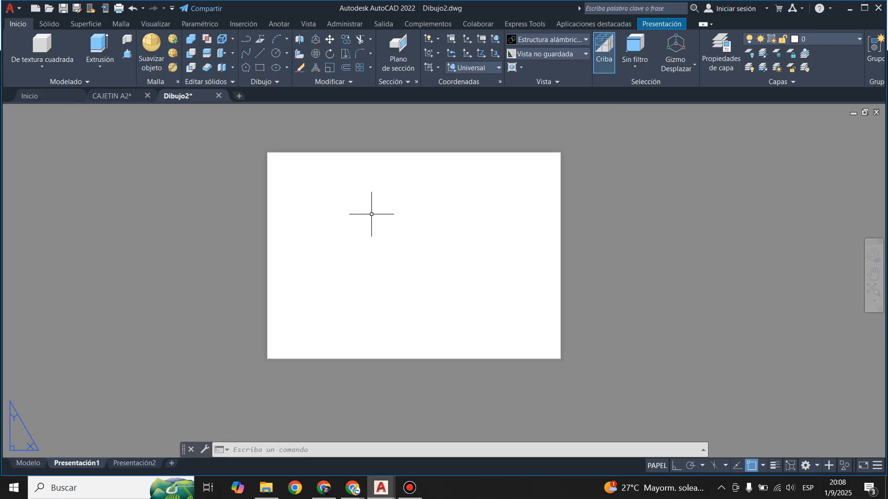
Copy the entire A2 frame and title block, including its attributes, from the CAJETIN A2 drawing to the clipboard
{"action": "left_click", "coordinate": [110, 98]}
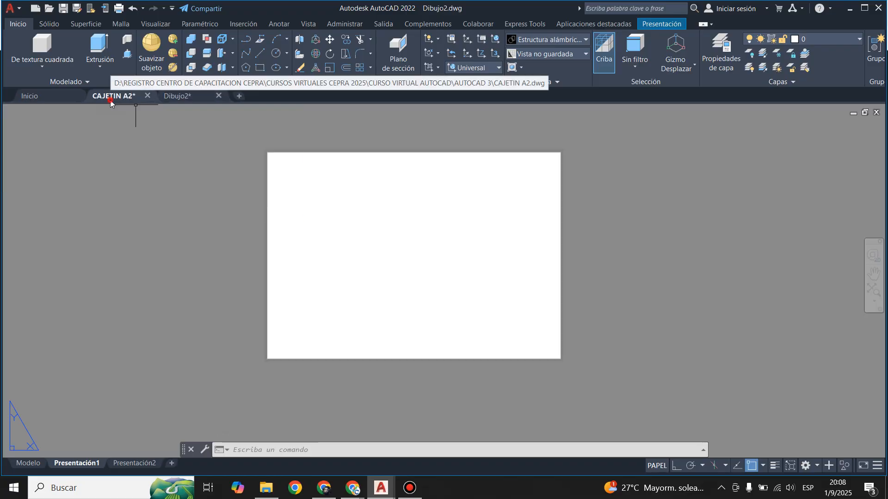
{"action": "scroll", "coordinate": [298, 280], "scroll_direction": "down", "scroll_amount": 4}
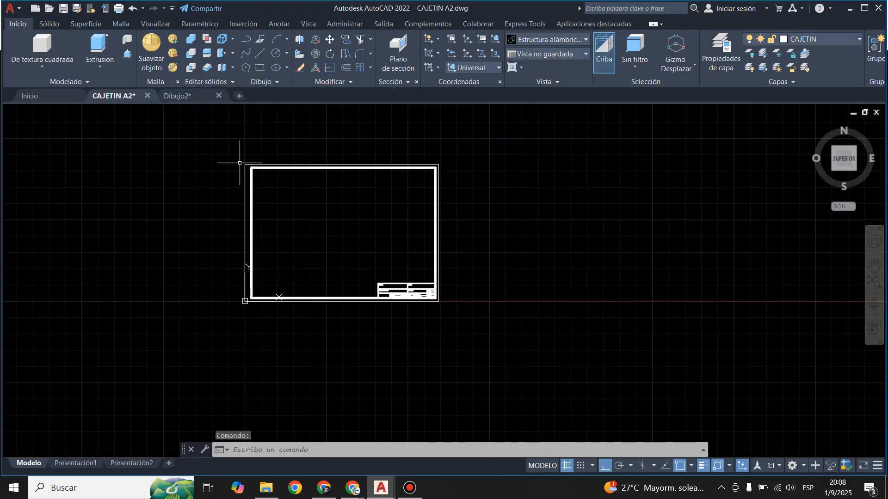
{"action": "left_click", "coordinate": [216, 154]}
{"action": "left_click", "coordinate": [534, 349]}
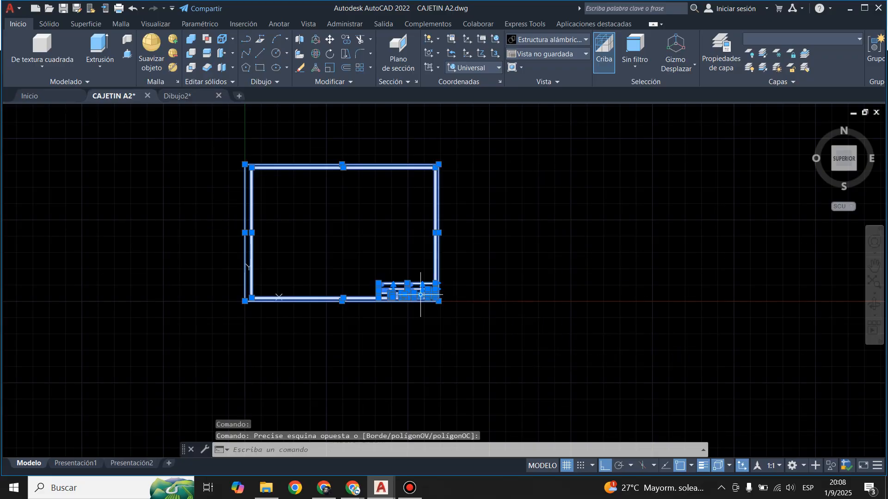
{"action": "scroll", "coordinate": [420, 294], "scroll_direction": "up", "scroll_amount": 6}
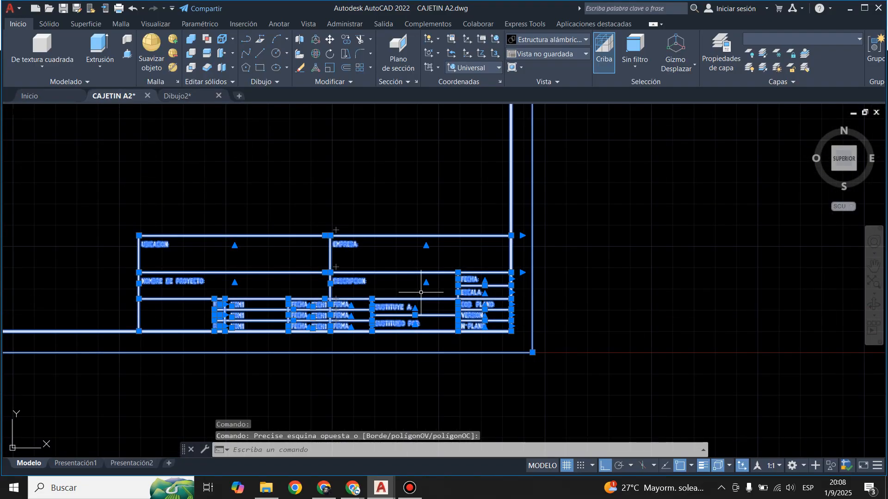
{"action": "key", "text": "ctrl+c"}
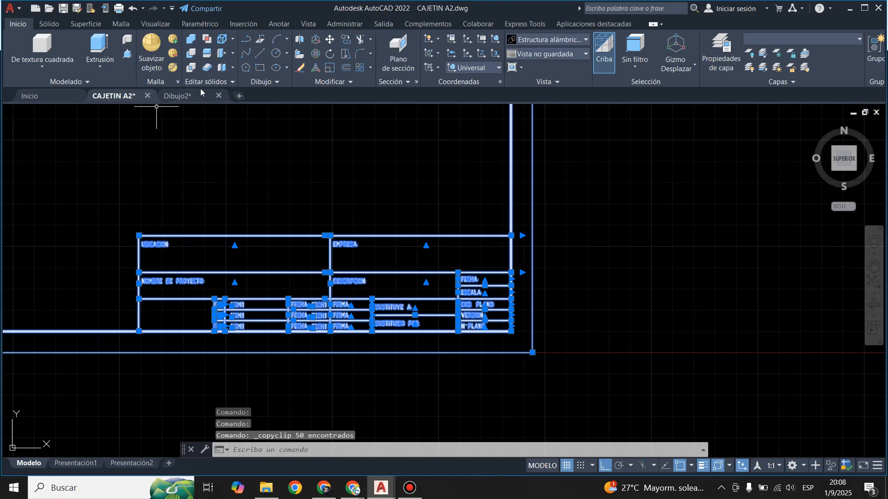
Paste the frame and title block into Presentación1 of Dibujo2 at insertion point 0,0, accepting the default attribute values
{"action": "left_click", "coordinate": [178, 95]}
{"action": "key", "text": "ctrl+Page_Down"}
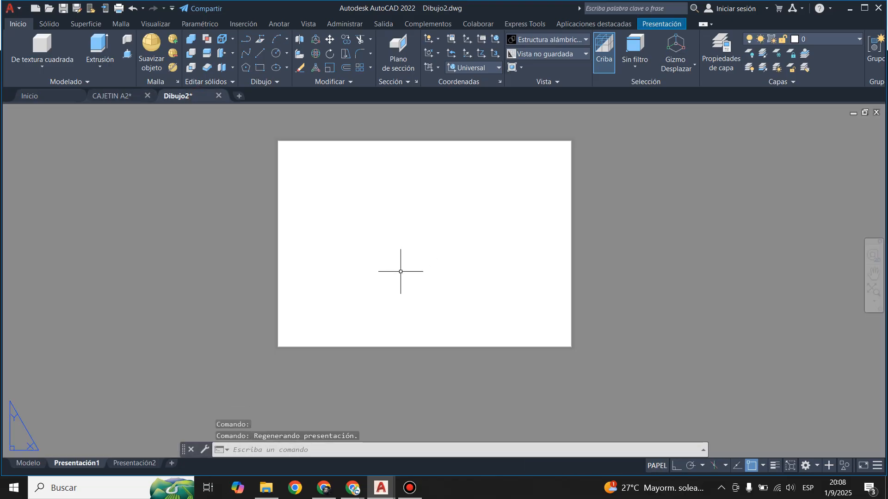
{"action": "key", "text": "ctrl+v"}
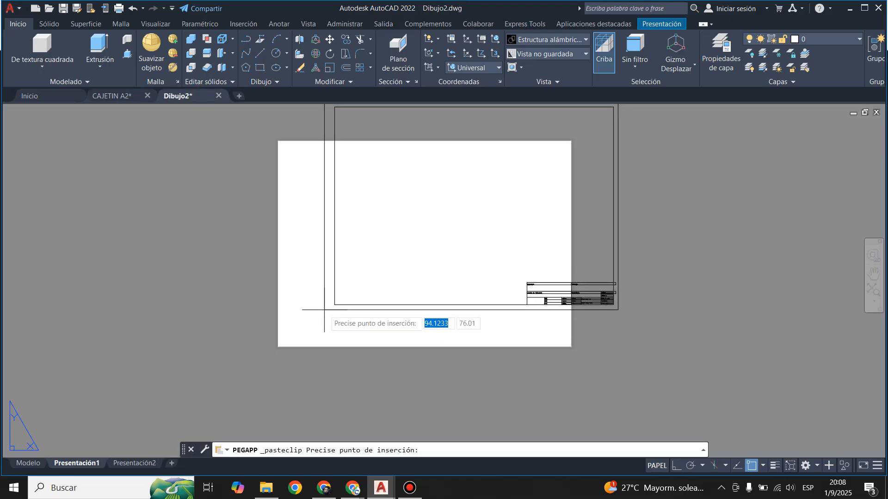
{"action": "type", "text": "0"}
{"action": "key", "text": "Tab"}
{"action": "type", "text": "0"}
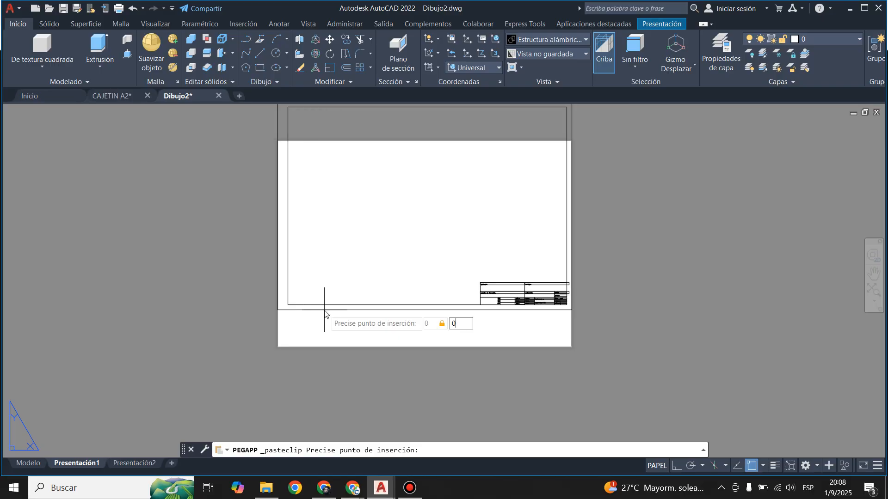
{"action": "key", "text": "Return"}
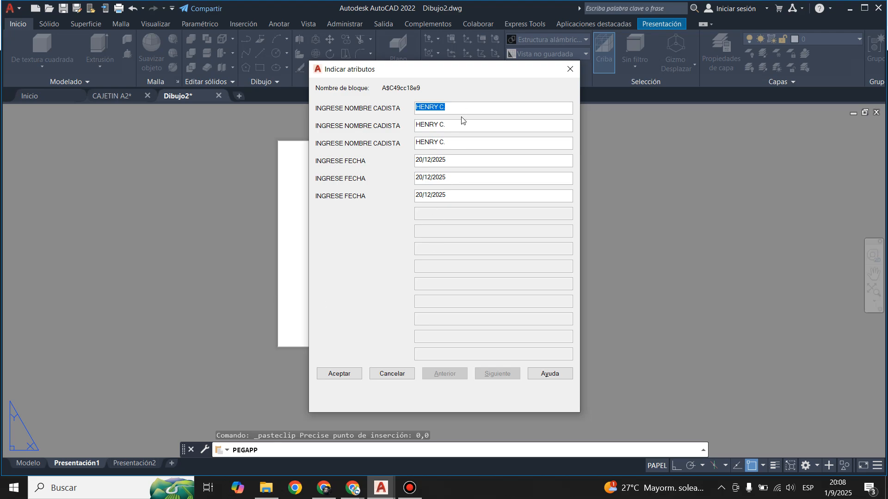
{"action": "left_click", "coordinate": [339, 374]}
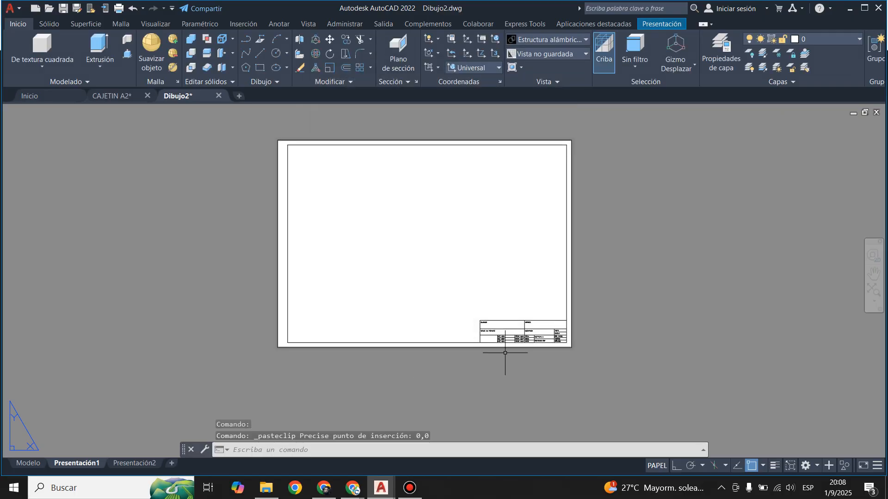
Inspect the definition of the NOM1 attribute beside DIS. in the pasted title block, keeping its settings
{"action": "scroll", "coordinate": [508, 352], "scroll_direction": "up", "scroll_amount": 6}
{"action": "scroll", "coordinate": [559, 309], "scroll_direction": "up", "scroll_amount": 4}
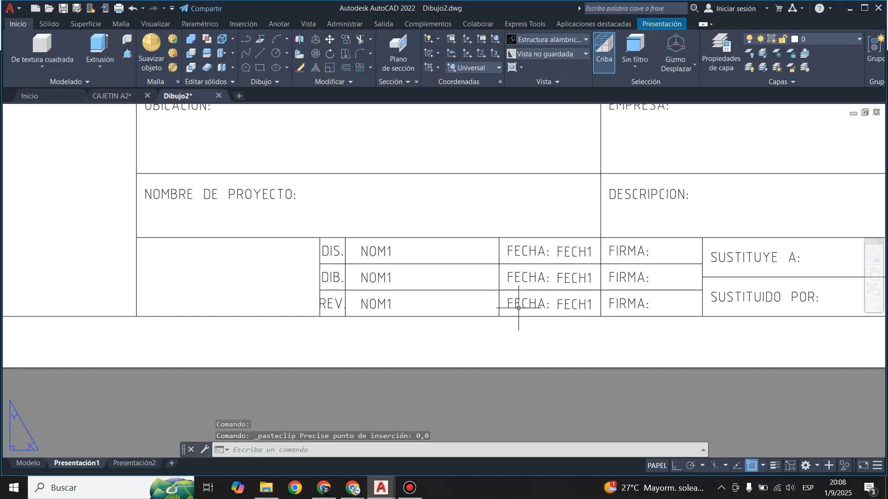
{"action": "double_click", "coordinate": [370, 252]}
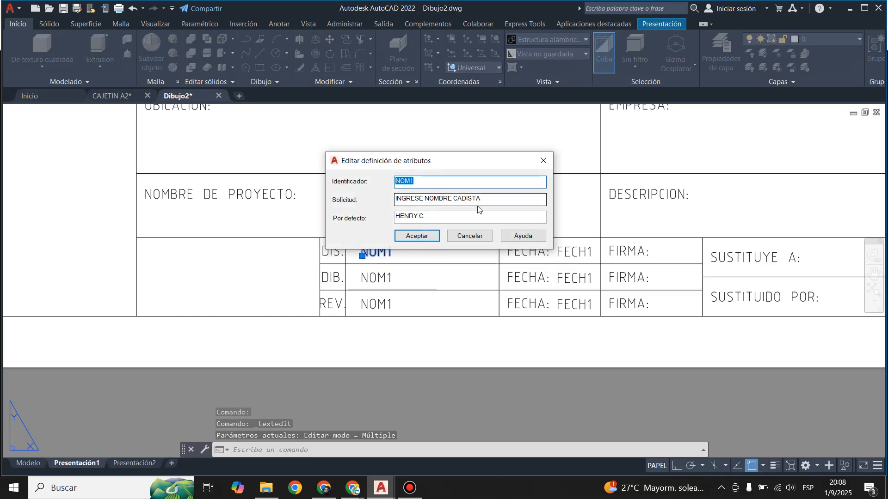
{"action": "left_click", "coordinate": [418, 236]}
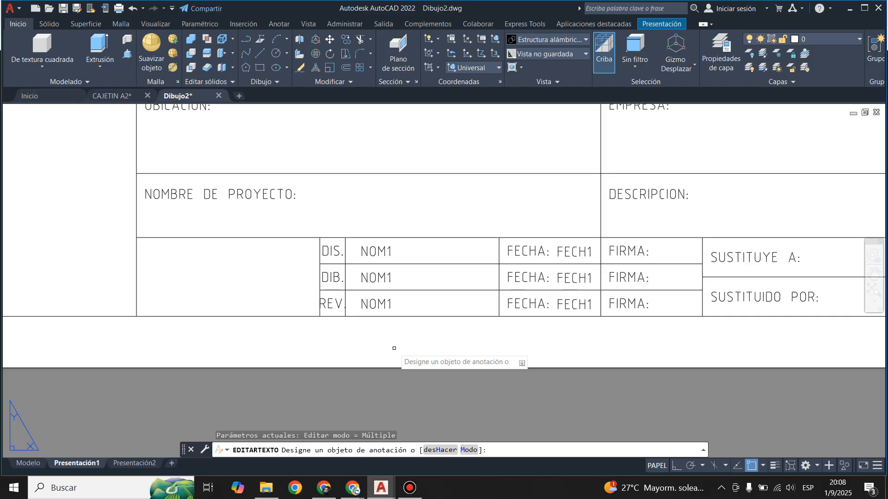
{"action": "scroll", "coordinate": [394, 347], "scroll_direction": "down", "scroll_amount": 3}
{"action": "scroll", "coordinate": [444, 333], "scroll_direction": "up", "scroll_amount": 4}
{"action": "key", "text": "Escape"}
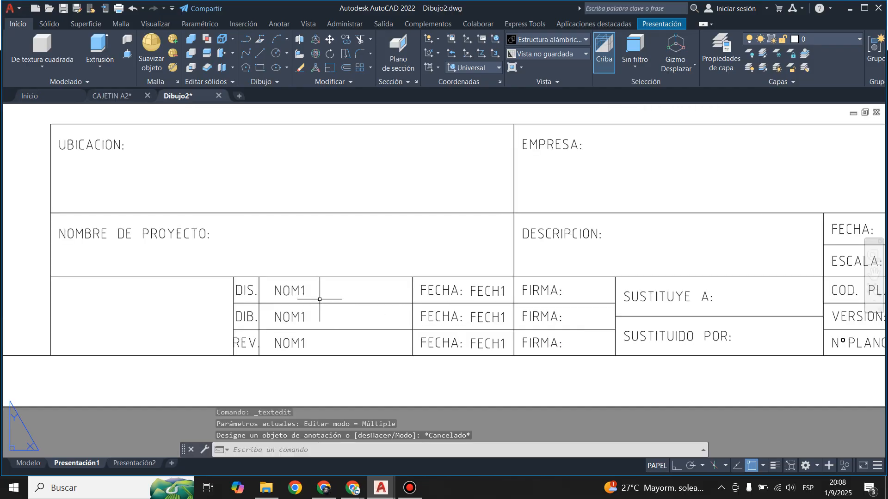
Create a block named caje from the entire A2 frame and title block on Presentación1, accepting the default attribute values
{"action": "scroll", "coordinate": [397, 318], "scroll_direction": "down", "scroll_amount": 4}
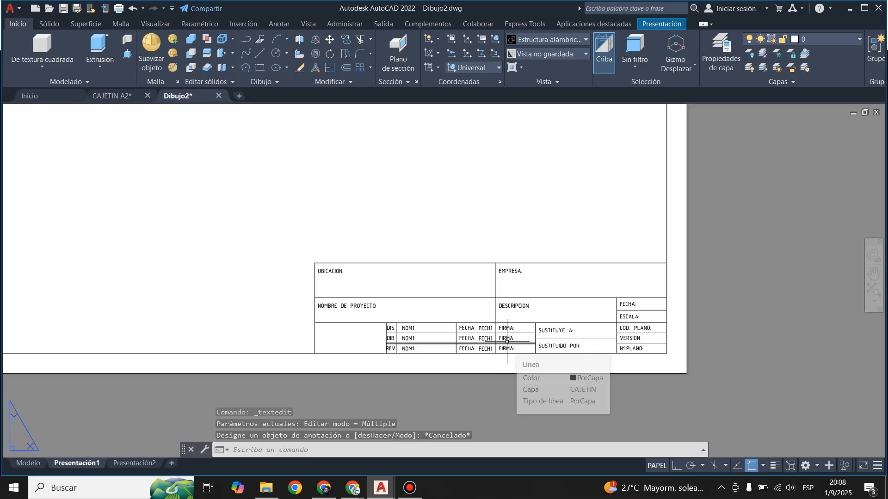
{"action": "scroll", "coordinate": [509, 365], "scroll_direction": "down", "scroll_amount": 6}
{"action": "left_click", "coordinate": [197, 115]}
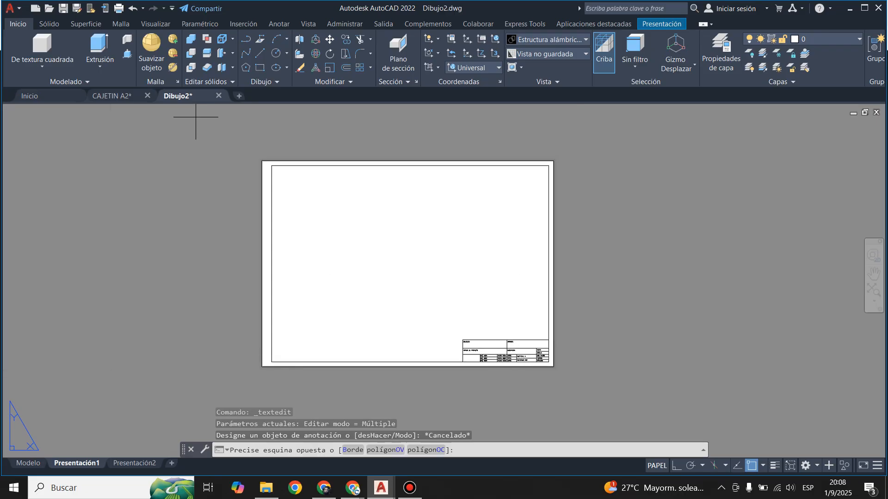
{"action": "left_click", "coordinate": [606, 398]}
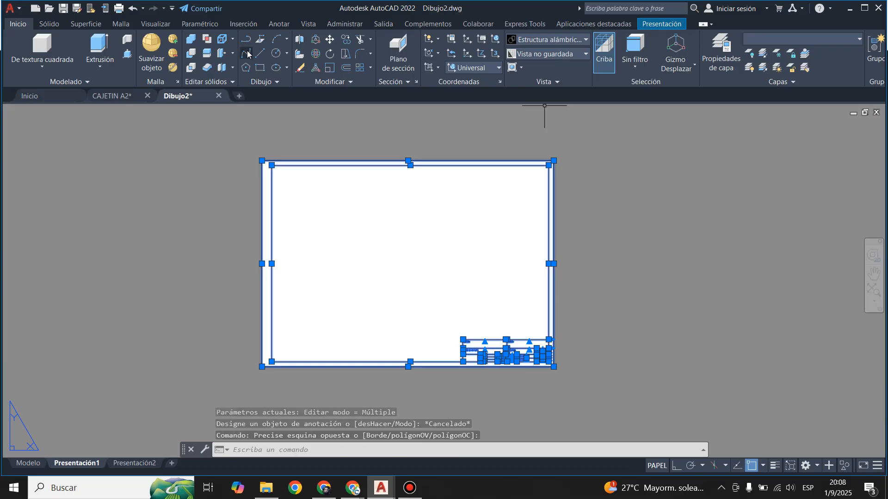
{"action": "left_click", "coordinate": [241, 25]}
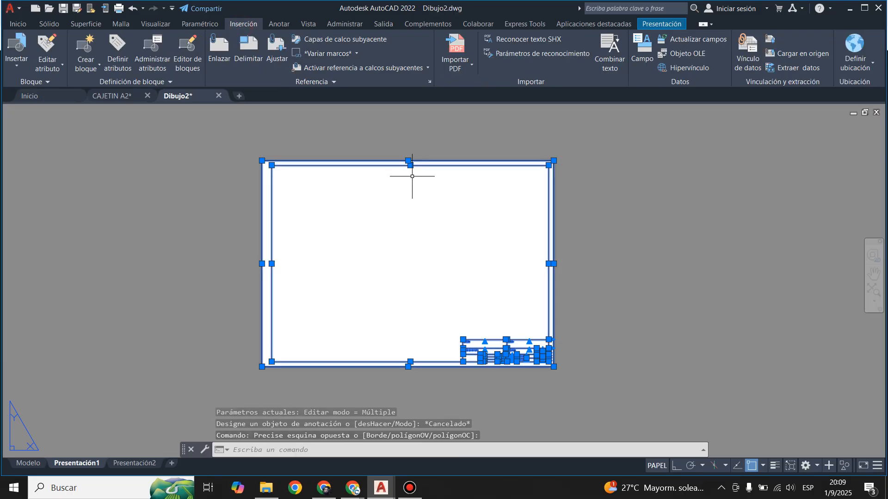
{"action": "left_click", "coordinate": [85, 50]}
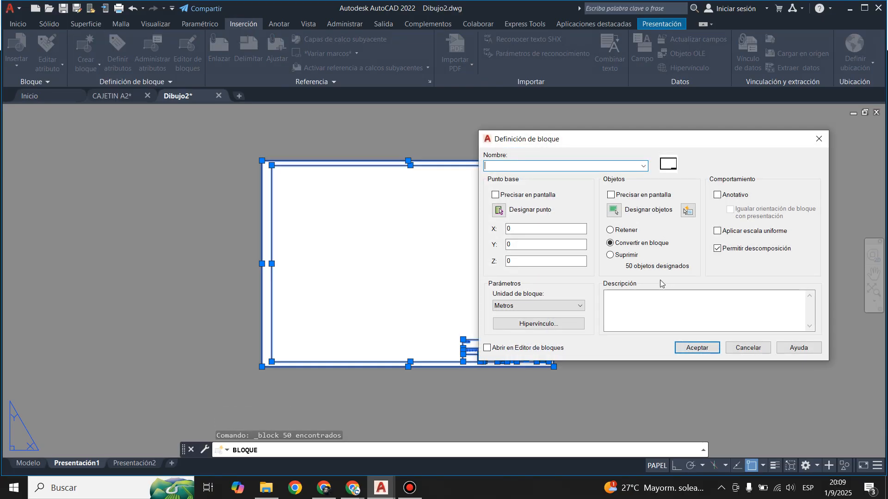
{"action": "type", "text": "caje"}
{"action": "left_click", "coordinate": [696, 348]}
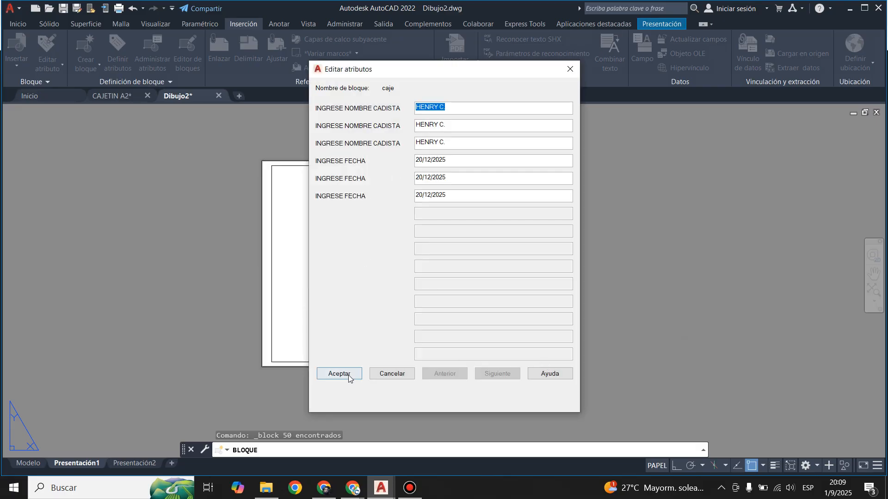
{"action": "left_click", "coordinate": [339, 373]}
Compare the name and date fields of the title block in Dibujo2 with the attribute tags in the CAJETIN A2 drawing
{"action": "scroll", "coordinate": [506, 363], "scroll_direction": "up", "scroll_amount": 4}
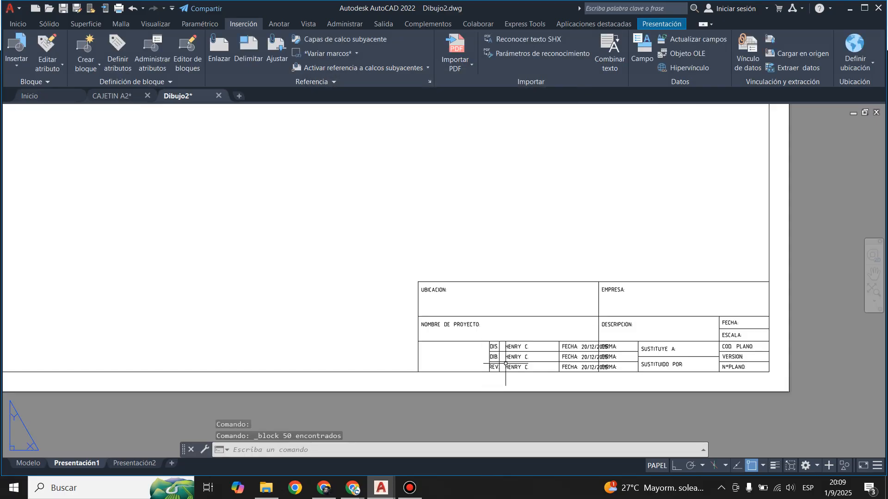
{"action": "scroll", "coordinate": [505, 364], "scroll_direction": "up", "scroll_amount": 5}
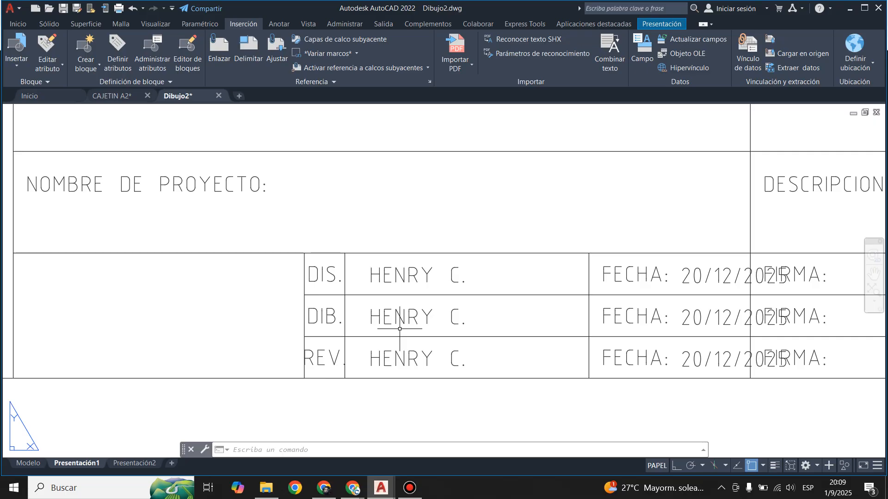
{"action": "scroll", "coordinate": [376, 337], "scroll_direction": "down", "scroll_amount": 5}
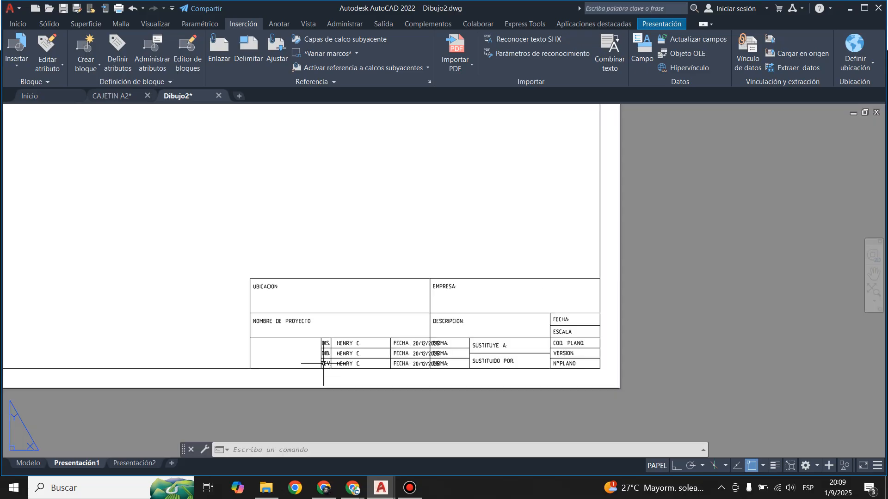
{"action": "left_click", "coordinate": [119, 95]}
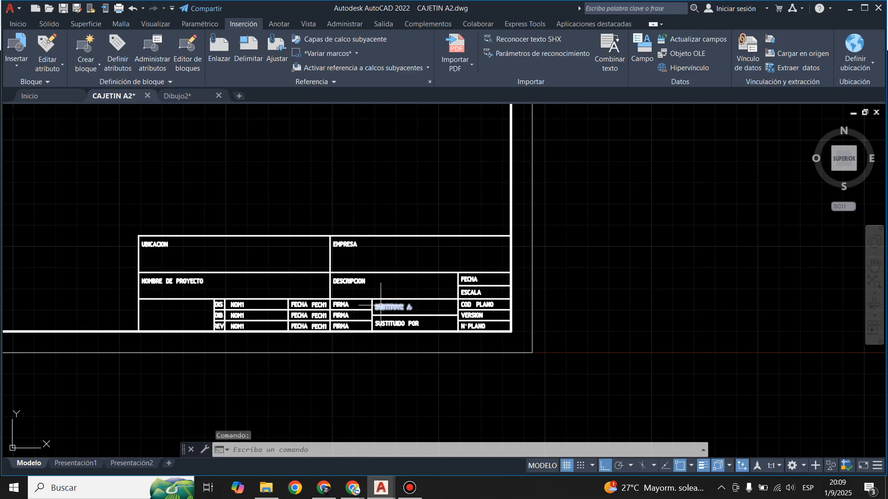
{"action": "mouse_move", "coordinate": [381, 305]}
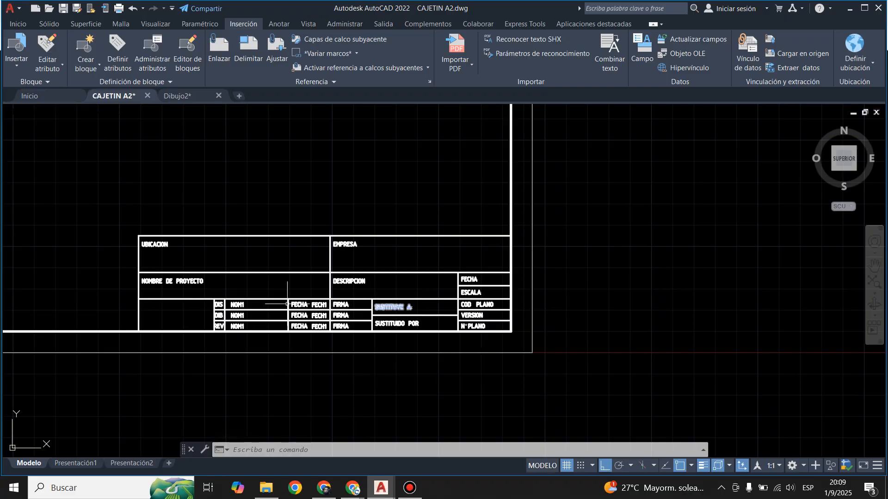
{"action": "scroll", "coordinate": [252, 323], "scroll_direction": "up", "scroll_amount": 4}
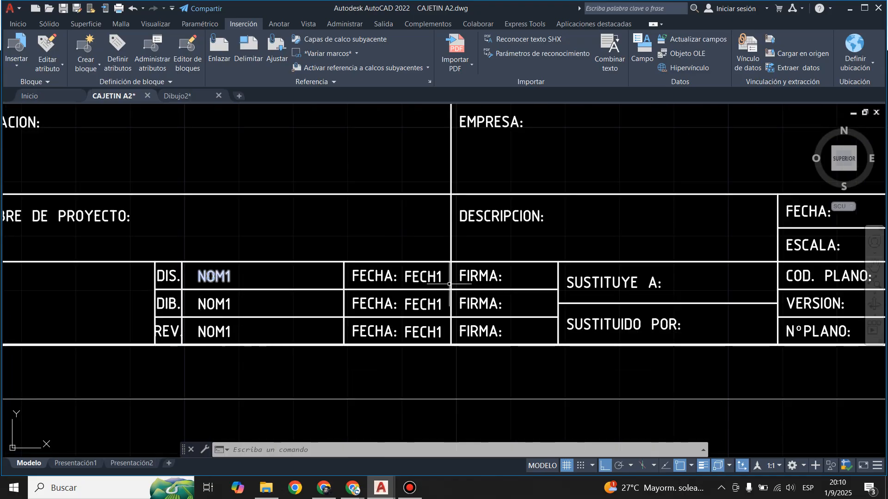
{"action": "scroll", "coordinate": [508, 368], "scroll_direction": "down", "scroll_amount": 4}
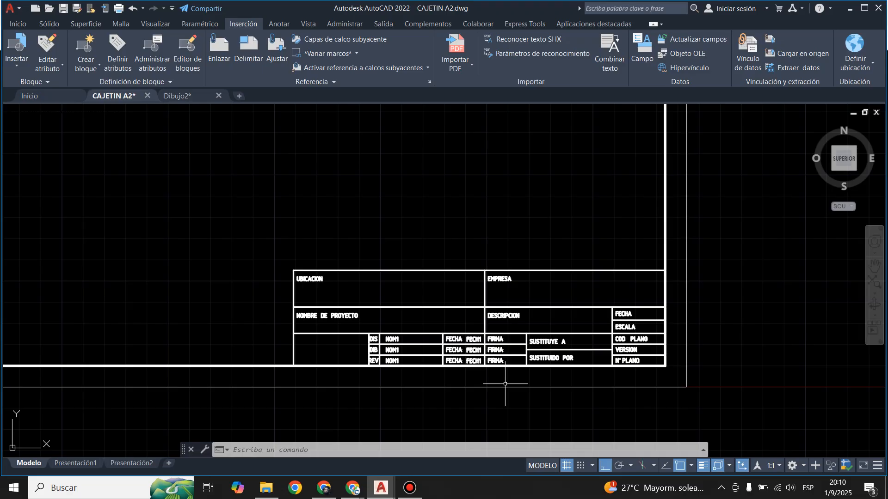
Return to Dibujo2 and examine the attribute values of the caje block, keeping them as they are
{"action": "left_click", "coordinate": [177, 96]}
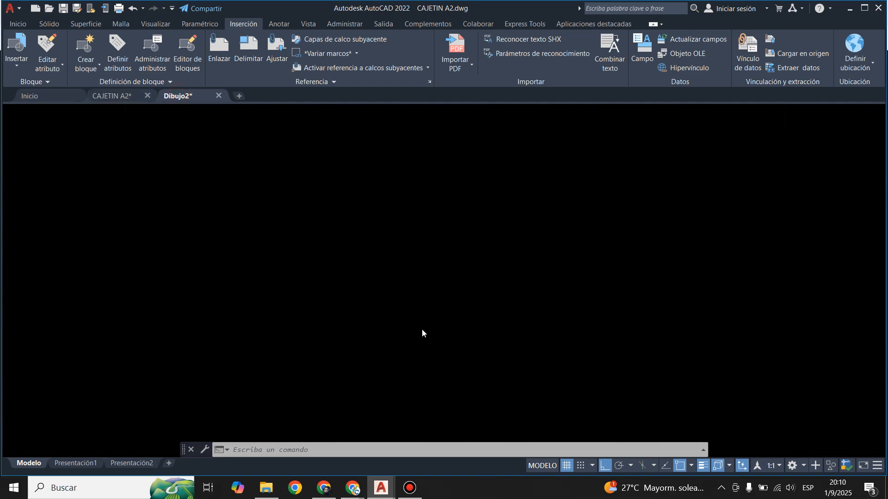
{"action": "scroll", "coordinate": [365, 363], "scroll_direction": "up", "scroll_amount": 4}
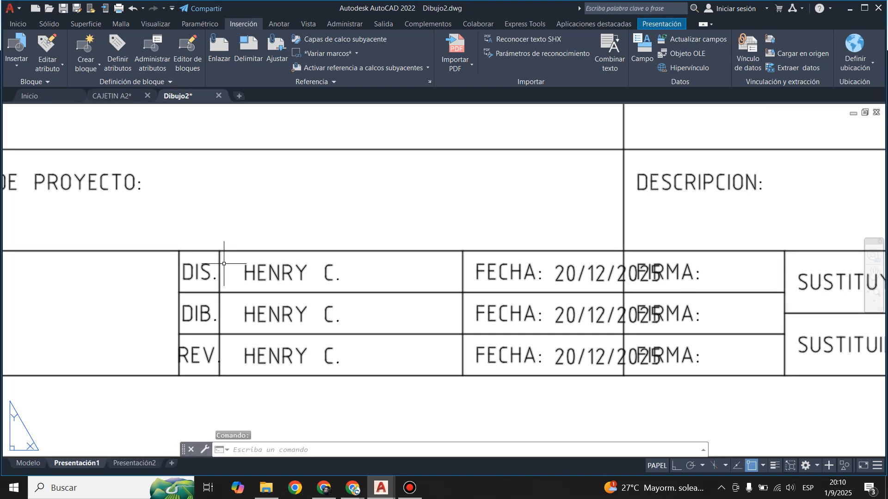
{"action": "double_click", "coordinate": [259, 270]}
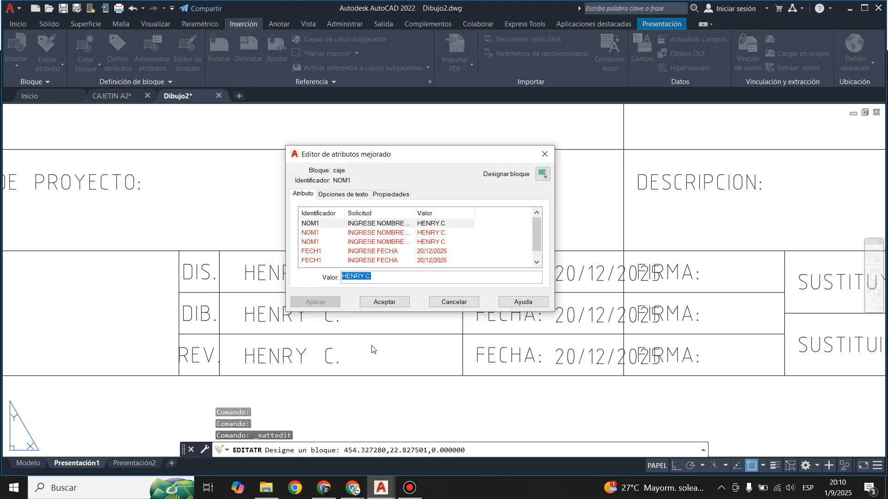
{"action": "left_click", "coordinate": [389, 304]}
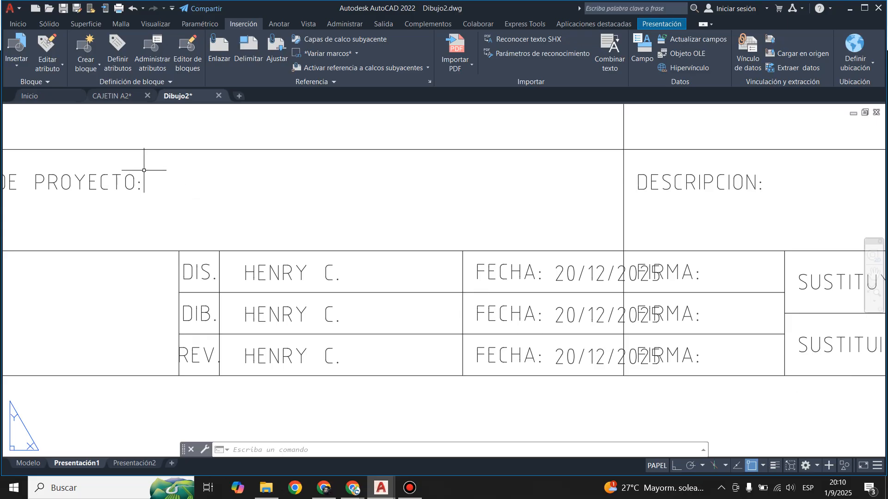
Go to the model space of Dibujo2 and set the view to SE Isometric
{"action": "left_click", "coordinate": [28, 463]}
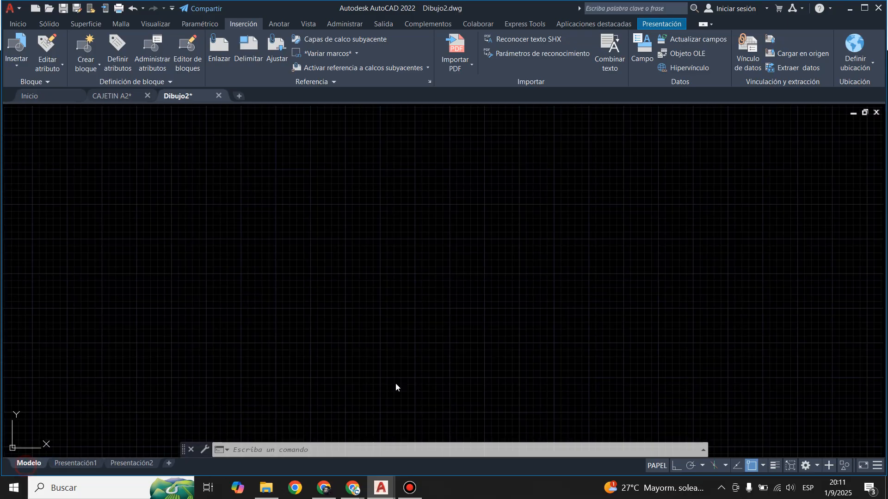
{"action": "left_click", "coordinate": [29, 111]}
{"action": "left_click", "coordinate": [98, 214]}
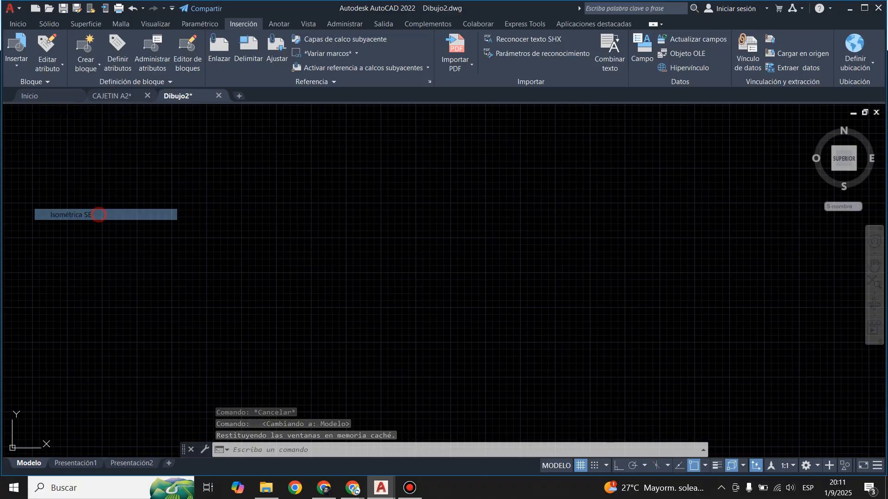
With Ortho on, draw a line 10 units up along Z, continuing with a 5-unit segment along X from its upper end
{"action": "left_click", "coordinate": [16, 24]}
{"action": "left_click", "coordinate": [256, 54]}
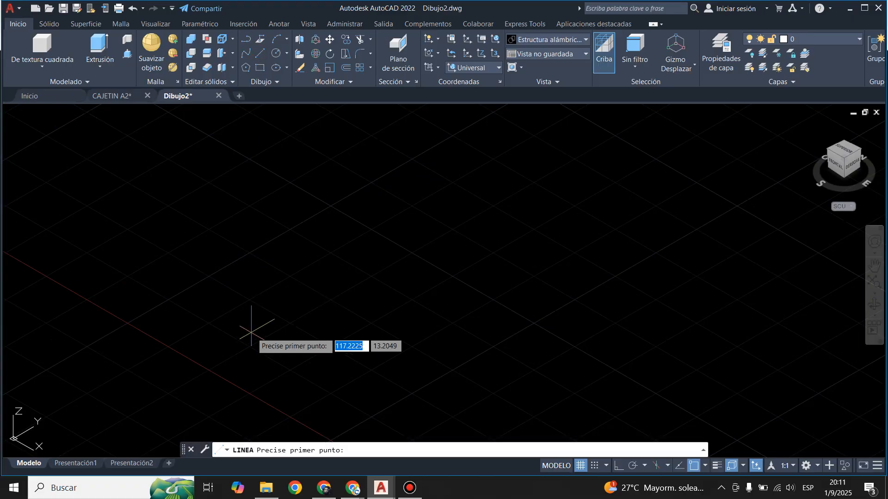
{"action": "left_click", "coordinate": [254, 336]}
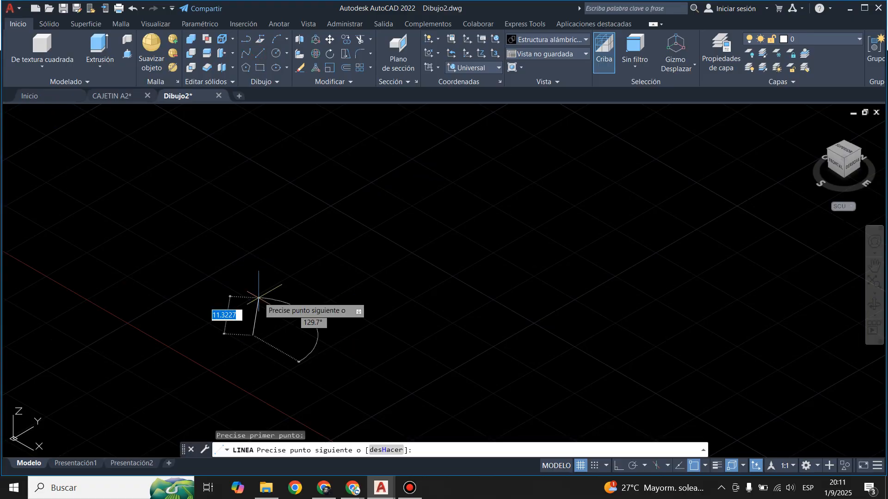
{"action": "left_click", "coordinate": [619, 465]}
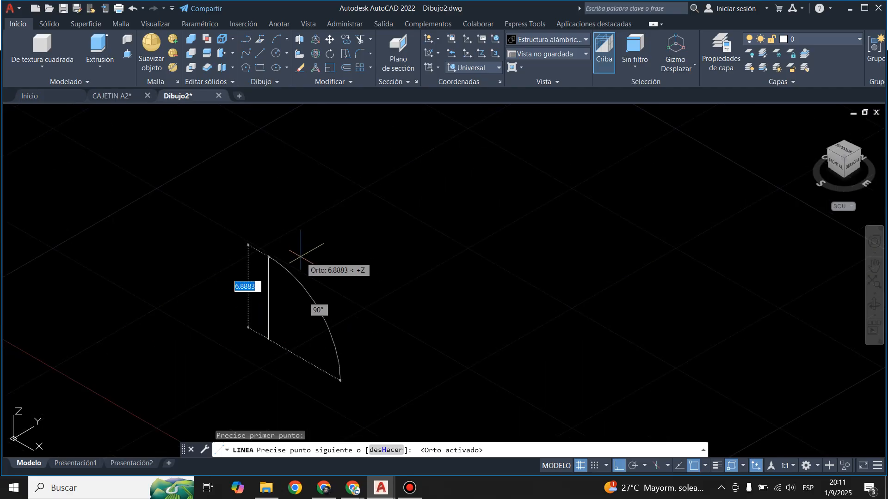
{"action": "type", "text": "50"}
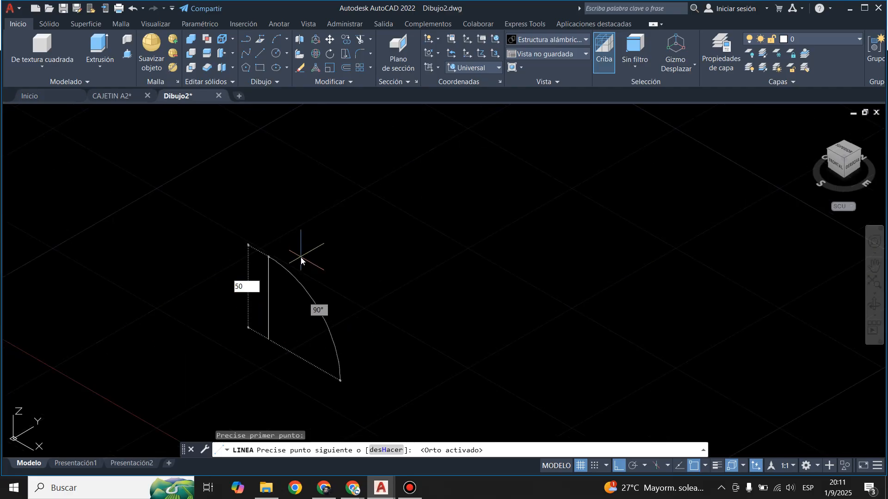
{"action": "key", "text": "BackSpace"}
{"action": "key", "text": "BackSpace"}
{"action": "type", "text": "10"}
{"action": "key", "text": "Return"}
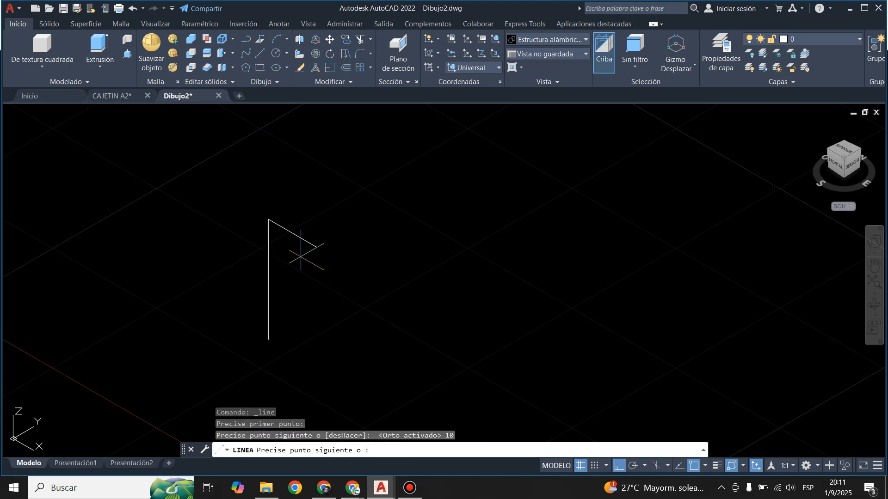
{"action": "type", "text": "5"}
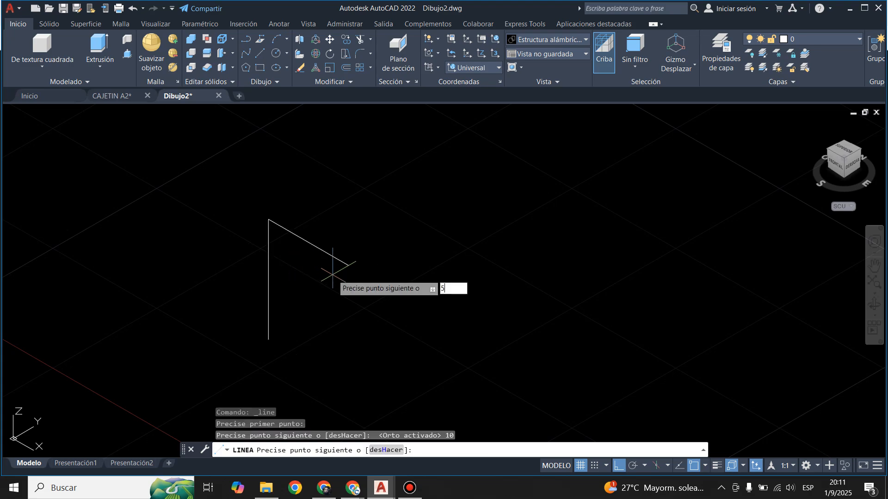
{"action": "key", "text": "Return"}
{"action": "key", "text": "Return"}
Draw a 5-unit line along X from the vertical line's lower end, continuing with a 2-unit lip upward along Z
{"action": "key", "text": "Return"}
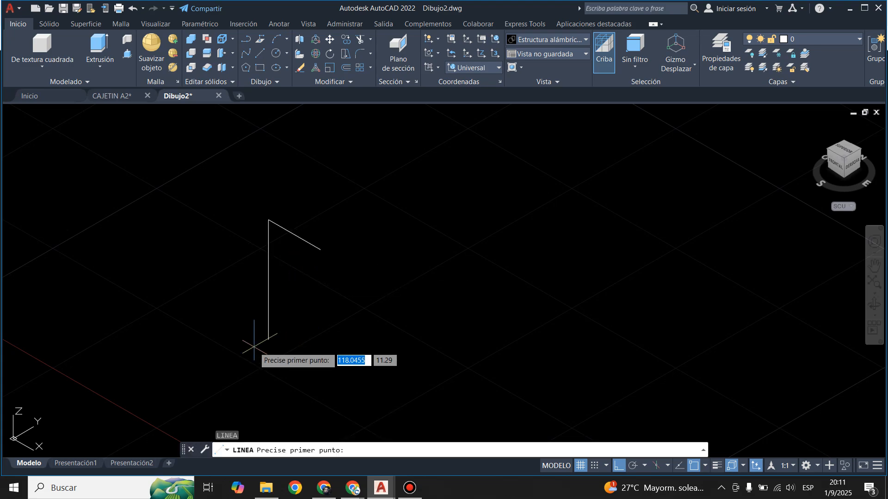
{"action": "left_click", "coordinate": [268, 340]}
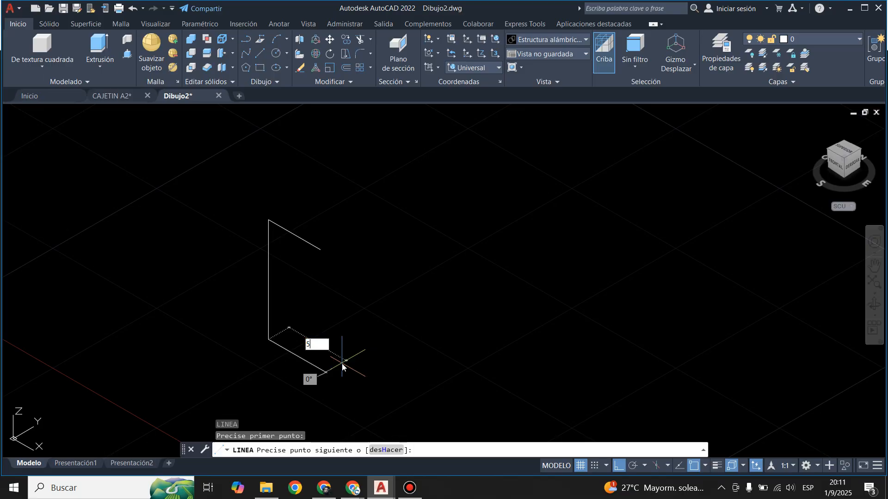
{"action": "type", "text": "5"}
{"action": "key", "text": "Return"}
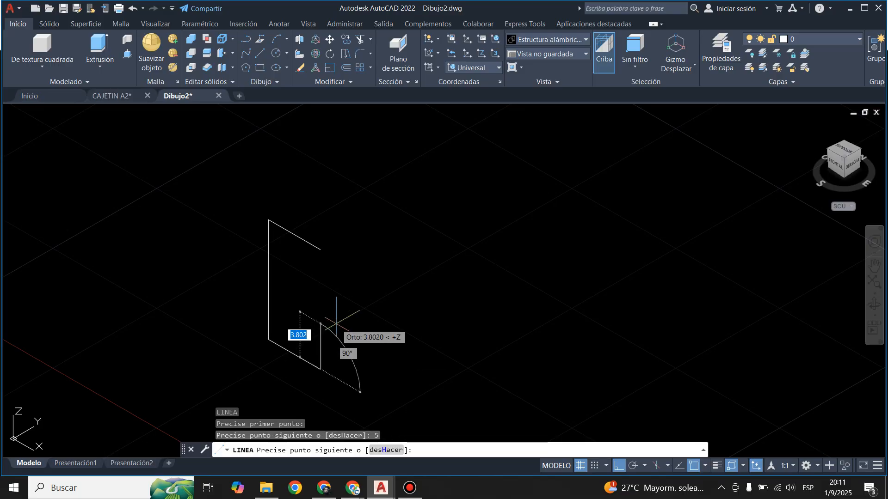
{"action": "type", "text": "2"}
{"action": "key", "text": "Return"}
{"action": "key", "text": "Return"}
Draw a 2-unit lip downward along Z from the free end of the upper 5-unit line
{"action": "key", "text": "Return"}
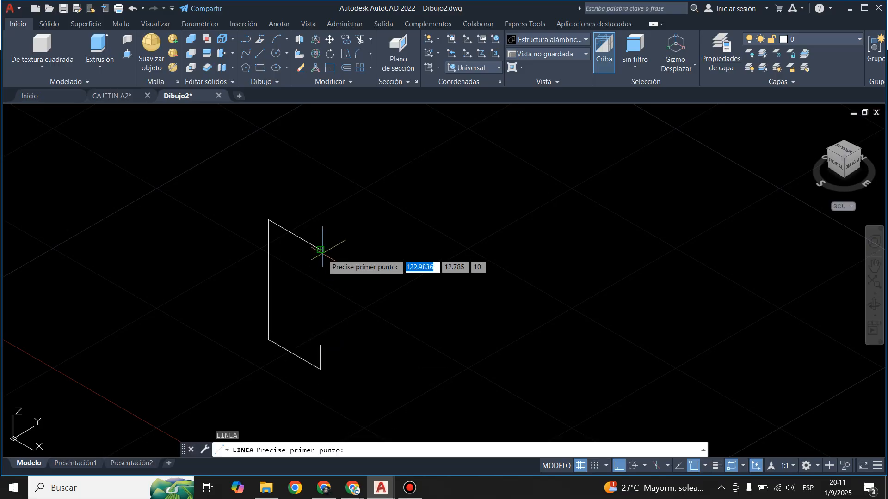
{"action": "left_click", "coordinate": [320, 250]}
{"action": "type", "text": "2"}
{"action": "key", "text": "Return"}
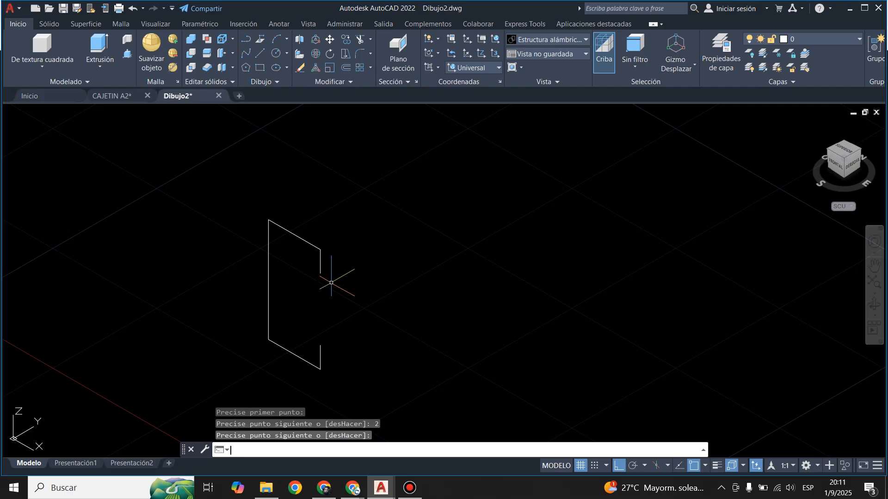
{"action": "key", "text": "Return"}
Join the five lines of the C-shaped profile into a single 3D polyline
{"action": "left_click", "coordinate": [218, 183]}
{"action": "left_click", "coordinate": [426, 387]}
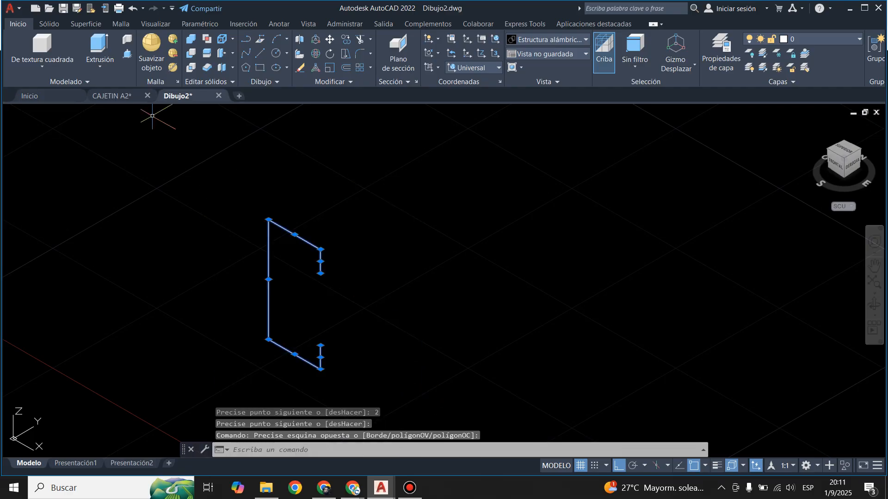
{"action": "left_click", "coordinate": [330, 82]}
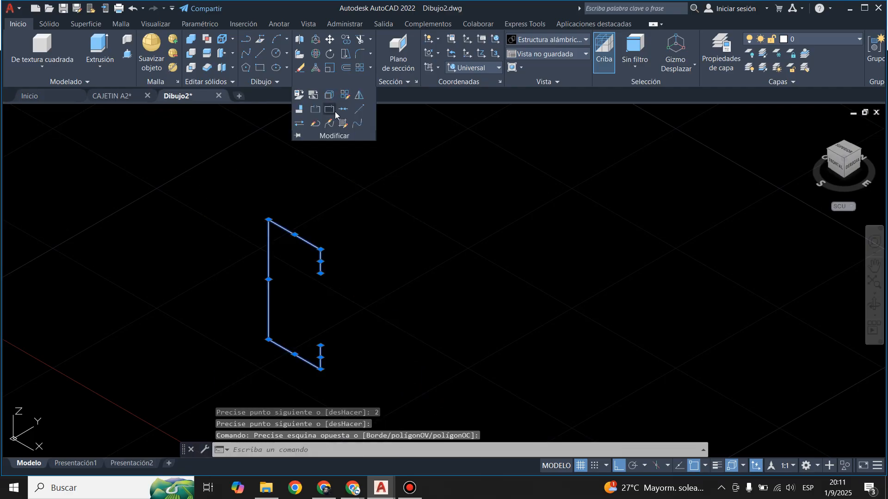
{"action": "left_click", "coordinate": [344, 109]}
{"action": "scroll", "coordinate": [201, 253], "scroll_direction": "down", "scroll_amount": 3}
{"action": "scroll", "coordinate": [267, 229], "scroll_direction": "up", "scroll_amount": 1}
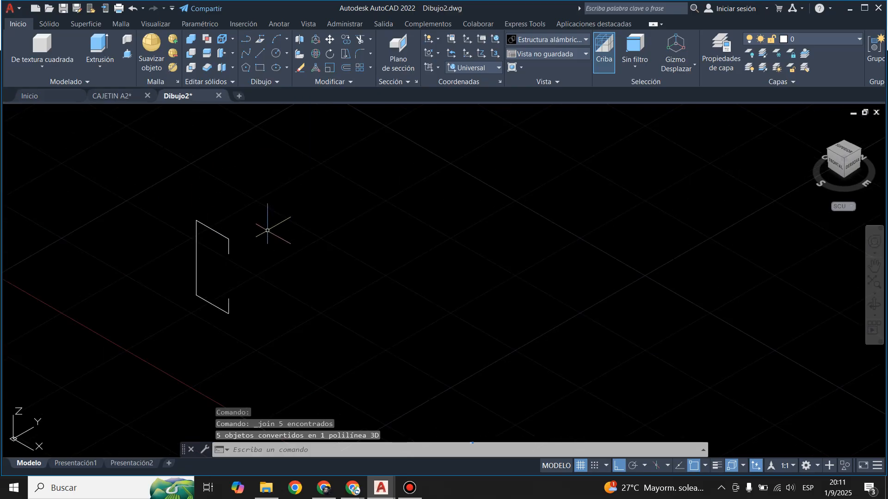
With Ortho on, draw a four-segment zigzag polyline path from the midpoint of the profile's lower flange, running along Y, X, Y and Y
{"action": "left_click", "coordinate": [260, 53]}
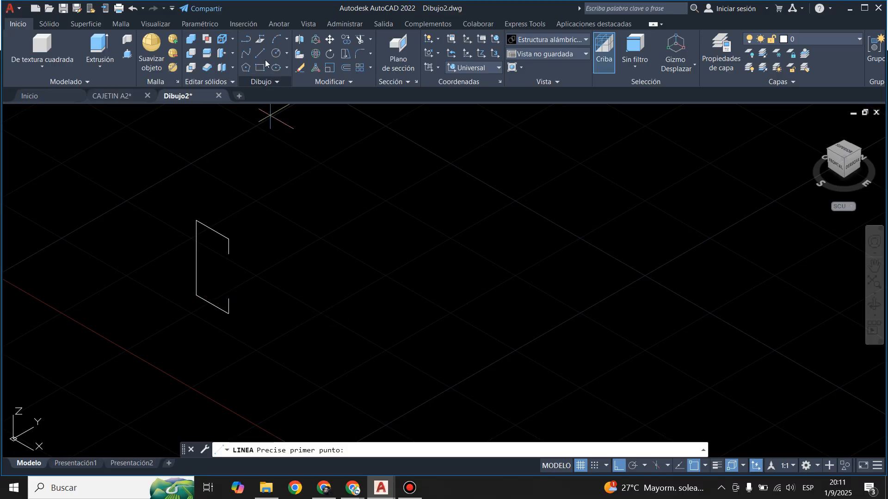
{"action": "left_click", "coordinate": [260, 39]}
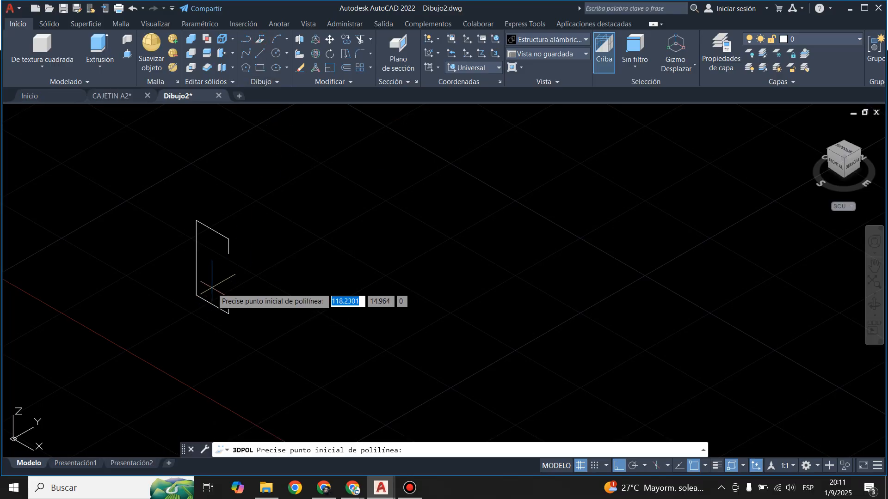
{"action": "left_click", "coordinate": [247, 41]}
{"action": "left_click", "coordinate": [212, 304]}
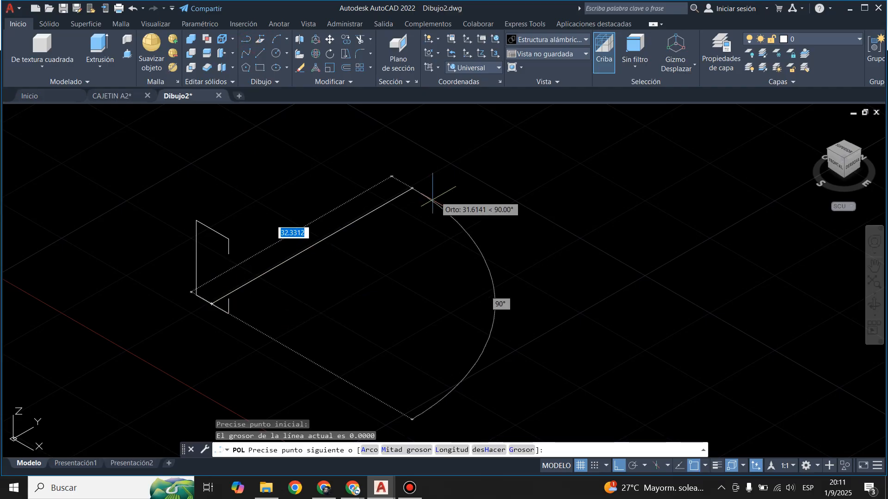
{"action": "left_click", "coordinate": [620, 467]}
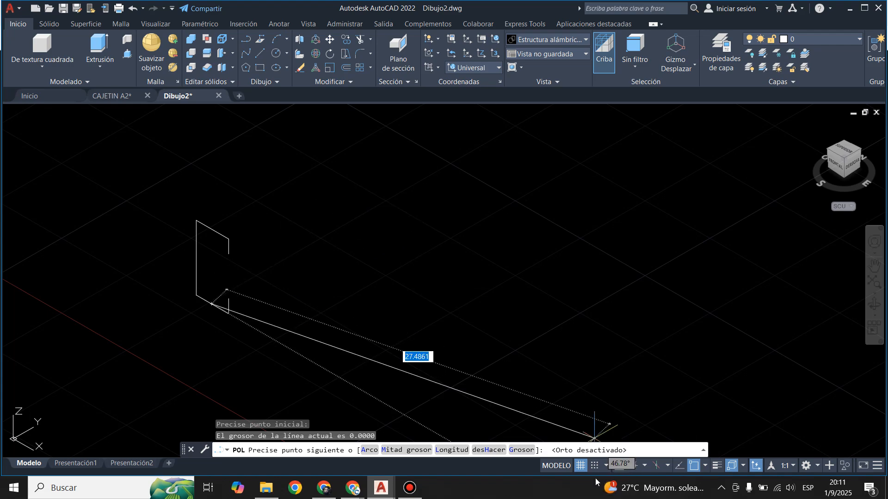
{"action": "left_click", "coordinate": [619, 466]}
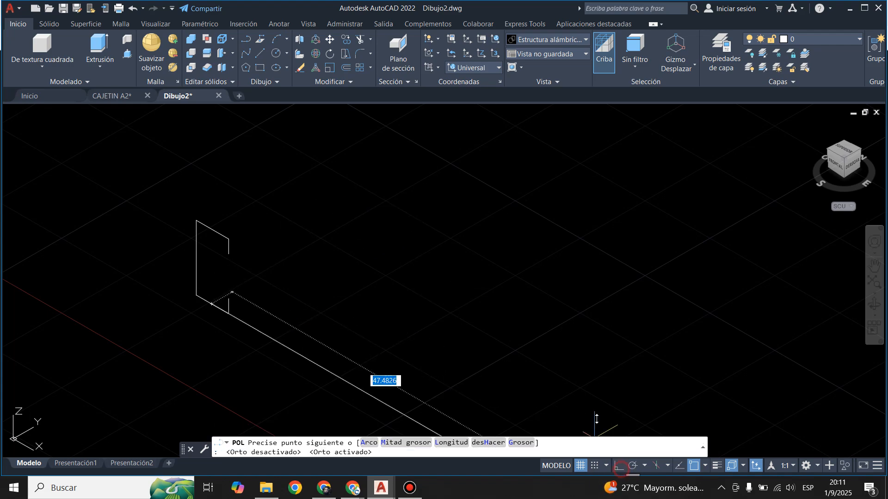
{"action": "left_click", "coordinate": [398, 209]}
{"action": "left_click", "coordinate": [534, 288]}
{"action": "left_click", "coordinate": [661, 214]}
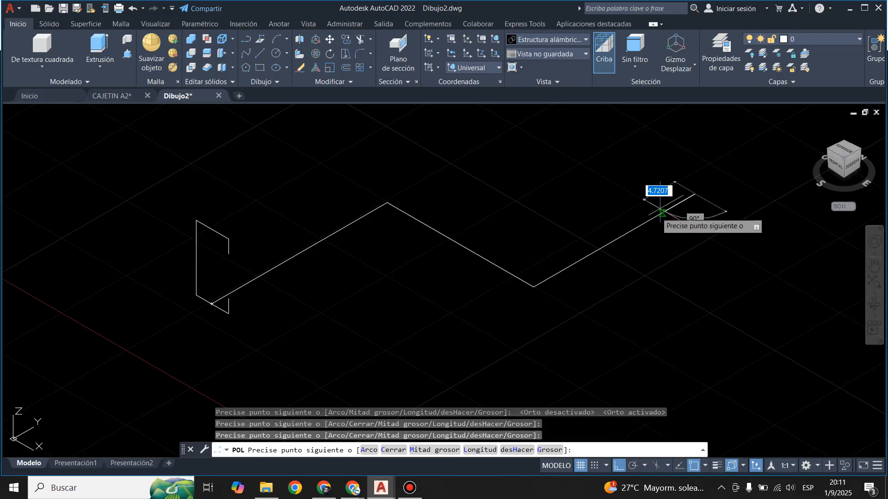
{"action": "scroll", "coordinate": [661, 214], "scroll_direction": "down", "scroll_amount": 3}
{"action": "left_click", "coordinate": [747, 165]}
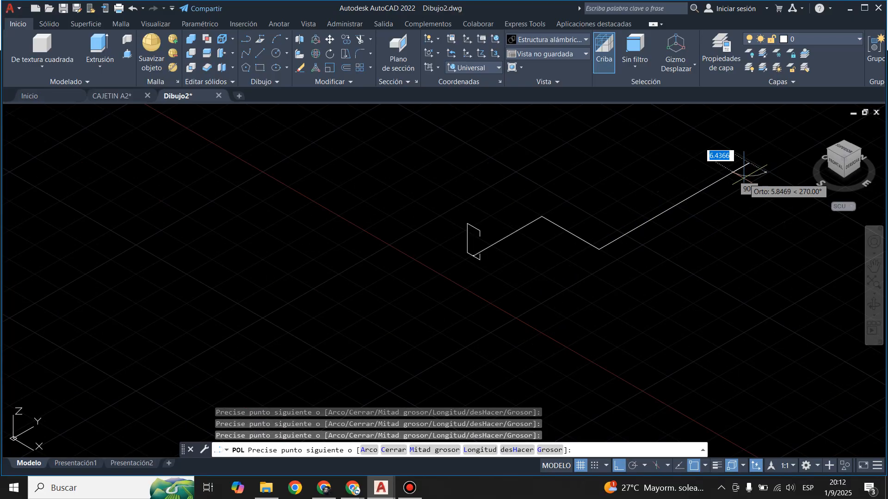
{"action": "key", "text": "Return"}
Start a Sweep of the C-shaped profile and set its alignment perpendicular to the path to Yes (Sí)
{"action": "scroll", "coordinate": [683, 206], "scroll_direction": "up", "scroll_amount": 2}
{"action": "scroll", "coordinate": [550, 218], "scroll_direction": "up", "scroll_amount": 3}
{"action": "scroll", "coordinate": [129, 254], "scroll_direction": "down", "scroll_amount": 2}
{"action": "scroll", "coordinate": [160, 238], "scroll_direction": "up", "scroll_amount": 1}
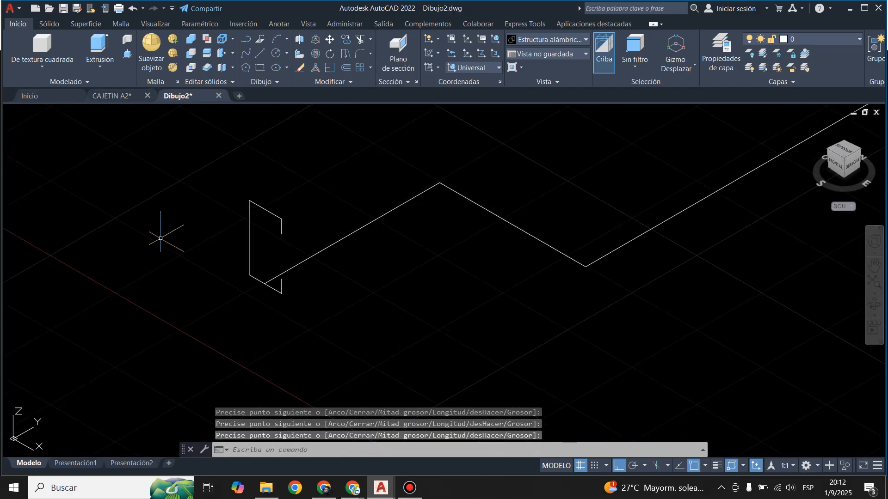
{"action": "left_click", "coordinate": [104, 64]}
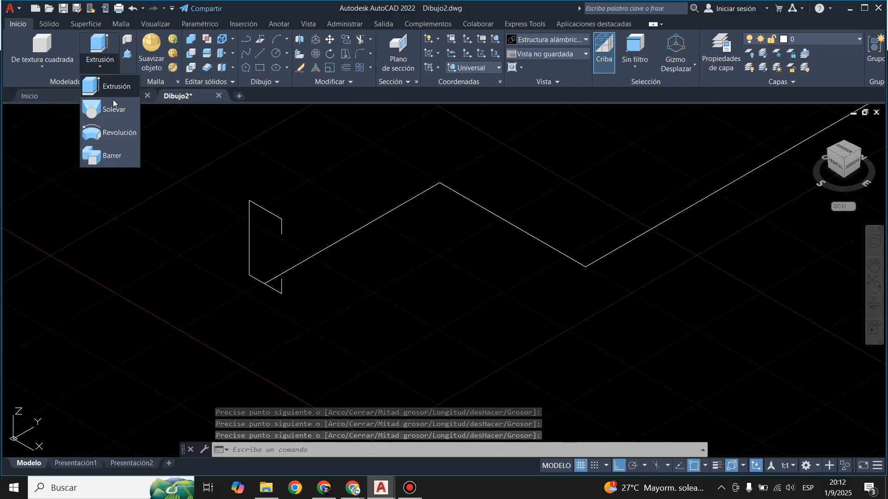
{"action": "left_click", "coordinate": [108, 161]}
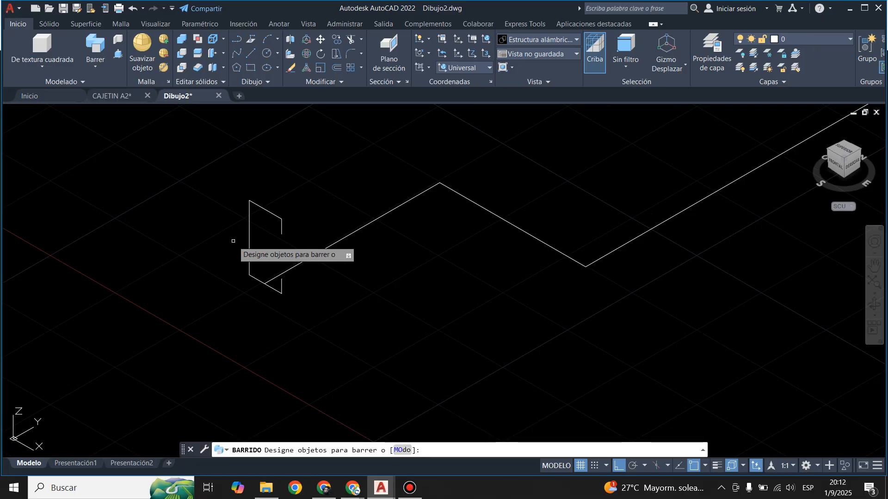
{"action": "left_click", "coordinate": [249, 231]}
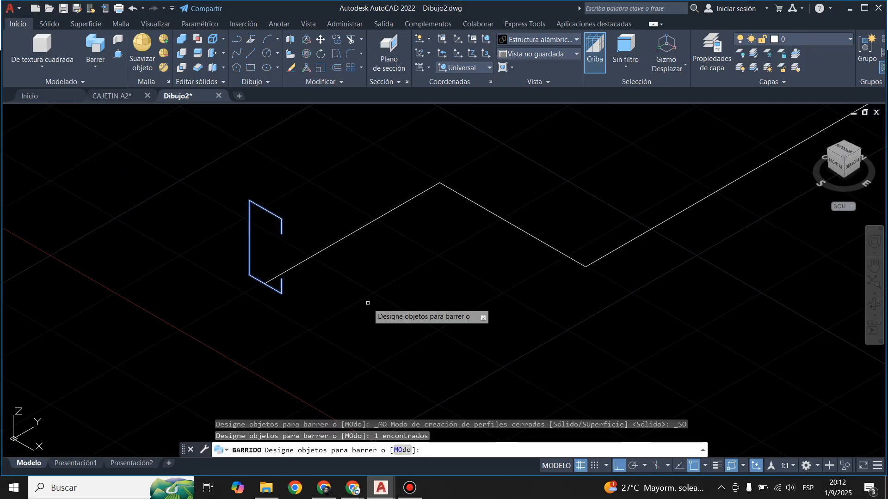
{"action": "key", "text": "Return"}
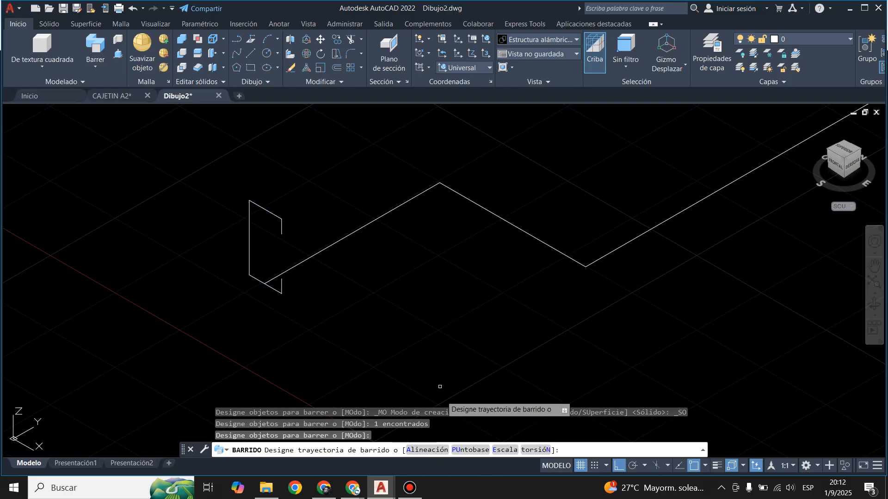
{"action": "left_click", "coordinate": [434, 449]}
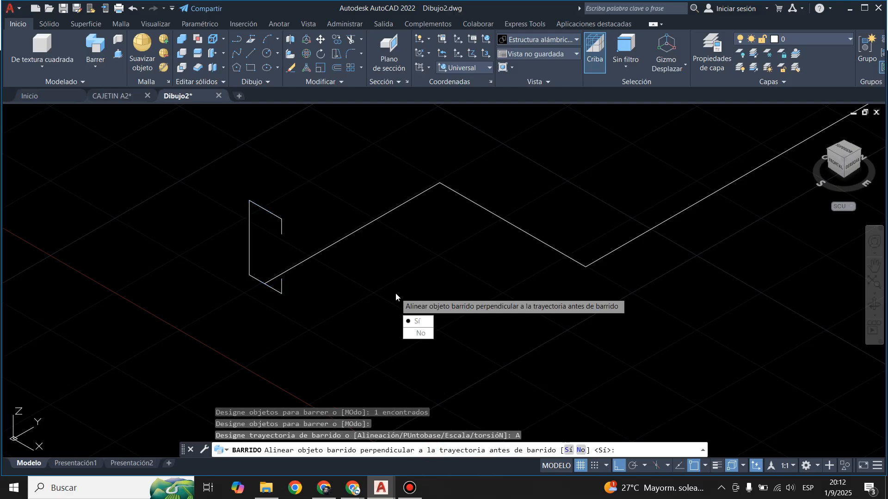
{"action": "left_click", "coordinate": [419, 321]}
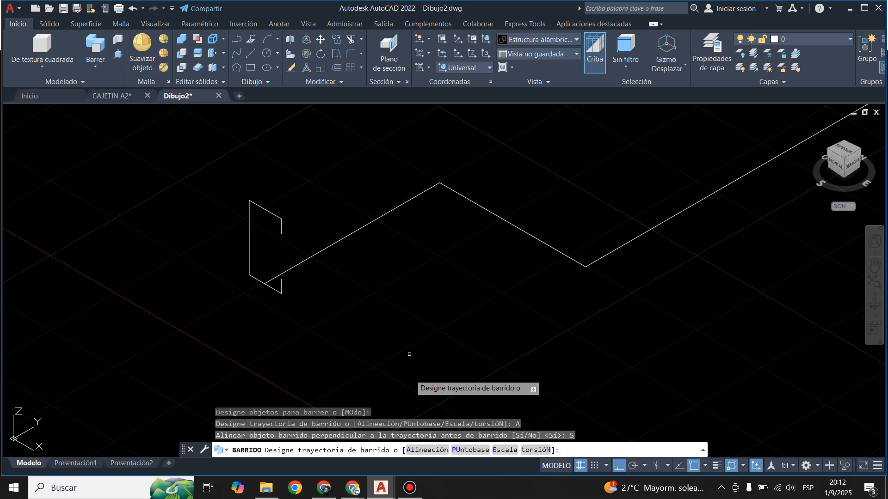
Set the sweep's base point where the path meets the lower flange and sweep the profile along the zigzag polyline
{"action": "left_click", "coordinate": [462, 450]}
{"action": "scroll", "coordinate": [248, 289], "scroll_direction": "up", "scroll_amount": 2}
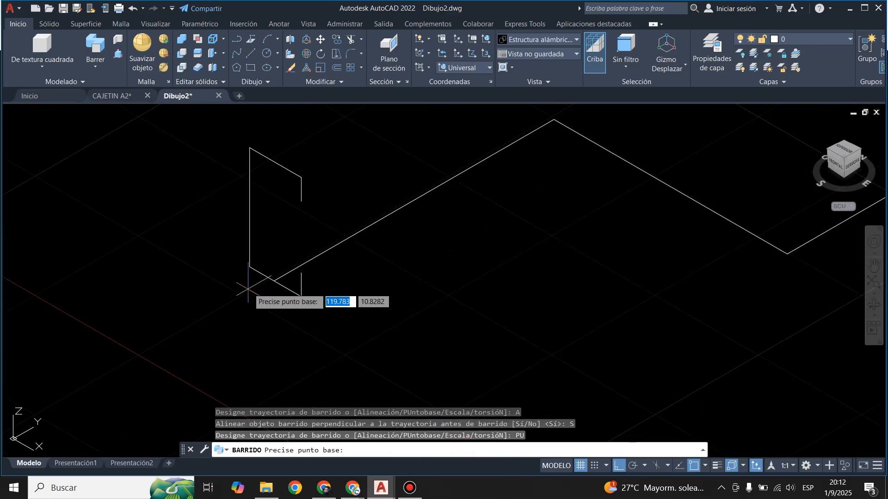
{"action": "scroll", "coordinate": [250, 285], "scroll_direction": "up", "scroll_amount": 2}
{"action": "left_click", "coordinate": [289, 276]}
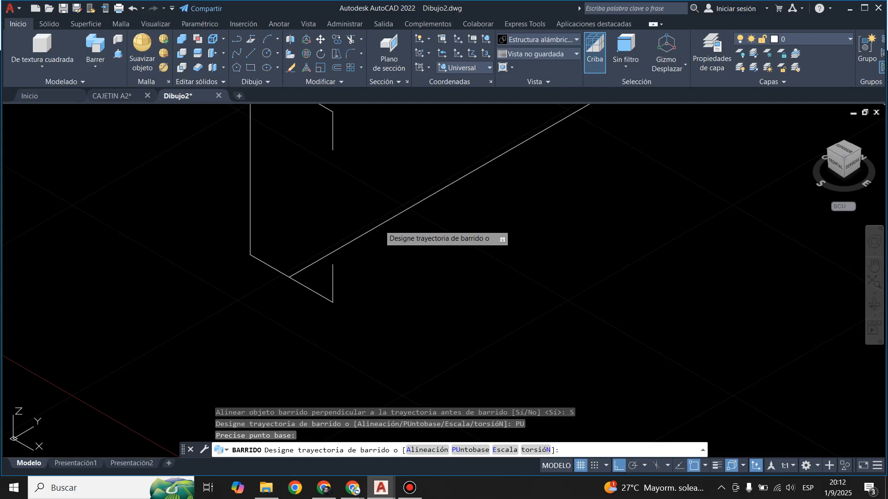
{"action": "left_click", "coordinate": [379, 225]}
Select the swept C-channel and examine its start profile, corners and far end along the path
{"action": "scroll", "coordinate": [296, 312], "scroll_direction": "down", "scroll_amount": 3}
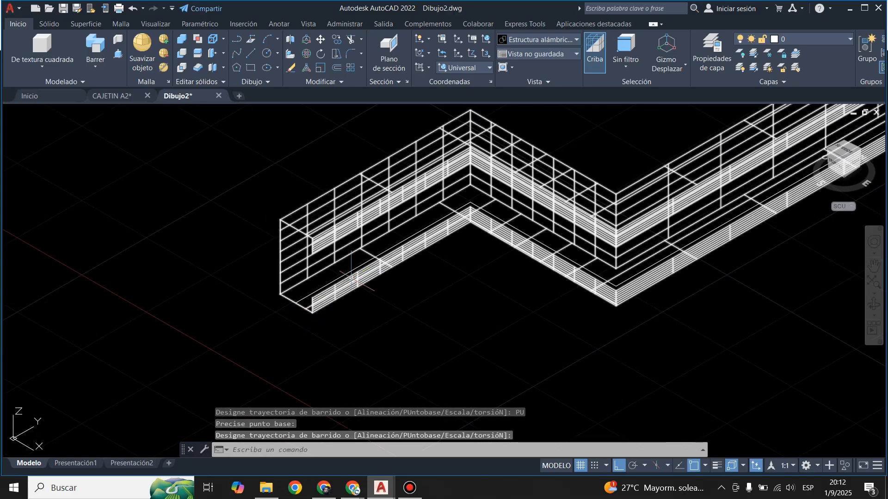
{"action": "scroll", "coordinate": [304, 281], "scroll_direction": "down", "scroll_amount": 3}
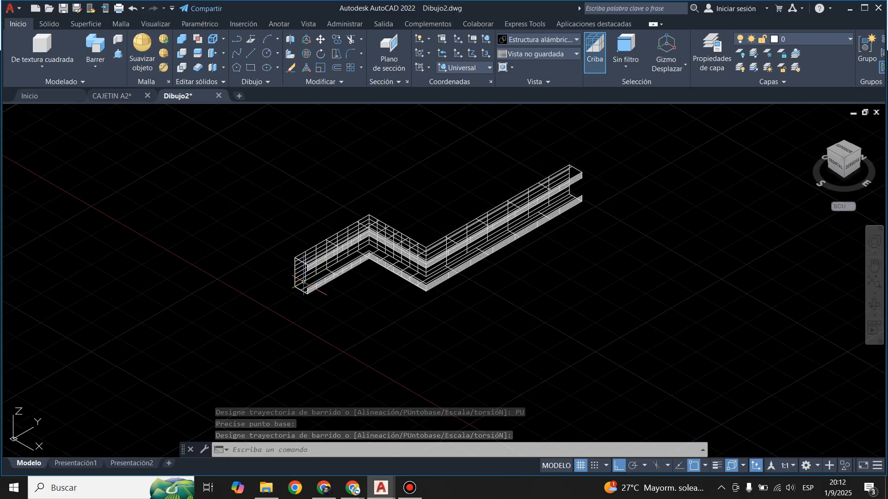
{"action": "scroll", "coordinate": [306, 264], "scroll_direction": "up", "scroll_amount": 4}
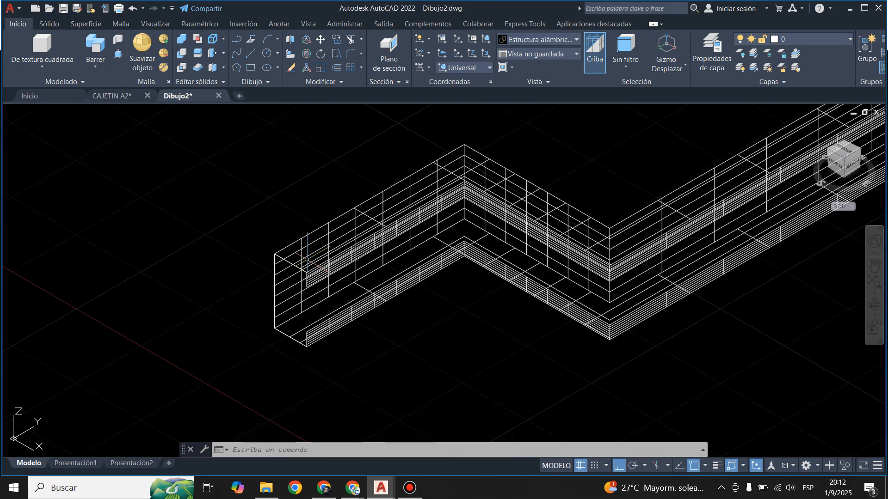
{"action": "scroll", "coordinate": [307, 259], "scroll_direction": "up", "scroll_amount": 4}
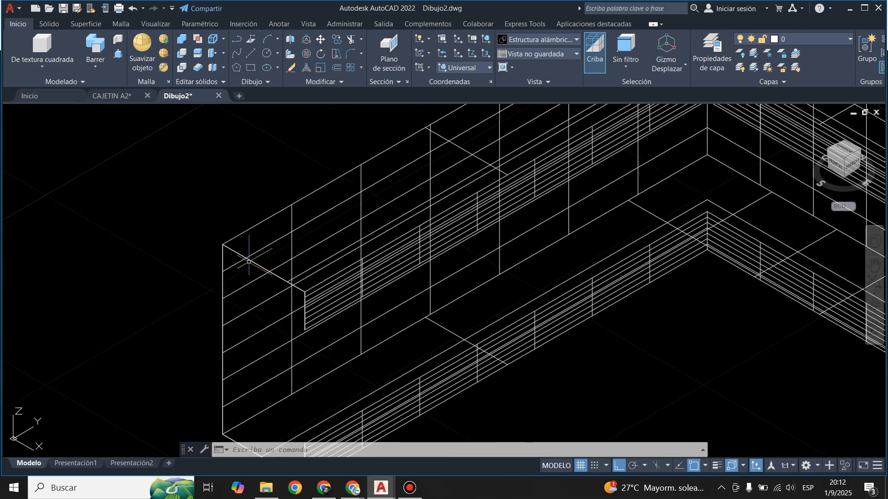
{"action": "scroll", "coordinate": [268, 220], "scroll_direction": "down", "scroll_amount": 5}
{"action": "left_click", "coordinate": [237, 252]}
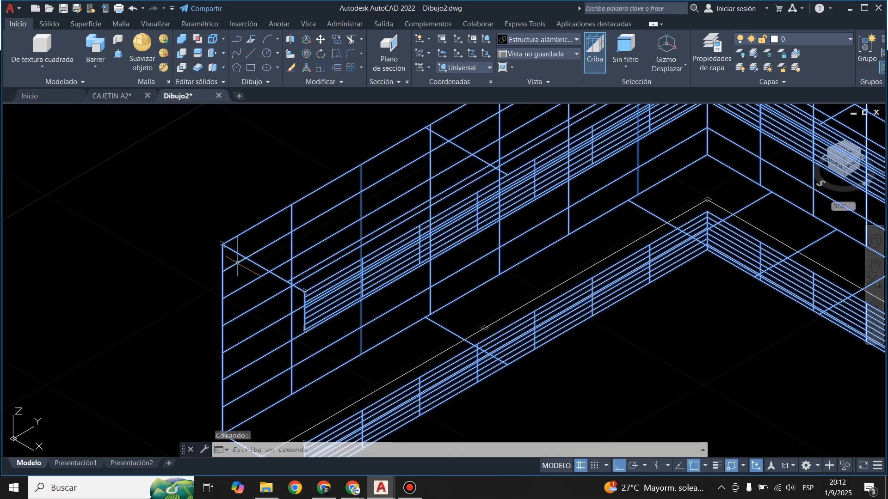
{"action": "scroll", "coordinate": [239, 262], "scroll_direction": "down", "scroll_amount": 1}
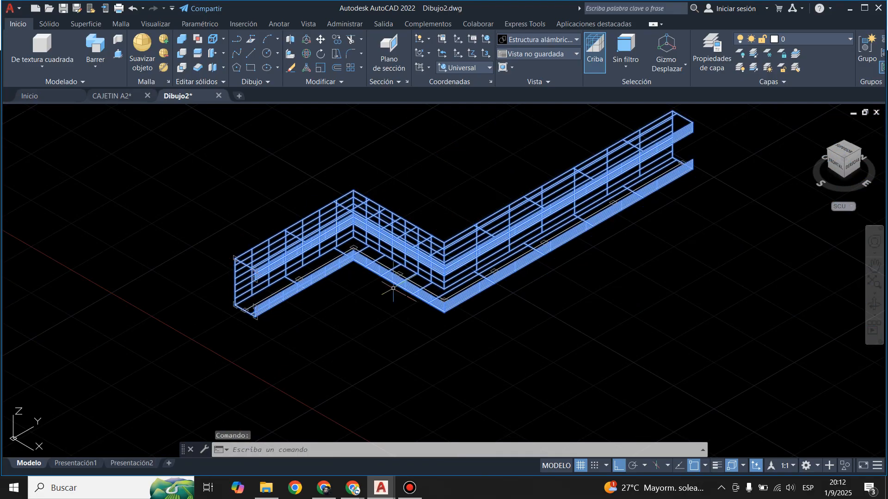
{"action": "scroll", "coordinate": [567, 199], "scroll_direction": "up", "scroll_amount": 3}
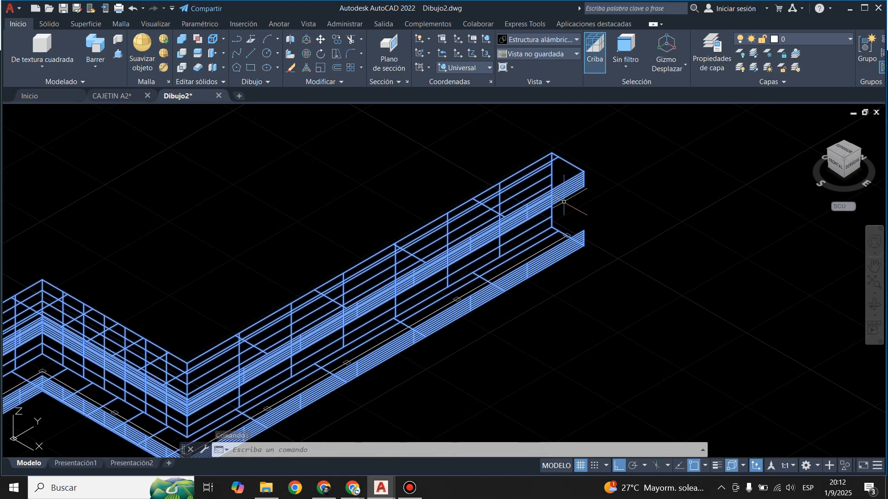
{"action": "scroll", "coordinate": [324, 273], "scroll_direction": "down", "scroll_amount": 4}
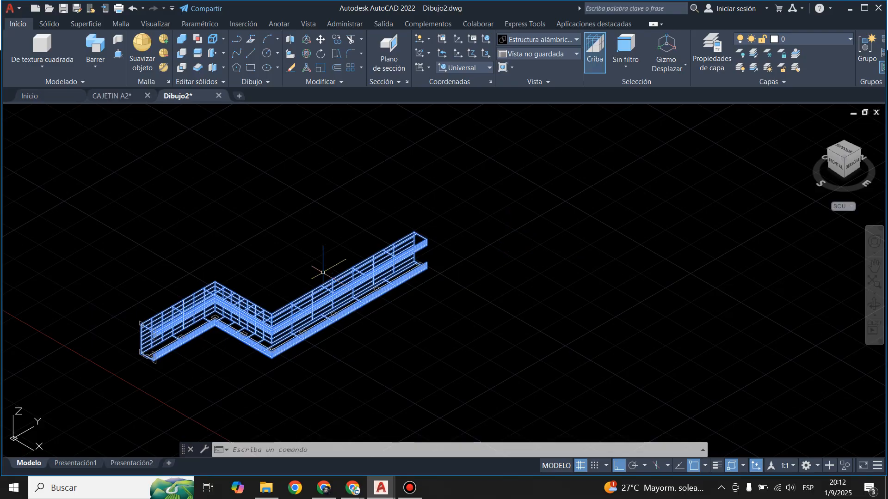
{"action": "scroll", "coordinate": [319, 257], "scroll_direction": "up", "scroll_amount": 3}
{"action": "scroll", "coordinate": [321, 231], "scroll_direction": "down", "scroll_amount": 1}
{"action": "scroll", "coordinate": [157, 314], "scroll_direction": "up", "scroll_amount": 3}
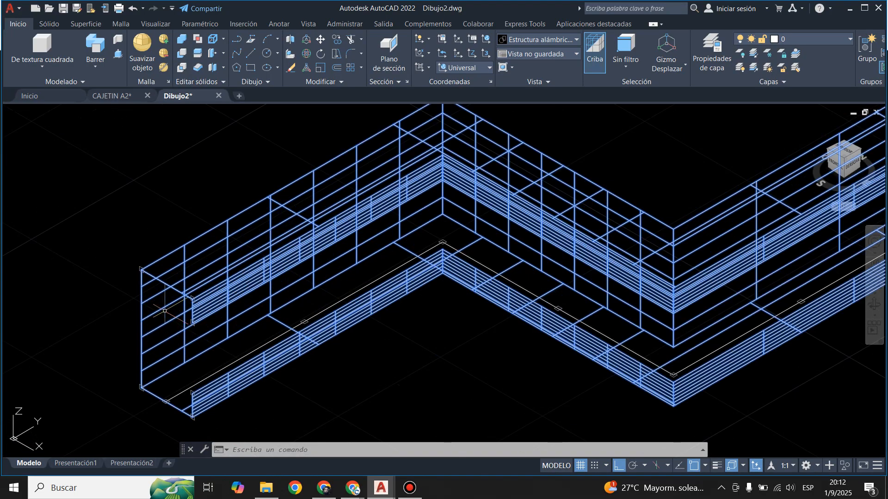
{"action": "scroll", "coordinate": [143, 328], "scroll_direction": "down", "scroll_amount": 1}
{"action": "scroll", "coordinate": [166, 309], "scroll_direction": "up", "scroll_amount": 2}
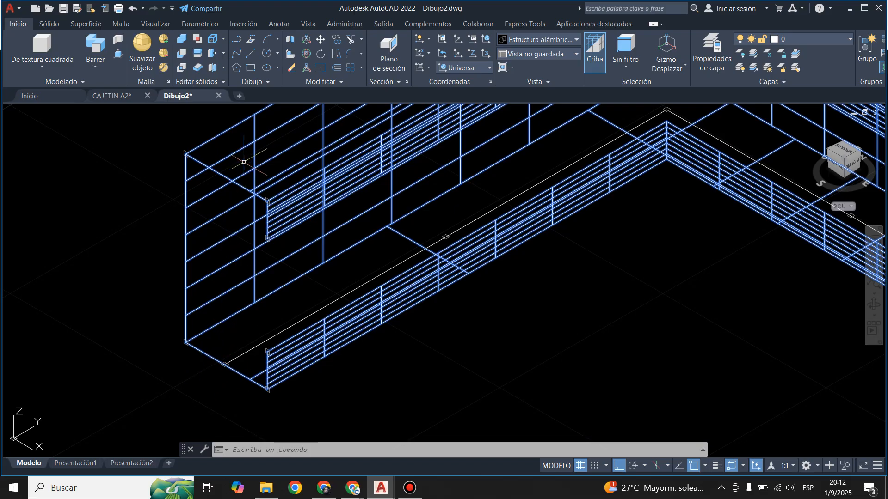
{"action": "scroll", "coordinate": [223, 320], "scroll_direction": "down", "scroll_amount": 4}
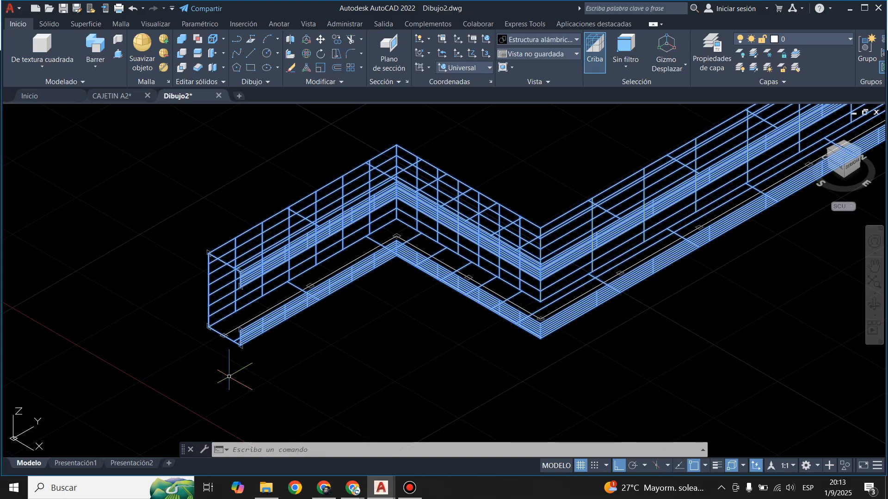
{"action": "scroll", "coordinate": [135, 372], "scroll_direction": "down", "scroll_amount": 5}
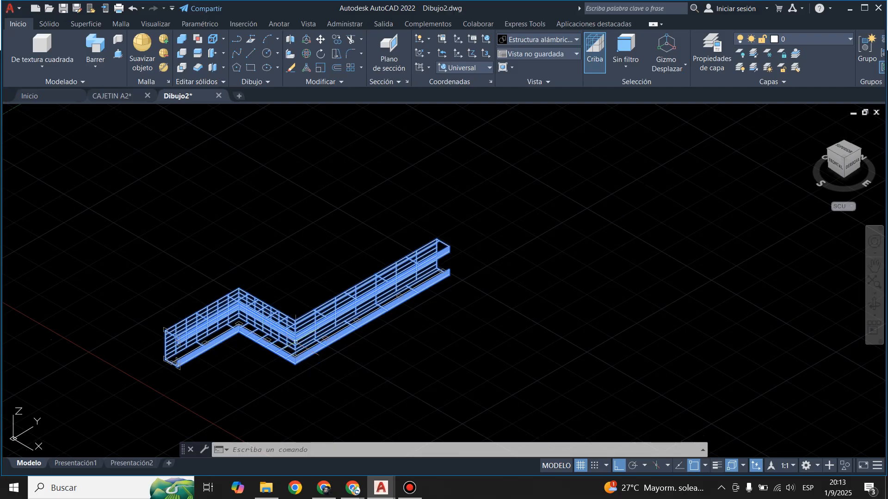
{"action": "left_click", "coordinate": [669, 68]}
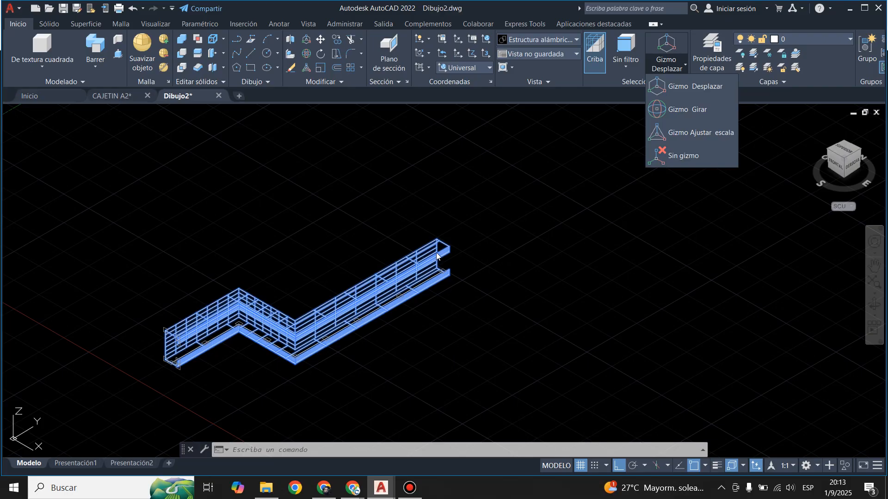
{"action": "scroll", "coordinate": [436, 254], "scroll_direction": "up", "scroll_amount": 5}
{"action": "scroll", "coordinate": [356, 147], "scroll_direction": "down", "scroll_amount": 4}
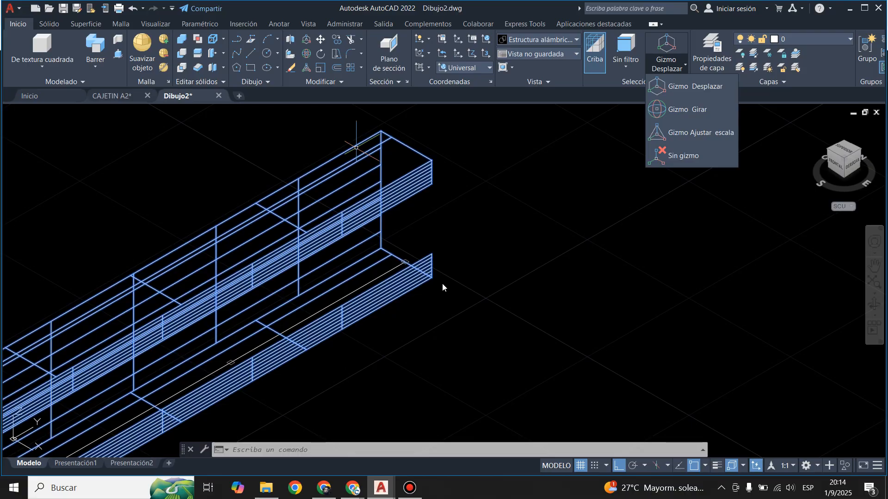
{"action": "scroll", "coordinate": [449, 263], "scroll_direction": "down", "scroll_amount": 5}
{"action": "scroll", "coordinate": [354, 276], "scroll_direction": "up", "scroll_amount": 5}
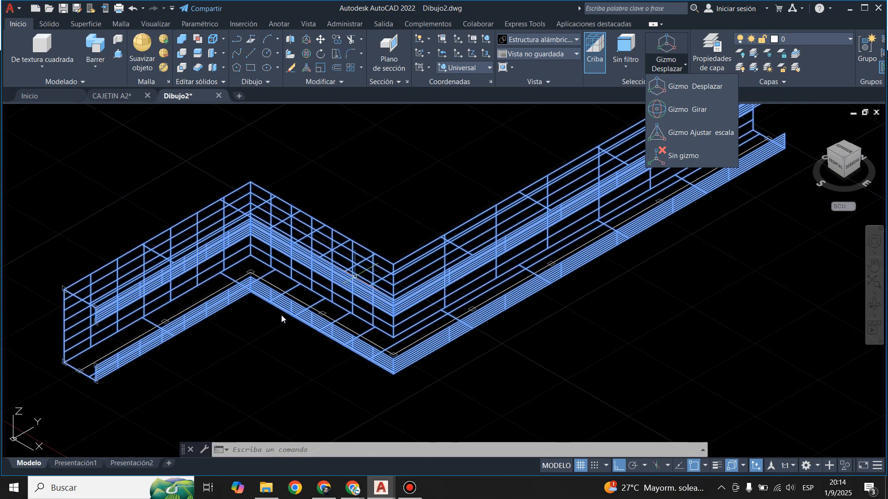
{"action": "left_click", "coordinate": [281, 315]}
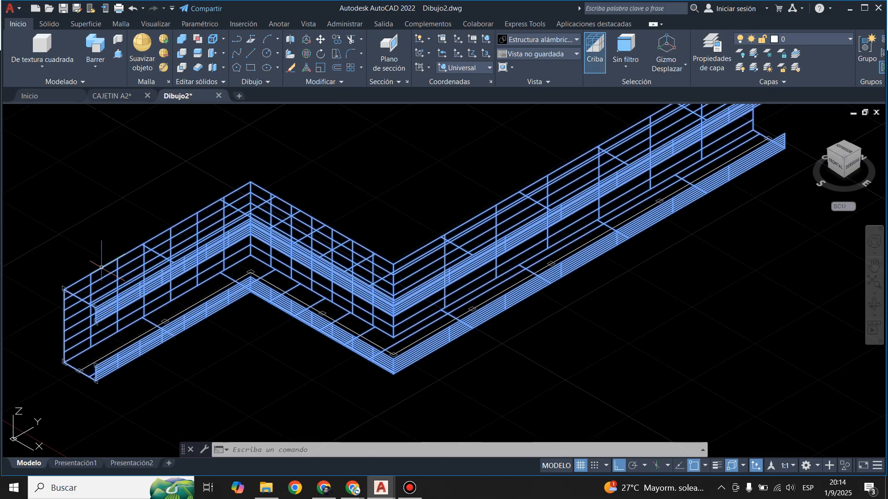
Clear the selection of the swept C-channel
{"action": "key", "text": "Escape"}
{"action": "key", "text": "Escape"}
{"action": "key", "text": "Escape"}
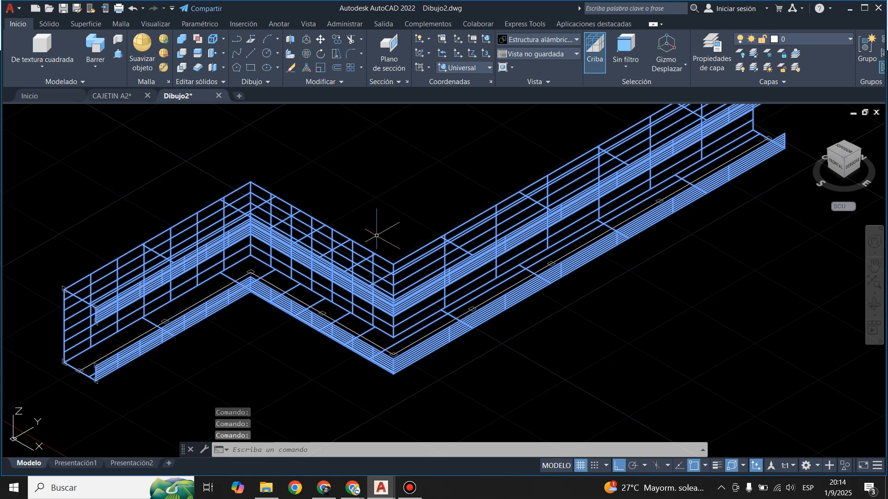
{"action": "scroll", "coordinate": [377, 235], "scroll_direction": "down", "scroll_amount": 4}
{"action": "left_click", "coordinate": [165, 115]}
{"action": "key", "text": "Escape"}
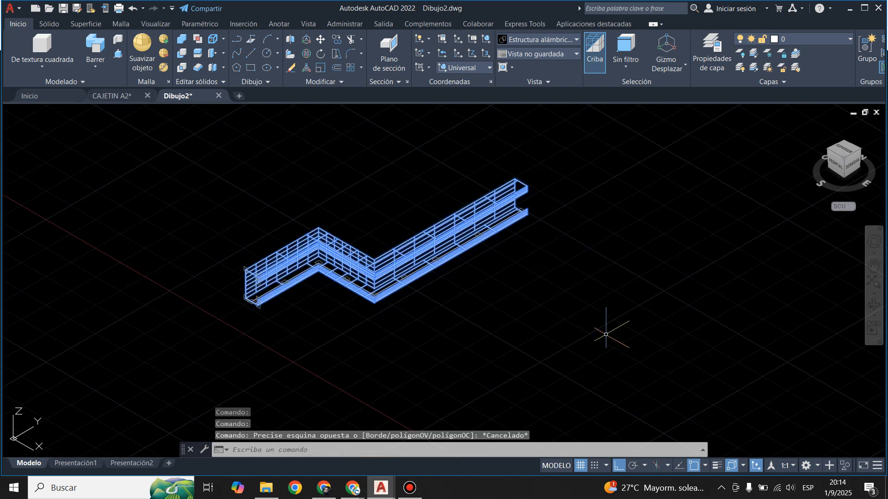
{"action": "key", "text": "Escape"}
{"action": "scroll", "coordinate": [261, 282], "scroll_direction": "up", "scroll_amount": 5}
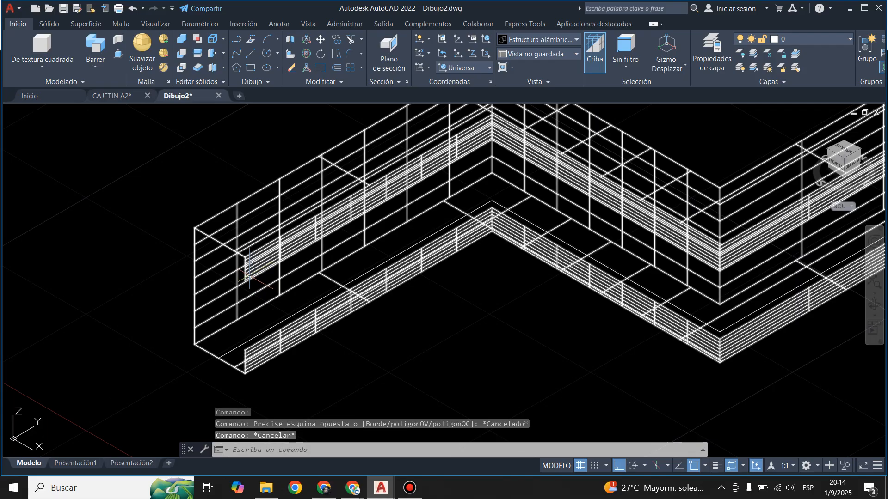
Select the swept C-channel, examine its full run along the zigzag path, and clear the selection
{"action": "left_click", "coordinate": [241, 267]}
{"action": "scroll", "coordinate": [244, 308], "scroll_direction": "down", "scroll_amount": 2}
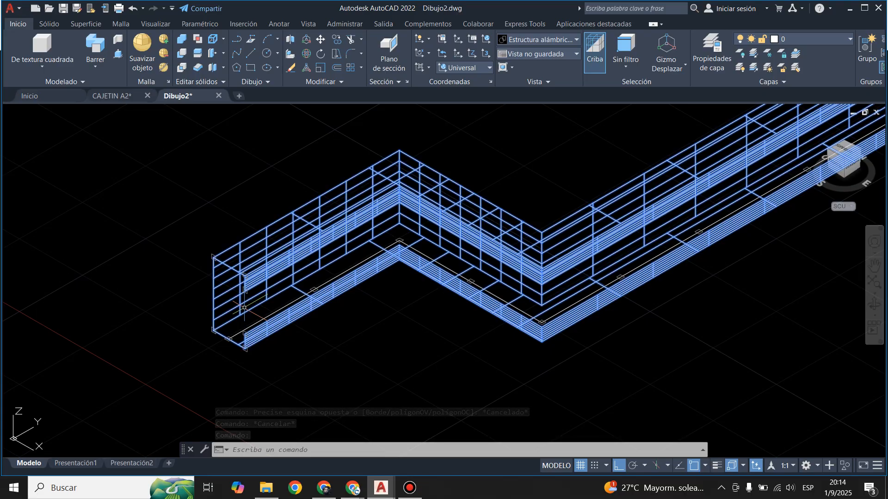
{"action": "left_click", "coordinate": [86, 23]}
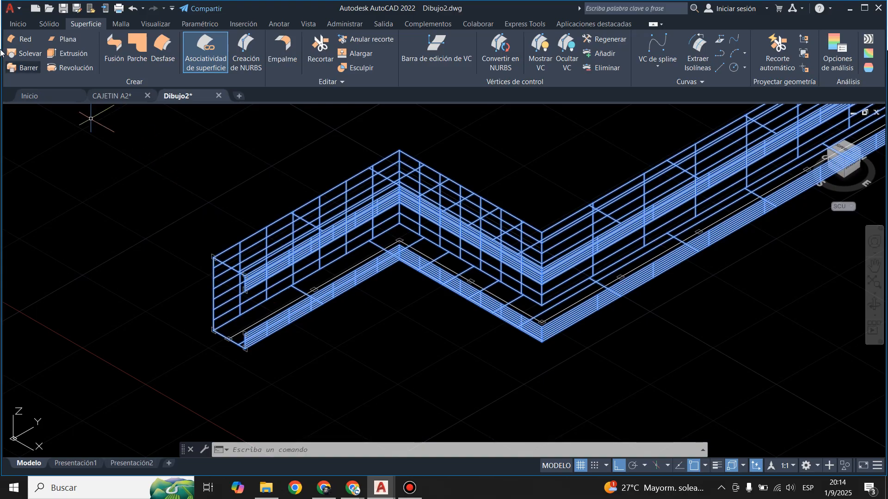
{"action": "left_click", "coordinate": [17, 25]}
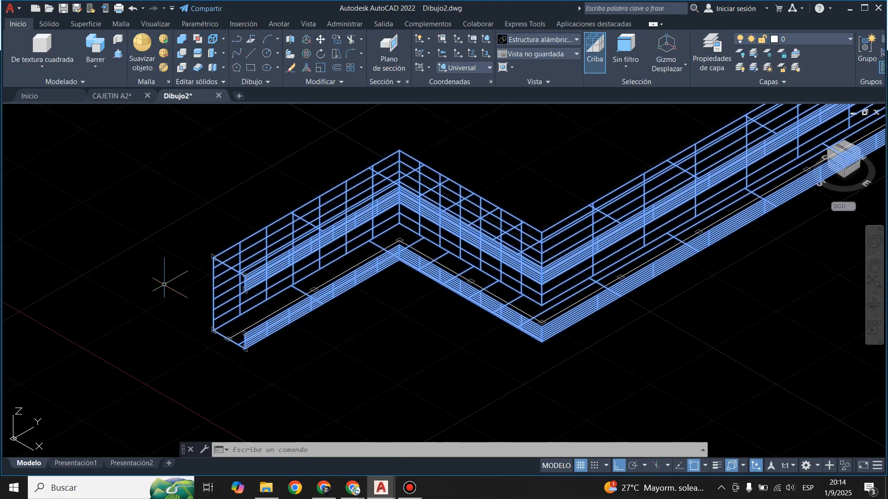
{"action": "scroll", "coordinate": [157, 259], "scroll_direction": "down", "scroll_amount": 5}
{"action": "scroll", "coordinate": [216, 245], "scroll_direction": "up", "scroll_amount": 3}
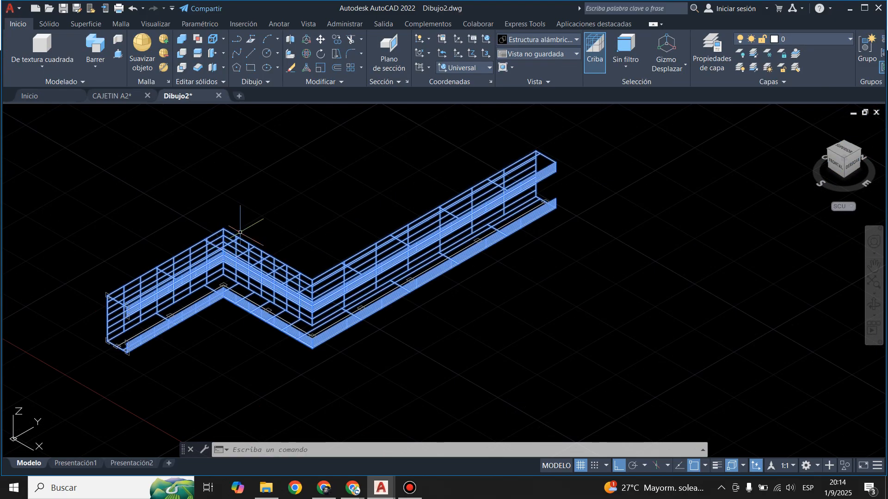
{"action": "scroll", "coordinate": [240, 199], "scroll_direction": "down", "scroll_amount": 2}
{"action": "key", "text": "Escape"}
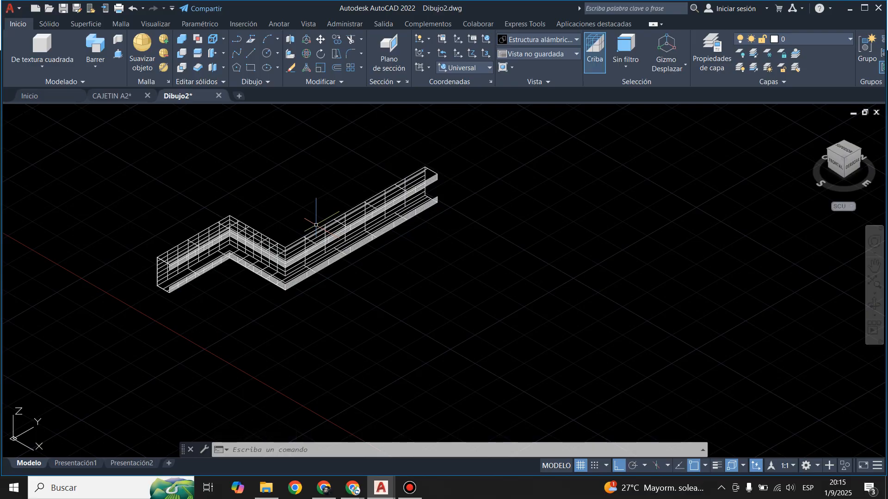
Create a rectangular planar surface in the empty area beside the swept C-channel from two opposite corners
{"action": "left_click", "coordinate": [84, 23]}
{"action": "left_click", "coordinate": [66, 40]}
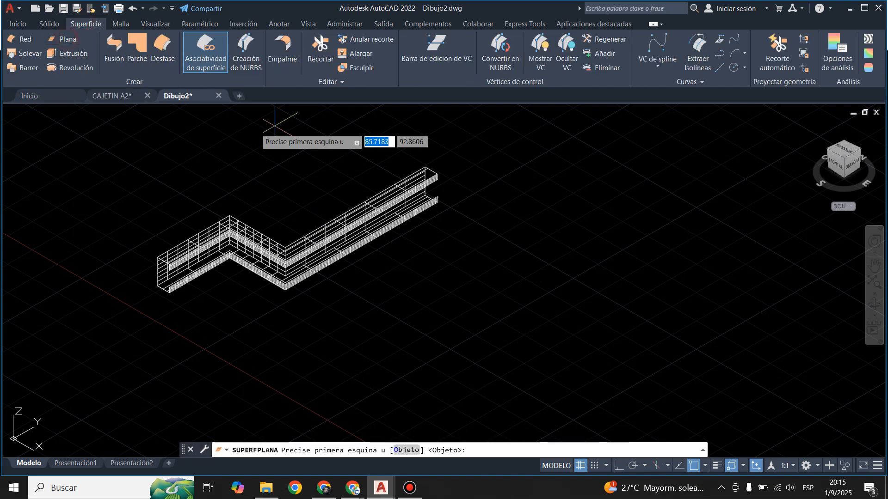
{"action": "scroll", "coordinate": [214, 139], "scroll_direction": "down", "scroll_amount": 2}
{"action": "left_click", "coordinate": [434, 198]}
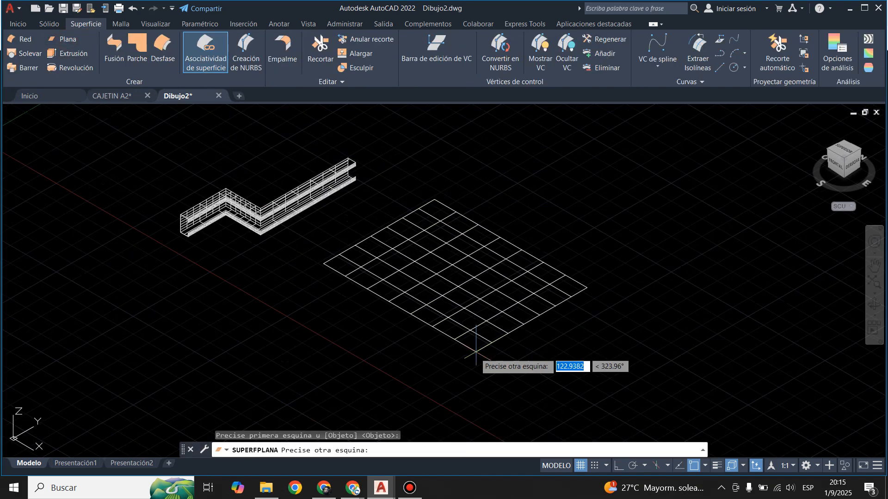
{"action": "left_click", "coordinate": [406, 344]}
Change the viewport's visual style to Shaded with edges (Sombreado con aristas)
{"action": "scroll", "coordinate": [451, 341], "scroll_direction": "up", "scroll_amount": 2}
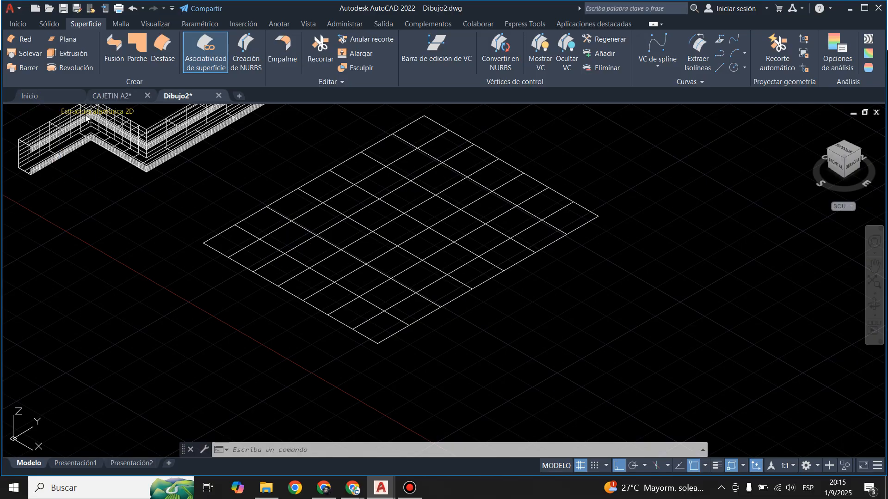
{"action": "left_click", "coordinate": [102, 111]}
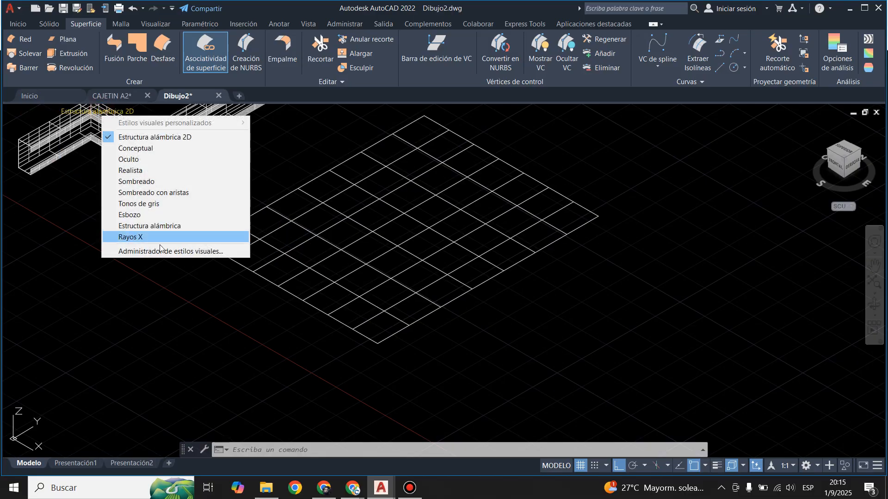
{"action": "left_click", "coordinate": [166, 192]}
{"action": "scroll", "coordinate": [434, 245], "scroll_direction": "down", "scroll_amount": 2}
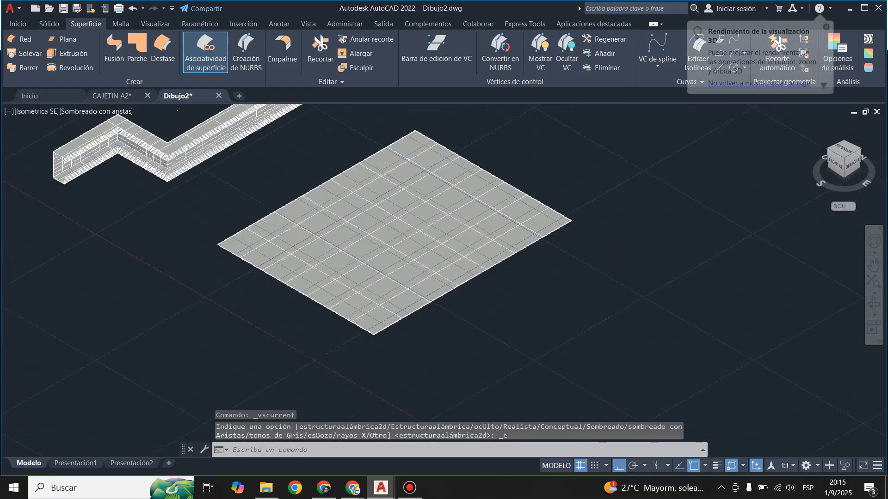
{"action": "scroll", "coordinate": [434, 244], "scroll_direction": "up", "scroll_amount": 2}
{"action": "scroll", "coordinate": [358, 251], "scroll_direction": "down", "scroll_amount": 2}
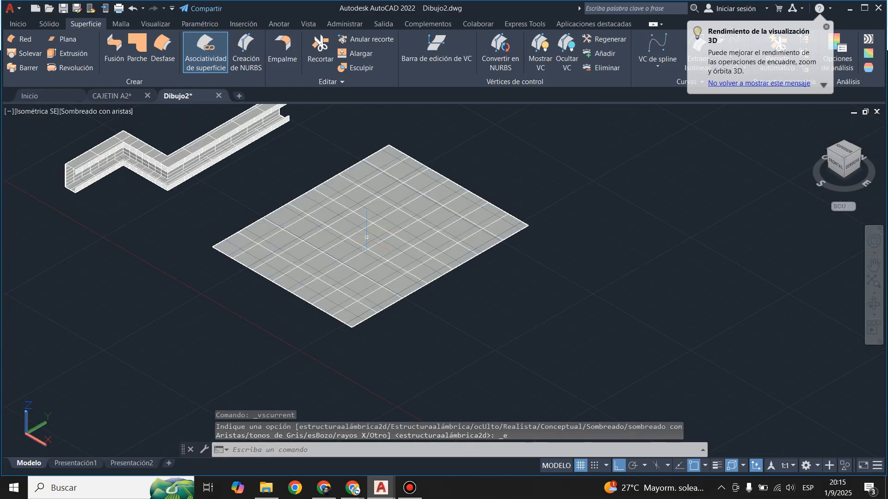
{"action": "scroll", "coordinate": [247, 308], "scroll_direction": "up", "scroll_amount": 1}
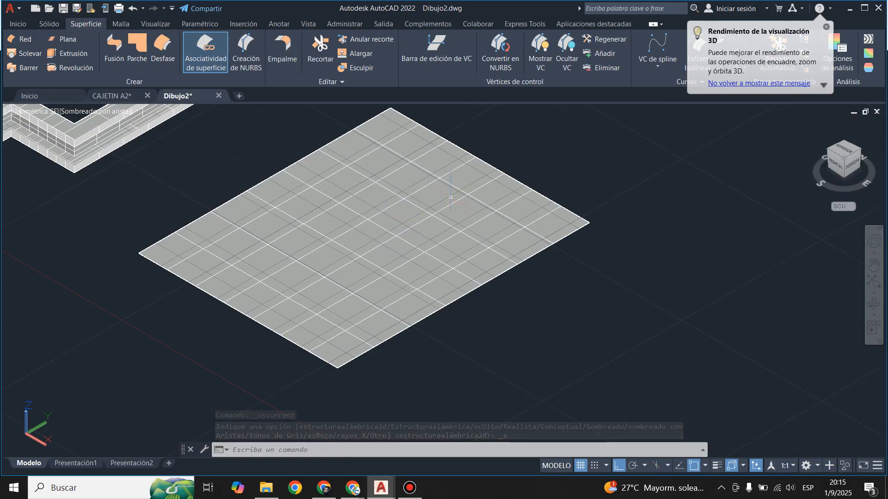
Dismiss the browser notification and convert the planar surface into a NURBS surface
{"action": "left_click", "coordinate": [302, 306]}
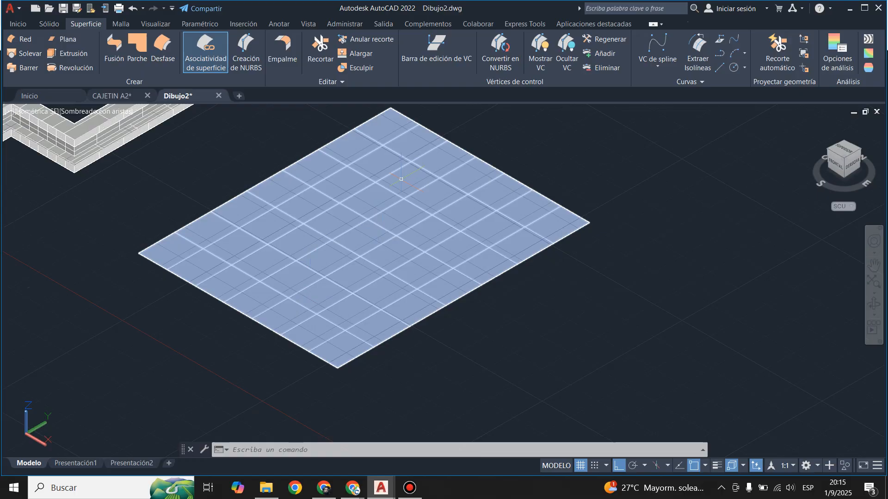
{"action": "key", "text": "Escape"}
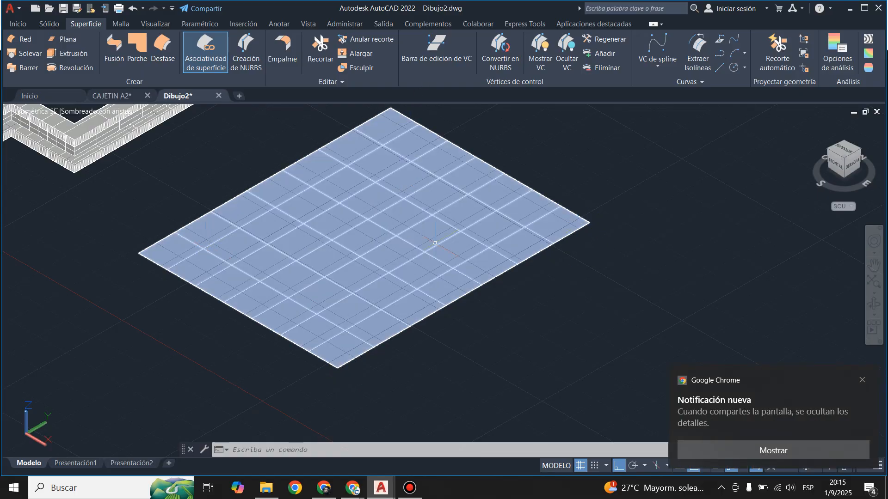
{"action": "left_click", "coordinate": [865, 381]}
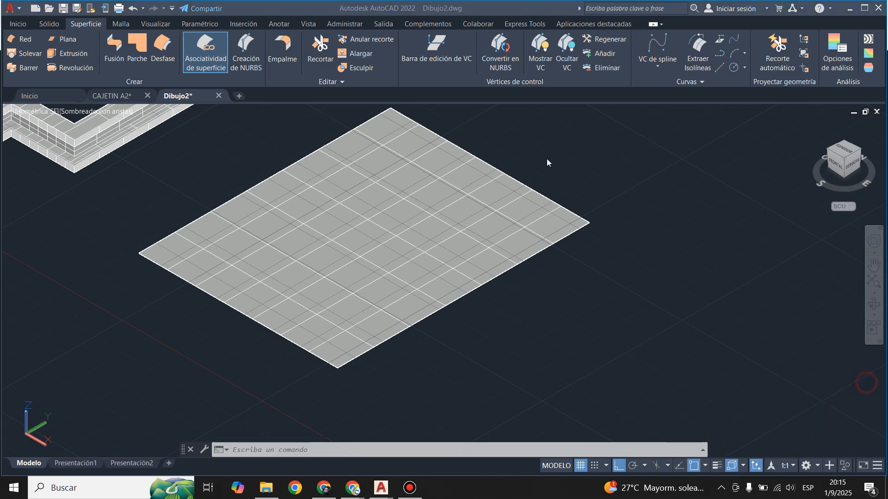
{"action": "left_click", "coordinate": [499, 60]}
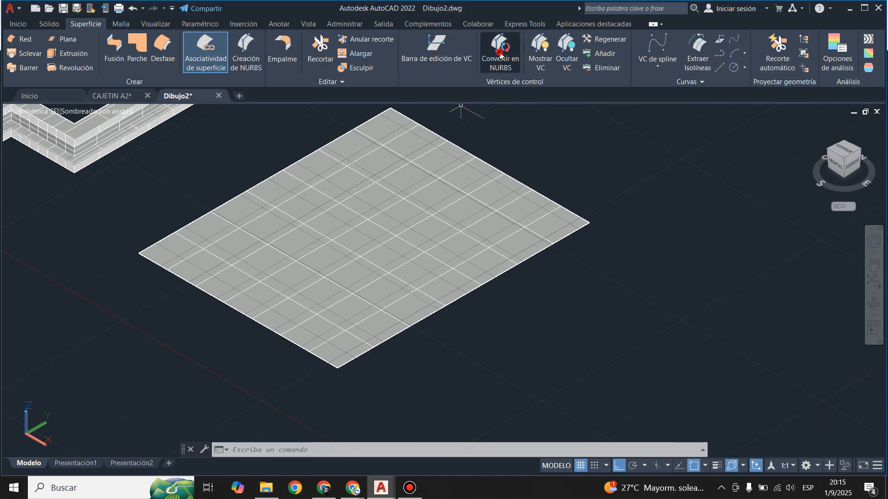
{"action": "left_click", "coordinate": [432, 239]}
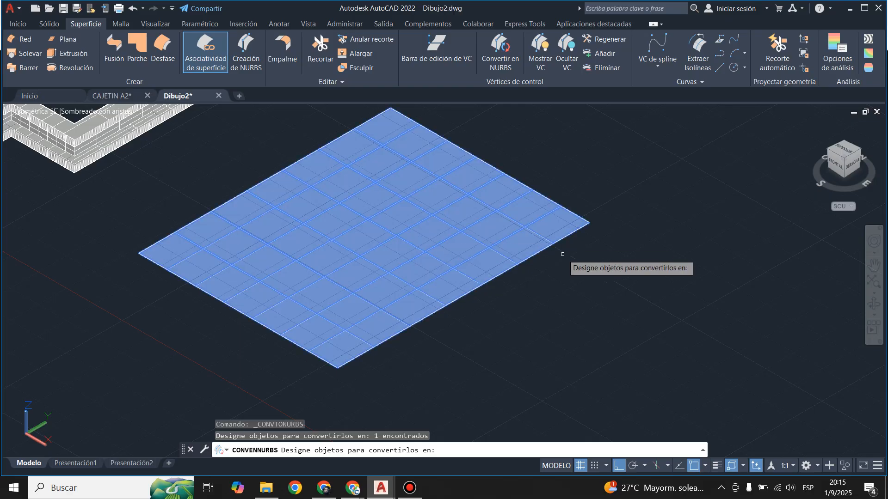
{"action": "key", "text": "Return"}
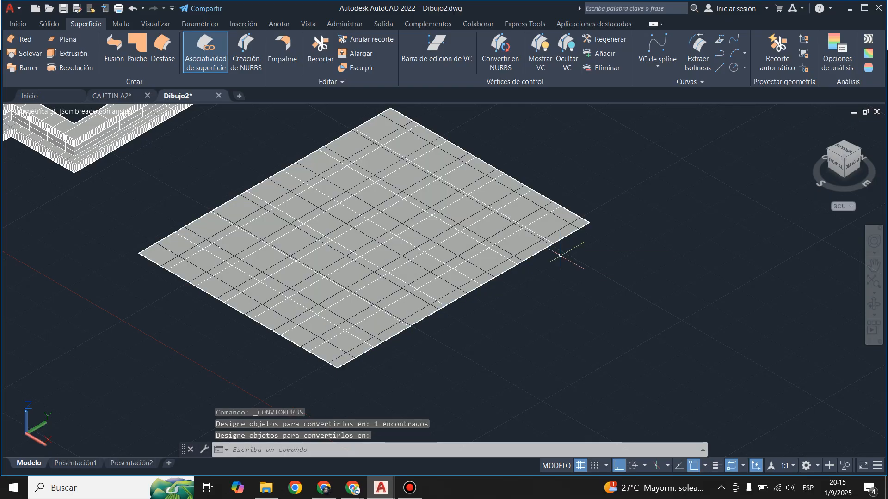
Show the control vertices of the rectangular NURBS surface and inspect its nearest corner
{"action": "left_click", "coordinate": [540, 60]}
{"action": "left_click", "coordinate": [490, 227]}
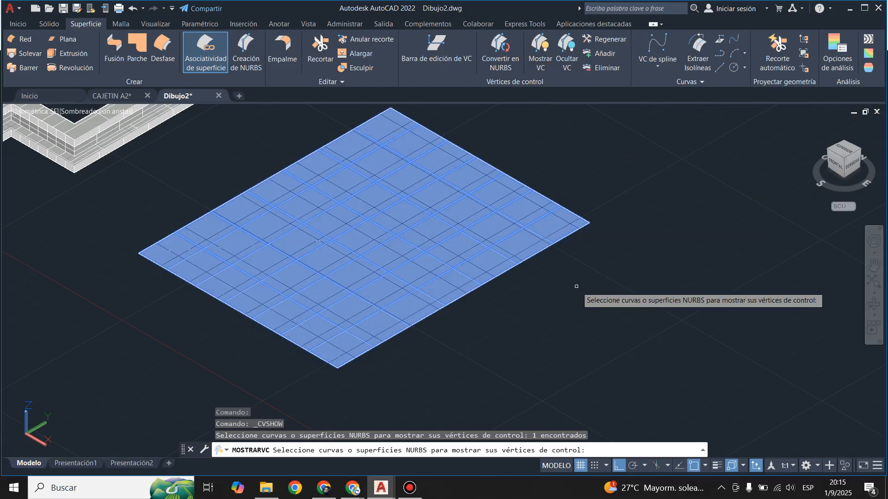
{"action": "key", "text": "Return"}
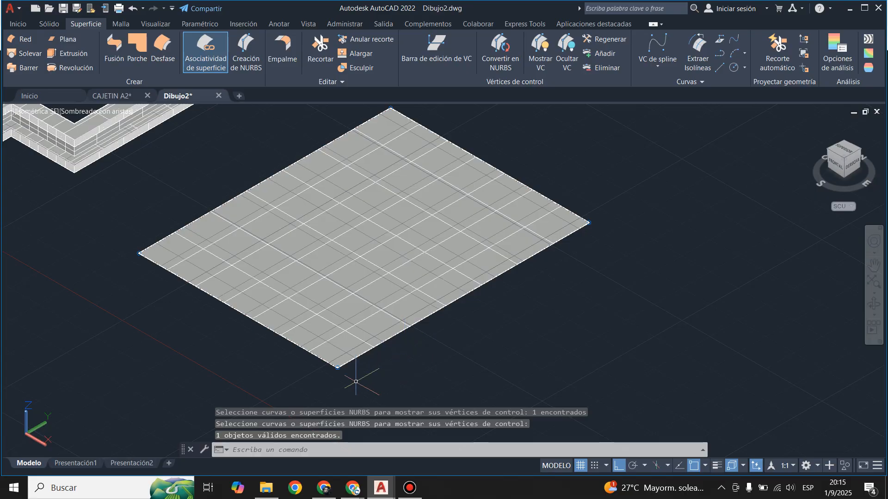
{"action": "scroll", "coordinate": [343, 382], "scroll_direction": "up", "scroll_amount": 4}
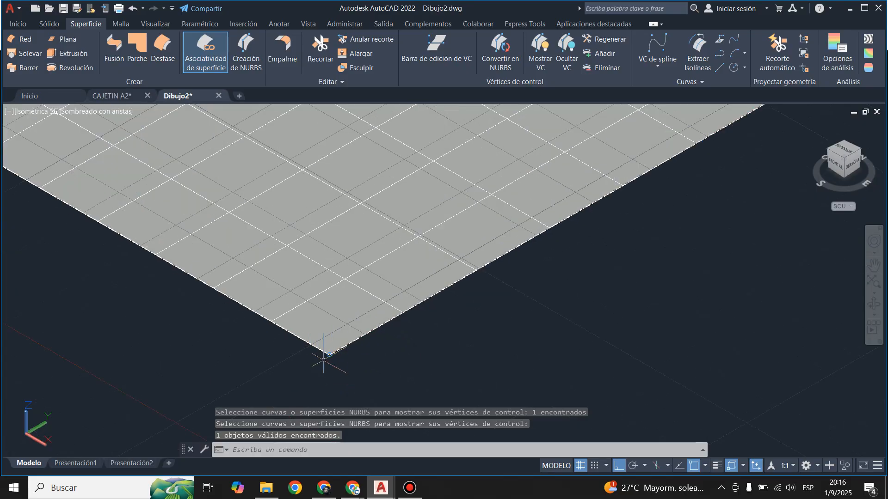
{"action": "scroll", "coordinate": [414, 351], "scroll_direction": "down", "scroll_amount": 5}
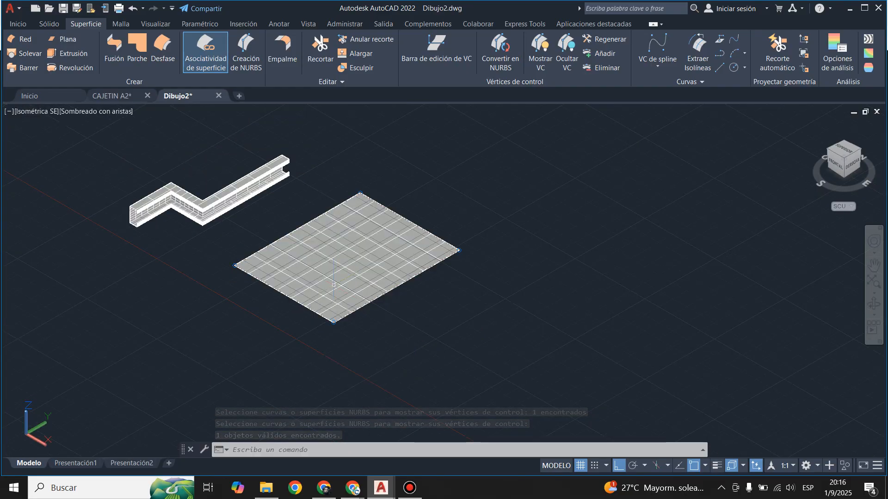
{"action": "scroll", "coordinate": [405, 305], "scroll_direction": "down", "scroll_amount": 2}
Select the NURBS surface and stretch its nearest corner vertex straight up along Z, well above the original plane
{"action": "left_click", "coordinate": [365, 304]}
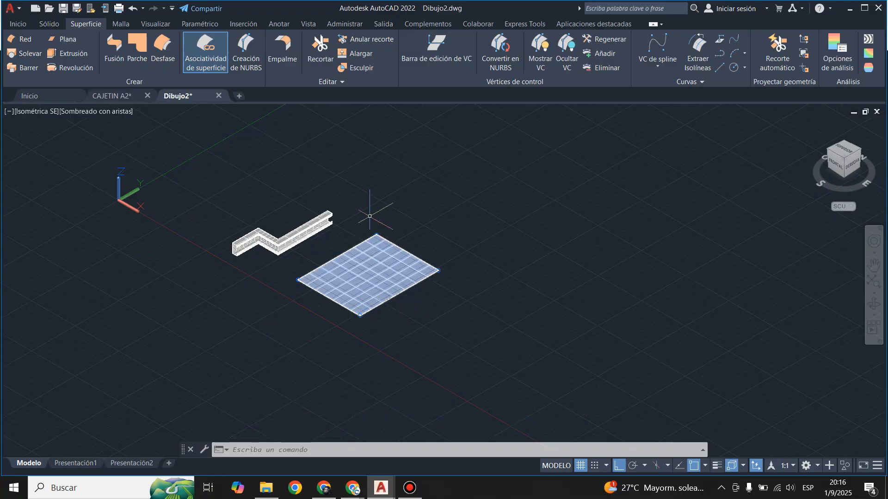
{"action": "scroll", "coordinate": [374, 226], "scroll_direction": "up", "scroll_amount": 2}
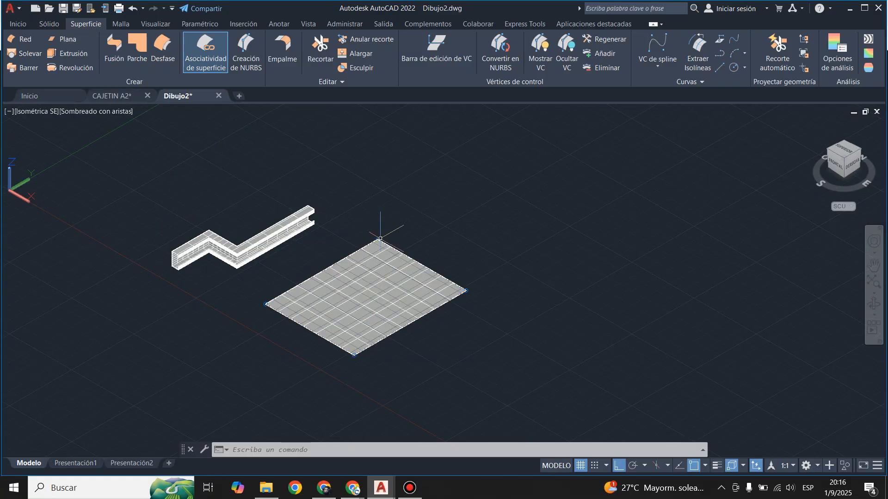
{"action": "scroll", "coordinate": [358, 375], "scroll_direction": "up", "scroll_amount": 2}
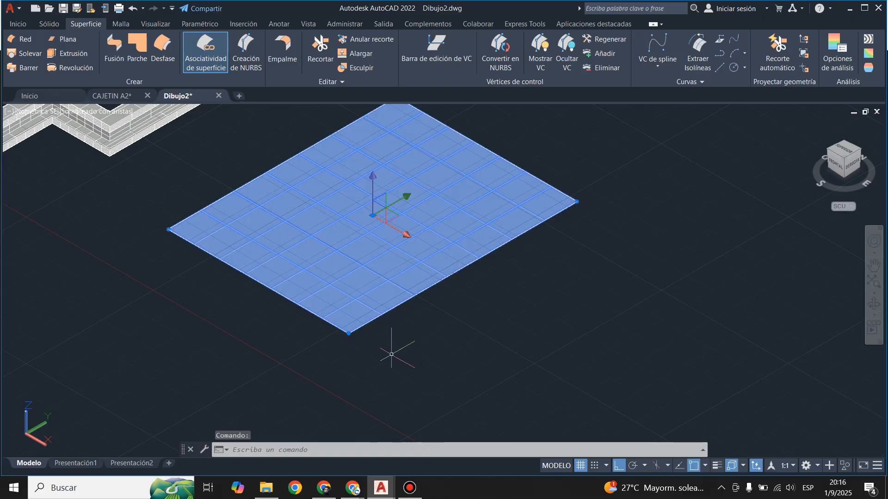
{"action": "left_click", "coordinate": [348, 333]}
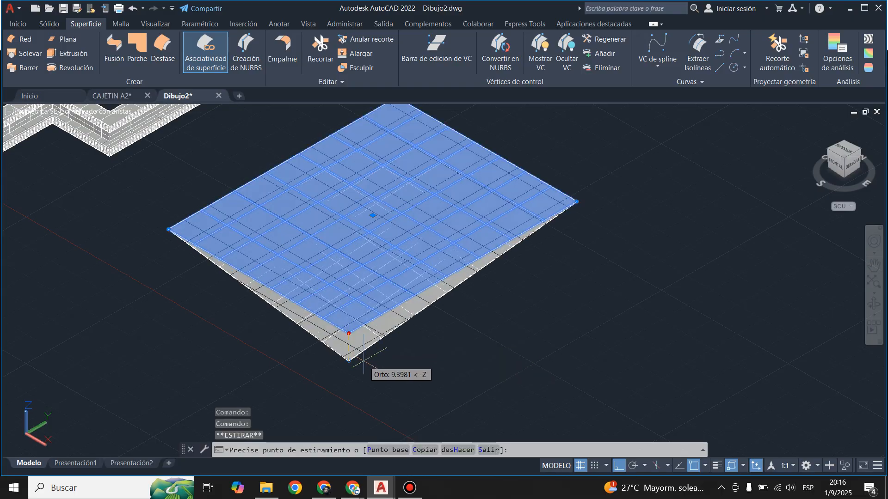
{"action": "scroll", "coordinate": [361, 178], "scroll_direction": "down", "scroll_amount": 3}
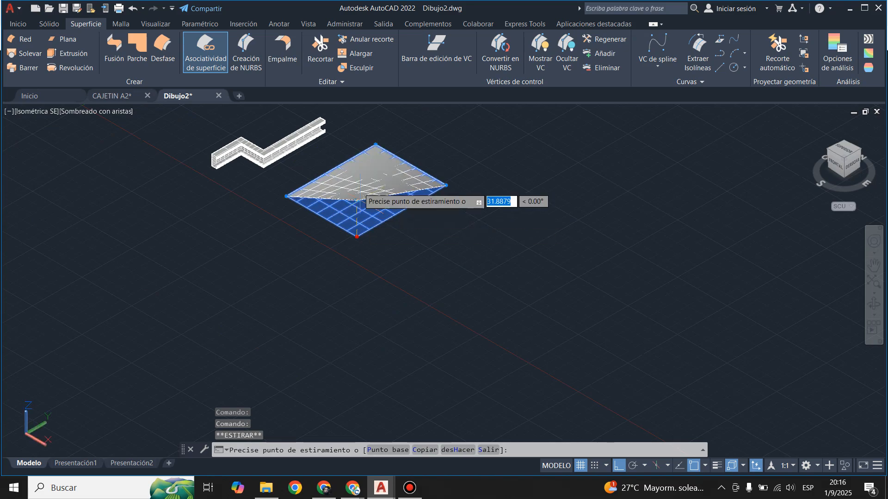
{"action": "key", "text": "Escape"}
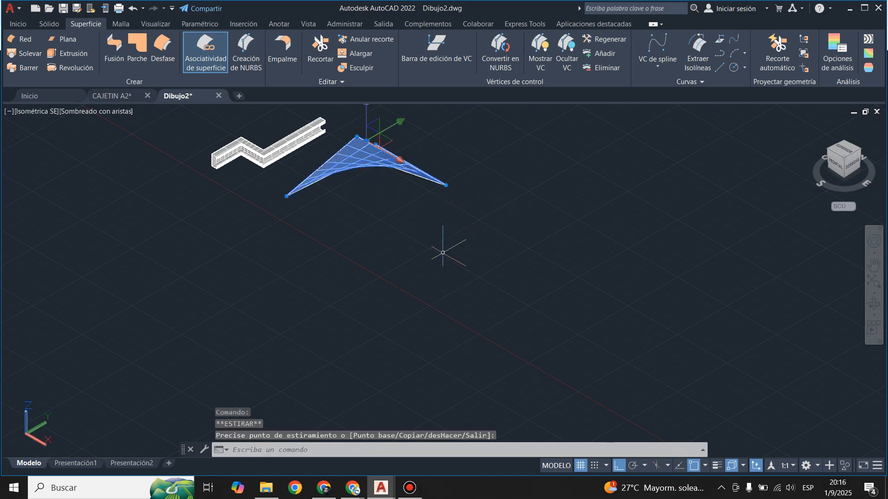
Orbit around the warped NURBS surface to examine its curvature from several sides
{"action": "left_click", "coordinate": [873, 303]}
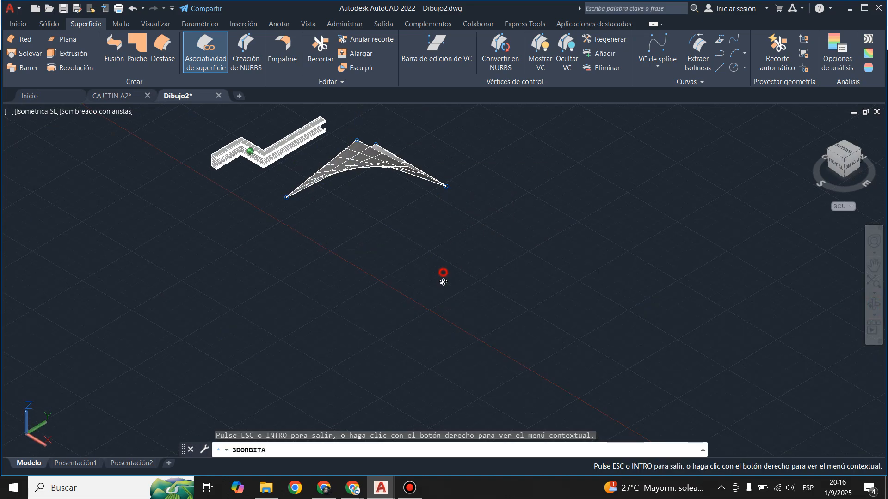
{"action": "left_click_drag", "start_coordinate": [444, 273], "coordinate": [601, 312]}
{"action": "scroll", "coordinate": [424, 400], "scroll_direction": "down", "scroll_amount": 3}
{"action": "scroll", "coordinate": [412, 237], "scroll_direction": "up", "scroll_amount": 7}
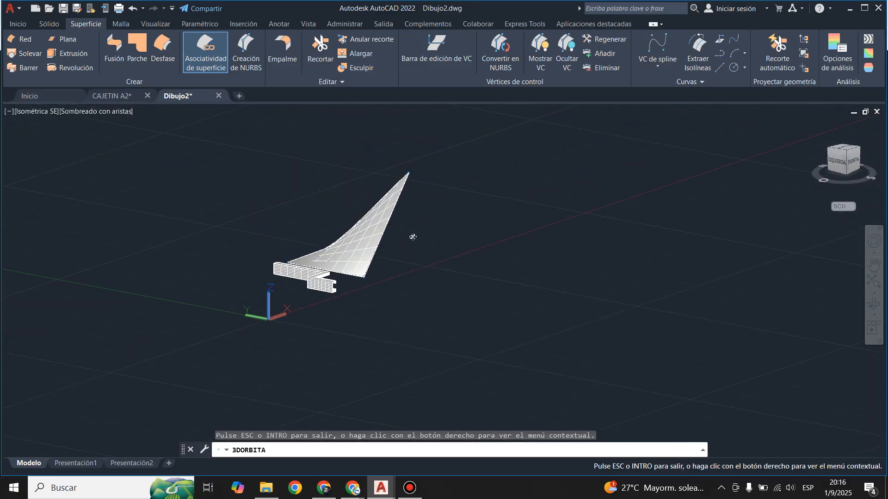
{"action": "left_click_drag", "start_coordinate": [407, 303], "coordinate": [235, 335]}
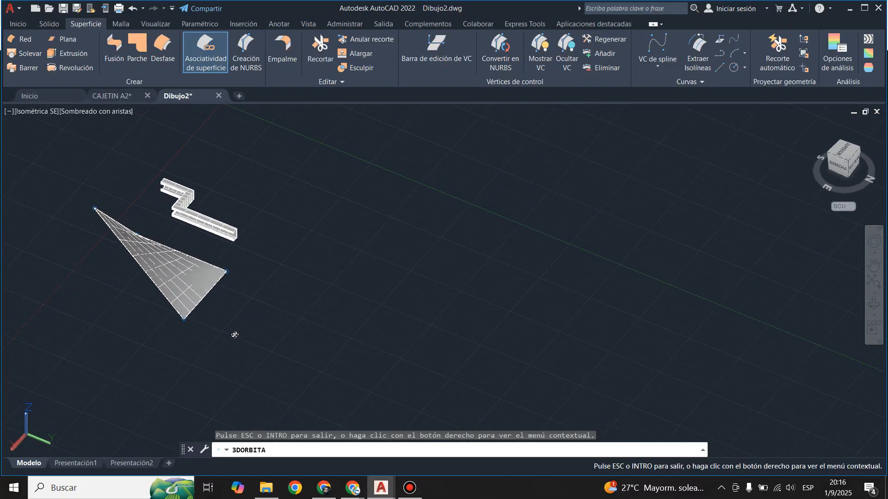
{"action": "scroll", "coordinate": [79, 273], "scroll_direction": "up", "scroll_amount": 4}
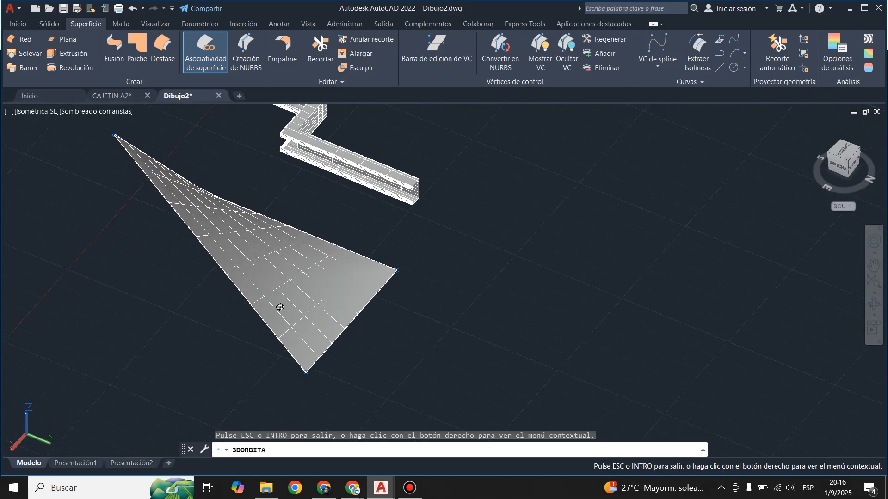
{"action": "key", "text": "Escape"}
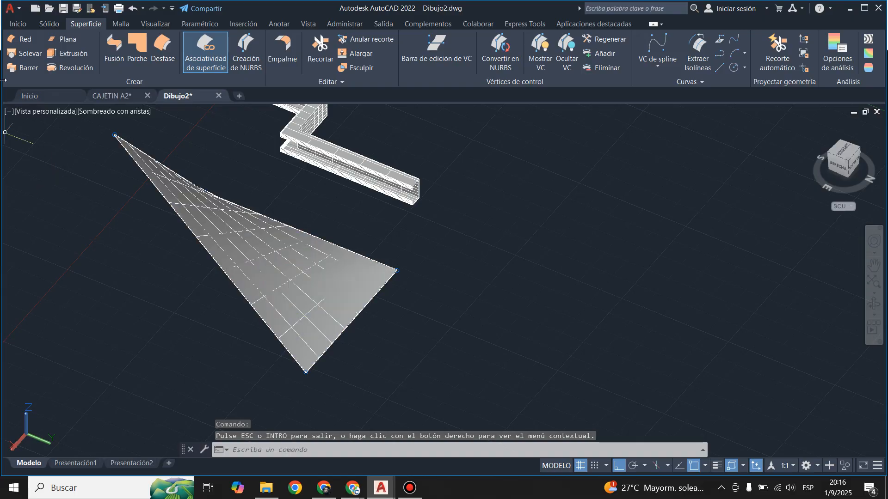
Thicken the warped NURBS surface by 1.5 and orbit around the resulting solid to check its edges
{"action": "left_click", "coordinate": [18, 23]}
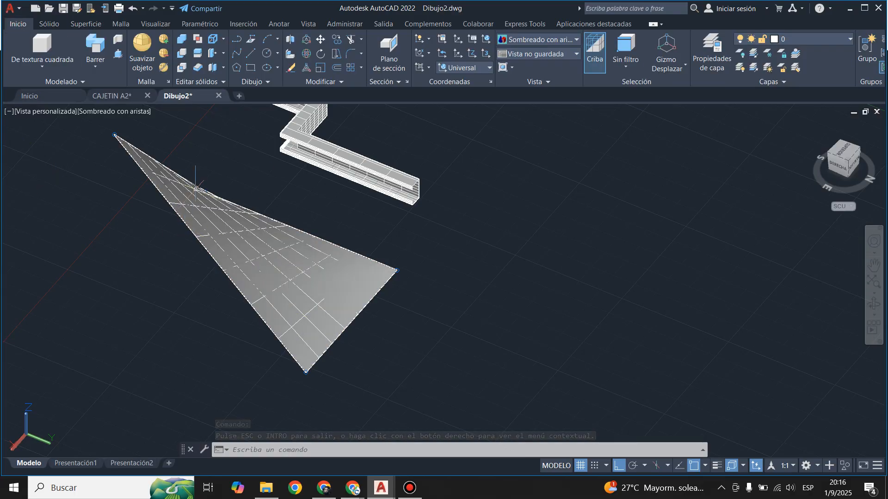
{"action": "left_click", "coordinate": [198, 67]}
{"action": "left_click", "coordinate": [237, 291]}
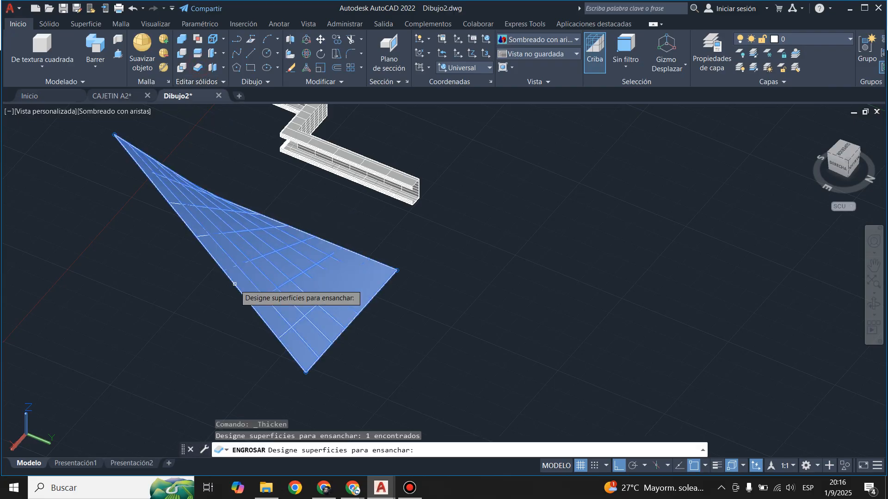
{"action": "key", "text": "Return"}
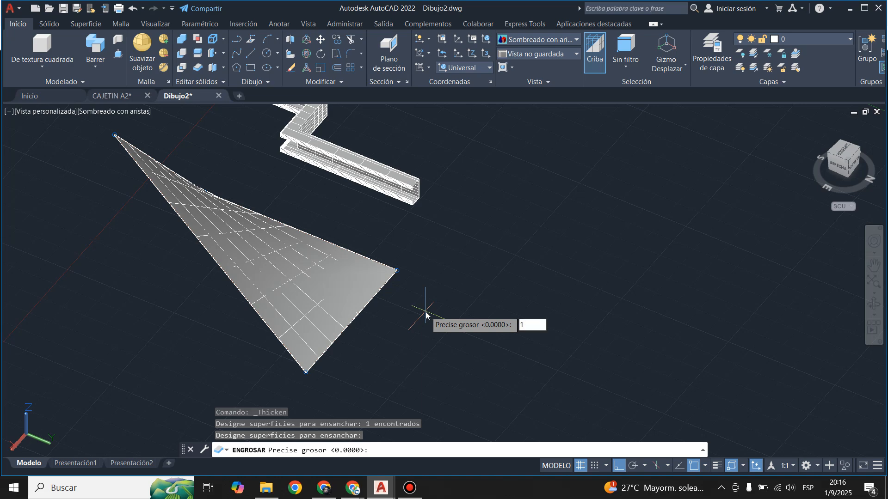
{"action": "key", "text": "Return"}
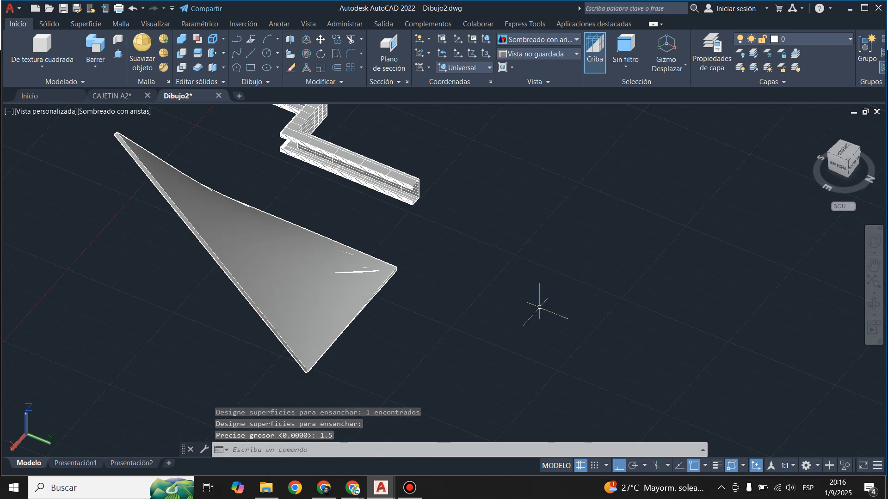
{"action": "left_click", "coordinate": [874, 303]}
{"action": "mouse_move", "coordinate": [294, 343]}
{"action": "left_mouse_down"}
{"action": "mouse_move", "coordinate": [411, 313]}
{"action": "mouse_move", "coordinate": [489, 352]}
{"action": "mouse_move", "coordinate": [547, 303]}
{"action": "mouse_move", "coordinate": [543, 272]}
{"action": "mouse_move", "coordinate": [373, 271]}
{"action": "mouse_move", "coordinate": [307, 311]}
{"action": "mouse_move", "coordinate": [329, 341]}
{"action": "mouse_move", "coordinate": [374, 354]}
{"action": "mouse_move", "coordinate": [353, 368]}
{"action": "left_mouse_up"}
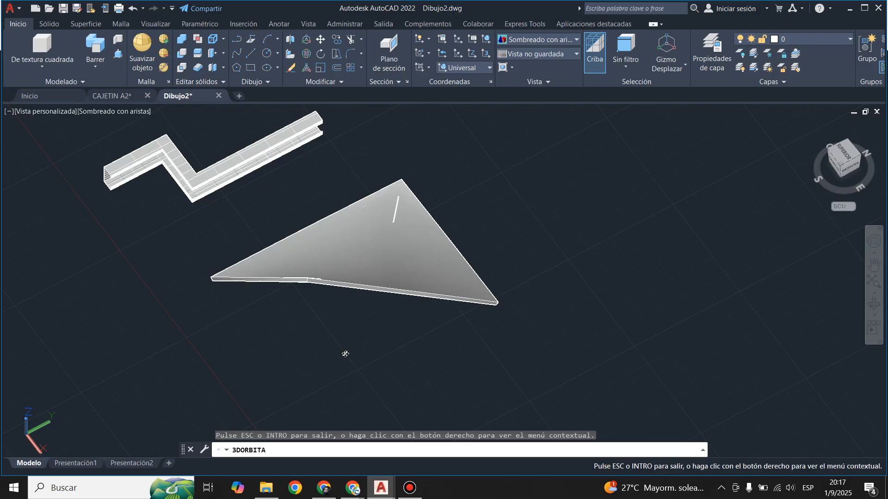
{"action": "key", "text": "Escape"}
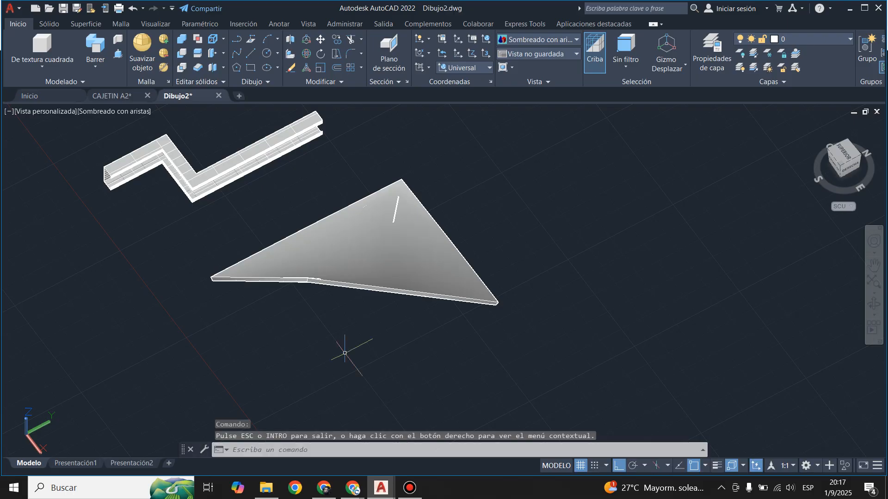
Undo the thickening and the earlier corner stretch of the NURBS surface
{"action": "key", "text": "ctrl+z"}
{"action": "key", "text": "ctrl+z"}
{"action": "key", "text": "ctrl+z"}
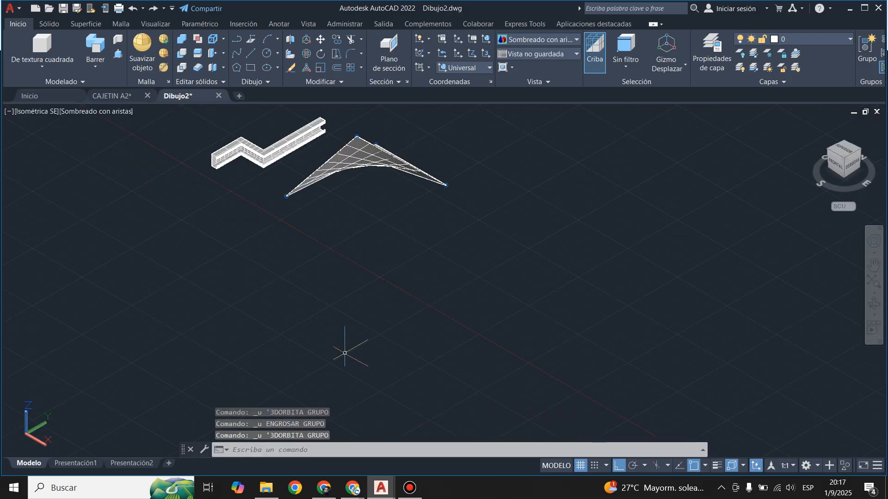
{"action": "scroll", "coordinate": [355, 316], "scroll_direction": "down", "scroll_amount": 2}
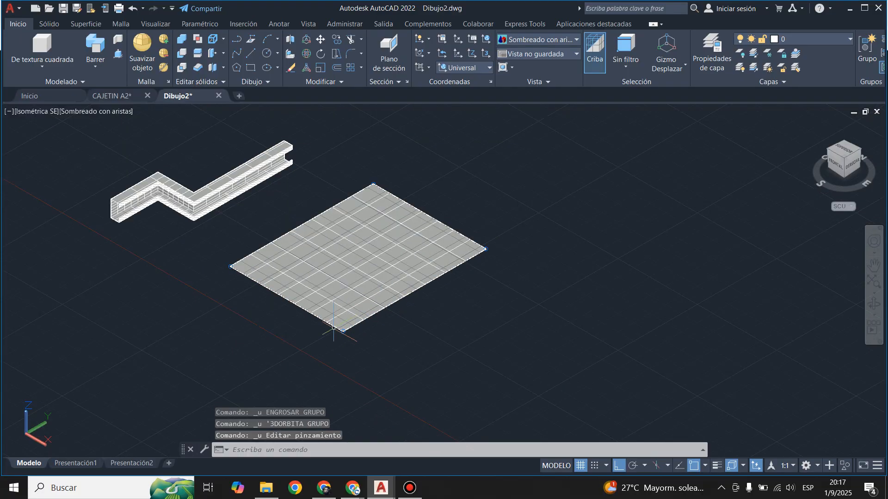
Add a row of control vertices in the U direction across roughly the middle of the NURBS surface
{"action": "left_click", "coordinate": [359, 269]}
{"action": "scroll", "coordinate": [360, 271], "scroll_direction": "up", "scroll_amount": 2}
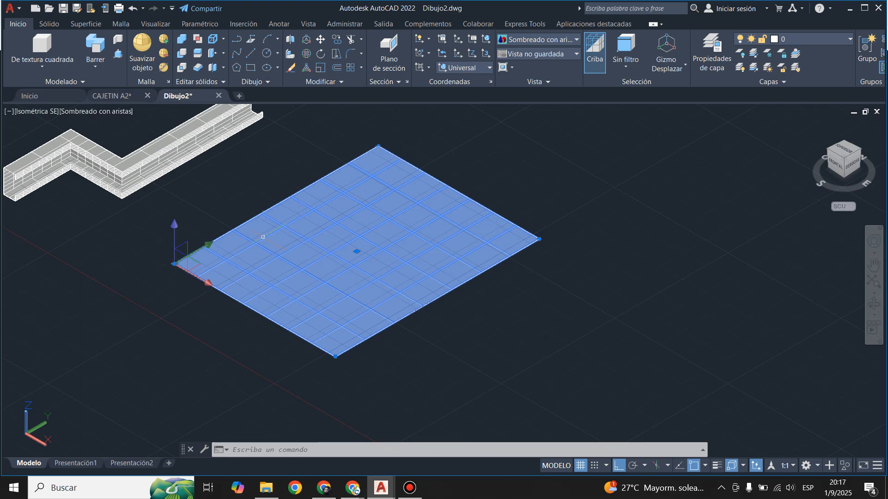
{"action": "left_click", "coordinate": [87, 24]}
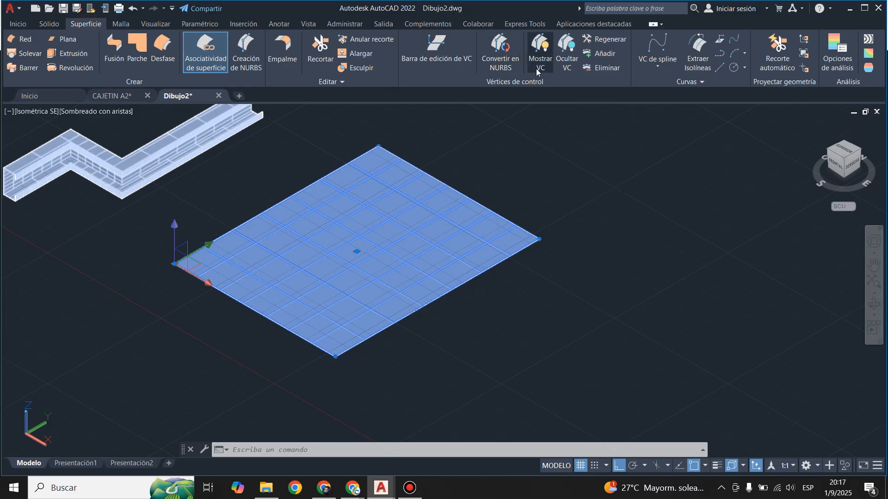
{"action": "left_click", "coordinate": [593, 54]}
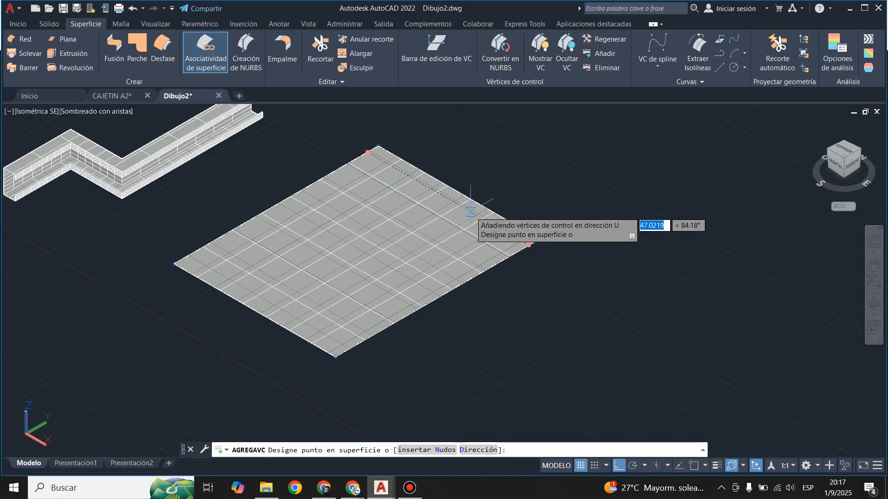
{"action": "scroll", "coordinate": [463, 237], "scroll_direction": "up", "scroll_amount": 3}
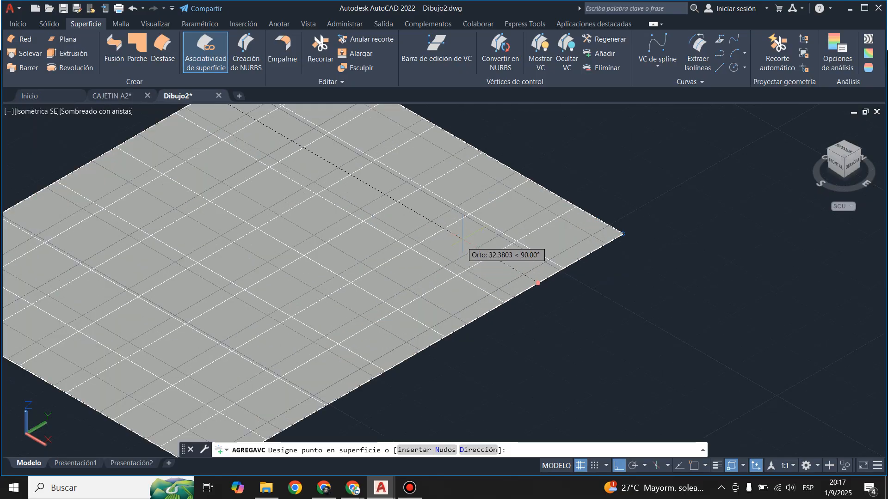
{"action": "scroll", "coordinate": [450, 259], "scroll_direction": "down", "scroll_amount": 2}
{"action": "scroll", "coordinate": [421, 273], "scroll_direction": "up", "scroll_amount": 2}
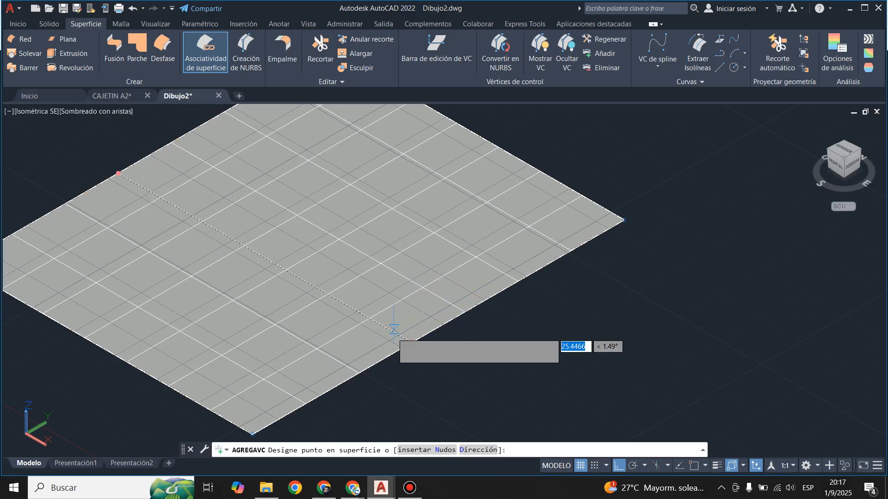
{"action": "key", "text": "Return"}
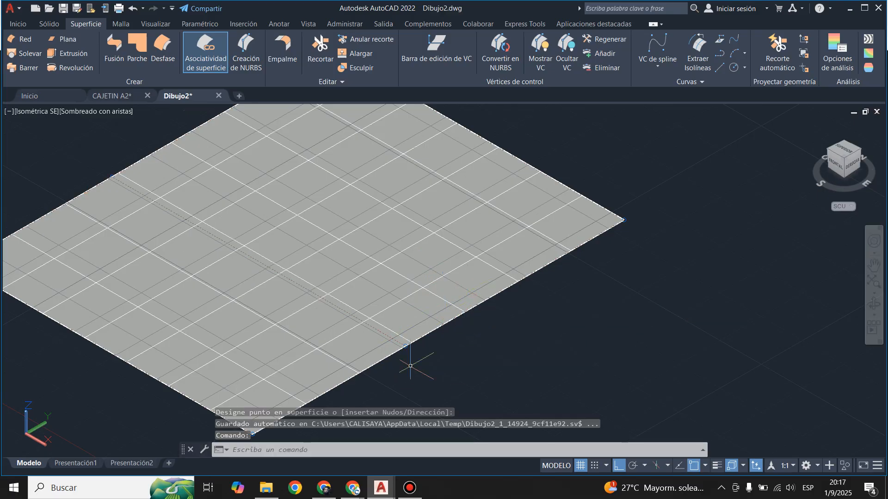
Stretch the added control vertex on the surface's front edge straight up along Z and orbit to inspect the folded shape
{"action": "scroll", "coordinate": [403, 346], "scroll_direction": "up", "scroll_amount": 4}
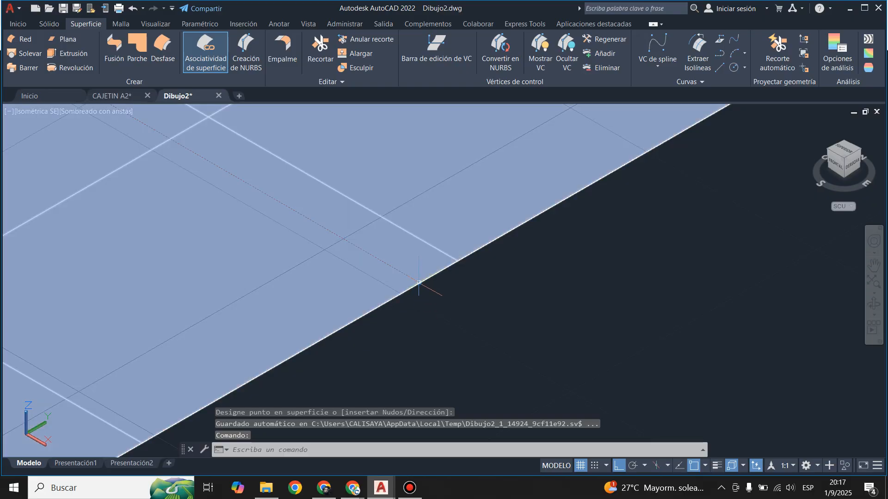
{"action": "left_click", "coordinate": [419, 282]}
{"action": "scroll", "coordinate": [420, 287], "scroll_direction": "down", "scroll_amount": 5}
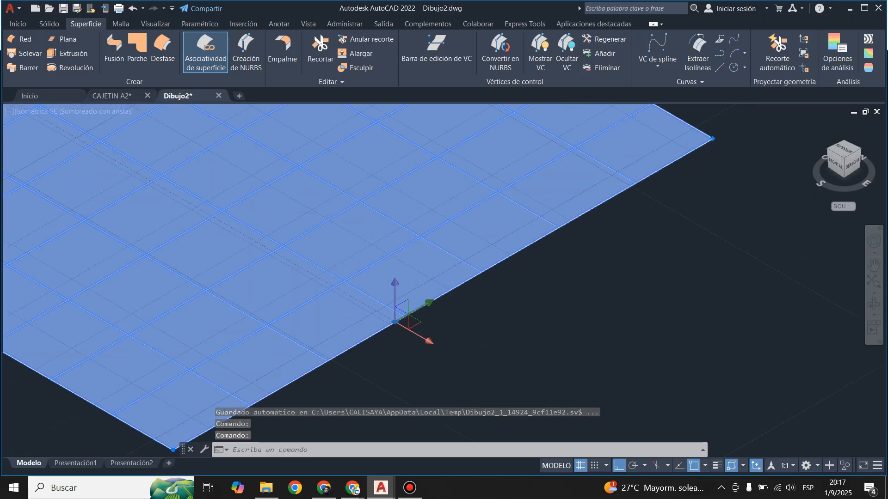
{"action": "left_click", "coordinate": [389, 331]}
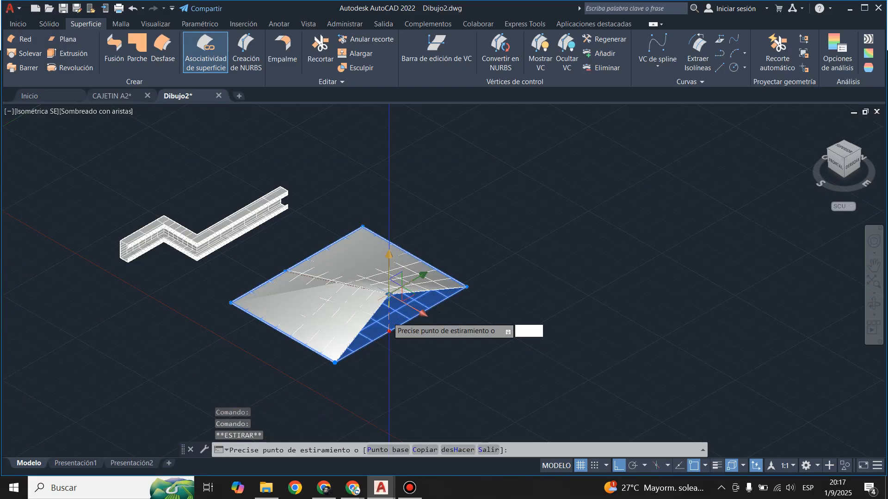
{"action": "left_click", "coordinate": [388, 225]}
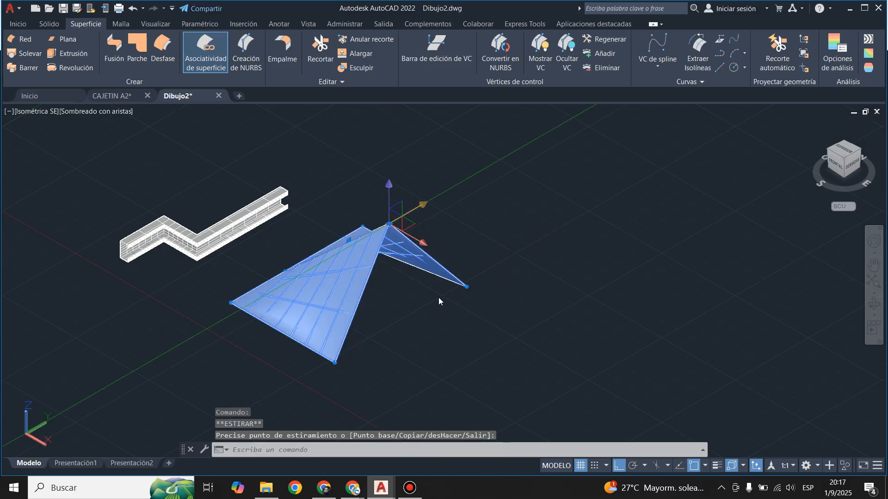
{"action": "key", "text": "Escape"}
{"action": "left_click", "coordinate": [874, 305]}
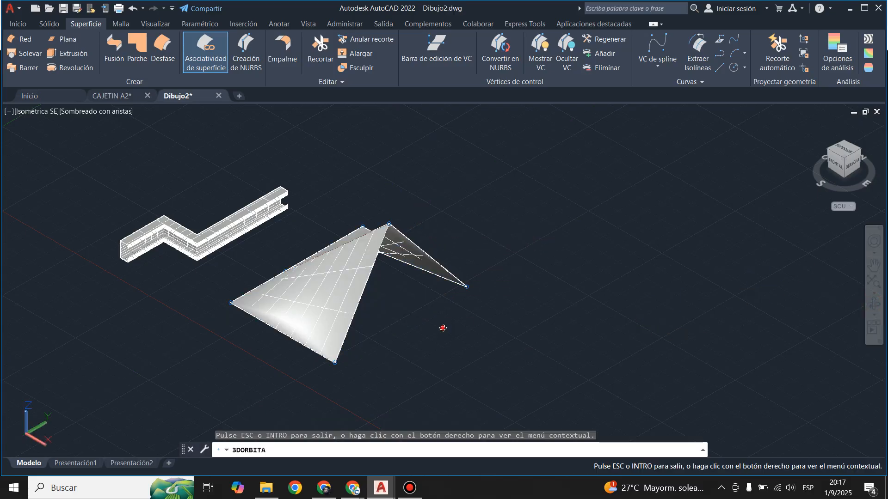
{"action": "mouse_move", "coordinate": [442, 326]}
{"action": "left_mouse_down"}
{"action": "mouse_move", "coordinate": [303, 290]}
{"action": "mouse_move", "coordinate": [458, 327]}
{"action": "mouse_move", "coordinate": [479, 324]}
{"action": "mouse_move", "coordinate": [440, 335]}
{"action": "mouse_move", "coordinate": [425, 328]}
{"action": "left_mouse_up"}
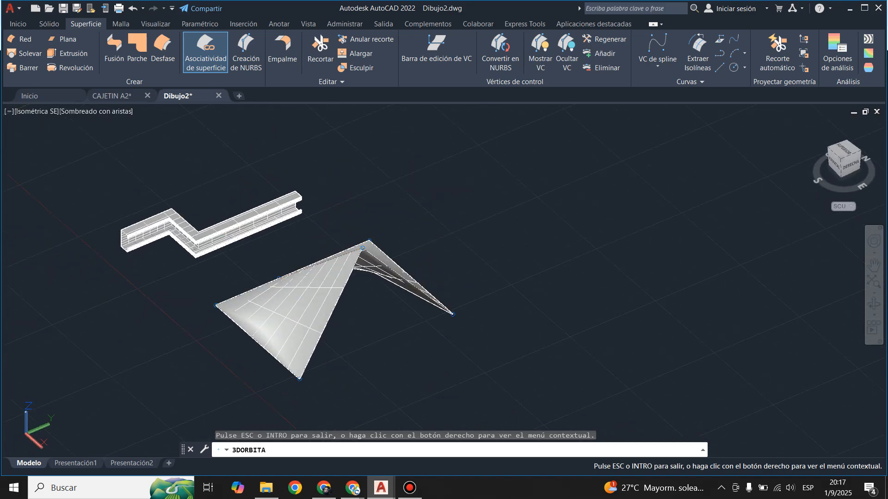
{"action": "key", "text": "Escape"}
Delete the folded NURBS surface, keeping only the swept C-channel
{"action": "left_click", "coordinate": [337, 307]}
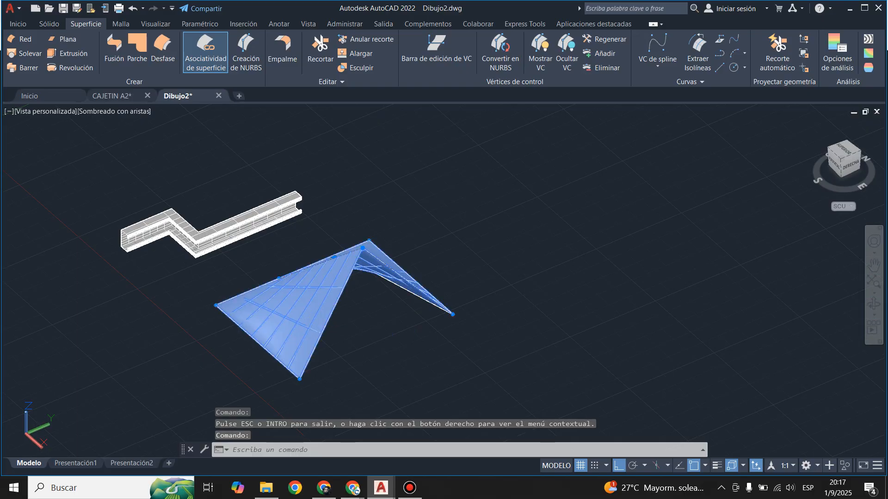
{"action": "key", "text": "Delete"}
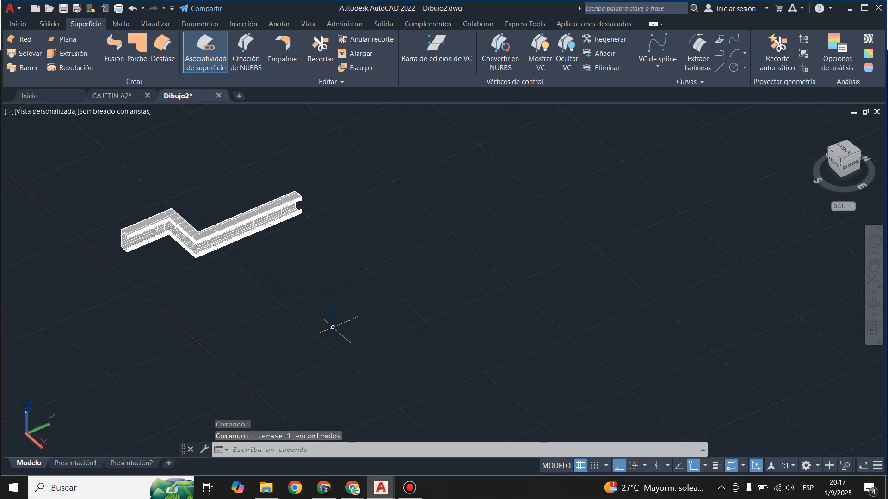
{"action": "scroll", "coordinate": [332, 326], "scroll_direction": "up", "scroll_amount": 2}
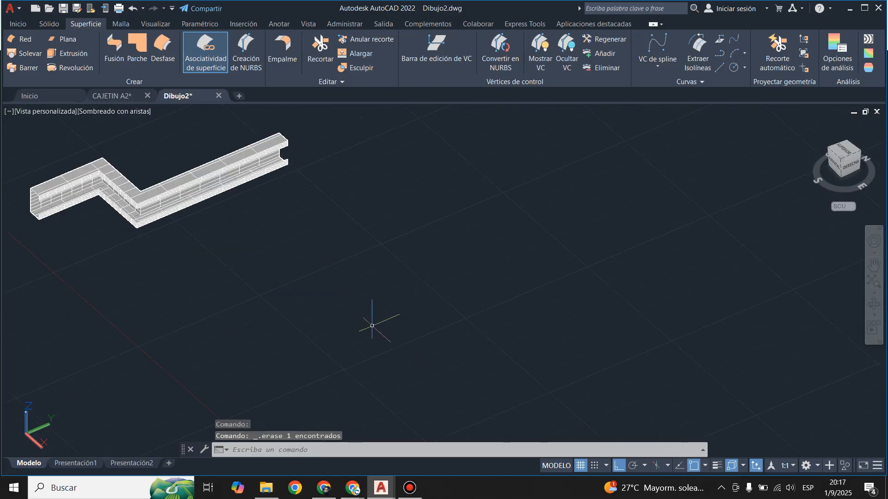
Draw a rectangle on the ground plane in the empty area beside the swept C-channel
{"action": "left_click", "coordinate": [18, 24]}
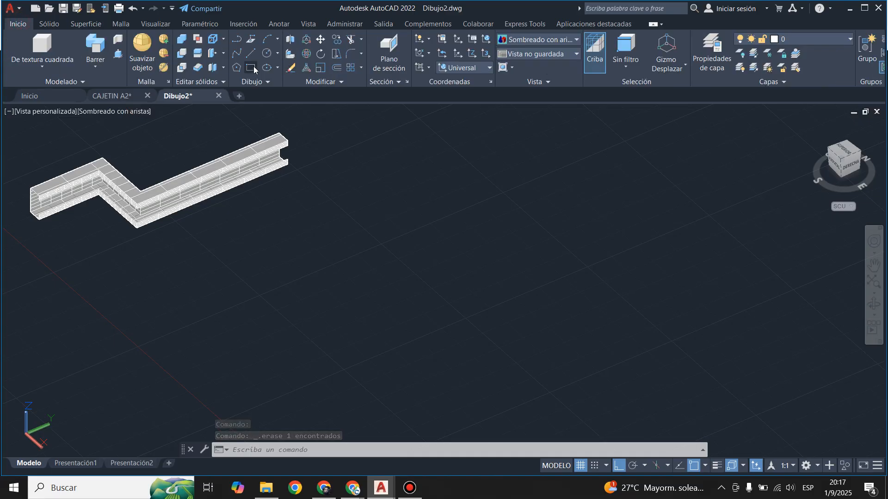
{"action": "left_click", "coordinate": [253, 68]}
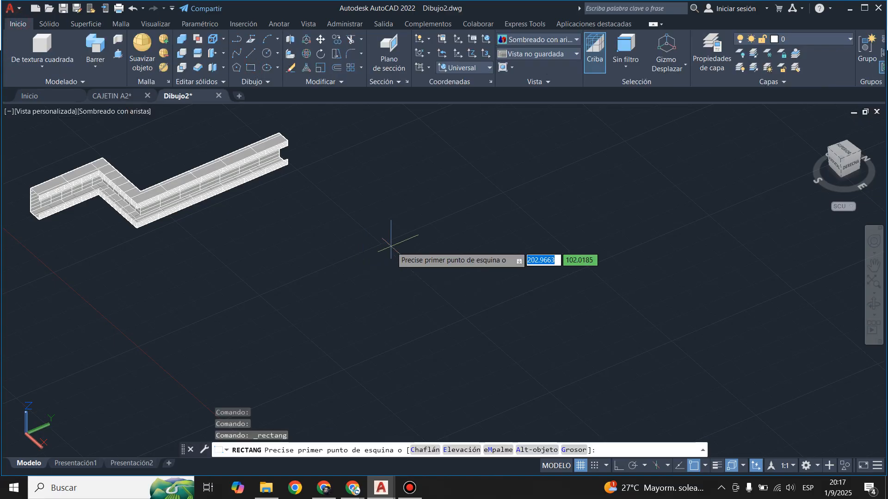
{"action": "left_click", "coordinate": [391, 245]}
{"action": "left_click", "coordinate": [365, 324]}
{"action": "scroll", "coordinate": [375, 307], "scroll_direction": "up", "scroll_amount": 3}
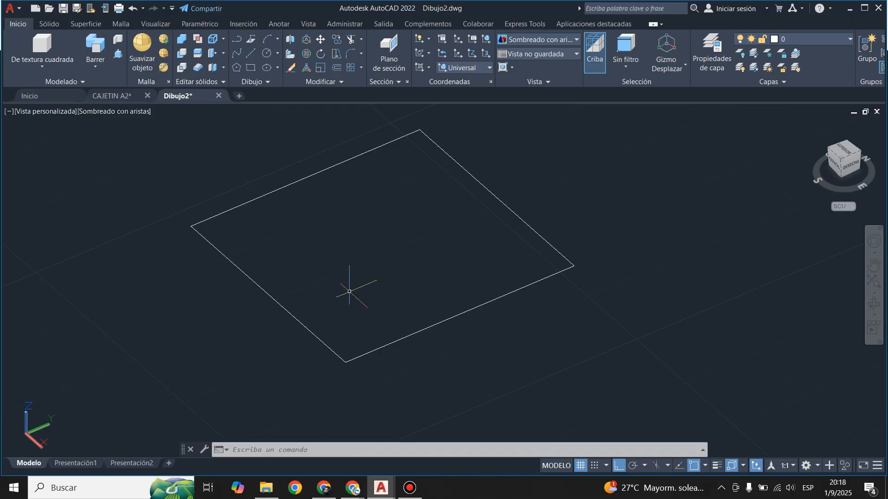
Extrude the rectangle upward in surface mode to form tall walls open at both ends
{"action": "left_click", "coordinate": [49, 24]}
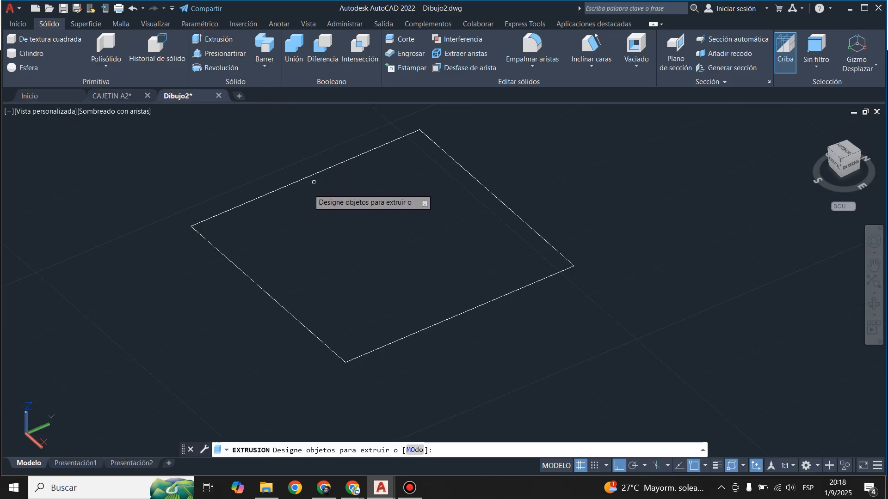
{"action": "left_click", "coordinate": [414, 450]}
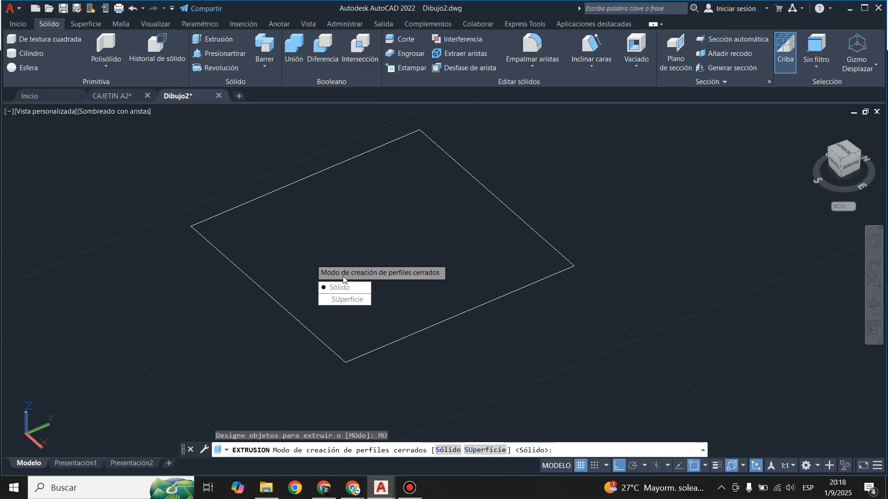
{"action": "left_click", "coordinate": [341, 300]}
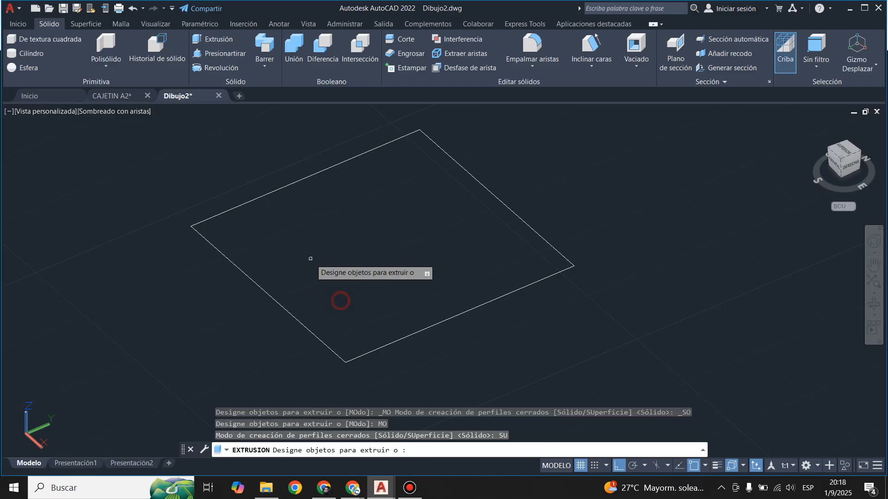
{"action": "left_click", "coordinate": [285, 310]}
{"action": "key", "text": "Return"}
{"action": "scroll", "coordinate": [384, 300], "scroll_direction": "down", "scroll_amount": 4}
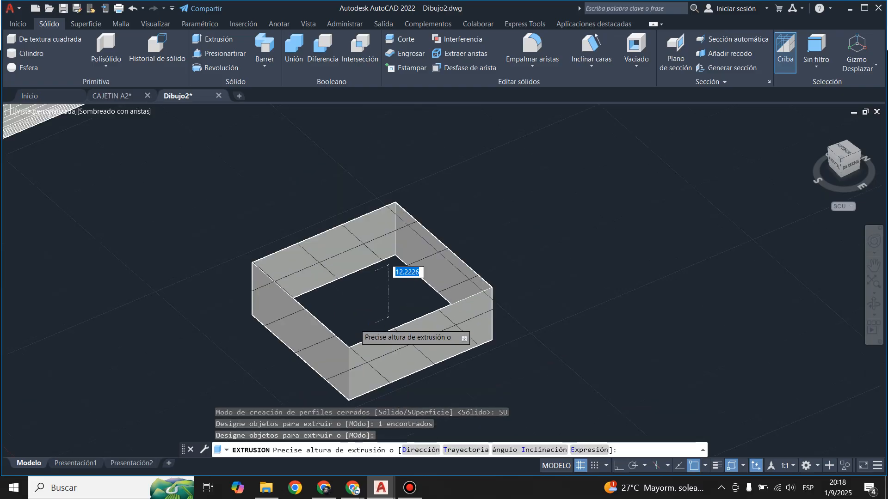
{"action": "left_click", "coordinate": [365, 215]}
{"action": "scroll", "coordinate": [364, 232], "scroll_direction": "up", "scroll_amount": 3}
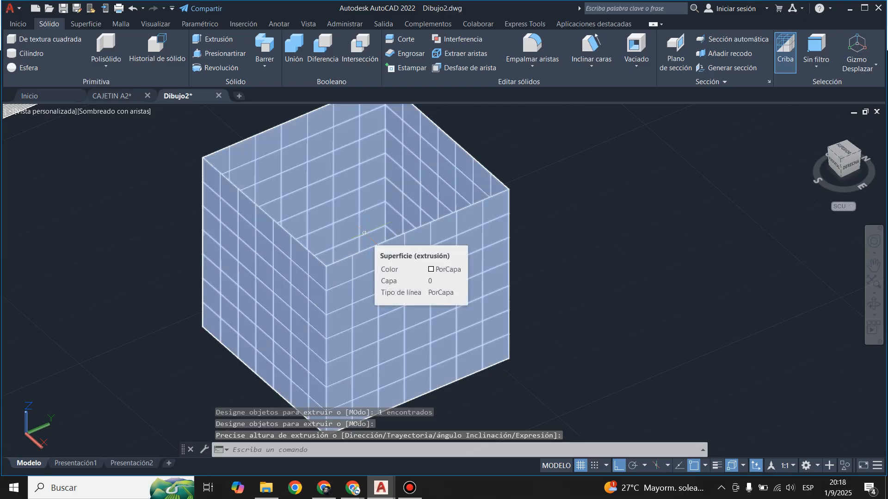
{"action": "scroll", "coordinate": [296, 245], "scroll_direction": "down", "scroll_amount": 2}
{"action": "scroll", "coordinate": [286, 250], "scroll_direction": "up", "scroll_amount": 2}
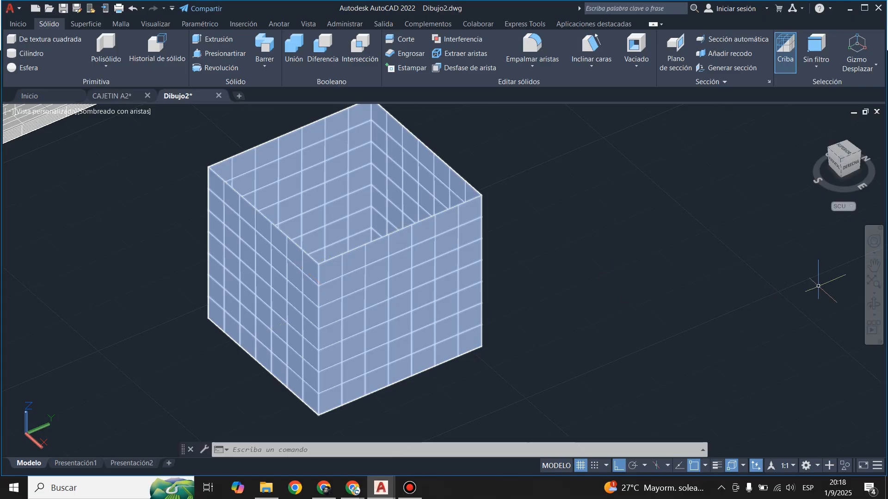
Close the open top of the extruded surface walls with a Patch surface across its four upper edges
{"action": "left_click", "coordinate": [873, 304]}
{"action": "left_click_drag", "start_coordinate": [437, 263], "coordinate": [453, 240]}
{"action": "key", "text": "Escape"}
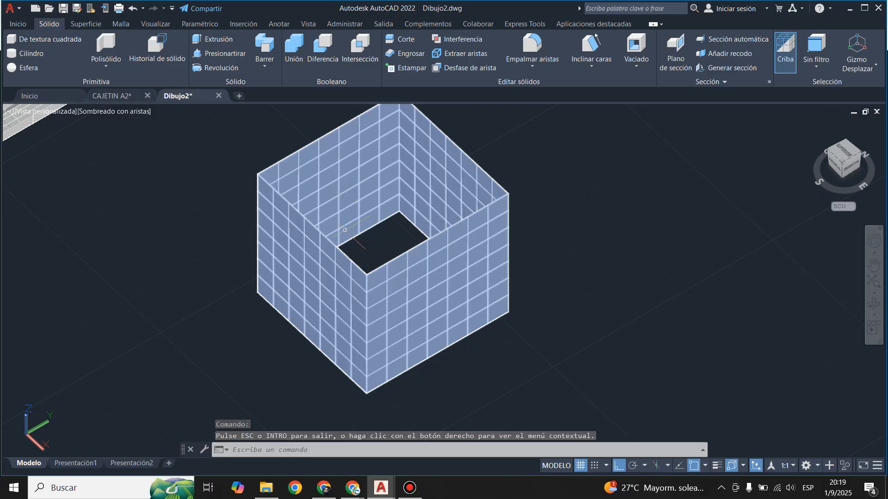
{"action": "left_click", "coordinate": [19, 25]}
{"action": "left_click", "coordinate": [77, 27]}
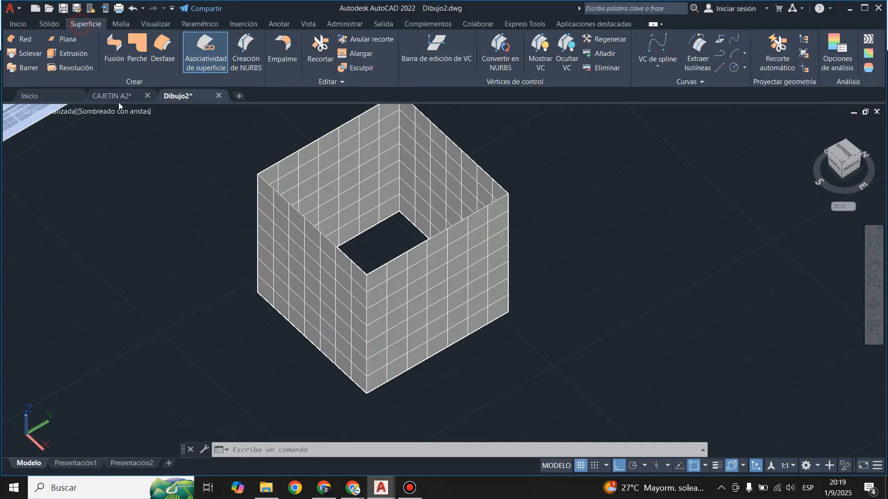
{"action": "left_click", "coordinate": [136, 51]}
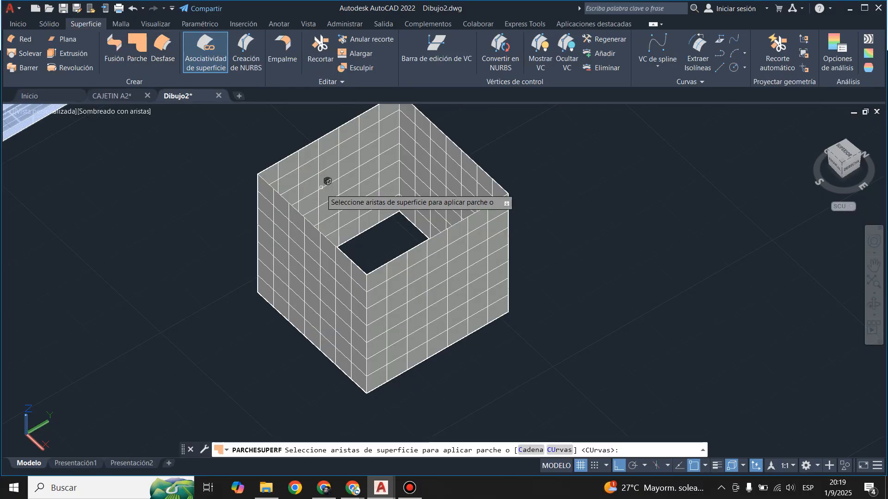
{"action": "left_click", "coordinate": [267, 167]}
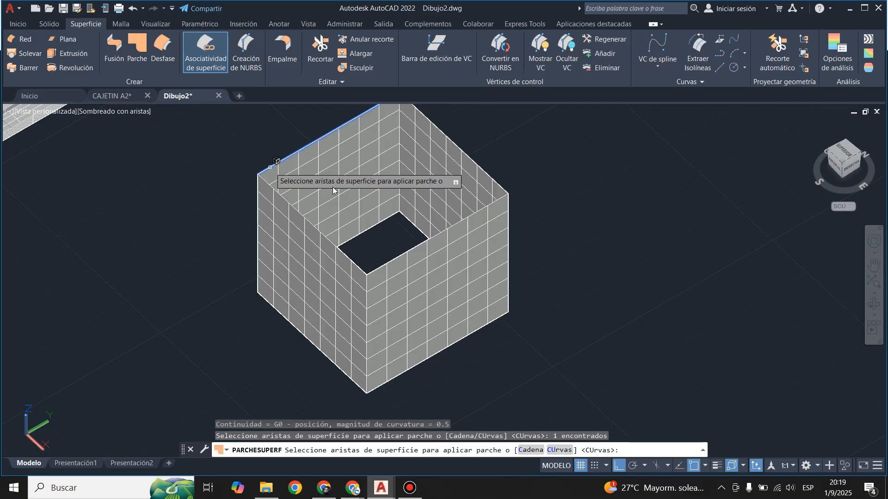
{"action": "left_click", "coordinate": [404, 254]}
{"action": "left_click", "coordinate": [458, 149]}
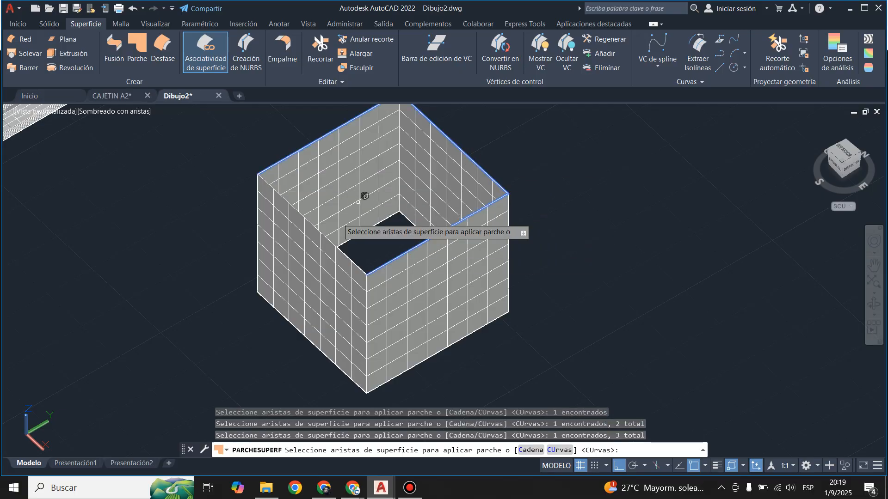
{"action": "left_click", "coordinate": [326, 235]}
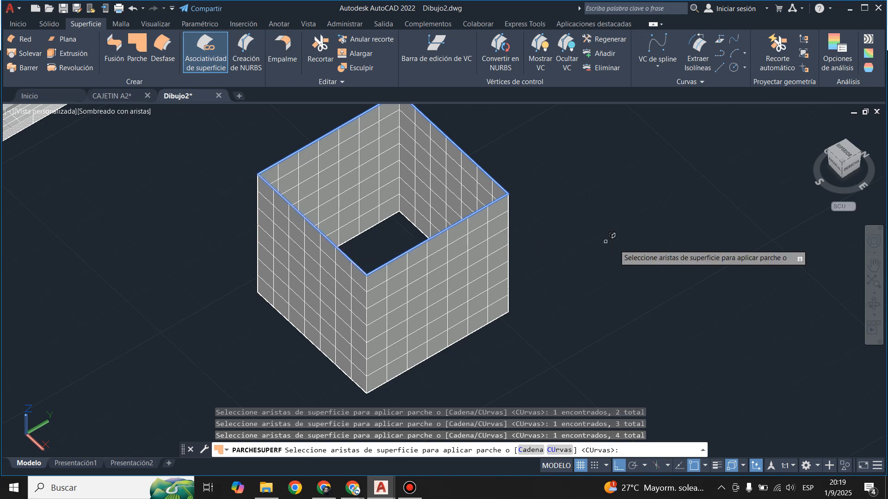
{"action": "key", "text": "Return"}
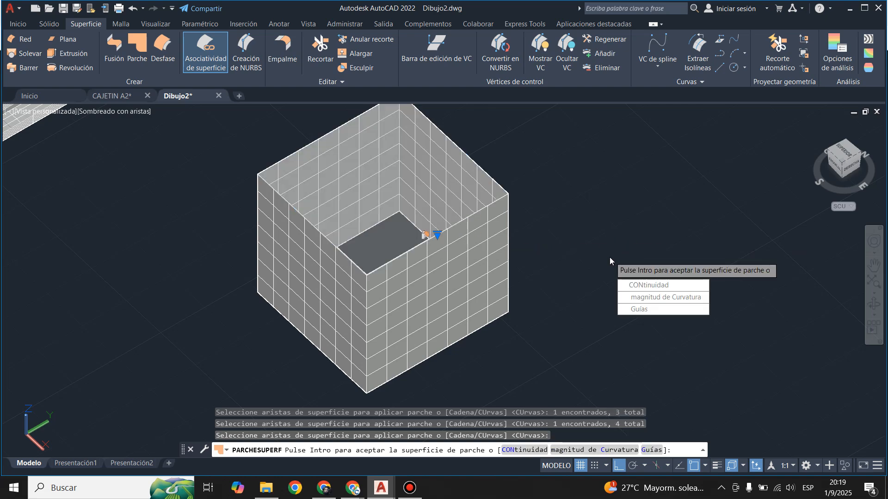
{"action": "key", "text": "Return"}
{"action": "left_click", "coordinate": [307, 180]}
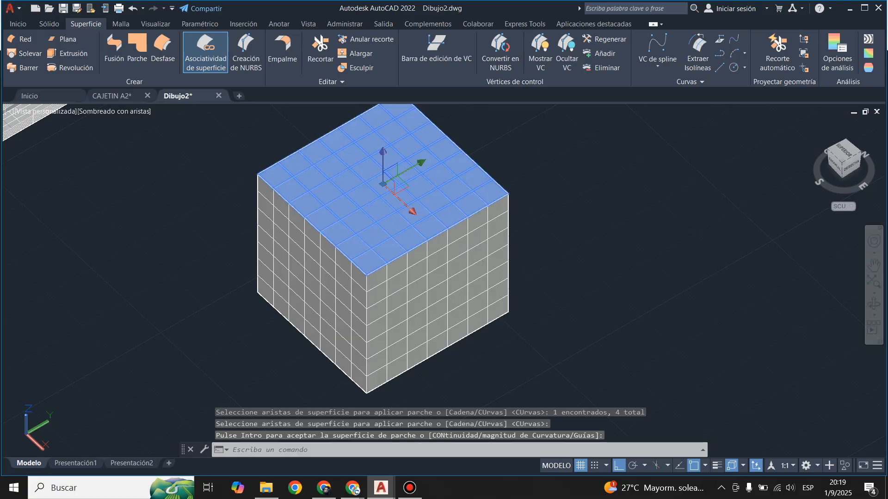
{"action": "scroll", "coordinate": [418, 257], "scroll_direction": "down", "scroll_amount": 5}
{"action": "scroll", "coordinate": [418, 257], "scroll_direction": "up", "scroll_amount": 6}
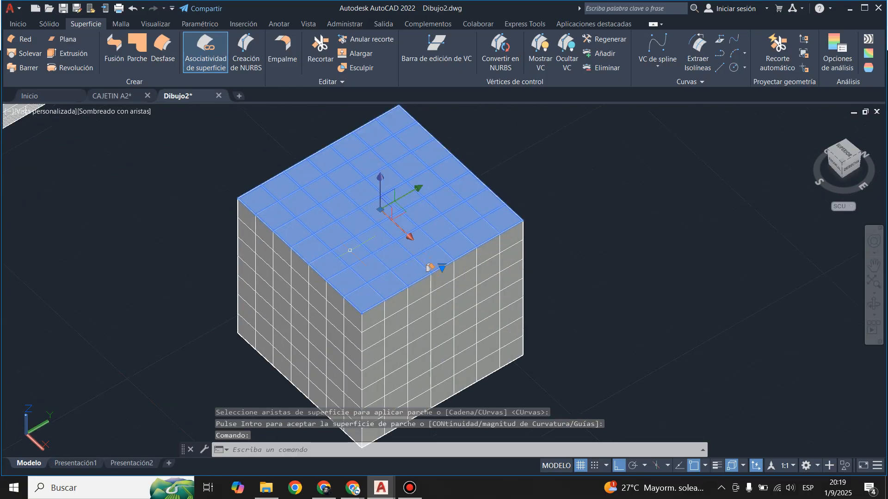
{"action": "key", "text": "Escape"}
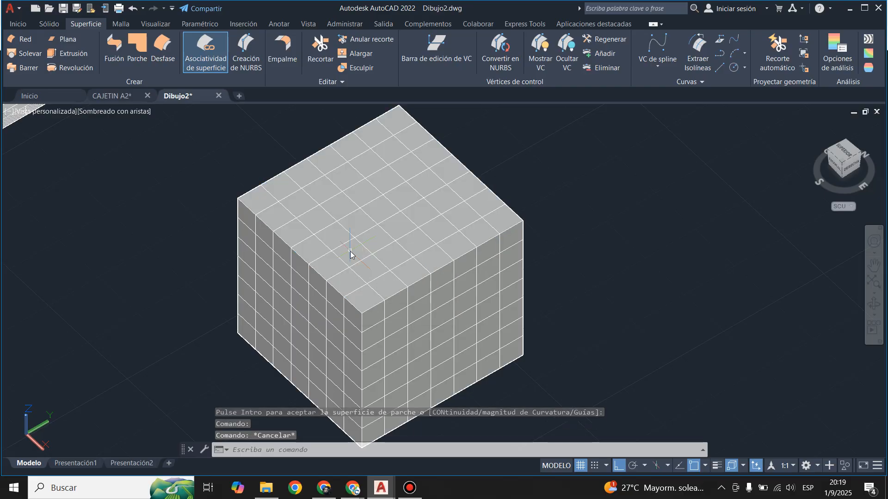
{"action": "key", "text": "Escape"}
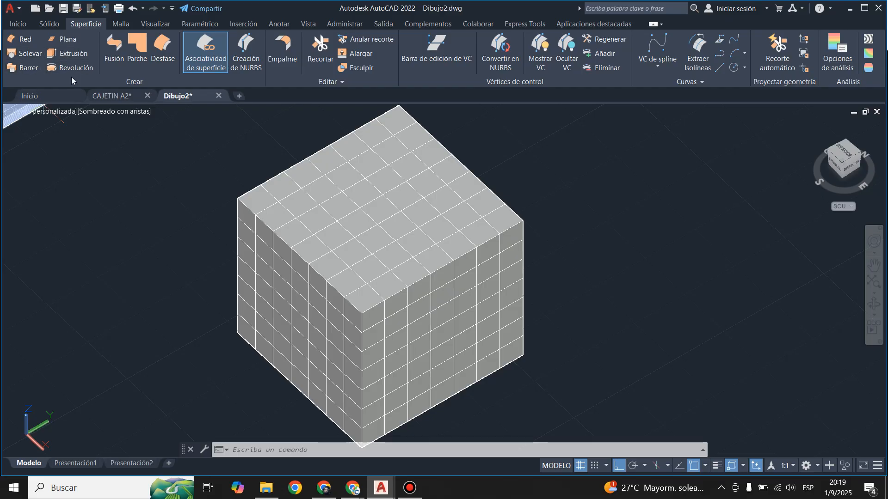
Try to blend the box's two near top edges with its front top edge using a surface Blend
{"action": "left_click", "coordinate": [112, 46]}
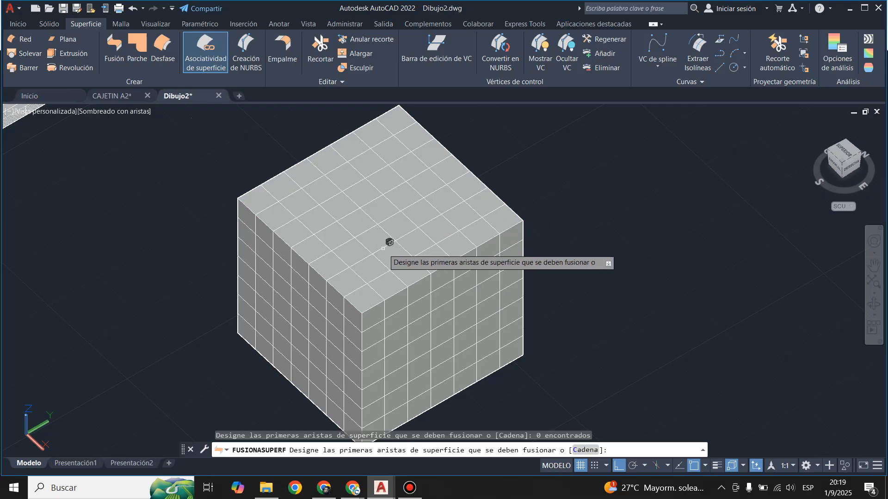
{"action": "left_click", "coordinate": [373, 307]}
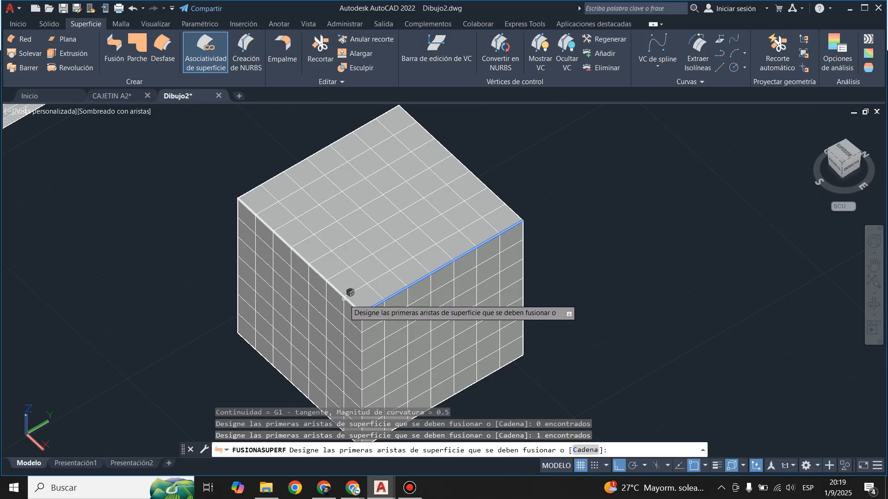
{"action": "left_click", "coordinate": [344, 298]}
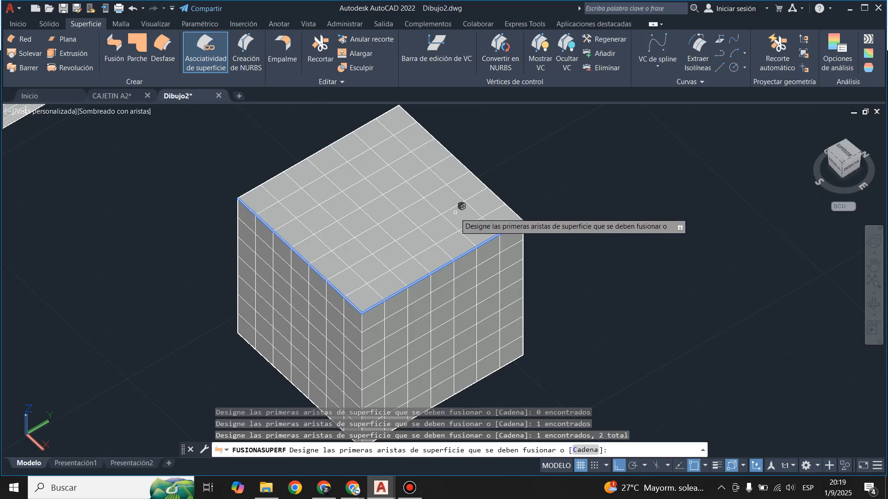
{"action": "key", "text": "Return"}
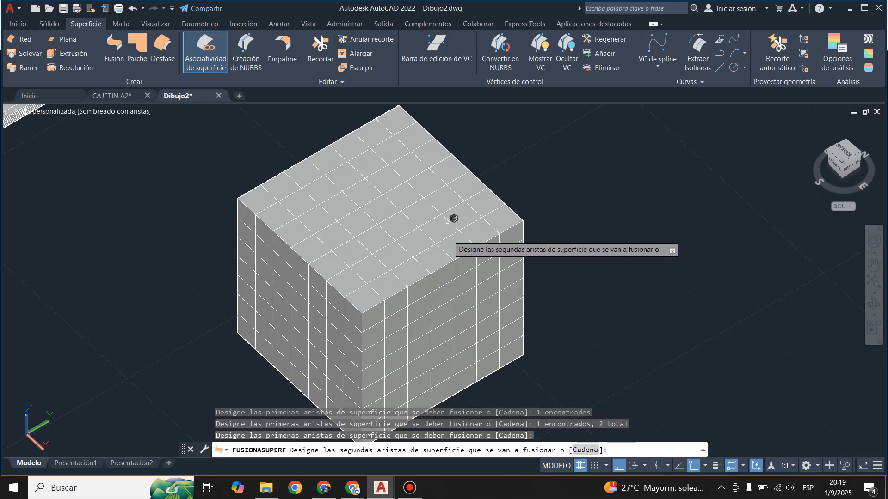
{"action": "left_click", "coordinate": [456, 257]}
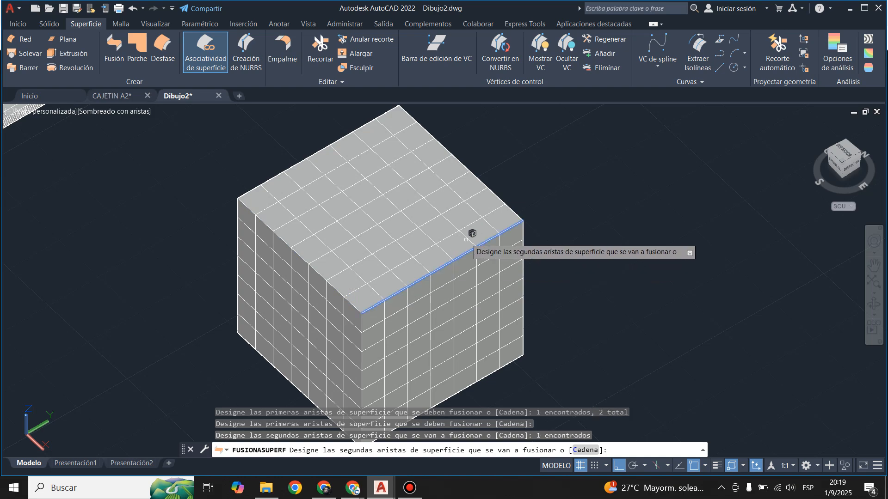
{"action": "key", "text": "Return"}
{"action": "left_click", "coordinate": [465, 239]}
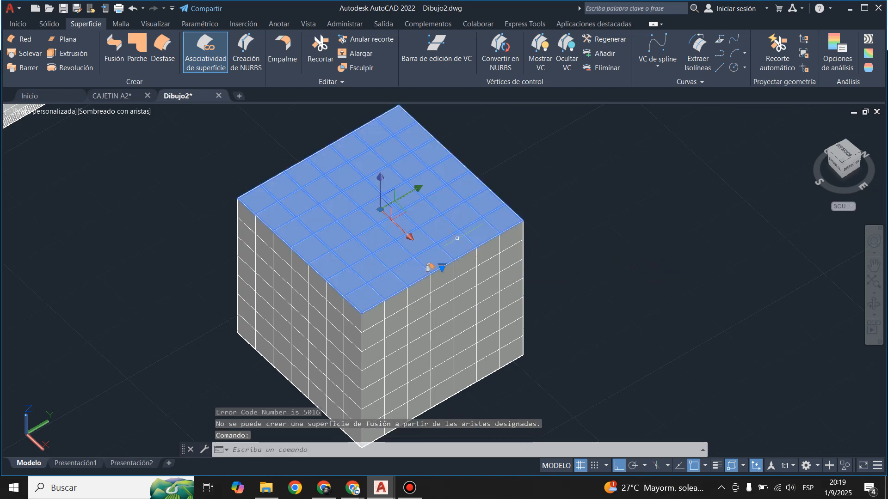
{"action": "left_click", "coordinate": [464, 281]}
{"action": "key", "text": "Escape"}
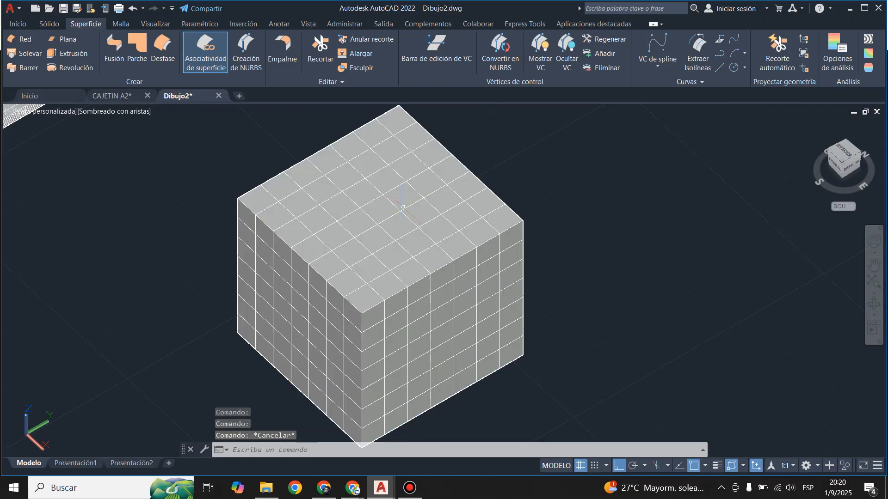
{"action": "left_click", "coordinate": [374, 264], "text": "ctrl"}
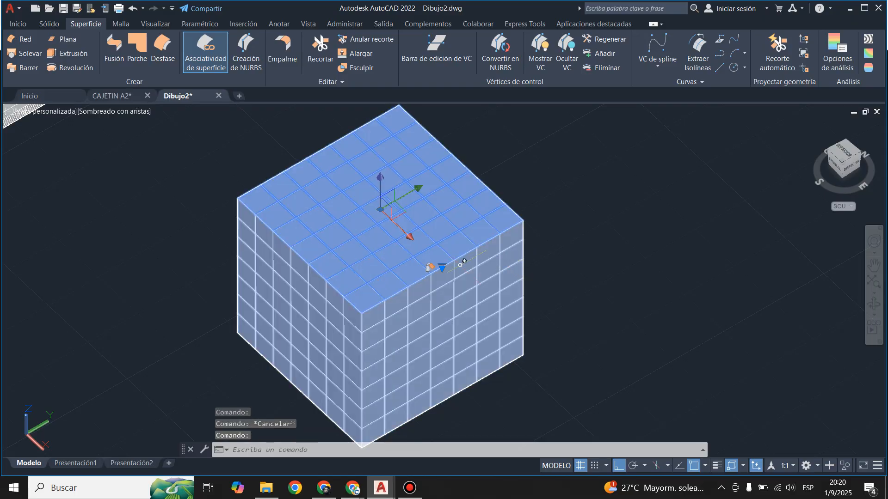
{"action": "scroll", "coordinate": [459, 265], "scroll_direction": "up", "scroll_amount": 5}
{"action": "key", "text": "Escape"}
{"action": "scroll", "coordinate": [464, 269], "scroll_direction": "down", "scroll_amount": 6}
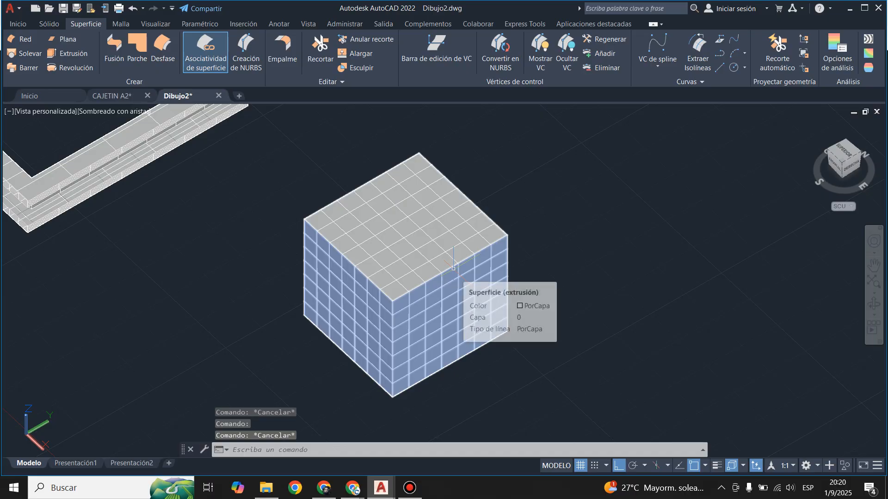
{"action": "scroll", "coordinate": [453, 268], "scroll_direction": "up", "scroll_amount": 4}
{"action": "scroll", "coordinate": [349, 276], "scroll_direction": "down", "scroll_amount": 2}
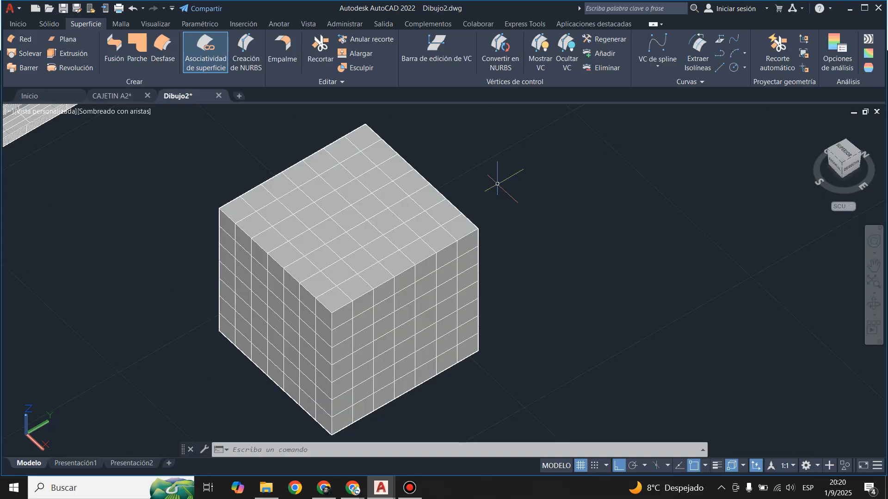
{"action": "scroll", "coordinate": [428, 217], "scroll_direction": "down", "scroll_amount": 3}
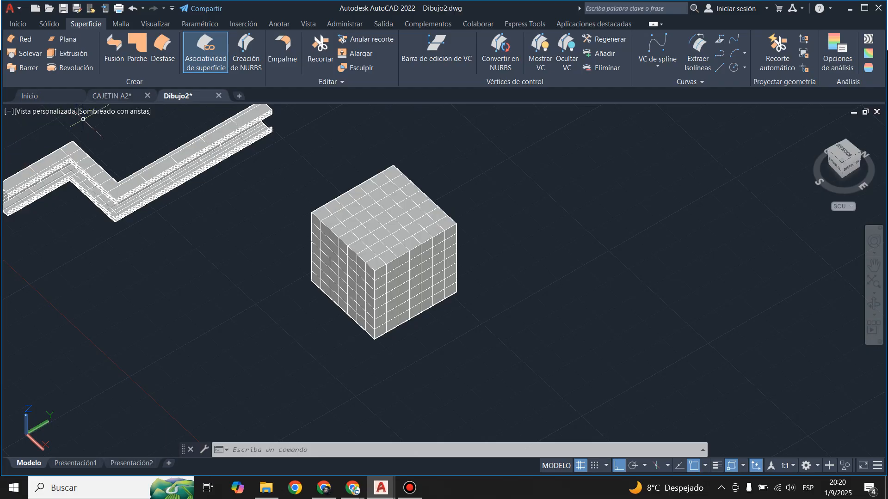
Close Dibujo2 without saving and close CAJETIN A2 with its changes saved
{"action": "left_click", "coordinate": [219, 97]}
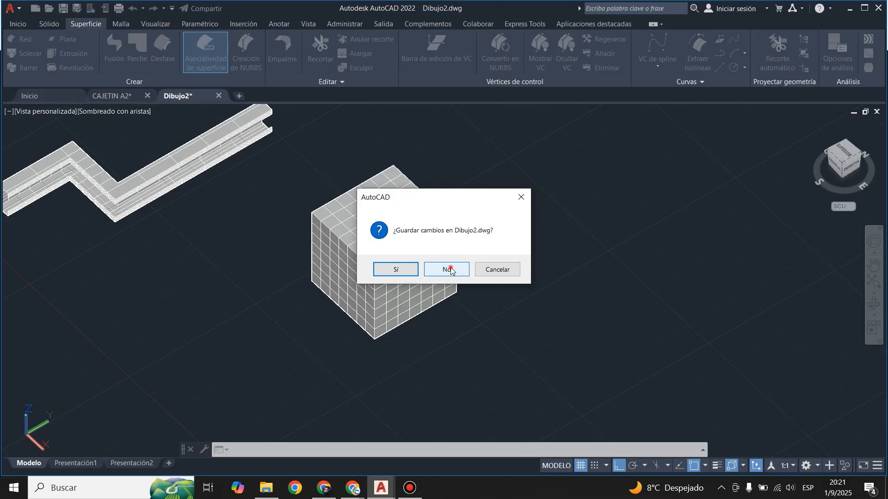
{"action": "left_click", "coordinate": [451, 270]}
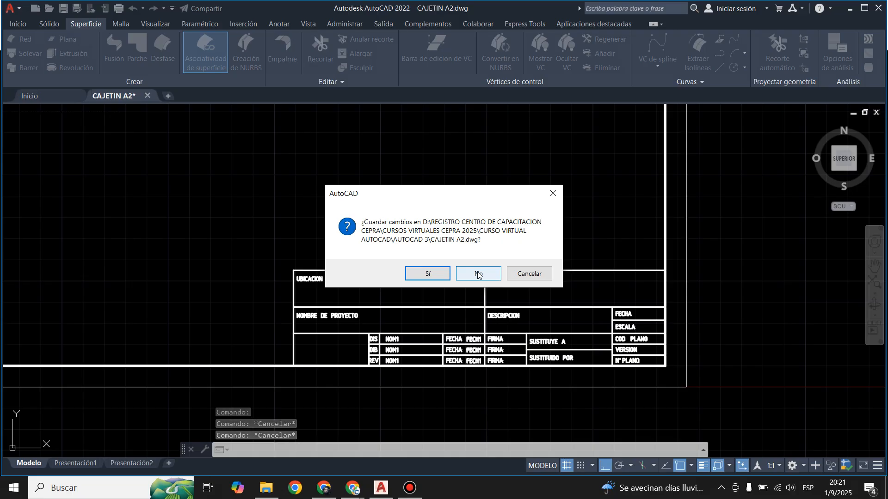
{"action": "left_click", "coordinate": [435, 275]}
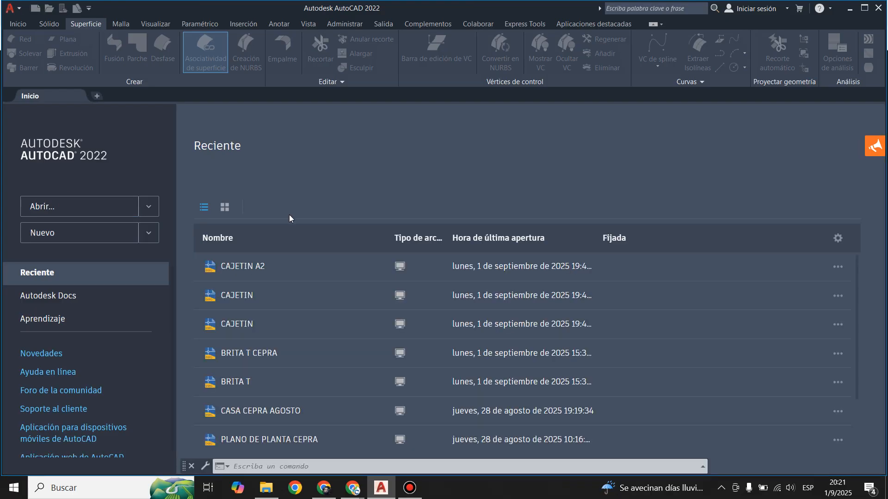
Open the drawing Bloques 01 from the Arquitectura blocks folder in Material AutoCAD 2D - 3D on drive D and inspect its furniture and fixture blocks
{"action": "key", "text": "ctrl+o"}
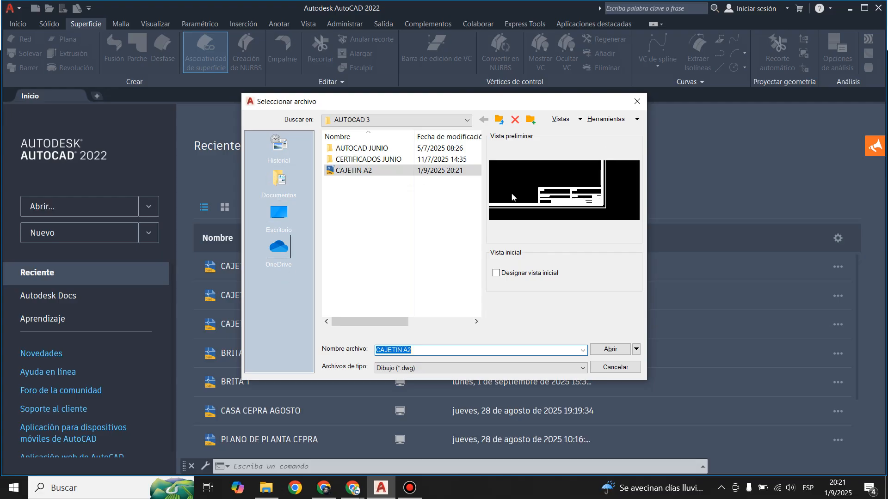
{"action": "left_click", "coordinate": [504, 123]}
{"action": "left_click", "coordinate": [503, 123]}
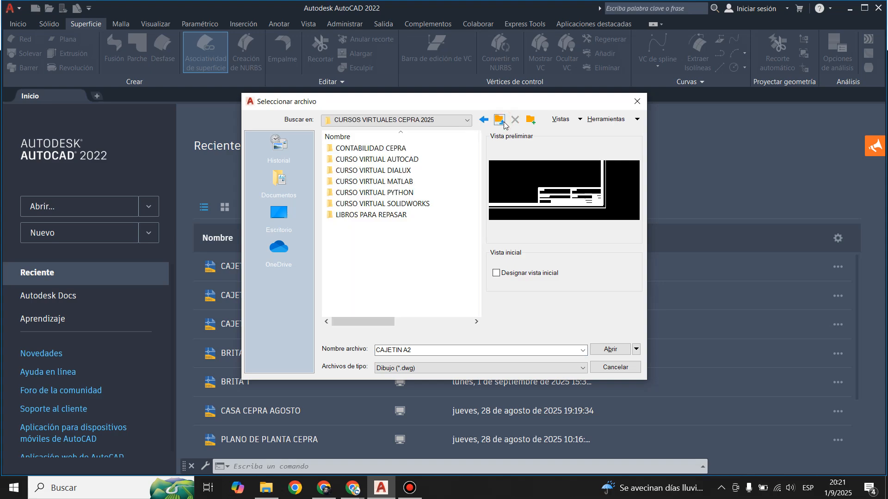
{"action": "left_click", "coordinate": [503, 123]}
{"action": "left_click", "coordinate": [504, 122]}
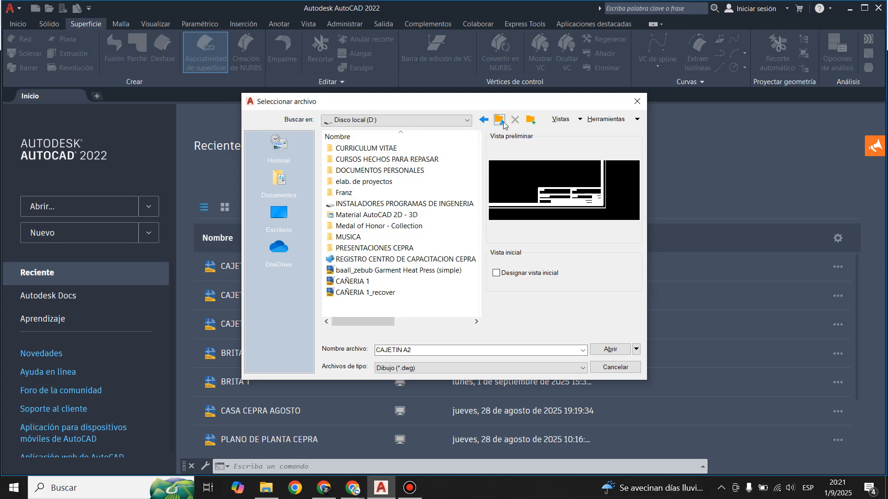
{"action": "double_click", "coordinate": [383, 215]}
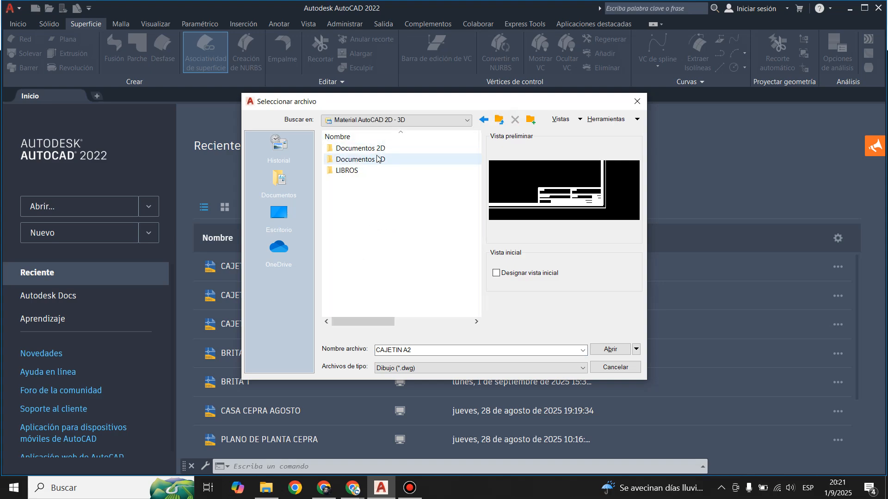
{"action": "double_click", "coordinate": [379, 148]}
{"action": "double_click", "coordinate": [356, 160]}
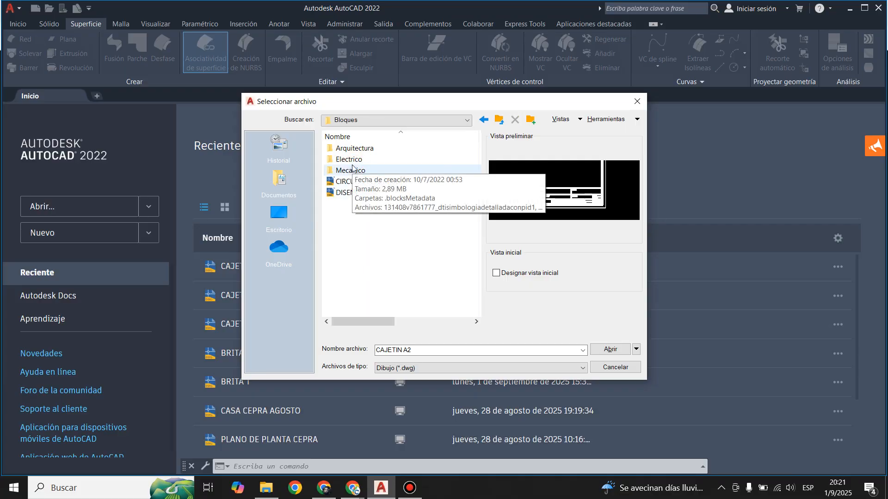
{"action": "double_click", "coordinate": [353, 148]}
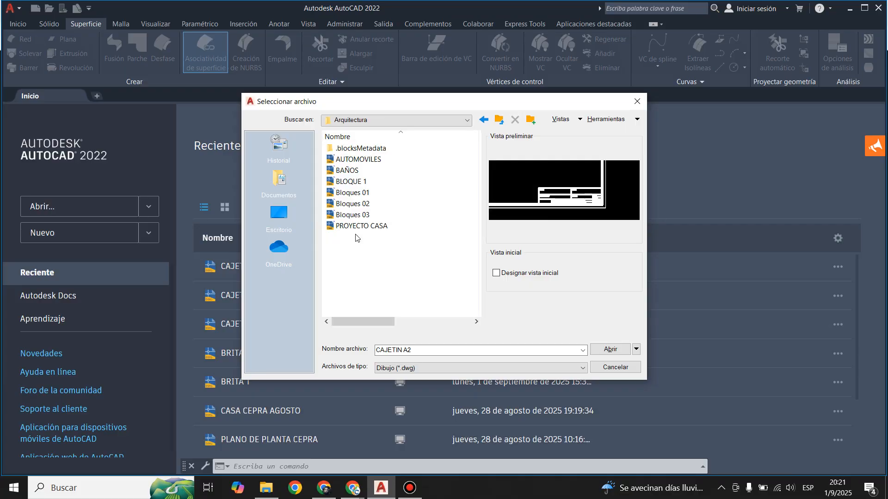
{"action": "left_click", "coordinate": [363, 193]}
{"action": "left_click", "coordinate": [610, 350]}
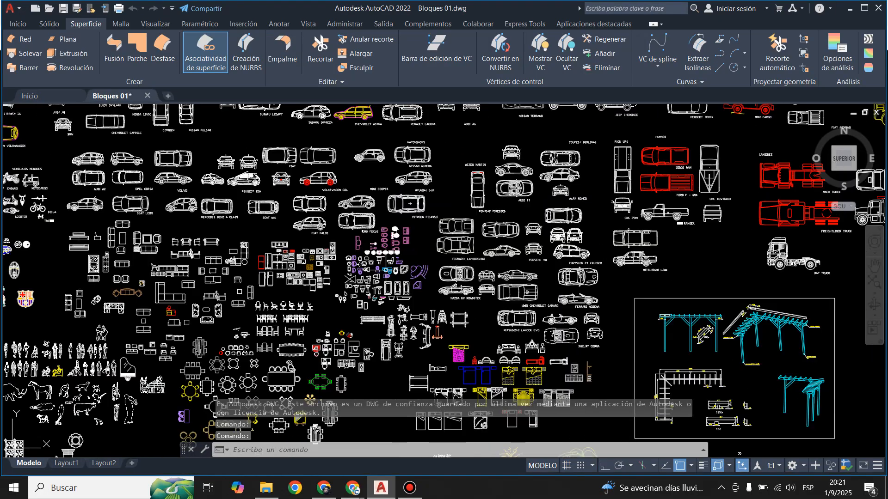
{"action": "scroll", "coordinate": [384, 274], "scroll_direction": "up", "scroll_amount": 8}
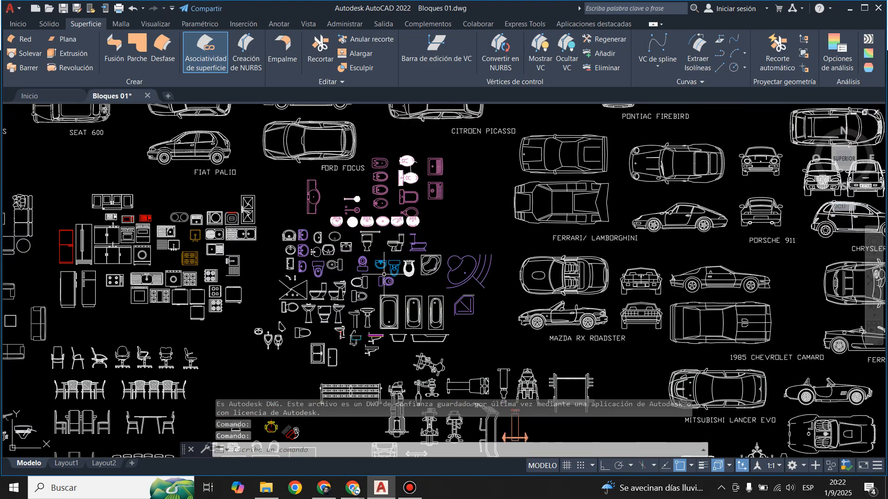
Create a new blank drawing from a template while keeping Bloques 01 open
{"action": "left_click", "coordinate": [41, 98]}
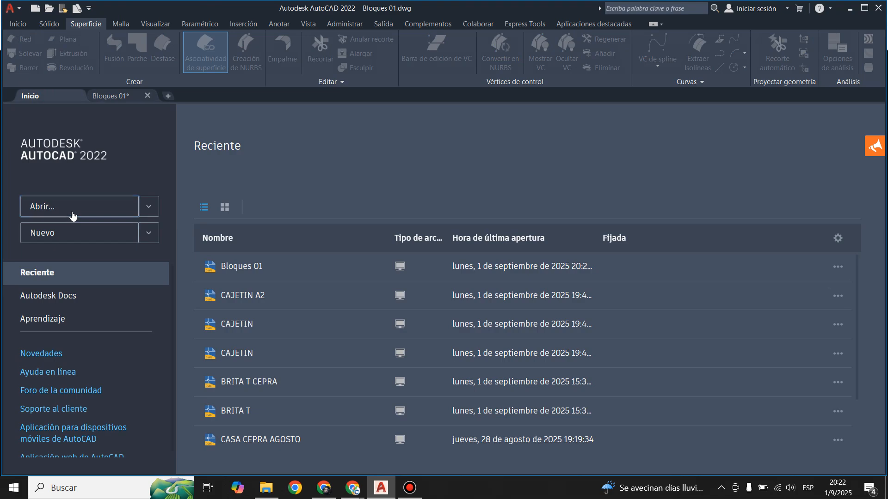
{"action": "left_click", "coordinate": [148, 233]}
{"action": "left_click", "coordinate": [53, 273]}
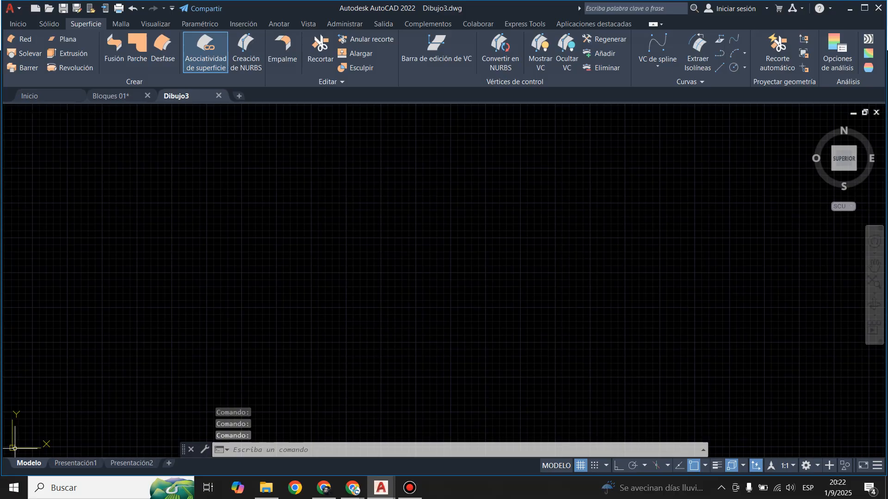
Check the Presentación1 layout of Dibujo3, close it without saving, and create a new drawing from the CEPRA A2 ISO.dwt template
{"action": "left_click", "coordinate": [70, 468]}
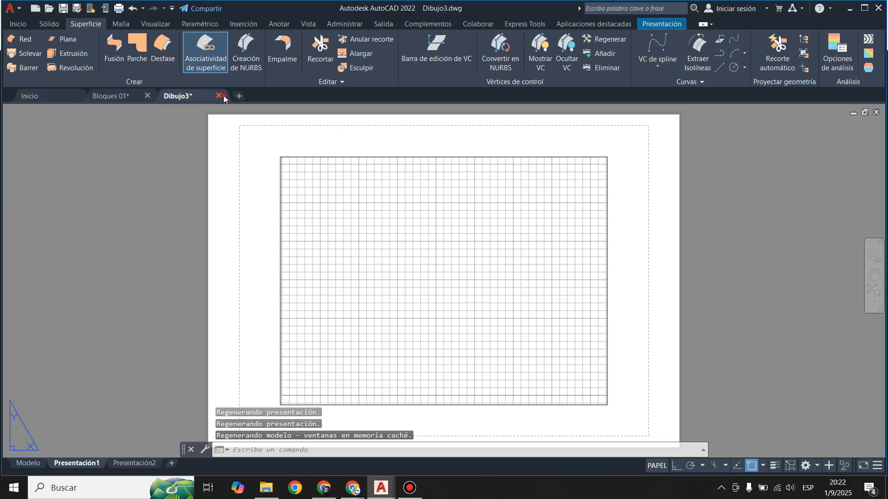
{"action": "left_click", "coordinate": [447, 269]}
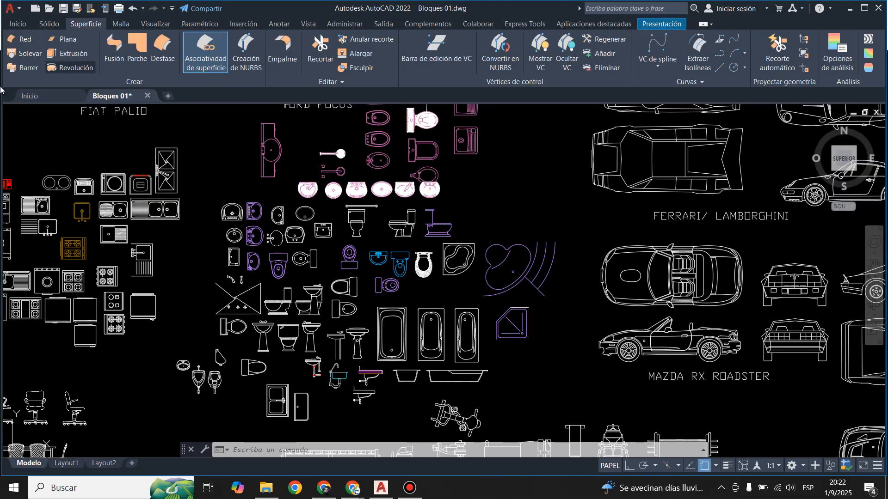
{"action": "left_click", "coordinate": [49, 96]}
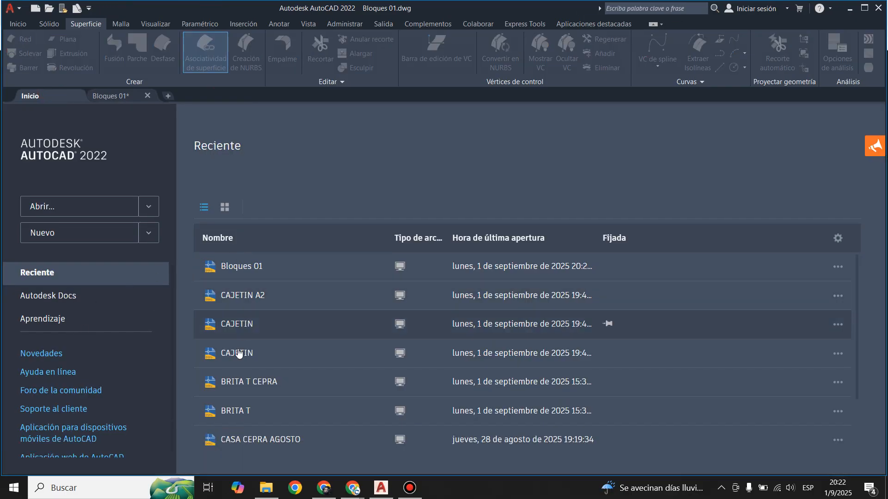
{"action": "left_click", "coordinate": [149, 233]}
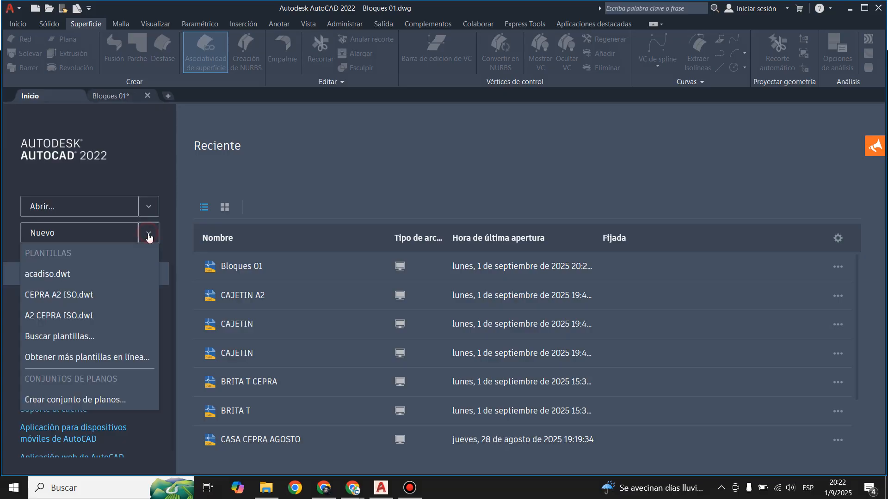
{"action": "left_click", "coordinate": [68, 295]}
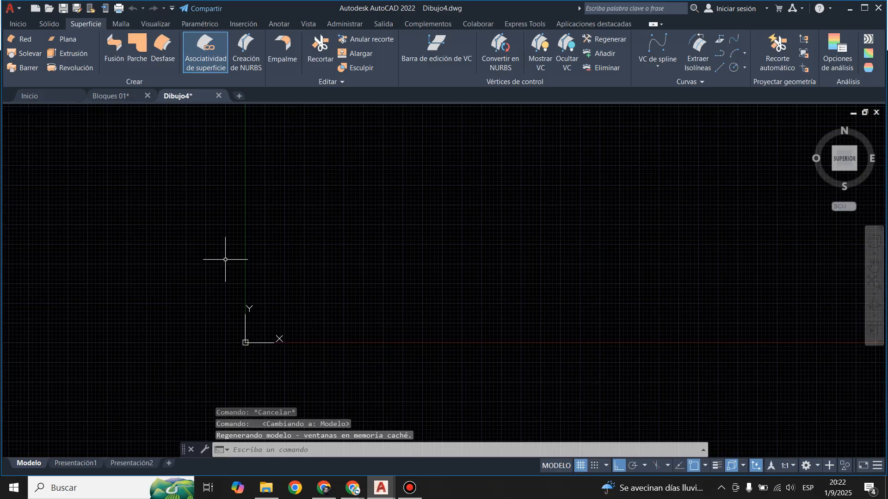
{"action": "scroll", "coordinate": [342, 297], "scroll_direction": "up", "scroll_amount": 3}
{"action": "scroll", "coordinate": [274, 238], "scroll_direction": "down", "scroll_amount": 2}
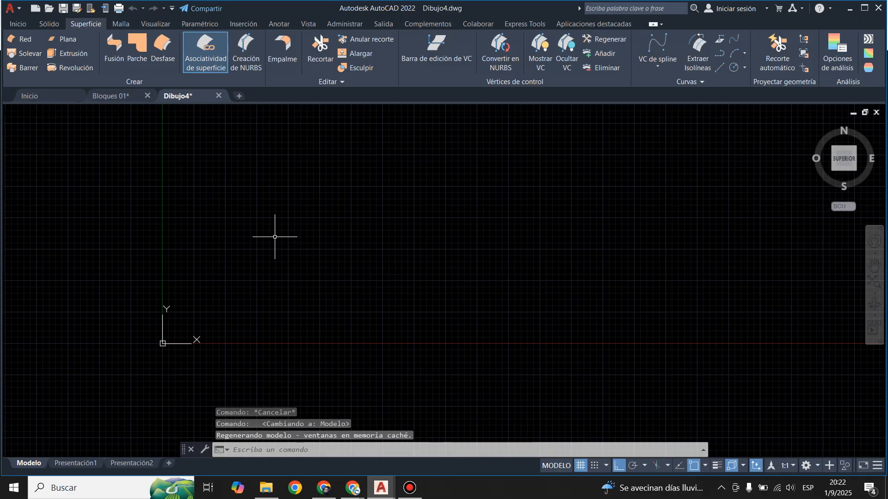
{"action": "scroll", "coordinate": [266, 264], "scroll_direction": "up", "scroll_amount": 2}
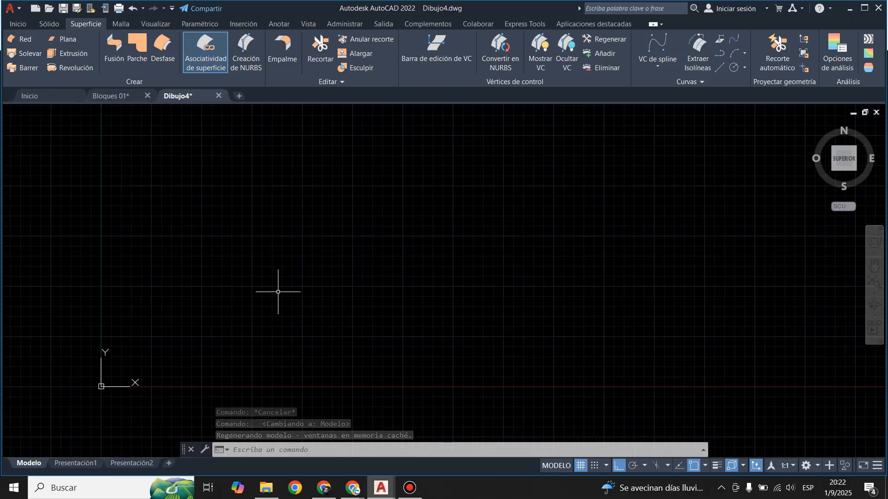
Switch to File Explorer and look through the drawings in the desktop's PRUEBAS folder, finishing back in Dibujo4
{"action": "left_click", "coordinate": [245, 25]}
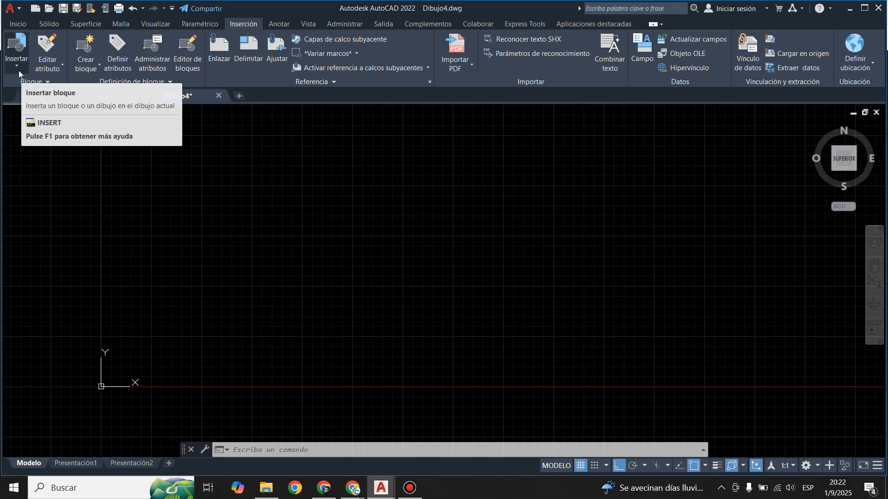
{"action": "left_click", "coordinate": [271, 491]}
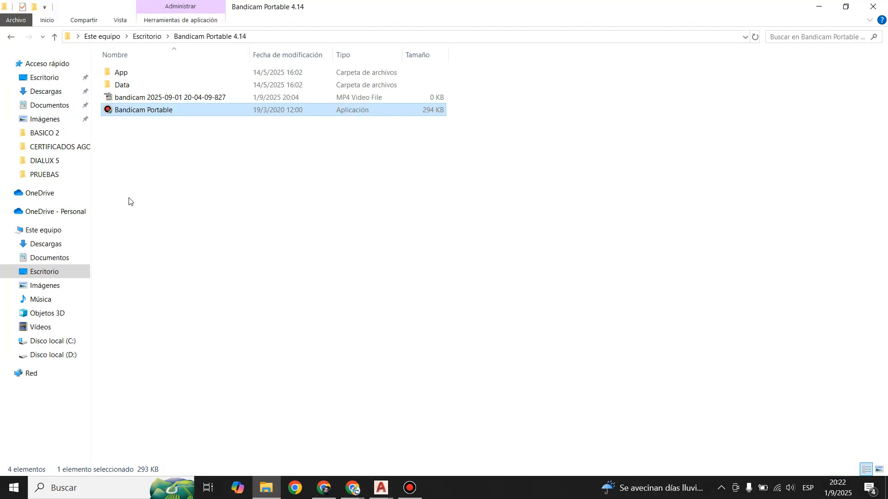
{"action": "left_click", "coordinate": [50, 273]}
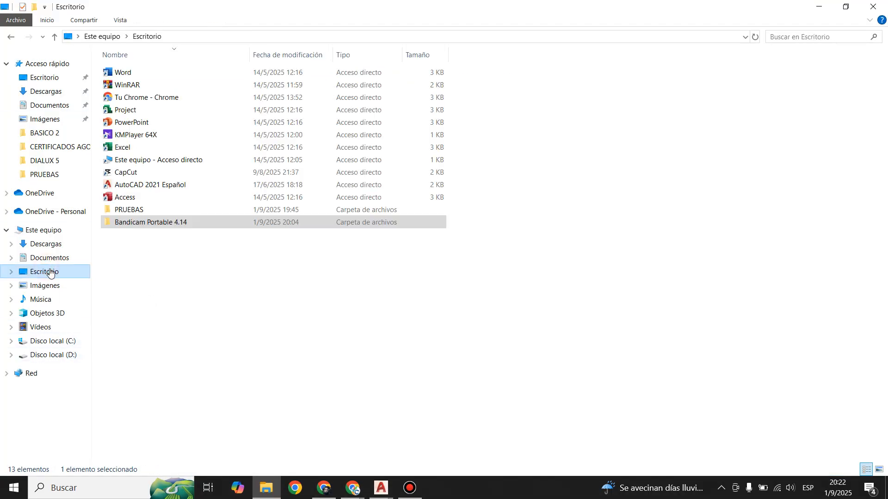
{"action": "double_click", "coordinate": [130, 210]}
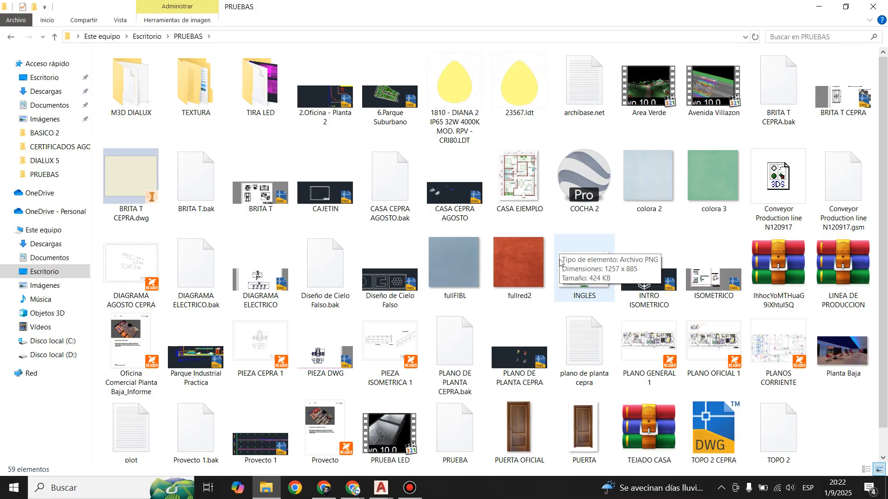
{"action": "scroll", "coordinate": [500, 314], "scroll_direction": "down", "scroll_amount": 1}
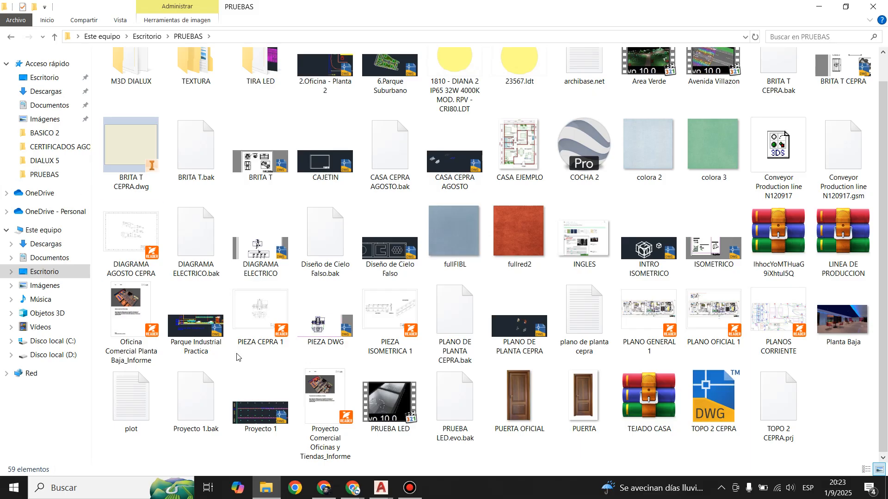
{"action": "scroll", "coordinate": [237, 352], "scroll_direction": "up", "scroll_amount": 1}
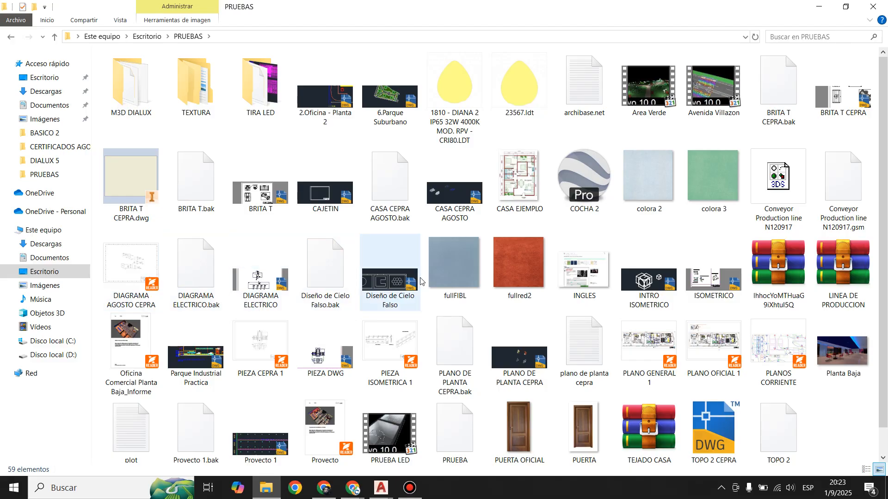
{"action": "left_click", "coordinate": [381, 489]}
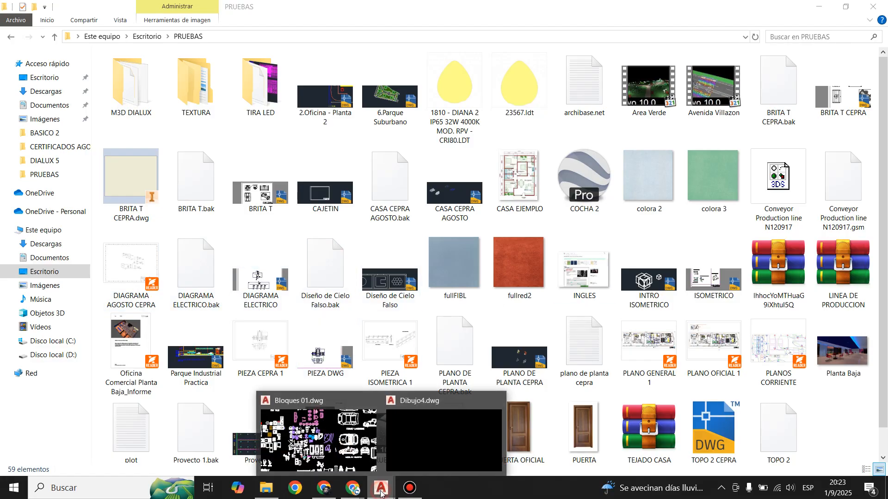
{"action": "left_click", "coordinate": [423, 440]}
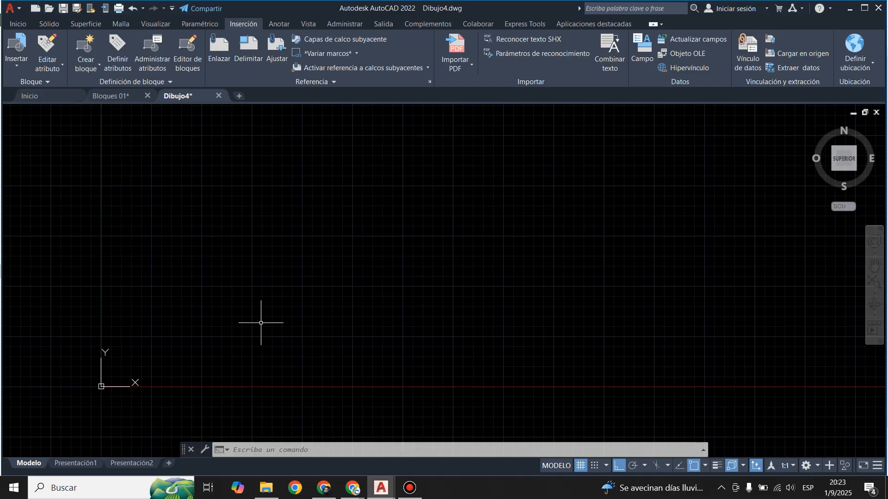
Load the DISEÑO PID drawing from the Bloques folder as the block library
{"action": "left_click", "coordinate": [18, 67]}
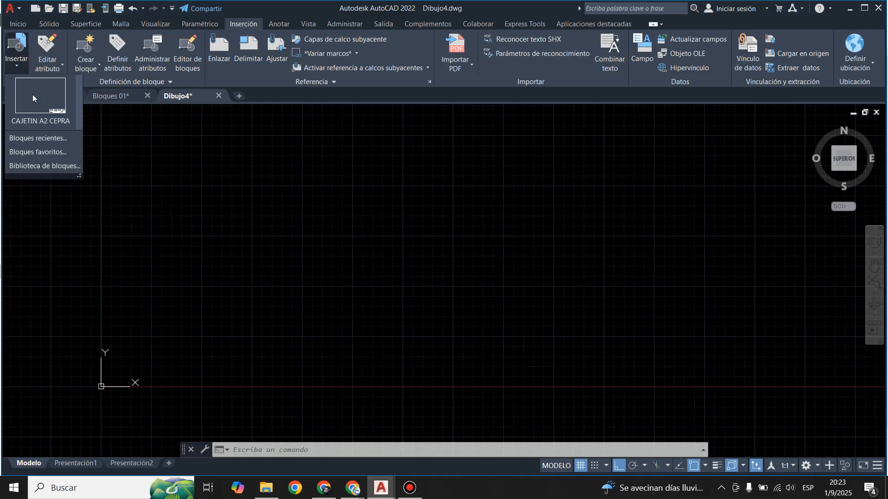
{"action": "left_click", "coordinate": [51, 168]}
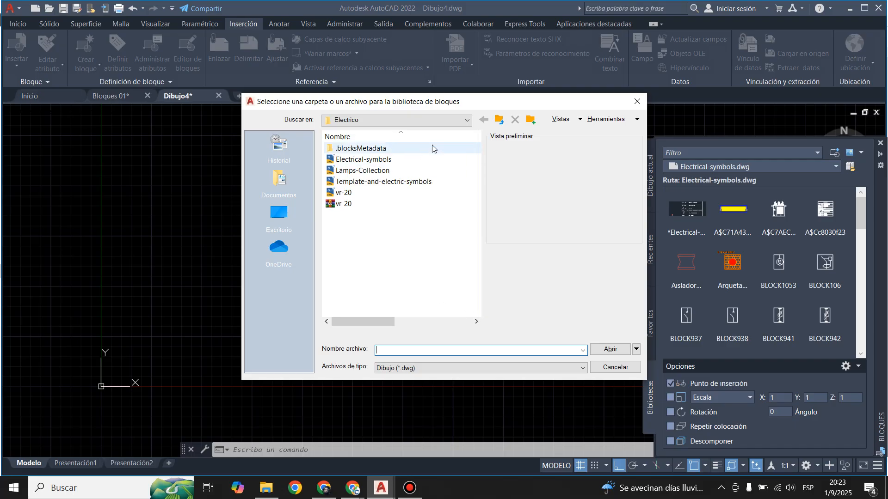
{"action": "left_click", "coordinate": [498, 121]}
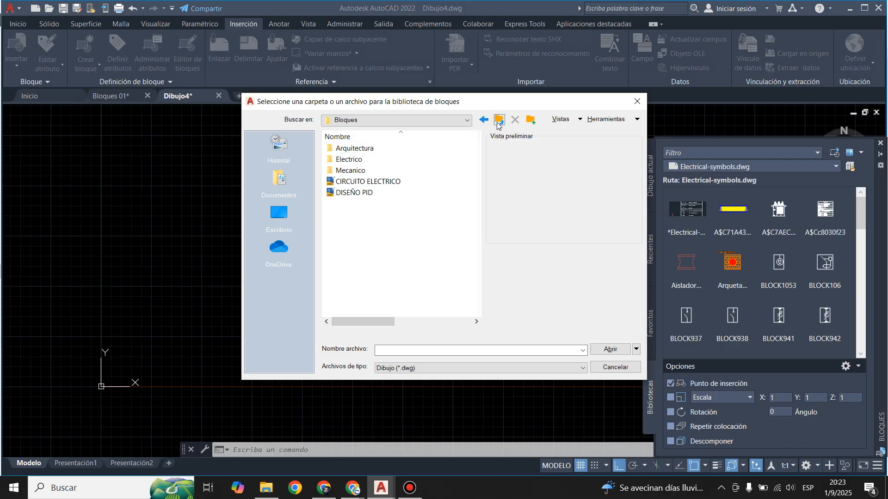
{"action": "left_click", "coordinate": [361, 193]}
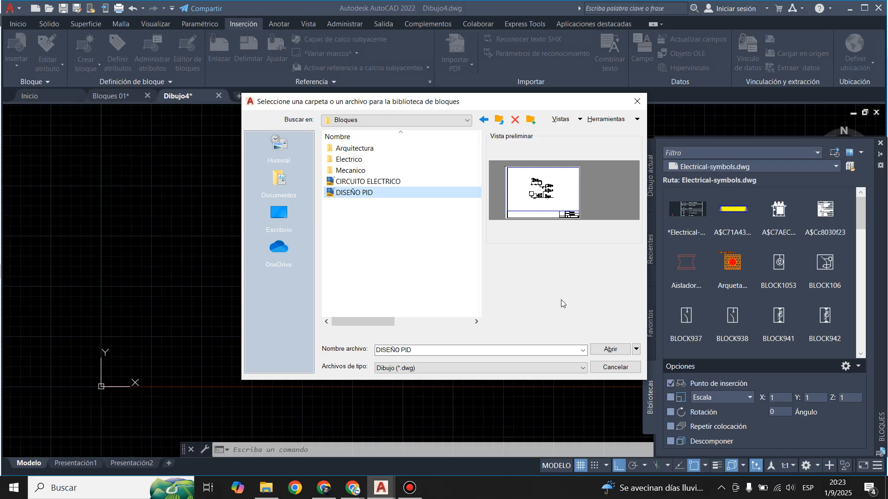
{"action": "left_click", "coordinate": [610, 350]}
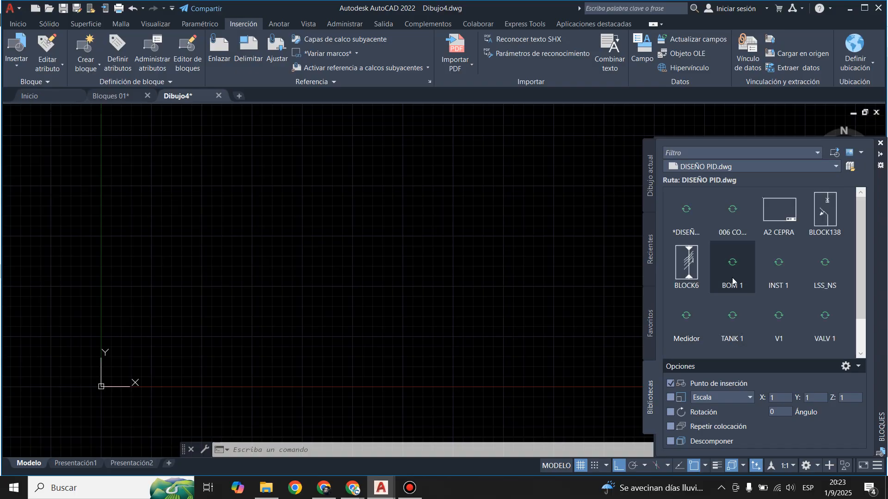
Insert the INST 1 block from the DISEÑO PID library into model space and open its definition in the Block Editor
{"action": "mouse_move", "coordinate": [693, 278]}
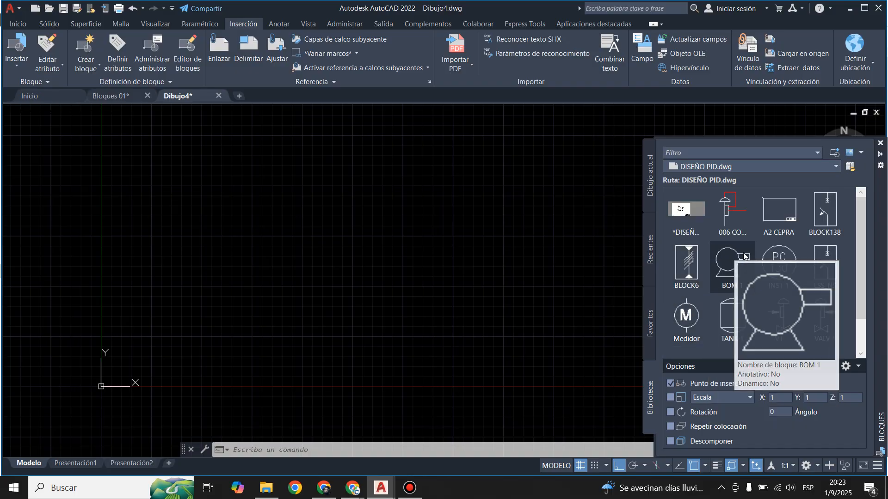
{"action": "mouse_move", "coordinate": [725, 208]}
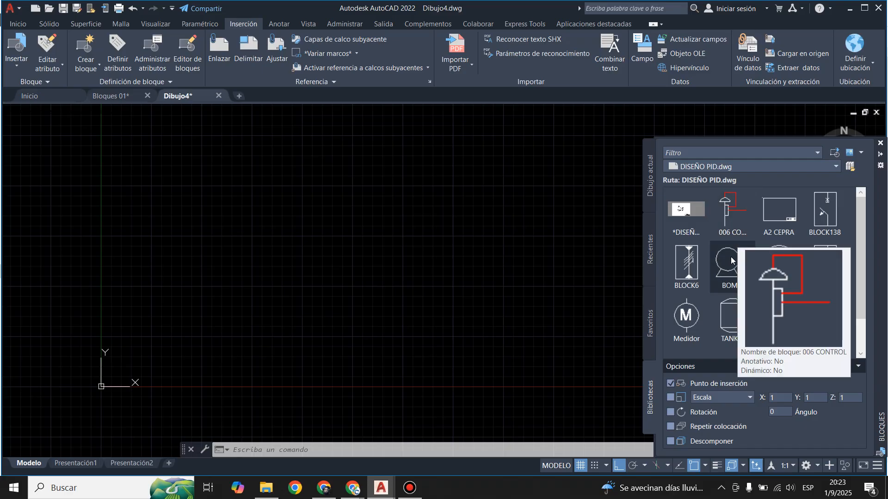
{"action": "scroll", "coordinate": [730, 256], "scroll_direction": "down", "scroll_amount": 1}
{"action": "left_click", "coordinate": [784, 247]}
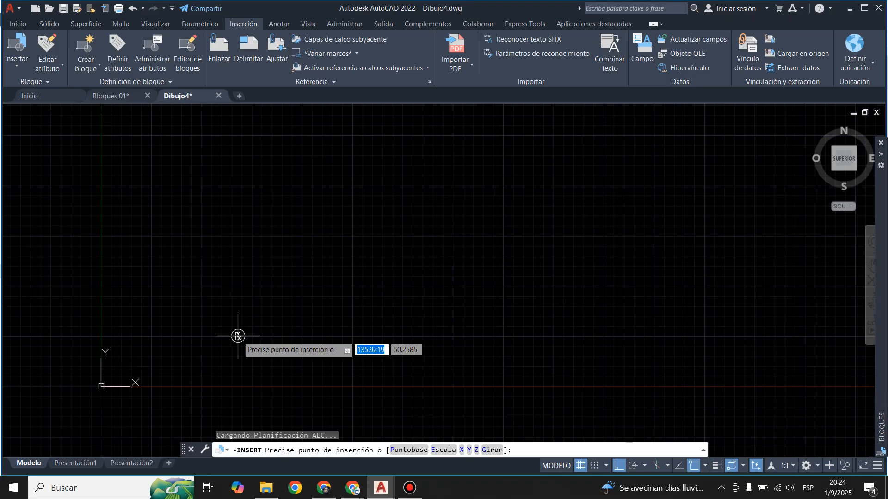
{"action": "scroll", "coordinate": [297, 288], "scroll_direction": "up", "scroll_amount": 10}
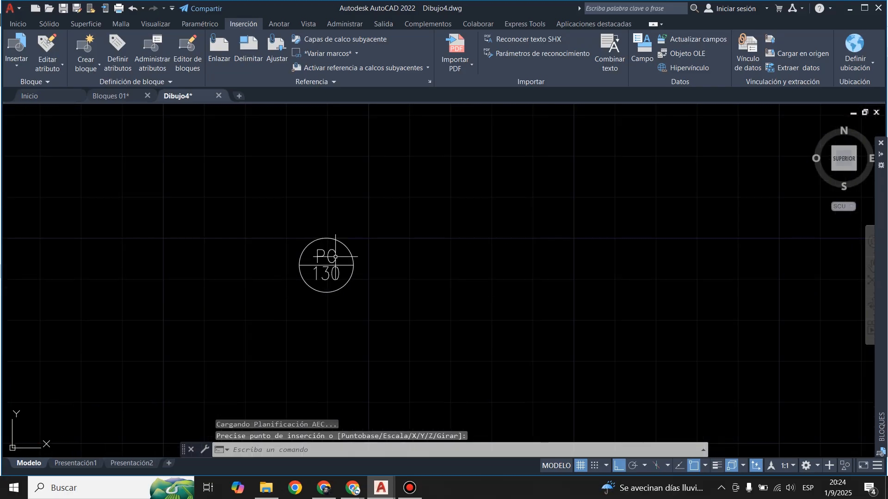
{"action": "left_click", "coordinate": [301, 258]}
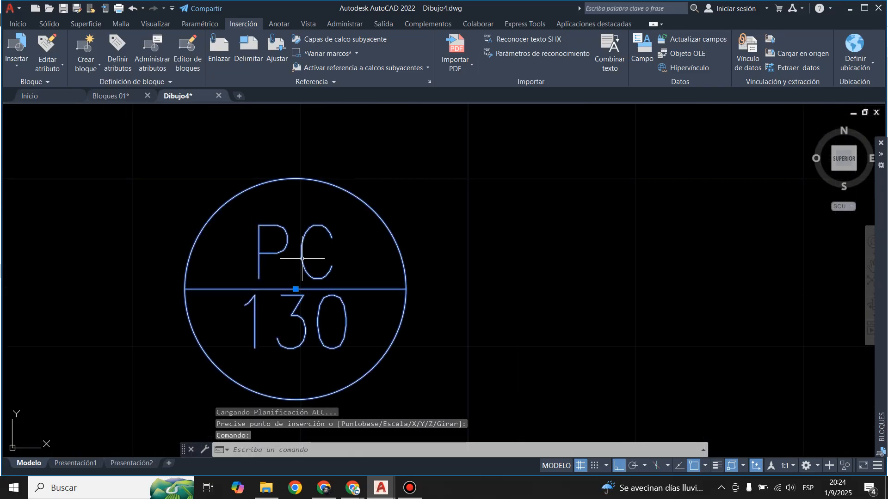
{"action": "double_click", "coordinate": [399, 314]}
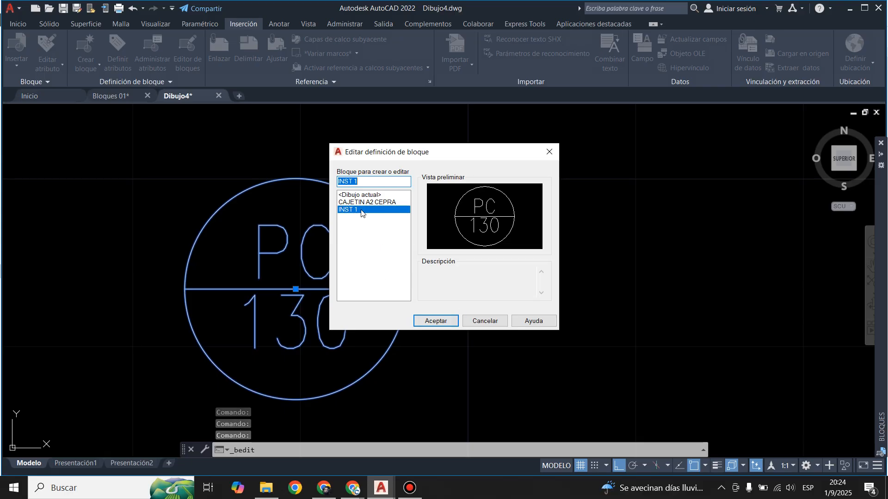
{"action": "left_click", "coordinate": [437, 322]}
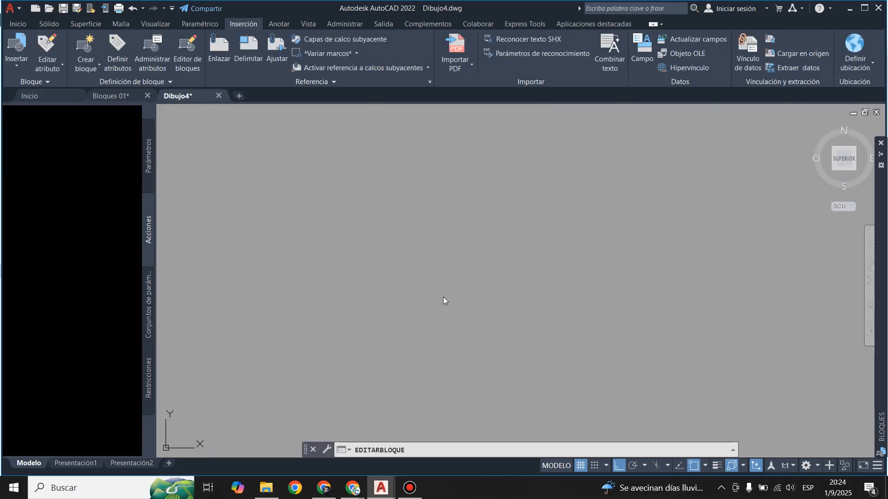
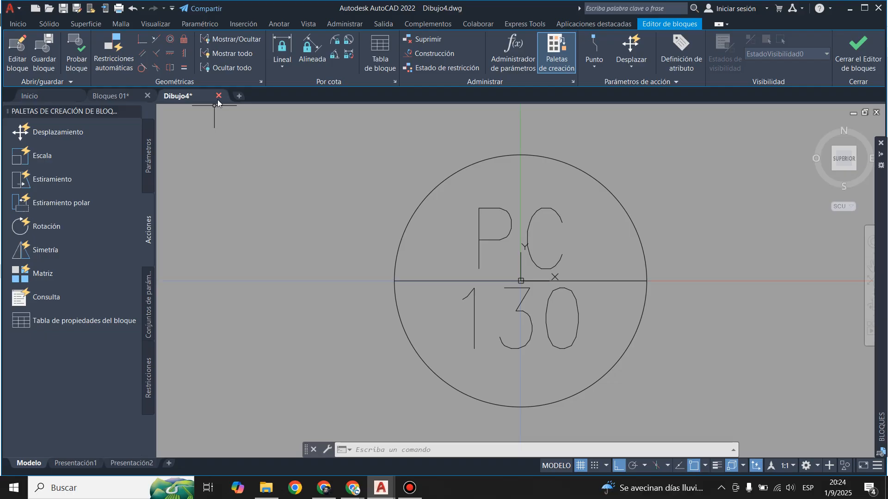
Close Dibujo4 without saving and create another new drawing with the title block layout
{"action": "left_click", "coordinate": [218, 97]}
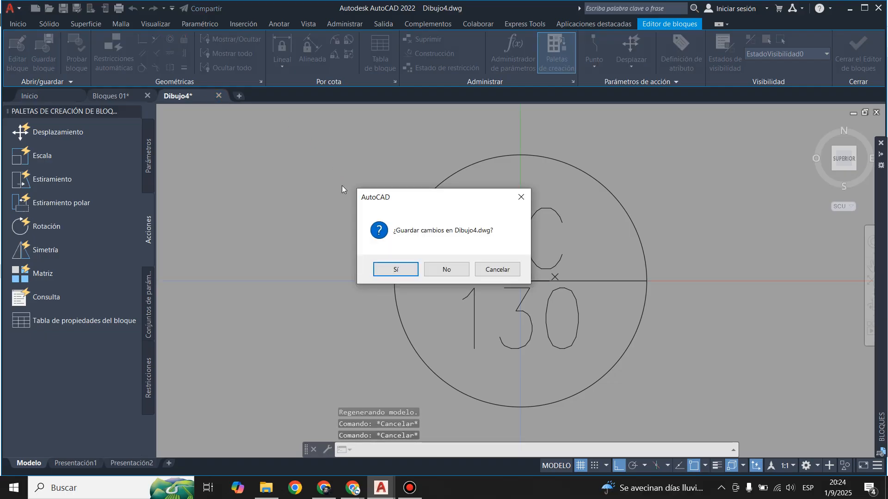
{"action": "left_click", "coordinate": [454, 275]}
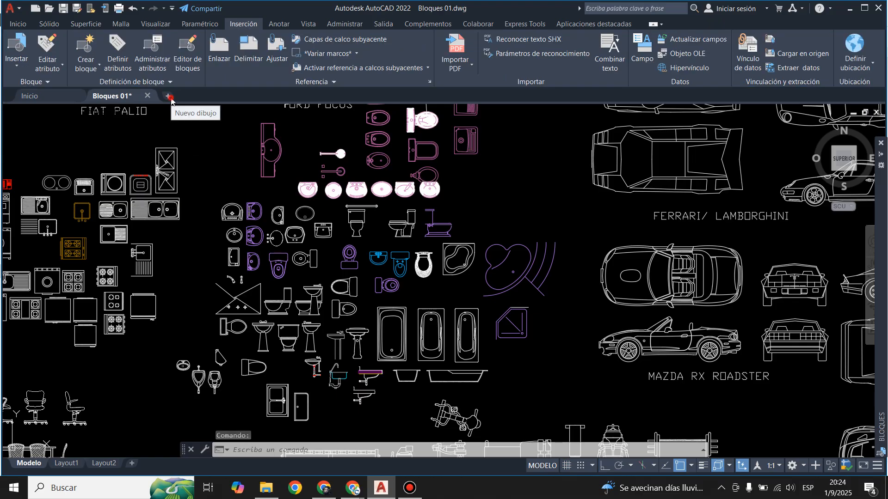
{"action": "left_click", "coordinate": [170, 97]}
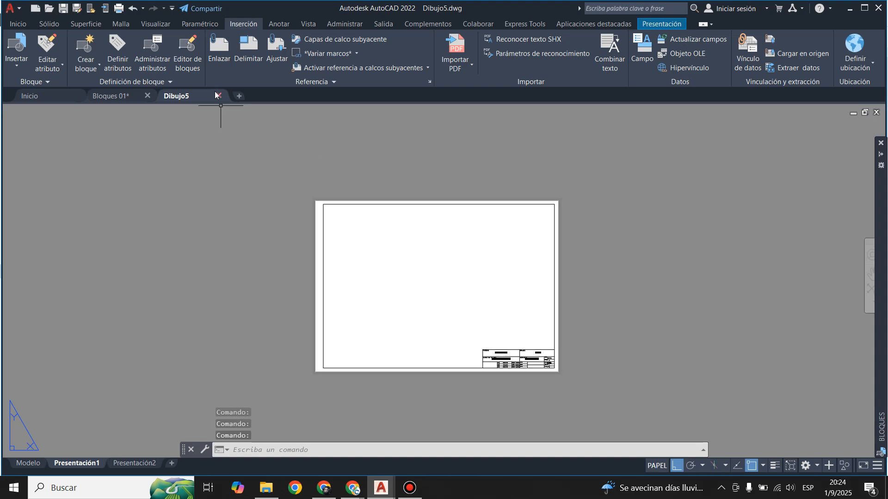
Examine the block previews in the DISEÑO PID library, including V1, TANK 1 and INST 1
{"action": "mouse_move", "coordinate": [881, 246]}
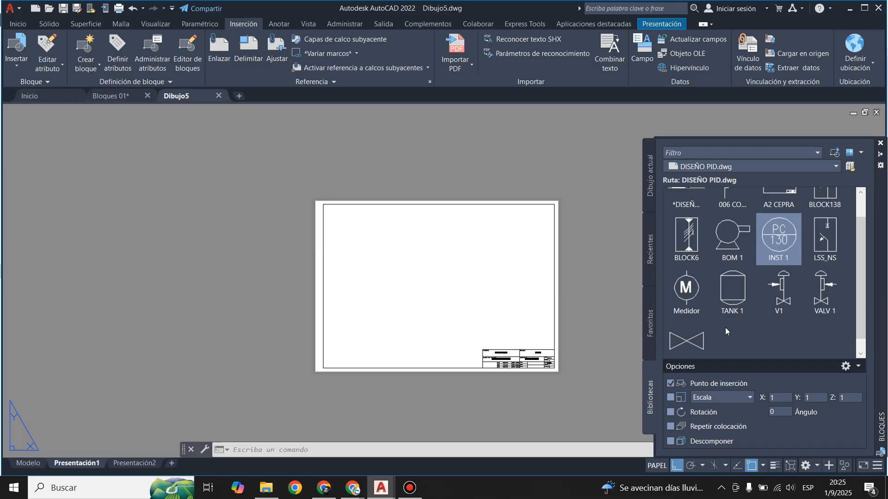
{"action": "left_click", "coordinate": [686, 341]}
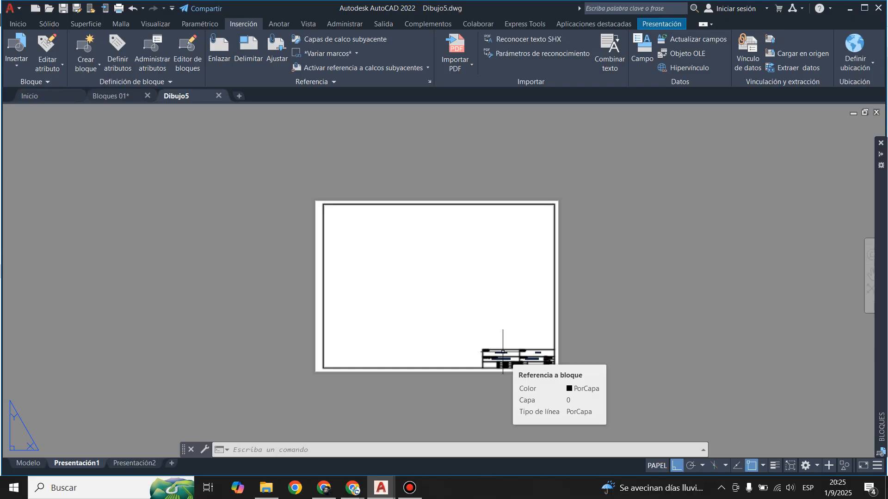
{"action": "mouse_move", "coordinate": [869, 278]}
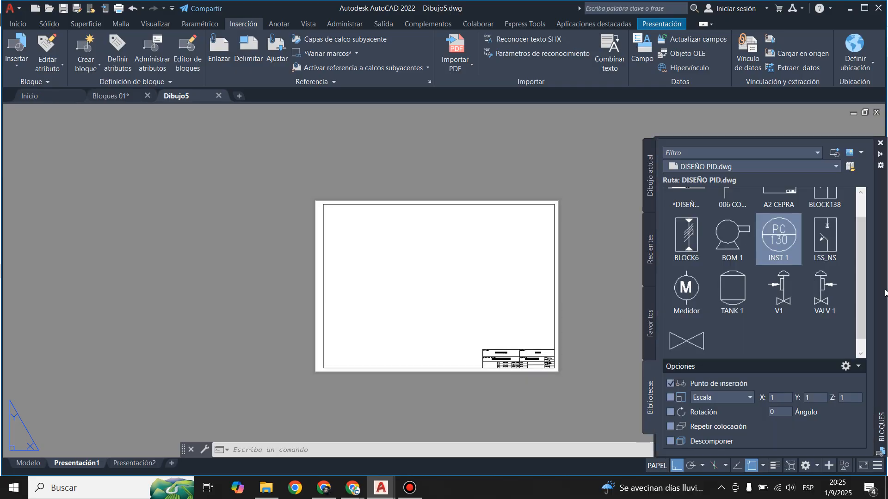
{"action": "scroll", "coordinate": [757, 298], "scroll_direction": "up", "scroll_amount": 1}
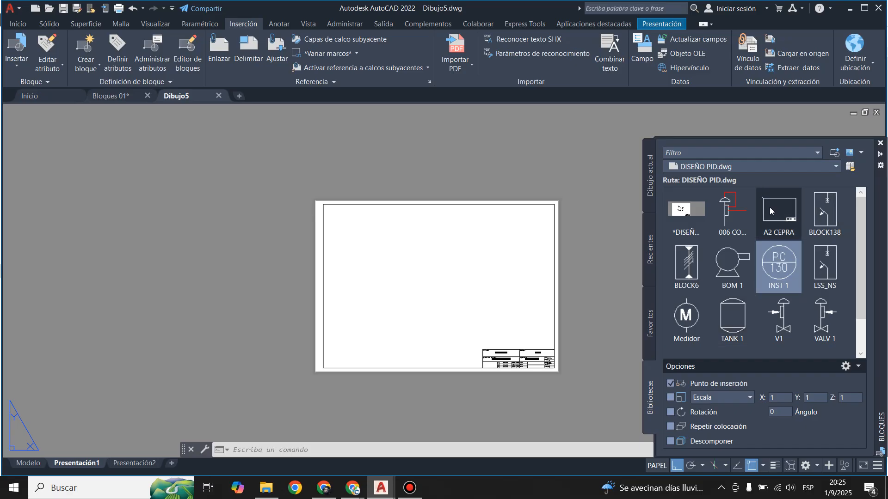
{"action": "mouse_move", "coordinate": [769, 211]}
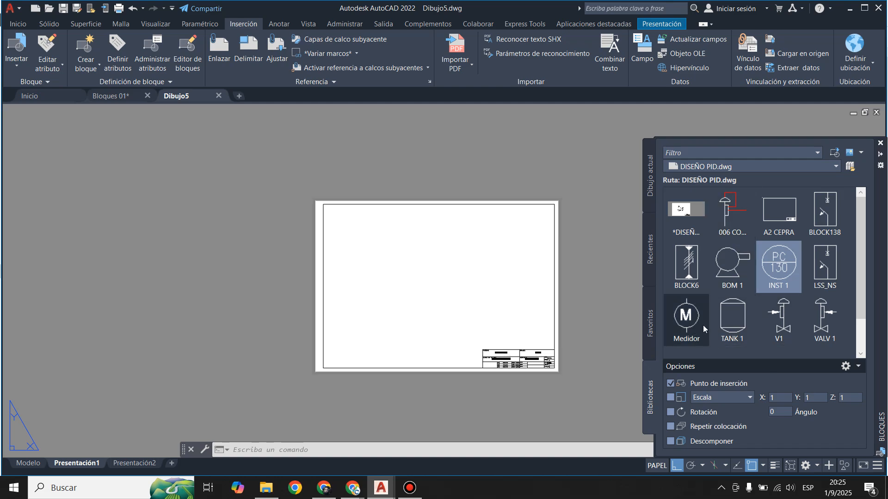
{"action": "mouse_move", "coordinate": [768, 346]}
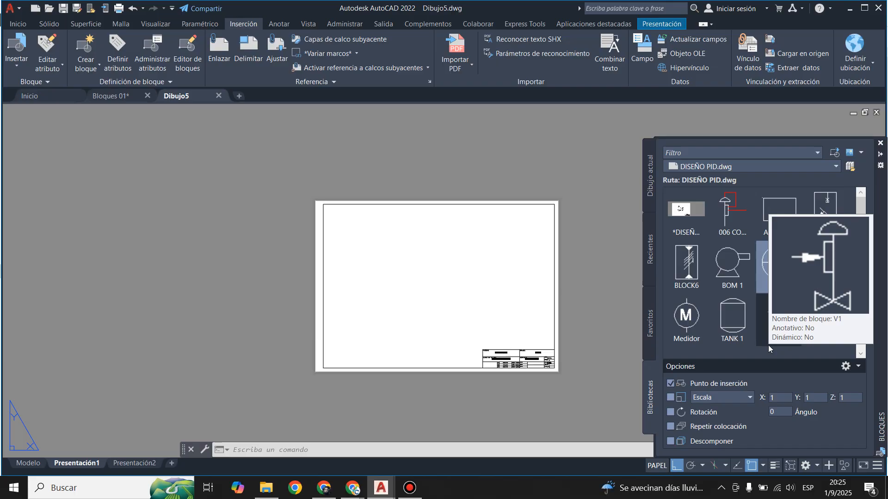
{"action": "mouse_move", "coordinate": [674, 325]}
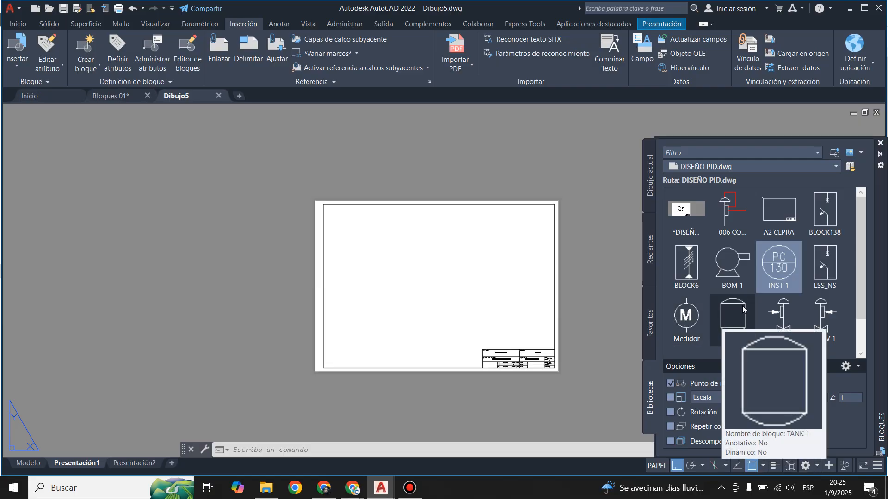
{"action": "mouse_move", "coordinate": [791, 236]}
{"action": "mouse_move", "coordinate": [771, 267]}
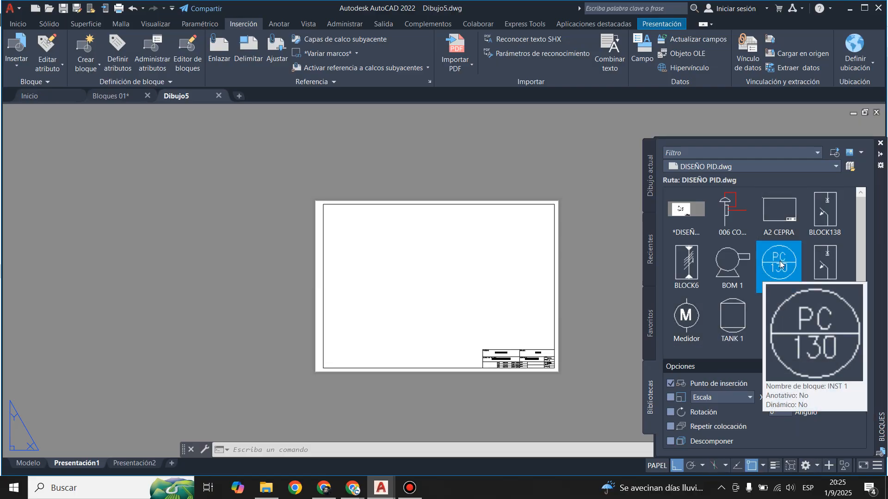
Load the DIAGRAMA 1 drawing from drive D's CURSO VIRTUAL AUTOCAD folder as the block library and switch to model space
{"action": "left_click", "coordinate": [852, 165]}
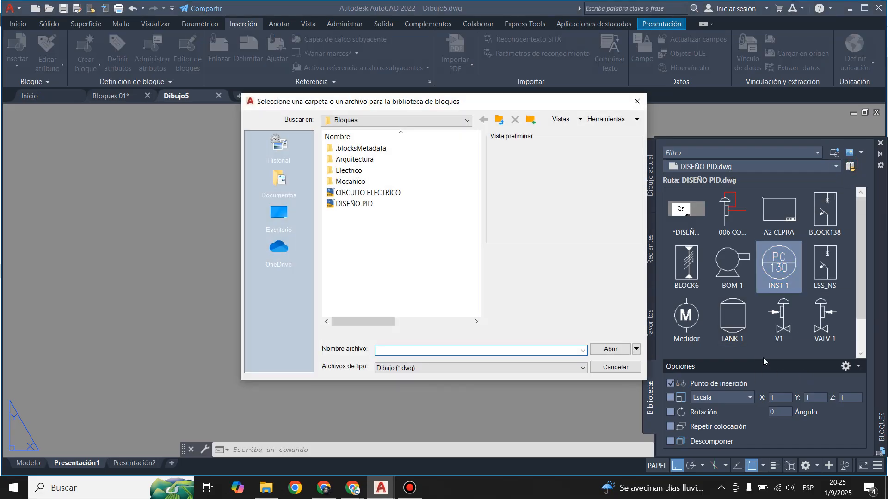
{"action": "left_click", "coordinate": [499, 121]}
{"action": "left_click", "coordinate": [499, 121]}
{"action": "left_click", "coordinate": [499, 121]}
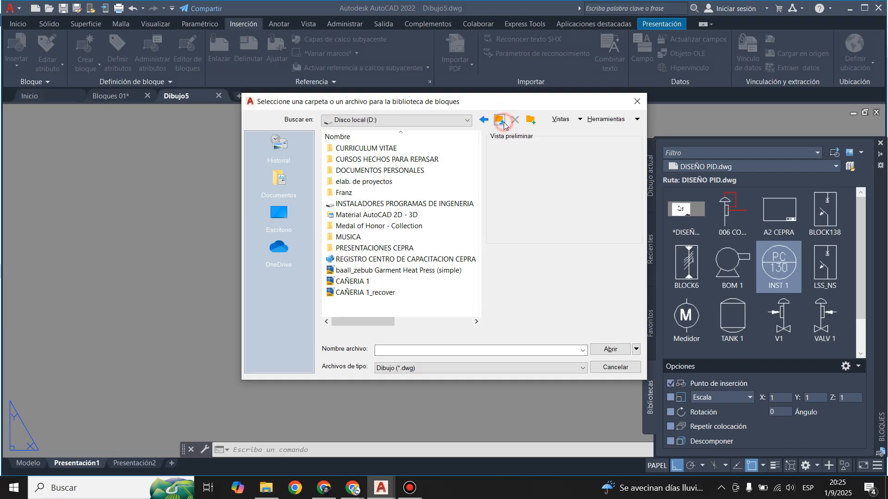
{"action": "double_click", "coordinate": [370, 259]}
{"action": "double_click", "coordinate": [406, 226]}
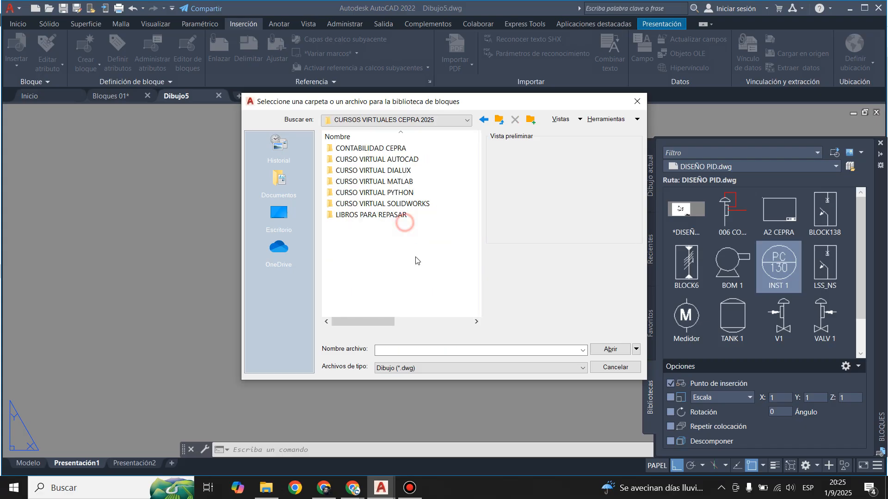
{"action": "double_click", "coordinate": [414, 162]}
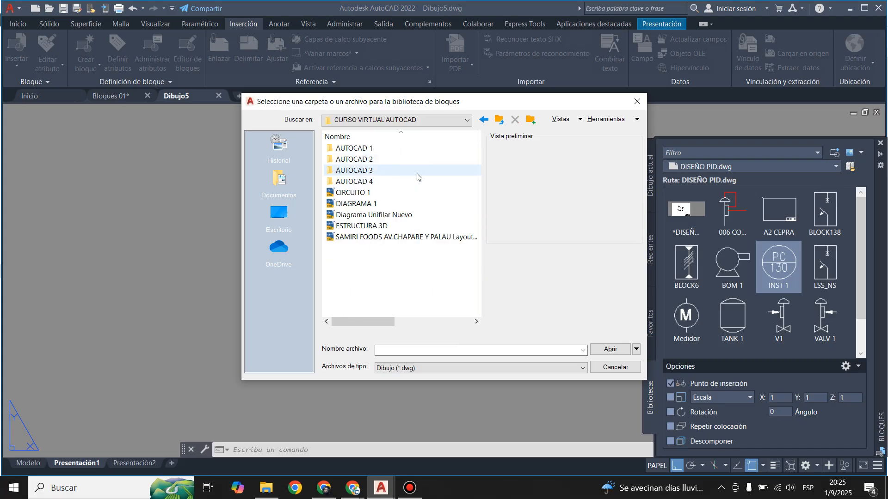
{"action": "left_click", "coordinate": [399, 215]}
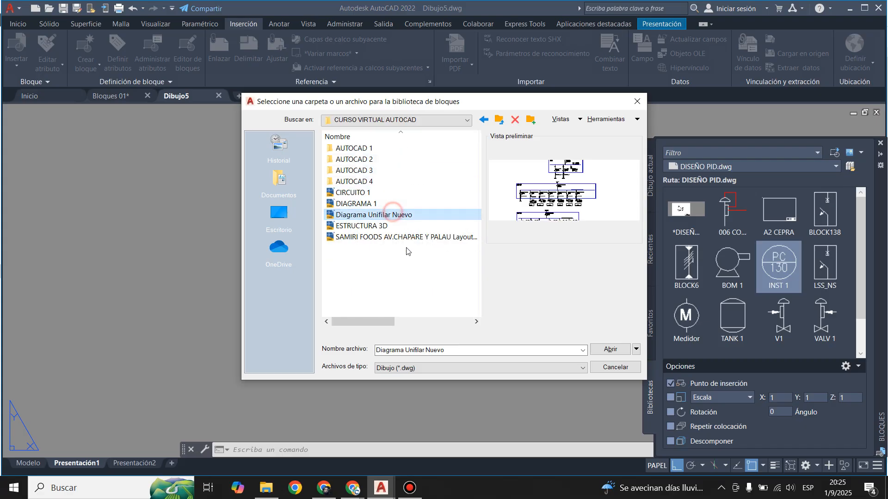
{"action": "left_click", "coordinate": [362, 204]}
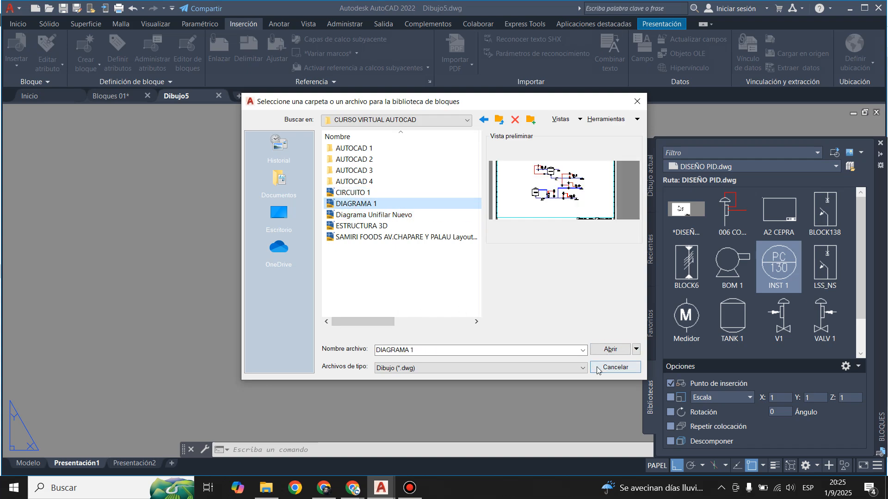
{"action": "left_click", "coordinate": [606, 347]}
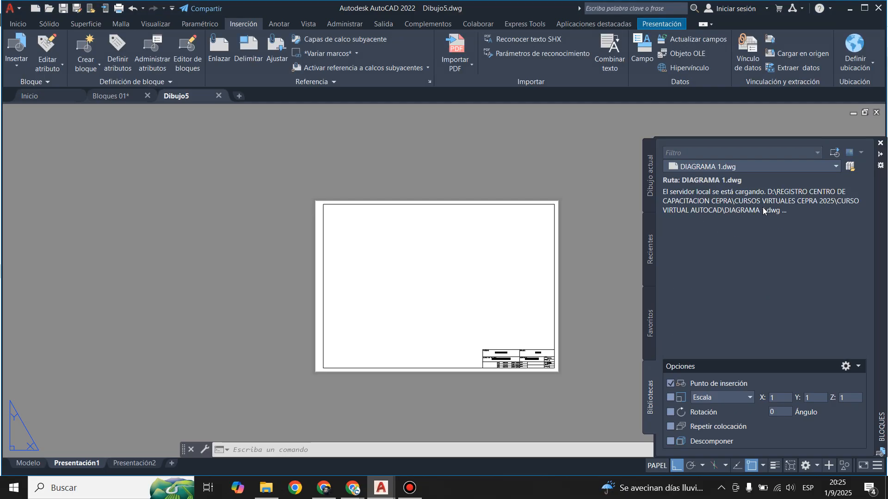
{"action": "left_click", "coordinate": [27, 463]}
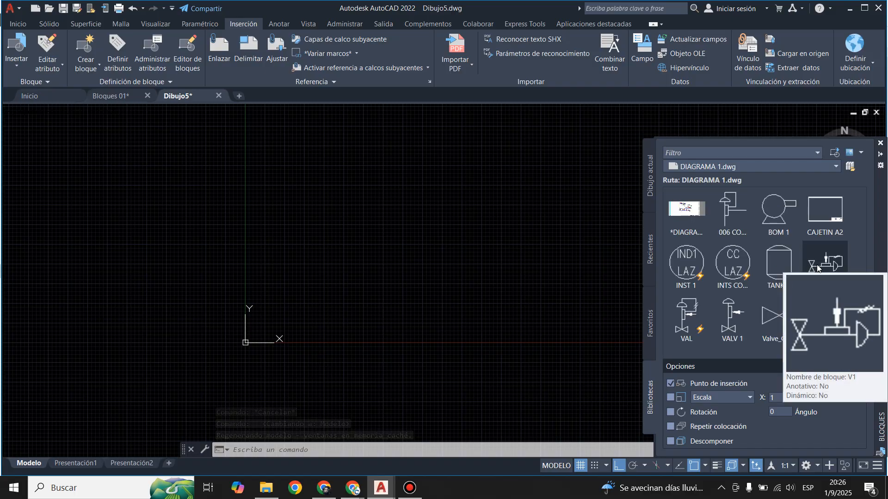
Insert the INST 1 block from the DIAGRAMA 1.dwg library into the empty drawing, keeping its default attributes XX and XXX
{"action": "left_click", "coordinate": [685, 277]}
{"action": "mouse_move", "coordinate": [685, 277]}
{"action": "left_mouse_down"}
{"action": "mouse_move", "coordinate": [554, 323]}
{"action": "mouse_move", "coordinate": [330, 292]}
{"action": "left_mouse_up"}
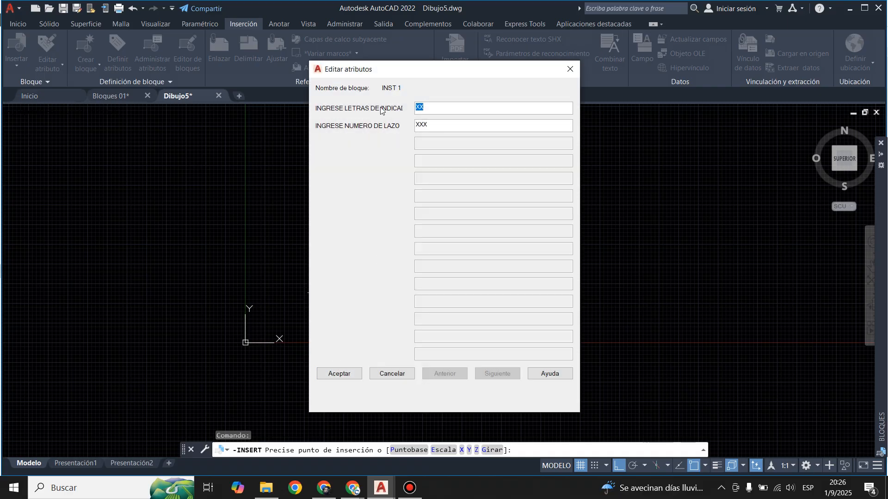
{"action": "left_click", "coordinate": [344, 375]}
{"action": "scroll", "coordinate": [336, 291], "scroll_direction": "up", "scroll_amount": 5}
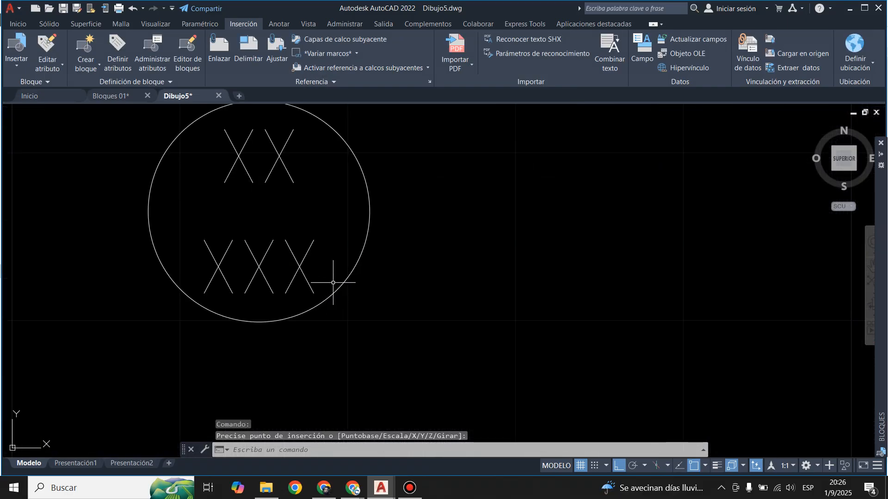
Change the visibility state of the inserted instrument block to DISCRETO and finally to DISPLAY
{"action": "left_click", "coordinate": [360, 260]}
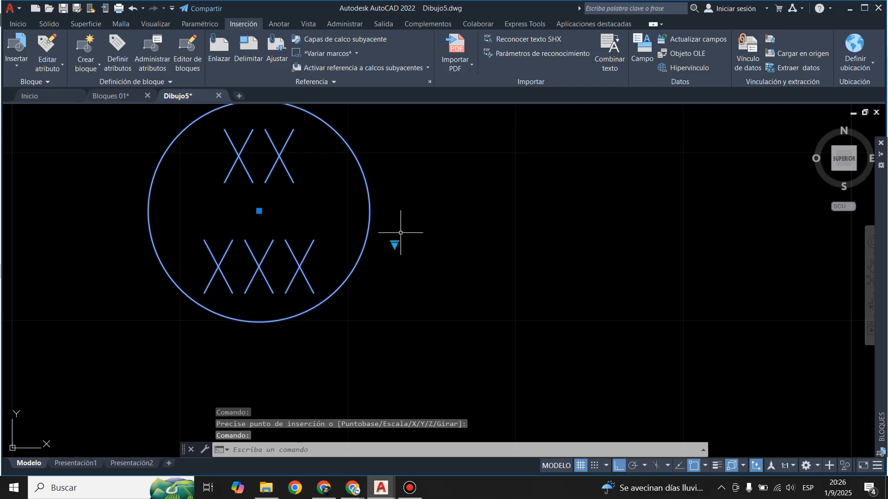
{"action": "left_click", "coordinate": [394, 245]}
{"action": "left_click", "coordinate": [424, 276]}
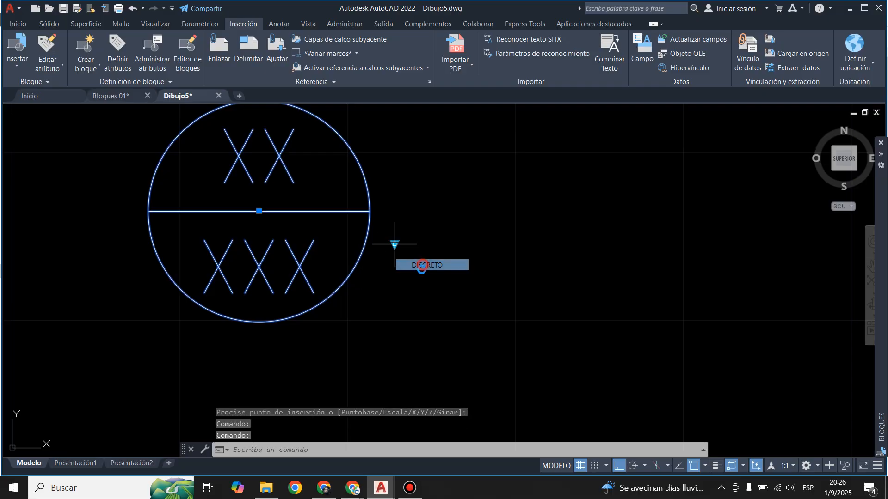
{"action": "left_click", "coordinate": [395, 244]}
{"action": "left_click", "coordinate": [432, 271]}
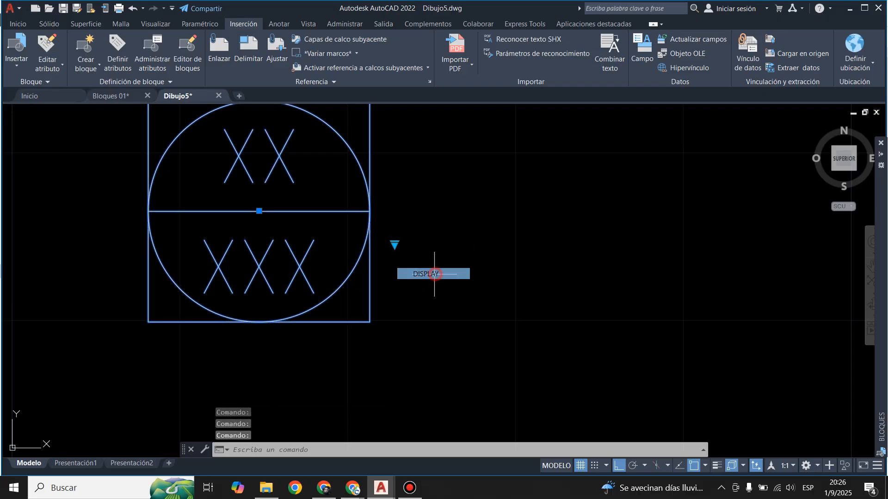
Insert the VAL block from the DIAGRAMA 1.dwg library to the right of the instrument block
{"action": "mouse_move", "coordinate": [886, 262]}
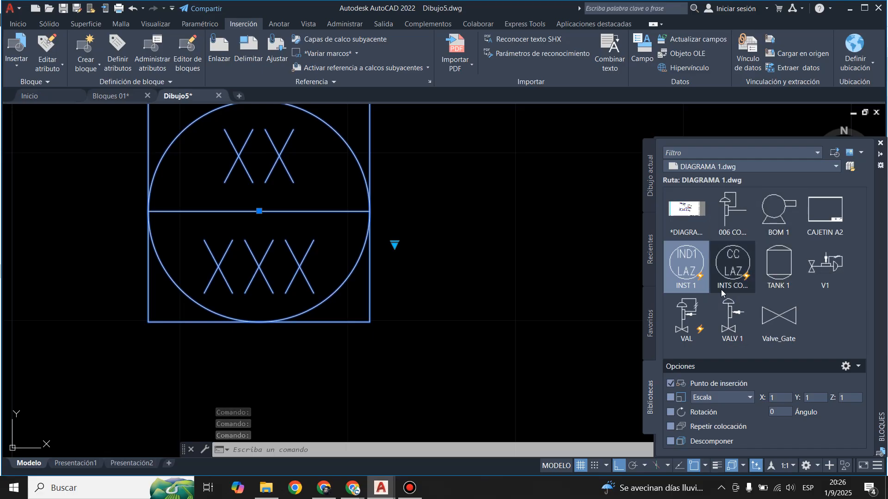
{"action": "left_click", "coordinate": [684, 319]}
{"action": "scroll", "coordinate": [400, 272], "scroll_direction": "down", "scroll_amount": 6}
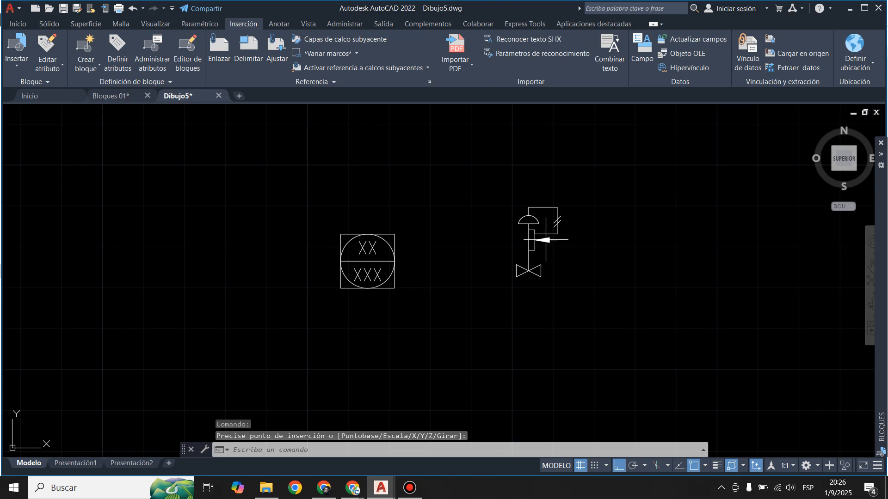
Flip the VAL block so its signal branch mirrors to the opposite side of the valve stem, and flip it back
{"action": "double_click", "coordinate": [527, 244]}
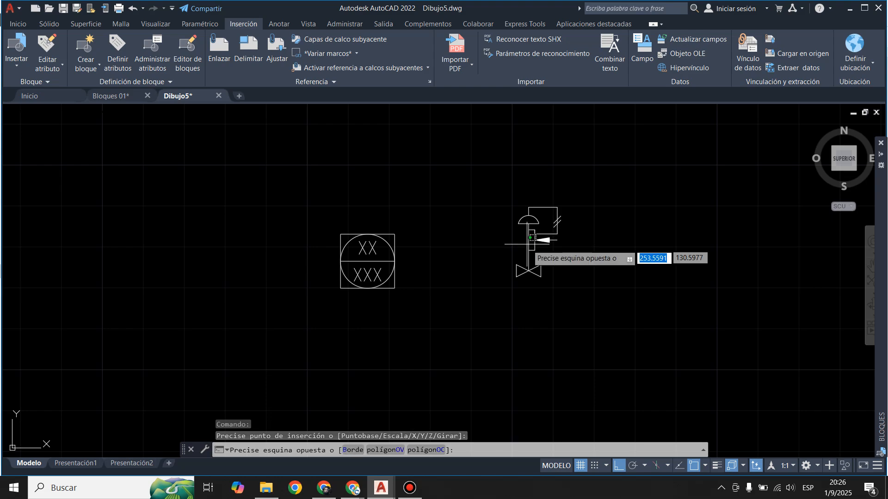
{"action": "left_click", "coordinate": [539, 268]}
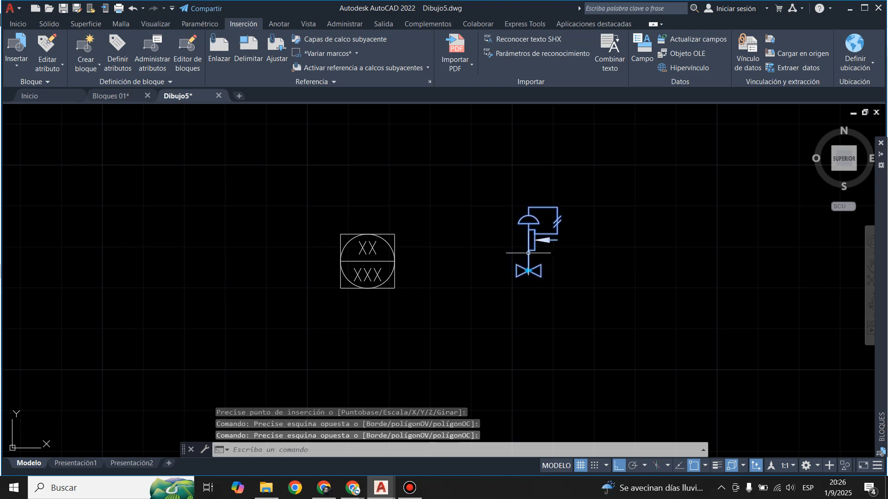
{"action": "double_click", "coordinate": [529, 271]}
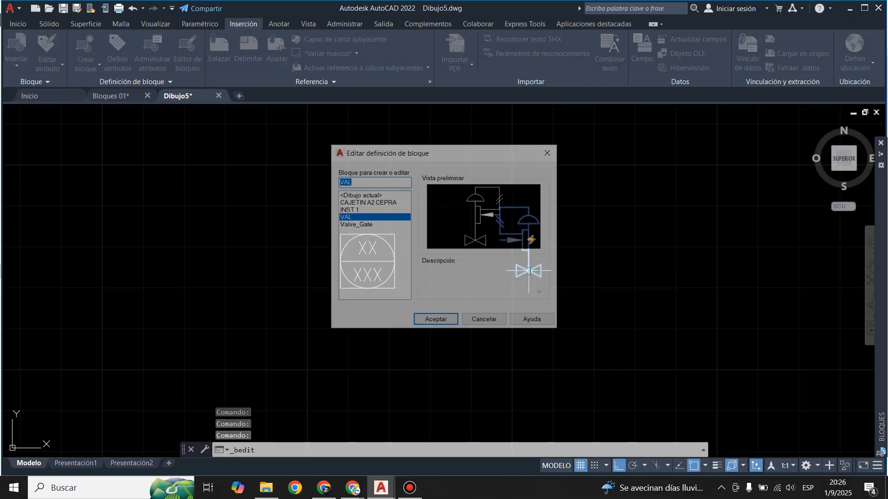
{"action": "left_click", "coordinate": [550, 152]}
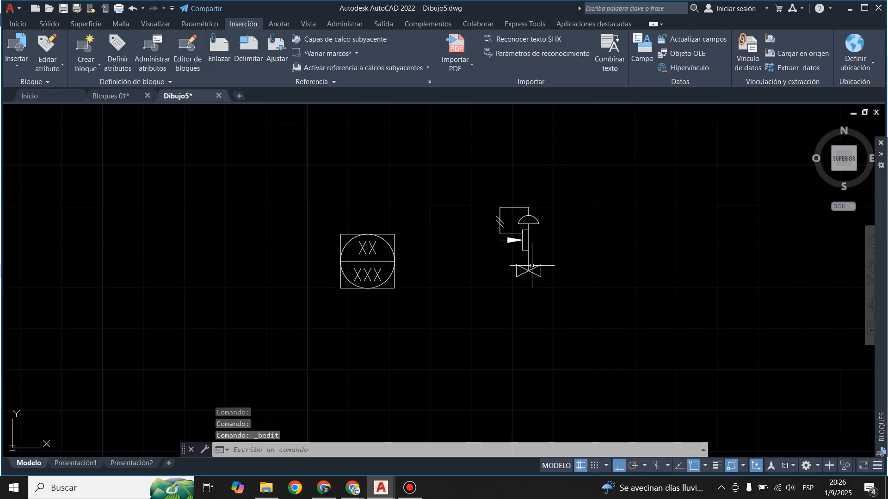
{"action": "left_click", "coordinate": [528, 270]}
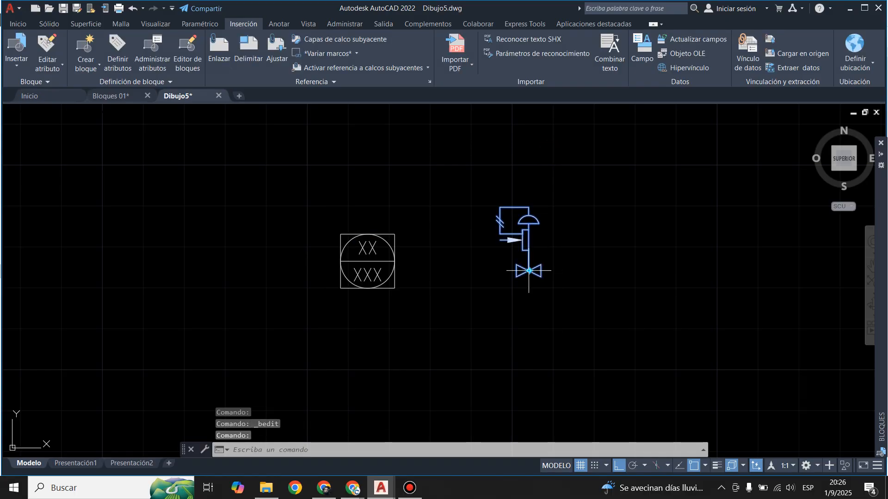
{"action": "left_click", "coordinate": [528, 271]}
{"action": "scroll", "coordinate": [560, 253], "scroll_direction": "up", "scroll_amount": 2}
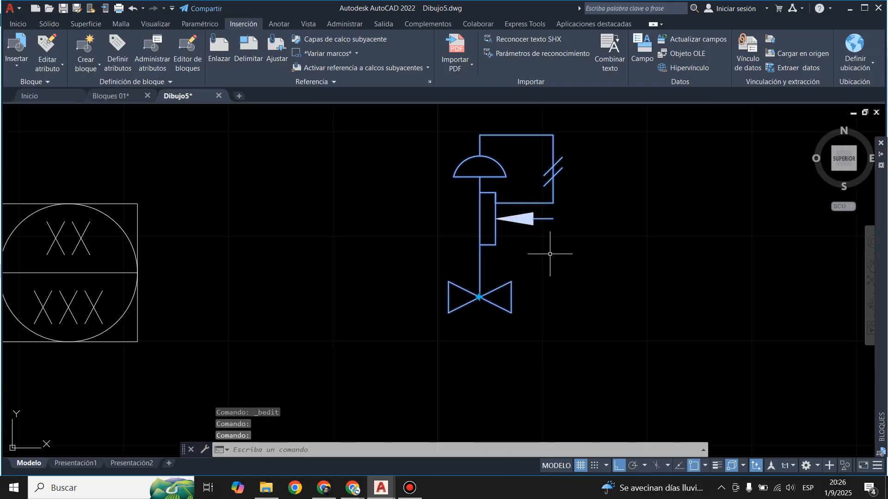
{"action": "scroll", "coordinate": [521, 273], "scroll_direction": "down", "scroll_amount": 2}
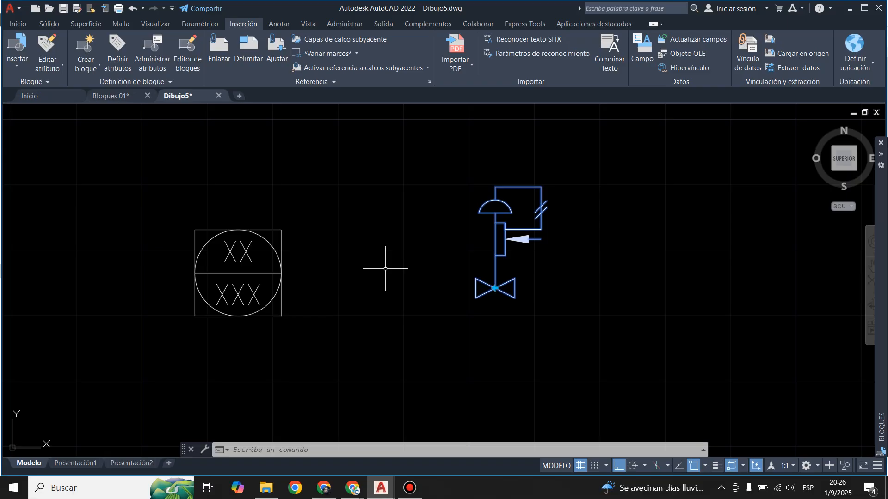
Insert the INTS CONTROL block between the instrument and valve blocks, keeping the attribute values FV and 130
{"action": "mouse_move", "coordinate": [880, 286]}
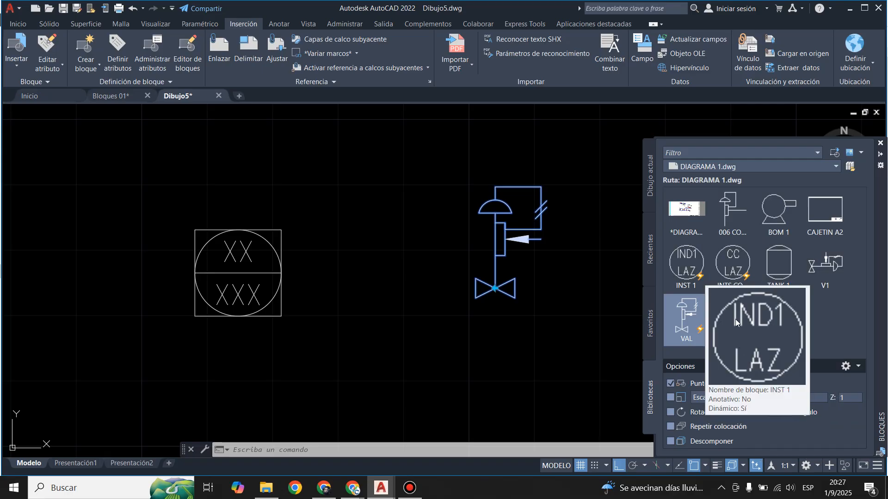
{"action": "left_click", "coordinate": [732, 263]}
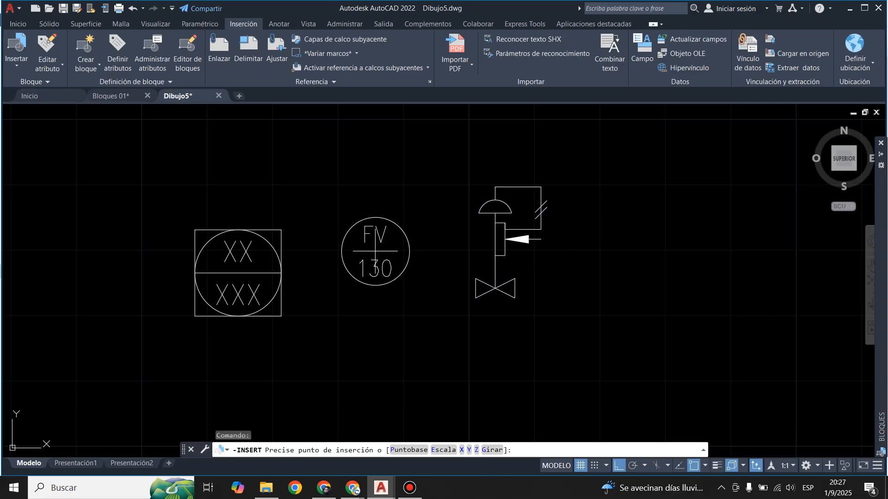
{"action": "left_click", "coordinate": [374, 251]}
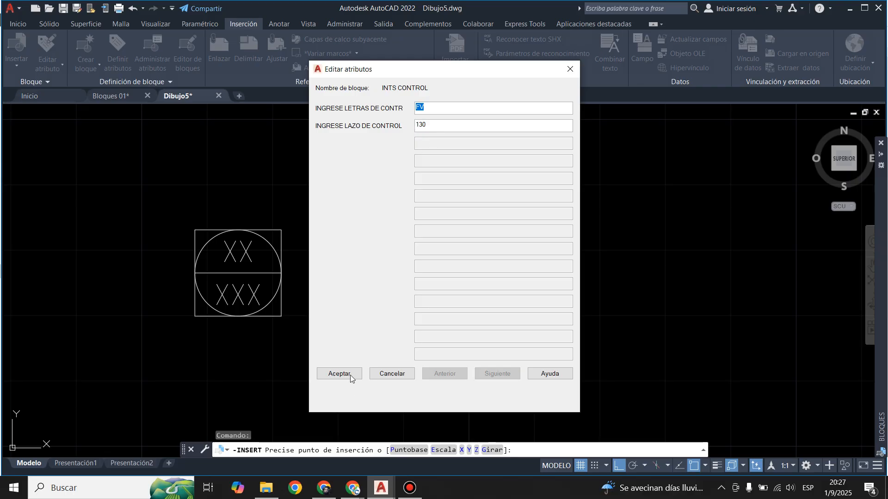
{"action": "left_click", "coordinate": [350, 375]}
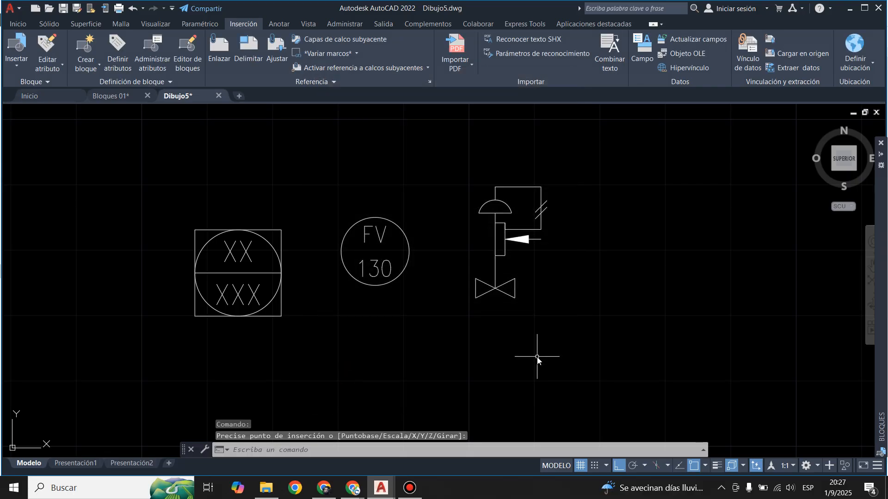
Close the block library and erase all three inserted blocks from the drawing
{"action": "mouse_move", "coordinate": [881, 241]}
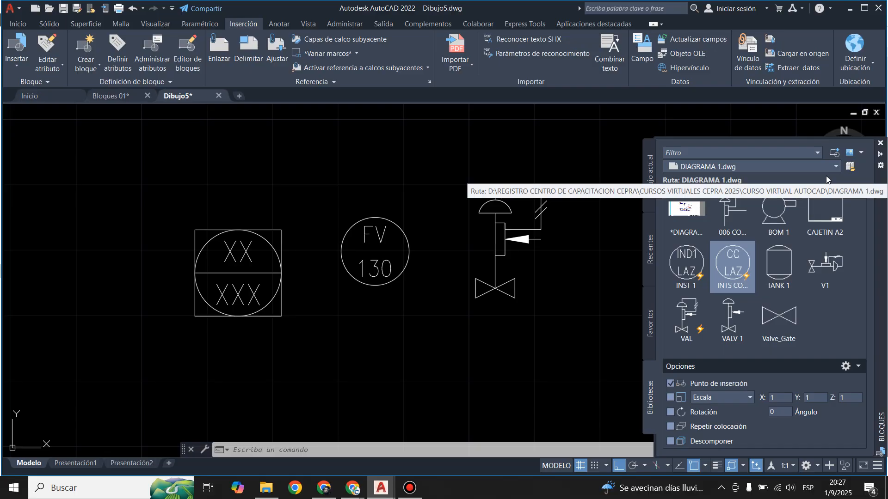
{"action": "left_click", "coordinate": [880, 143]}
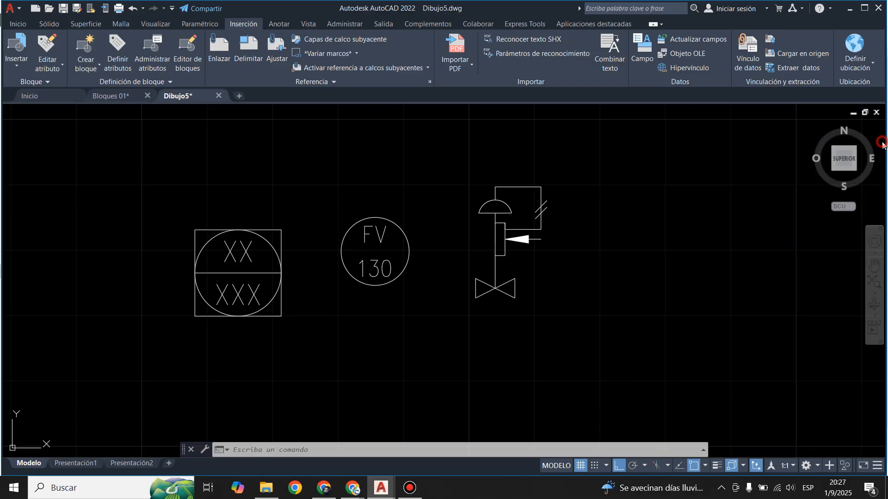
{"action": "scroll", "coordinate": [454, 309], "scroll_direction": "down", "scroll_amount": 4}
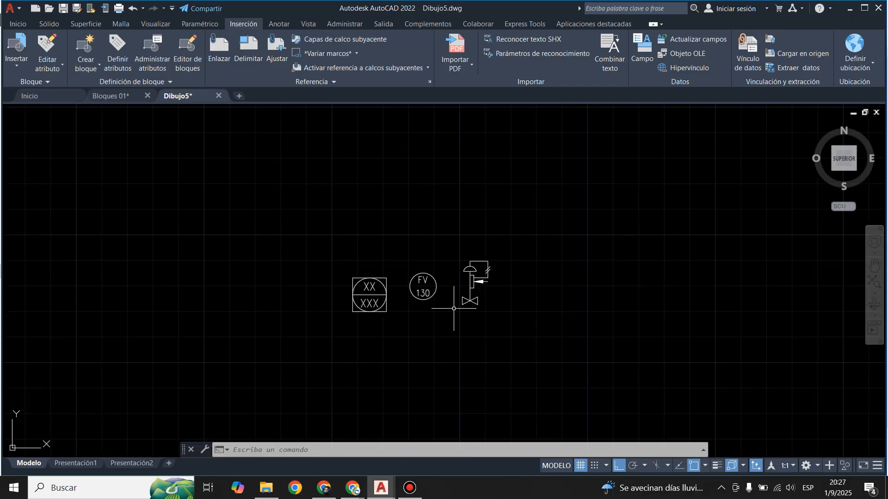
{"action": "left_click", "coordinate": [333, 222]}
{"action": "left_click", "coordinate": [637, 337]}
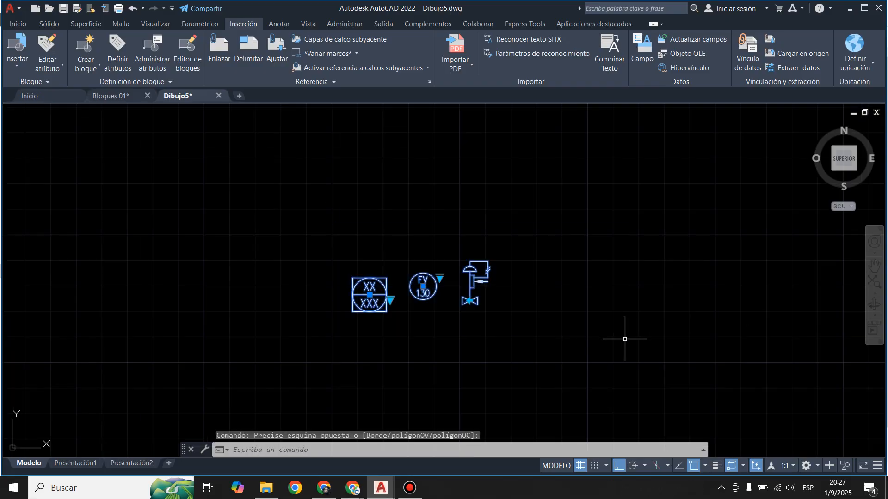
{"action": "key", "text": "Delete"}
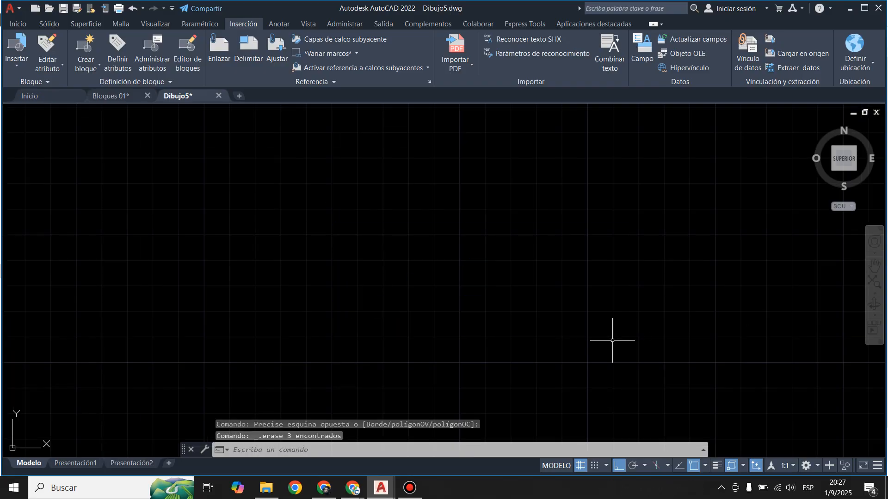
Copy the central group of furniture, figure and plant symbols from the Bloques 01 drawing to the clipboard
{"action": "left_click", "coordinate": [112, 97]}
{"action": "scroll", "coordinate": [422, 212], "scroll_direction": "down", "scroll_amount": 5}
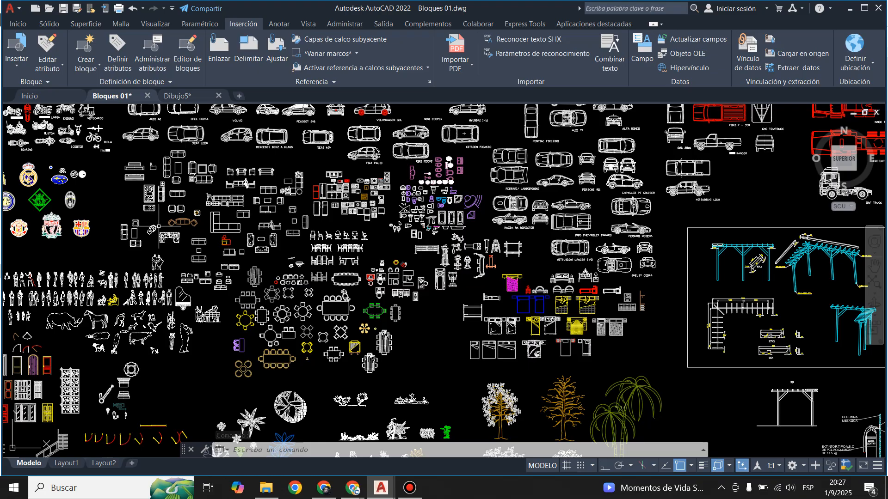
{"action": "left_click", "coordinate": [120, 219]}
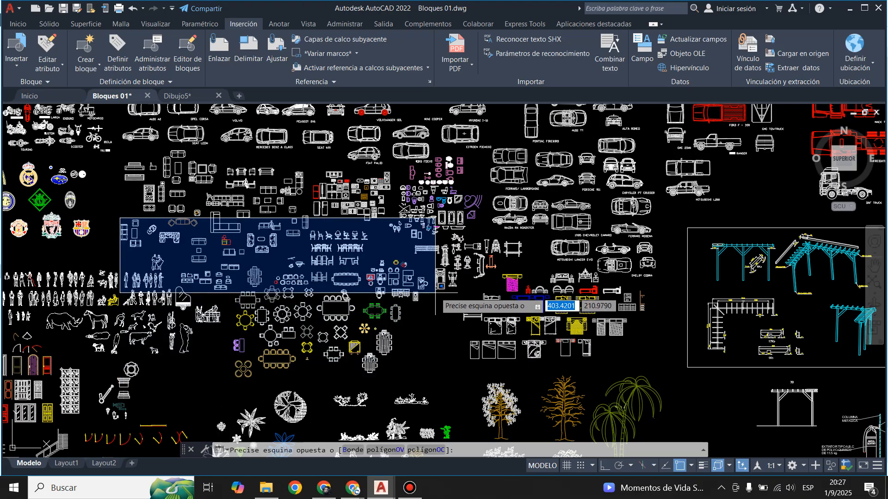
{"action": "scroll", "coordinate": [452, 377], "scroll_direction": "down", "scroll_amount": 2}
{"action": "scroll", "coordinate": [468, 374], "scroll_direction": "up", "scroll_amount": 5}
{"action": "scroll", "coordinate": [528, 345], "scroll_direction": "down", "scroll_amount": 6}
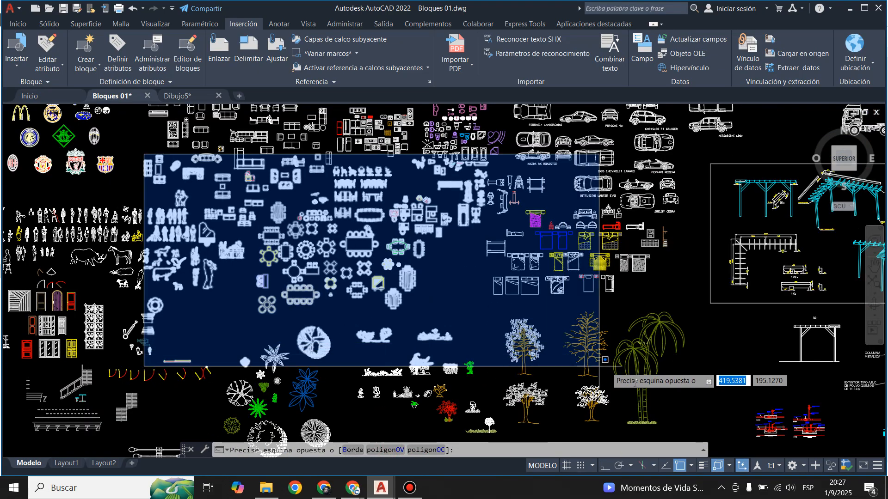
{"action": "scroll", "coordinate": [551, 403], "scroll_direction": "up", "scroll_amount": 4}
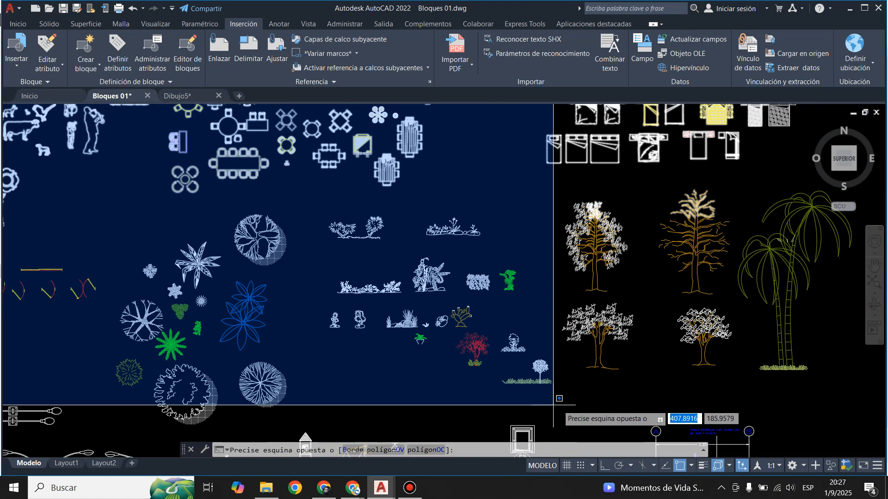
{"action": "left_click", "coordinate": [581, 422]}
{"action": "scroll", "coordinate": [491, 300], "scroll_direction": "down", "scroll_amount": 3}
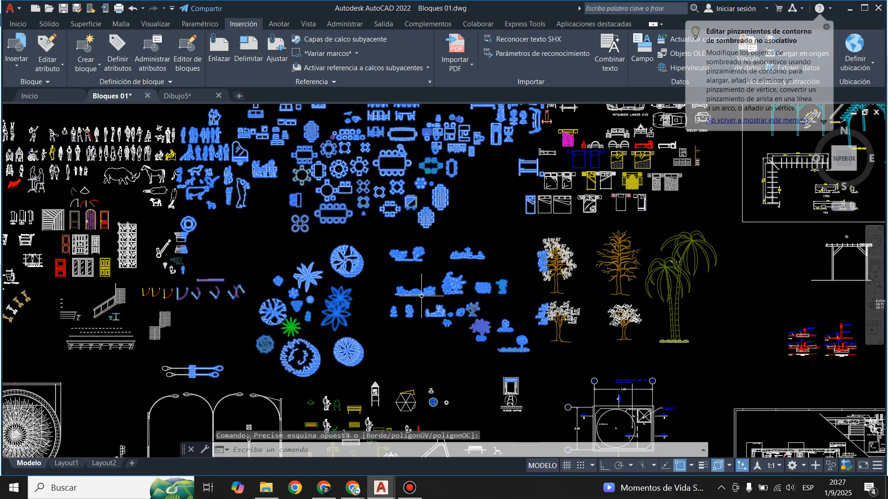
{"action": "scroll", "coordinate": [421, 319], "scroll_direction": "down", "scroll_amount": 3}
{"action": "scroll", "coordinate": [425, 249], "scroll_direction": "up", "scroll_amount": 3}
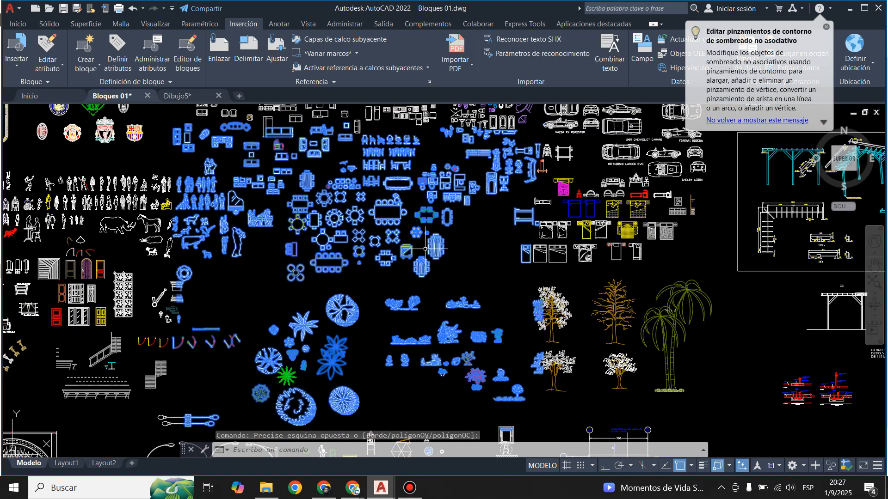
{"action": "key", "text": "ctrl+c"}
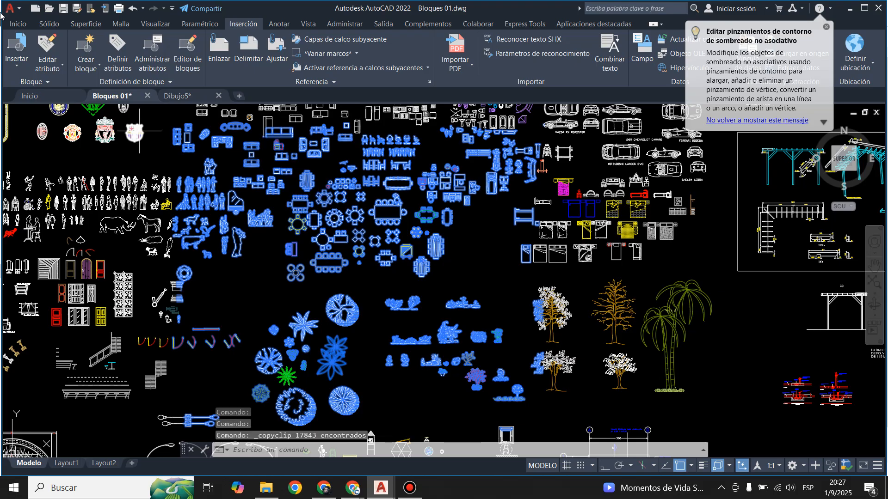
Paste the copied symbols into the Dibujo5 drawing, just above and to the right of the origin
{"action": "left_click", "coordinate": [190, 96]}
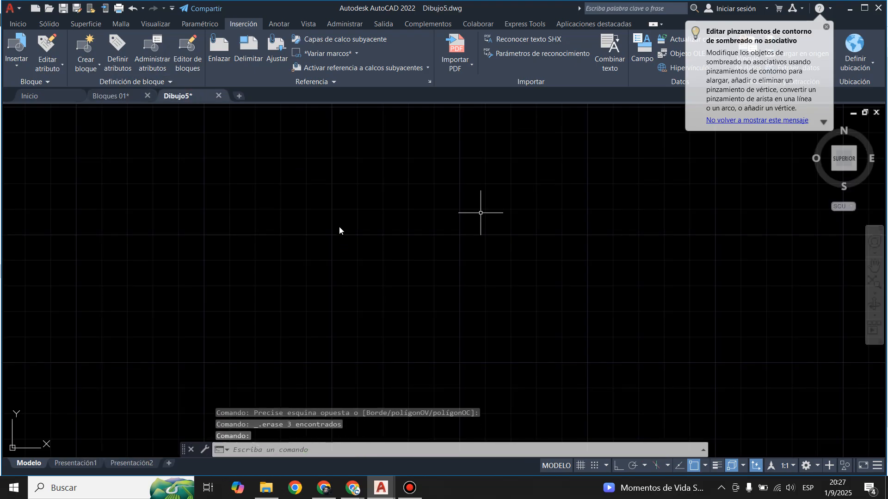
{"action": "scroll", "coordinate": [338, 245], "scroll_direction": "down", "scroll_amount": 3}
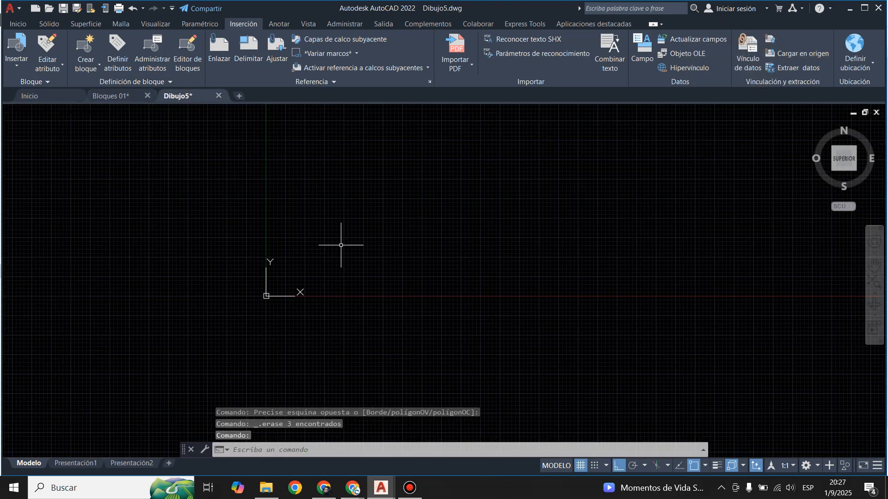
{"action": "key", "text": "ctrl+v"}
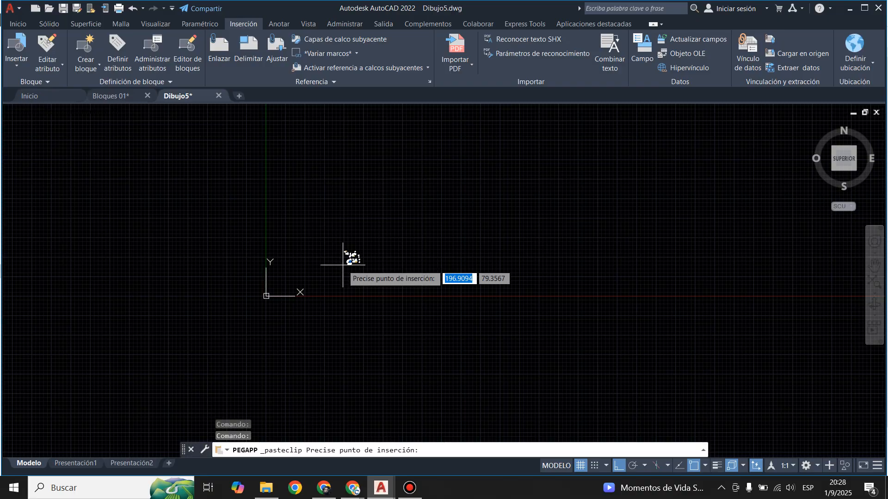
{"action": "left_click", "coordinate": [319, 267]}
{"action": "scroll", "coordinate": [357, 266], "scroll_direction": "up", "scroll_amount": 5}
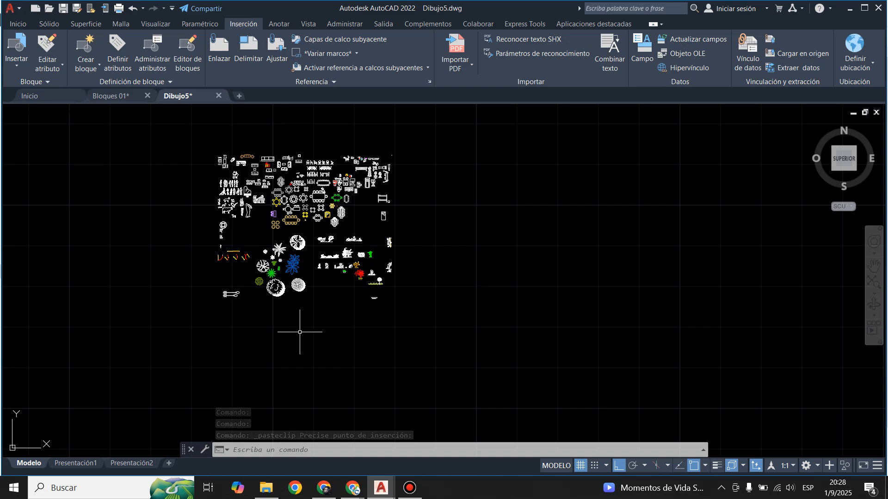
{"action": "scroll", "coordinate": [311, 298], "scroll_direction": "up", "scroll_amount": 4}
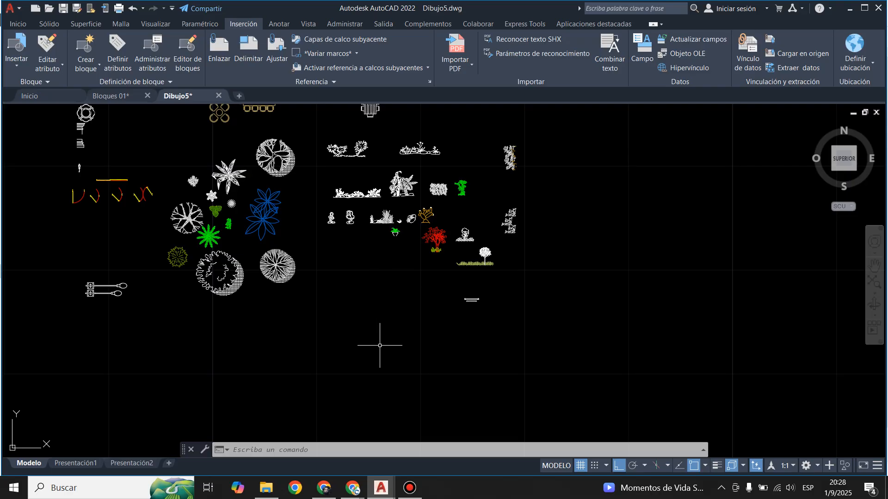
Review the list of layers that came into Dibujo5 with the pasted symbols, then close it and look over the symbols
{"action": "scroll", "coordinate": [378, 346], "scroll_direction": "down", "scroll_amount": 2}
{"action": "left_click", "coordinate": [19, 24]}
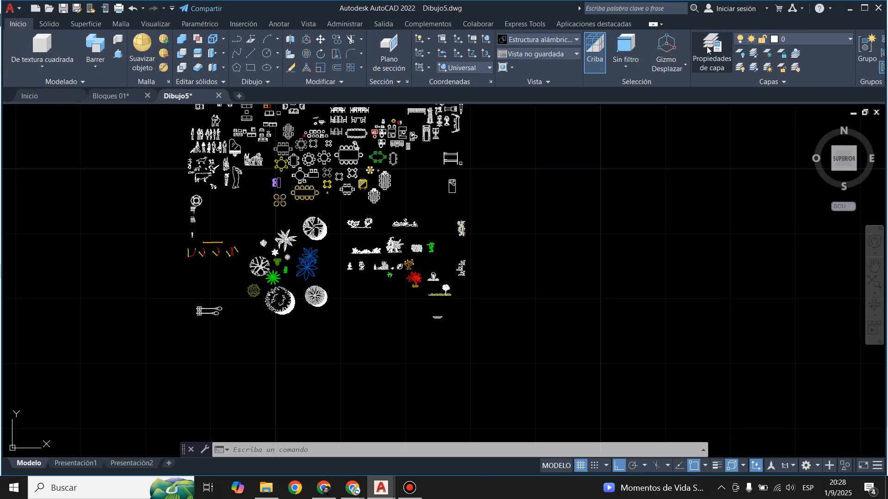
{"action": "left_click", "coordinate": [728, 66]}
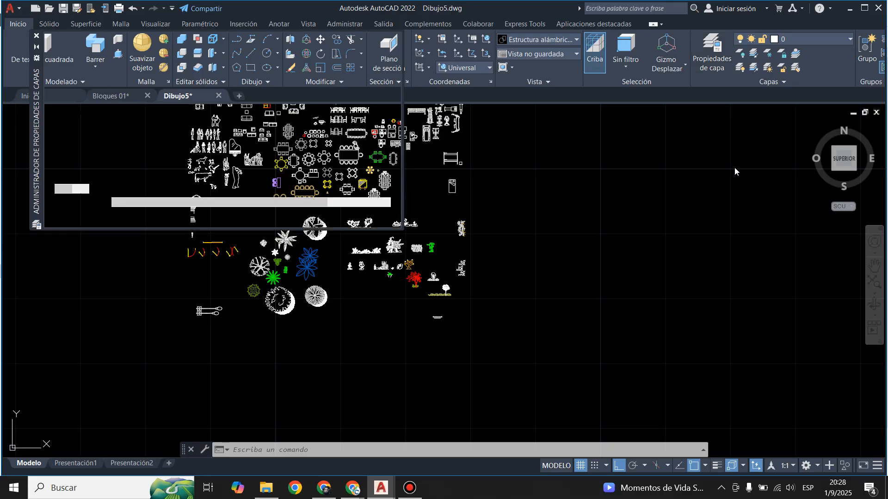
{"action": "scroll", "coordinate": [208, 154], "scroll_direction": "down", "scroll_amount": 9}
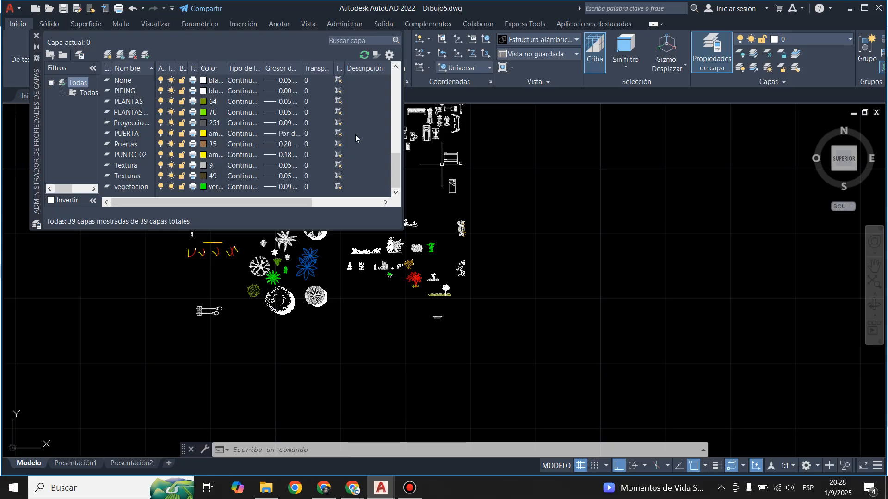
{"action": "scroll", "coordinate": [202, 171], "scroll_direction": "up", "scroll_amount": 9}
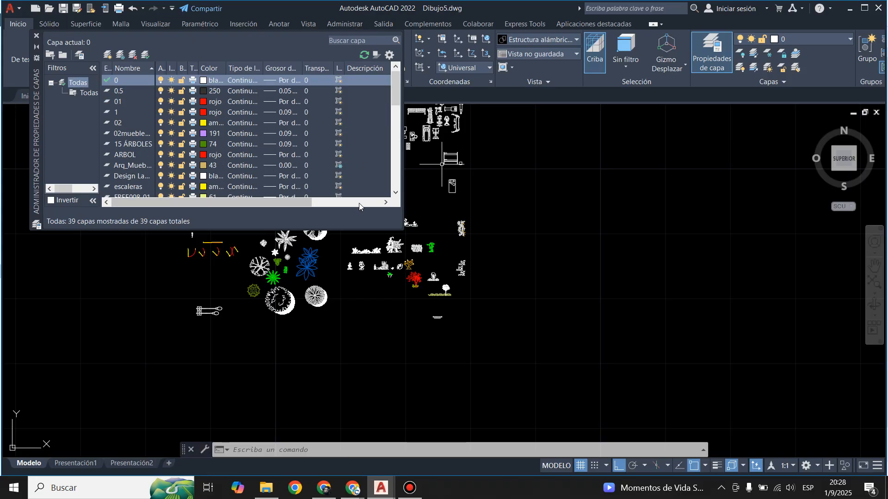
{"action": "left_click", "coordinate": [36, 35]}
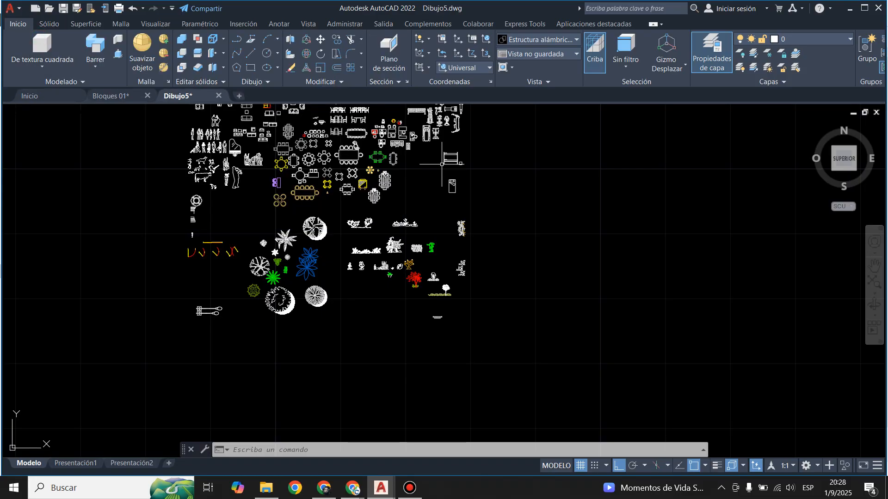
{"action": "scroll", "coordinate": [316, 219], "scroll_direction": "down", "scroll_amount": 3}
{"action": "scroll", "coordinate": [315, 219], "scroll_direction": "up", "scroll_amount": 5}
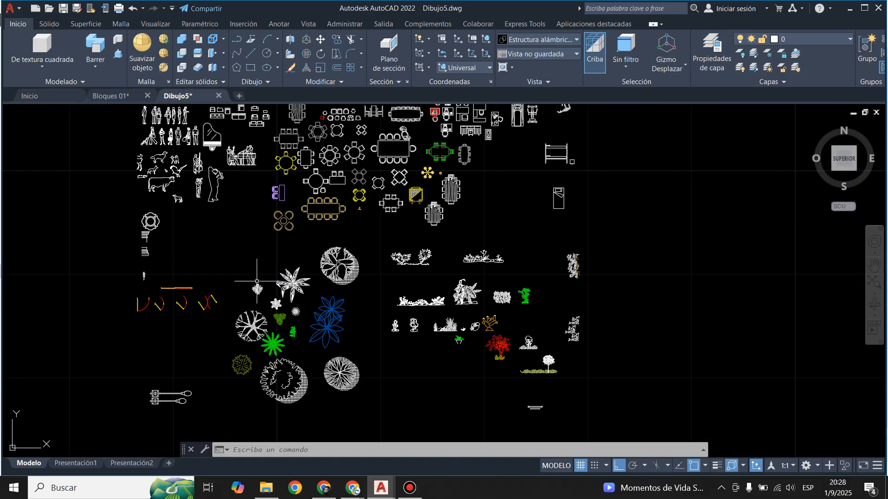
{"action": "scroll", "coordinate": [174, 304], "scroll_direction": "down", "scroll_amount": 2}
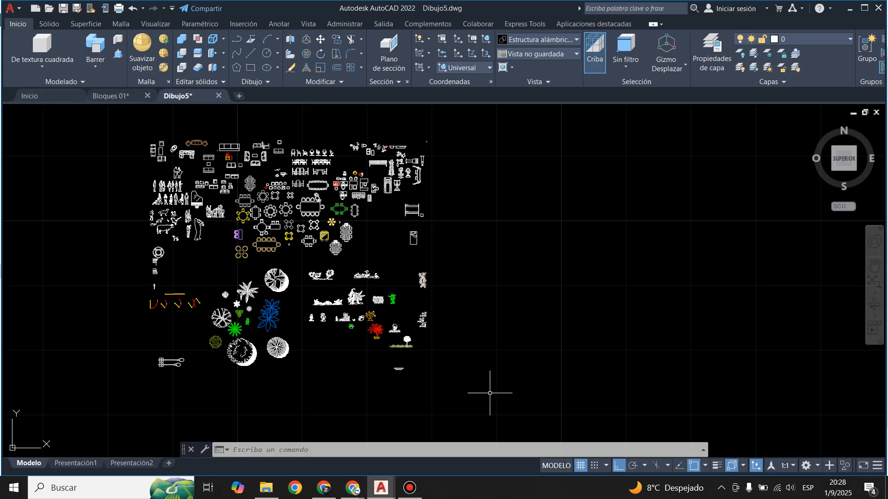
Start the layer translator (LAYTRANS) and create a new target layer named BLOQUES GENERALES with the default properties
{"action": "type", "text": "LAY"}
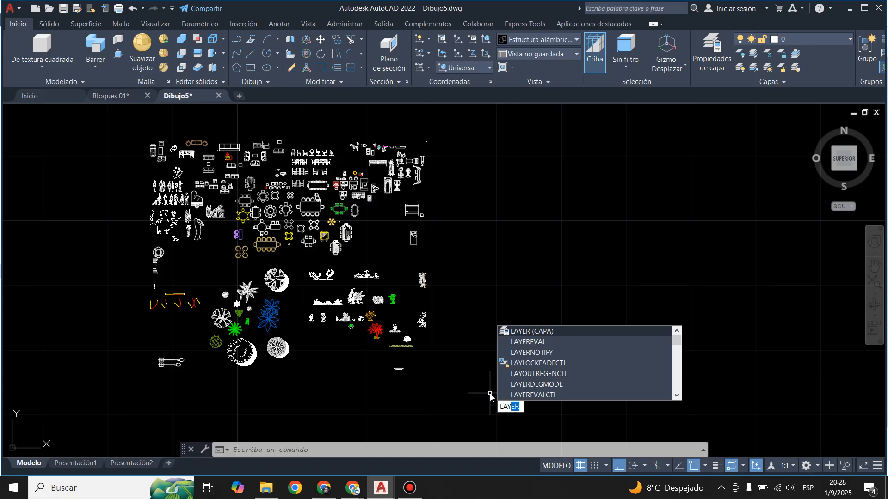
{"action": "type", "text": "TRANS"}
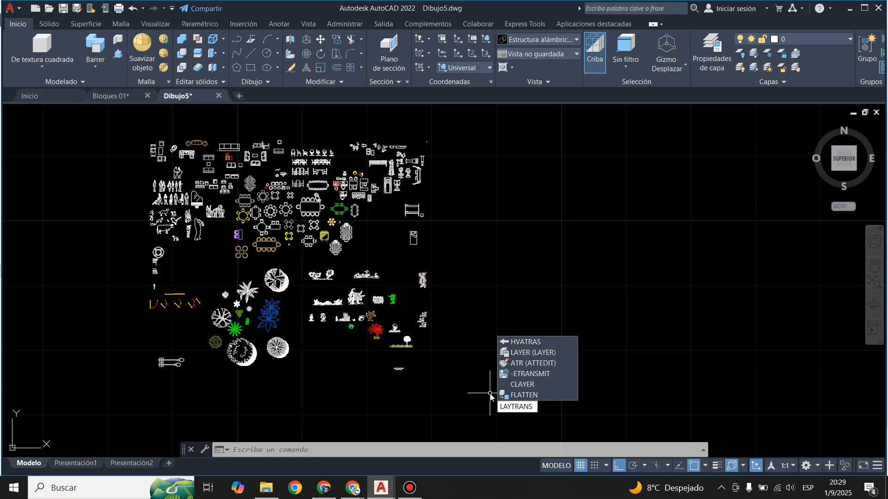
{"action": "key", "text": "Return"}
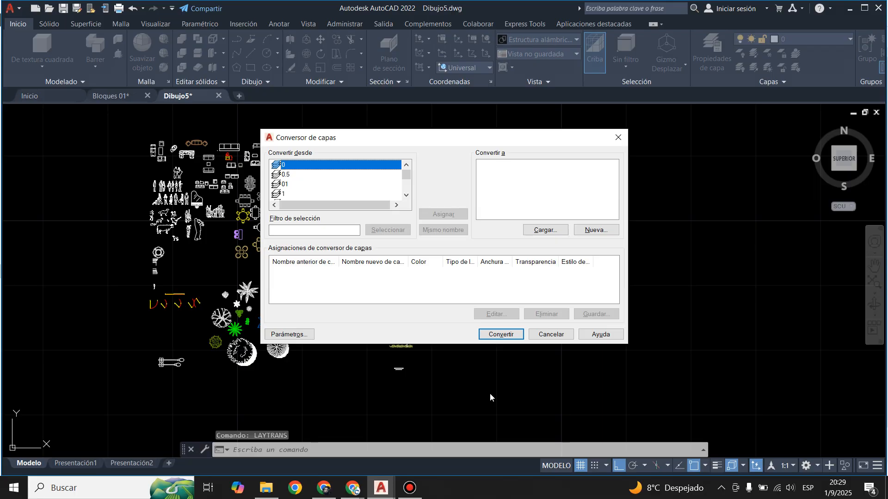
{"action": "left_click_drag", "start_coordinate": [431, 137], "coordinate": [533, 134]}
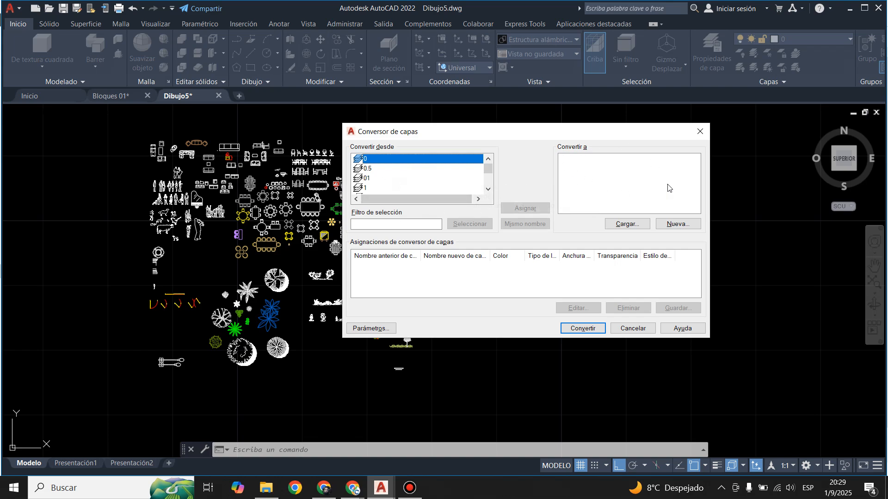
{"action": "left_click", "coordinate": [673, 224]}
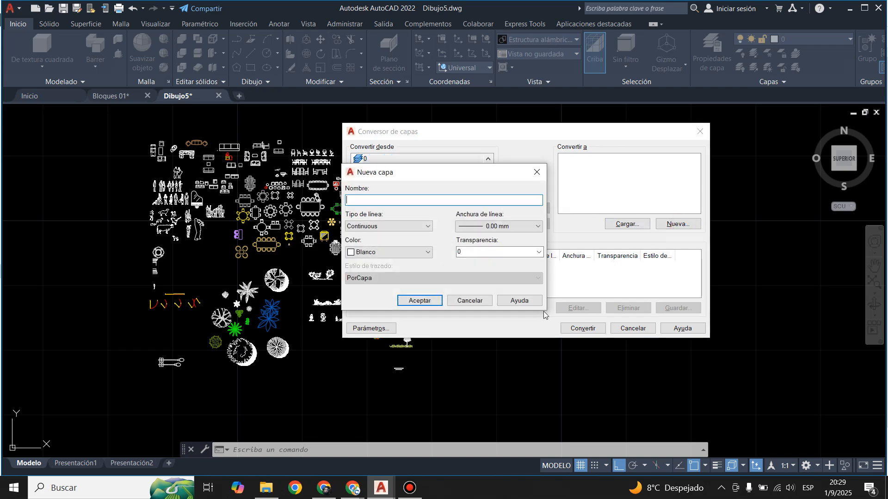
{"action": "type", "text": "BLOQUES GENERALES"}
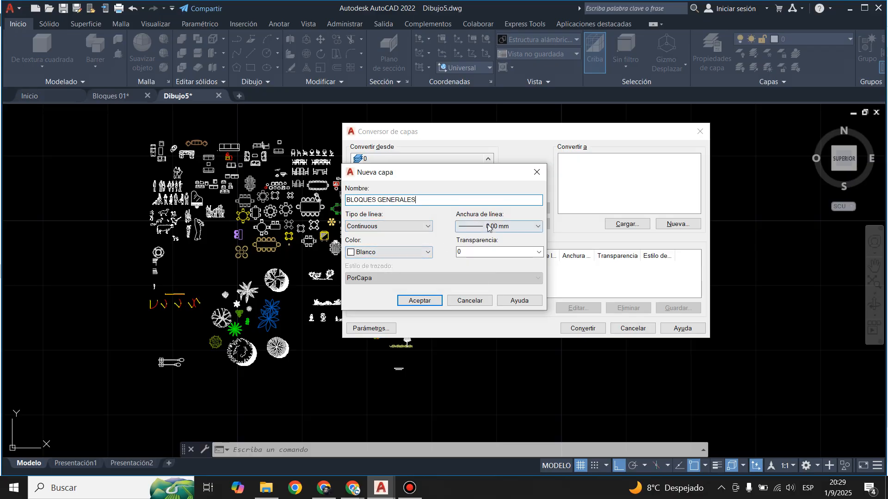
{"action": "left_click", "coordinate": [417, 300]}
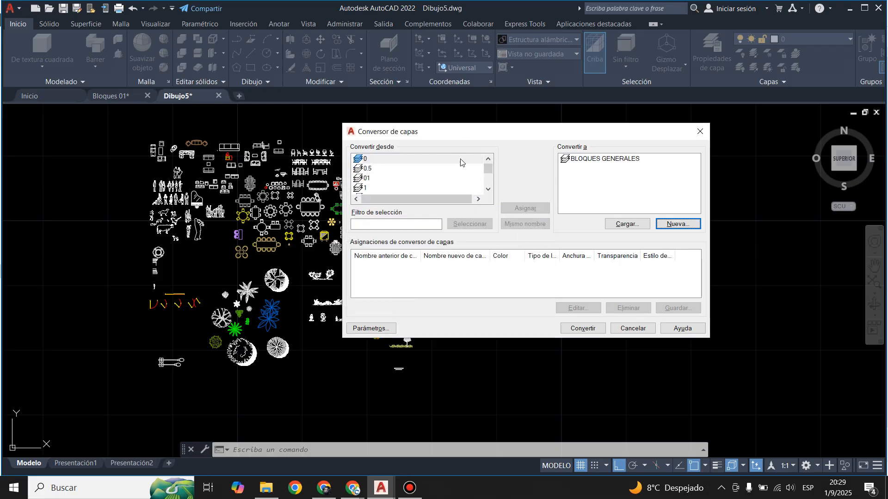
Select vegetacion, Texturas, Textura, PUNTO-02 and Puertas as source layers to translate from
{"action": "left_click_drag", "start_coordinate": [488, 170], "coordinate": [493, 197]}
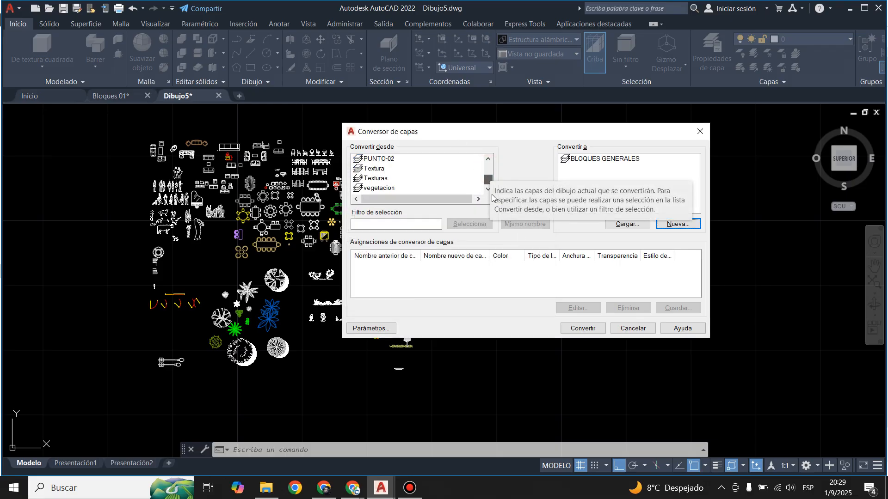
{"action": "left_click", "coordinate": [391, 187]}
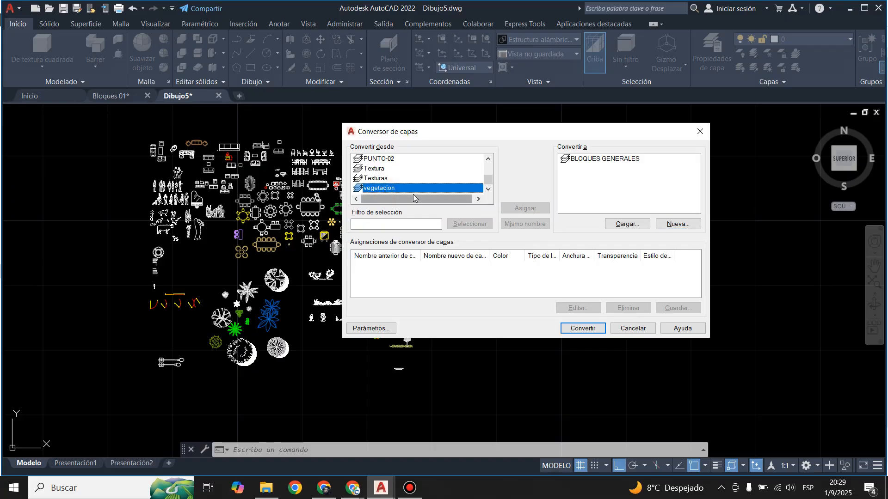
{"action": "left_click", "coordinate": [389, 180], "text": "ctrl"}
{"action": "left_click", "coordinate": [386, 170], "text": "ctrl"}
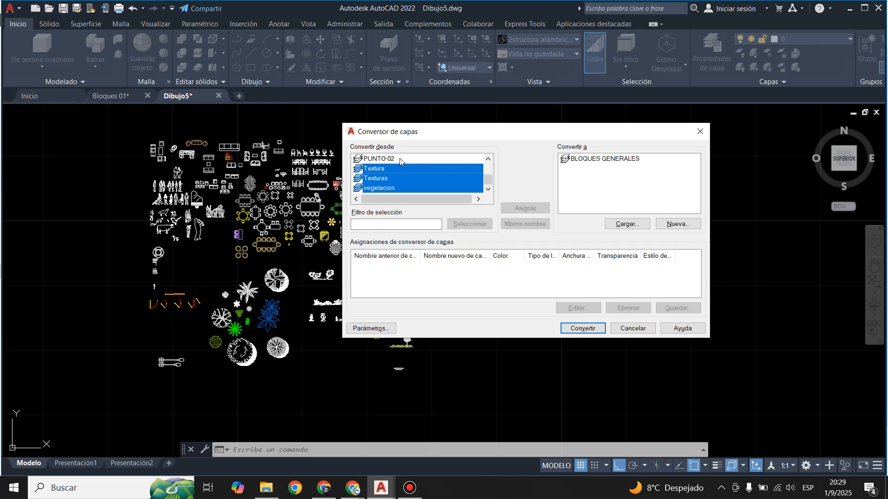
{"action": "left_click", "coordinate": [400, 159], "text": "ctrl"}
{"action": "left_click_drag", "start_coordinate": [489, 178], "coordinate": [490, 180]}
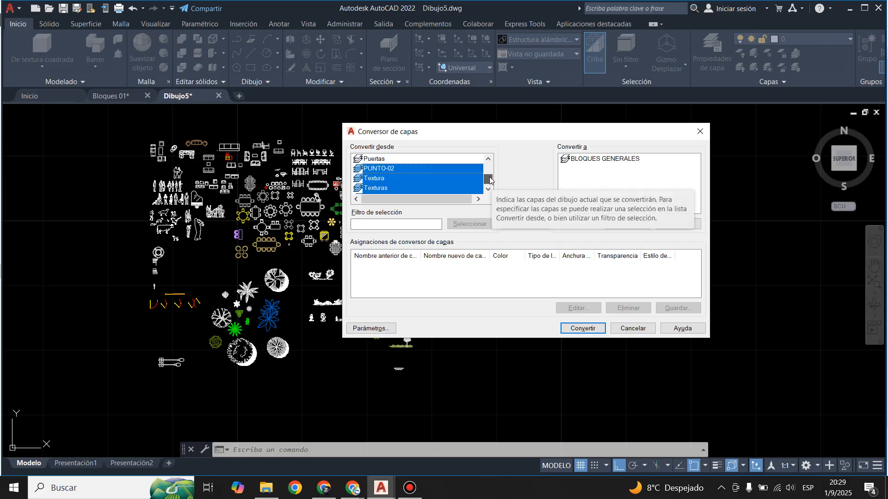
{"action": "left_click", "coordinate": [386, 159], "text": "ctrl"}
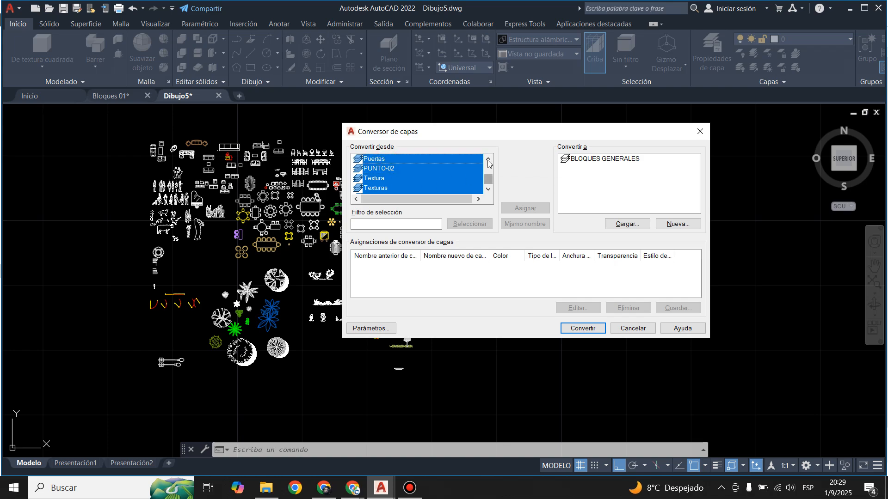
Add PUERTA, Proyecciones, PLANTAS Y JARDIN and PLANTAS to the selection of source layers
{"action": "left_click", "coordinate": [489, 163]}
{"action": "left_click", "coordinate": [489, 163]}
{"action": "left_click", "coordinate": [402, 169], "text": "ctrl"}
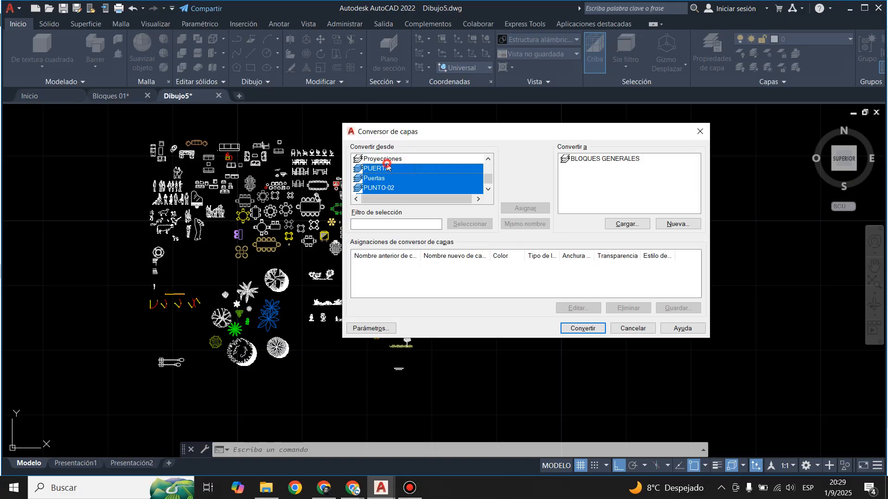
{"action": "left_click", "coordinate": [472, 160], "text": "ctrl"}
{"action": "left_click", "coordinate": [488, 159]}
{"action": "left_click", "coordinate": [488, 159]}
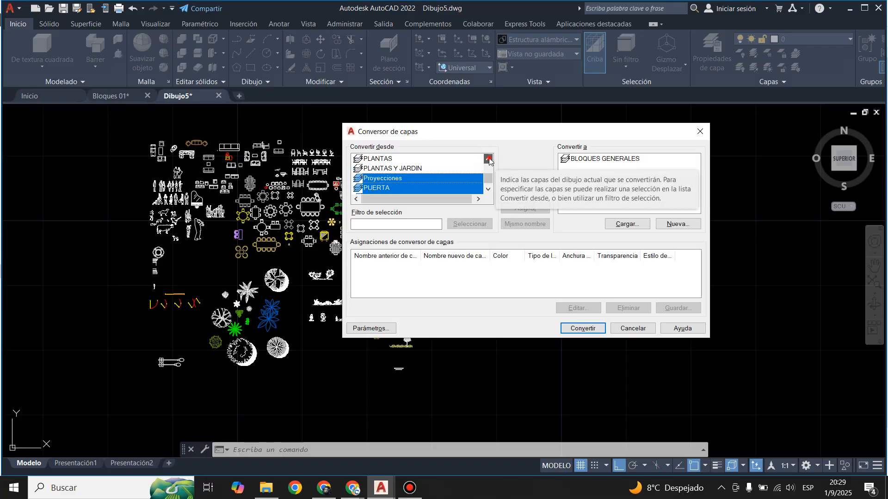
{"action": "left_click", "coordinate": [399, 170], "text": "ctrl"}
{"action": "left_click", "coordinate": [384, 158], "text": "ctrl"}
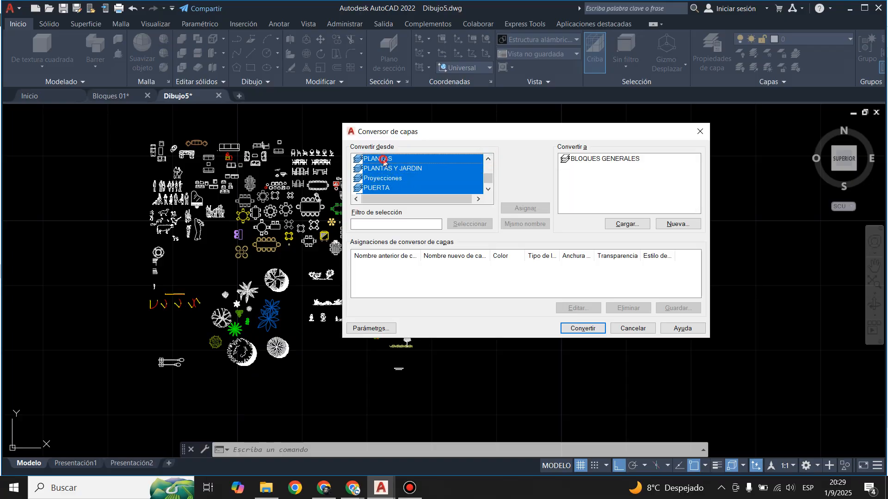
Extend the source layer selection with PIPING, None, MURO, MUEBLES and MUEB
{"action": "left_click", "coordinate": [489, 159]}
{"action": "left_click", "coordinate": [488, 159]}
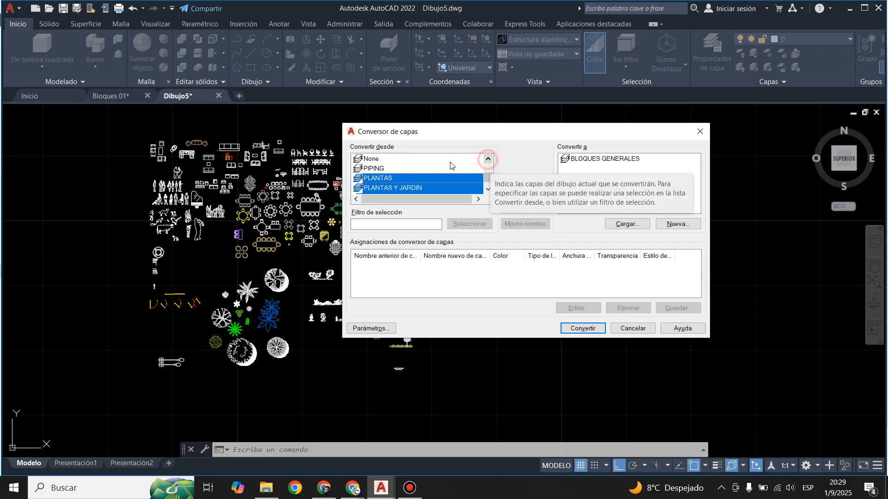
{"action": "left_click", "coordinate": [377, 169], "text": "ctrl"}
{"action": "left_click", "coordinate": [375, 159], "text": "ctrl"}
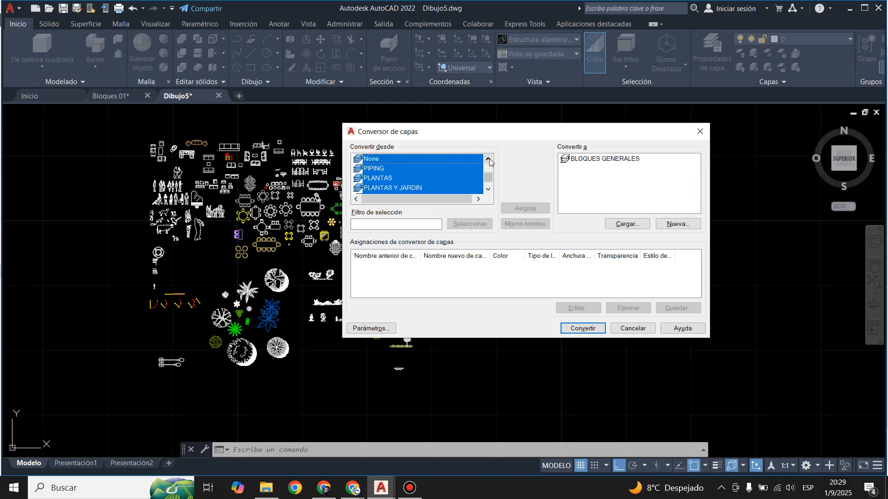
{"action": "left_click", "coordinate": [489, 159]}
{"action": "left_click", "coordinate": [489, 159]}
{"action": "left_click", "coordinate": [488, 159]}
{"action": "left_click", "coordinate": [375, 178], "text": "ctrl"}
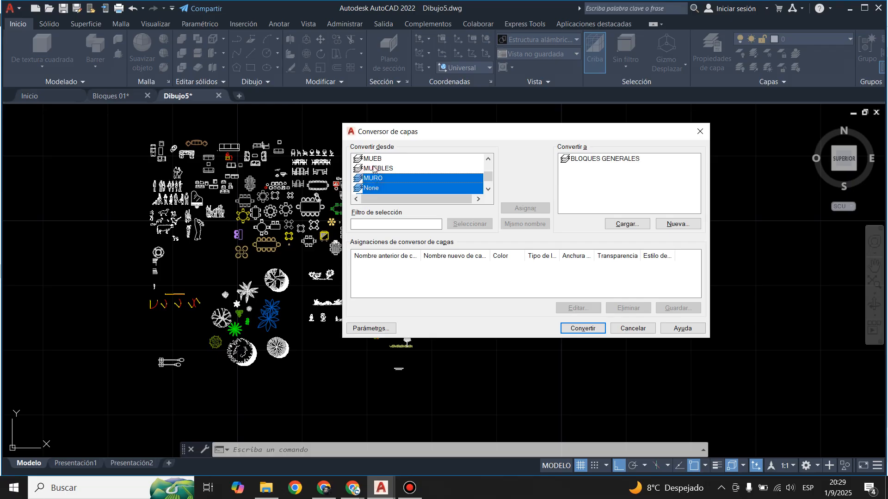
{"action": "left_click", "coordinate": [373, 168], "text": "ctrl"}
{"action": "left_click", "coordinate": [370, 159], "text": "ctrl"}
Add mobiliario to the selected source layers, leaving MRG EXT and MRG CAJ out of the selection
{"action": "left_click", "coordinate": [488, 159]}
{"action": "left_click", "coordinate": [488, 159]}
{"action": "left_click", "coordinate": [488, 159]}
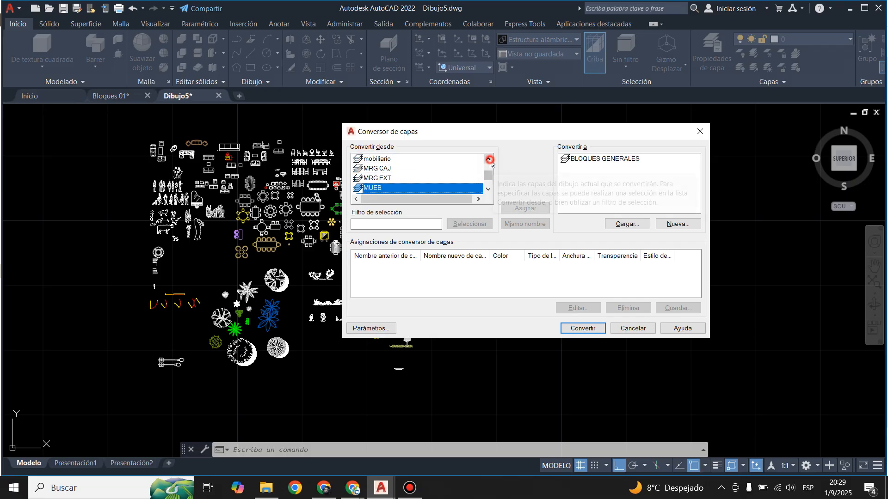
{"action": "left_click", "coordinate": [387, 178], "text": "ctrl"}
{"action": "left_click", "coordinate": [387, 168], "text": "ctrl"}
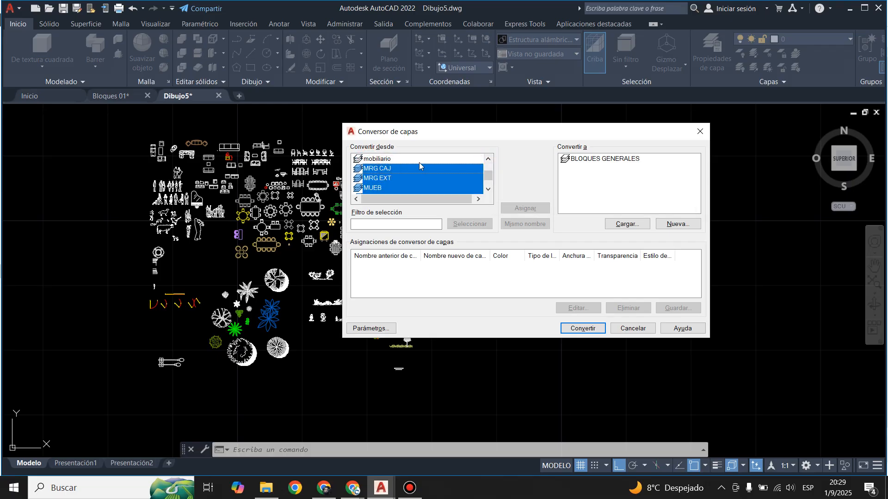
{"action": "left_click", "coordinate": [380, 180], "text": "ctrl"}
{"action": "left_click", "coordinate": [394, 170], "text": "ctrl"}
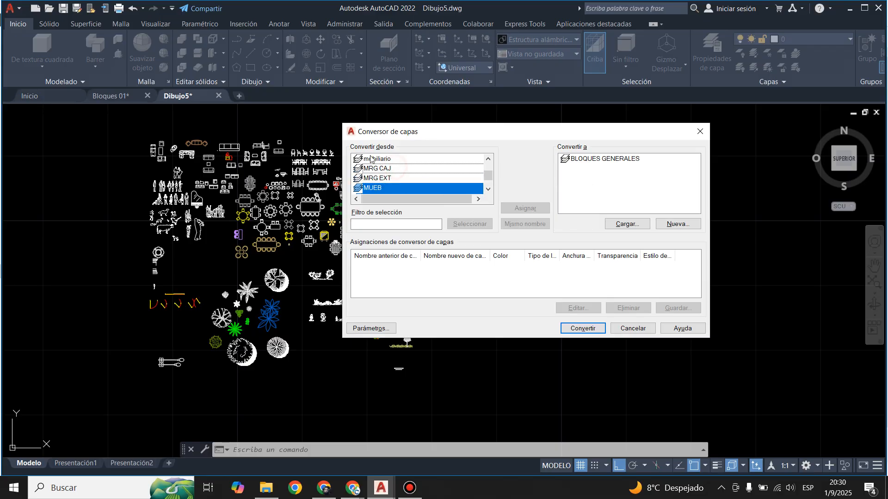
{"action": "left_click", "coordinate": [378, 159], "text": "ctrl"}
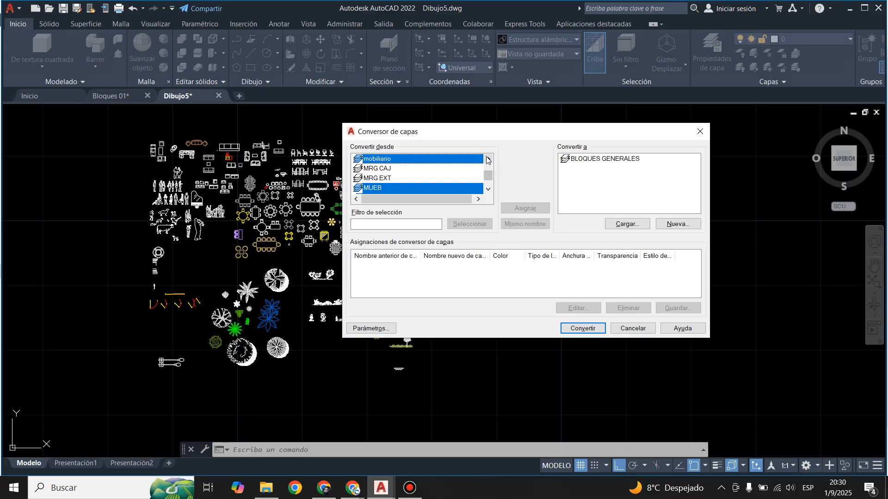
Include the linea-texto, JARDIN and fur layers in the source layer selection
{"action": "left_click", "coordinate": [487, 159]}
{"action": "left_click", "coordinate": [488, 158]}
{"action": "left_click", "coordinate": [488, 159]}
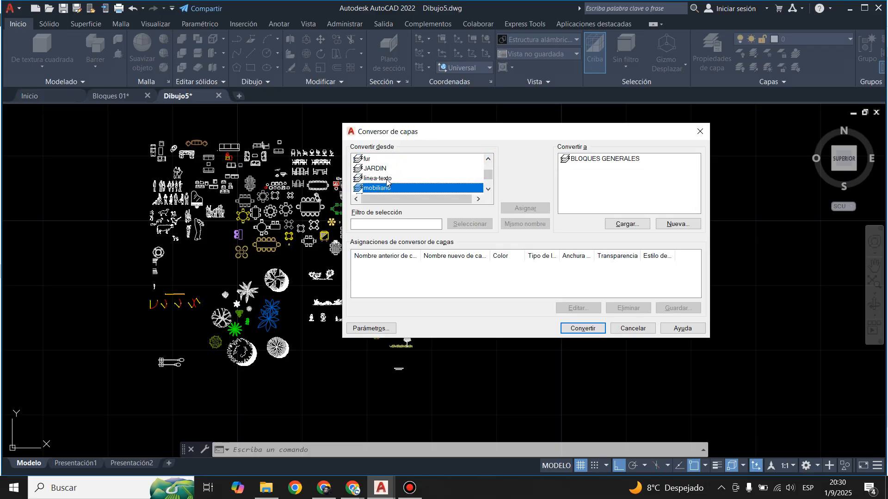
{"action": "left_click", "coordinate": [387, 178], "text": "ctrl"}
{"action": "left_click", "coordinate": [375, 168], "text": "ctrl"}
{"action": "left_click", "coordinate": [372, 158], "text": "ctrl"}
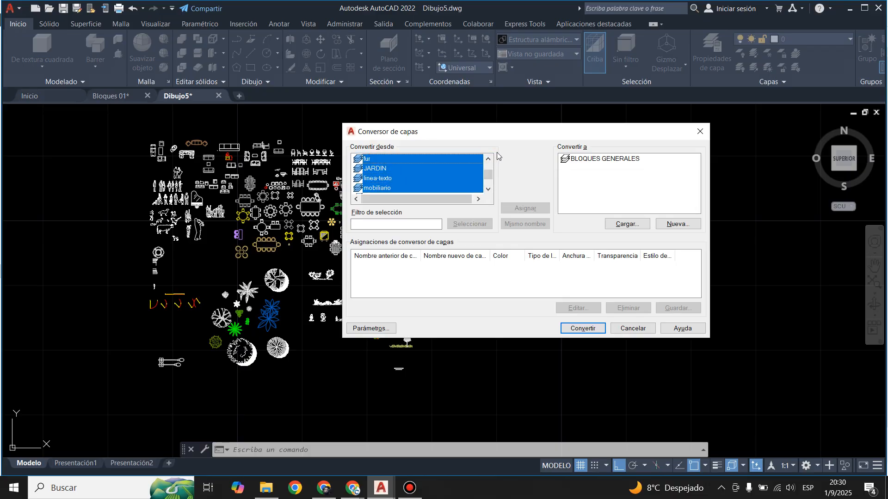
Add the layers FREE008-09 through FREE008-03 to the source layer selection
{"action": "scroll", "coordinate": [394, 185], "scroll_direction": "up", "scroll_amount": 2}
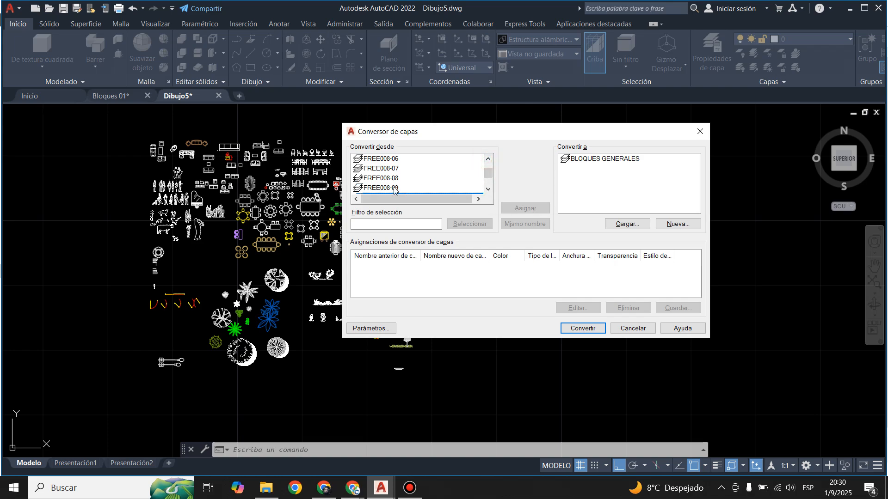
{"action": "left_click_drag", "start_coordinate": [395, 189], "coordinate": [478, 157]}
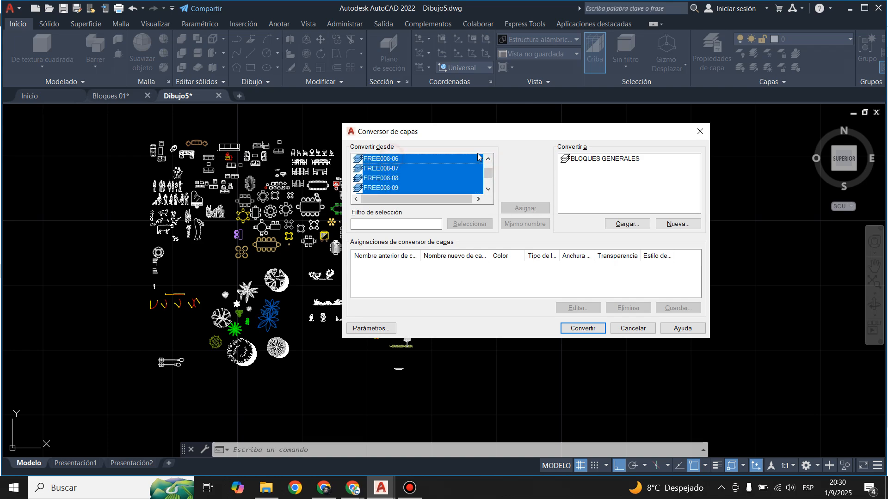
{"action": "left_click", "coordinate": [487, 158]}
{"action": "left_click", "coordinate": [487, 158]}
{"action": "left_click", "coordinate": [487, 158]}
{"action": "left_click", "coordinate": [394, 178], "text": "ctrl"}
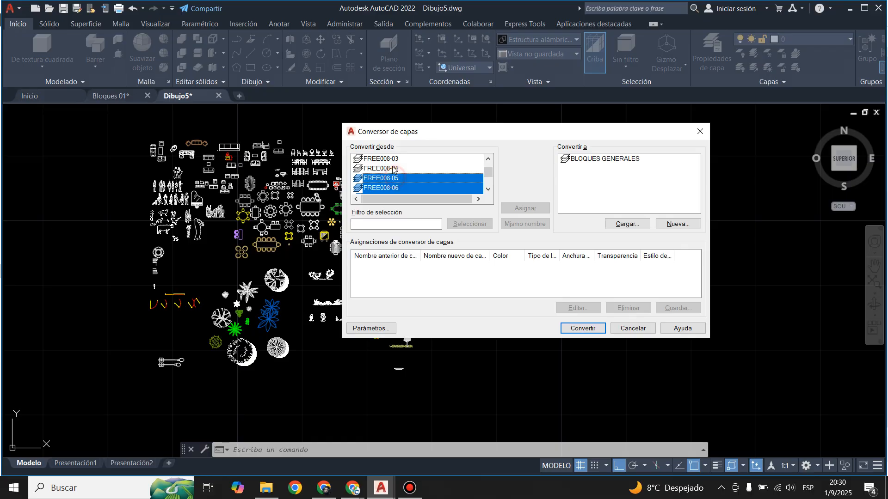
{"action": "left_click", "coordinate": [392, 168], "text": "ctrl"}
{"action": "left_click", "coordinate": [392, 158], "text": "ctrl"}
Extend the source layer selection with FREE008-01, Design Layer-1 and escaleras
{"action": "left_click", "coordinate": [488, 158]}
{"action": "left_click", "coordinate": [488, 158]}
{"action": "left_click", "coordinate": [488, 158]}
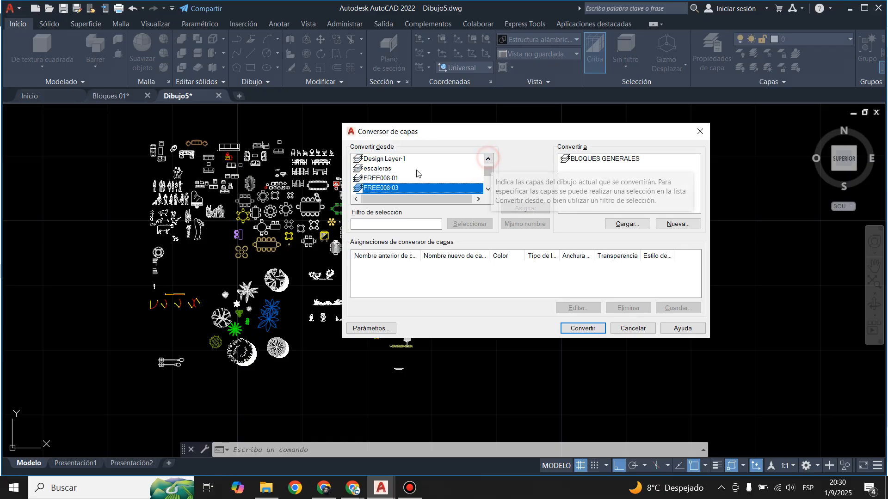
{"action": "left_click", "coordinate": [395, 178], "text": "ctrl"}
{"action": "left_click", "coordinate": [398, 159], "text": "ctrl"}
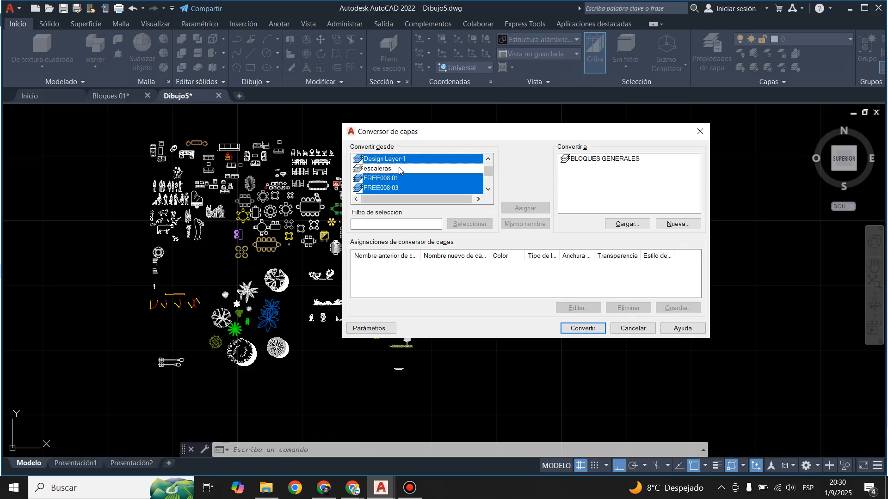
{"action": "left_click", "coordinate": [399, 168], "text": "ctrl"}
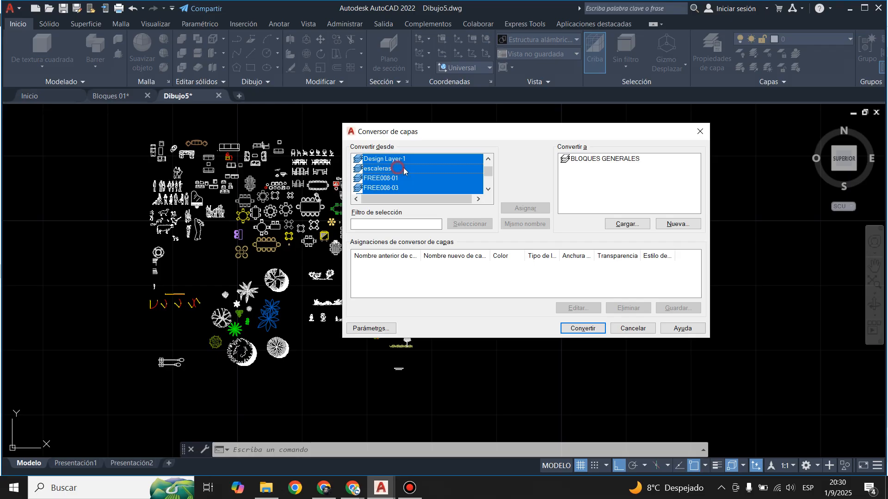
Include the Arq_Muebles, ARBOL and 15 ÁRBOLES layers in the source selection
{"action": "left_click", "coordinate": [488, 160]}
{"action": "left_click", "coordinate": [488, 160]}
{"action": "left_click", "coordinate": [488, 160]}
{"action": "left_click", "coordinate": [378, 178], "text": "ctrl"}
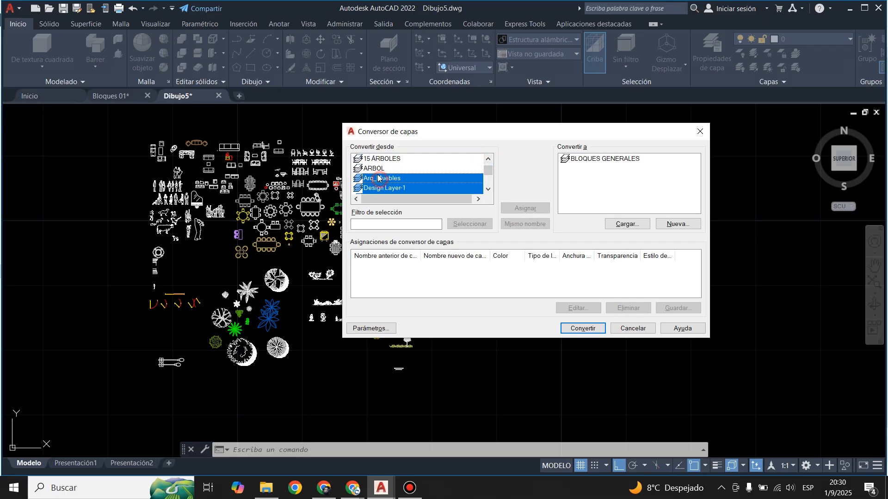
{"action": "left_click", "coordinate": [378, 169], "text": "ctrl"}
{"action": "left_click", "coordinate": [381, 161], "text": "ctrl"}
Complete the source layer selection with 02mueblesmovil, 02, 1, 01, 0.5 and 0
{"action": "left_click", "coordinate": [487, 159]}
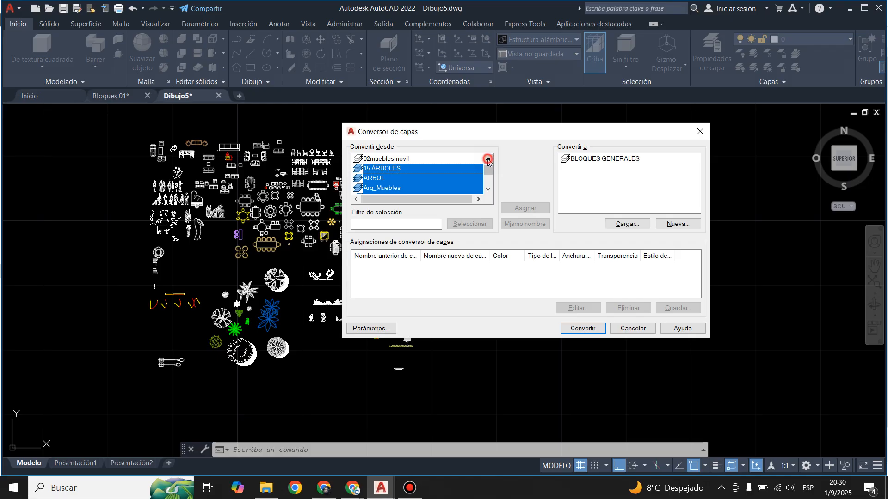
{"action": "left_click", "coordinate": [488, 159]}
{"action": "left_click", "coordinate": [488, 159]}
{"action": "left_click", "coordinate": [377, 178], "text": "ctrl"}
{"action": "left_click", "coordinate": [376, 168], "text": "ctrl"}
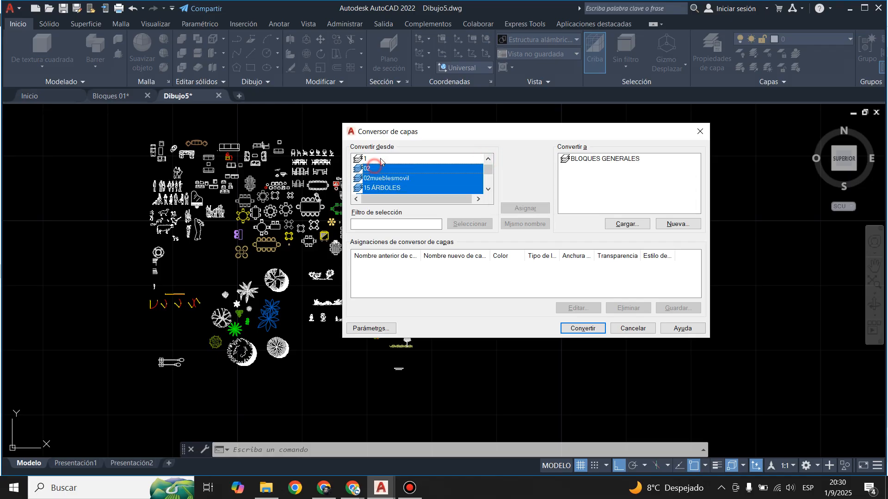
{"action": "left_click", "coordinate": [379, 159], "text": "ctrl"}
{"action": "left_click", "coordinate": [488, 159]}
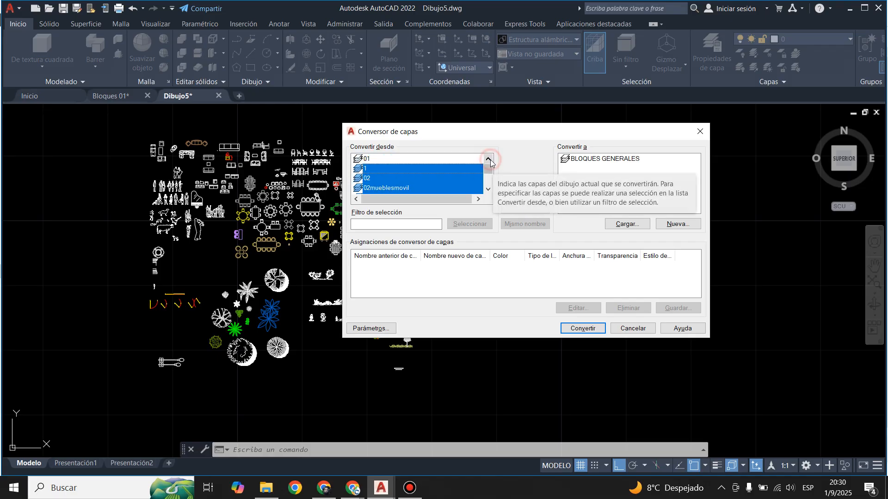
{"action": "left_click", "coordinate": [368, 161], "text": "ctrl"}
{"action": "left_click", "coordinate": [488, 159]}
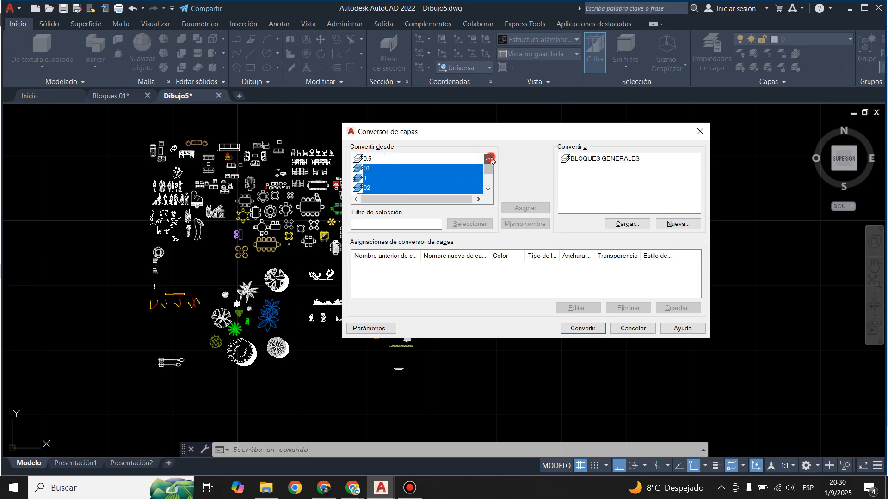
{"action": "left_click", "coordinate": [368, 160], "text": "ctrl"}
{"action": "left_click", "coordinate": [488, 159]}
{"action": "left_click", "coordinate": [370, 159], "text": "ctrl"}
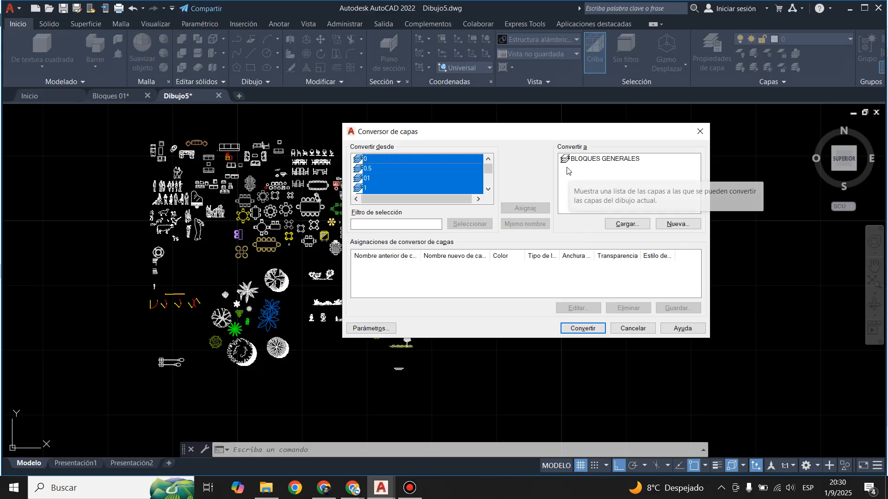
Assign all the selected source layers to BLOQUES GENERALES and review the resulting mapping list
{"action": "left_click", "coordinate": [596, 160]}
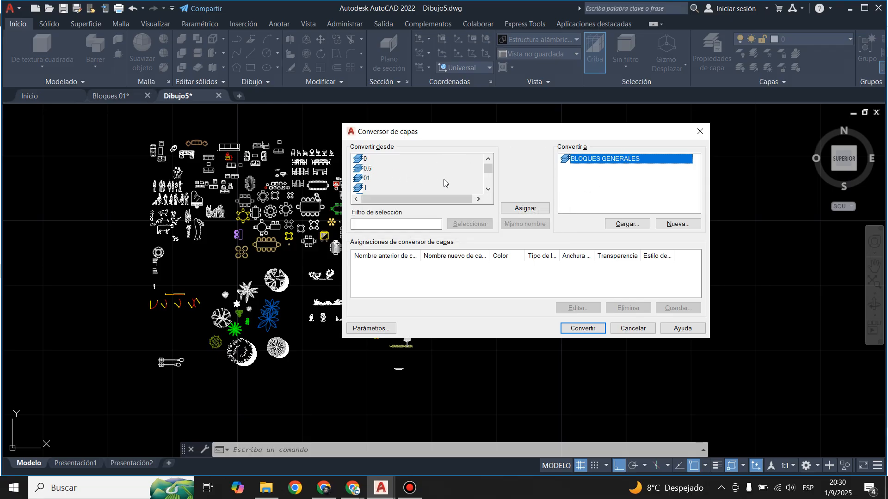
{"action": "left_click", "coordinate": [525, 208]}
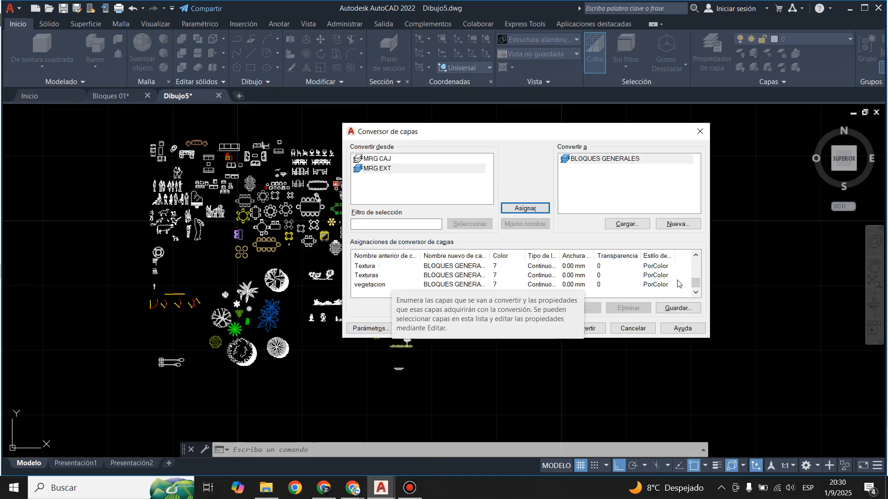
{"action": "left_click_drag", "start_coordinate": [696, 283], "coordinate": [697, 279]}
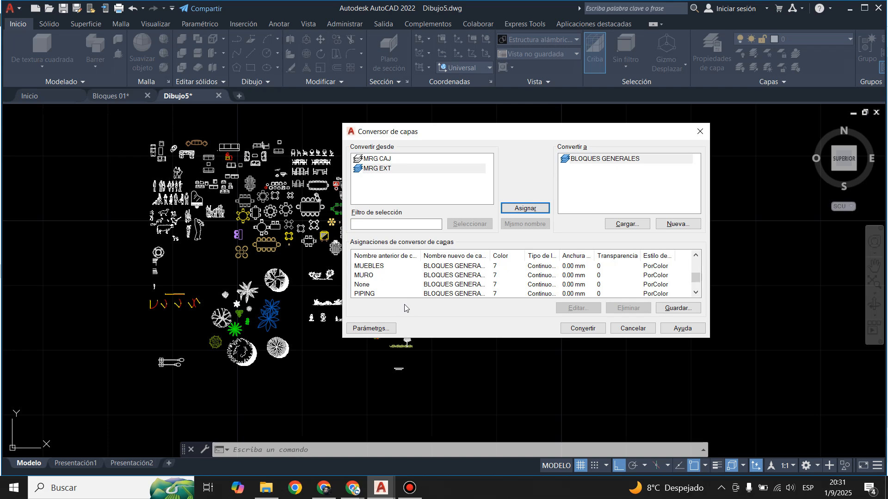
Turn off writing the transaction log in the conversion settings, then convert the layers without saving the assignment information
{"action": "left_click", "coordinate": [387, 328]}
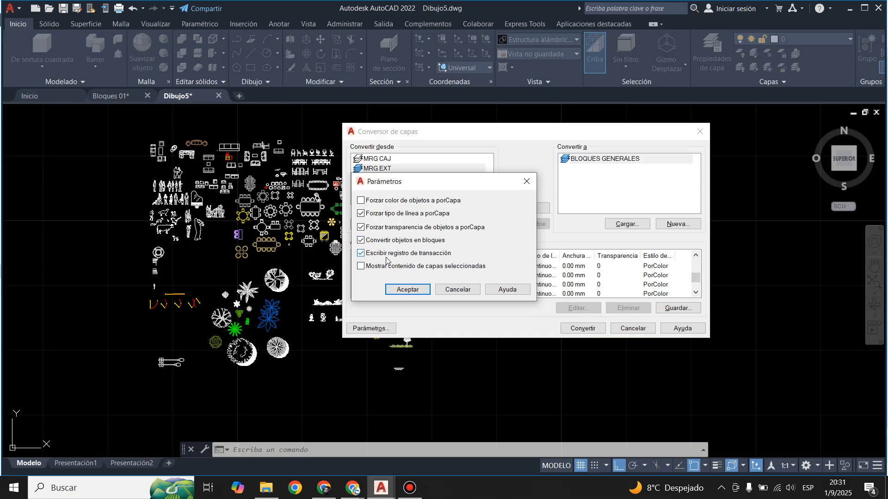
{"action": "left_click", "coordinate": [361, 253]}
{"action": "left_click", "coordinate": [360, 213]}
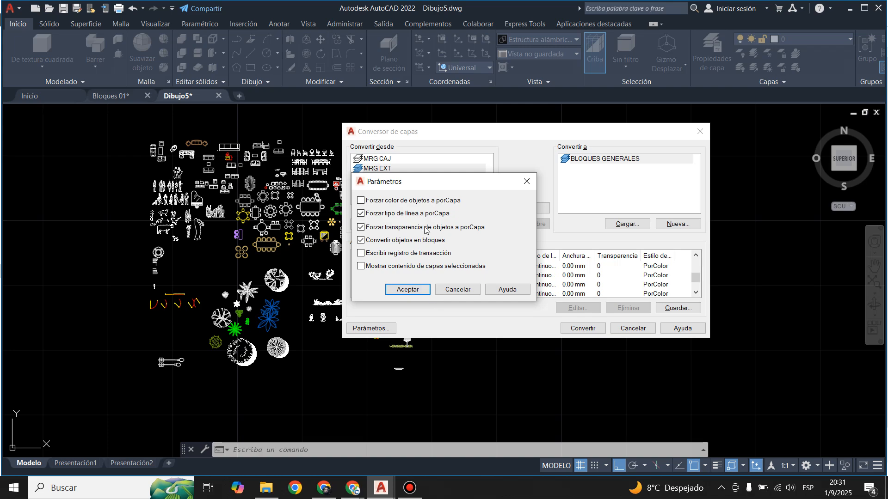
{"action": "left_click", "coordinate": [403, 290]}
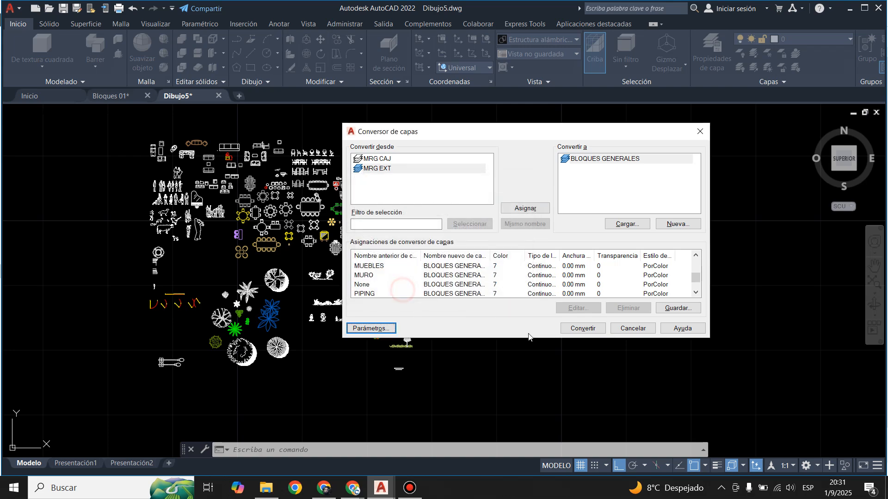
{"action": "left_click", "coordinate": [582, 329]}
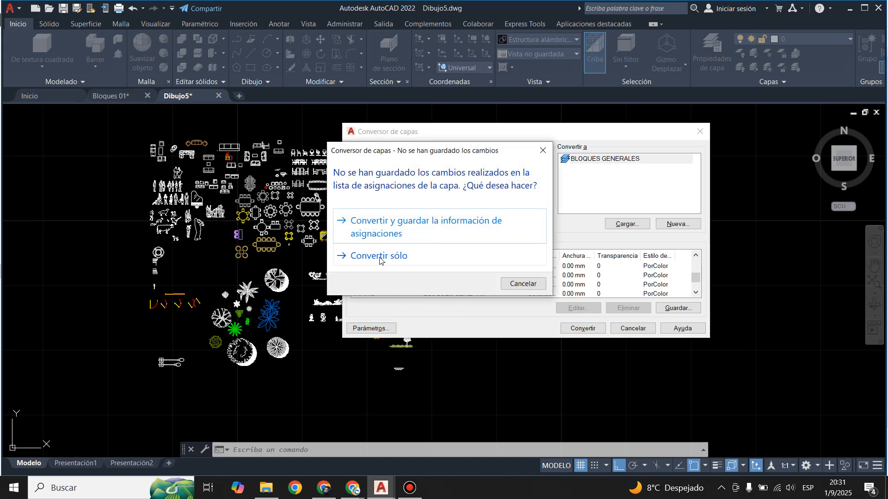
{"action": "left_click", "coordinate": [386, 261]}
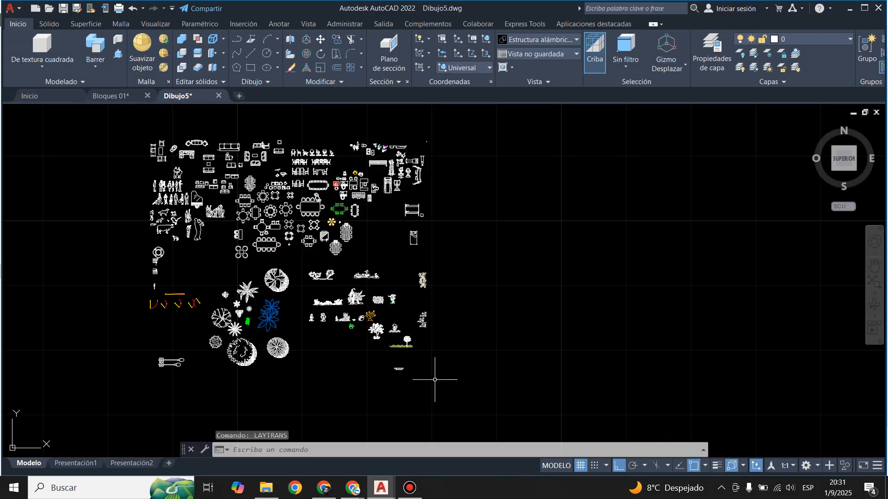
Check which layers the drawing contains in the Layer Properties Manager, then close it
{"action": "left_click", "coordinate": [721, 49]}
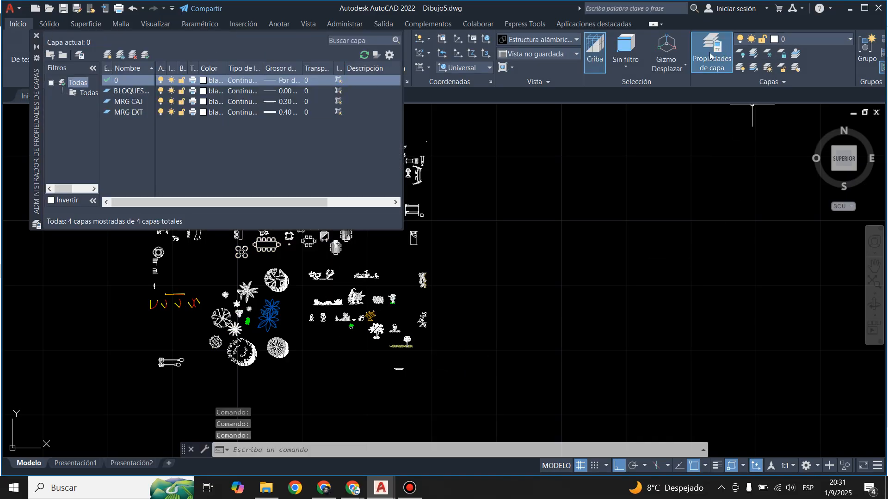
{"action": "left_click", "coordinate": [132, 93]}
{"action": "left_click", "coordinate": [136, 101]}
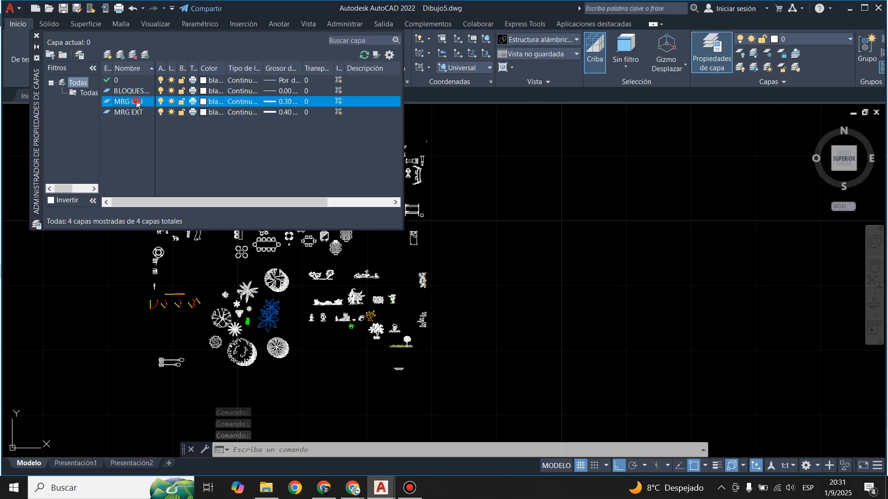
{"action": "left_click", "coordinate": [131, 113]}
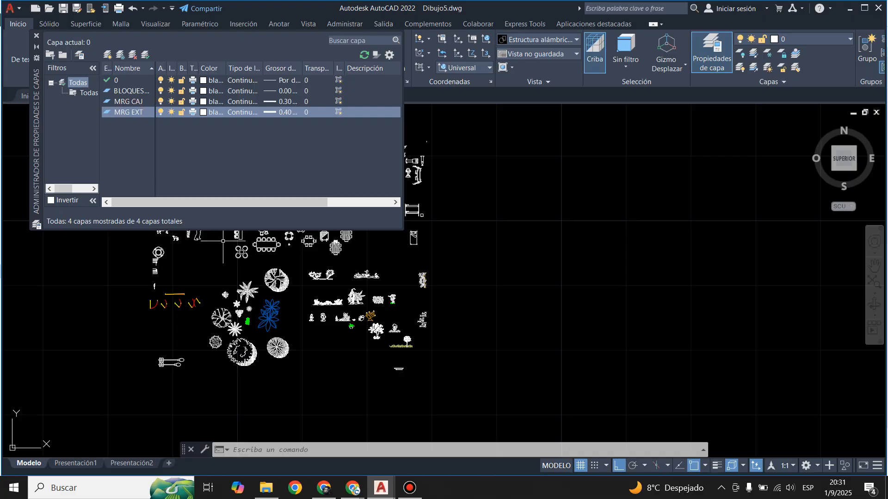
{"action": "left_click", "coordinate": [37, 36]}
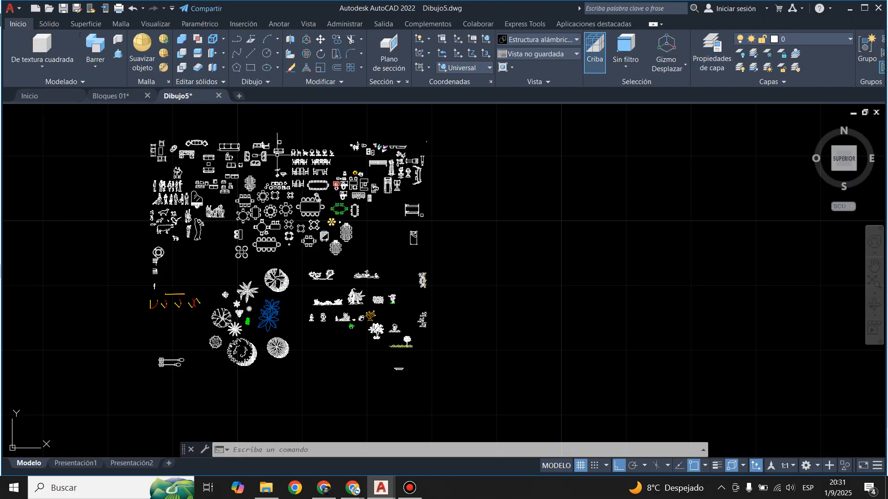
Inspect the converted furniture symbols up close and check the layer of one round table with chairs
{"action": "scroll", "coordinate": [260, 224], "scroll_direction": "up", "scroll_amount": 9}
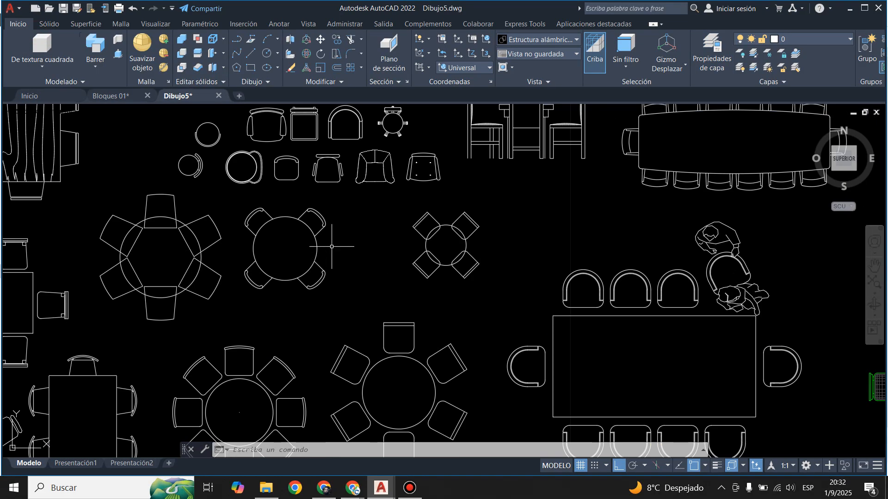
{"action": "scroll", "coordinate": [347, 185], "scroll_direction": "down", "scroll_amount": 6}
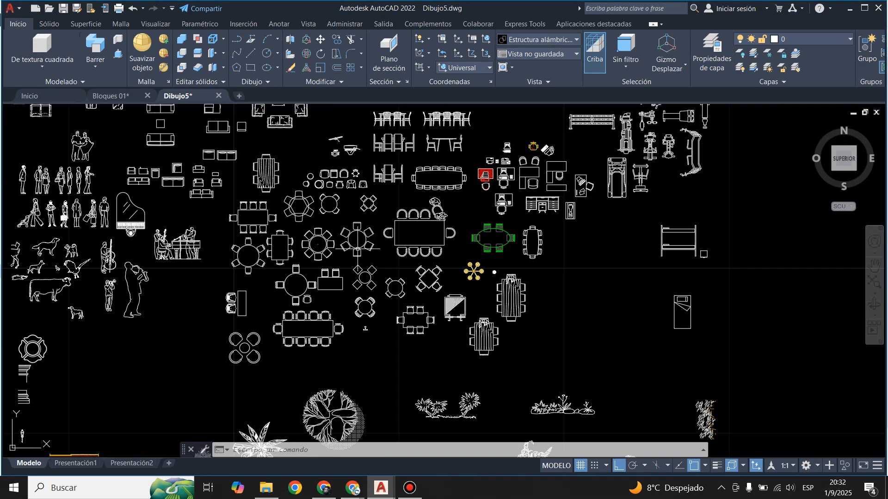
{"action": "scroll", "coordinate": [357, 248], "scroll_direction": "up", "scroll_amount": 4}
{"action": "left_click", "coordinate": [324, 199]}
{"action": "scroll", "coordinate": [307, 176], "scroll_direction": "down", "scroll_amount": 6}
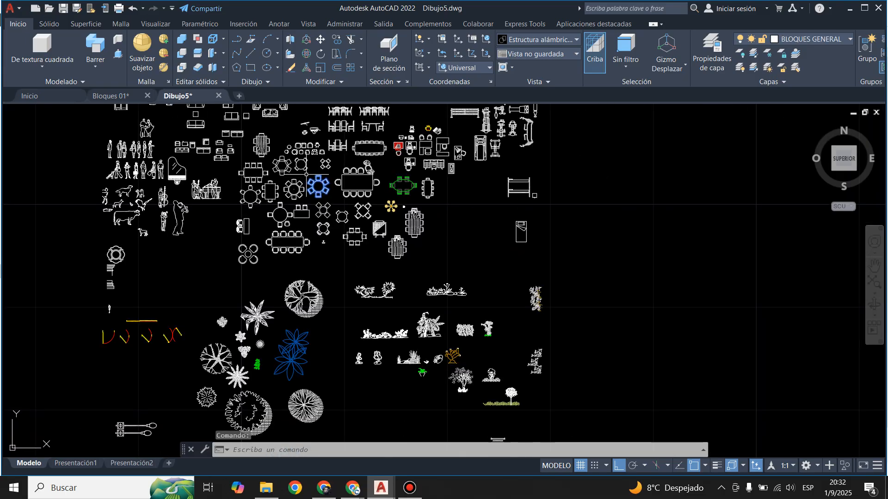
{"action": "key", "text": "Escape"}
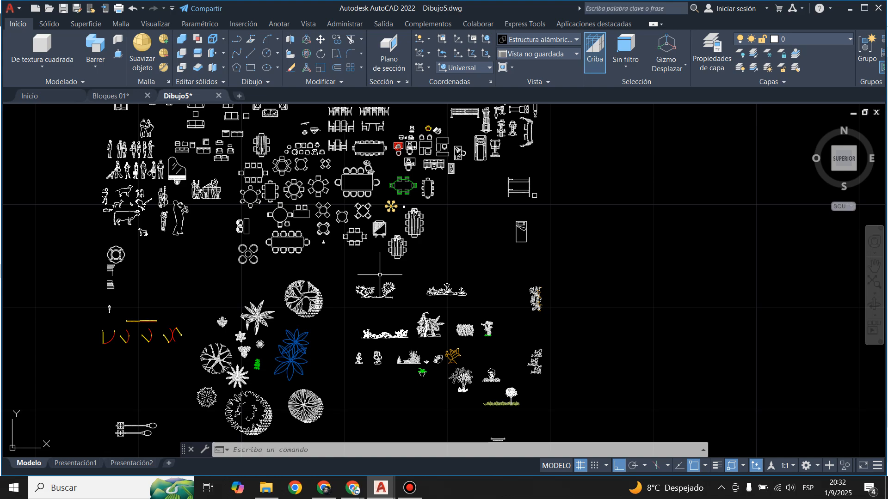
Reopen the layer translator with LAYTRANS to review its source layer list, then close it without converting anything
{"action": "type", "text": "LAT"}
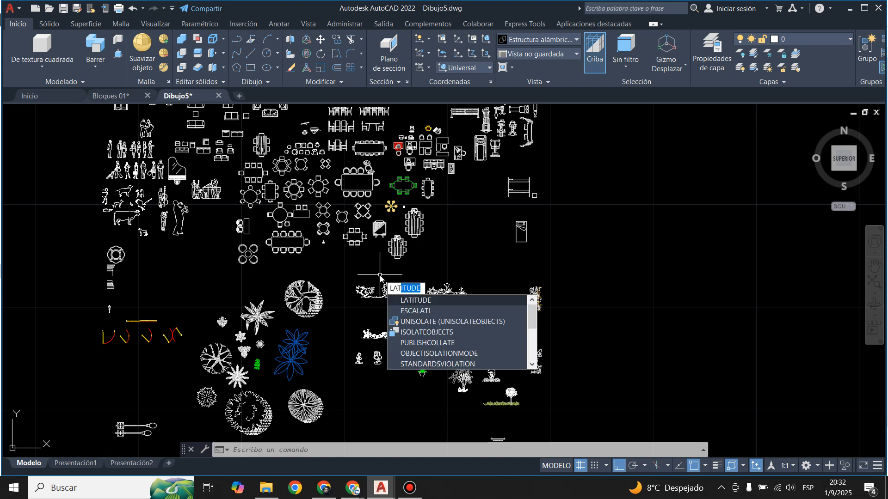
{"action": "type", "text": "TRANS"}
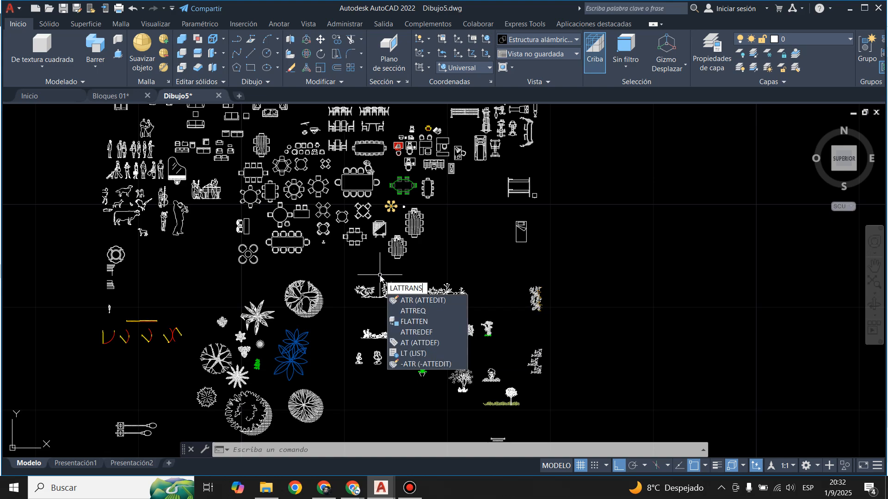
{"action": "key", "text": "BackSpace"}
{"action": "key", "text": "BackSpace"}
{"action": "key", "text": "BackSpace"}
{"action": "key", "text": "BackSpace"}
{"action": "key", "text": "BackSpace"}
{"action": "key", "text": "BackSpace"}
{"action": "type", "text": "Y"}
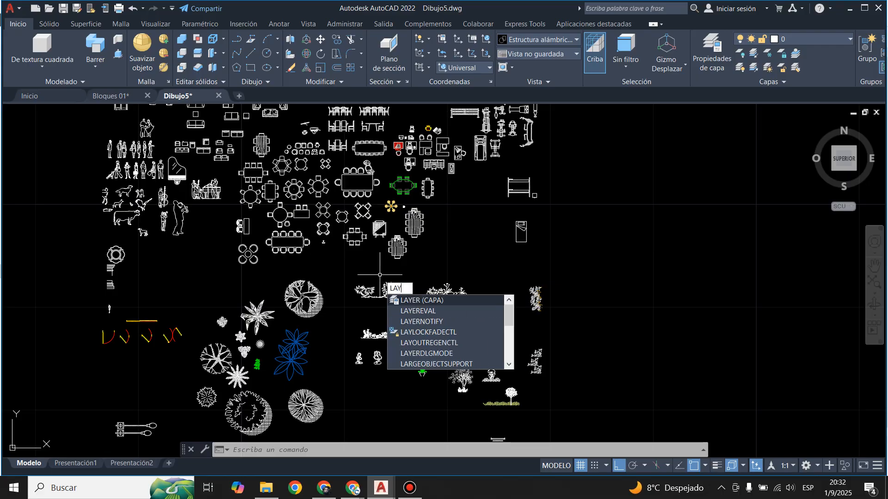
{"action": "type", "text": "TRANS"}
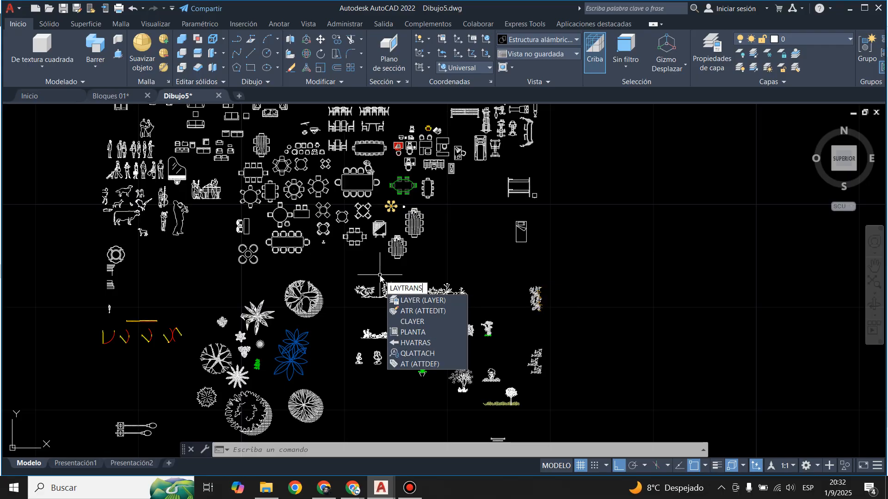
{"action": "key", "text": "Return"}
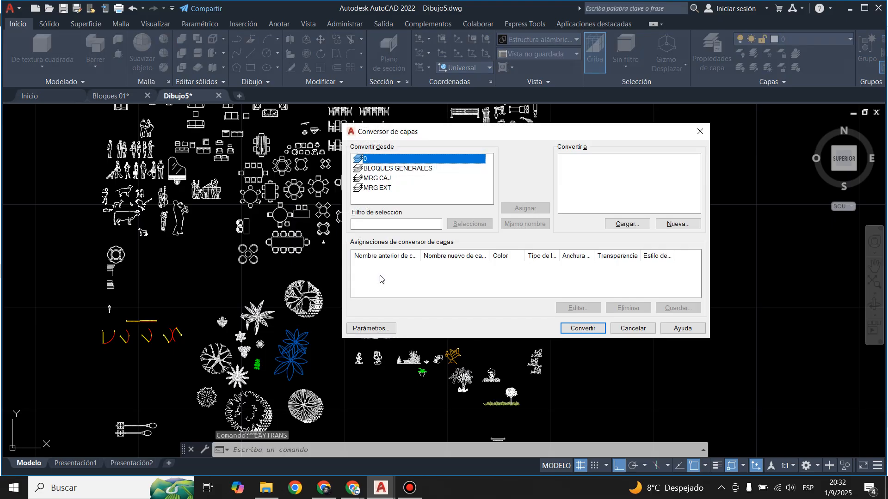
{"action": "left_click", "coordinate": [698, 130]}
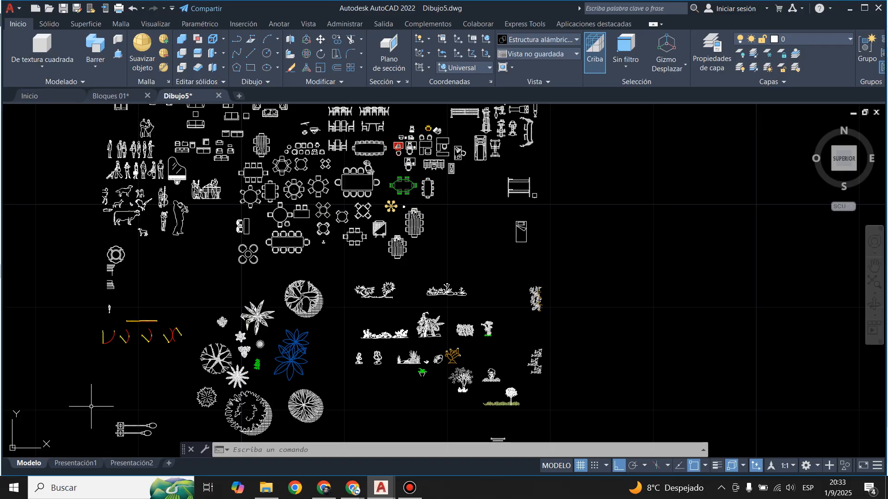
Open the block libraries palette and start choosing another folder or file as the block library
{"action": "left_click", "coordinate": [243, 23]}
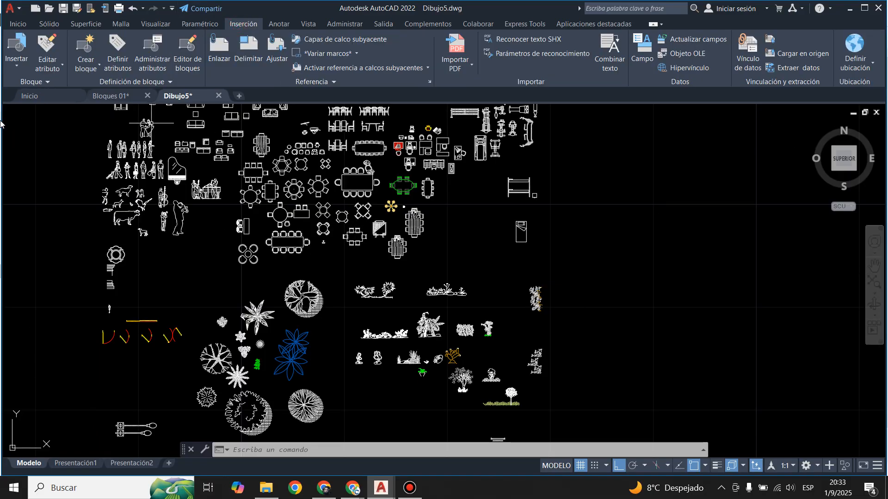
{"action": "left_click", "coordinate": [14, 69]}
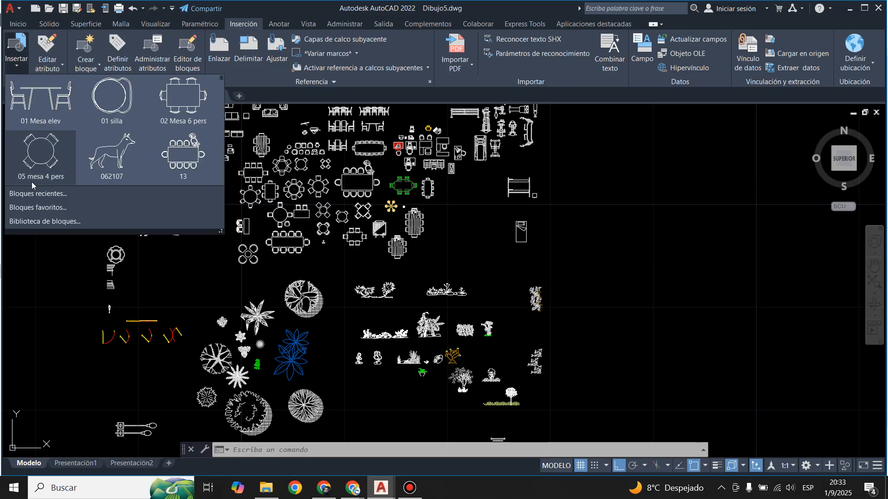
{"action": "left_click", "coordinate": [35, 223]}
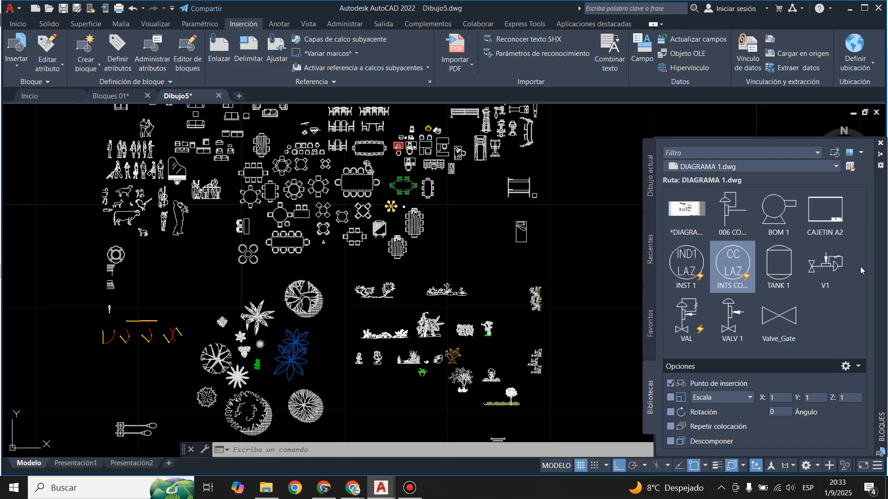
{"action": "left_click", "coordinate": [849, 167]}
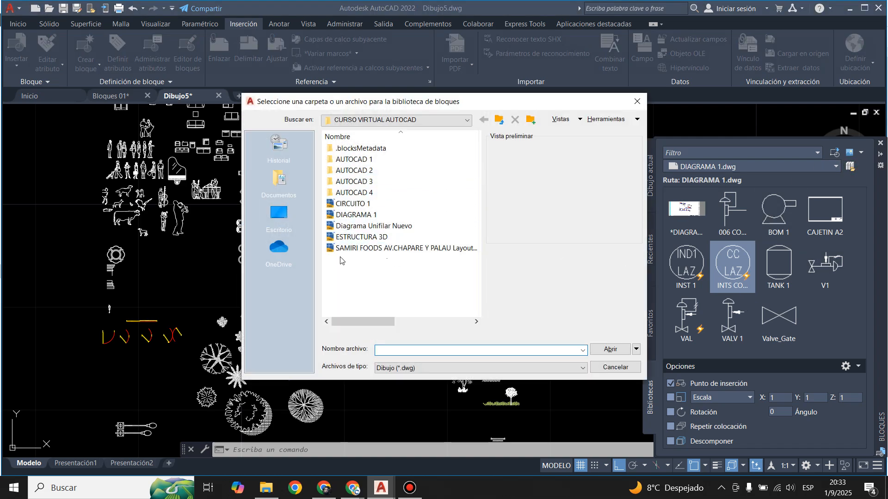
Load Electrical-symbols.dwg as the block library from Material AutoCAD 2D - 3D, Documentos 2D, Bloques, Electrico on drive D
{"action": "left_click", "coordinate": [503, 119]}
{"action": "left_click", "coordinate": [499, 120]}
{"action": "left_click", "coordinate": [499, 120]}
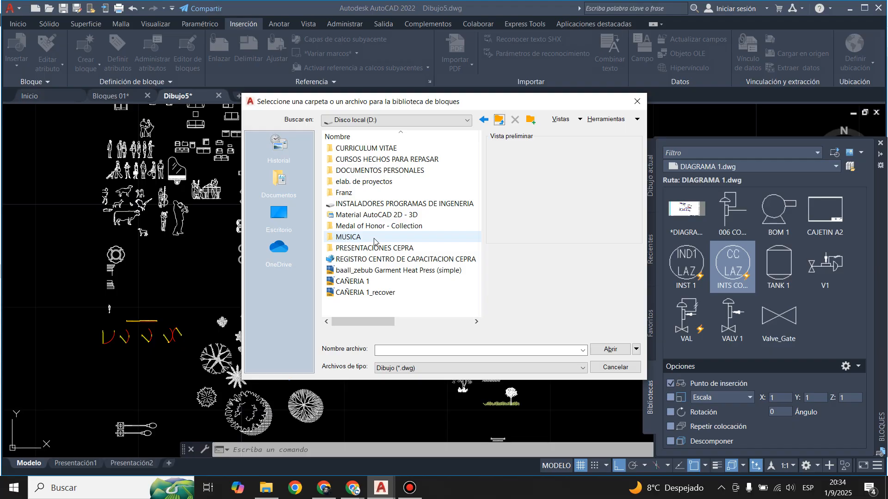
{"action": "double_click", "coordinate": [384, 213]}
{"action": "double_click", "coordinate": [382, 148]}
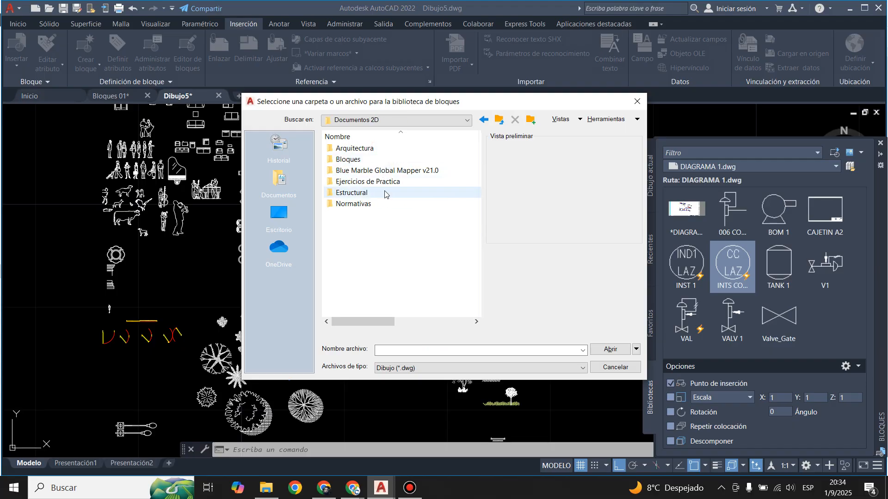
{"action": "double_click", "coordinate": [378, 160]}
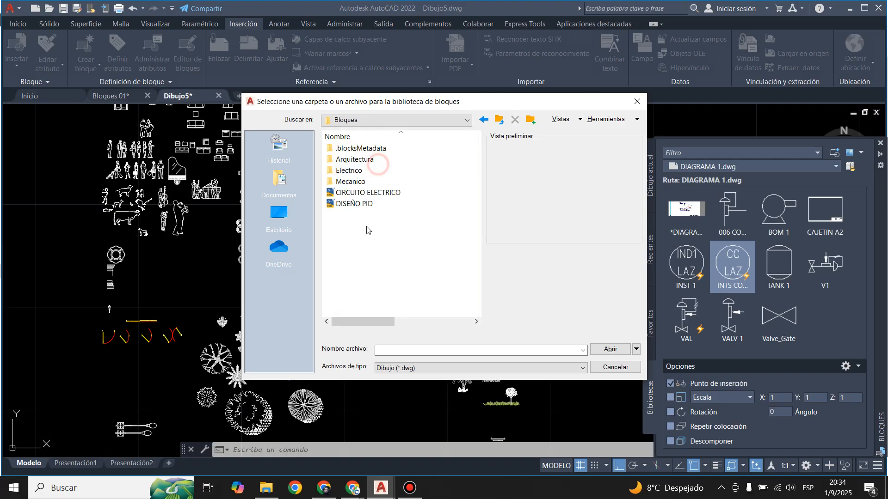
{"action": "double_click", "coordinate": [351, 171]}
{"action": "left_click", "coordinate": [373, 160]}
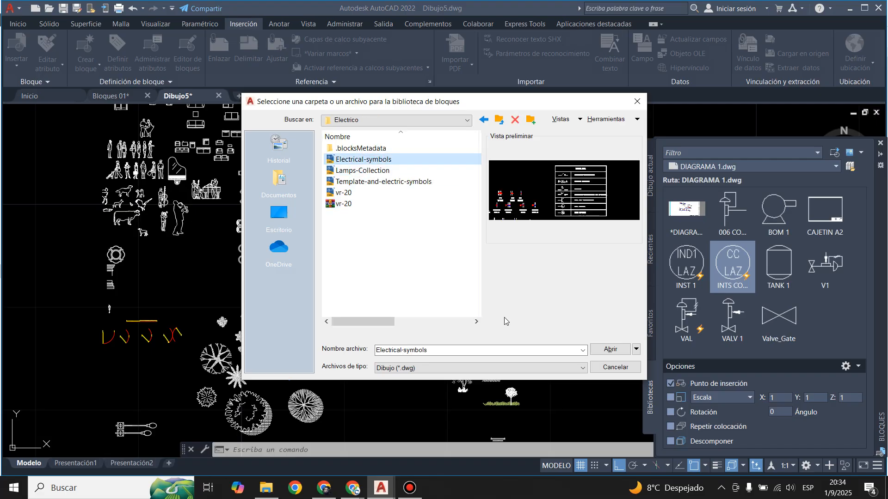
{"action": "left_click", "coordinate": [611, 349]}
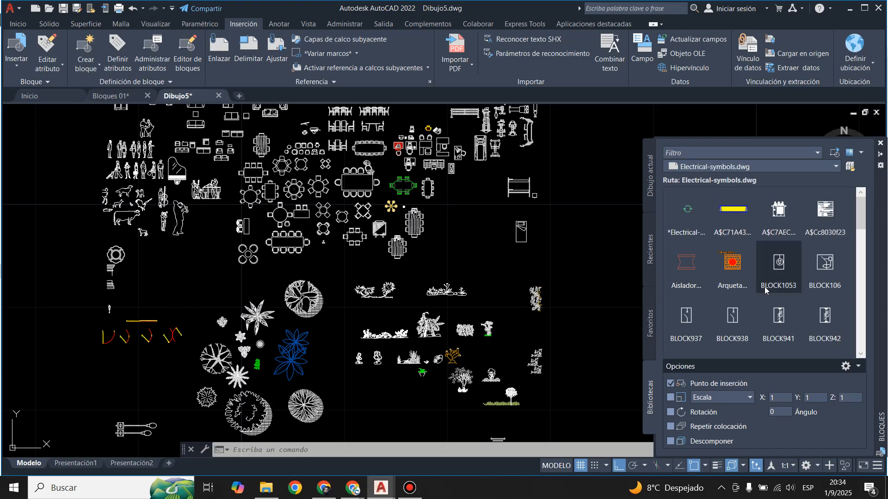
Insert the Luminaria 40 W block from the Electrical-symbols library into the empty drawing area, accepting L - 01 as its attribute value
{"action": "scroll", "coordinate": [732, 278], "scroll_direction": "down", "scroll_amount": 2}
{"action": "scroll", "coordinate": [732, 278], "scroll_direction": "down", "scroll_amount": 1}
{"action": "scroll", "coordinate": [180, 306], "scroll_direction": "down", "scroll_amount": 5}
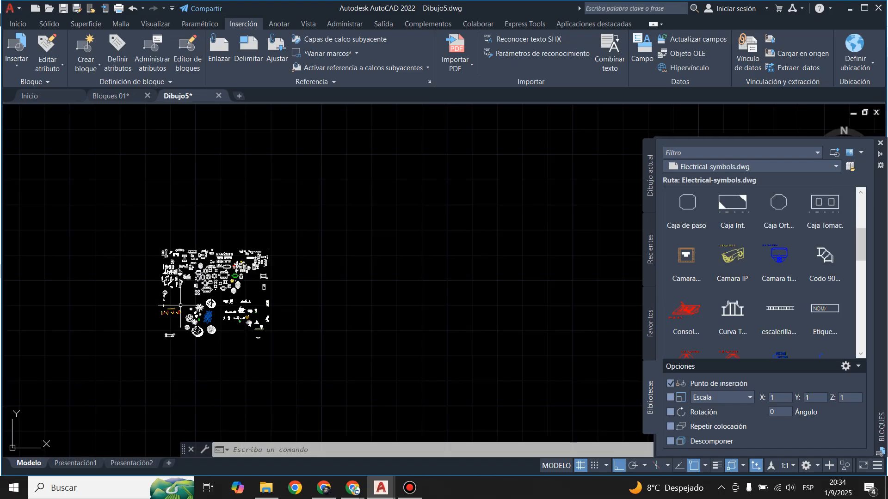
{"action": "scroll", "coordinate": [351, 316], "scroll_direction": "up", "scroll_amount": 4}
{"action": "scroll", "coordinate": [464, 317], "scroll_direction": "up", "scroll_amount": 4}
{"action": "mouse_move", "coordinate": [881, 305]}
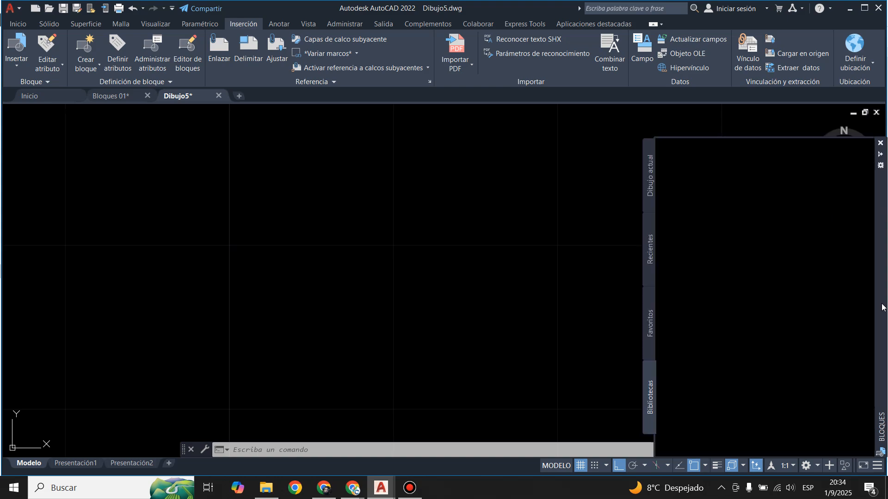
{"action": "scroll", "coordinate": [754, 302], "scroll_direction": "down", "scroll_amount": 1}
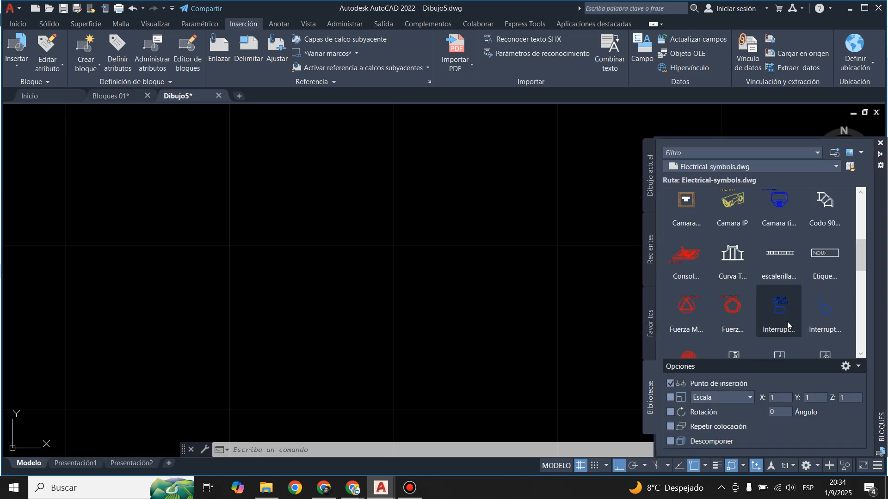
{"action": "scroll", "coordinate": [763, 296], "scroll_direction": "down", "scroll_amount": 2}
{"action": "mouse_move", "coordinate": [734, 303]}
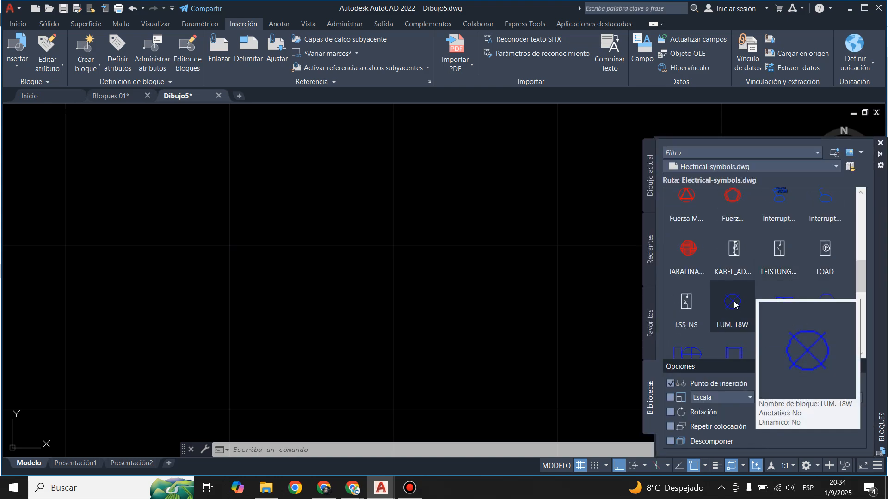
{"action": "scroll", "coordinate": [734, 303], "scroll_direction": "down", "scroll_amount": 1}
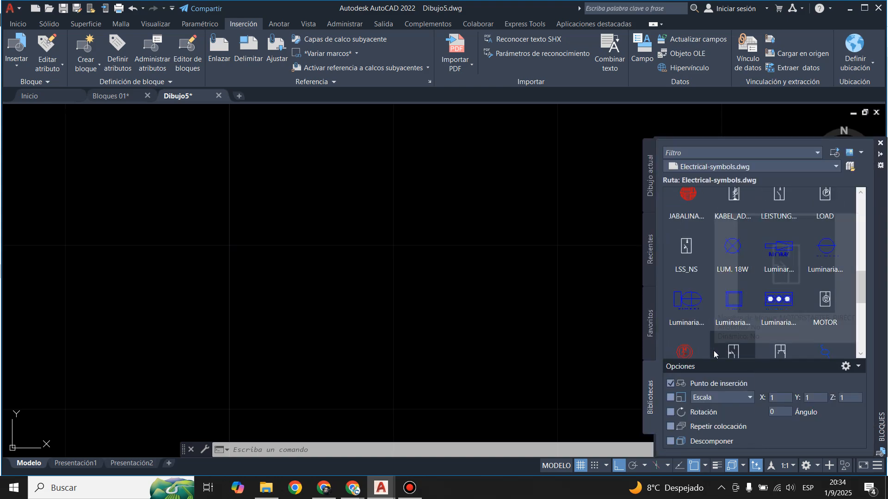
{"action": "left_click", "coordinate": [735, 303]}
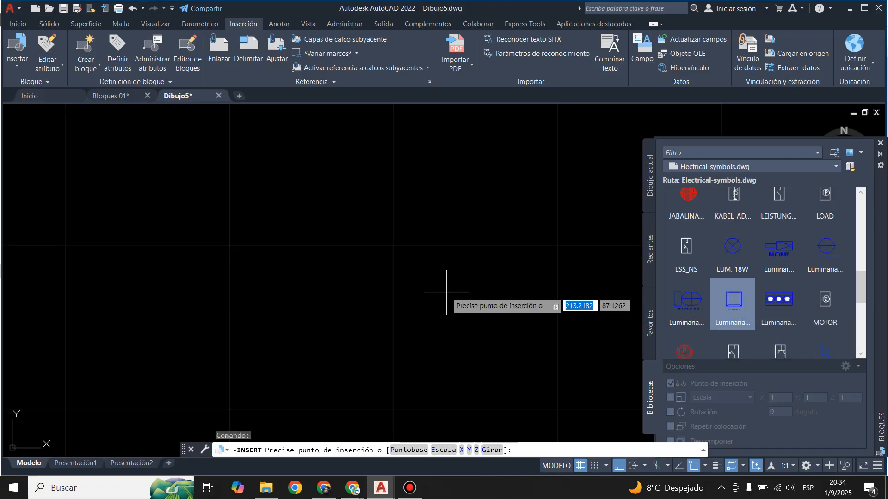
{"action": "left_click", "coordinate": [311, 274]}
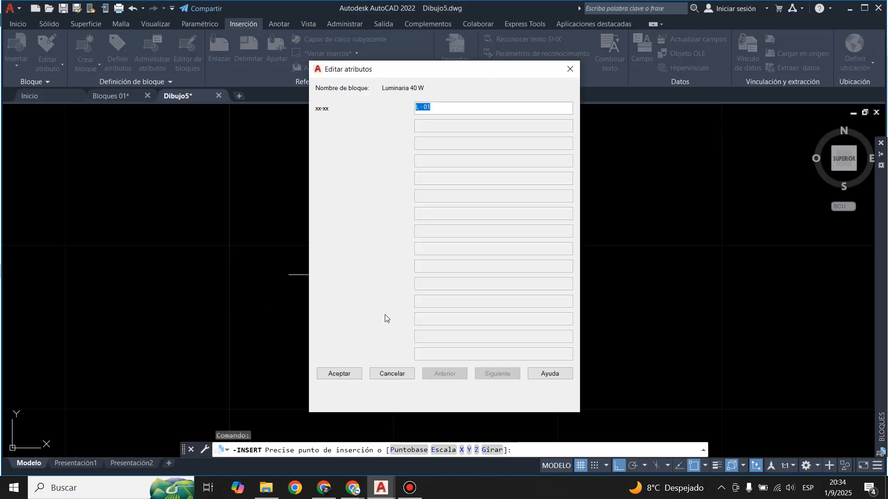
{"action": "left_click", "coordinate": [339, 373]}
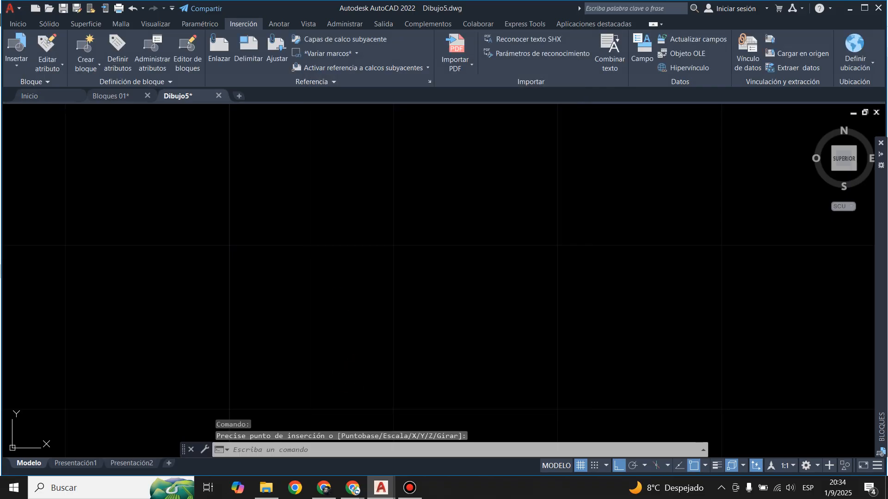
Look for the inserted luminaire in the empty area and beside the furniture and plant symbols, then clear the selection
{"action": "scroll", "coordinate": [339, 295], "scroll_direction": "up", "scroll_amount": 2}
{"action": "left_click", "coordinate": [225, 168]}
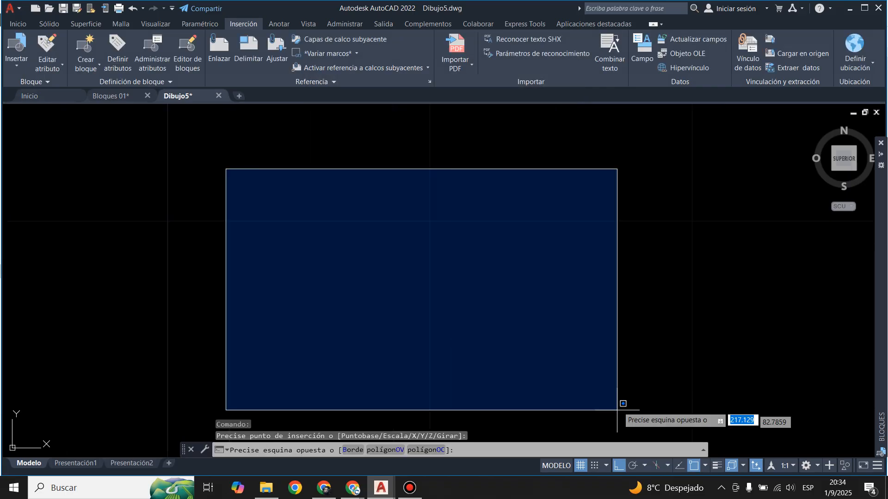
{"action": "left_click", "coordinate": [640, 432]}
{"action": "scroll", "coordinate": [436, 278], "scroll_direction": "down", "scroll_amount": 5}
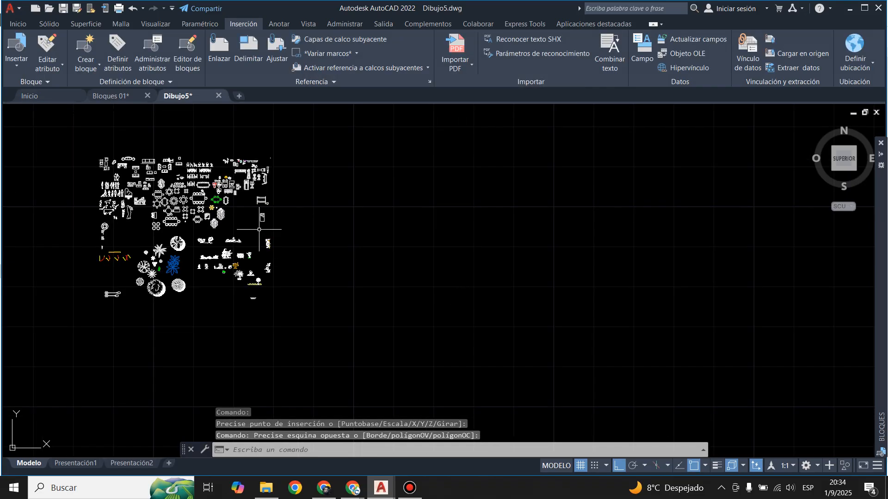
{"action": "left_click", "coordinate": [260, 134]}
{"action": "left_click", "coordinate": [654, 377]}
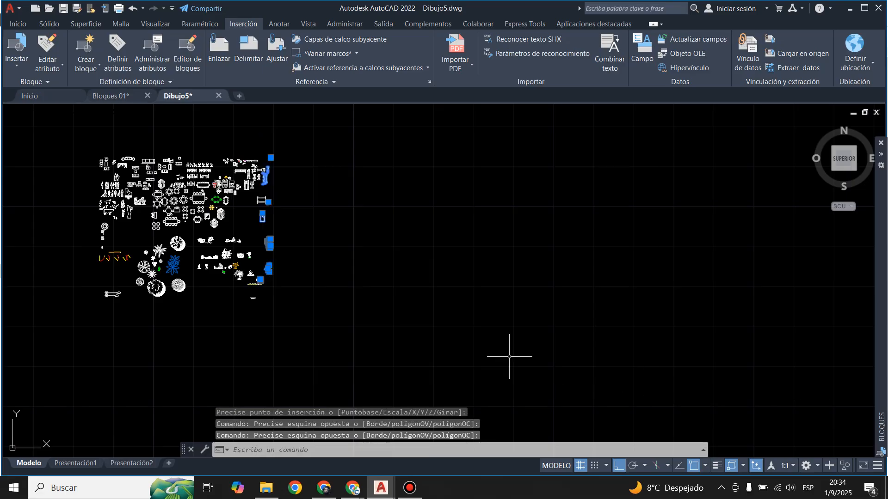
{"action": "key", "text": "Escape"}
{"action": "key", "text": "Escape"}
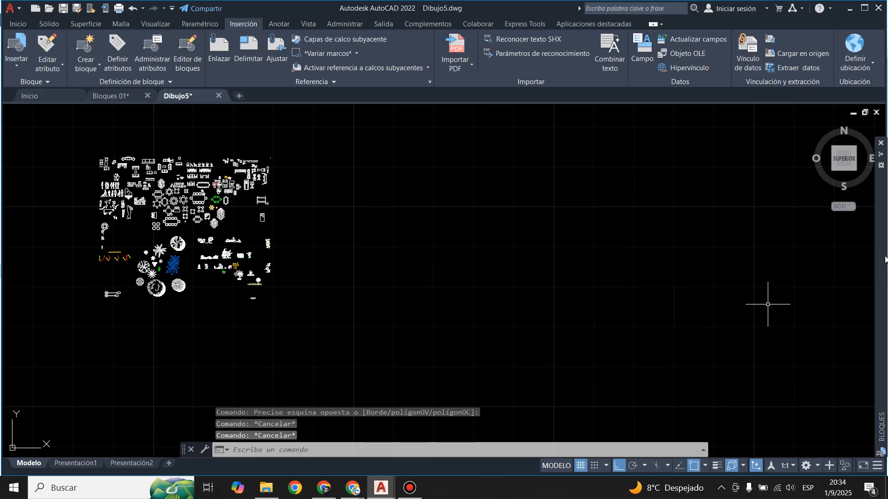
{"action": "mouse_move", "coordinate": [880, 426]}
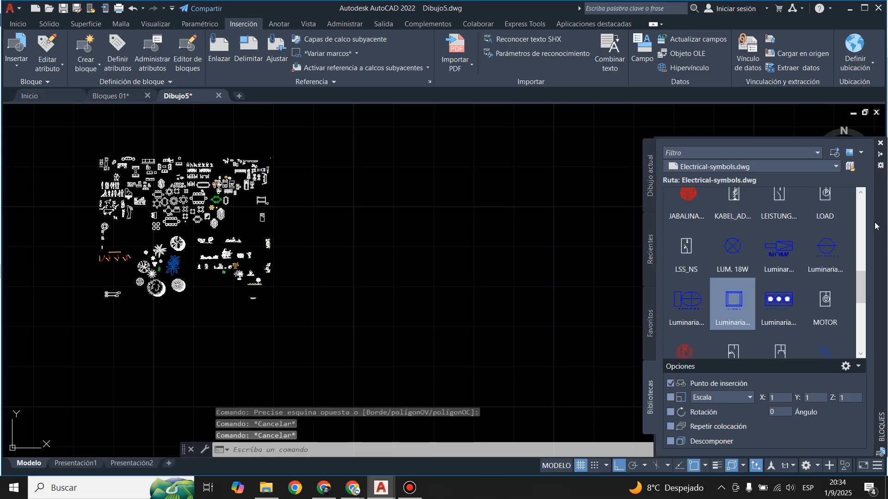
{"action": "left_click", "coordinate": [735, 306]}
{"action": "scroll", "coordinate": [349, 265], "scroll_direction": "down", "scroll_amount": 4}
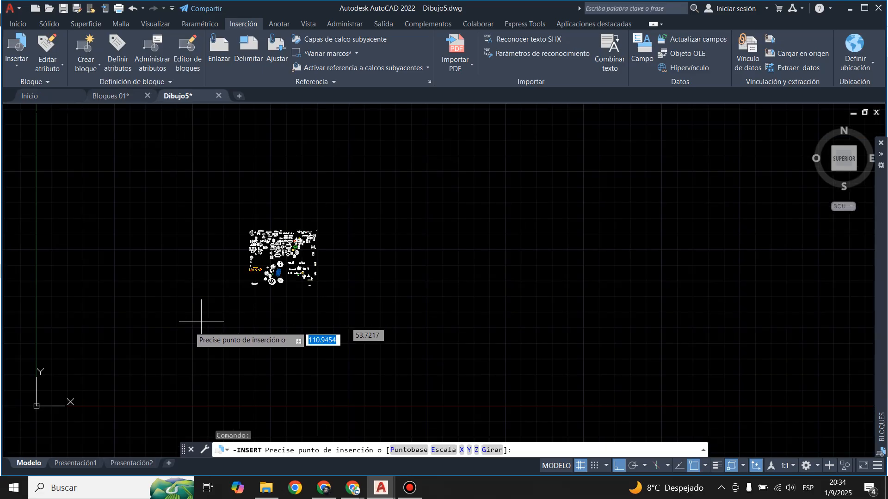
{"action": "scroll", "coordinate": [153, 354], "scroll_direction": "up", "scroll_amount": 2}
{"action": "scroll", "coordinate": [217, 290], "scroll_direction": "down", "scroll_amount": 6}
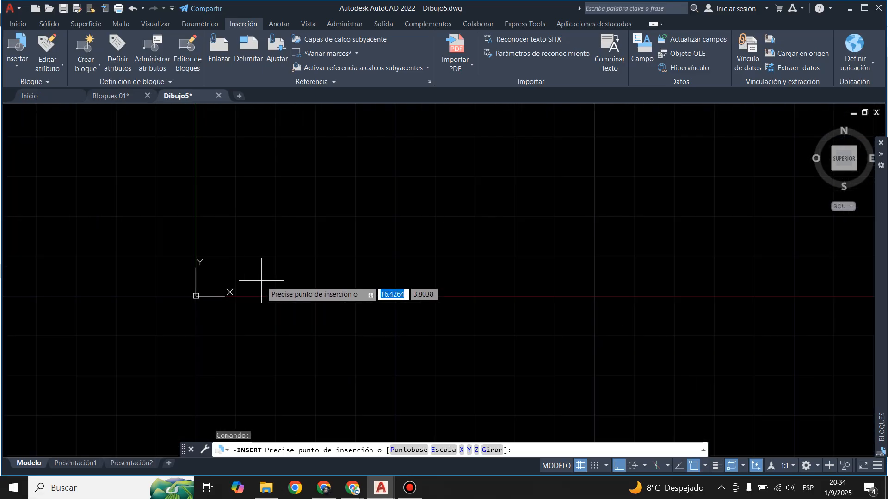
{"action": "scroll", "coordinate": [251, 281], "scroll_direction": "up", "scroll_amount": 6}
{"action": "key", "text": "Escape"}
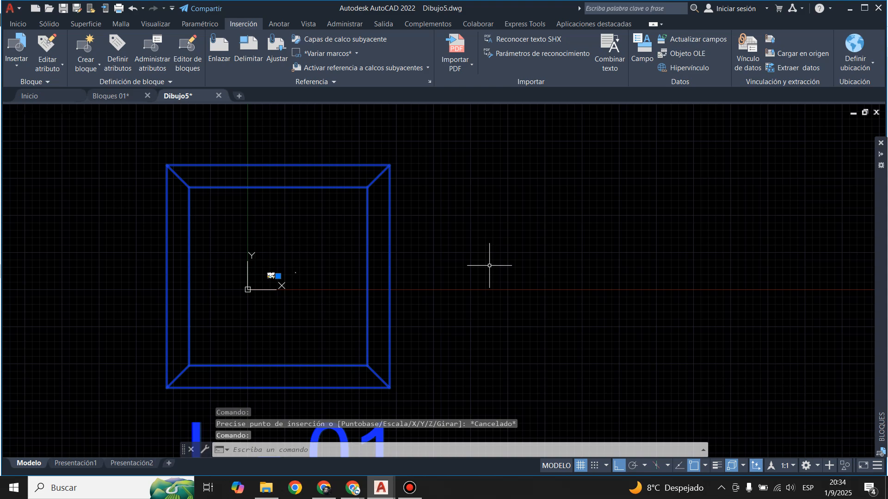
Examine the blue lighting layer imported with the luminaire in the Layer Properties Manager, then close the manager
{"action": "left_click", "coordinate": [18, 24]}
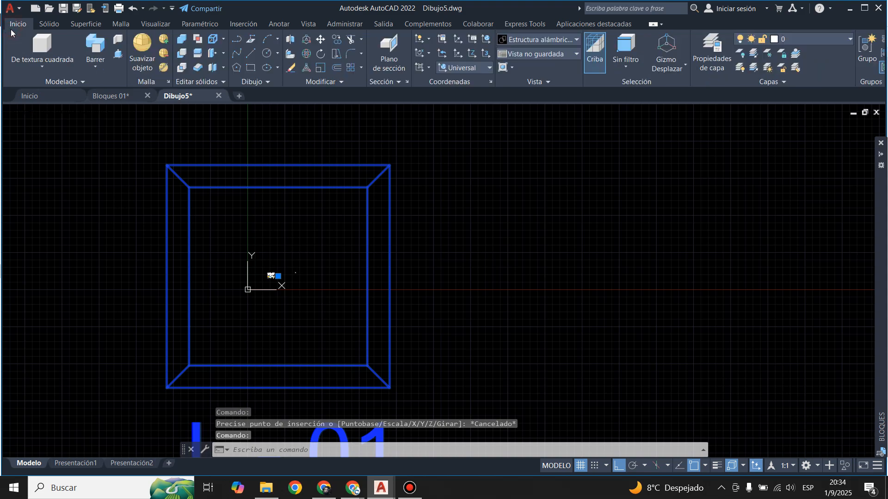
{"action": "left_click", "coordinate": [712, 54]}
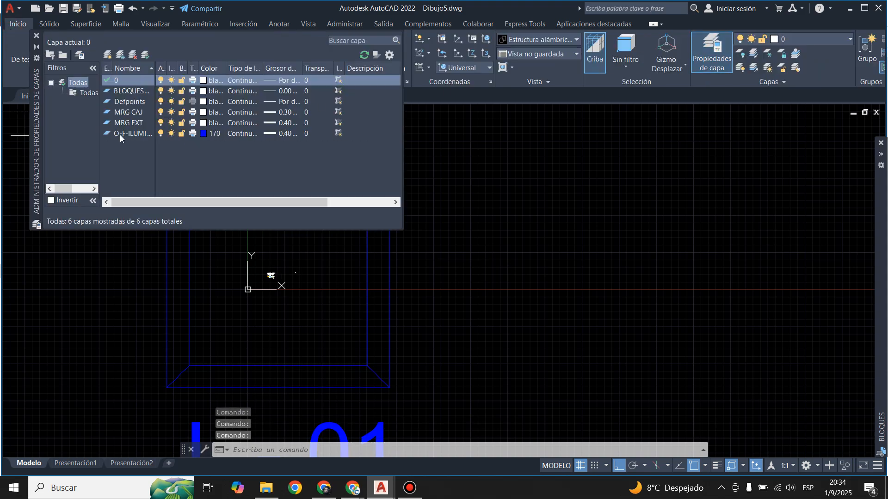
{"action": "left_click", "coordinate": [125, 135]}
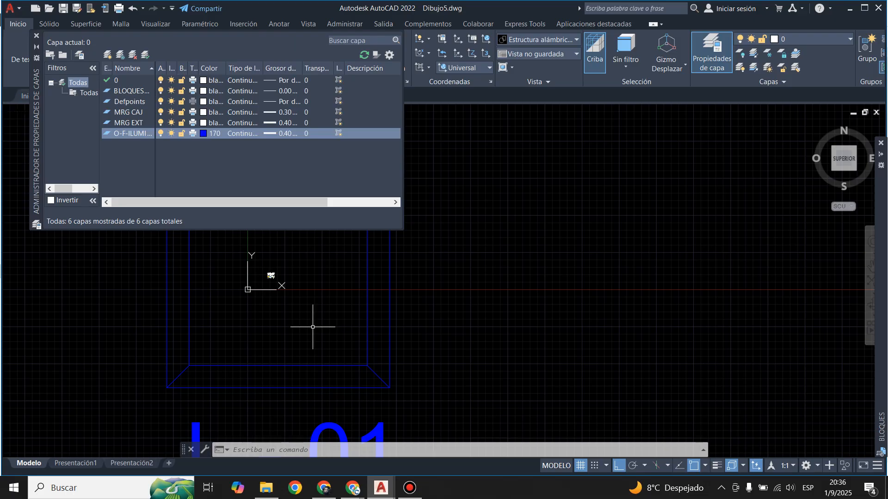
{"action": "left_click", "coordinate": [37, 36]}
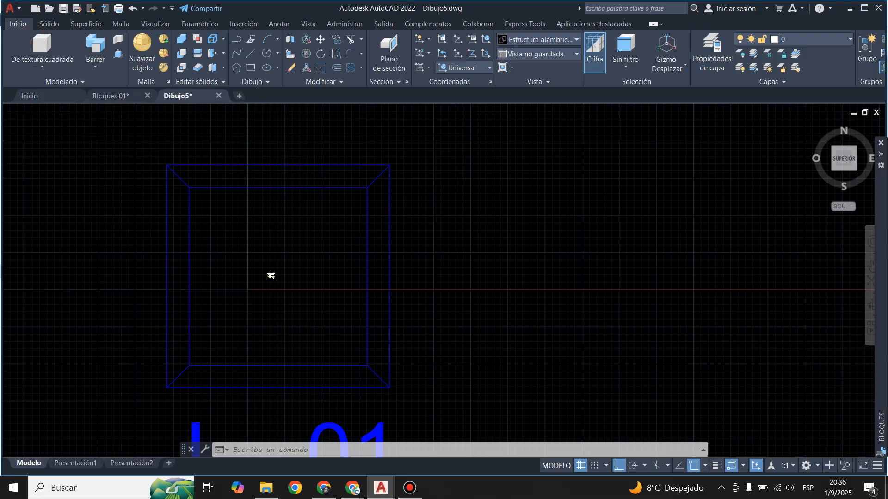
Inspect the inserted L - 01 luminaire at different zoom levels and select it with a window across its edge
{"action": "scroll", "coordinate": [232, 229], "scroll_direction": "down", "scroll_amount": 4}
{"action": "scroll", "coordinate": [231, 229], "scroll_direction": "up", "scroll_amount": 2}
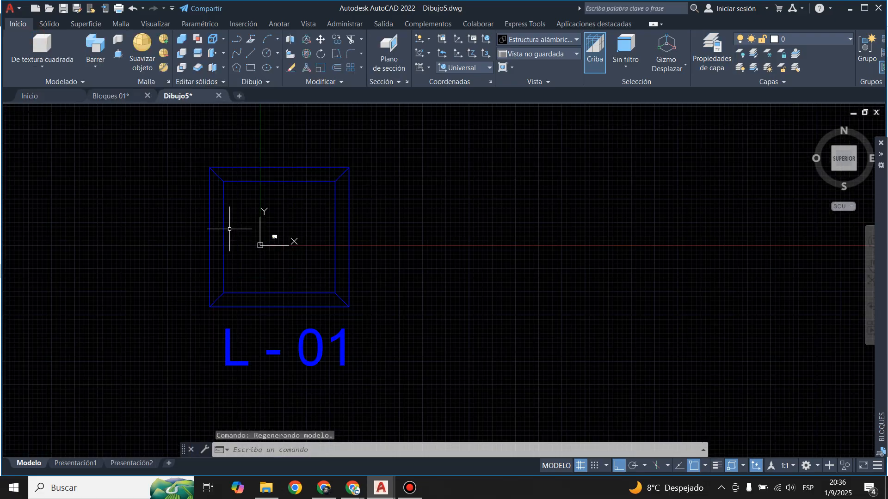
{"action": "scroll", "coordinate": [230, 229], "scroll_direction": "up", "scroll_amount": 2}
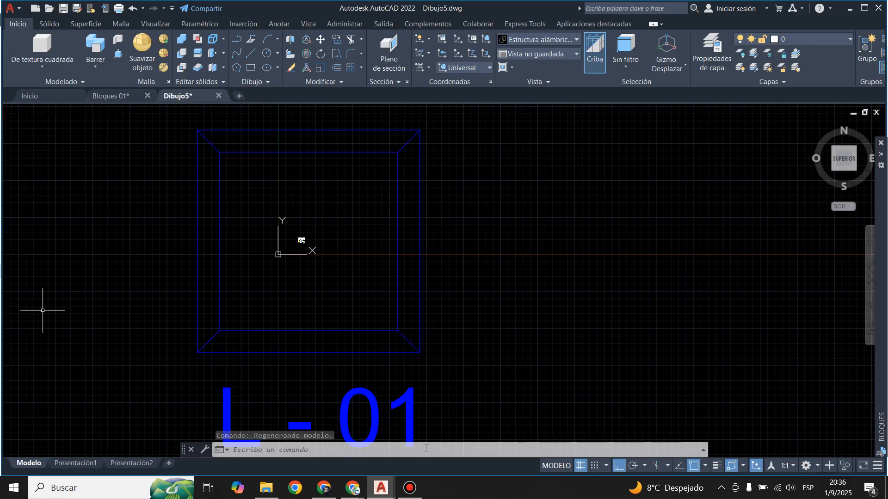
{"action": "left_click", "coordinate": [216, 195]}
{"action": "left_click", "coordinate": [190, 203]}
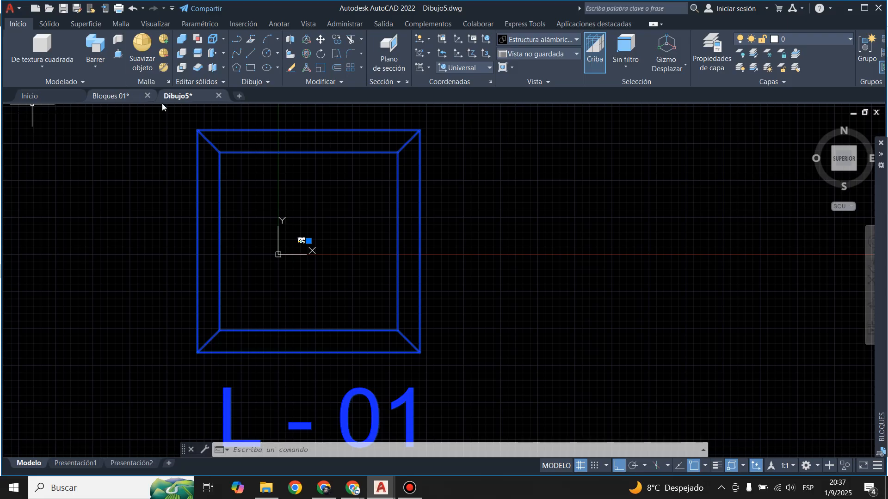
Close the Dibujo5 and Bloques 01 drawings without saving their changes
{"action": "left_click", "coordinate": [218, 97]}
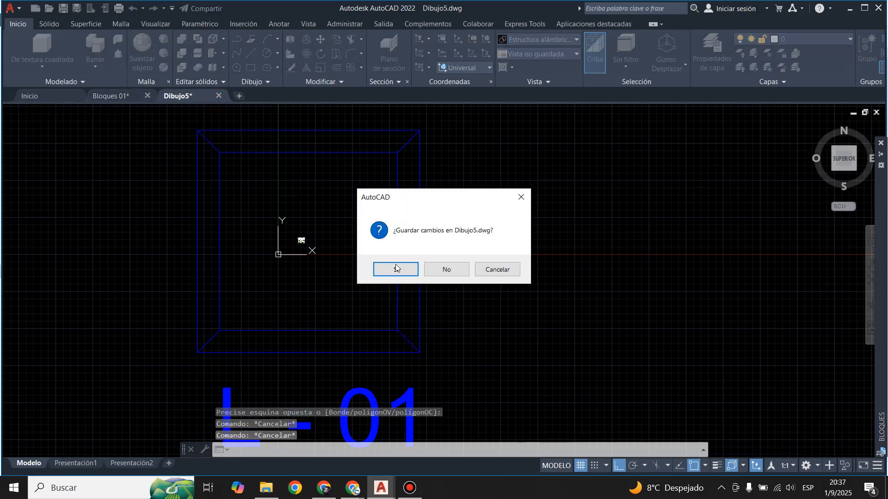
{"action": "left_click", "coordinate": [453, 268]}
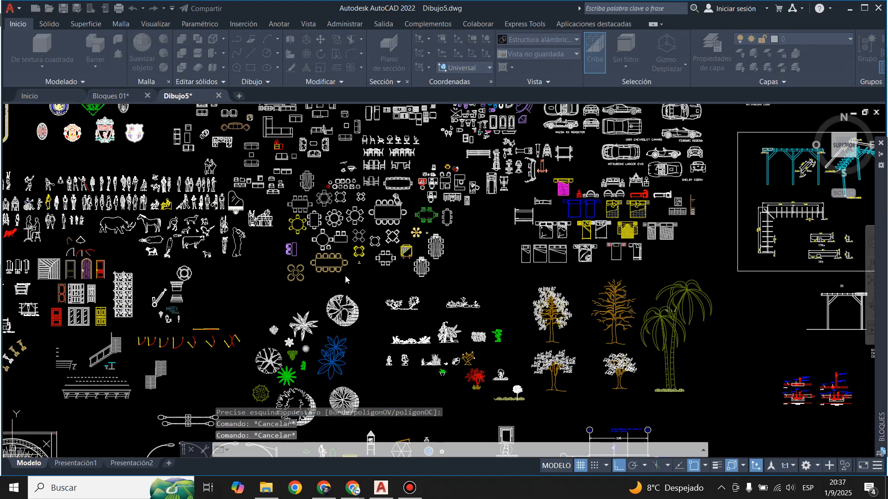
{"action": "left_click", "coordinate": [147, 96]}
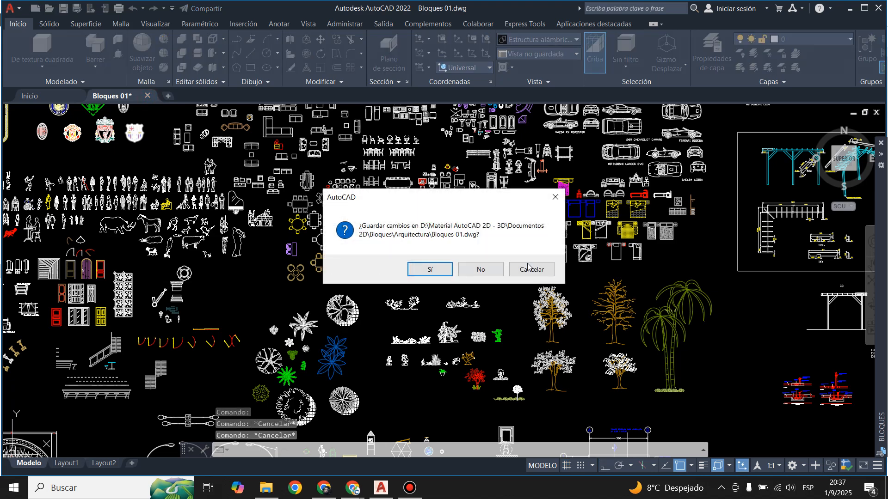
{"action": "left_click", "coordinate": [476, 277]}
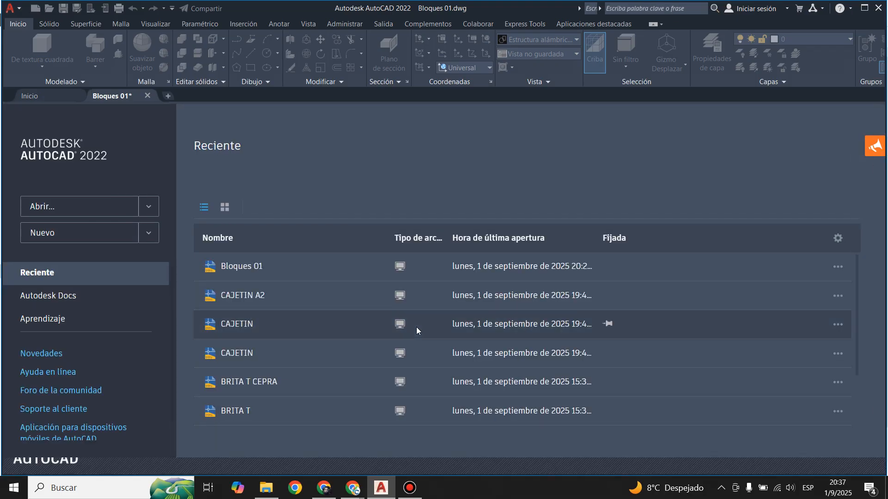
Start opening an existing drawing and go up from the Arquitectura folder to the Este equipo level
{"action": "scroll", "coordinate": [303, 304], "scroll_direction": "down", "scroll_amount": 3}
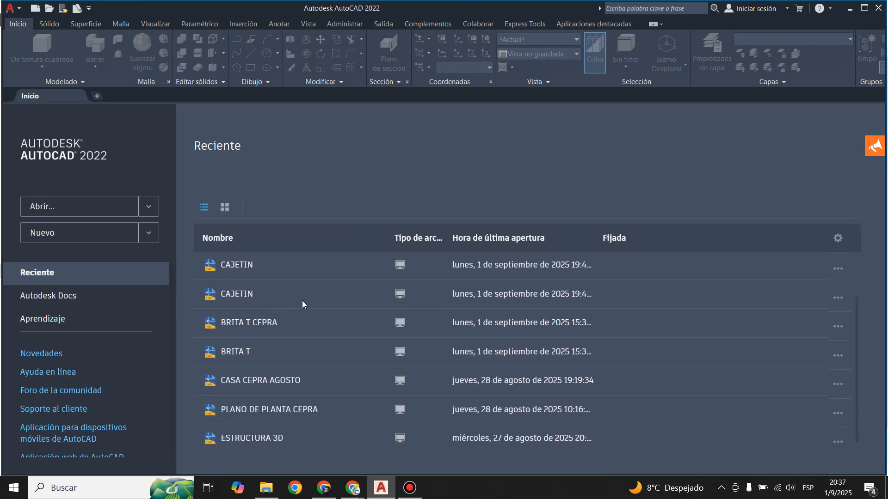
{"action": "scroll", "coordinate": [302, 301], "scroll_direction": "up", "scroll_amount": 3}
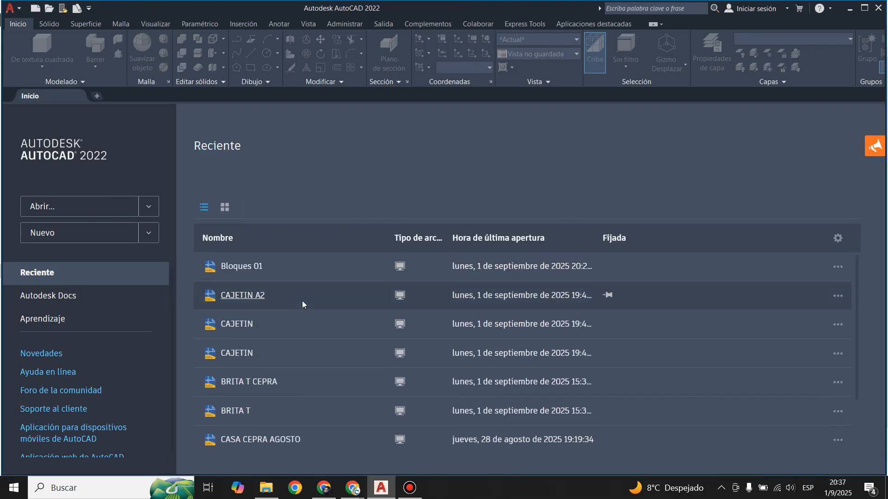
{"action": "left_click", "coordinate": [77, 214]}
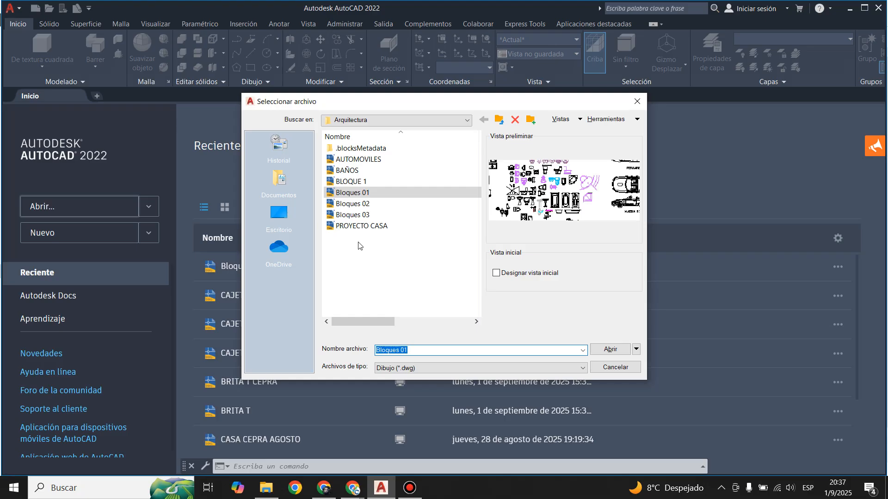
{"action": "left_click", "coordinate": [500, 120]}
{"action": "left_click", "coordinate": [500, 120]}
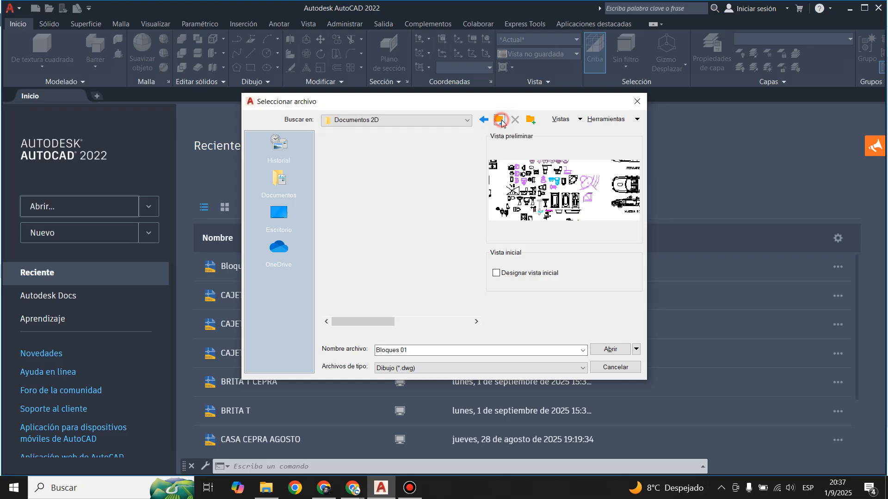
{"action": "left_click", "coordinate": [500, 121]}
{"action": "left_click", "coordinate": [500, 119]}
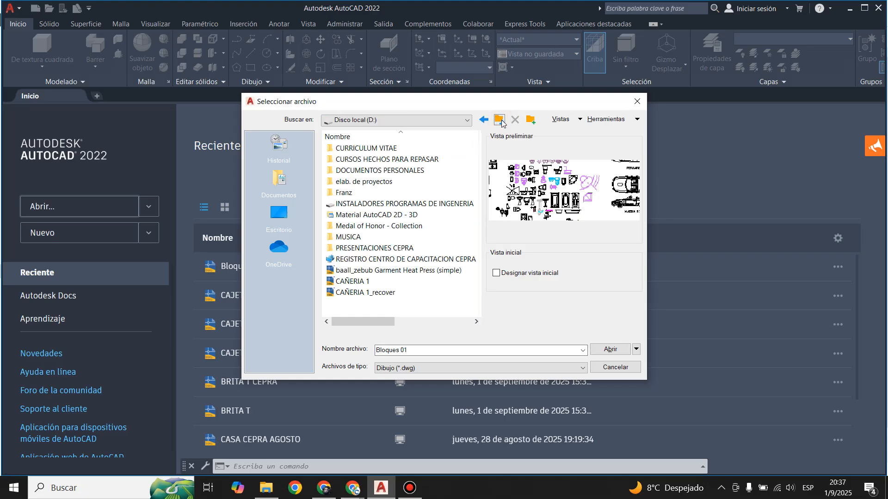
{"action": "left_click", "coordinate": [500, 120]}
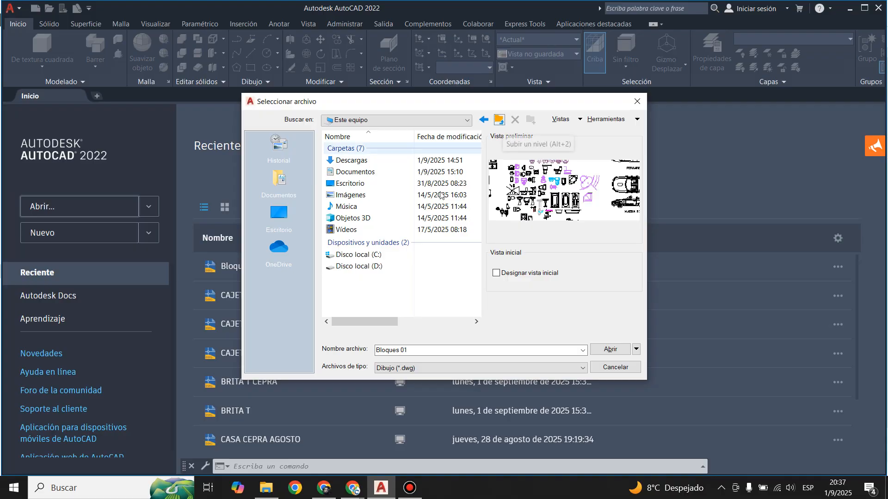
Open the SAMIRI FOODS layout drawing from CURSO VIRTUAL AUTOCAD, inside CURSOS VIRTUALES CEPRA 2025 in REGISTRO CENTRO DE CAPACITACION CEPRA on drive D:
{"action": "double_click", "coordinate": [384, 270]}
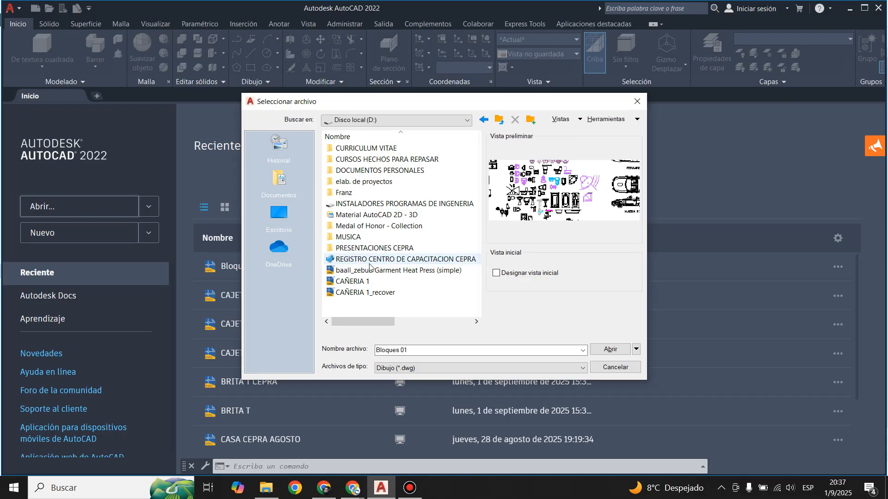
{"action": "double_click", "coordinate": [369, 261]}
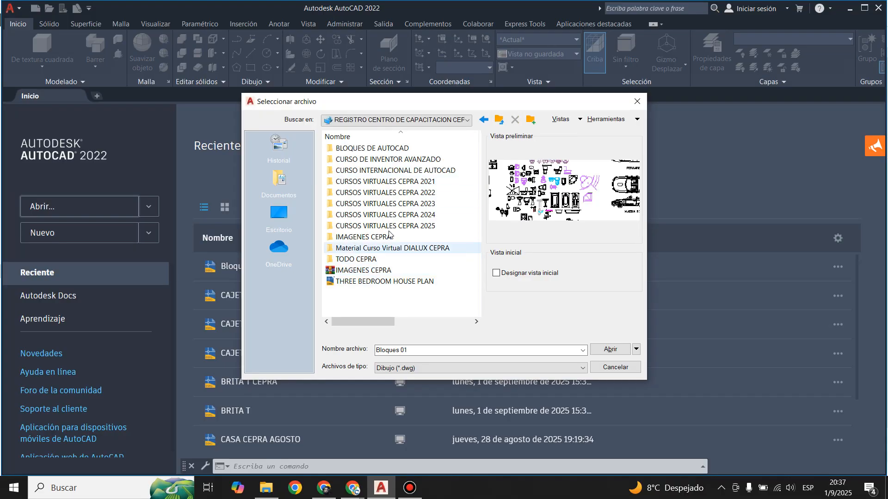
{"action": "double_click", "coordinate": [410, 225]}
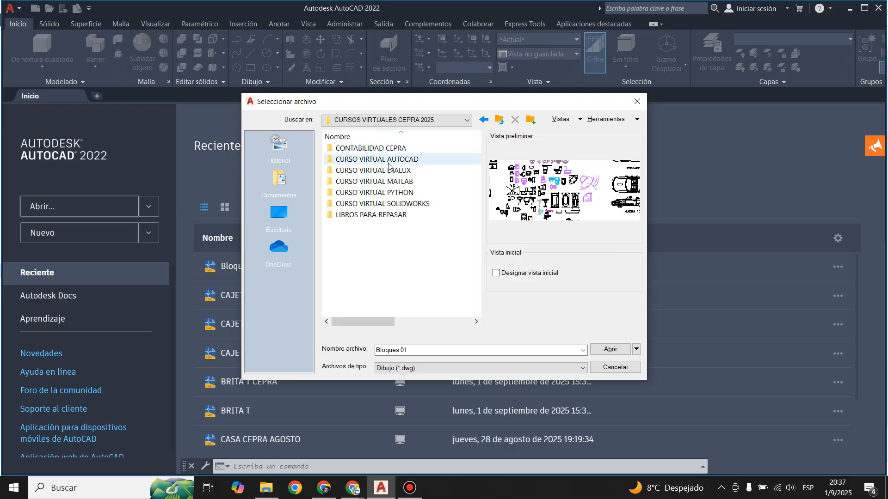
{"action": "double_click", "coordinate": [389, 160]}
{"action": "left_click", "coordinate": [363, 249]}
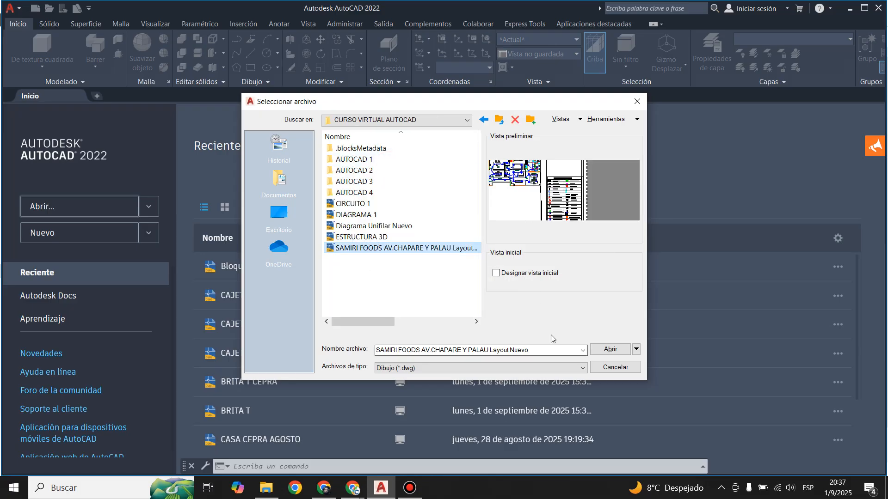
{"action": "left_click", "coordinate": [607, 349]}
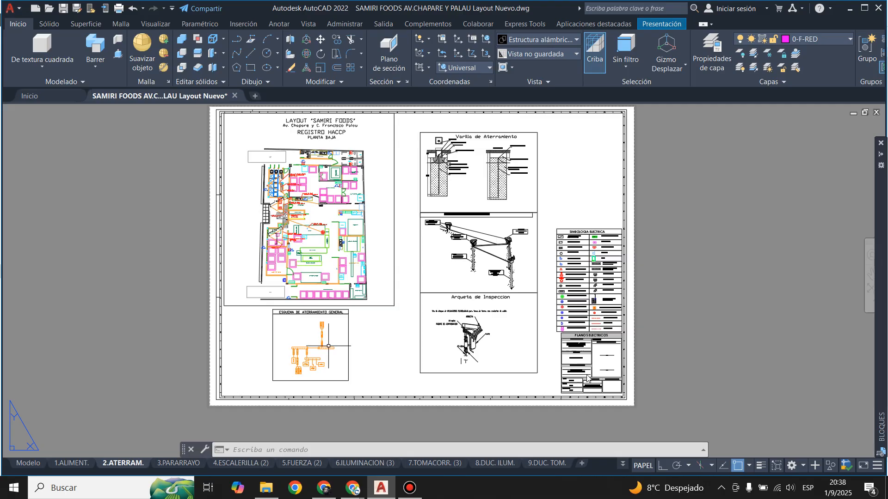
Switch to the 1.ALIMENT. layout and inspect its sheet, from the title block to the floor plans
{"action": "left_click", "coordinate": [66, 463]}
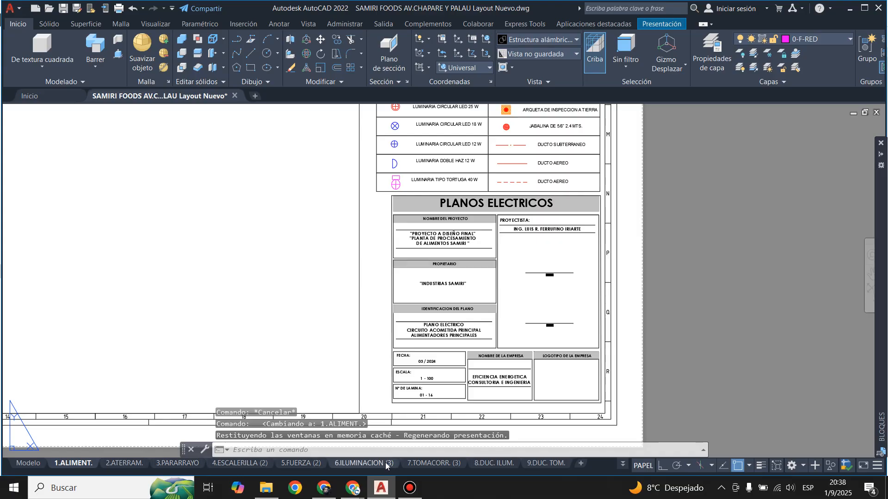
{"action": "mouse_move", "coordinate": [523, 465]}
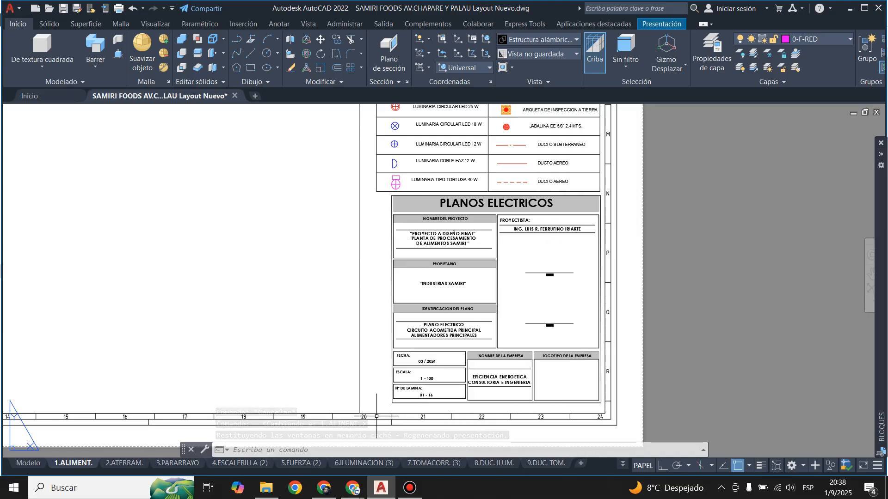
{"action": "scroll", "coordinate": [446, 338], "scroll_direction": "down", "scroll_amount": 3}
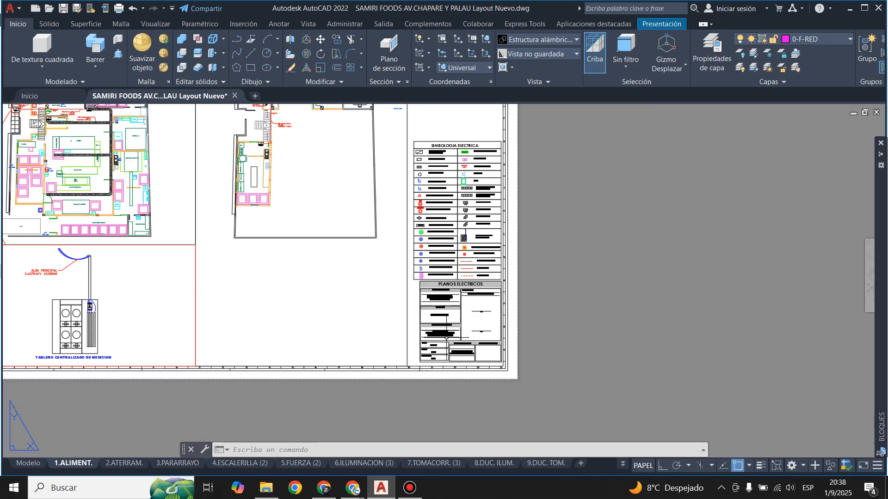
{"action": "scroll", "coordinate": [601, 331], "scroll_direction": "down", "scroll_amount": 2}
{"action": "scroll", "coordinate": [353, 254], "scroll_direction": "up", "scroll_amount": 2}
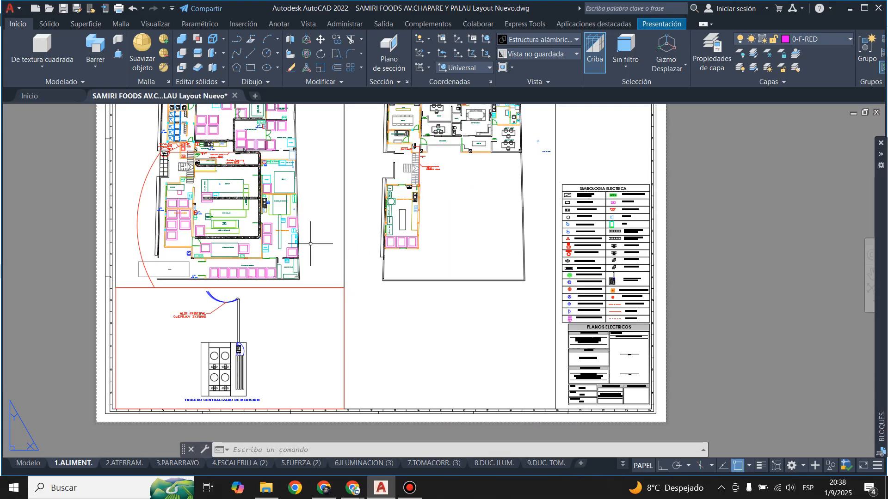
Start batch plotting (Trazado por lotes) for the drawing and look through the list of sheets to publish
{"action": "left_click", "coordinate": [9, 8]}
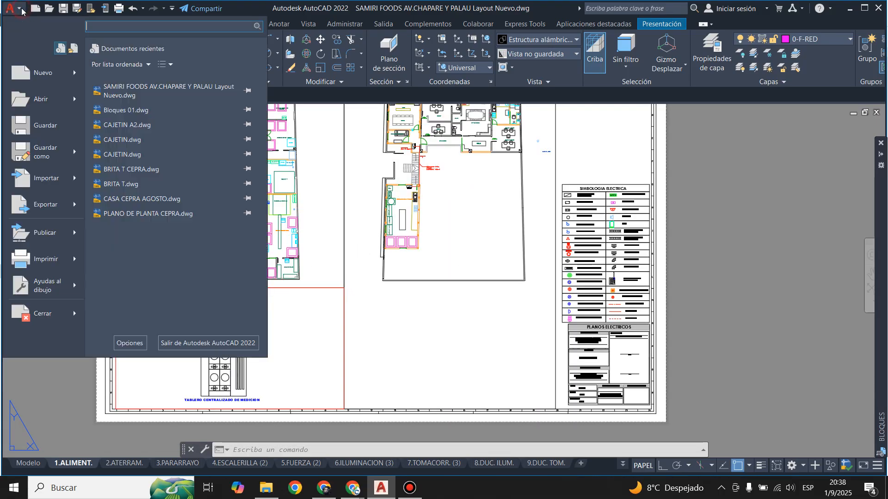
{"action": "mouse_move", "coordinate": [56, 264]}
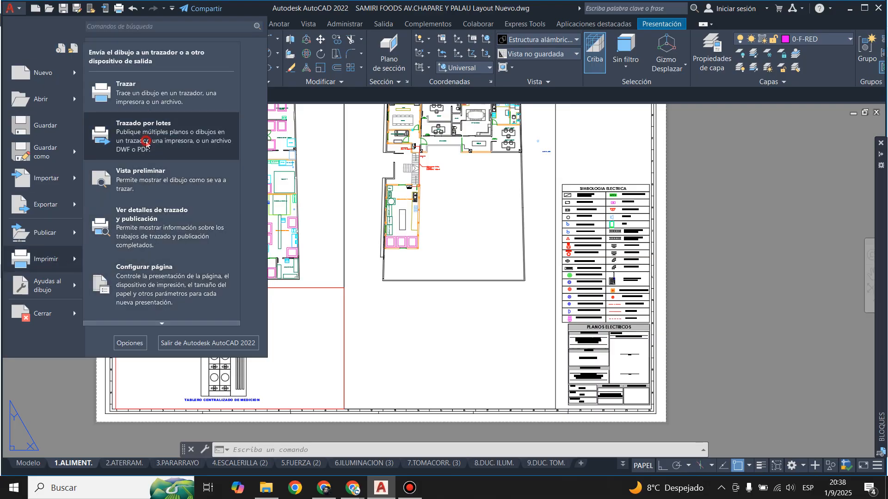
{"action": "left_click", "coordinate": [146, 144]}
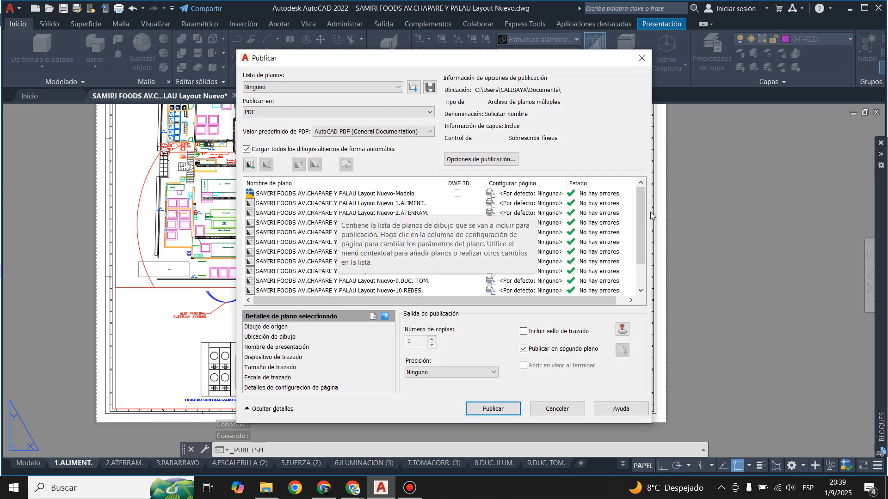
{"action": "left_click_drag", "start_coordinate": [642, 217], "coordinate": [642, 273]}
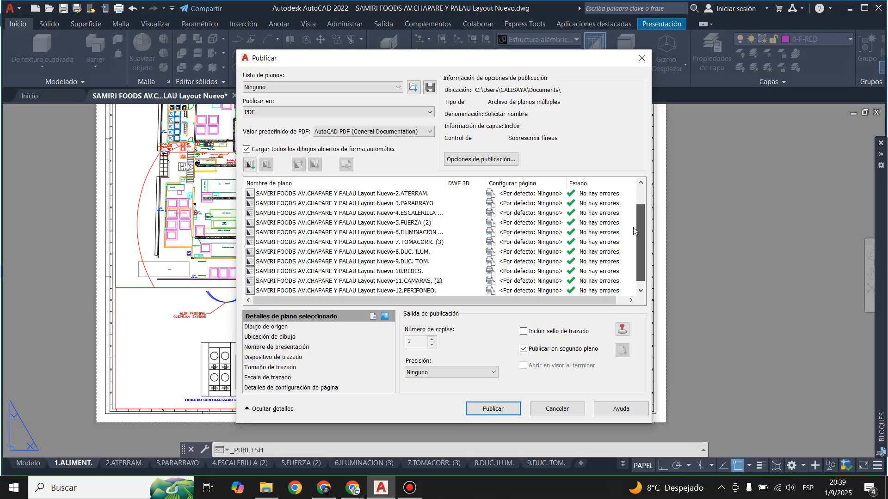
{"action": "scroll", "coordinate": [402, 222], "scroll_direction": "up", "scroll_amount": 2}
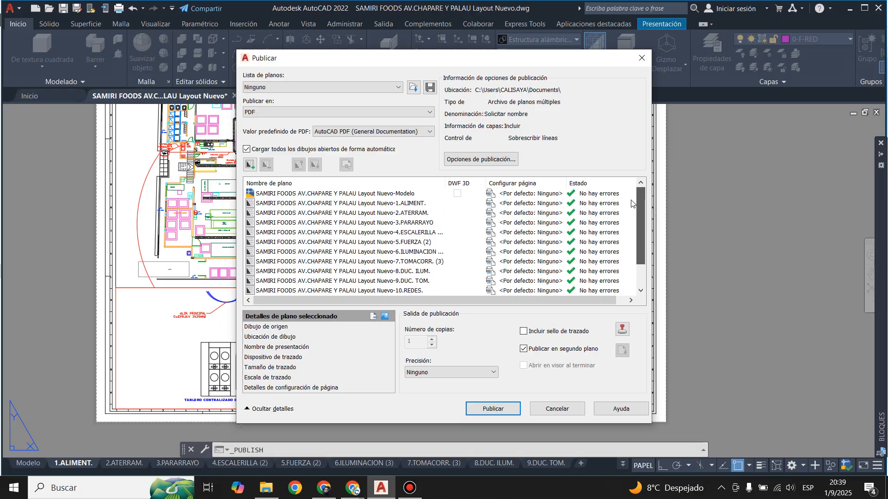
Examine the plot details of sheets 1.ALIMENT., 2.ATERRAM., 3.PARARRAYO and 4.ESCALERILLA (2) in the publish list
{"action": "left_click", "coordinate": [404, 204]}
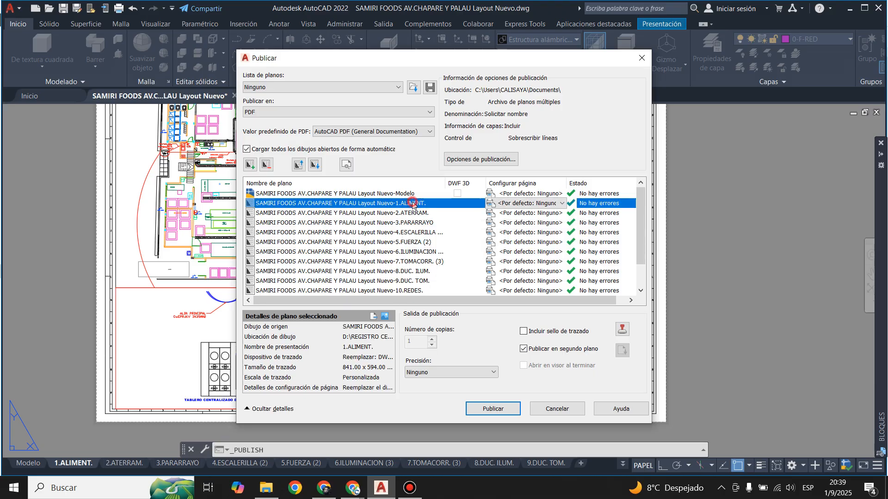
{"action": "left_click", "coordinate": [411, 213]}
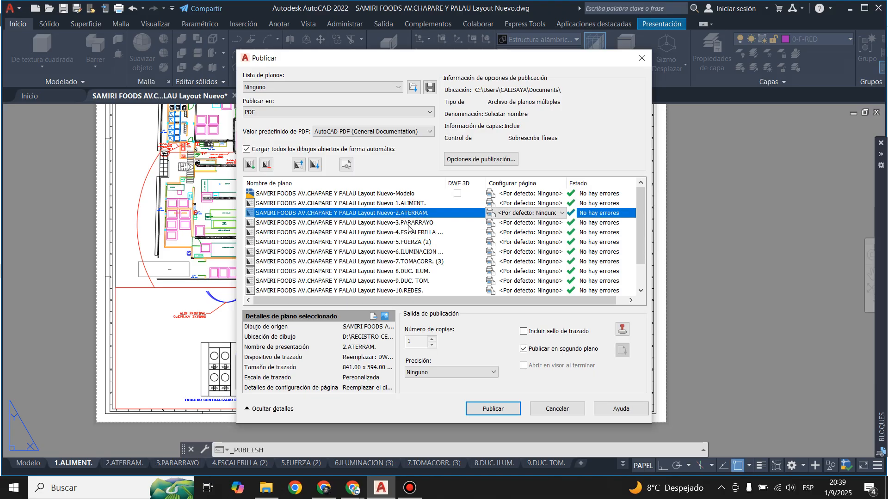
{"action": "left_click", "coordinate": [408, 226]}
{"action": "left_click", "coordinate": [406, 234]}
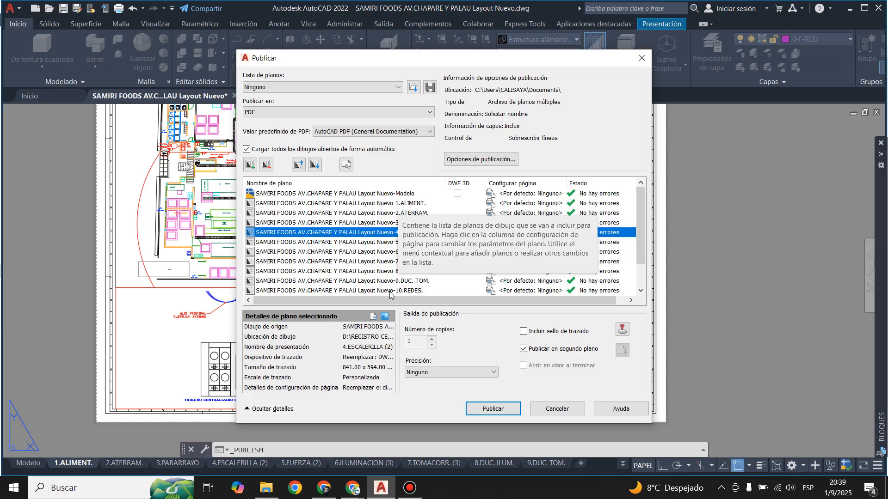
{"action": "left_click", "coordinate": [391, 203]}
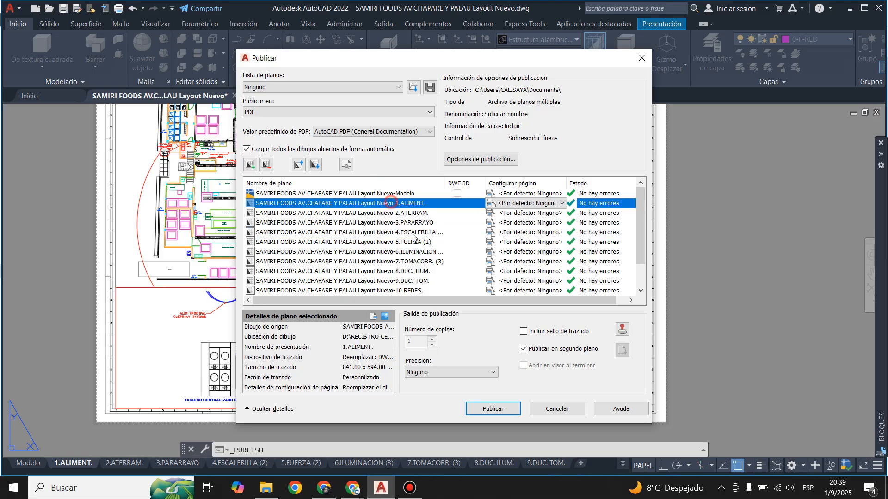
{"action": "left_click", "coordinate": [399, 213]}
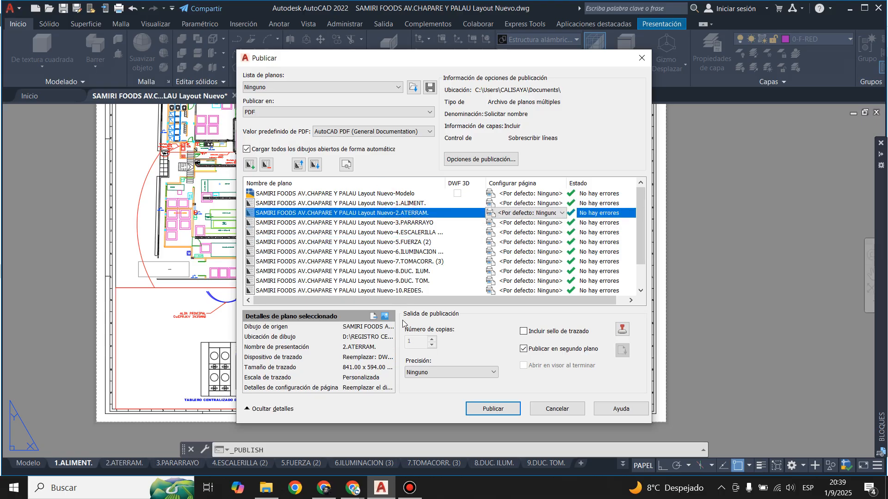
{"action": "left_click", "coordinate": [407, 225]}
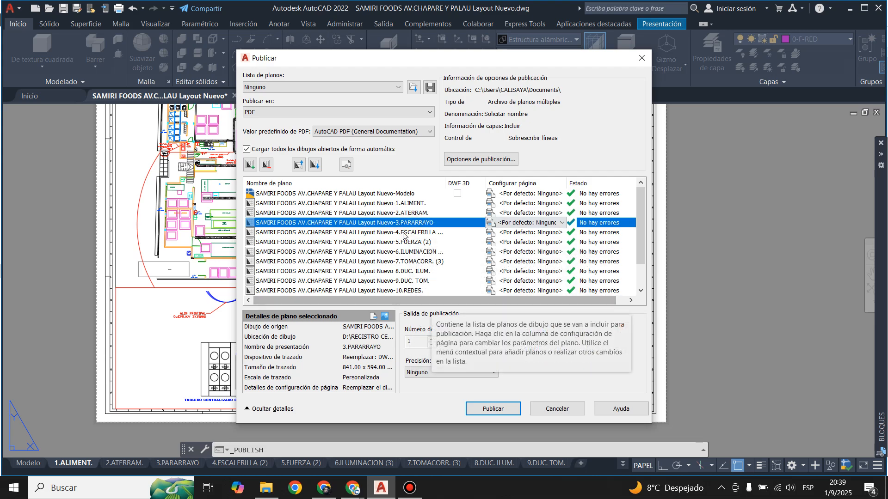
{"action": "left_click", "coordinate": [408, 204]}
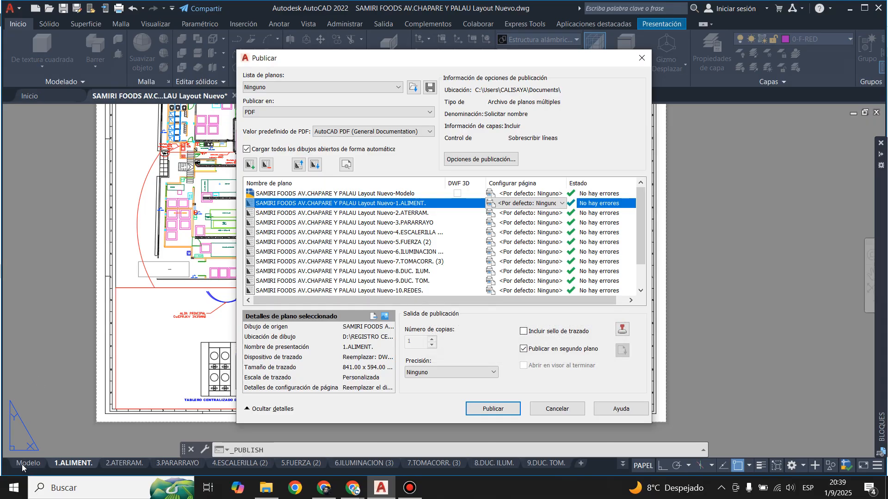
Remove the Modelo sheet from the publish list and check the layout sheets, from 1.ALIMENT. to 9.DUC. TOM
{"action": "left_click", "coordinate": [277, 193]}
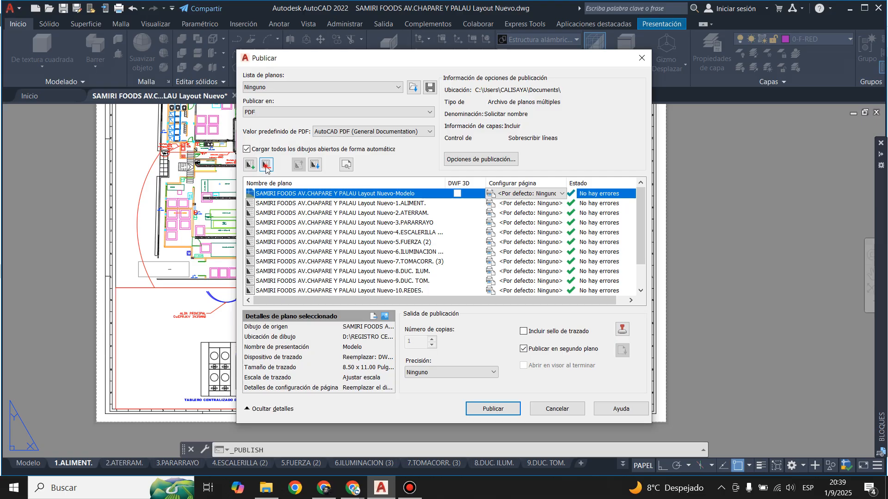
{"action": "left_click", "coordinate": [266, 166]}
{"action": "left_click", "coordinate": [279, 194]}
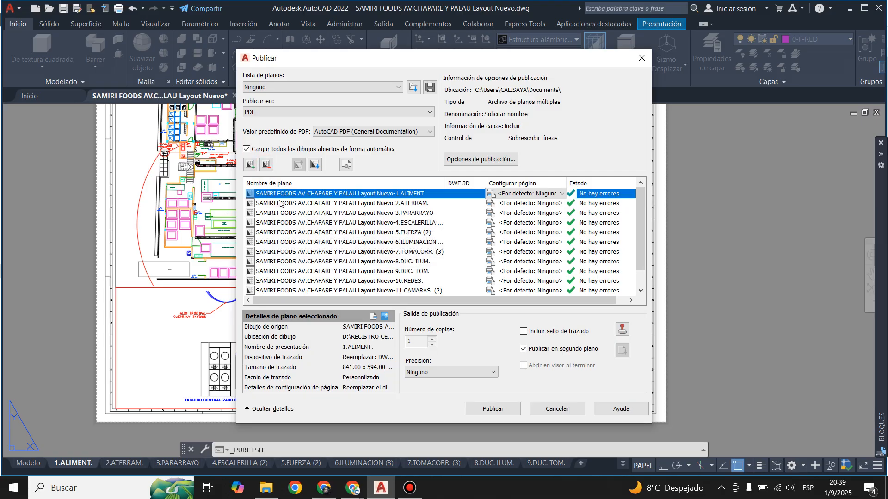
{"action": "left_click", "coordinate": [279, 201]}
{"action": "left_click", "coordinate": [280, 215]}
{"action": "left_click", "coordinate": [277, 243]}
{"action": "left_click", "coordinate": [283, 271]}
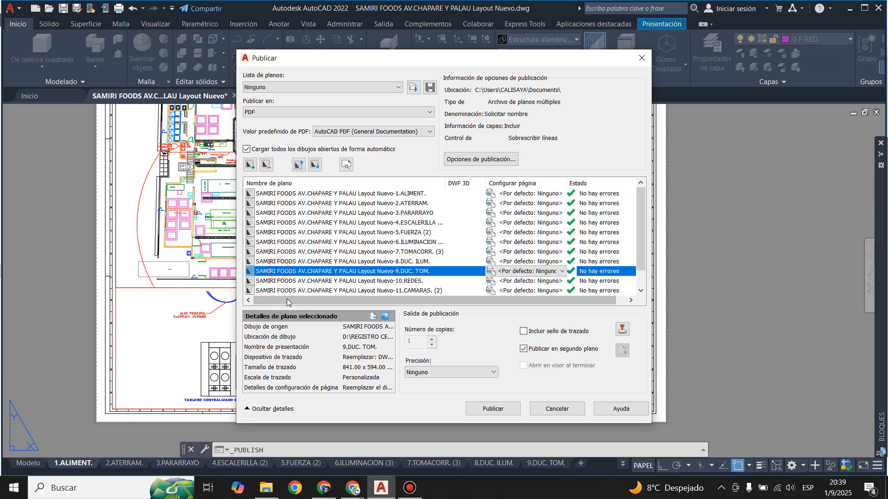
{"action": "left_click", "coordinate": [318, 233]}
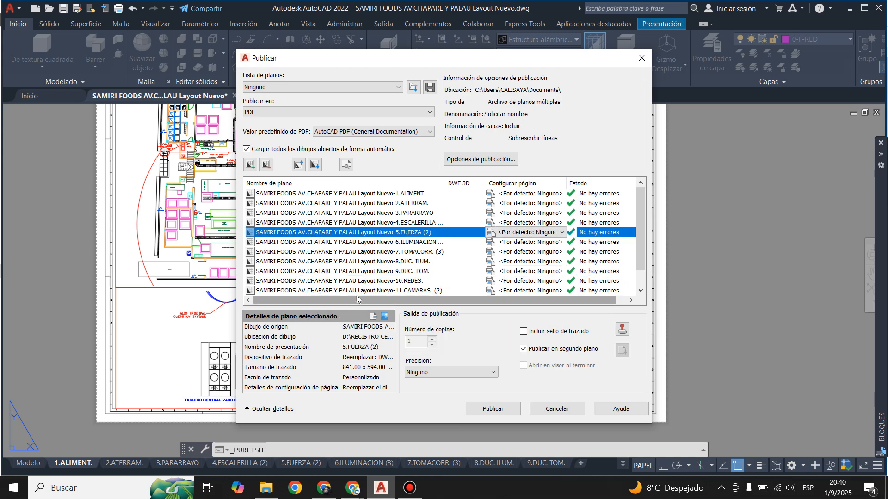
Move the 3.PARARRAYO sheet up one place in the publish list, ahead of 2.ATERRAM
{"action": "scroll", "coordinate": [370, 262], "scroll_direction": "down", "scroll_amount": 1}
{"action": "scroll", "coordinate": [370, 262], "scroll_direction": "up", "scroll_amount": 1}
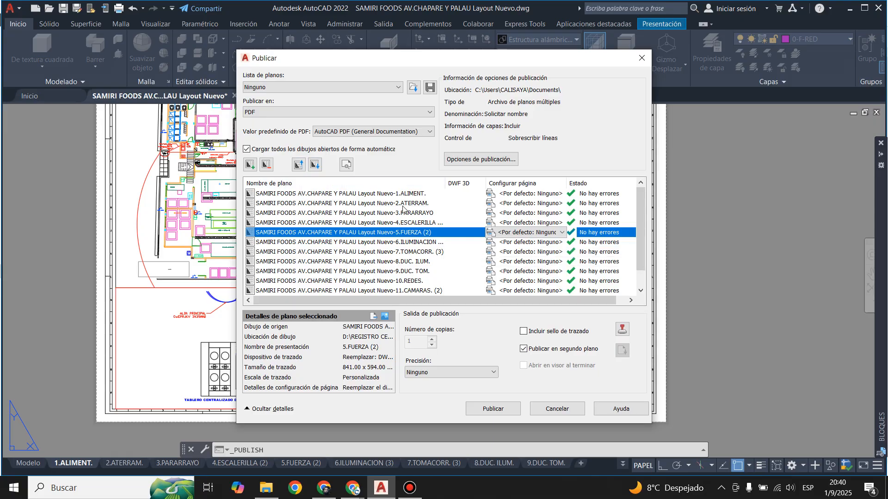
{"action": "left_click", "coordinate": [360, 211]}
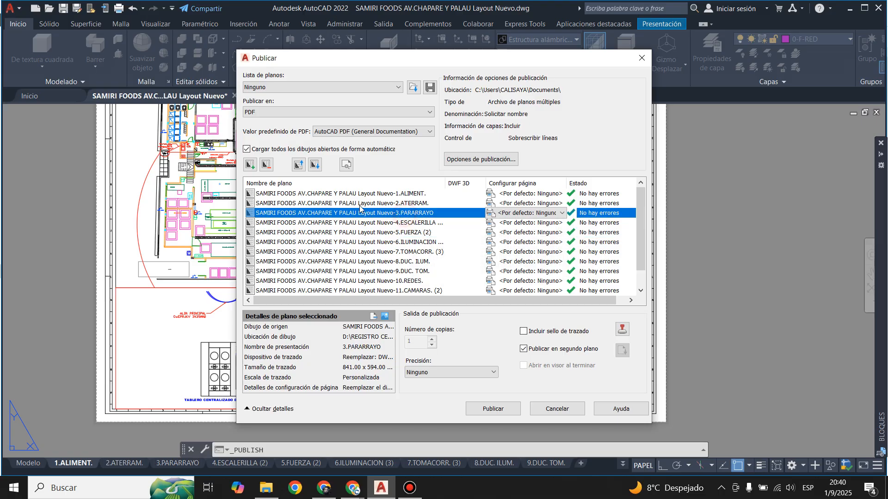
{"action": "left_click", "coordinate": [298, 165]}
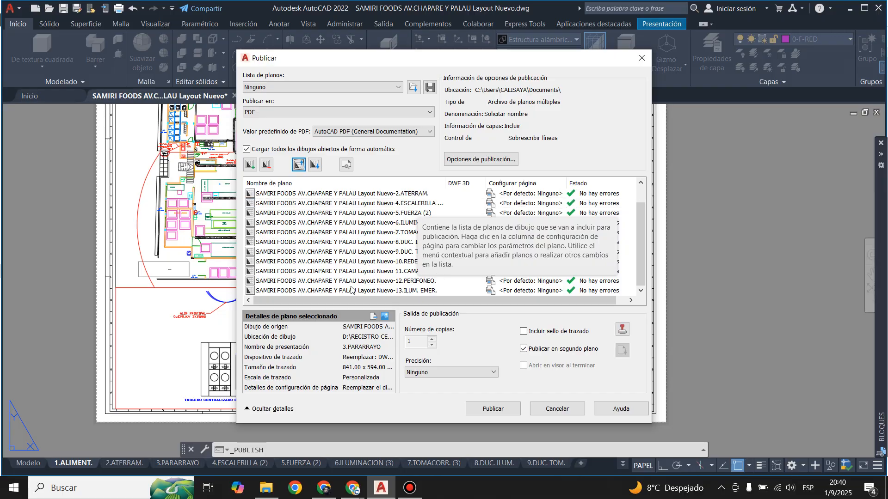
Remove sheets 13.ILUM. EMER. back through 6.ILUMINACION (3) from the publish list, keeping only the first five sheets
{"action": "scroll", "coordinate": [326, 291], "scroll_direction": "down", "scroll_amount": 1}
{"action": "left_click", "coordinate": [329, 290]}
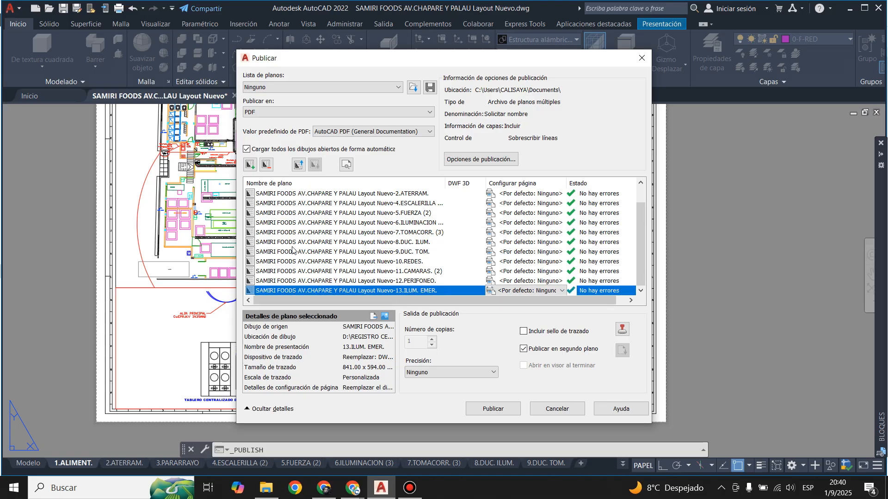
{"action": "left_click", "coordinate": [267, 165]}
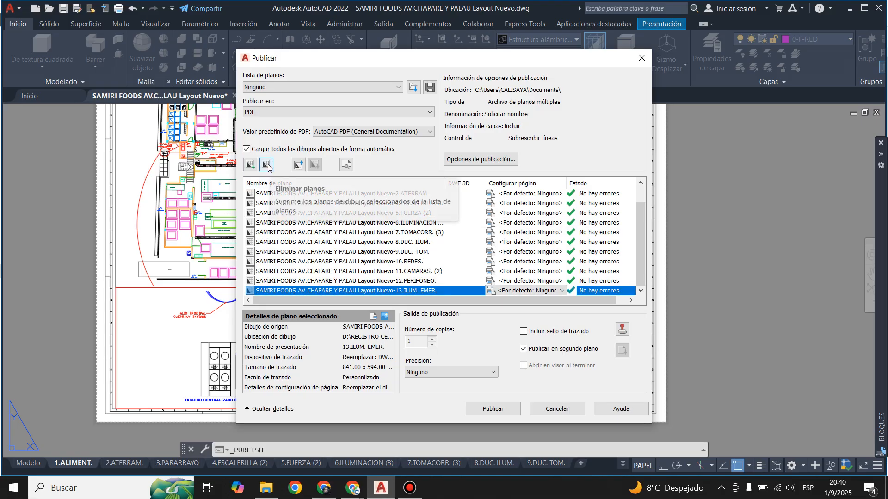
{"action": "left_click", "coordinate": [266, 165]}
{"action": "left_click", "coordinate": [267, 166]}
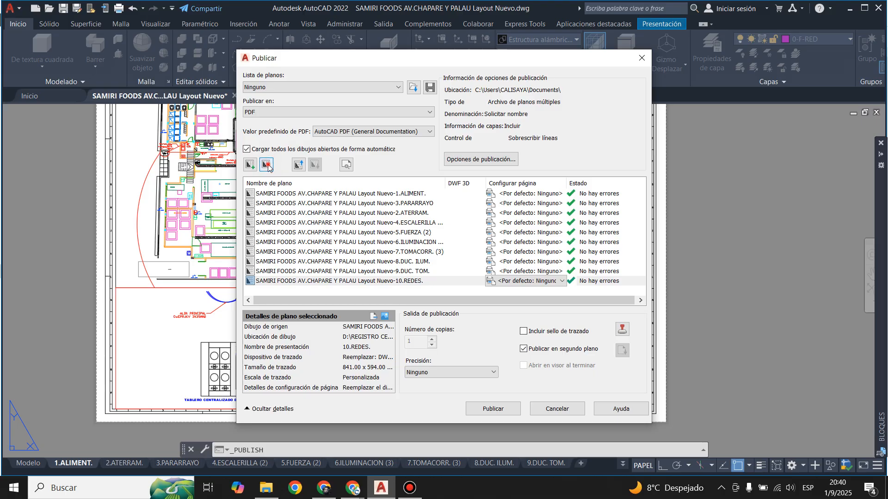
{"action": "left_click", "coordinate": [267, 165]}
{"action": "left_click", "coordinate": [268, 165]}
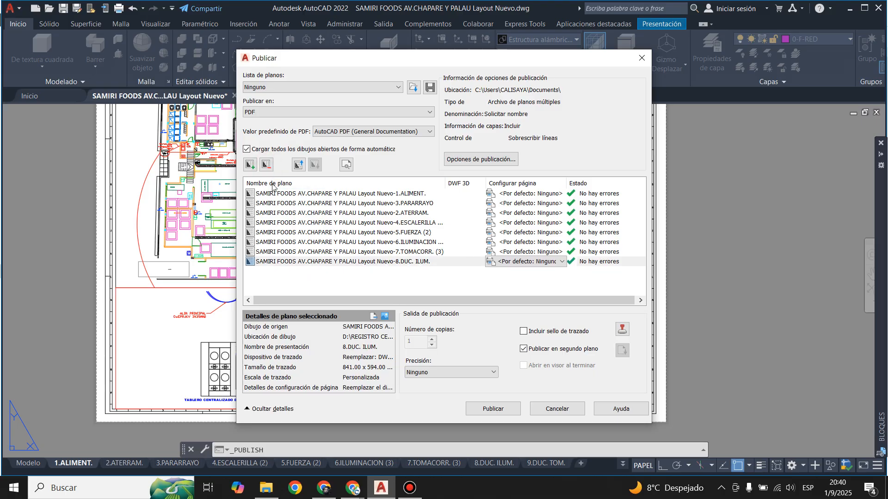
{"action": "left_click", "coordinate": [268, 165]}
{"action": "left_click", "coordinate": [267, 165]}
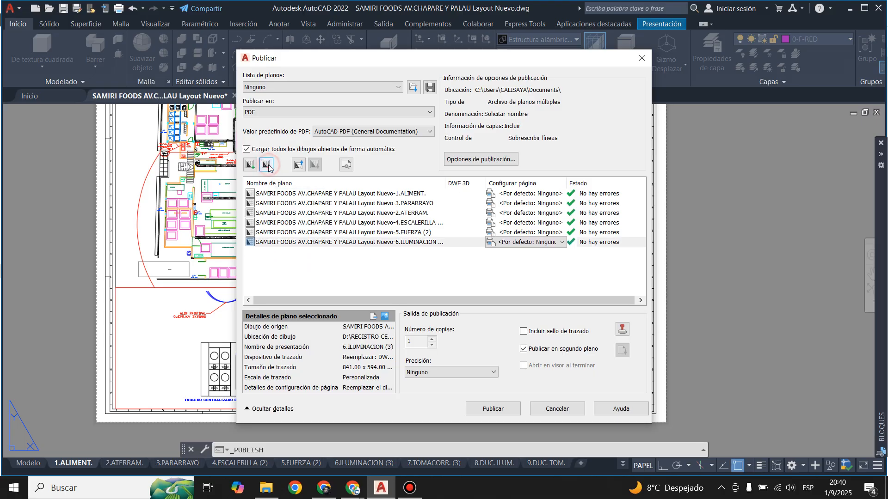
{"action": "left_click", "coordinate": [267, 165]}
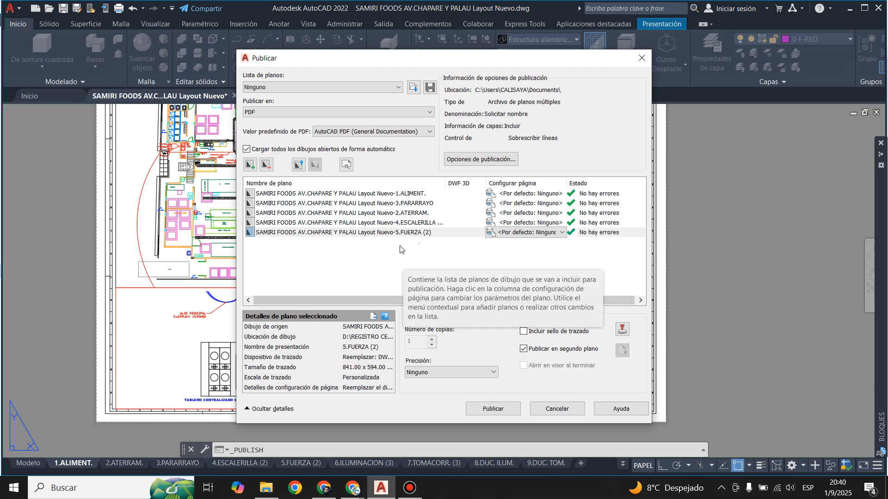
{"action": "left_click", "coordinate": [436, 262]}
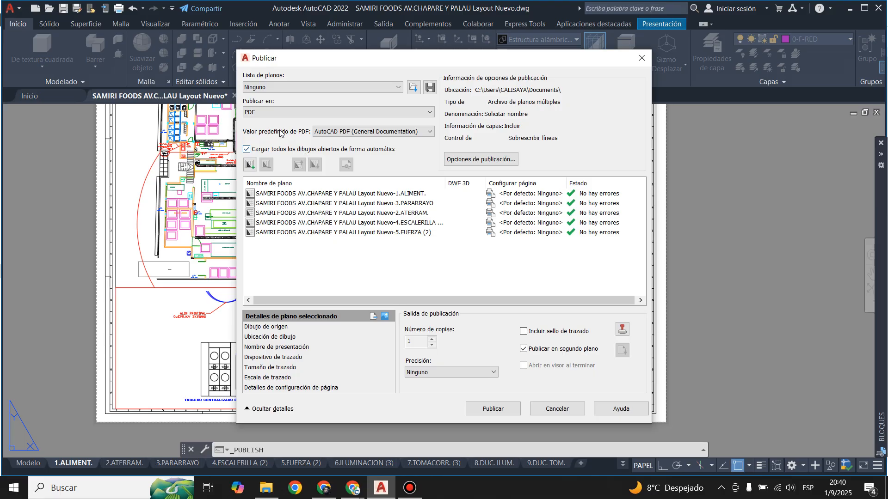
Publish the listed sheets to a PDF named PDF GENERAL in the PRUEBAS folder on the Escritorio
{"action": "left_click", "coordinate": [491, 408]}
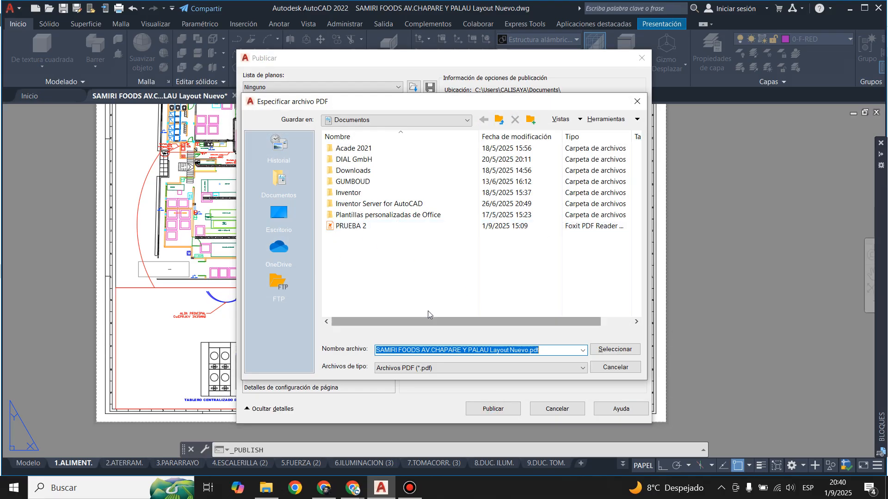
{"action": "left_click", "coordinate": [279, 213]}
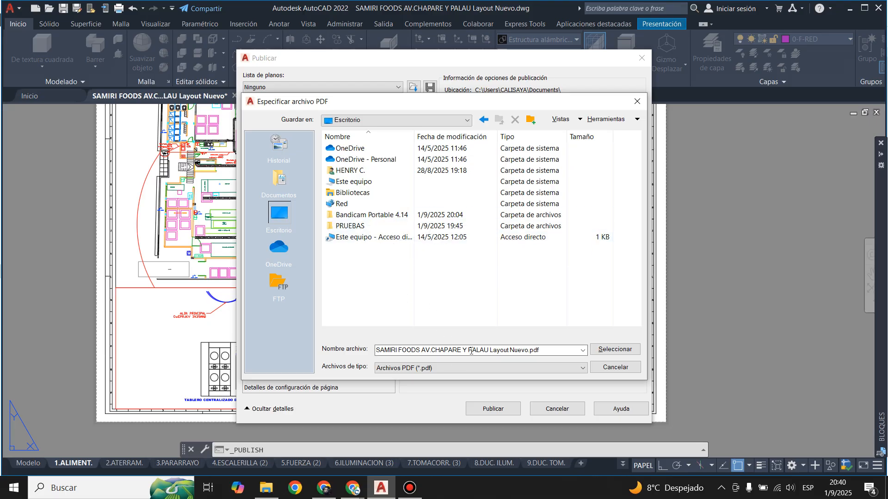
{"action": "left_click", "coordinate": [554, 350]}
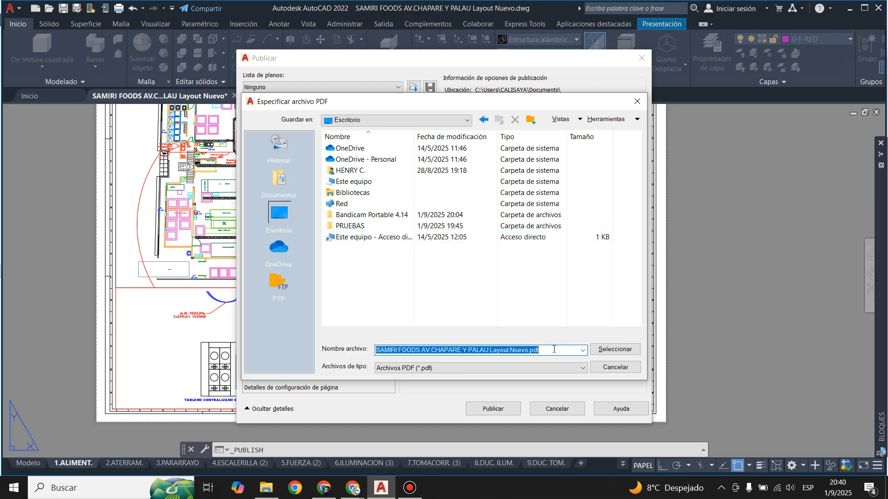
{"action": "type", "text": "PDF GENERAL"}
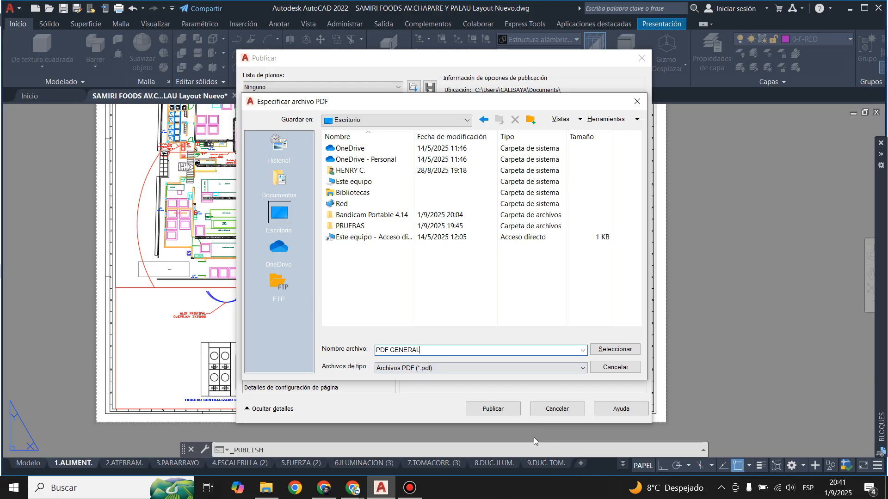
{"action": "double_click", "coordinate": [385, 226]}
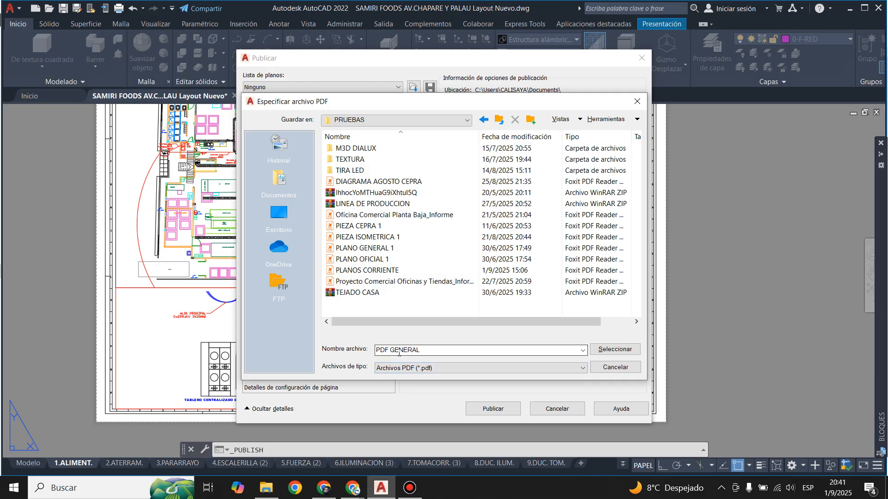
{"action": "left_click", "coordinate": [619, 353]}
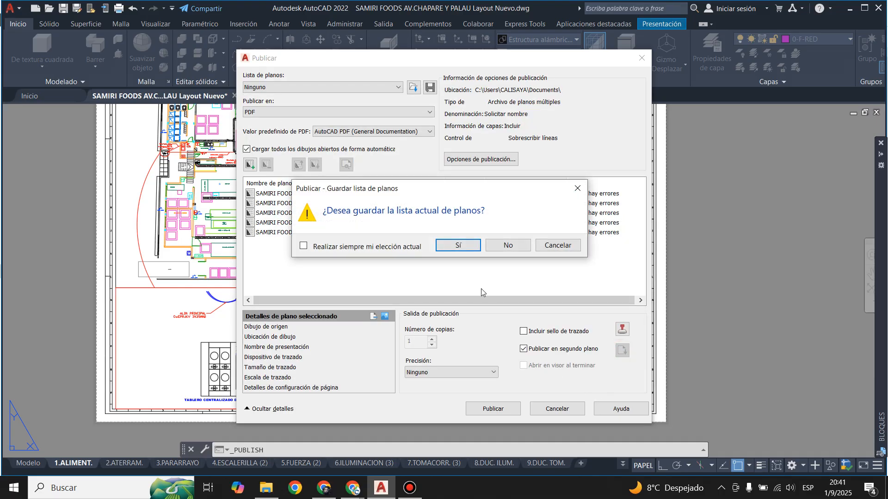
Agree to save the current sheet list, close the notices and check the progress of the background publishing job
{"action": "left_click", "coordinate": [451, 243]}
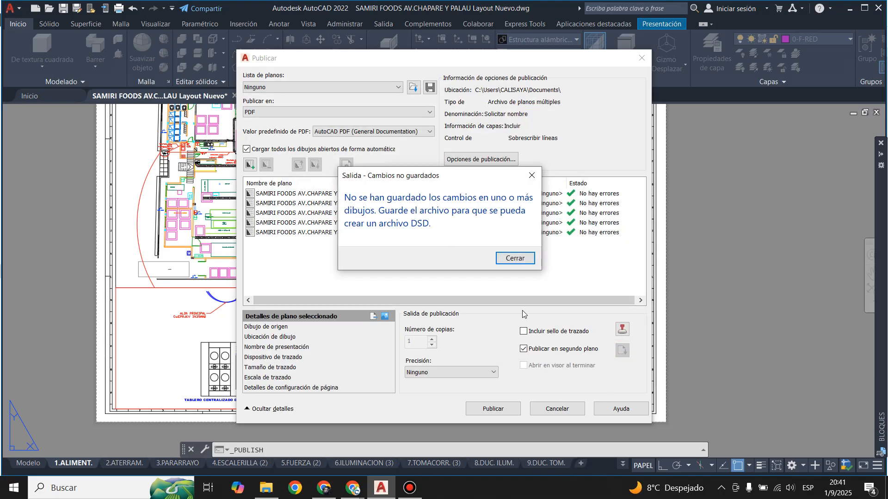
{"action": "left_click", "coordinate": [517, 257]}
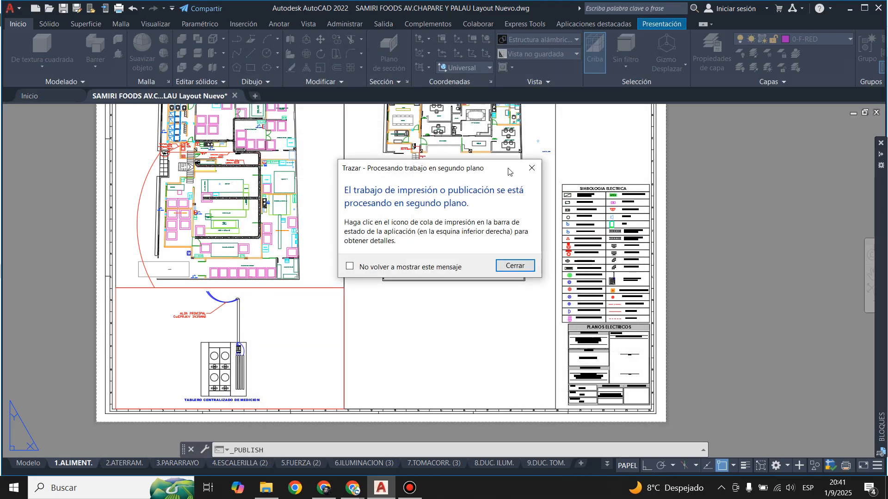
{"action": "left_click", "coordinate": [521, 268]}
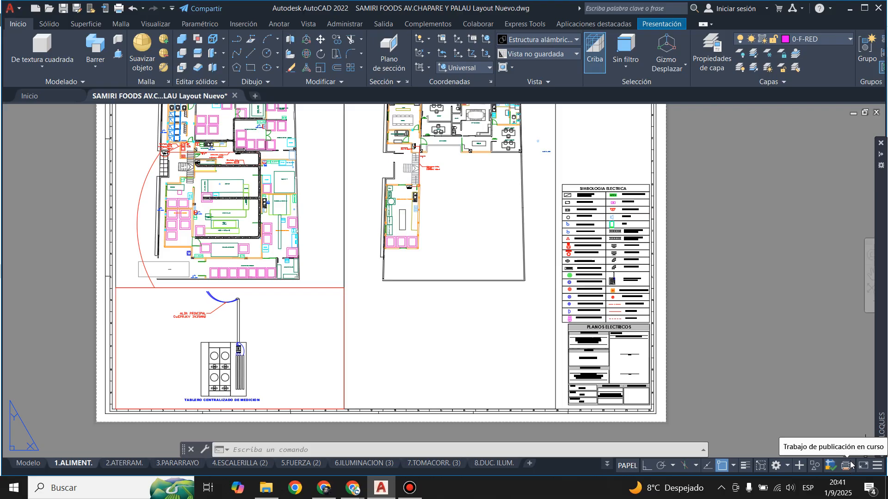
{"action": "left_click", "coordinate": [864, 8]}
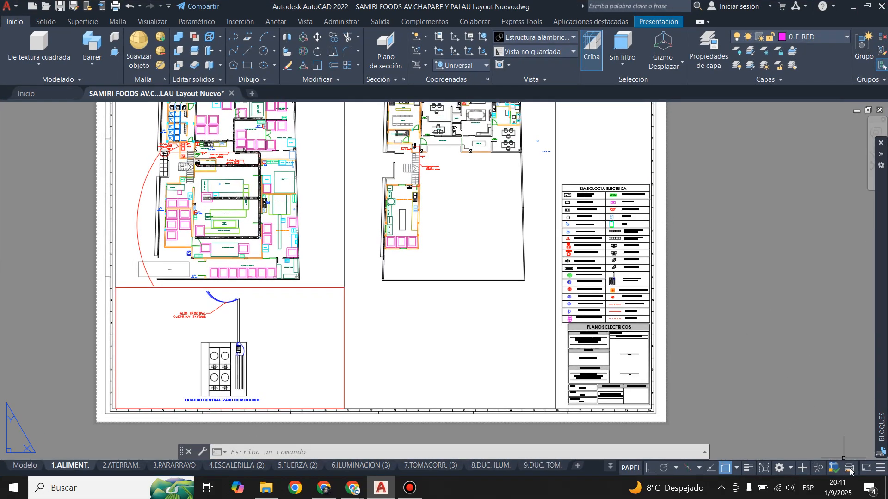
{"action": "mouse_move", "coordinate": [849, 471]}
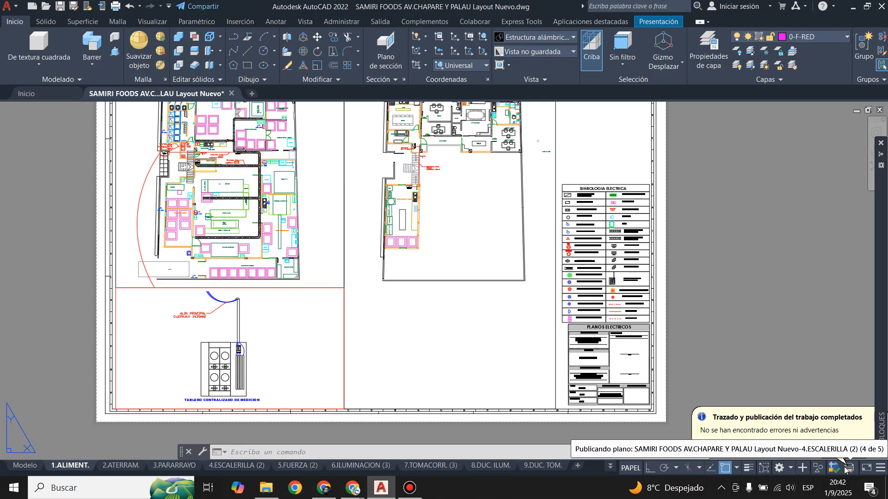
Go to the PRUEBAS folder on the desktop and open the PDF GENERAL file in Foxit PDF Reader
{"action": "left_click", "coordinate": [886, 493]}
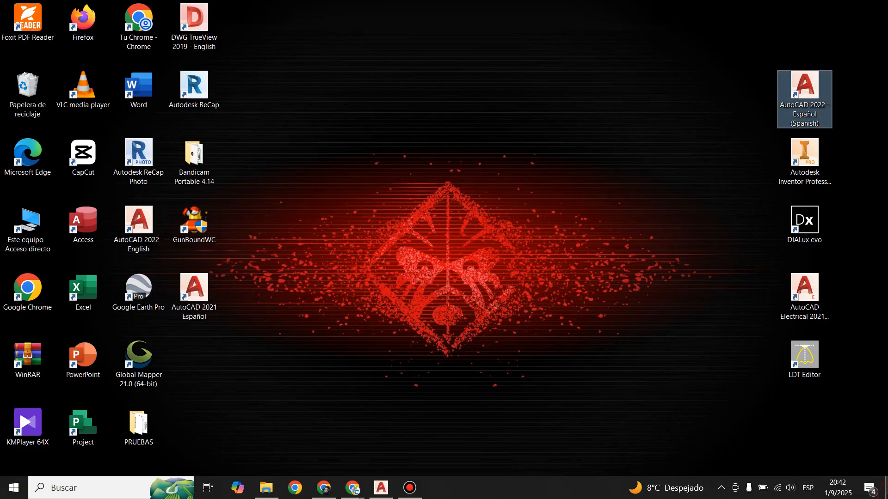
{"action": "double_click", "coordinate": [139, 426]}
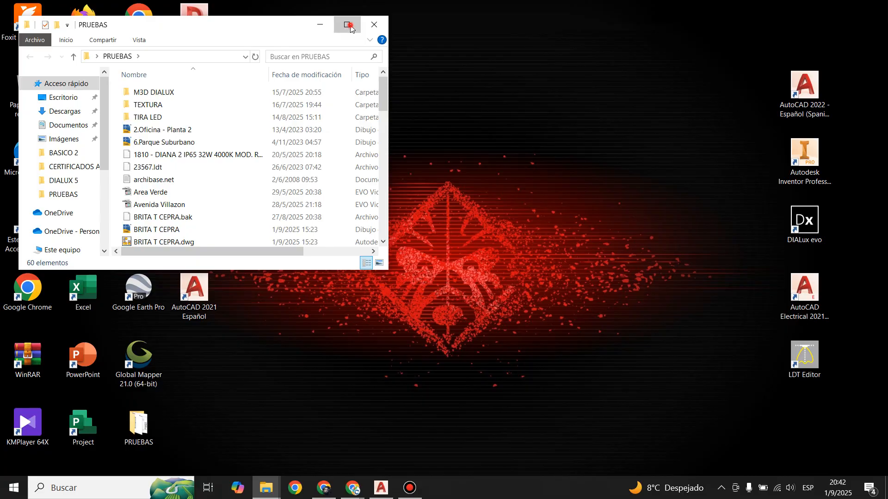
{"action": "left_click", "coordinate": [346, 24]}
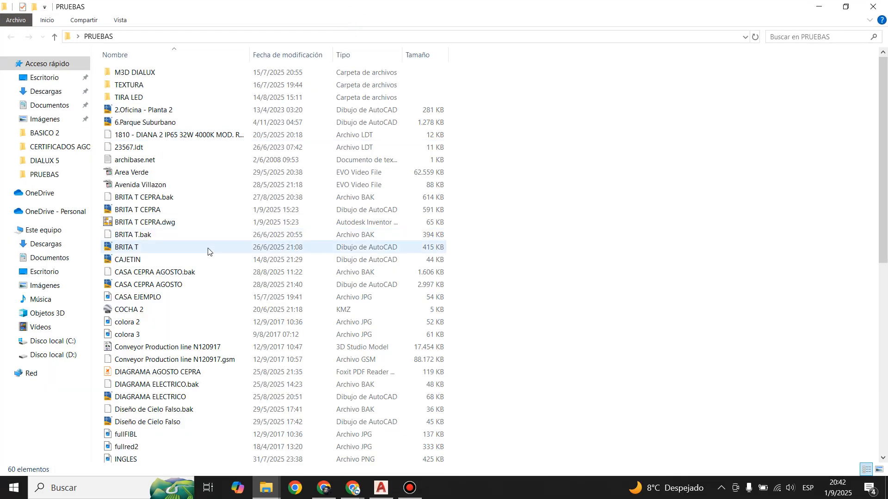
{"action": "scroll", "coordinate": [208, 251], "scroll_direction": "down", "scroll_amount": 3}
{"action": "scroll", "coordinate": [208, 251], "scroll_direction": "down", "scroll_amount": 3}
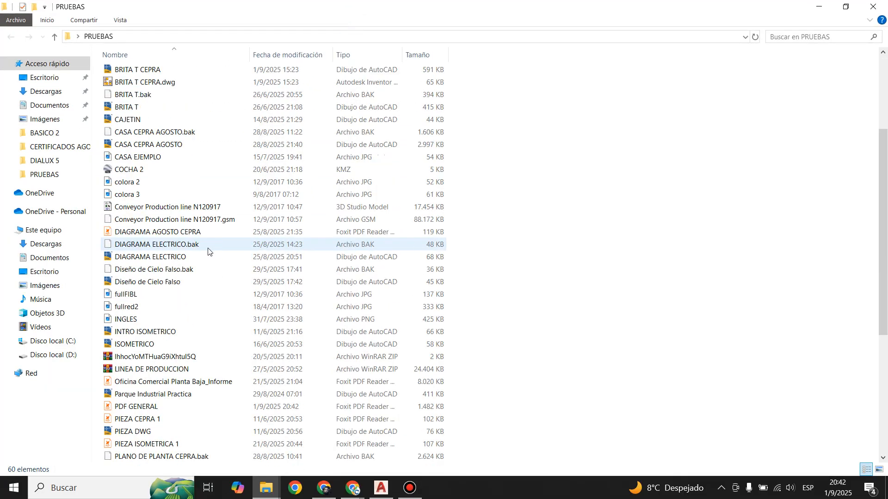
{"action": "double_click", "coordinate": [139, 370]}
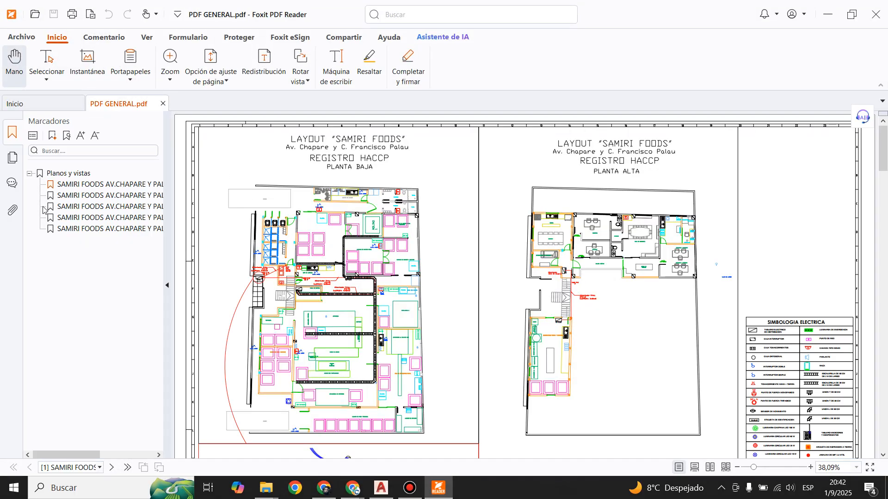
Review the published sheets of PDF GENERAL through their bookmarks, from the second sheet to the fifth
{"action": "left_click", "coordinate": [70, 197]}
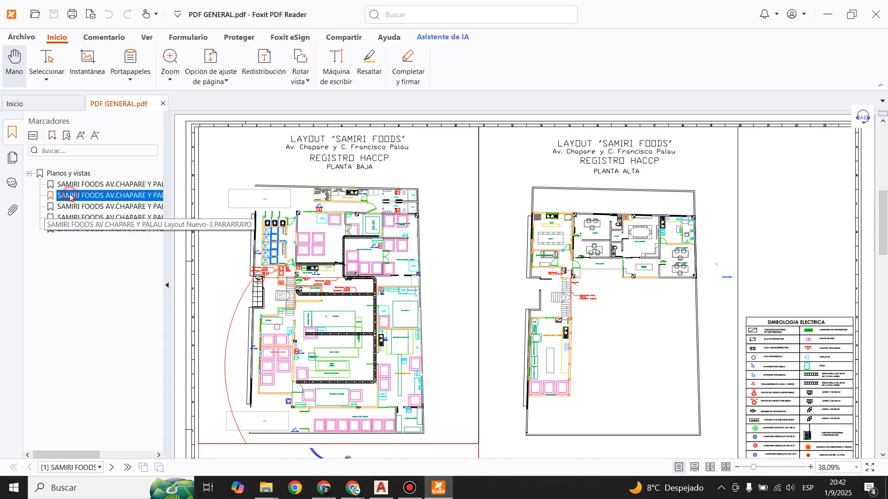
{"action": "left_click", "coordinate": [98, 206]}
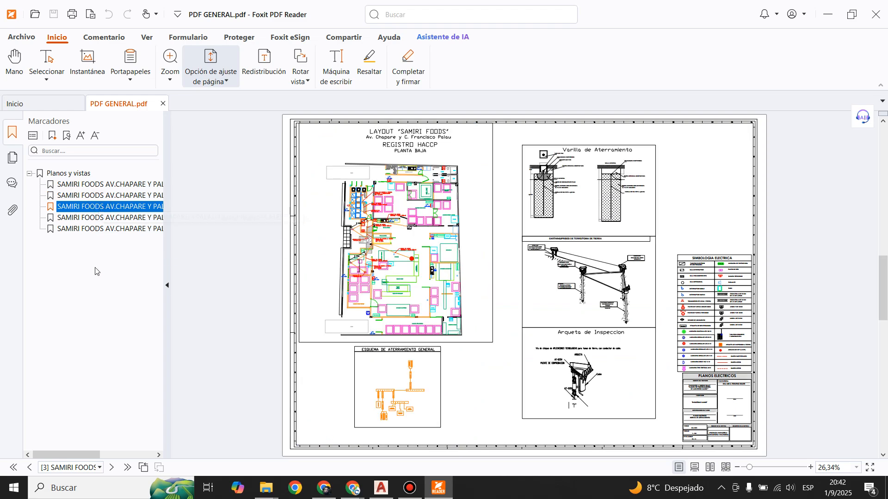
{"action": "left_click", "coordinate": [109, 217]}
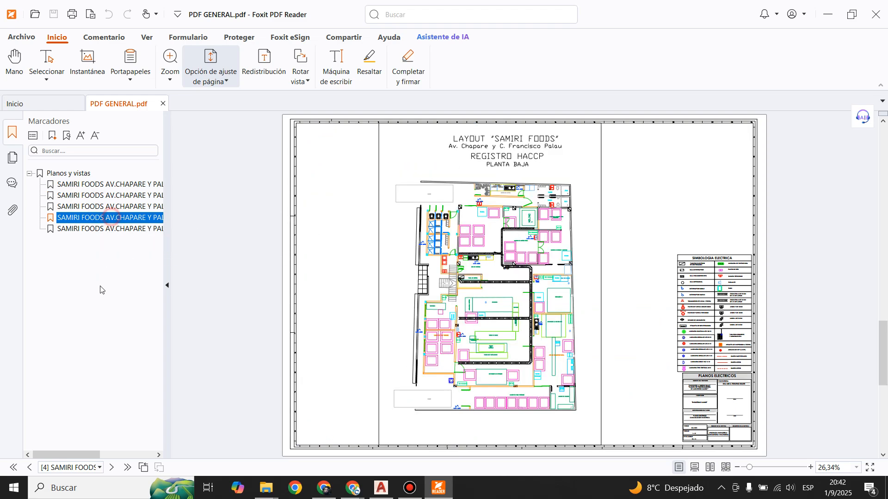
{"action": "left_click", "coordinate": [108, 228]}
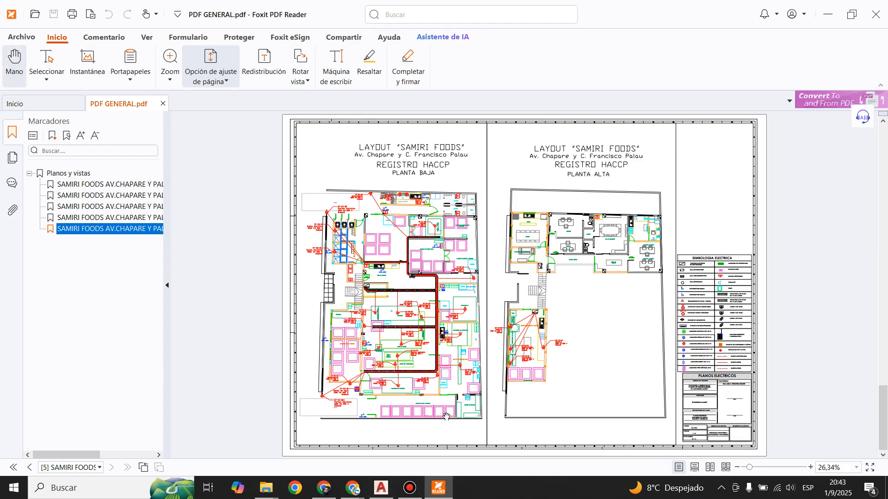
Switch back to AutoCAD and close the SAMIRI FOODS drawing
{"action": "left_click", "coordinate": [384, 479]}
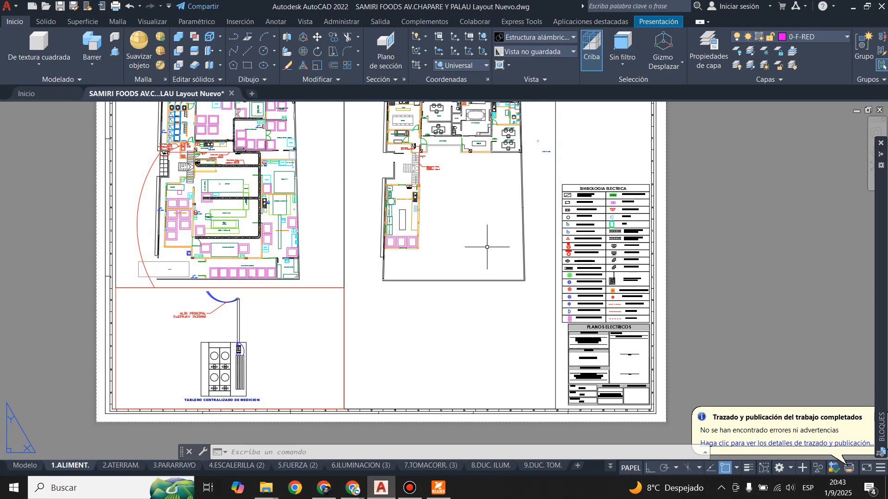
{"action": "left_click", "coordinate": [232, 93]}
{"action": "left_click", "coordinate": [486, 276]}
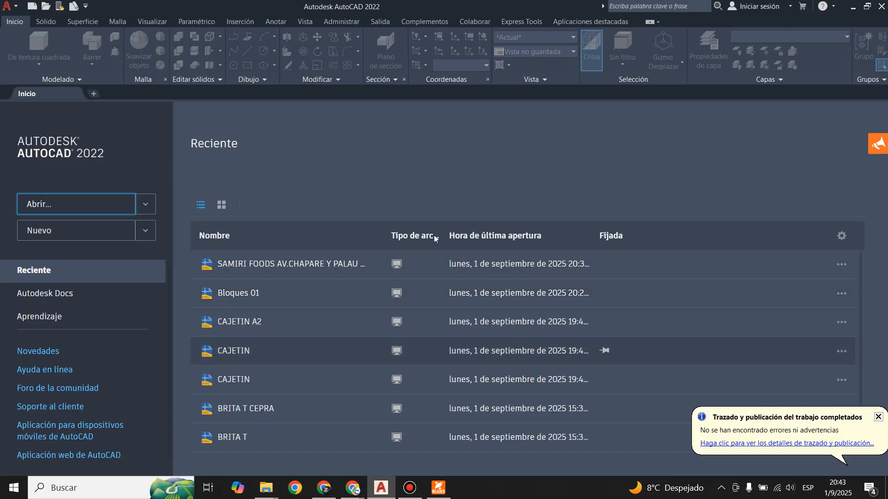
Create a new drawing and switch it to model space
{"action": "left_click", "coordinate": [64, 237]}
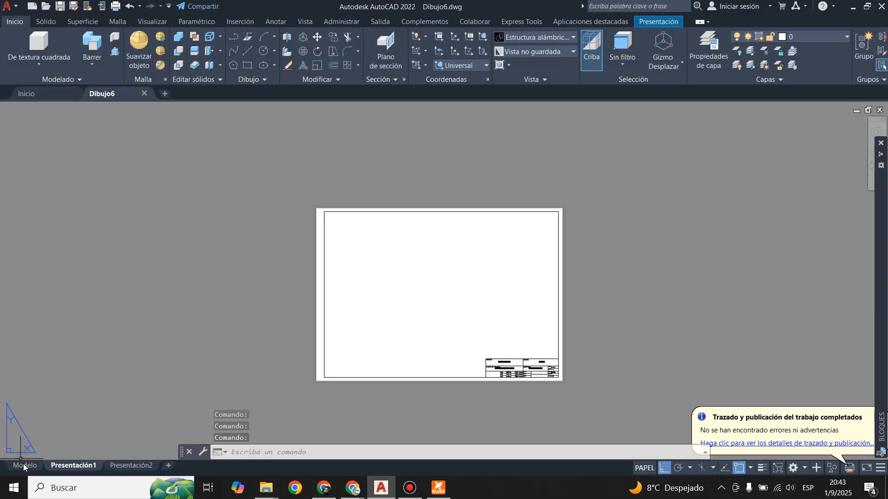
{"action": "left_click", "coordinate": [24, 466]}
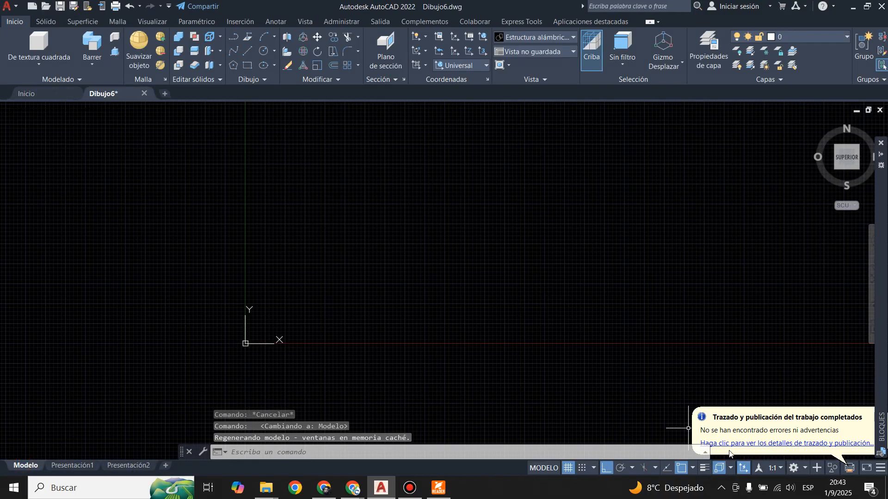
Turn off dynamic UCS and 3D object snap, and switch the workspace to Dibujo y anotación
{"action": "left_click", "coordinate": [806, 469]}
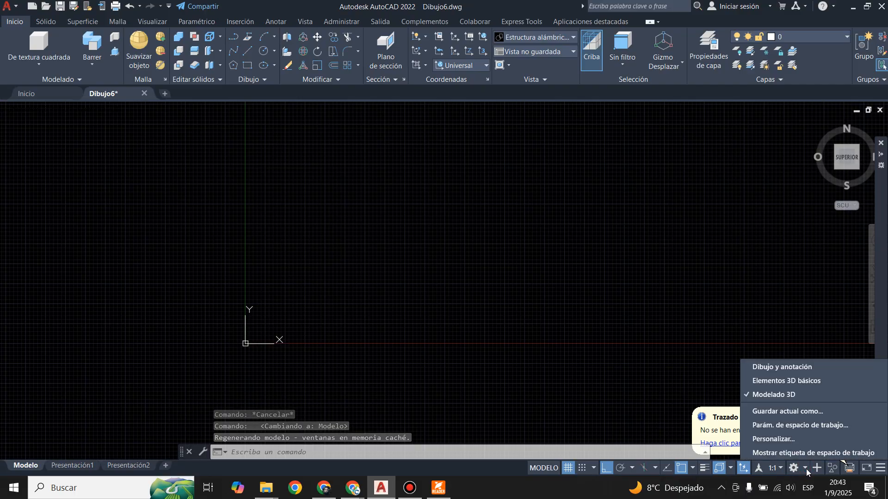
{"action": "left_click", "coordinate": [743, 469]}
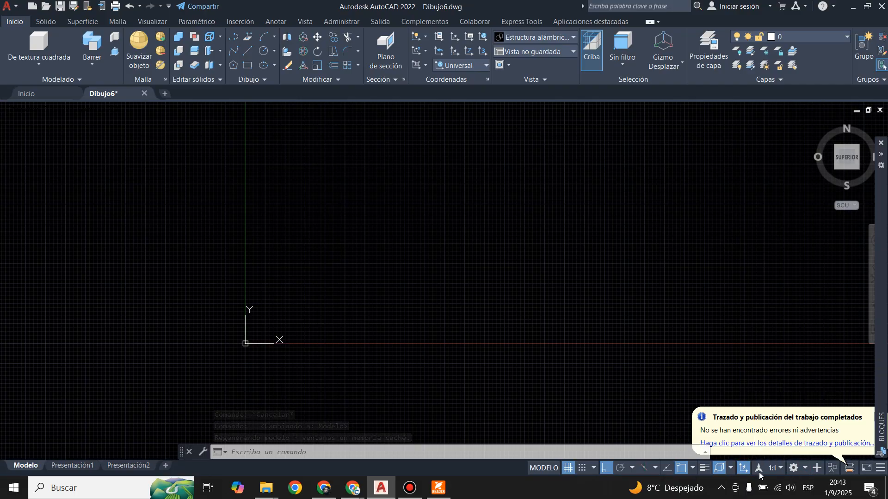
{"action": "left_click", "coordinate": [720, 468]}
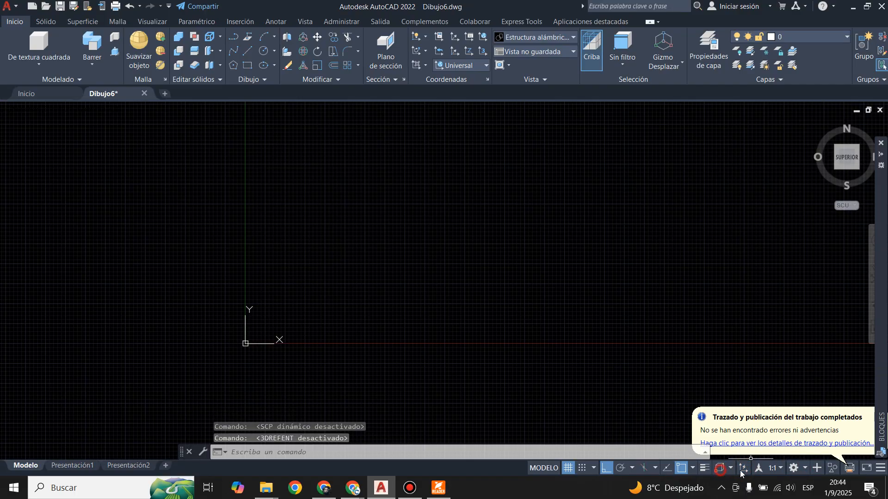
{"action": "left_click", "coordinate": [800, 468]}
{"action": "left_click", "coordinate": [812, 368]}
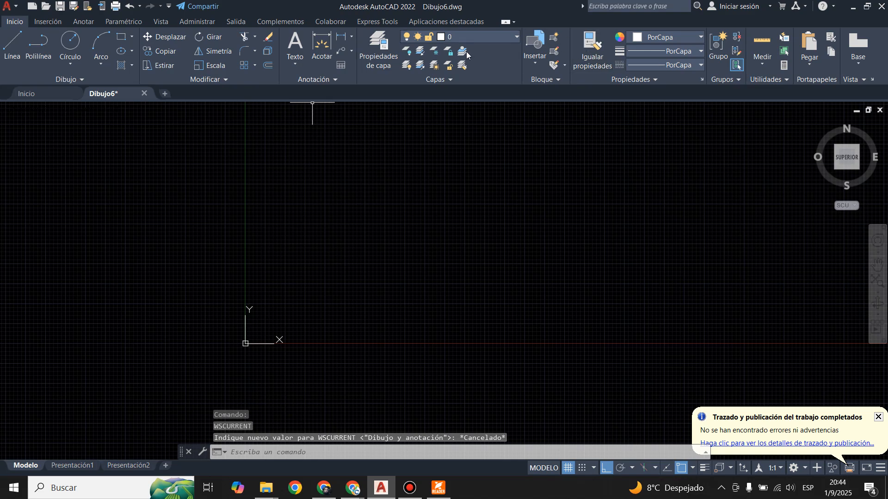
Try to change the LINEA command's alias to LL in the AutoCAD Alias Editor, agree to add the command, and exit the editor
{"action": "left_click", "coordinate": [372, 23]}
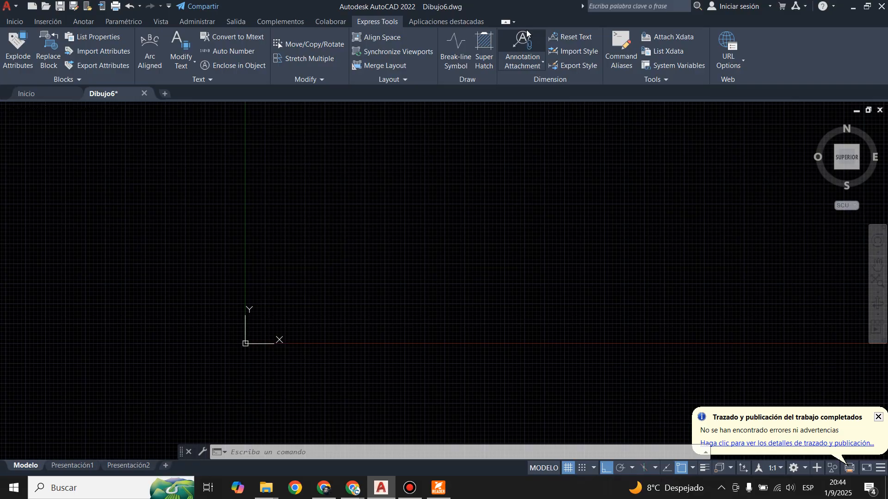
{"action": "left_click", "coordinate": [614, 42]}
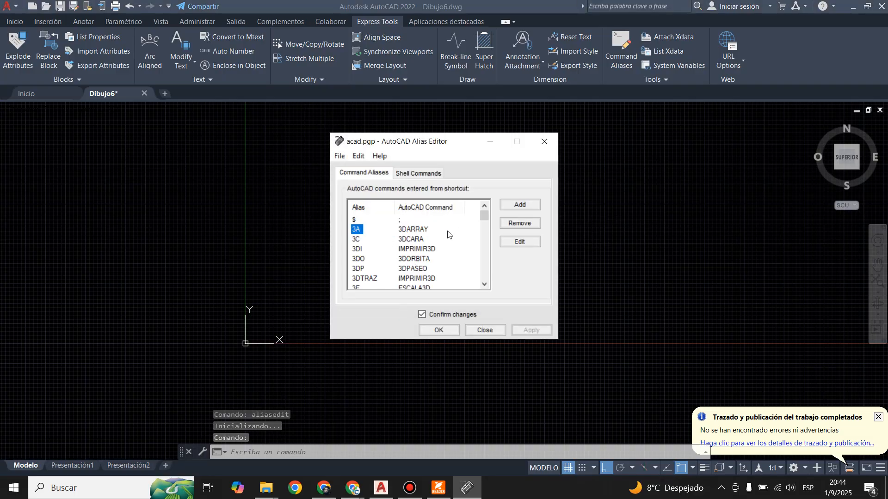
{"action": "left_click_drag", "start_coordinate": [485, 216], "coordinate": [488, 232]}
{"action": "mouse_move", "coordinate": [487, 238]}
{"action": "left_mouse_down"}
{"action": "mouse_move", "coordinate": [483, 262]}
{"action": "mouse_move", "coordinate": [480, 252]}
{"action": "left_mouse_up"}
{"action": "scroll", "coordinate": [378, 262], "scroll_direction": "down", "scroll_amount": 1}
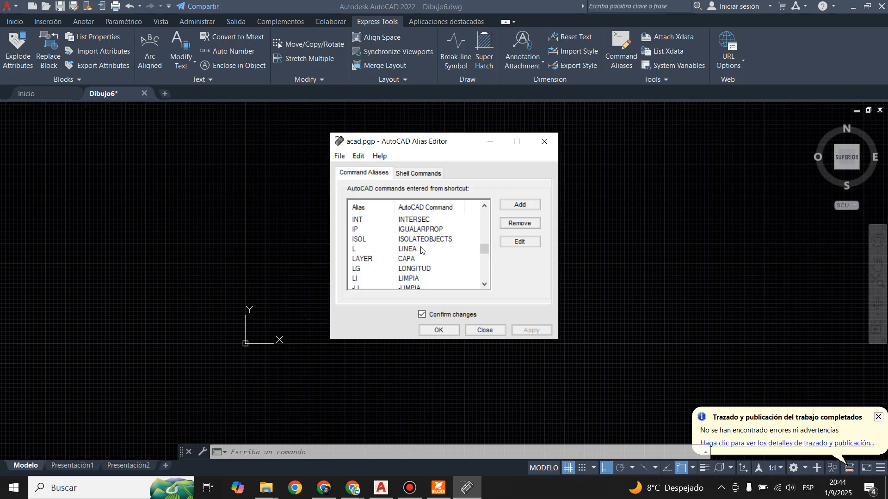
{"action": "left_click", "coordinate": [355, 249]}
{"action": "left_click", "coordinate": [519, 241]}
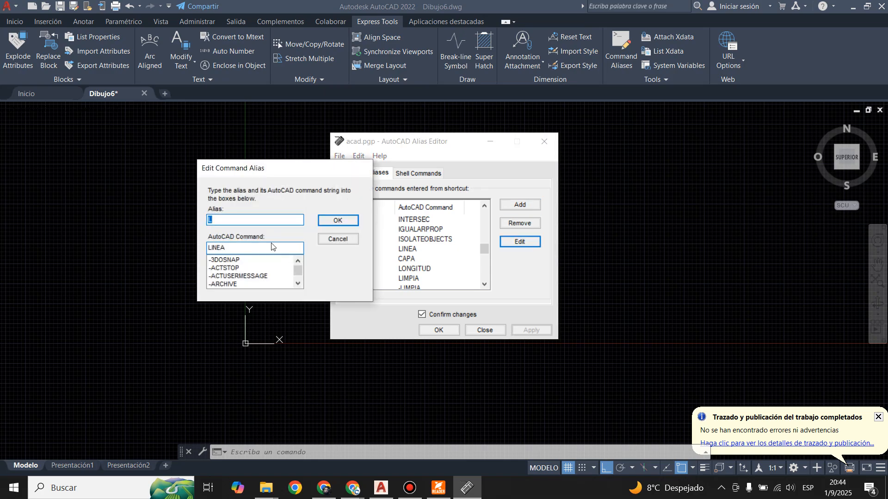
{"action": "left_click", "coordinate": [241, 220]}
{"action": "left_click", "coordinate": [338, 221]}
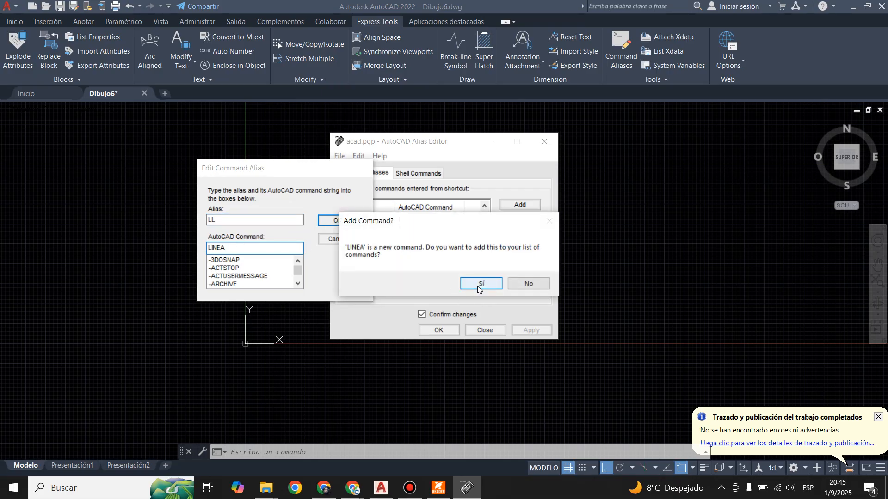
{"action": "left_click", "coordinate": [478, 284]}
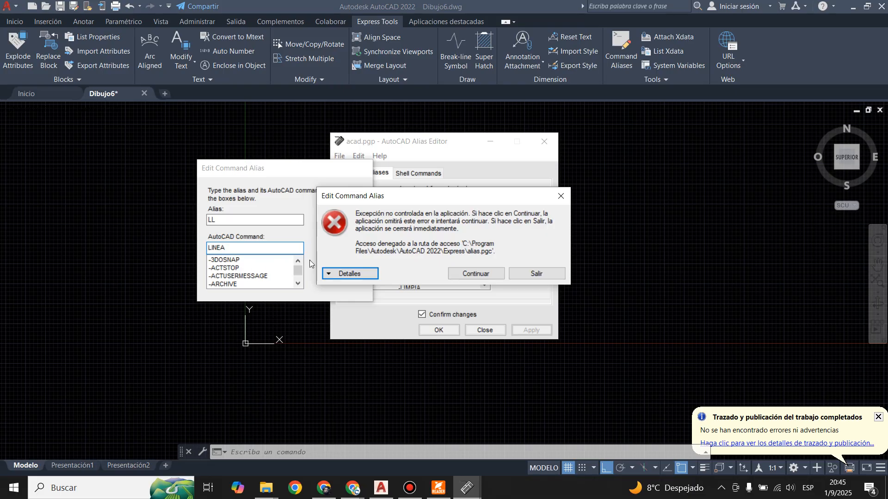
{"action": "left_click", "coordinate": [547, 275]}
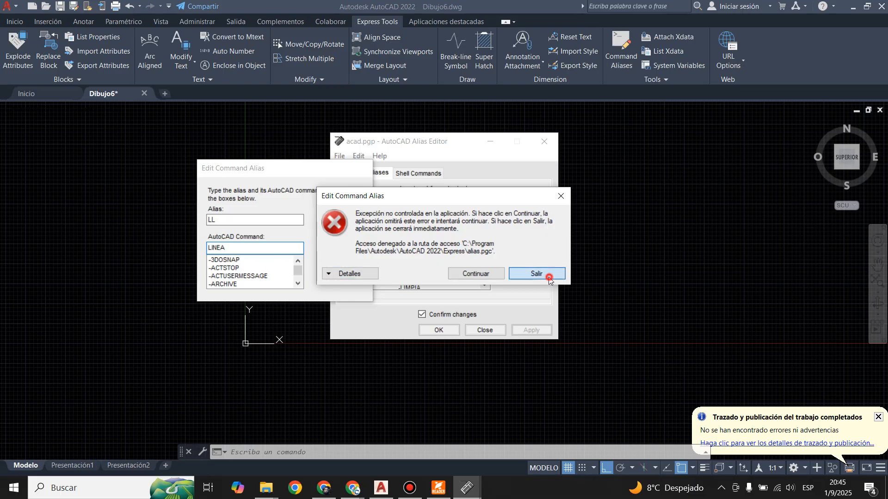
Close AutoCAD without saving Dibujo6 and launch AutoCAD 2022 - English from the desktop
{"action": "left_click", "coordinate": [879, 6]}
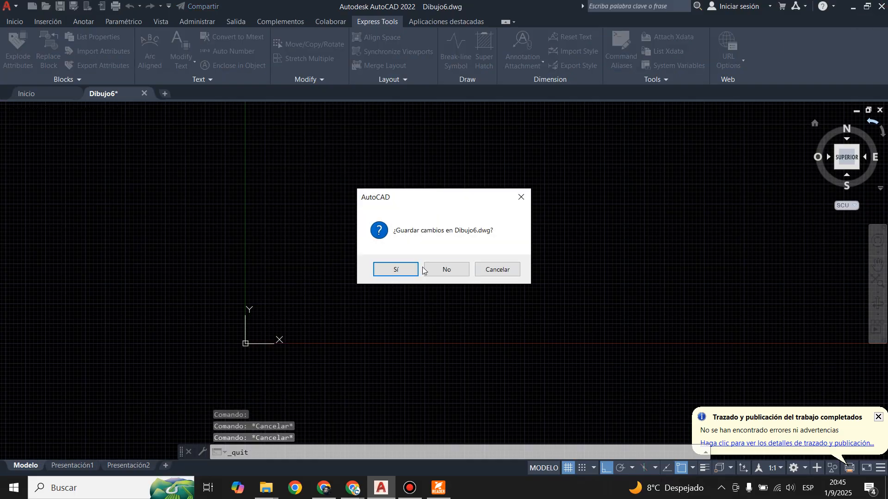
{"action": "left_click", "coordinate": [448, 269]}
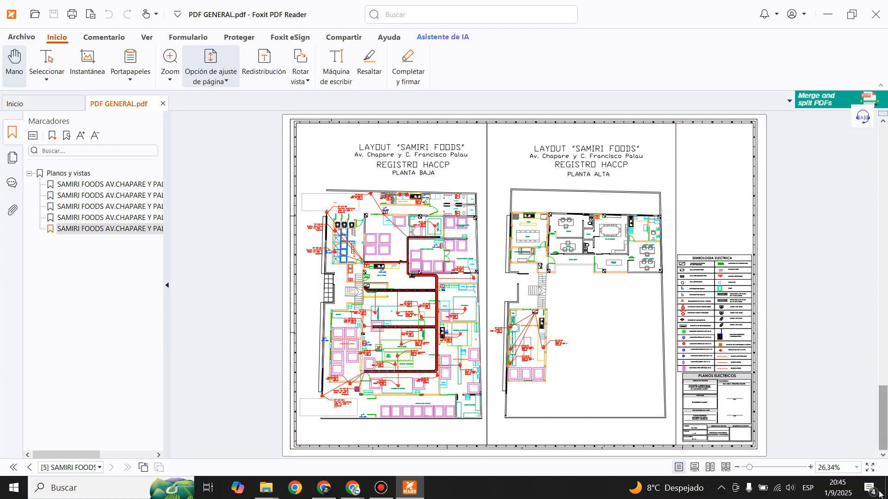
{"action": "left_click", "coordinate": [881, 493]}
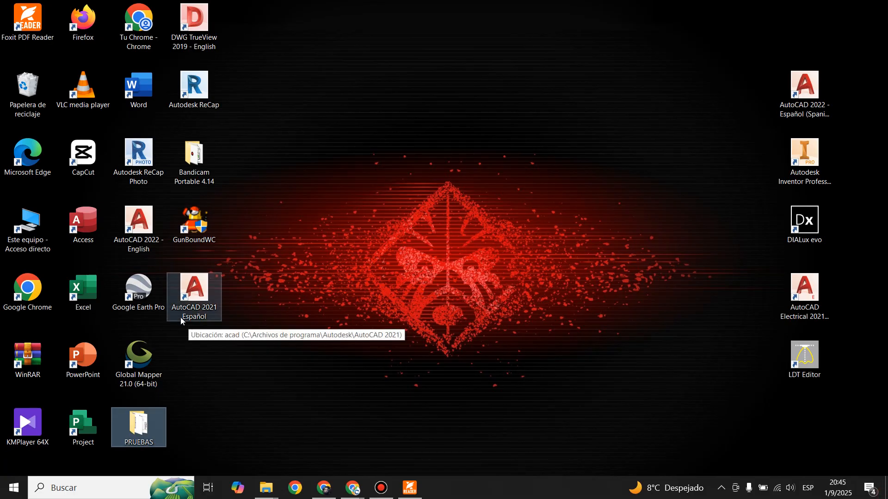
{"action": "double_click", "coordinate": [138, 224]}
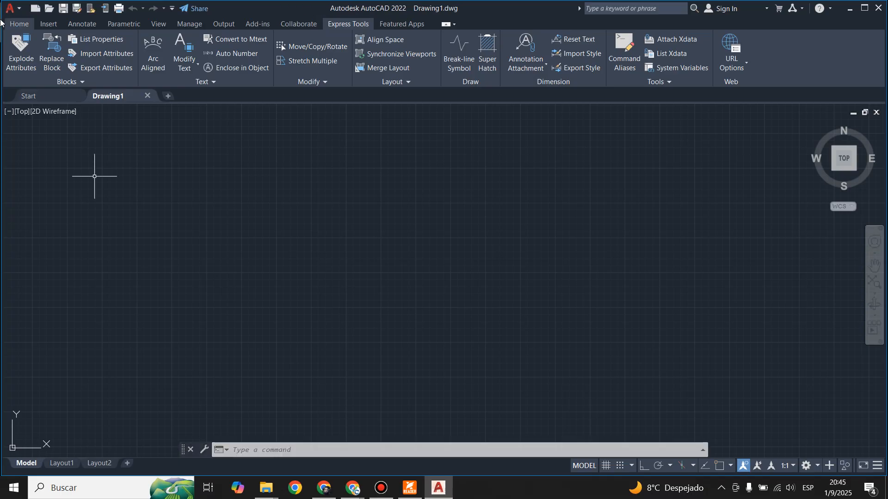
Sketch two connected slanted lines forming an open peak in the middle of the drawing
{"action": "left_click", "coordinate": [19, 23]}
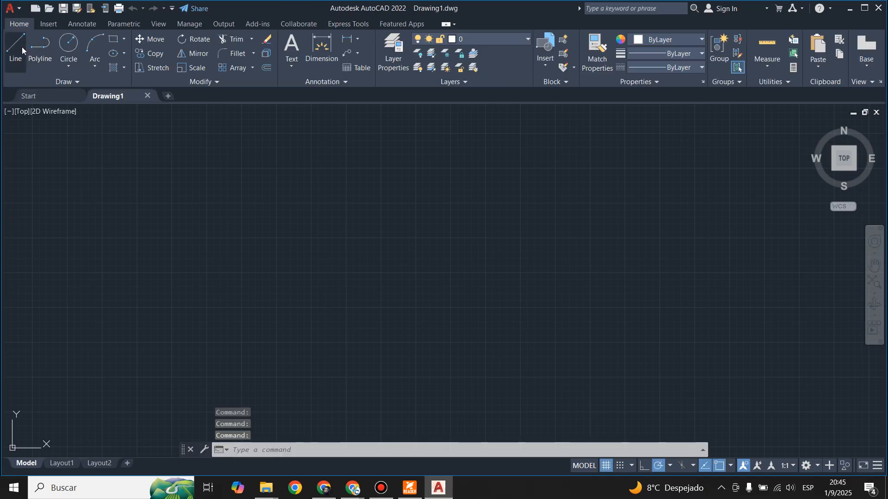
{"action": "left_click", "coordinate": [15, 49]}
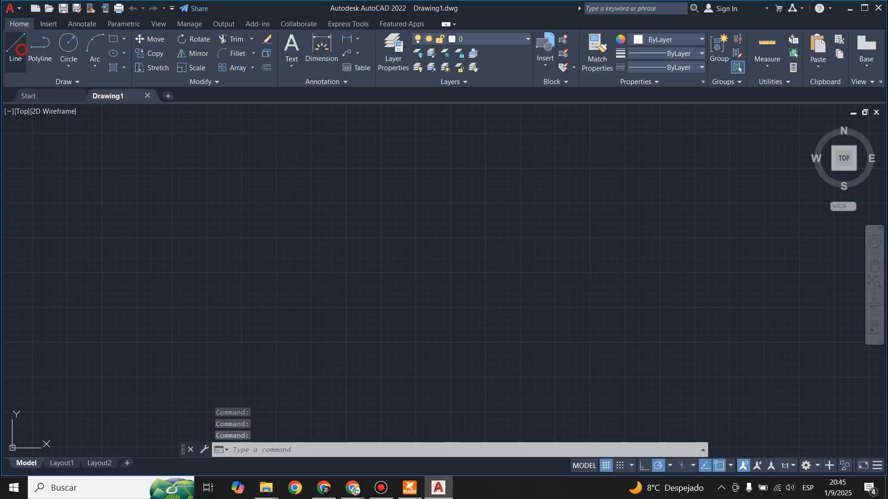
{"action": "left_click", "coordinate": [260, 339]}
{"action": "left_click", "coordinate": [360, 204]}
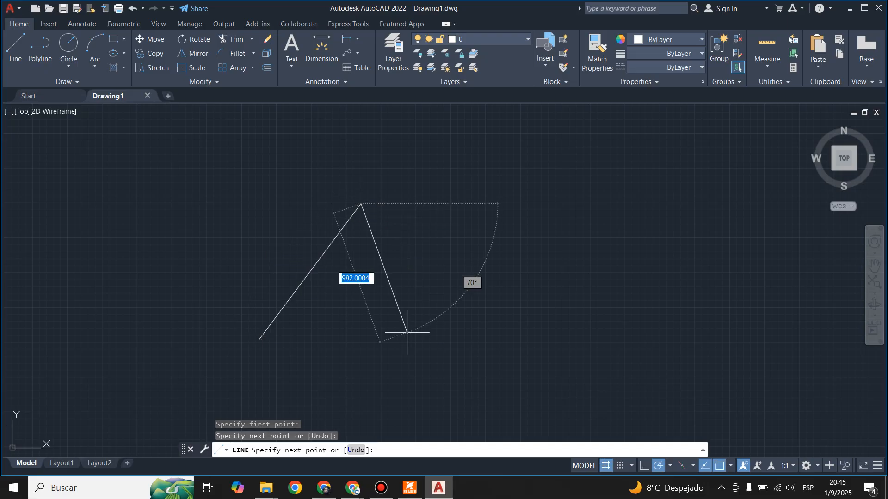
{"action": "left_click", "coordinate": [420, 348]}
{"action": "key", "text": "Return"}
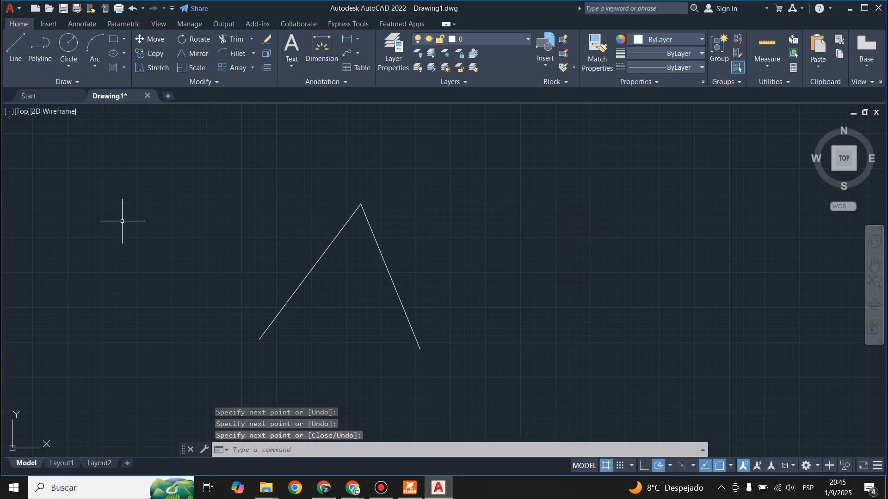
Select both slanted lines with a window and erase them
{"action": "left_click", "coordinate": [125, 165]}
{"action": "left_click", "coordinate": [512, 361]}
{"action": "key", "text": "Delete"}
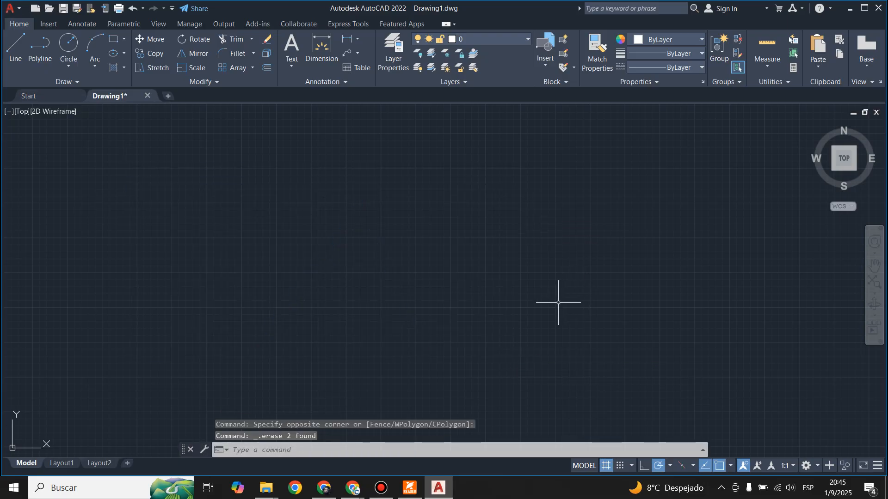
Change the LINE command's alias to LL in the AutoCAD Alias Editor
{"action": "left_click", "coordinate": [364, 23]}
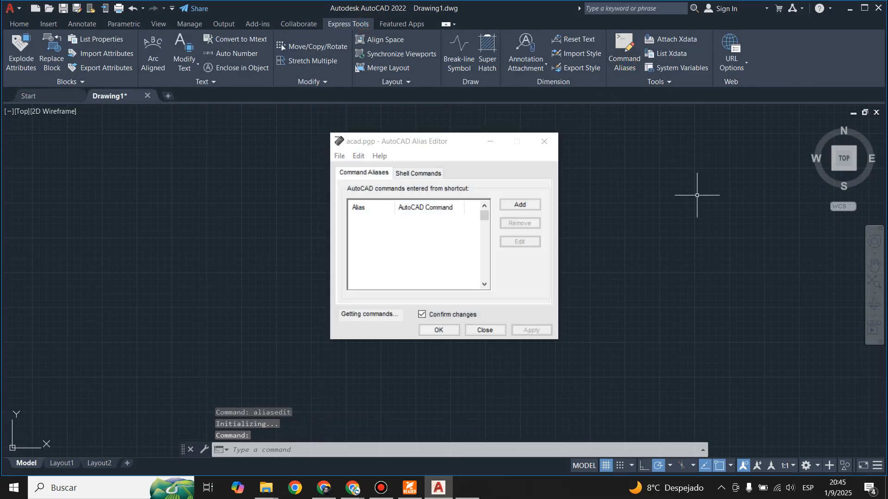
{"action": "left_click_drag", "start_coordinate": [484, 216], "coordinate": [483, 251]}
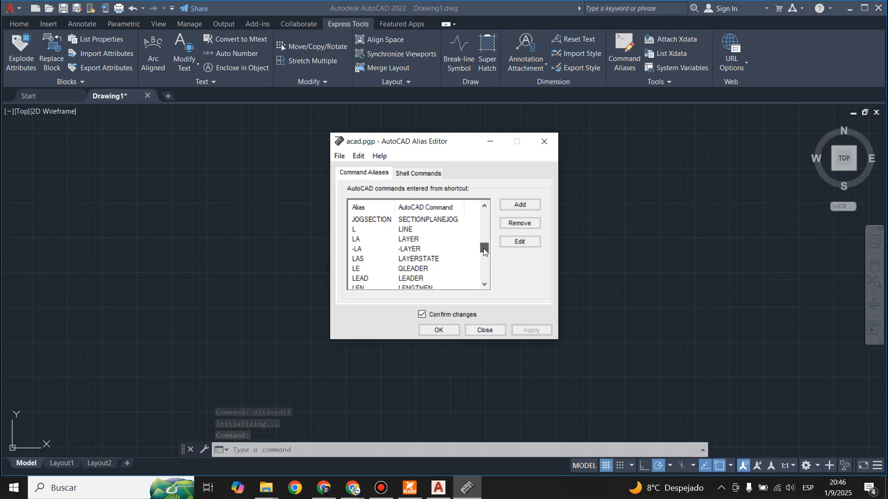
{"action": "left_click", "coordinate": [355, 230]}
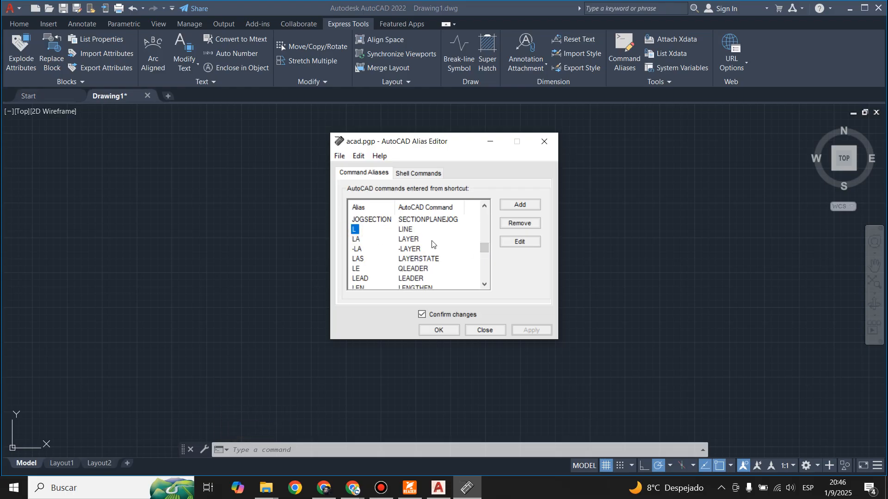
{"action": "left_click", "coordinate": [520, 241]}
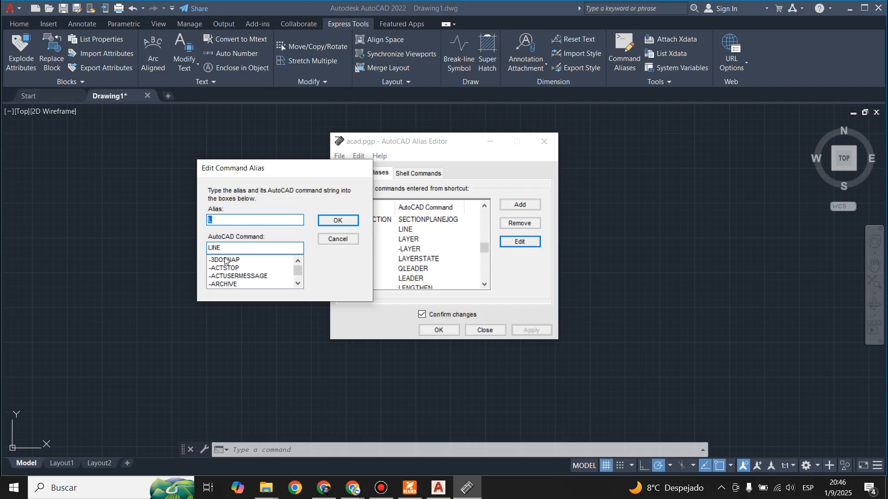
{"action": "left_click", "coordinate": [246, 221]}
{"action": "type", "text": "L"}
{"action": "left_click", "coordinate": [337, 225]}
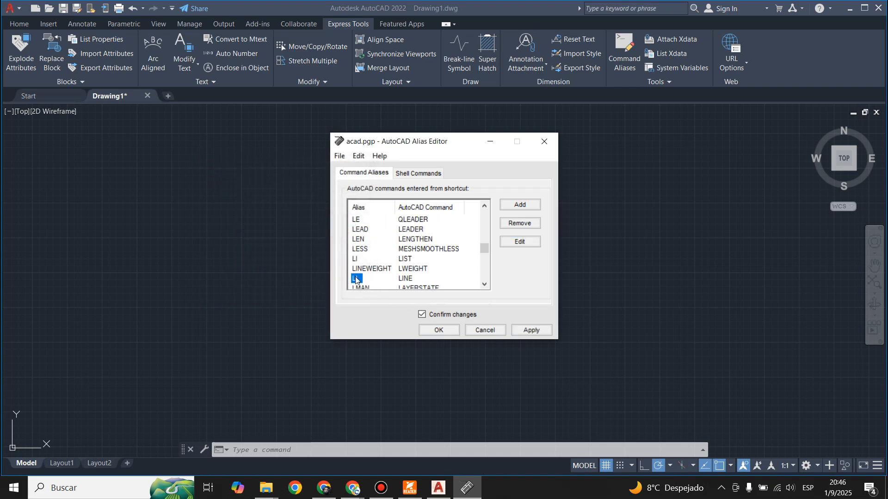
Save the alias changes by overwriting the existing acad.pgp file, and dismiss the notice
{"action": "left_click", "coordinate": [438, 331]}
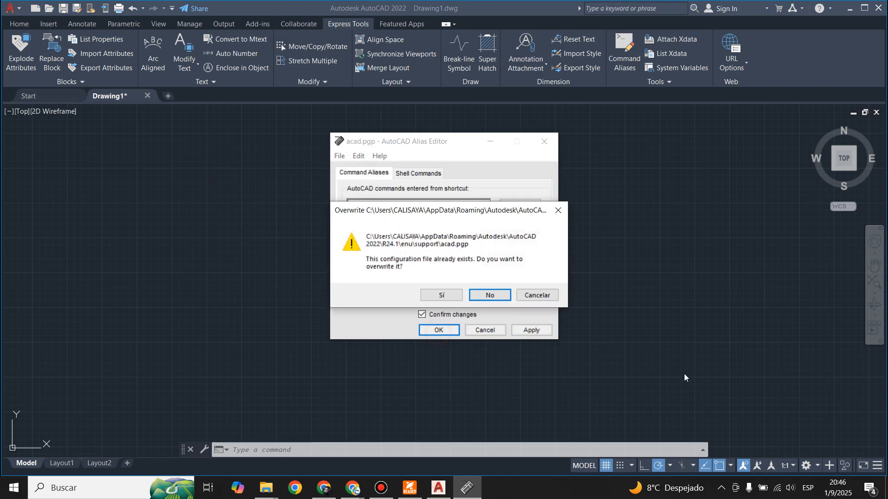
{"action": "left_click", "coordinate": [435, 298]}
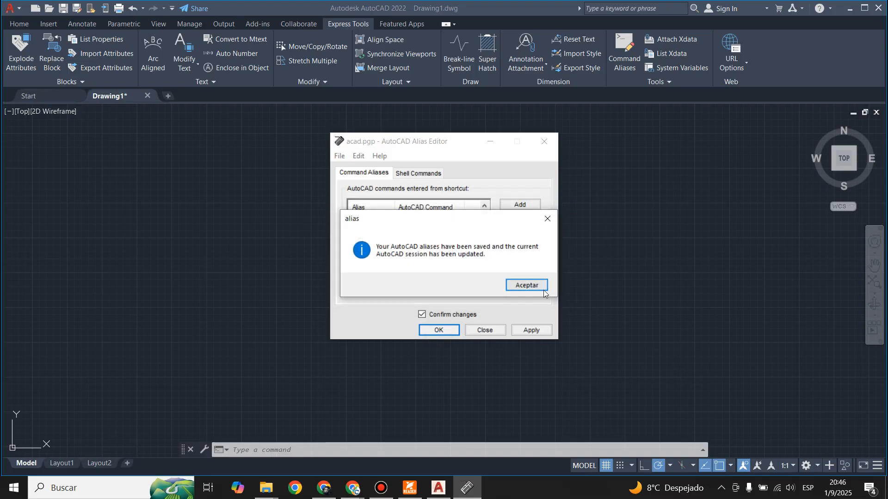
{"action": "left_click", "coordinate": [542, 289]}
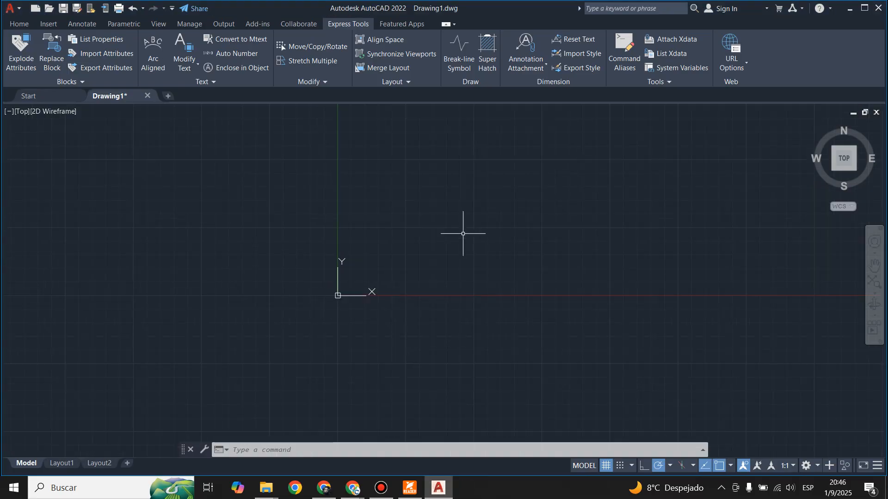
Test the LL alias by drawing a zigzag of three connected lines to the right of the origin
{"action": "left_click", "coordinate": [19, 24]}
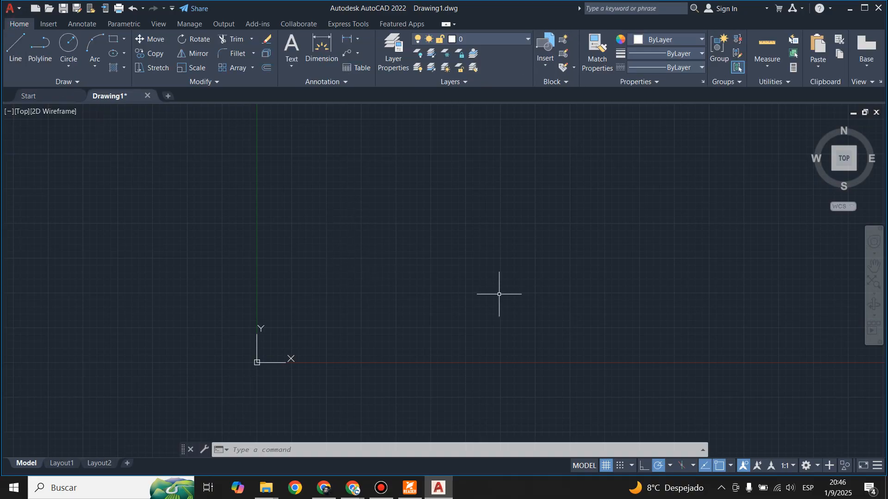
{"action": "type", "text": "ll"}
{"action": "key", "text": "Return"}
{"action": "left_click", "coordinate": [341, 317]}
{"action": "left_click", "coordinate": [377, 182]}
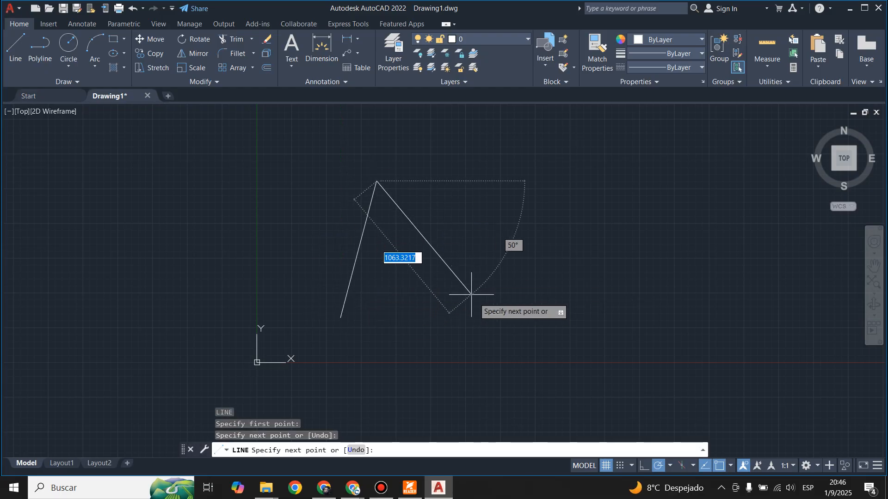
{"action": "left_click", "coordinate": [478, 312]}
{"action": "left_click", "coordinate": [565, 194]}
{"action": "key", "text": "Escape"}
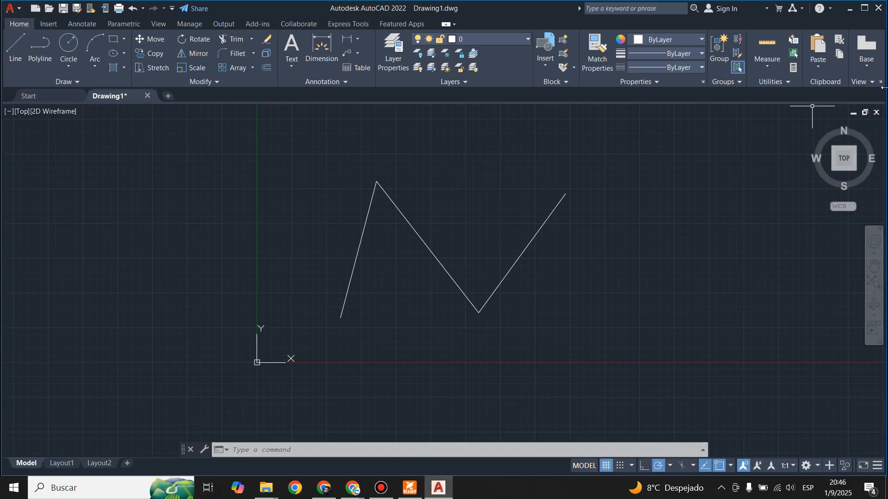
Change the CIRCLE command's alias to CC in the AutoCAD Alias Editor
{"action": "left_click", "coordinate": [349, 24]}
{"action": "left_click", "coordinate": [624, 51]}
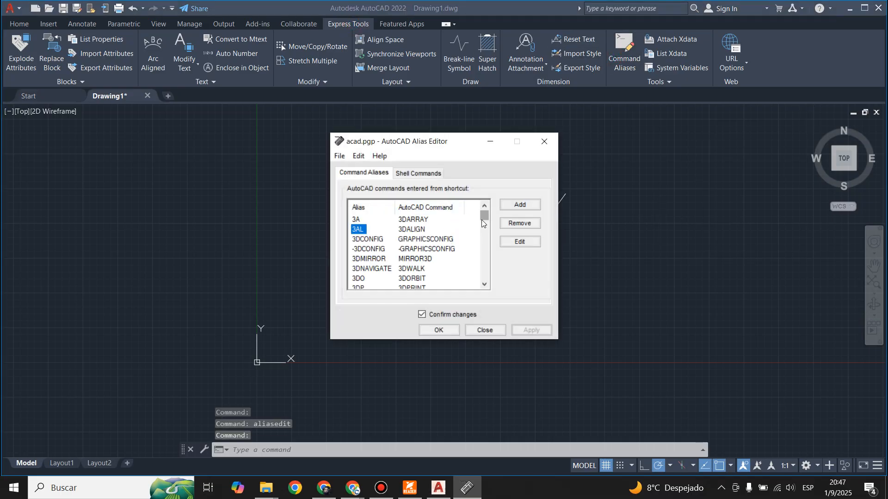
{"action": "mouse_move", "coordinate": [482, 224]}
{"action": "left_mouse_down"}
{"action": "mouse_move", "coordinate": [479, 274]}
{"action": "mouse_move", "coordinate": [478, 232]}
{"action": "left_mouse_up"}
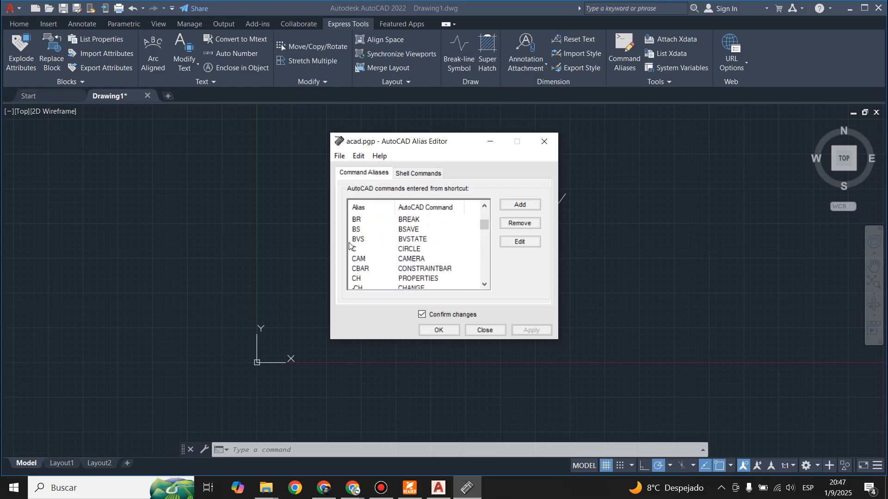
{"action": "left_click", "coordinate": [357, 252]}
{"action": "left_click", "coordinate": [519, 241]}
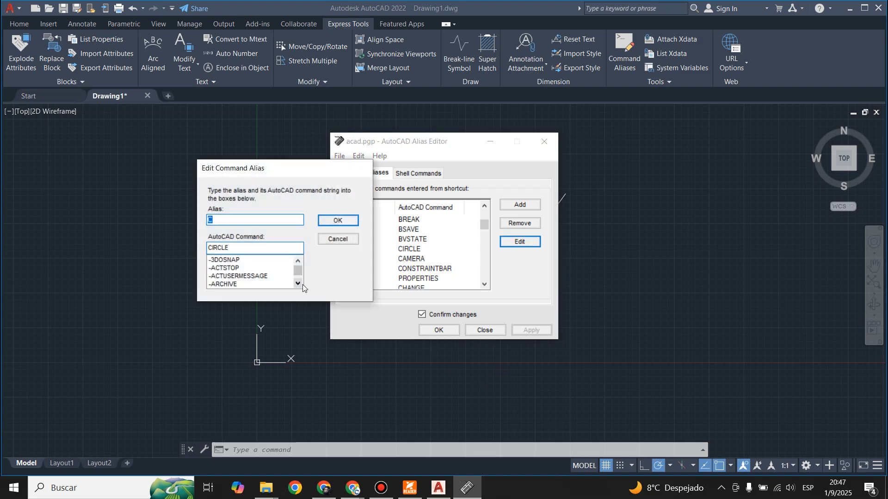
{"action": "type", "text": "CC"}
{"action": "left_click", "coordinate": [332, 219]}
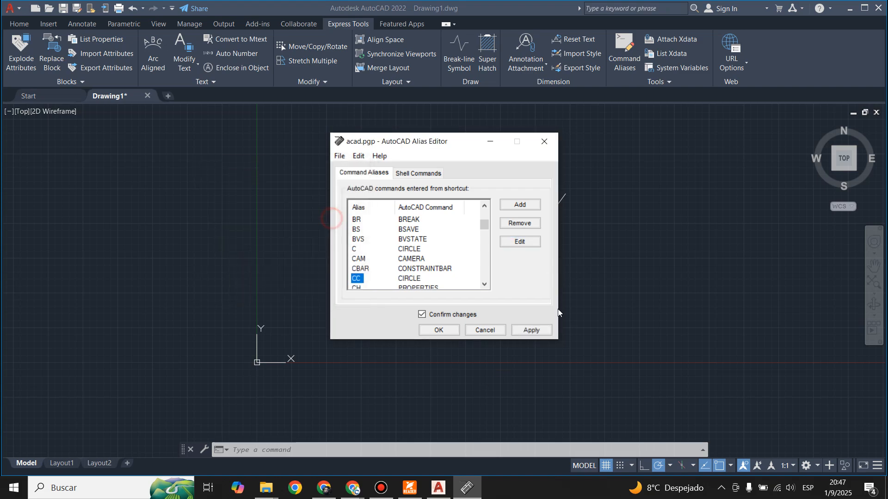
Save the CC alias by overwriting the existing acad.pgp file, and dismiss the notice
{"action": "left_click", "coordinate": [438, 330]}
{"action": "left_click", "coordinate": [446, 295]}
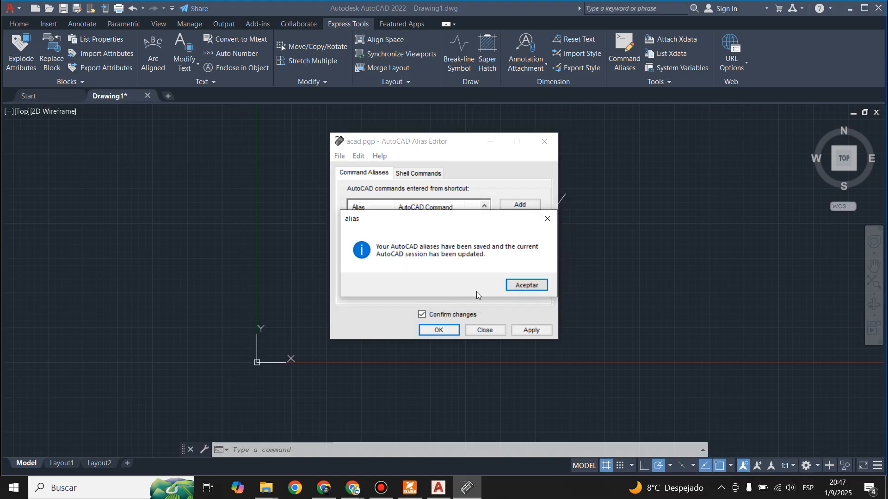
{"action": "left_click", "coordinate": [526, 284]}
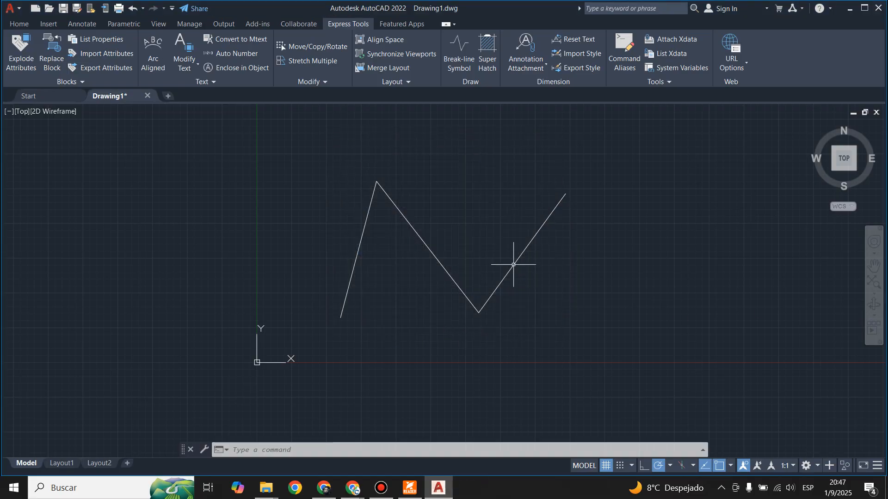
Test the CC alias by drawing a circle with a radius of about 1108 units over the zigzag's last line
{"action": "scroll", "coordinate": [361, 308], "scroll_direction": "down", "scroll_amount": 2}
{"action": "scroll", "coordinate": [571, 257], "scroll_direction": "up", "scroll_amount": 2}
{"action": "type", "text": "cc"}
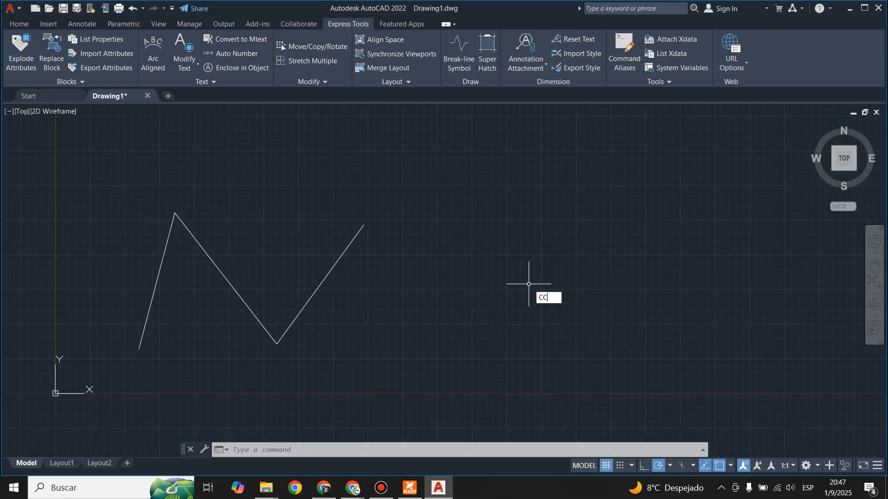
{"action": "key", "text": "Return"}
{"action": "left_click", "coordinate": [427, 336]}
{"action": "left_click", "coordinate": [494, 198]}
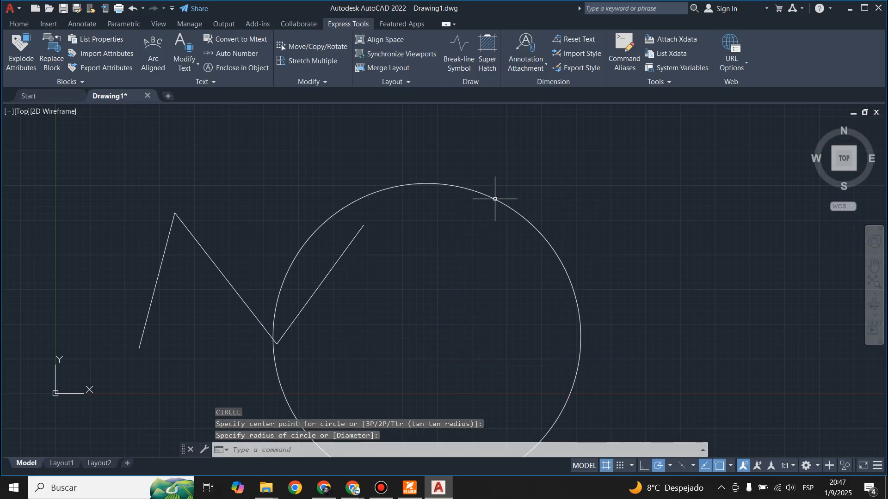
Draw a second, smaller circle with the CC alias, to the right of the first one
{"action": "scroll", "coordinate": [316, 271], "scroll_direction": "down", "scroll_amount": 2}
{"action": "scroll", "coordinate": [565, 261], "scroll_direction": "up", "scroll_amount": 2}
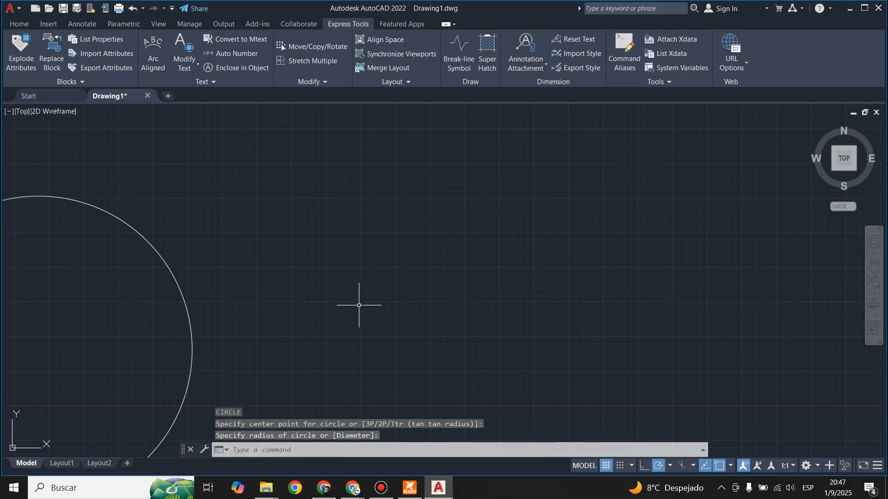
{"action": "type", "text": "cc"}
{"action": "key", "text": "Return"}
{"action": "left_click", "coordinate": [434, 286]}
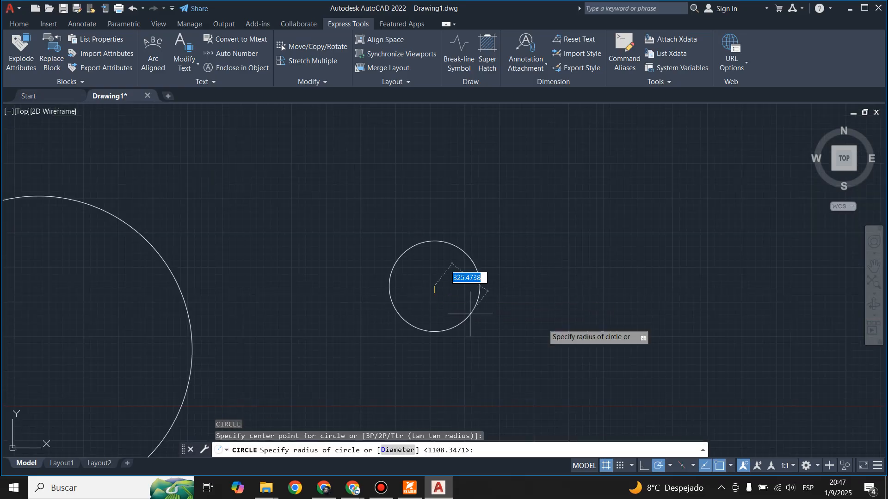
{"action": "left_click", "coordinate": [549, 307]}
Select the zigzag lines and both circles with a window and erase them
{"action": "scroll", "coordinate": [491, 194], "scroll_direction": "down", "scroll_amount": 2}
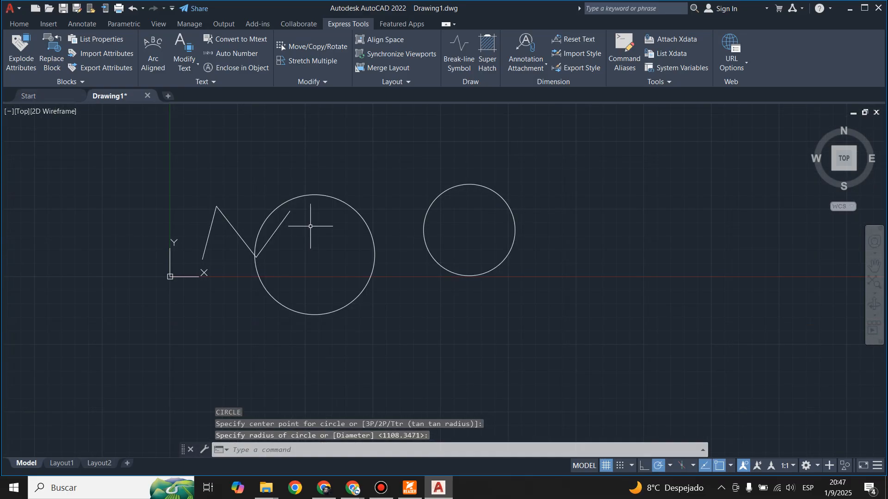
{"action": "scroll", "coordinate": [319, 227], "scroll_direction": "up", "scroll_amount": 2}
{"action": "scroll", "coordinate": [427, 285], "scroll_direction": "down", "scroll_amount": 2}
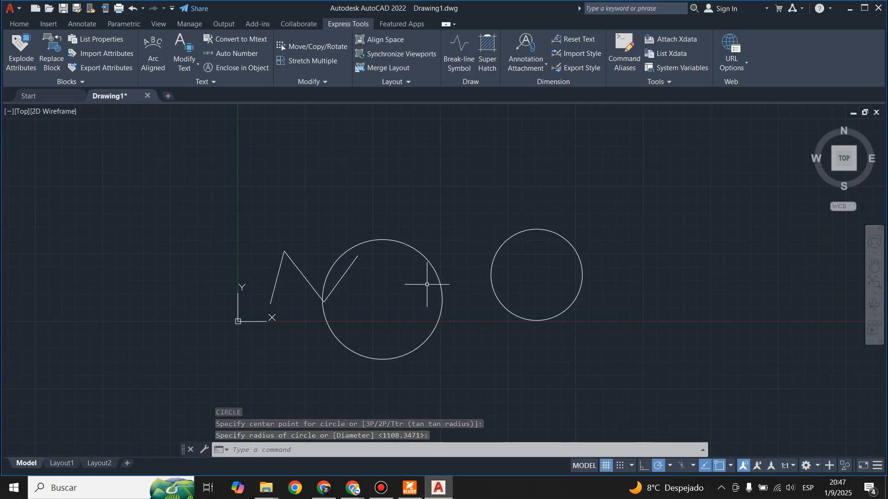
{"action": "scroll", "coordinate": [427, 285], "scroll_direction": "up", "scroll_amount": 2}
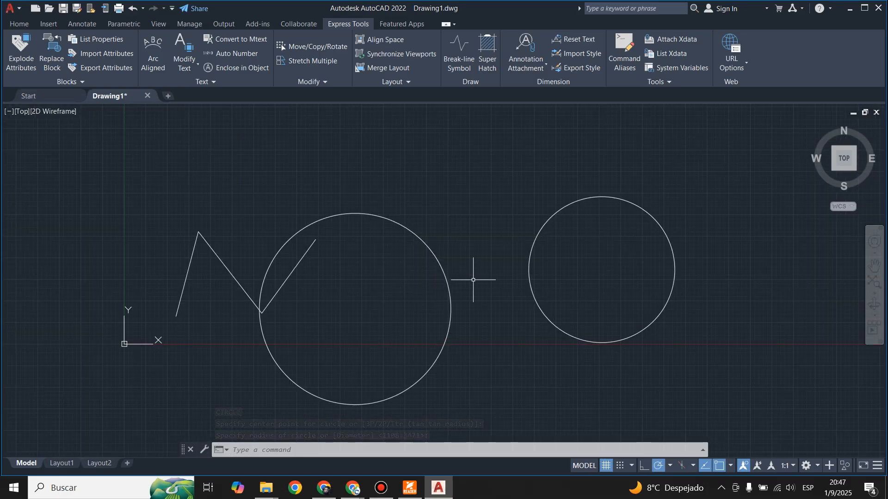
{"action": "scroll", "coordinate": [267, 196], "scroll_direction": "down", "scroll_amount": 2}
{"action": "left_click", "coordinate": [185, 132]}
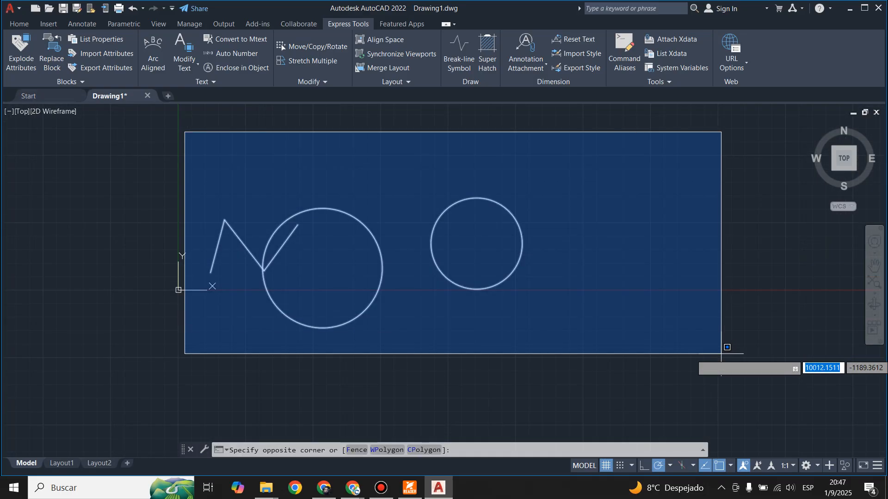
{"action": "left_click", "coordinate": [670, 379]}
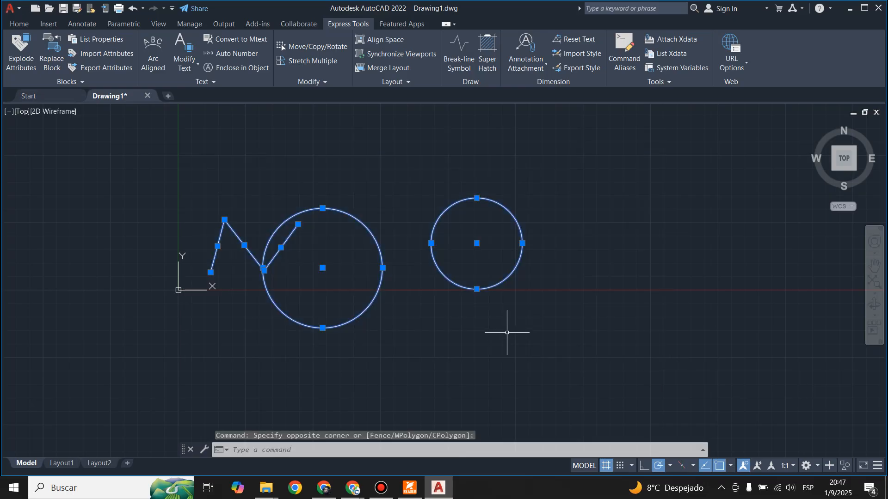
{"action": "key", "text": "Delete"}
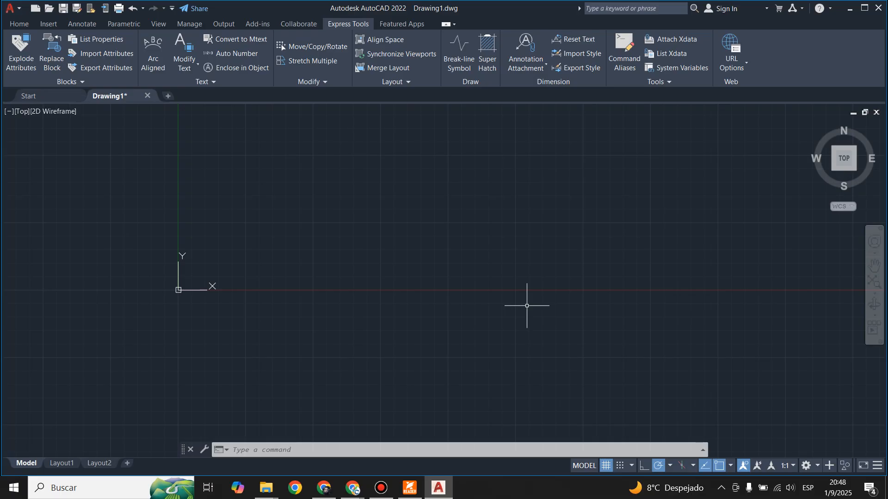
Maximize the AutoCAD window
{"action": "left_click", "coordinate": [18, 23]}
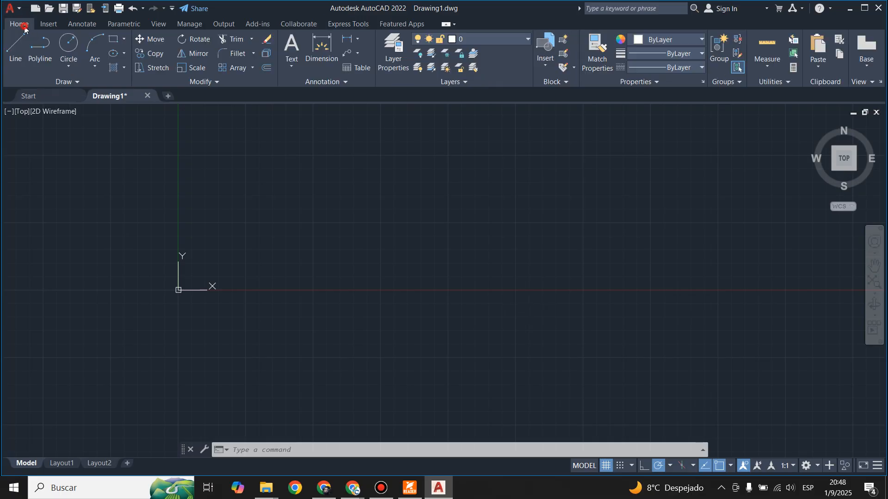
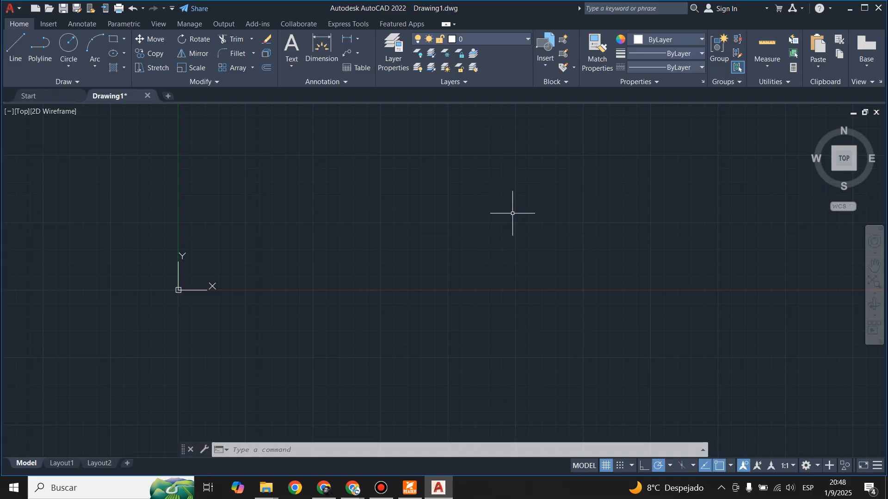
{"action": "left_click", "coordinate": [864, 9]}
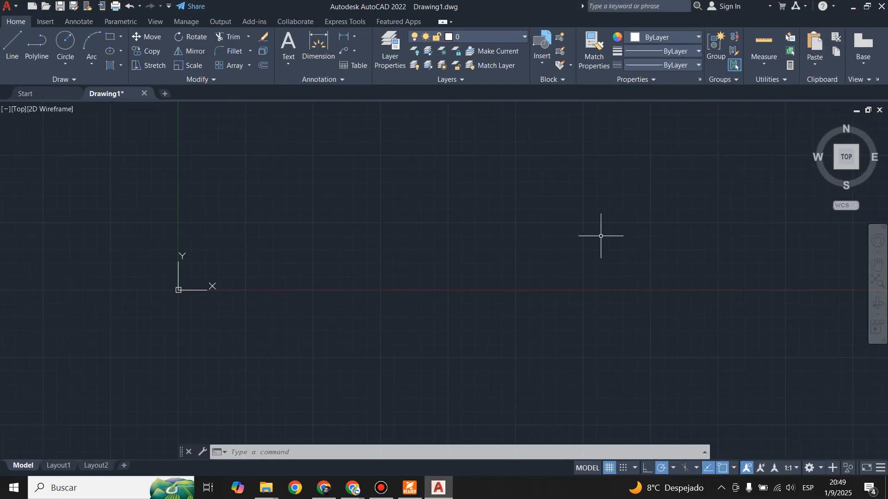
{"action": "left_click", "coordinate": [45, 21]}
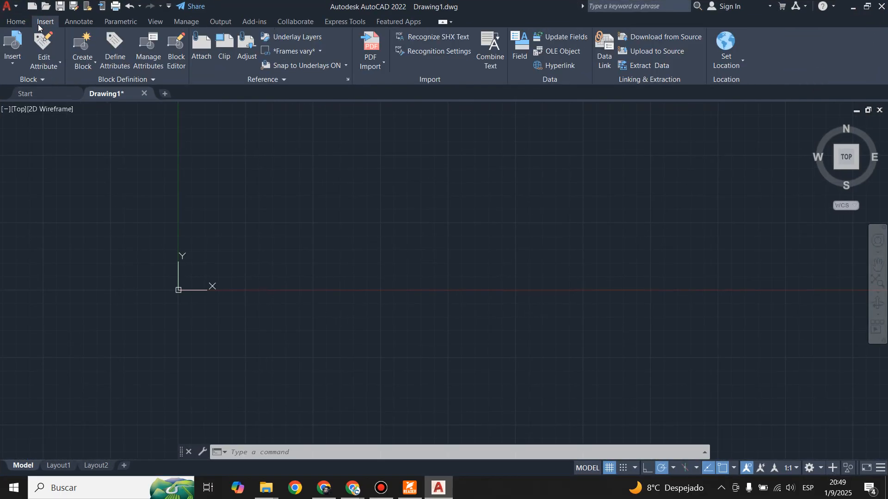
{"action": "left_click", "coordinate": [20, 24]}
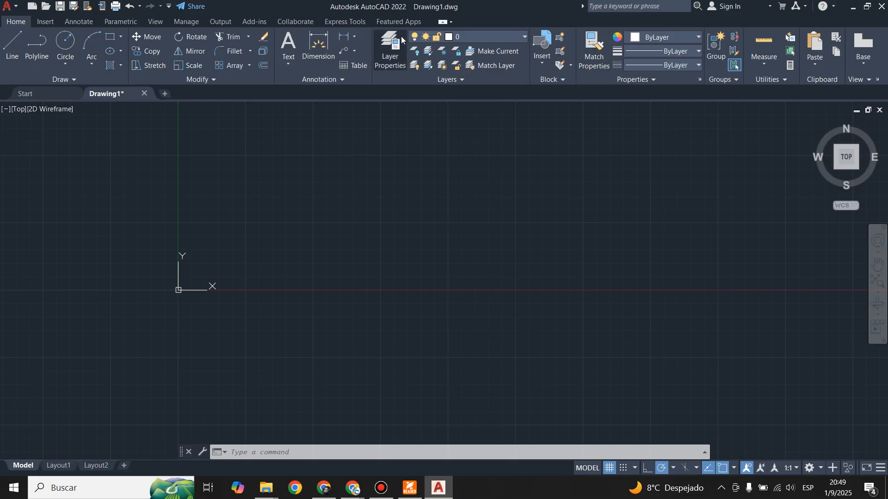
Open the AutoCAD Alias Editor to view the command alias list, and close it without changes
{"action": "left_click", "coordinate": [348, 23]}
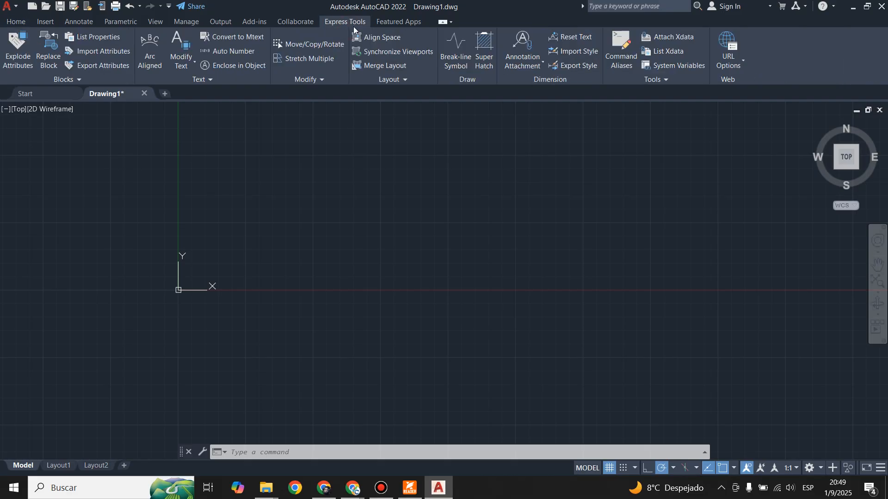
{"action": "left_click", "coordinate": [620, 51]}
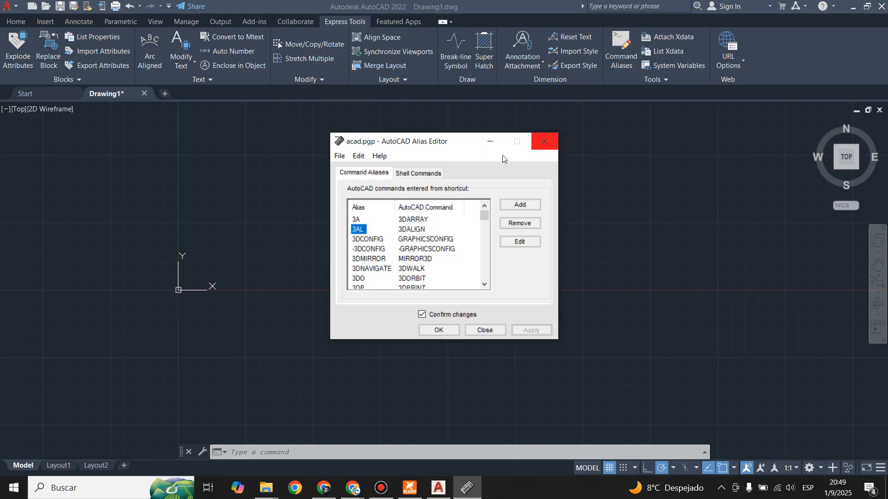
{"action": "left_click", "coordinate": [549, 141]}
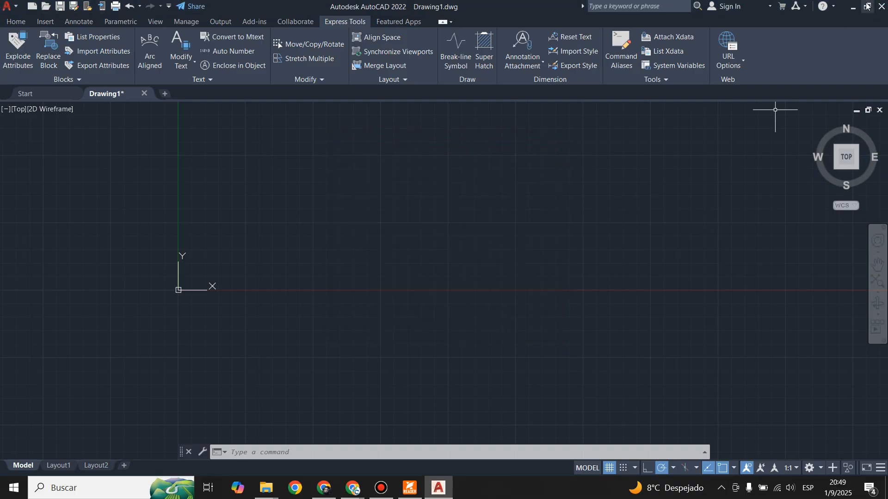
Close AutoCAD without saving Drawing1
{"action": "left_click", "coordinate": [853, 7]}
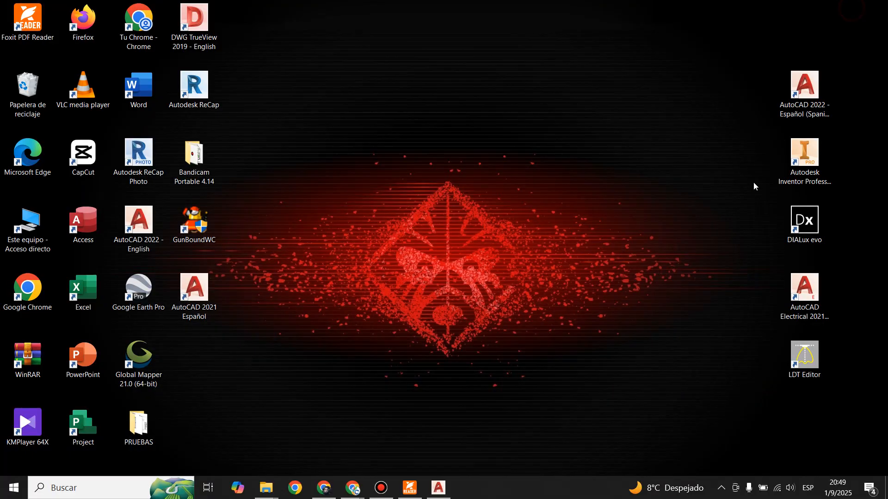
{"action": "left_click", "coordinate": [441, 497]}
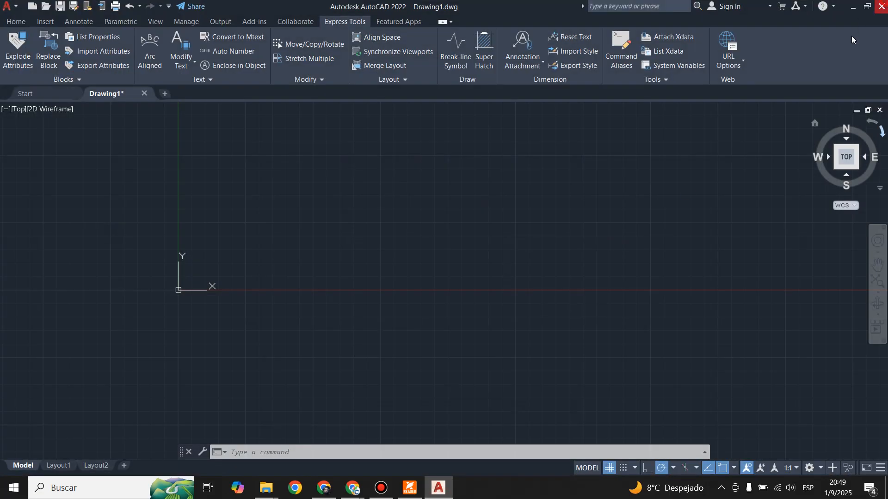
{"action": "left_click", "coordinate": [881, 6]}
{"action": "left_click", "coordinate": [447, 269]}
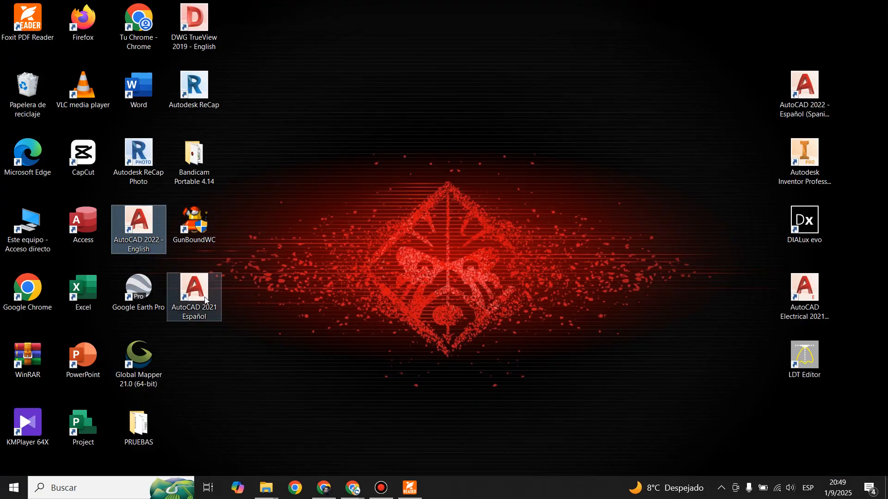
Open the file location of the AutoCAD 2022 - English desktop shortcut from its properties and look through the installation folder's files
{"action": "right_click", "coordinate": [206, 301]}
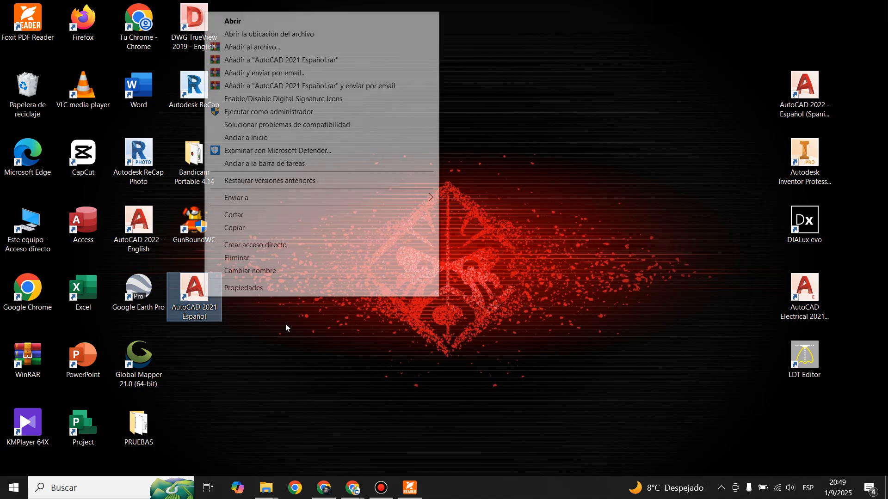
{"action": "left_click", "coordinate": [147, 245]}
{"action": "right_click", "coordinate": [147, 245]}
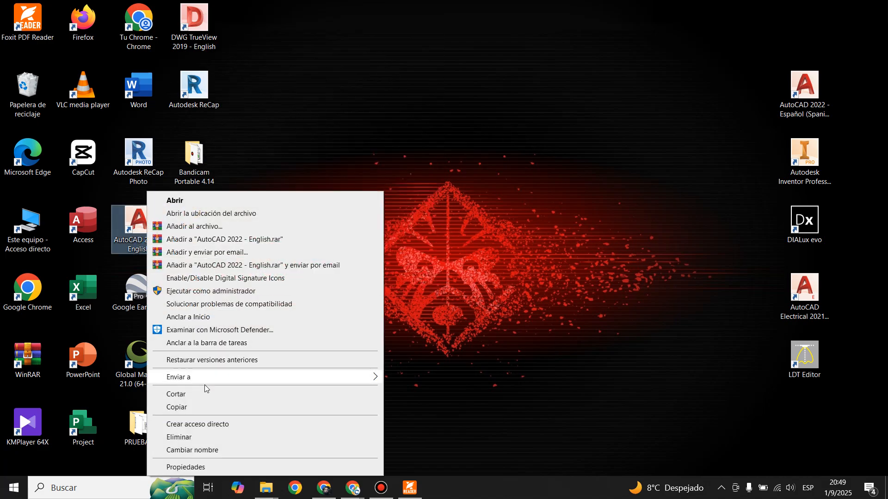
{"action": "left_click", "coordinate": [191, 466]}
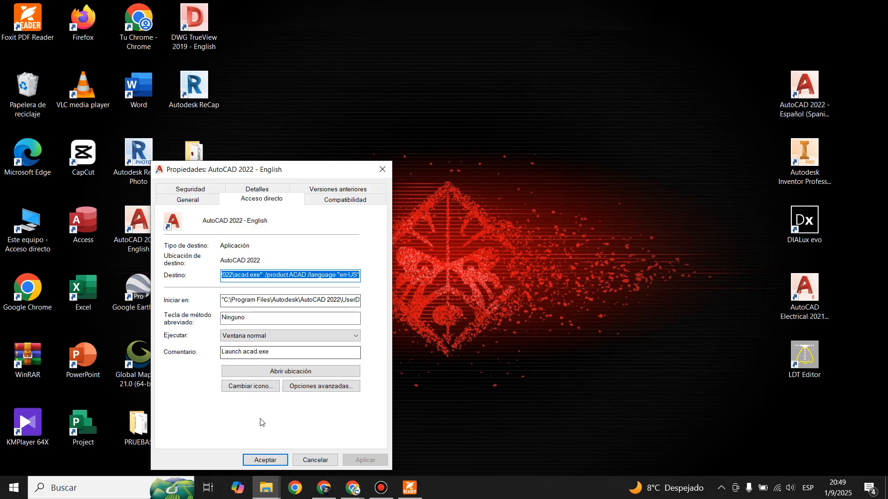
{"action": "left_click", "coordinate": [291, 372]}
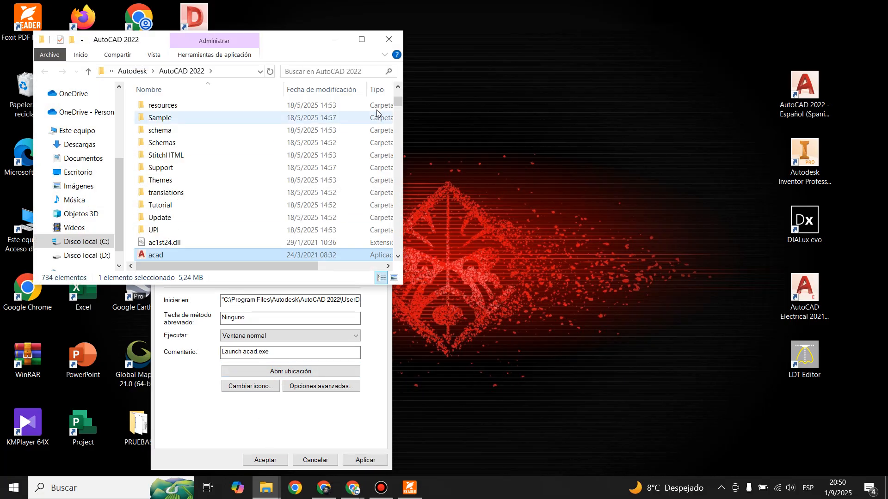
{"action": "left_click", "coordinate": [361, 40]}
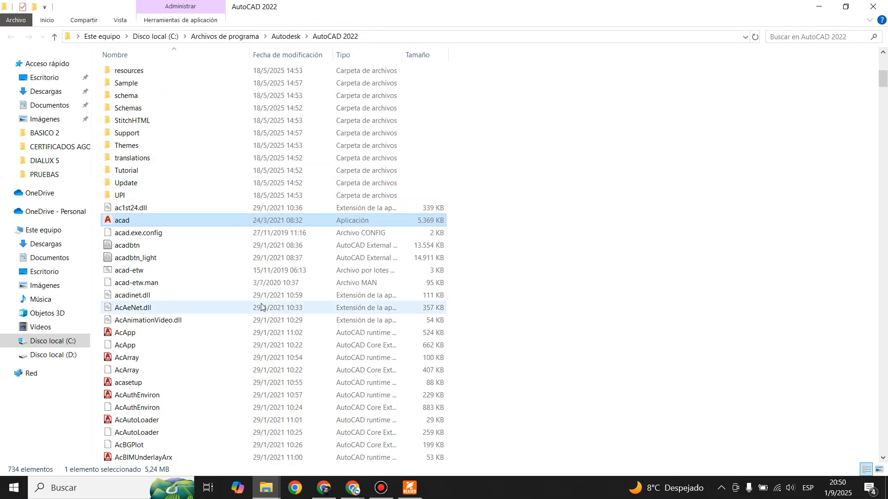
{"action": "scroll", "coordinate": [212, 380], "scroll_direction": "down", "scroll_amount": 3}
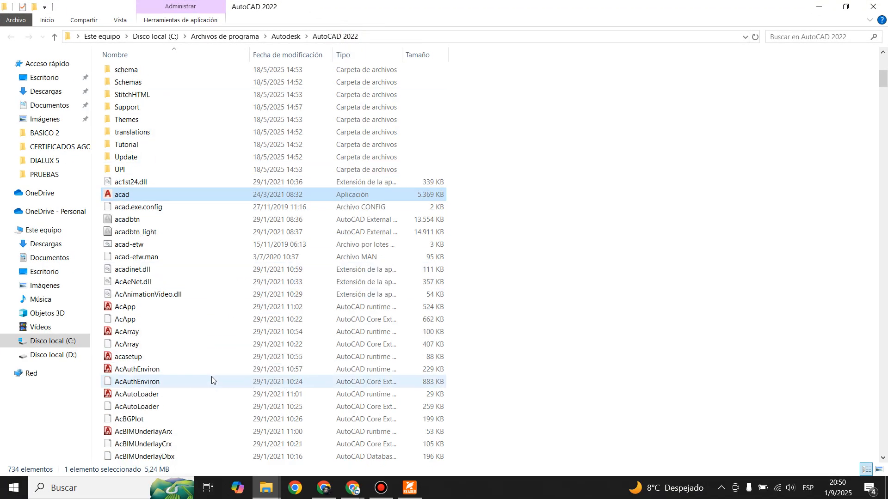
{"action": "scroll", "coordinate": [212, 380], "scroll_direction": "down", "scroll_amount": 7}
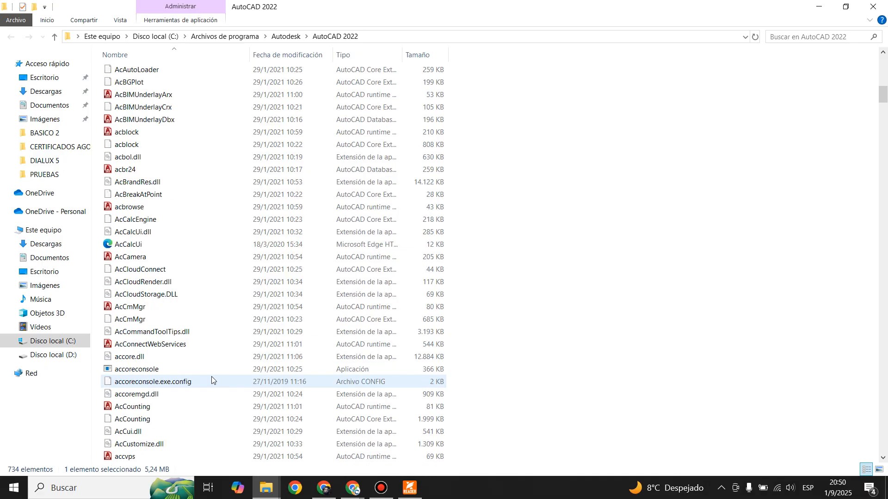
{"action": "scroll", "coordinate": [211, 380], "scroll_direction": "down", "scroll_amount": 5}
{"action": "scroll", "coordinate": [211, 376], "scroll_direction": "down", "scroll_amount": 6}
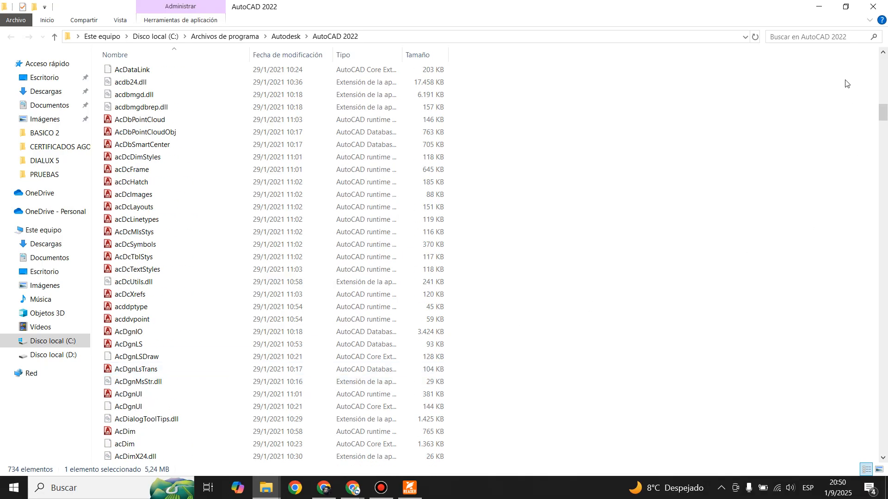
Search the AutoCAD 2022 installation folder for acad.pgp
{"action": "left_click", "coordinate": [811, 37]}
{"action": "type", "text": "A"}
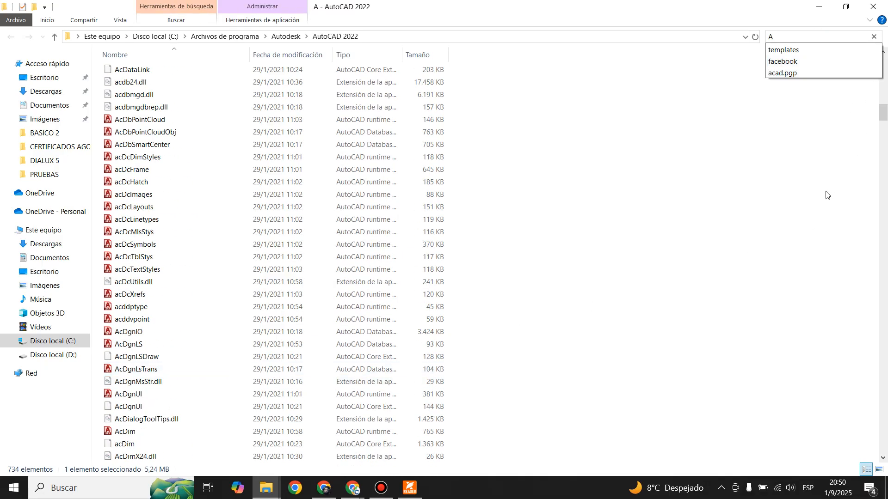
{"action": "left_click", "coordinate": [786, 49]}
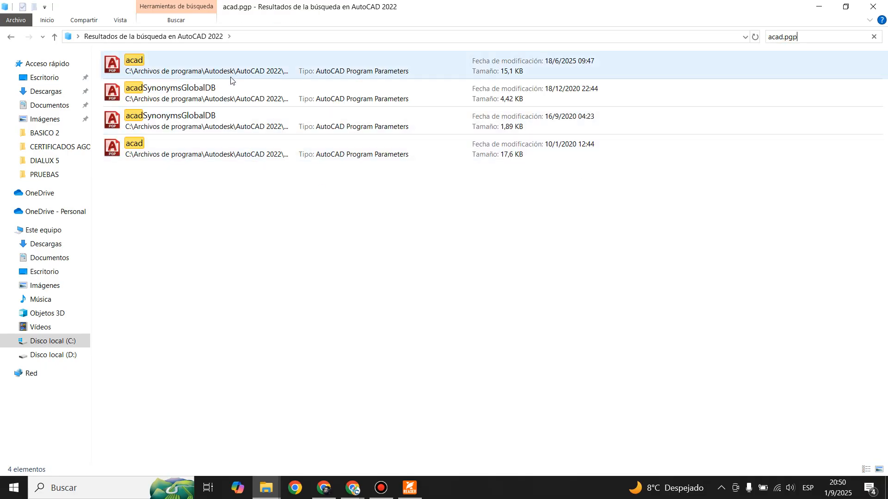
Open the acadSynonymsGlobalDB file dated 16/9/2020 in Notepad, look through its command synonyms, and close it
{"action": "right_click", "coordinate": [194, 124]}
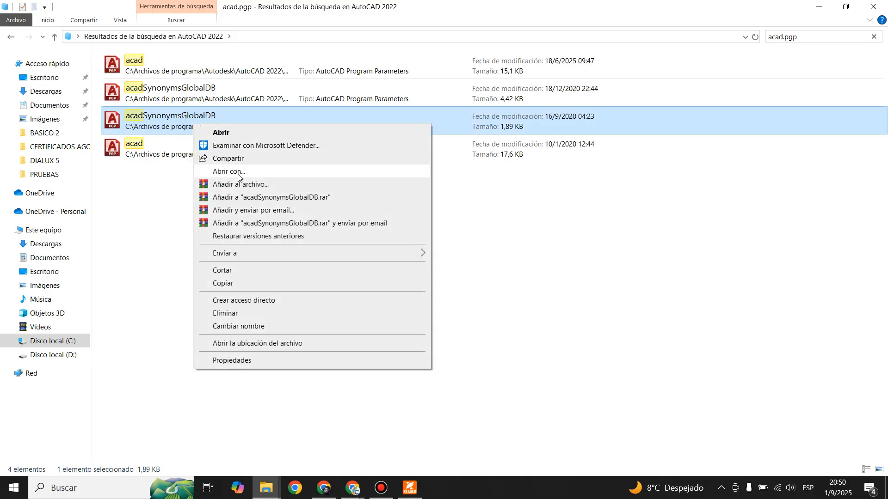
{"action": "left_click", "coordinate": [237, 172]}
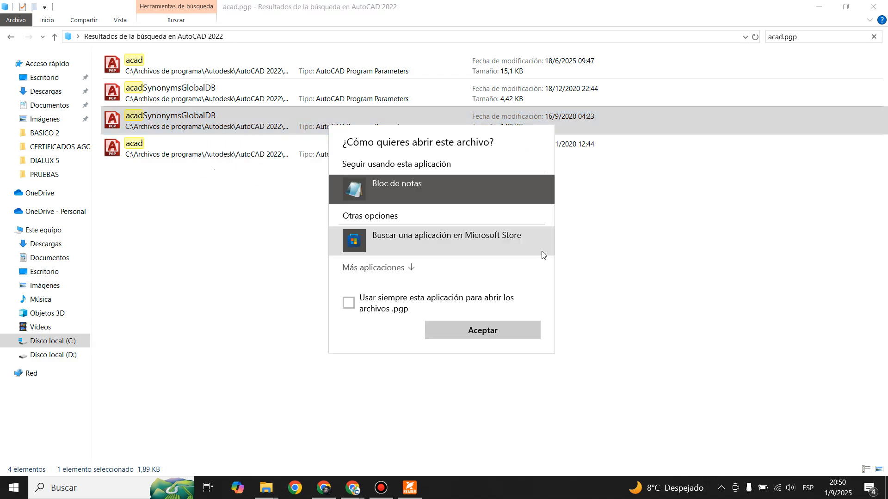
{"action": "left_click", "coordinate": [460, 331]}
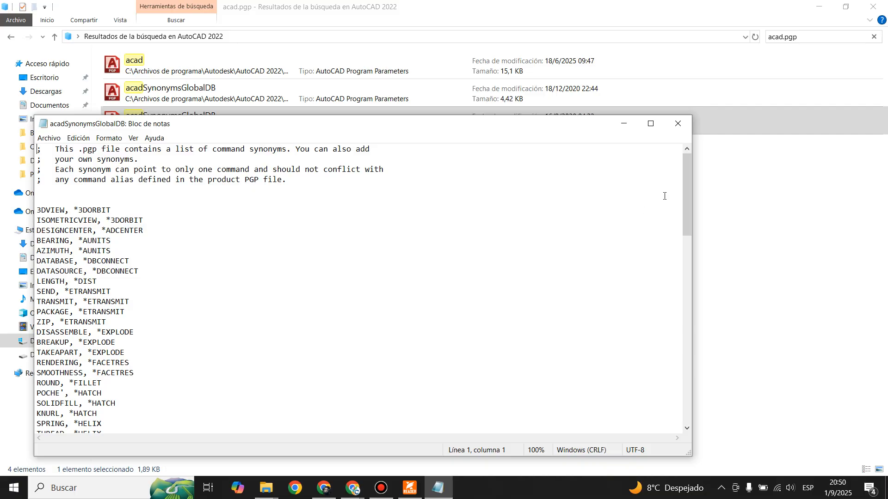
{"action": "left_click_drag", "start_coordinate": [686, 184], "coordinate": [680, 382]}
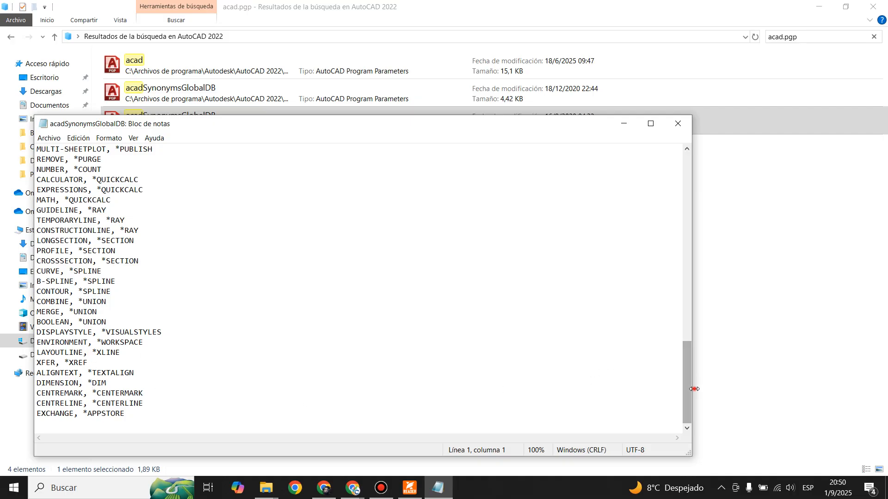
{"action": "left_click_drag", "start_coordinate": [693, 387], "coordinate": [687, 311]}
{"action": "left_click_drag", "start_coordinate": [677, 369], "coordinate": [673, 153]}
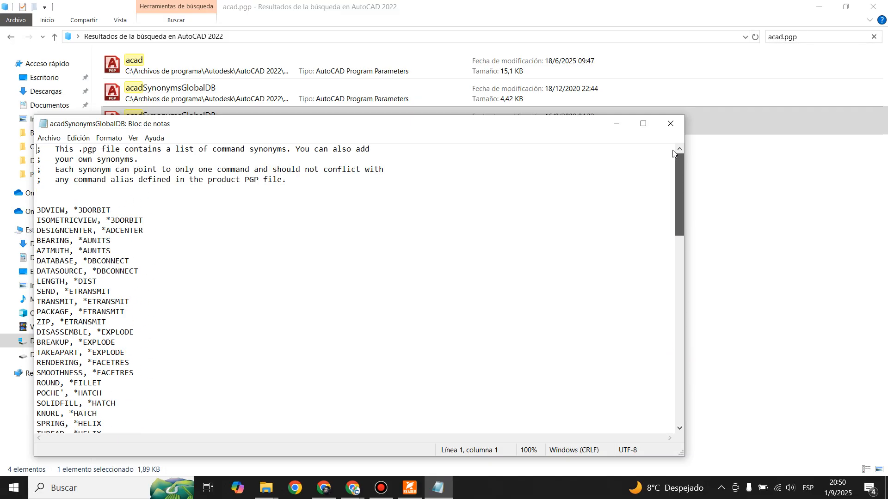
{"action": "left_click", "coordinate": [669, 124]}
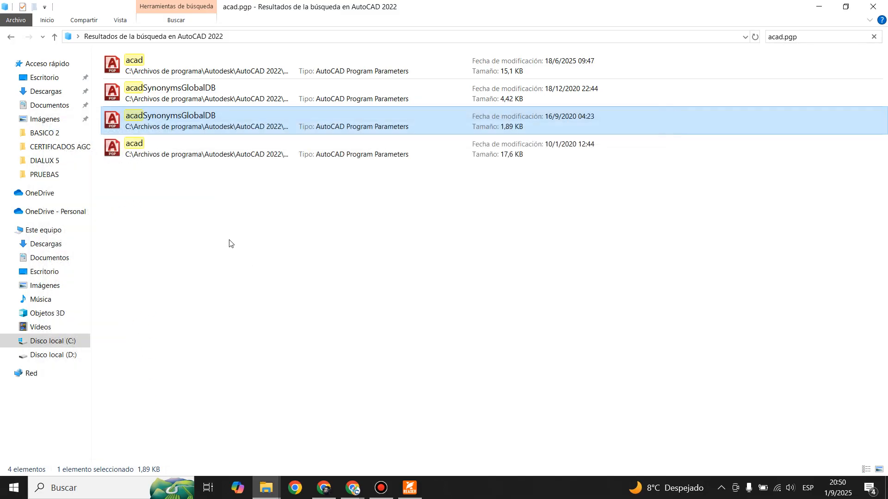
Open the acadSynonymsGlobalDB file dated 18/12/2020 in Notepad, review its Spanish command synonyms to the end, and close it
{"action": "right_click", "coordinate": [195, 96]}
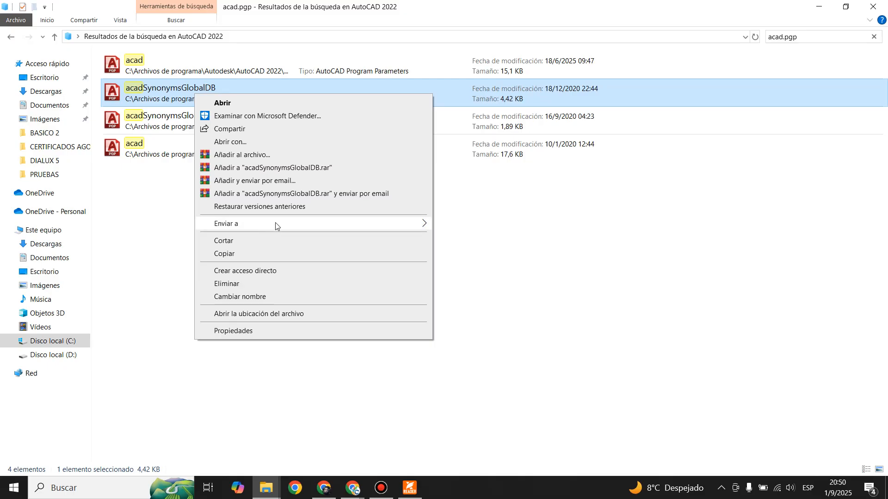
{"action": "mouse_move", "coordinate": [275, 223]}
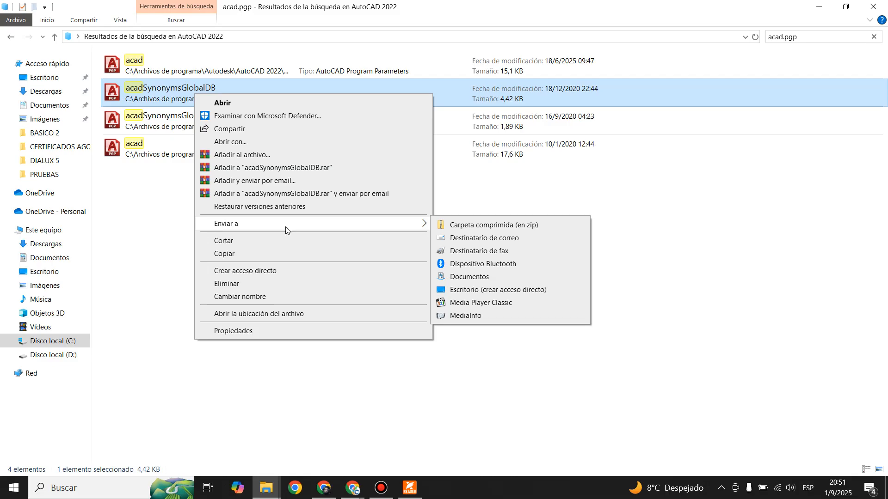
{"action": "left_click", "coordinate": [229, 143]}
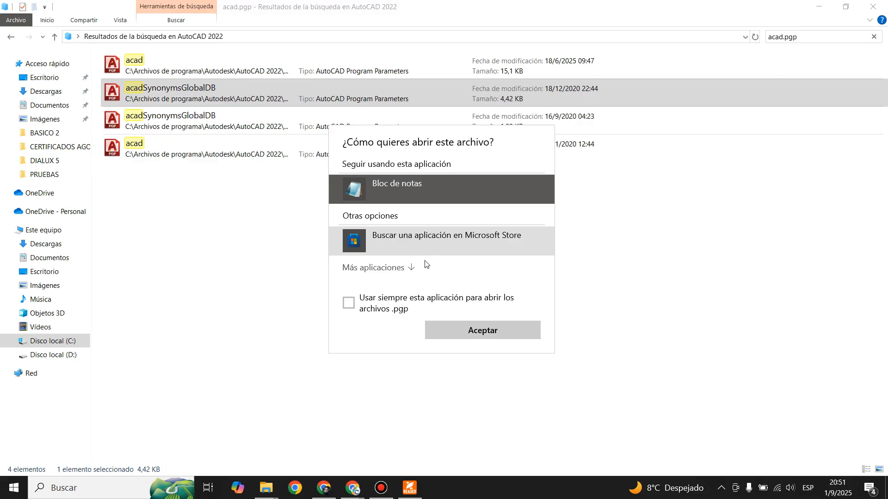
{"action": "left_click", "coordinate": [469, 335]}
{"action": "scroll", "coordinate": [170, 286], "scroll_direction": "down", "scroll_amount": 20}
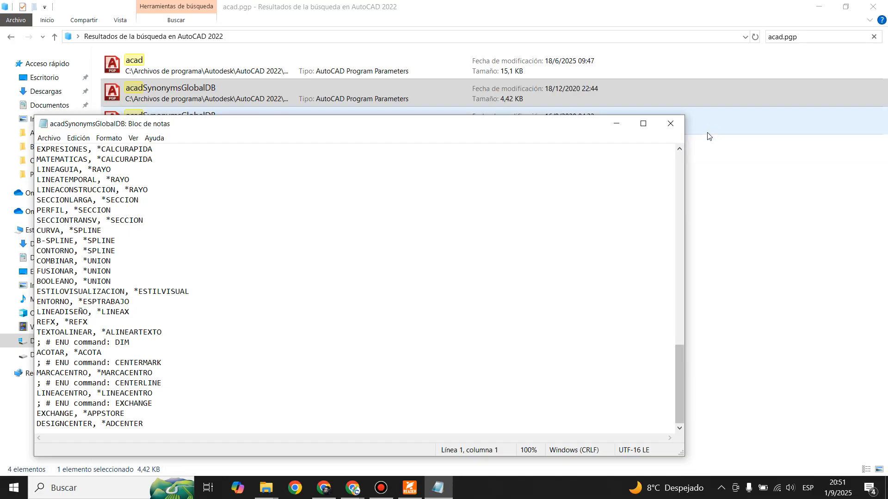
{"action": "left_click", "coordinate": [673, 123]}
{"action": "left_click", "coordinate": [375, 300]}
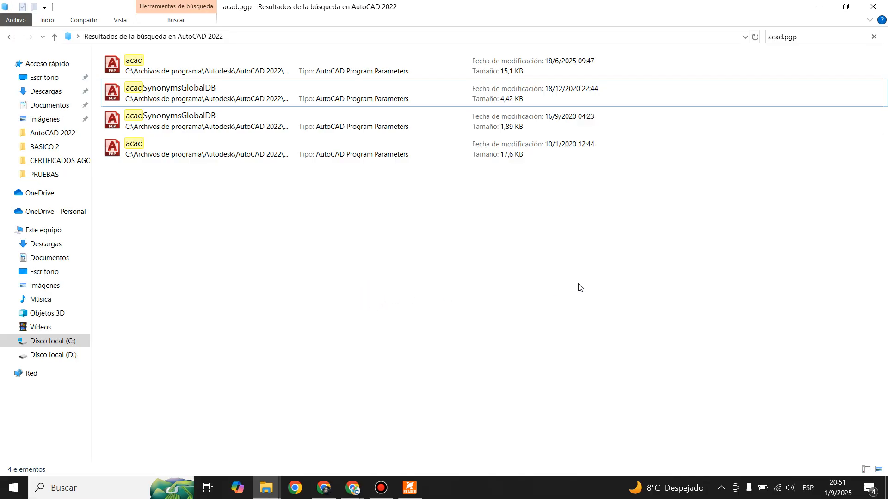
Show the desktop and check the options available for the AutoCAD 2021 Español shortcut
{"action": "left_click", "coordinate": [884, 488]}
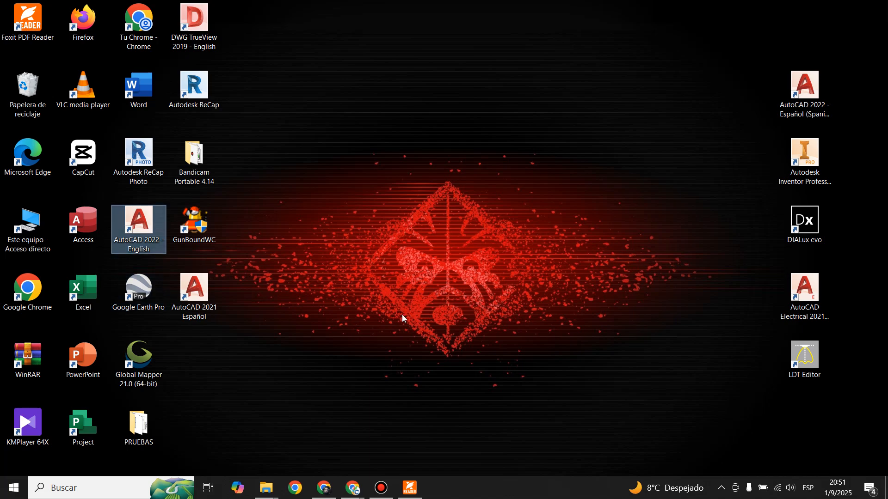
{"action": "left_click", "coordinate": [209, 305]}
{"action": "right_click", "coordinate": [208, 303]}
{"action": "left_click", "coordinate": [400, 367]}
Search Windows for the Control Panel using the term PANEL
{"action": "left_click", "coordinate": [134, 488]}
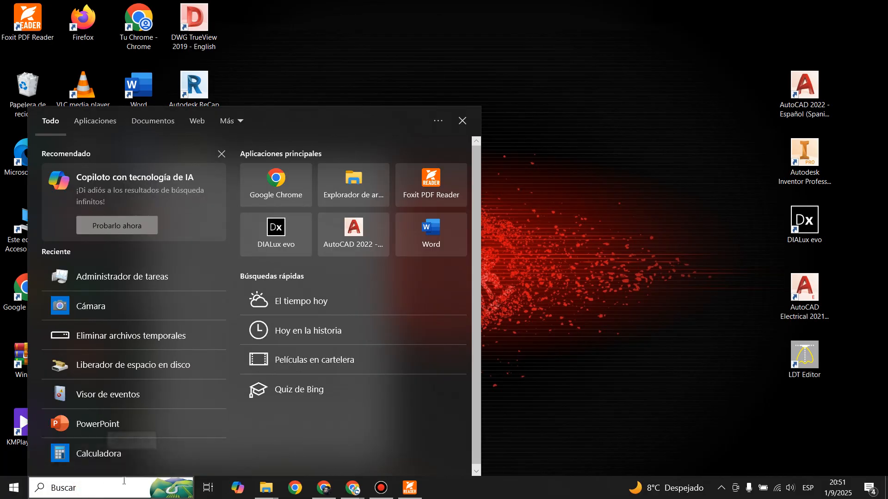
{"action": "type", "text": "PANEL"}
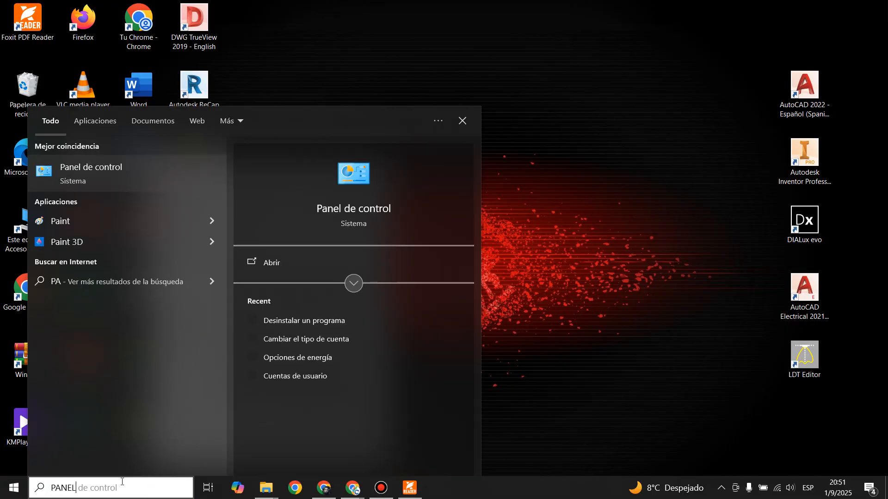
Open the Autodesk AutoCAD 2021 - Español maintenance wizard from the installed programs and view the Express Tools entry in its add or remove components list
{"action": "left_click", "coordinate": [141, 181]}
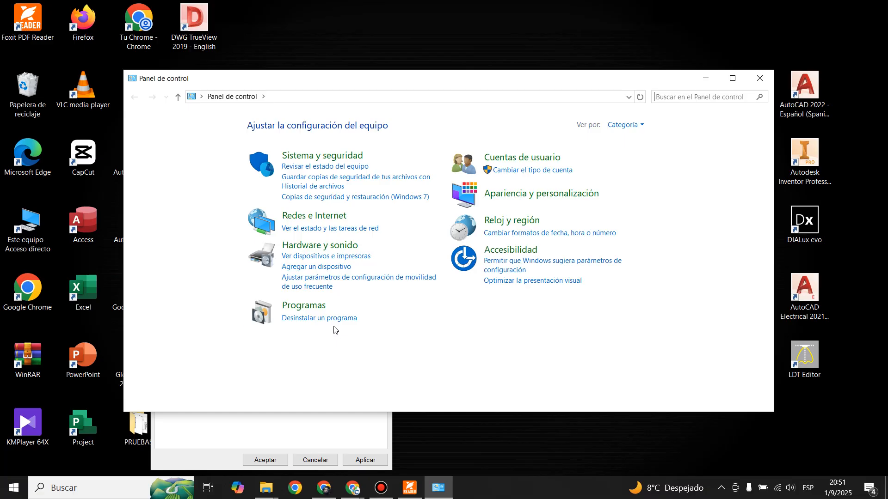
{"action": "left_click", "coordinate": [332, 317]}
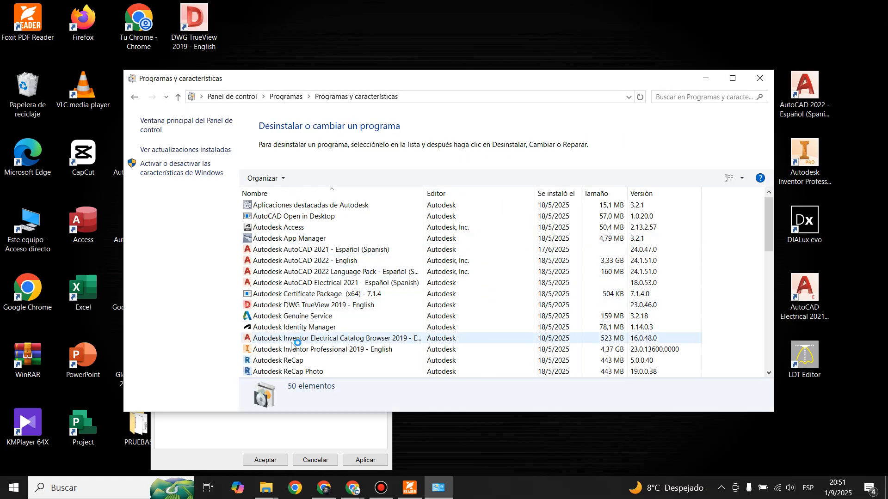
{"action": "right_click", "coordinate": [331, 250]}
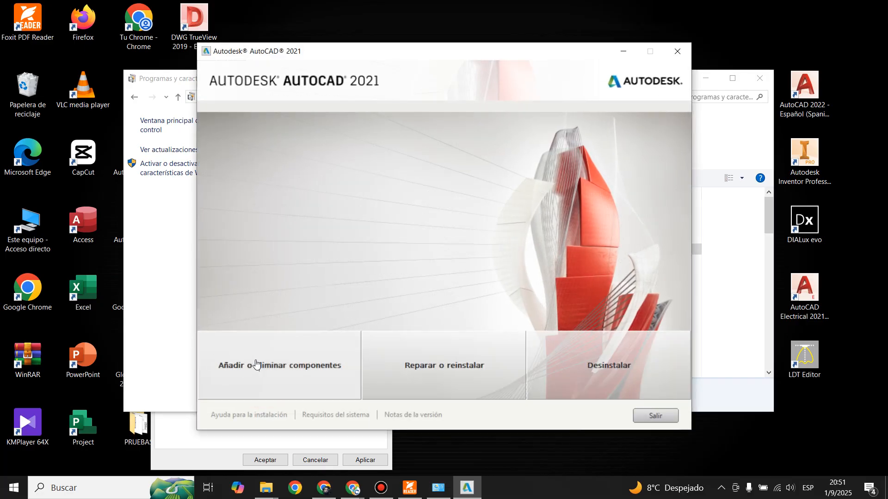
{"action": "left_click", "coordinate": [283, 367]}
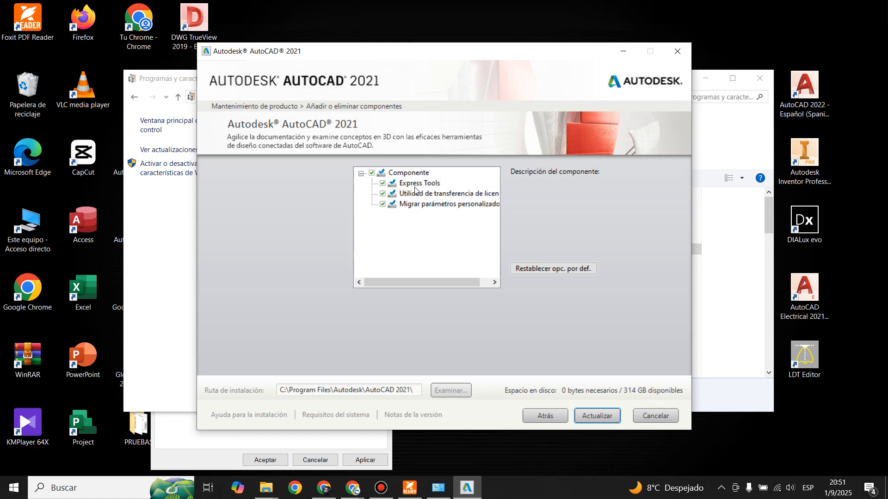
{"action": "left_click", "coordinate": [415, 187]}
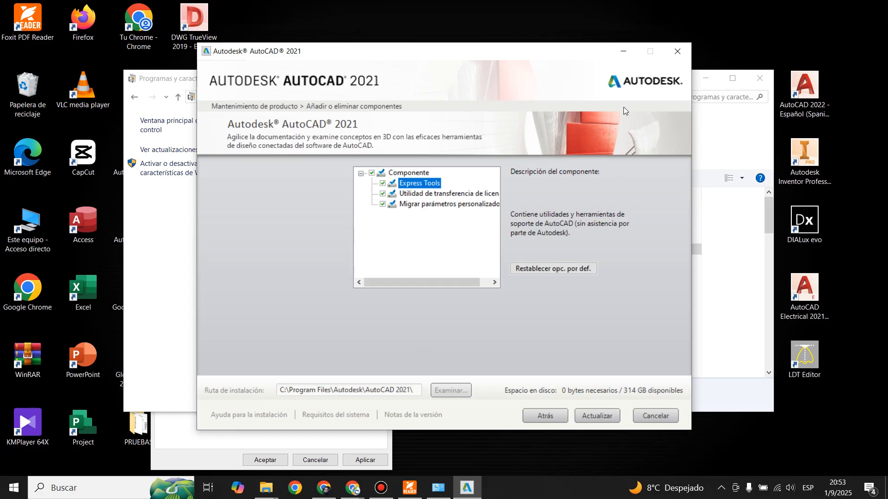
Cancel the AutoCAD 2021 maintenance process and minimize the remaining windows to show the desktop
{"action": "left_click", "coordinate": [677, 51]}
{"action": "left_click", "coordinate": [472, 265]}
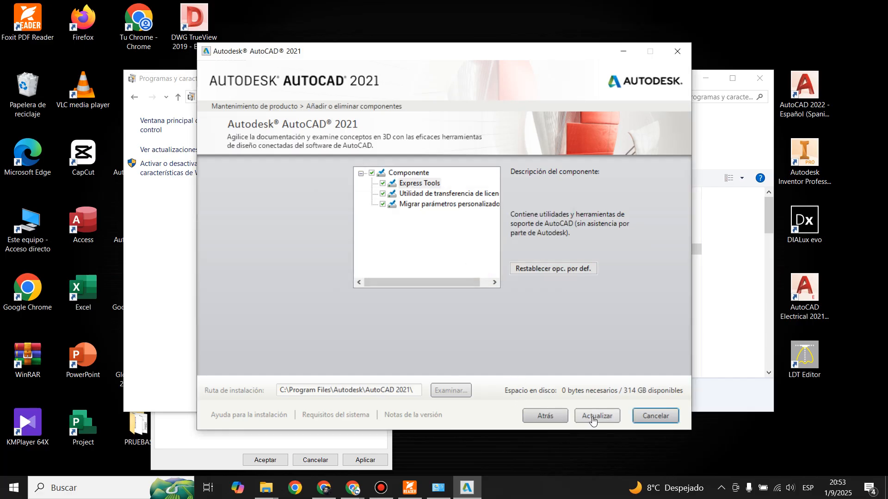
{"action": "left_click", "coordinate": [655, 416]}
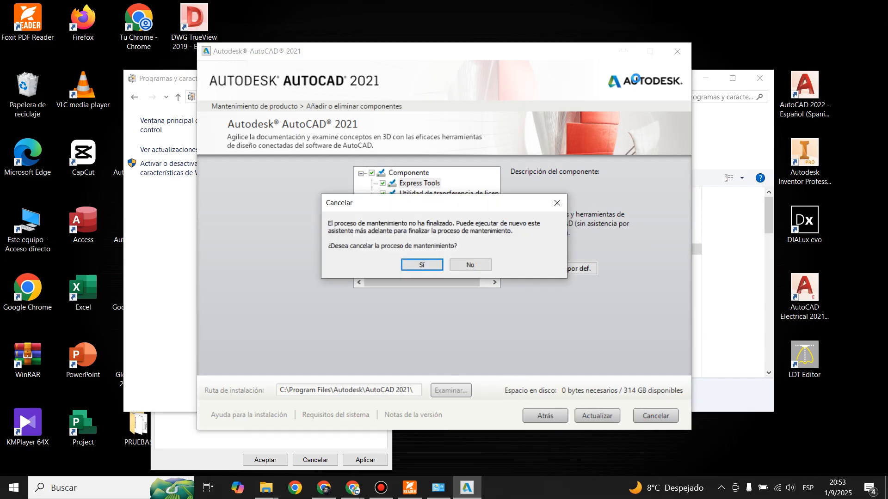
{"action": "left_click", "coordinate": [422, 265]}
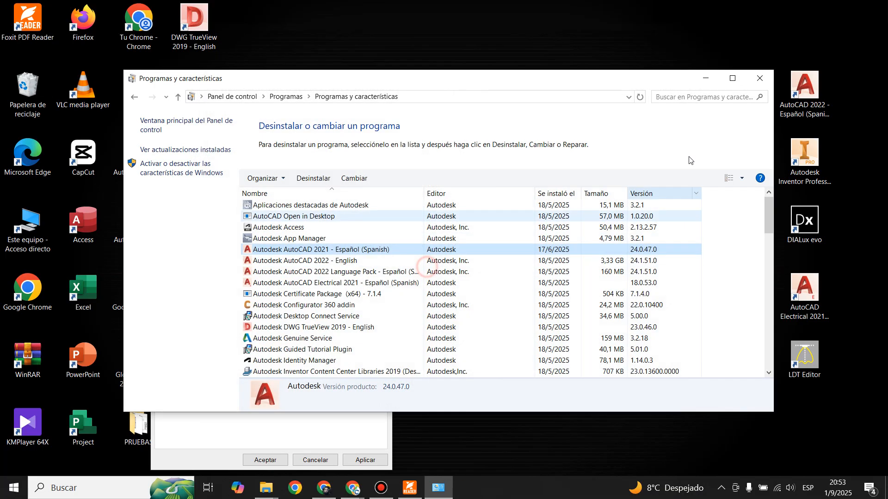
{"action": "left_click", "coordinate": [706, 77]}
{"action": "left_click", "coordinate": [382, 170]}
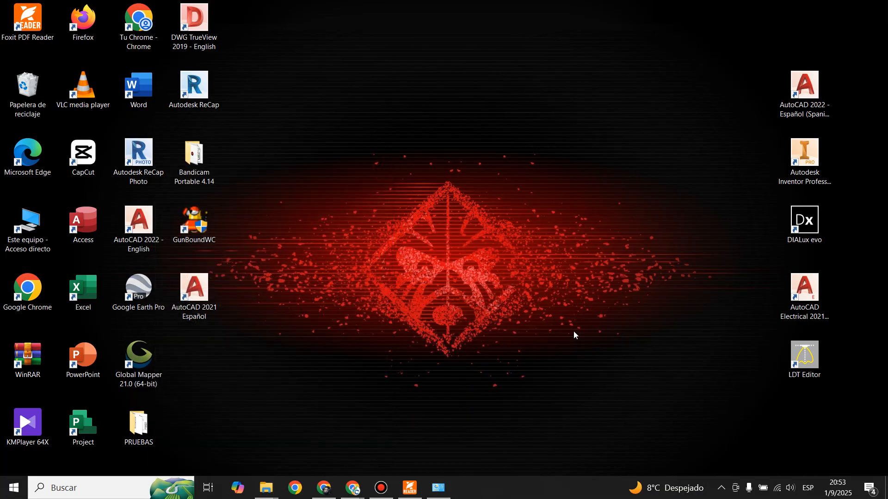
Start AutoCAD 2022 and open the ISOMETRICO drawing from the PRUEBAS folder on the desktop
{"action": "double_click", "coordinate": [806, 110]}
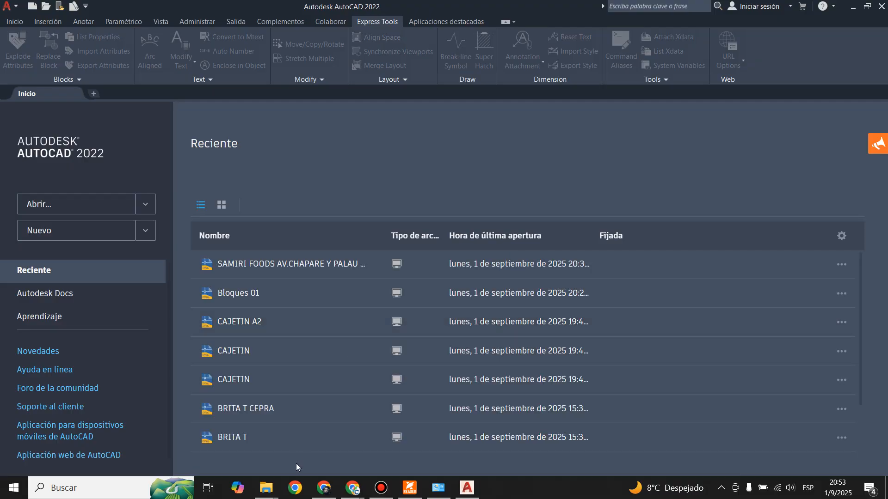
{"action": "key", "text": "ctrl+o"}
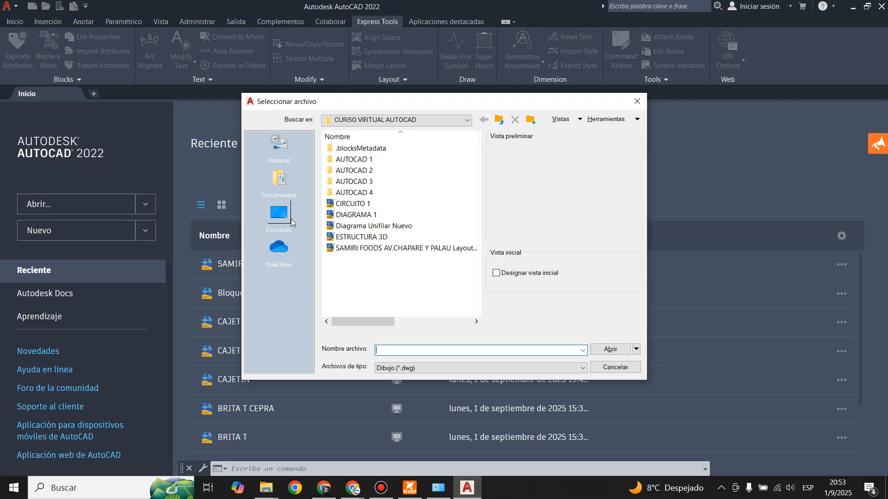
{"action": "left_click", "coordinate": [279, 215]}
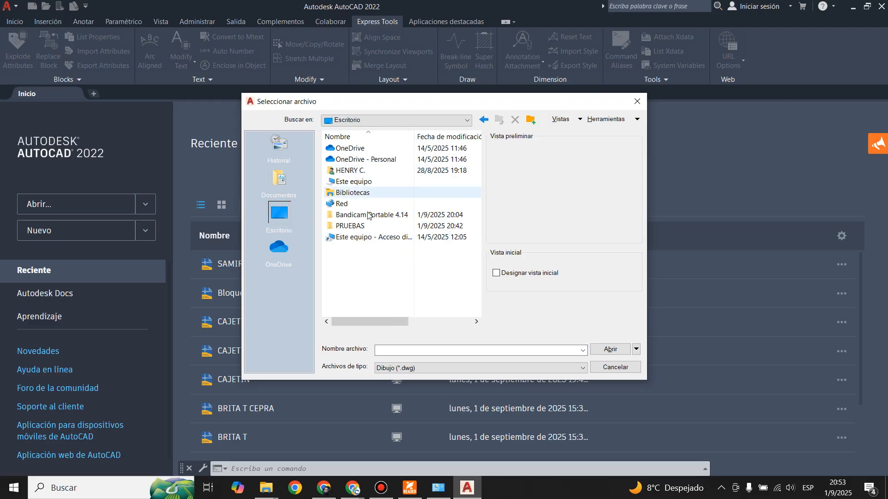
{"action": "double_click", "coordinate": [361, 226]}
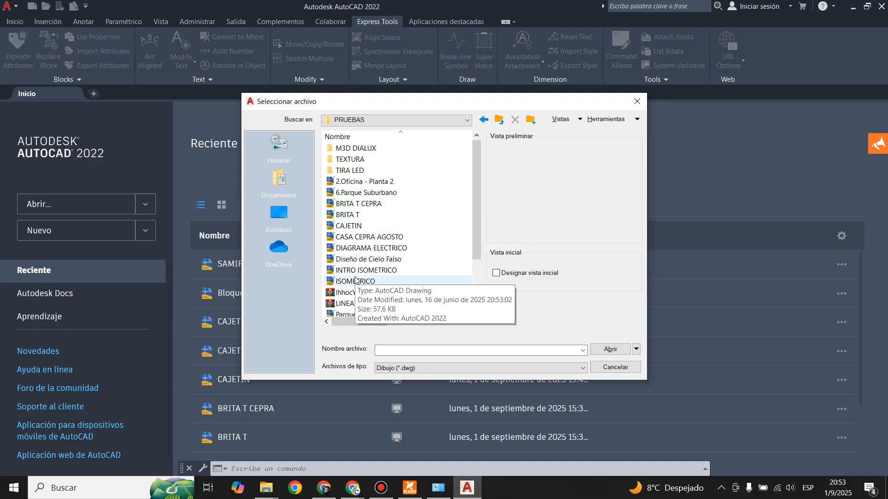
{"action": "left_click", "coordinate": [356, 270]}
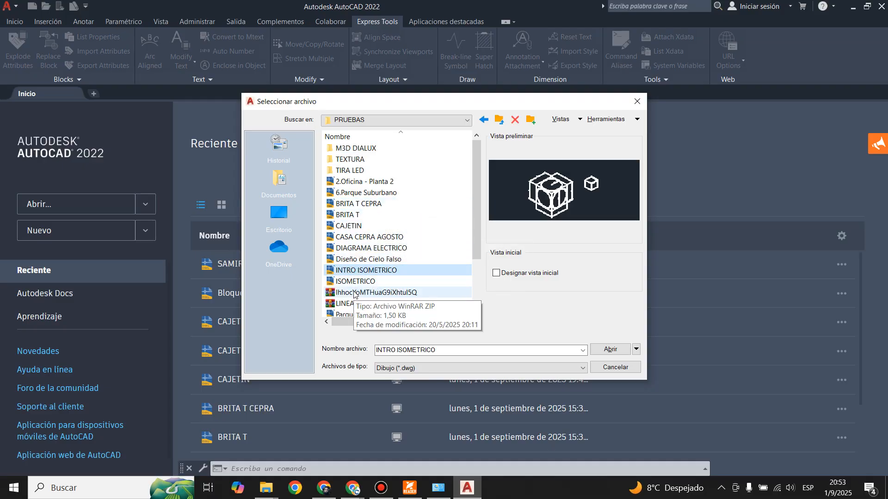
{"action": "left_click", "coordinate": [355, 281]}
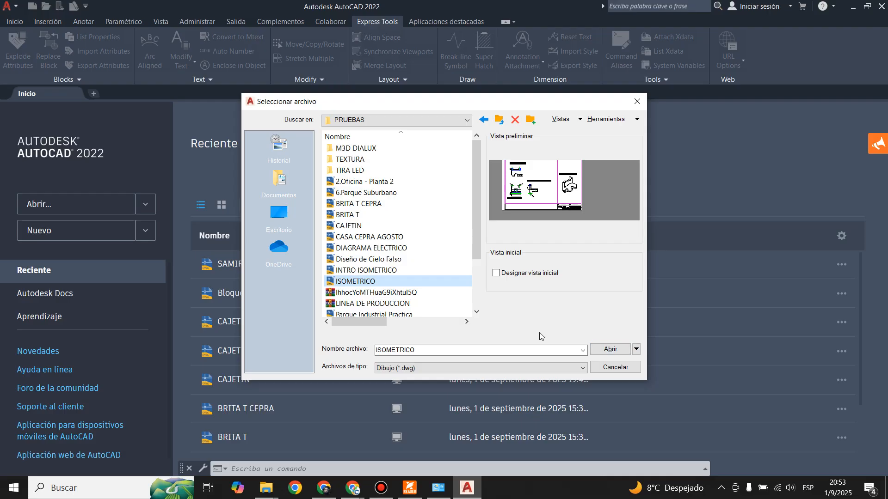
{"action": "scroll", "coordinate": [357, 293], "scroll_direction": "down", "scroll_amount": 2}
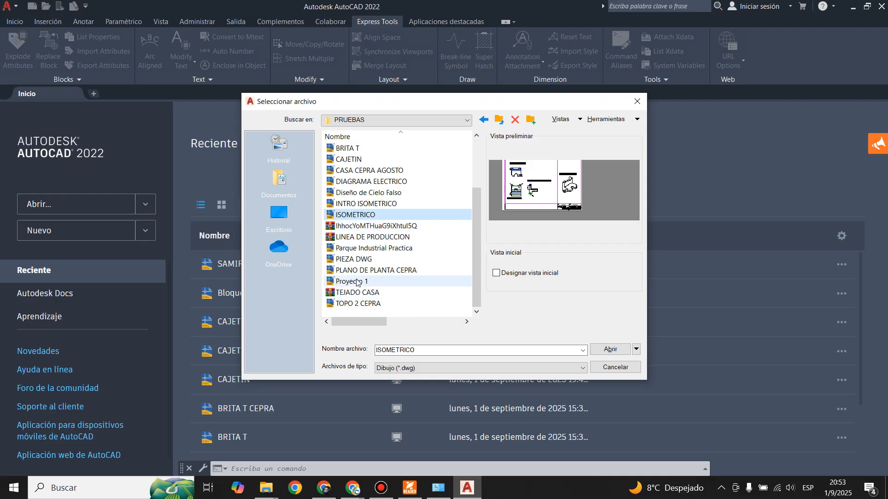
{"action": "scroll", "coordinate": [357, 283], "scroll_direction": "up", "scroll_amount": 2}
{"action": "left_click", "coordinate": [610, 350]}
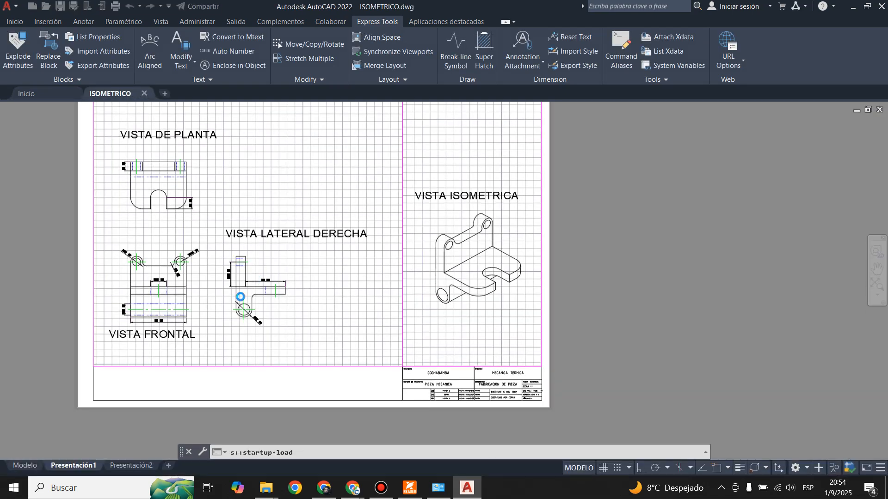
Delete the orthographic views viewport and the isometric view viewport from the Presentación1 layout
{"action": "left_click", "coordinate": [26, 466]}
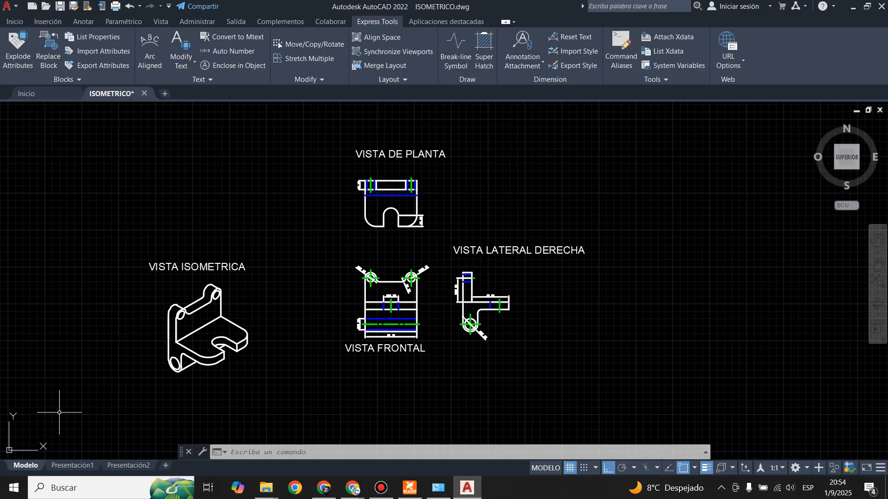
{"action": "left_click", "coordinate": [73, 466]}
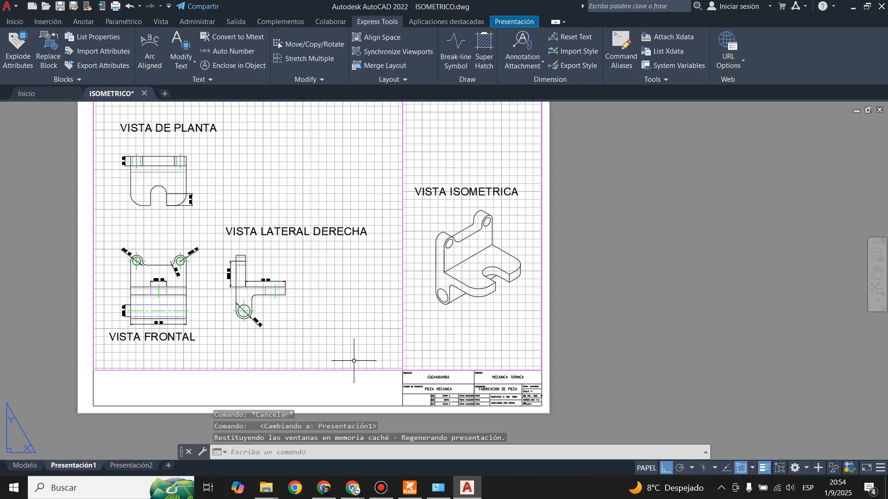
{"action": "left_click", "coordinate": [356, 370]}
{"action": "key", "text": "Delete"}
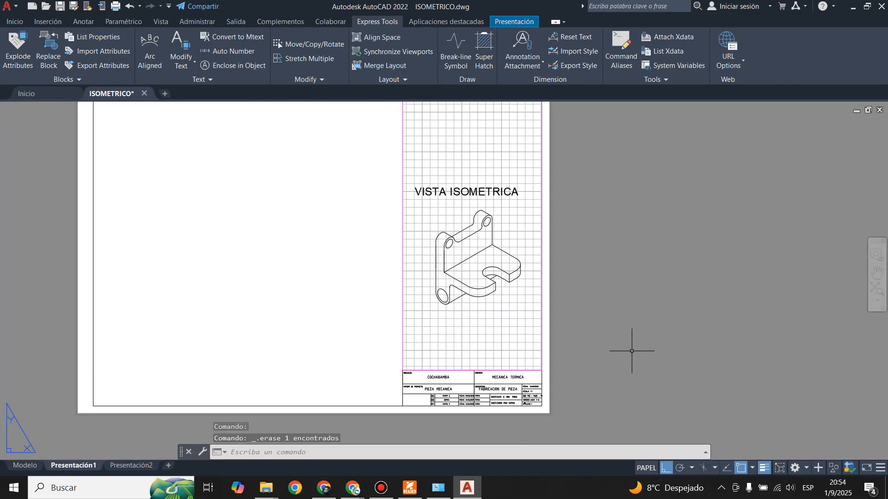
{"action": "left_click", "coordinate": [403, 301]}
{"action": "key", "text": "Delete"}
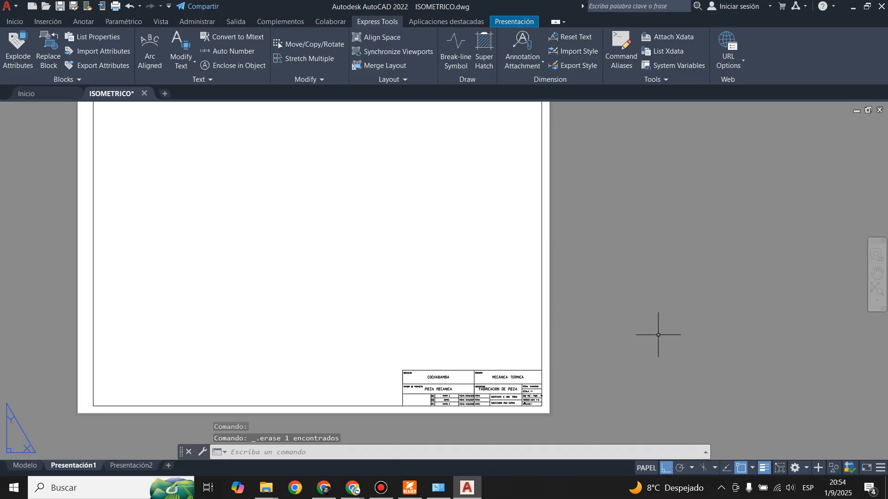
Create a rectangular viewport from the title block's upper-right corner to the frame's top edge, covering the right part of the sheet
{"action": "scroll", "coordinate": [495, 270], "scroll_direction": "down", "scroll_amount": 3}
{"action": "scroll", "coordinate": [585, 320], "scroll_direction": "up", "scroll_amount": 3}
{"action": "scroll", "coordinate": [115, 126], "scroll_direction": "down", "scroll_amount": 2}
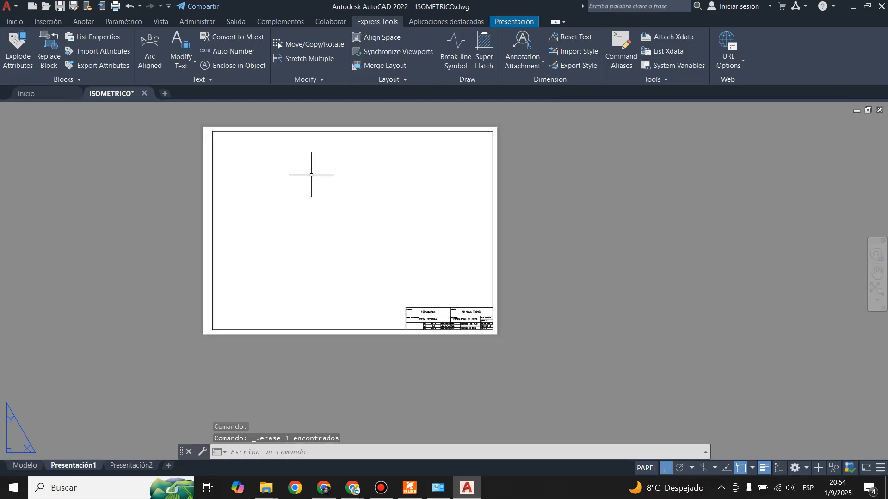
{"action": "scroll", "coordinate": [311, 175], "scroll_direction": "up", "scroll_amount": 2}
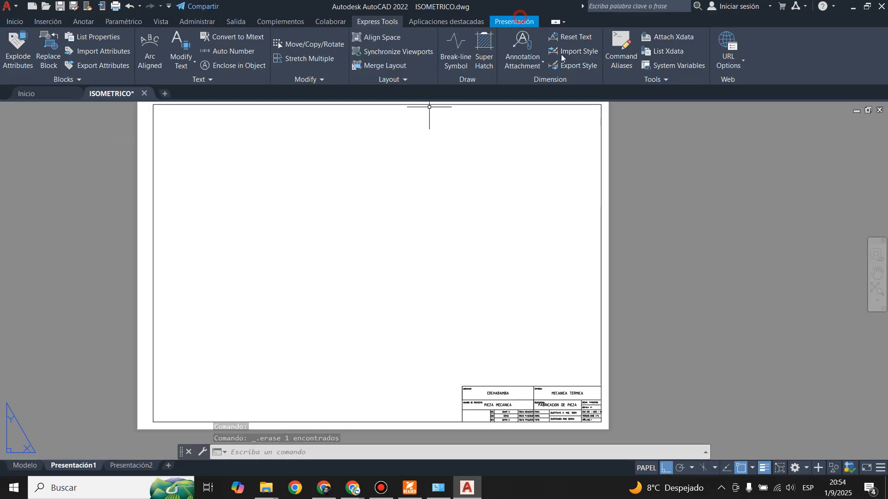
{"action": "left_click", "coordinate": [514, 21]}
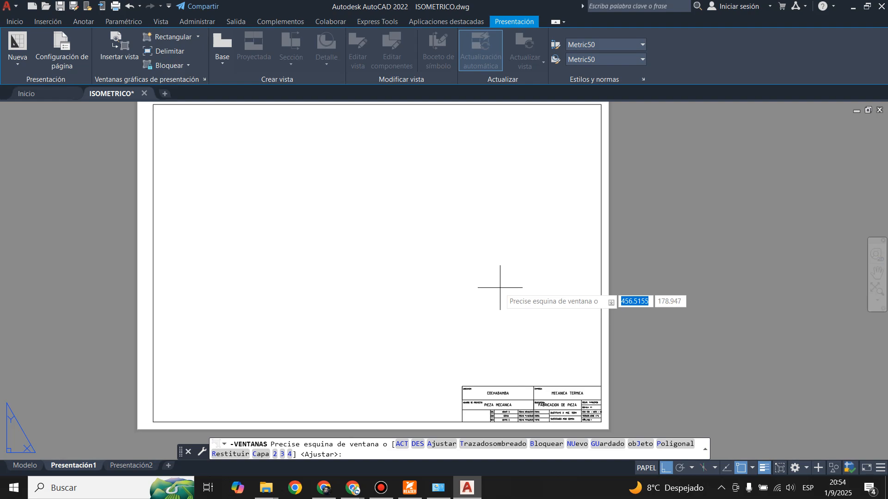
{"action": "left_click", "coordinate": [601, 386]}
{"action": "scroll", "coordinate": [480, 328], "scroll_direction": "down", "scroll_amount": 4}
{"action": "scroll", "coordinate": [461, 274], "scroll_direction": "up", "scroll_amount": 4}
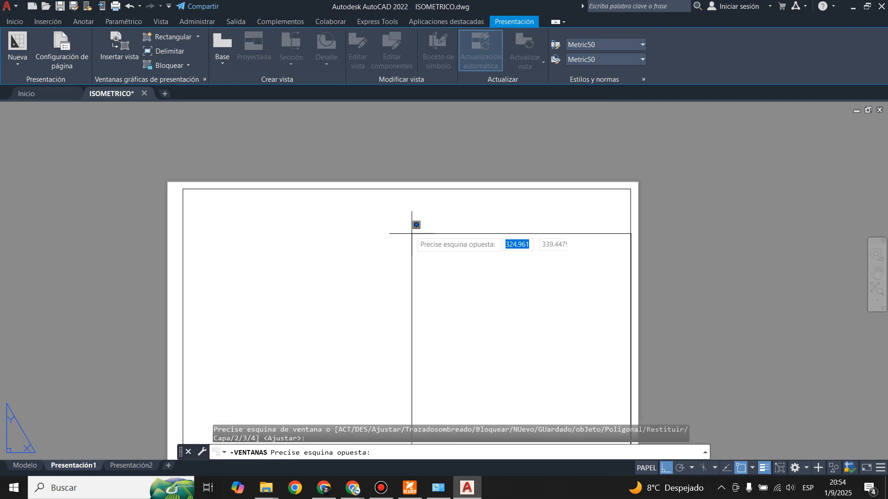
{"action": "left_click", "coordinate": [420, 188]}
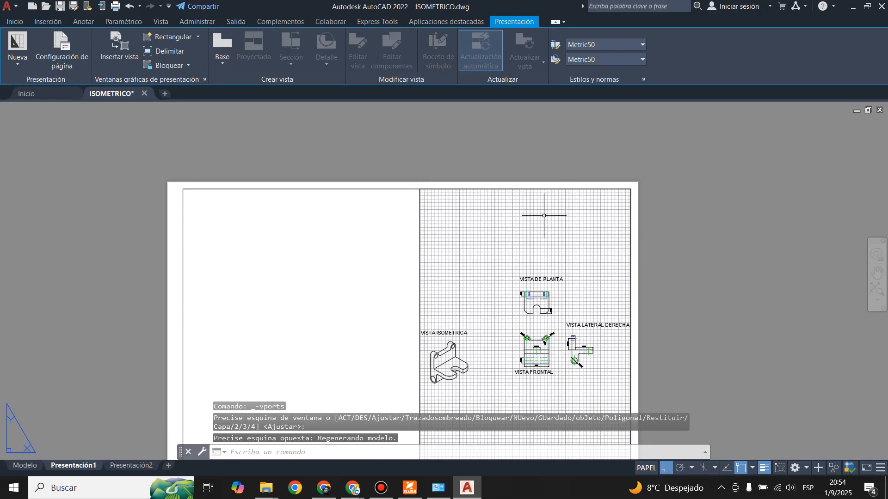
Create a second rectangular viewport from the first one's lower-left corner to the frame's upper-left corner
{"action": "scroll", "coordinate": [420, 192], "scroll_direction": "down", "scroll_amount": 2}
{"action": "left_click", "coordinate": [172, 37]}
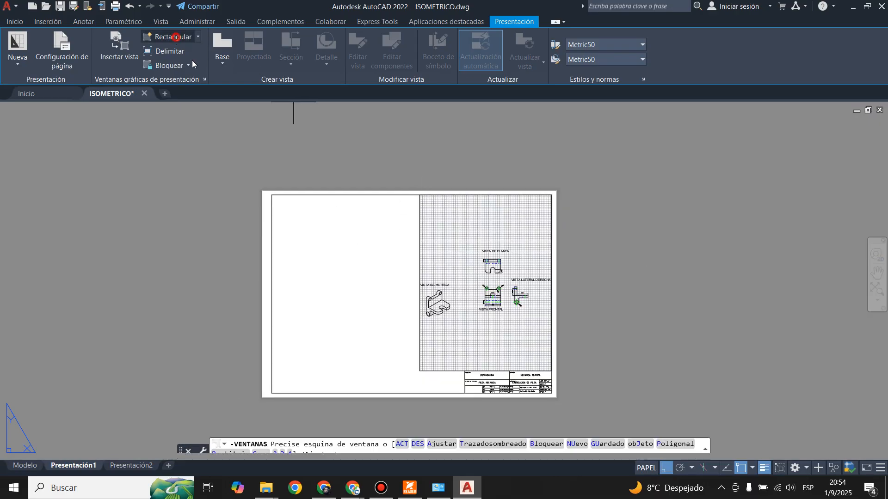
{"action": "left_click", "coordinate": [419, 370]}
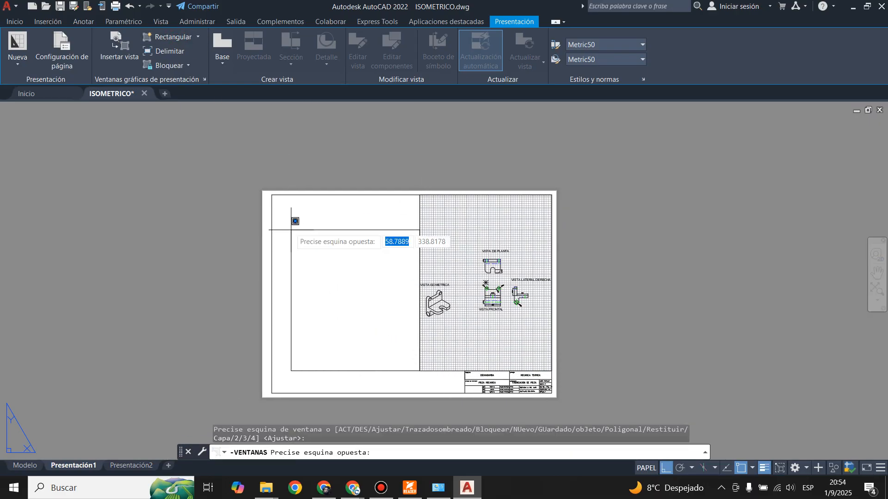
{"action": "left_click", "coordinate": [272, 195]}
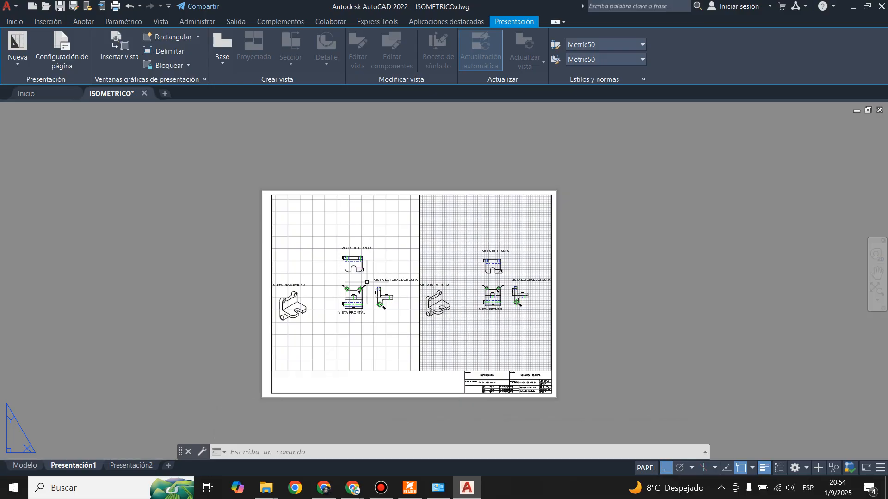
Activate the right viewport on the sheet and zoom its contents to the VISTA ISOMETRICA label object
{"action": "double_click", "coordinate": [456, 254]}
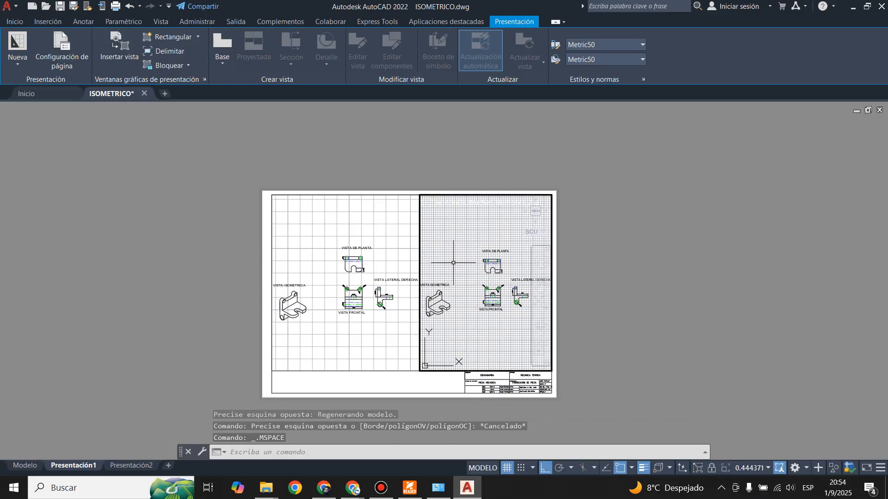
{"action": "left_click", "coordinate": [541, 315]}
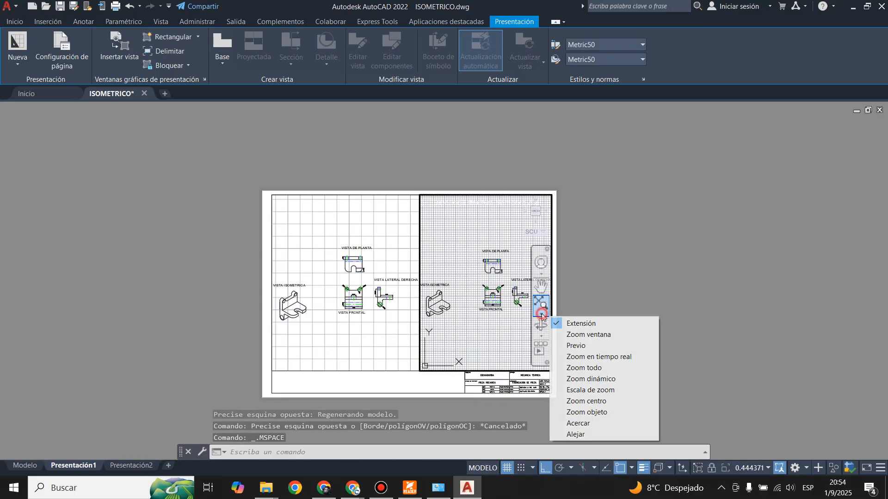
{"action": "left_click", "coordinate": [597, 412]}
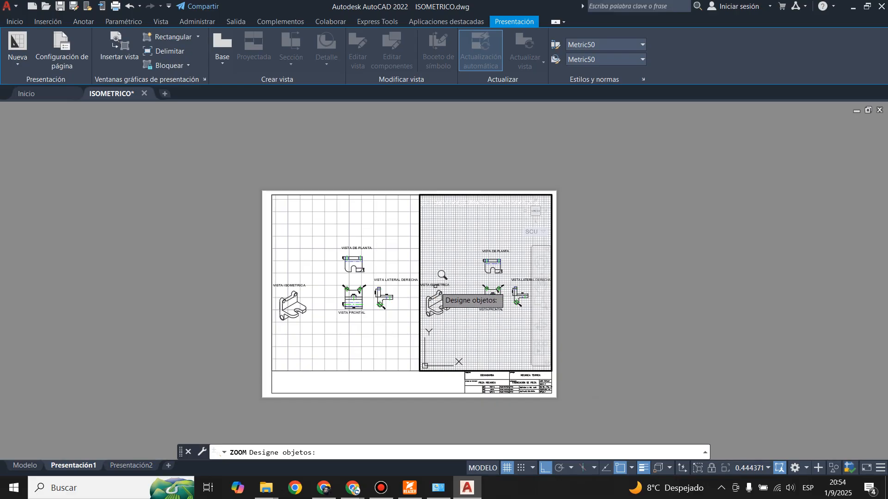
{"action": "left_click", "coordinate": [437, 285]}
{"action": "key", "text": "Return"}
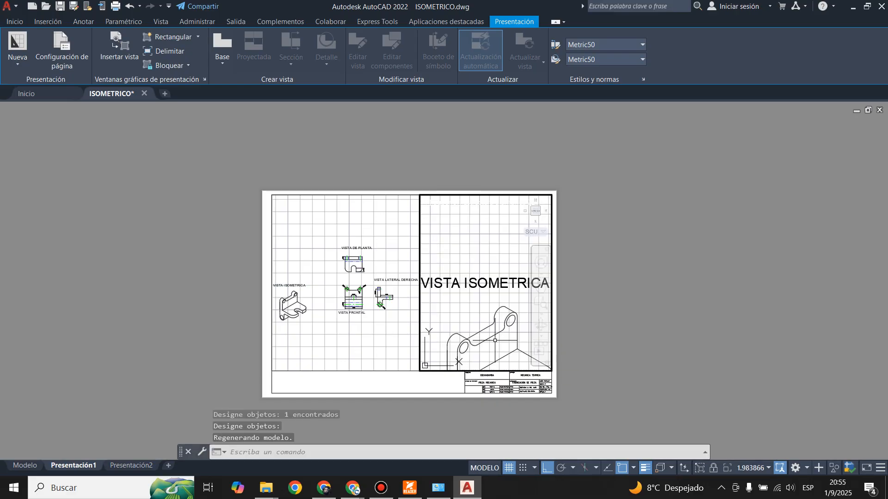
Center the isometric view and its label inside the right viewport and set the viewport scale to 1:1
{"action": "scroll", "coordinate": [488, 274], "scroll_direction": "down", "scroll_amount": 2}
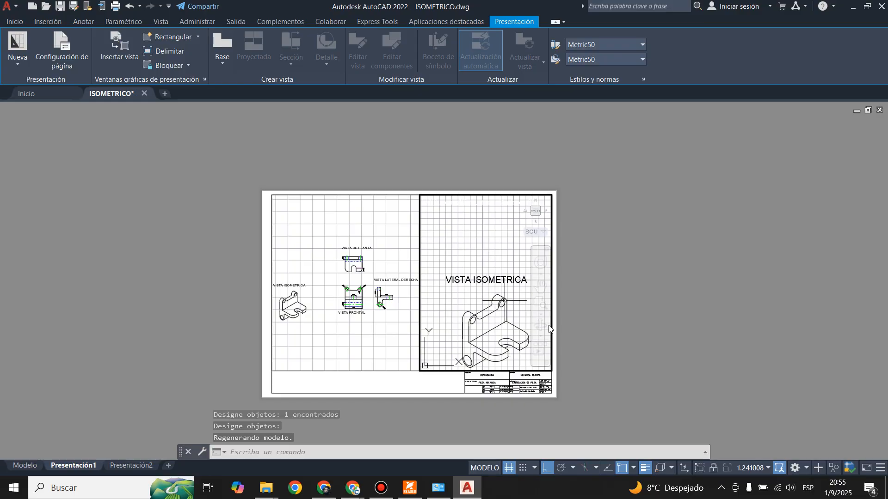
{"action": "left_click", "coordinate": [541, 287]}
{"action": "left_click_drag", "start_coordinate": [502, 329], "coordinate": [503, 303]}
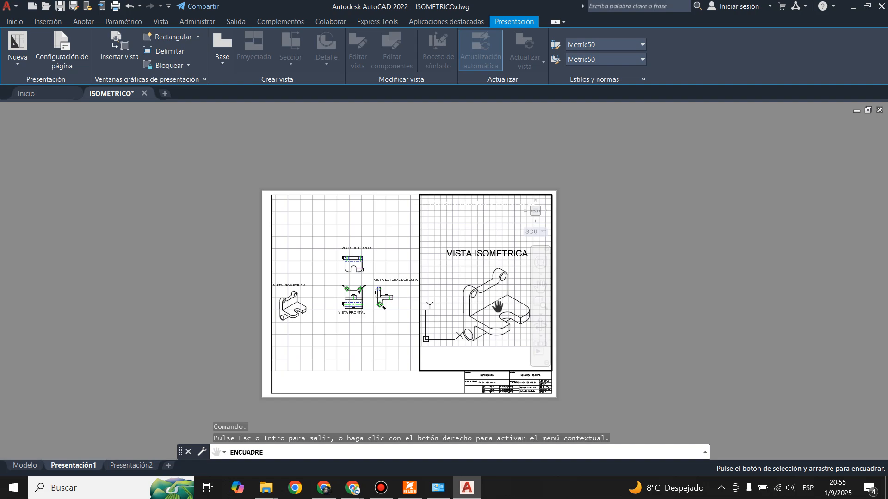
{"action": "key", "text": "Escape"}
{"action": "left_click", "coordinate": [750, 468]}
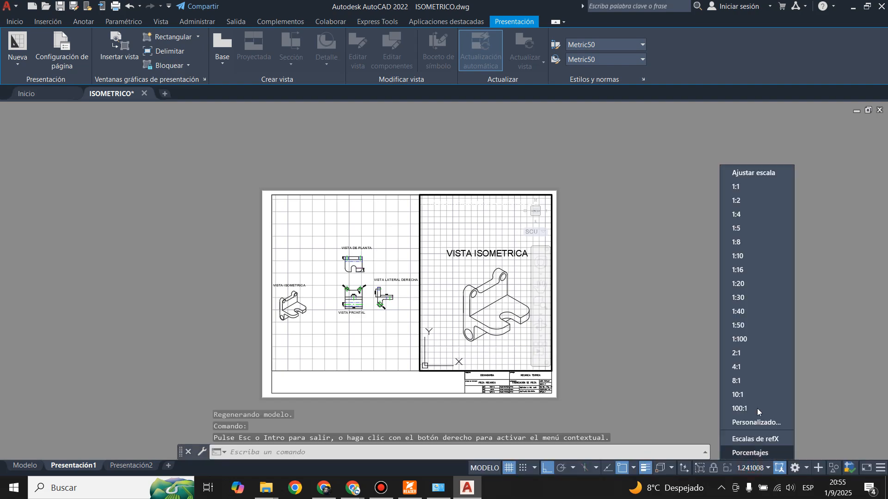
{"action": "left_click", "coordinate": [739, 190]}
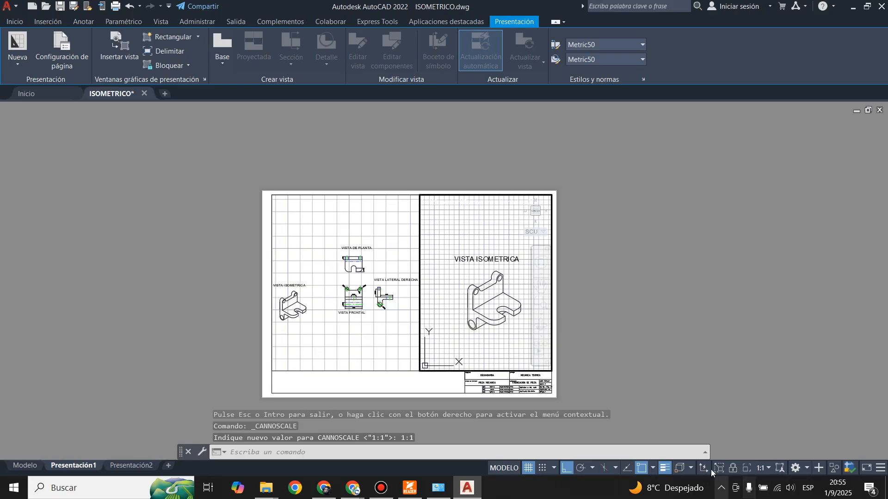
Frame the plan, front and right side views in the left viewport and set its scale to 1:1
{"action": "left_click", "coordinate": [341, 341]}
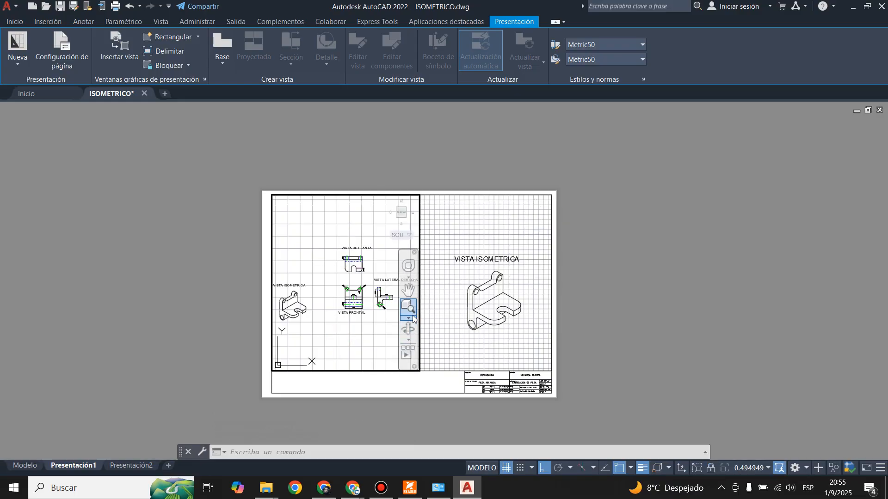
{"action": "scroll", "coordinate": [333, 311], "scroll_direction": "up", "scroll_amount": 2}
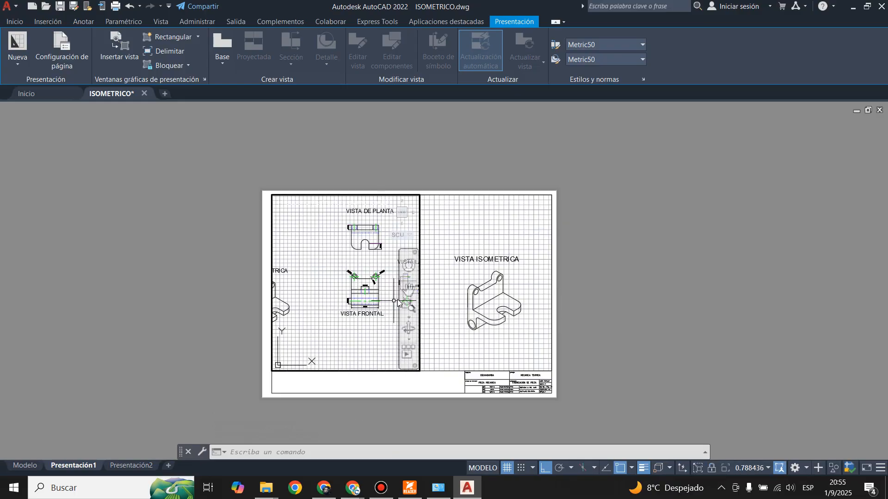
{"action": "left_click", "coordinate": [407, 293]}
{"action": "left_click_drag", "start_coordinate": [376, 320], "coordinate": [321, 343]}
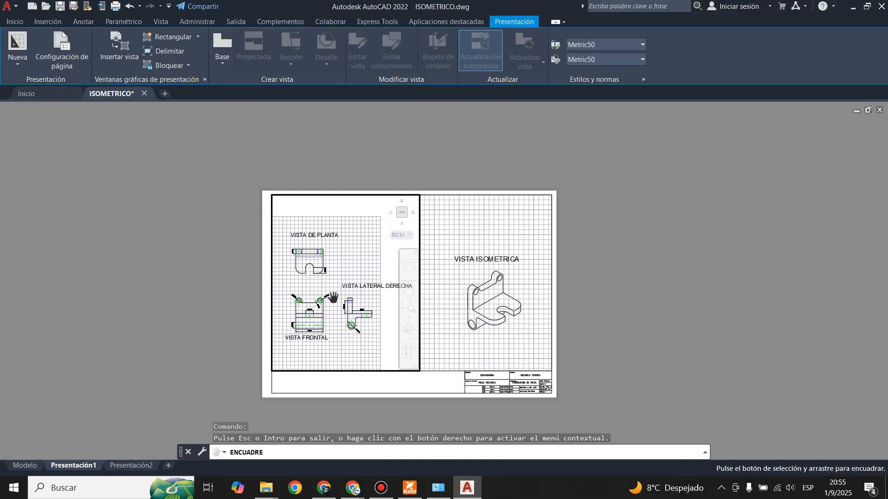
{"action": "scroll", "coordinate": [333, 298], "scroll_direction": "up", "scroll_amount": 2}
{"action": "left_click_drag", "start_coordinate": [331, 305], "coordinate": [351, 299]}
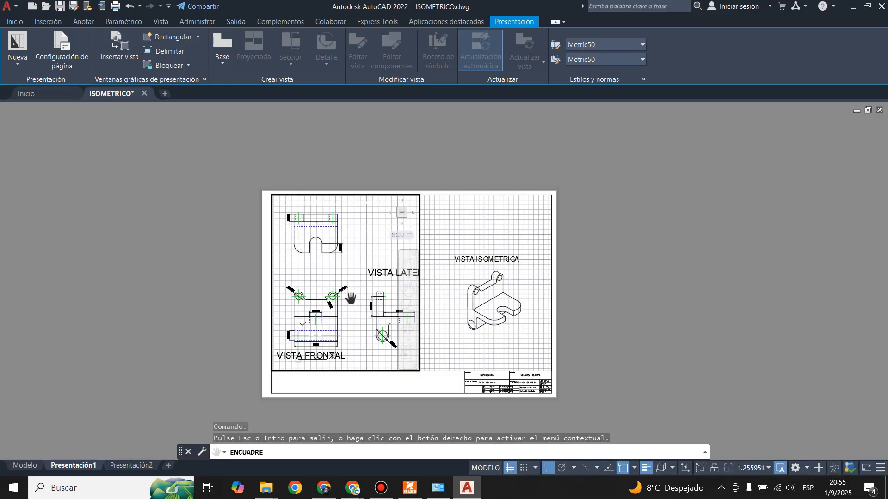
{"action": "key", "text": "Escape"}
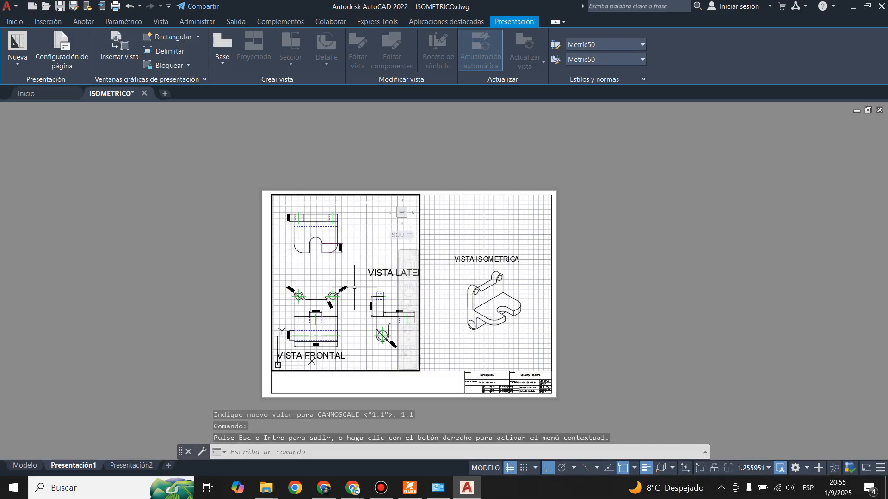
{"action": "left_click", "coordinate": [764, 468]}
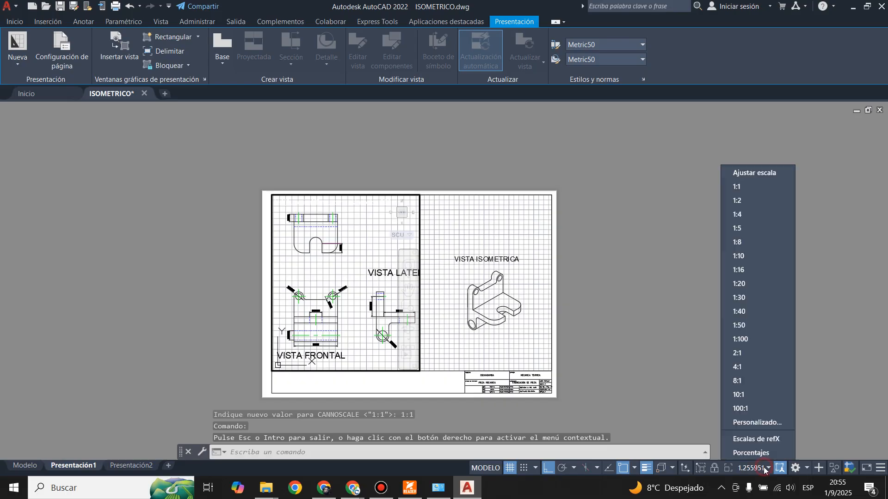
{"action": "left_click", "coordinate": [744, 191]}
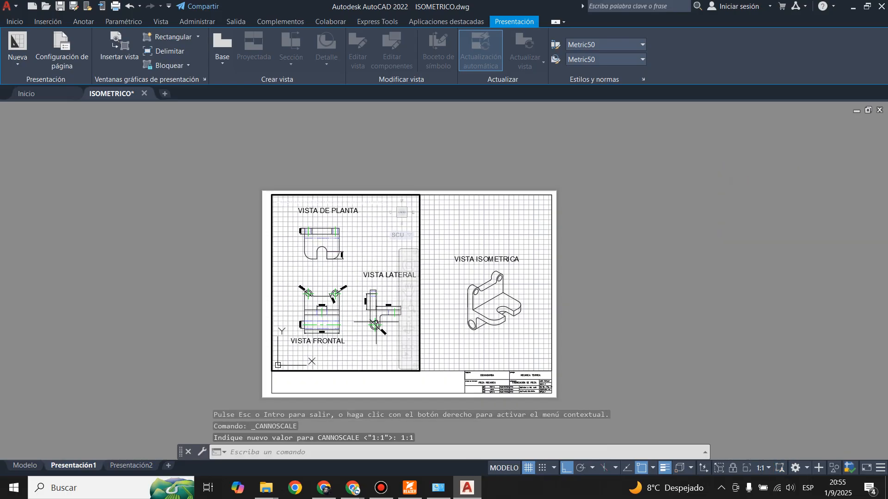
Pan the orthographic views slightly down and left within their viewport and lock that viewport
{"action": "left_click", "coordinate": [410, 290]}
{"action": "left_click_drag", "start_coordinate": [357, 304], "coordinate": [347, 309]}
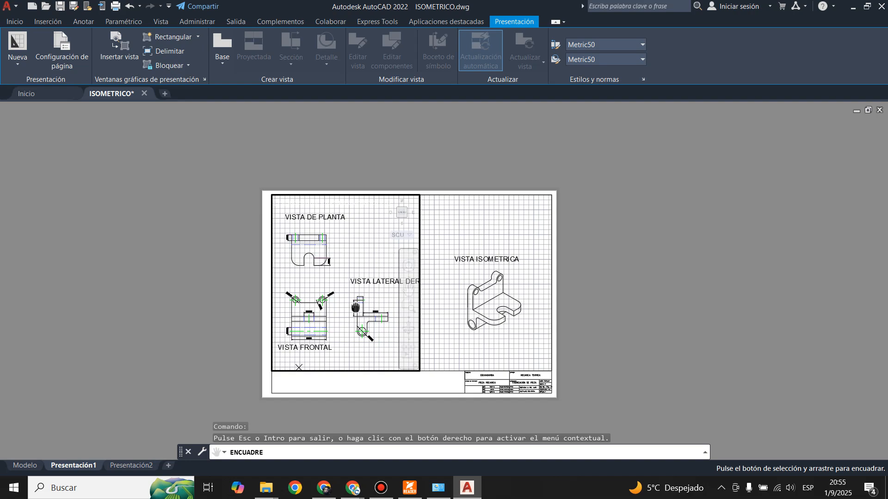
{"action": "left_click_drag", "start_coordinate": [356, 307], "coordinate": [354, 309]}
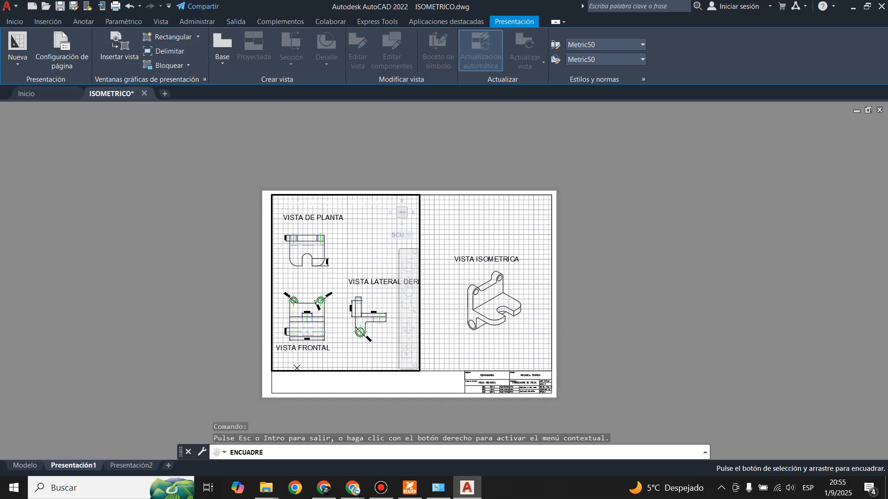
{"action": "key", "text": "Escape"}
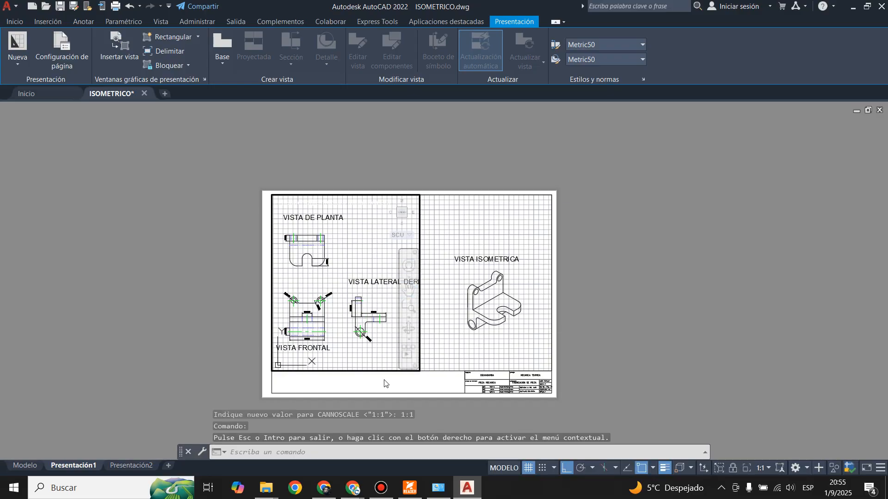
{"action": "left_click", "coordinate": [732, 472]}
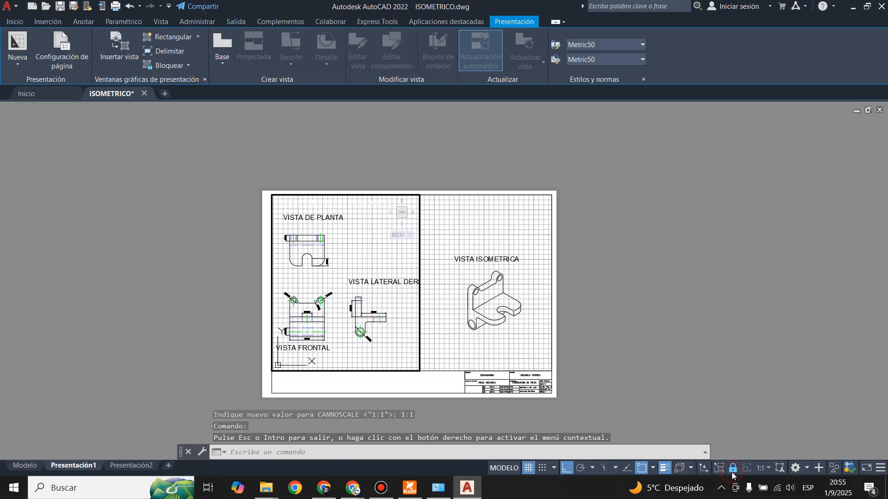
Return to paper space and narrow the isometric viewport by stretching its left edge inward, just short of the isometric label
{"action": "left_click", "coordinate": [441, 331]}
{"action": "key", "text": "Escape"}
{"action": "double_click", "coordinate": [428, 383]}
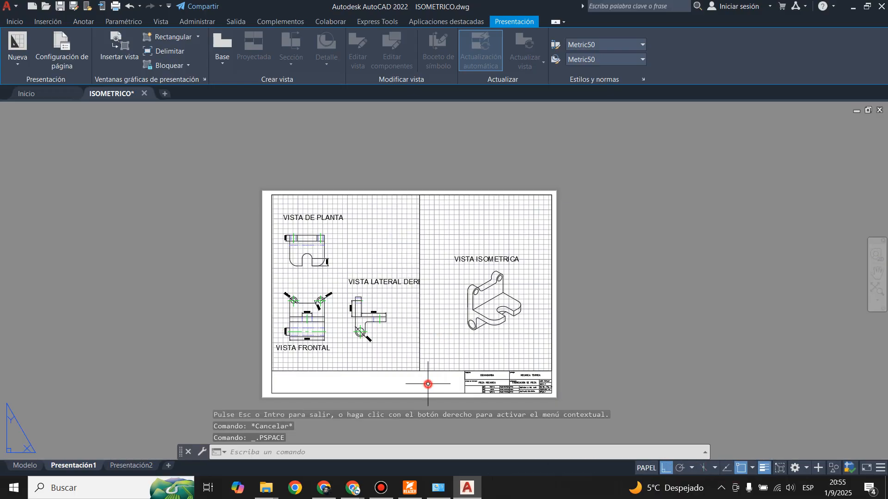
{"action": "left_click", "coordinate": [428, 371]}
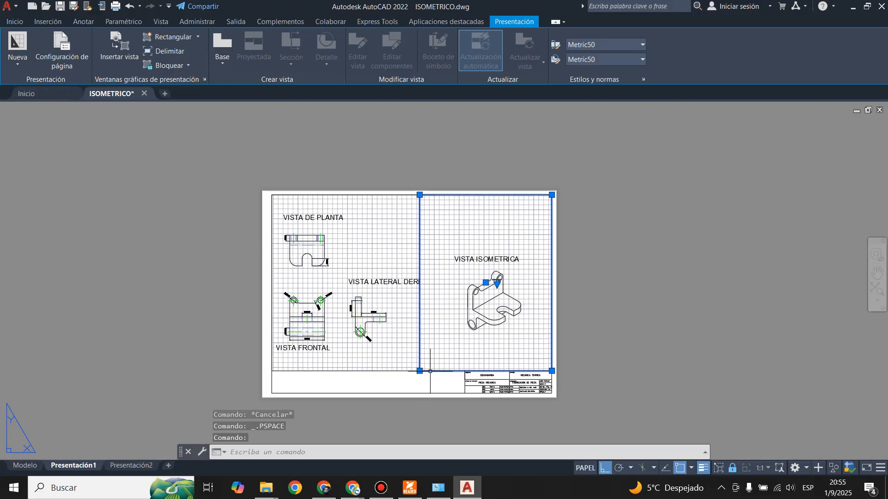
{"action": "left_click", "coordinate": [419, 195]}
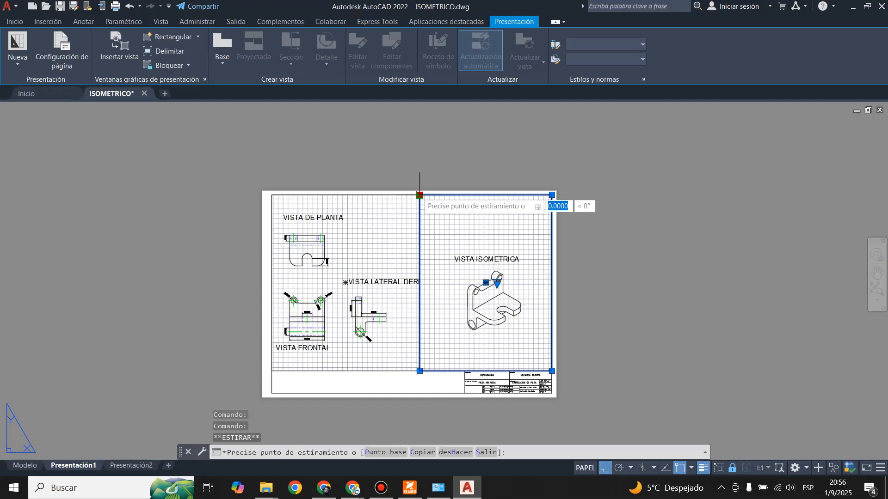
{"action": "left_click", "coordinate": [446, 194]}
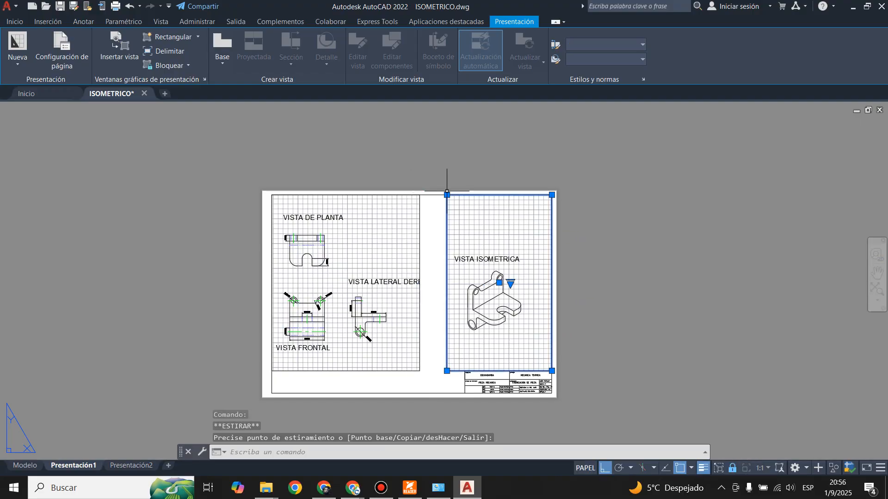
{"action": "key", "text": "Escape"}
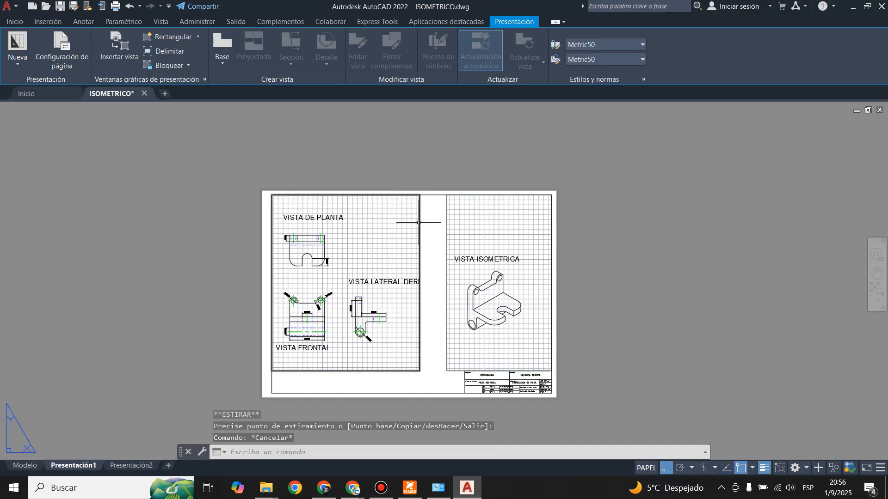
Widen the orthographic viewport by stretching its right edge to meet the isometric viewport's left edge
{"action": "left_click", "coordinate": [419, 224]}
{"action": "left_click", "coordinate": [420, 194]}
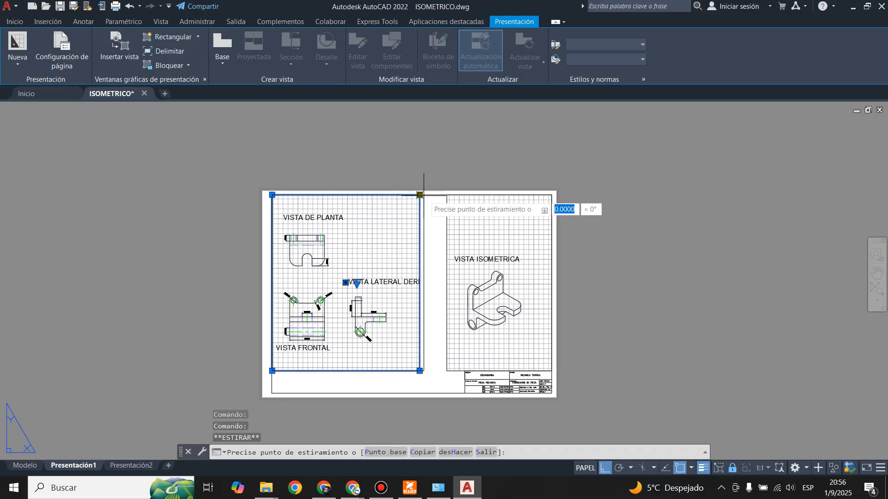
{"action": "left_click", "coordinate": [445, 194]}
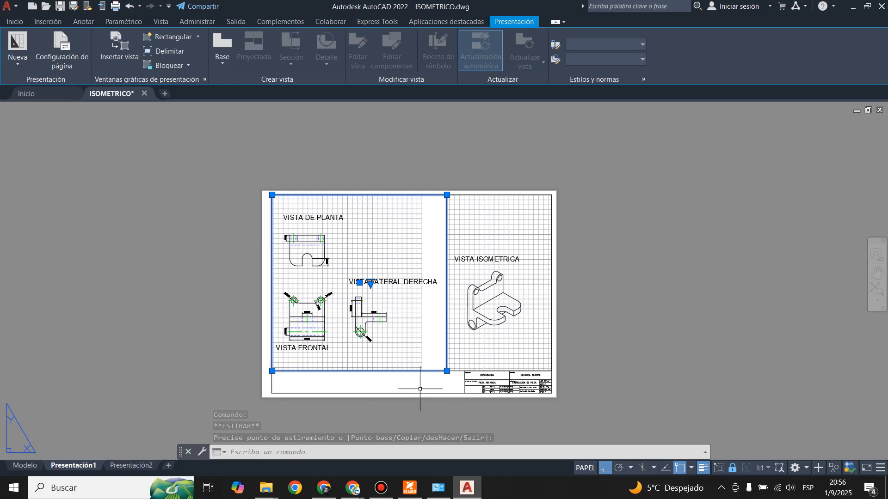
{"action": "key", "text": "Escape"}
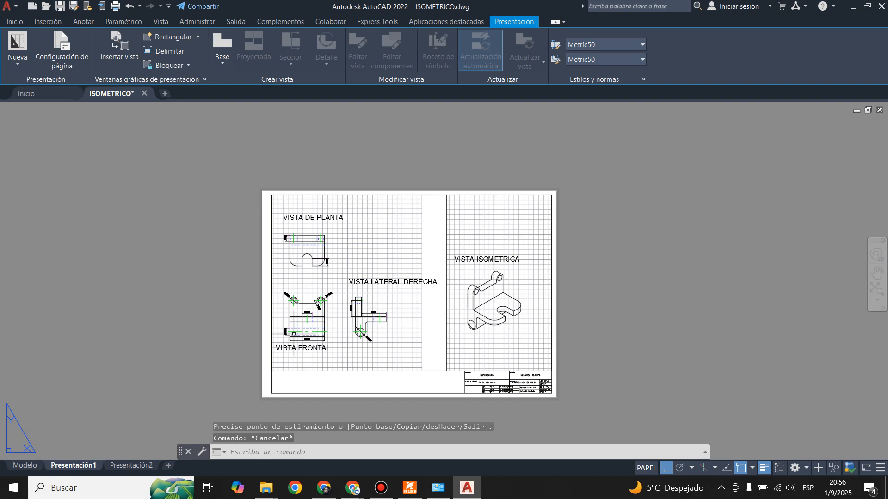
Make INV the current layer in the layer properties manager and close the manager
{"action": "left_click", "coordinate": [15, 22]}
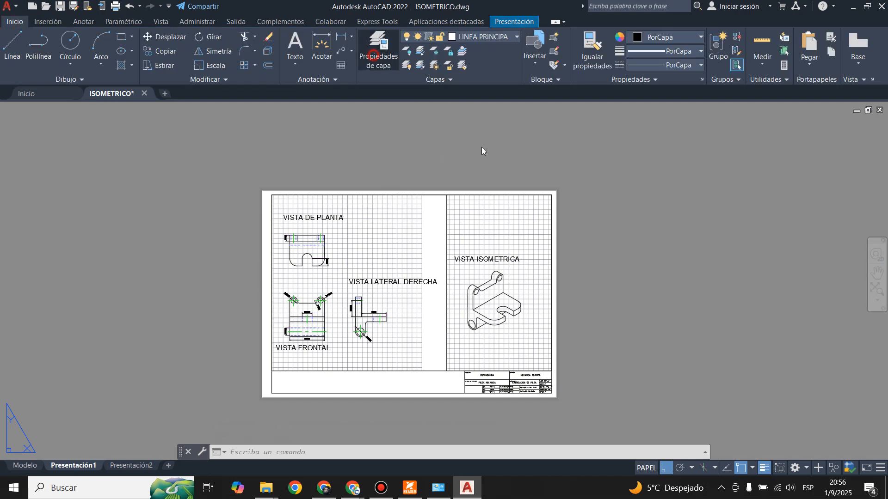
{"action": "left_click", "coordinate": [373, 56]}
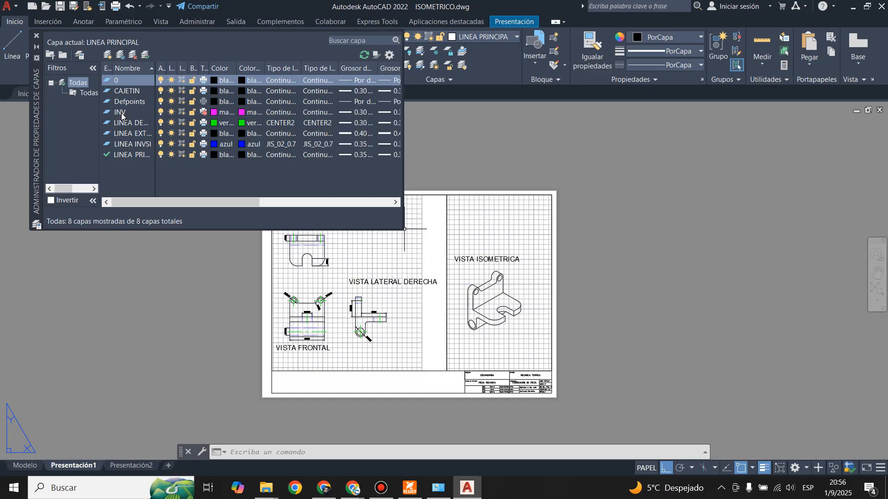
{"action": "left_click", "coordinate": [121, 113]}
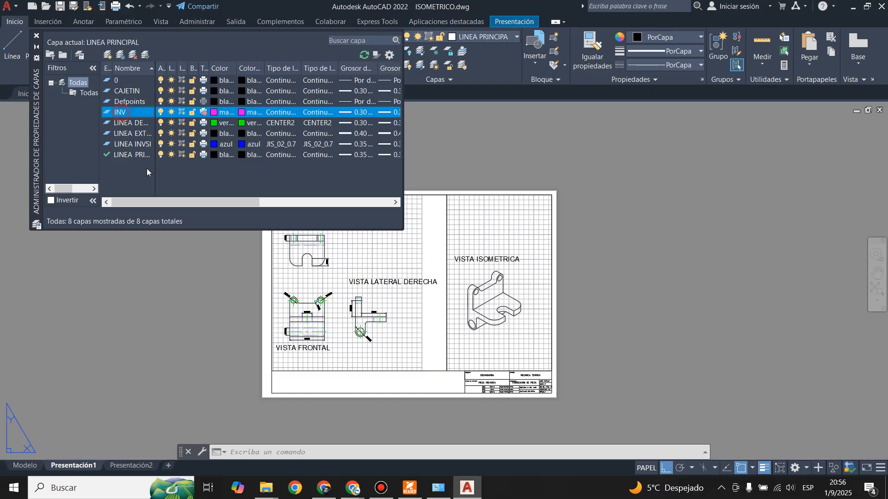
{"action": "left_click", "coordinate": [147, 61]}
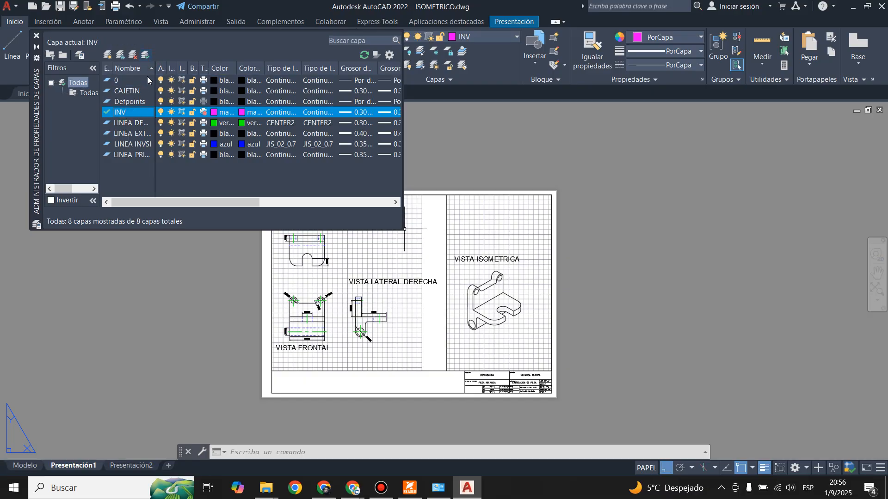
{"action": "left_click", "coordinate": [36, 35]}
Move the frames of both the orthographic and isometric viewports to the INV layer
{"action": "left_click", "coordinate": [384, 371]}
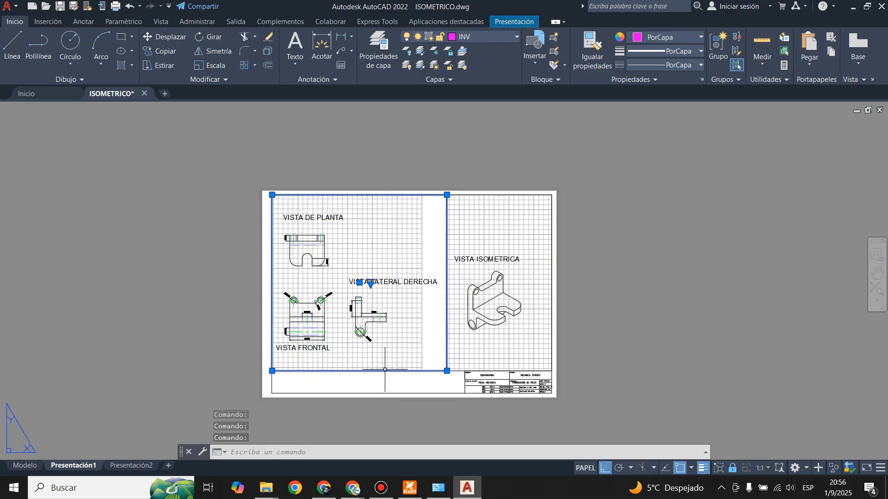
{"action": "left_click", "coordinate": [454, 371]}
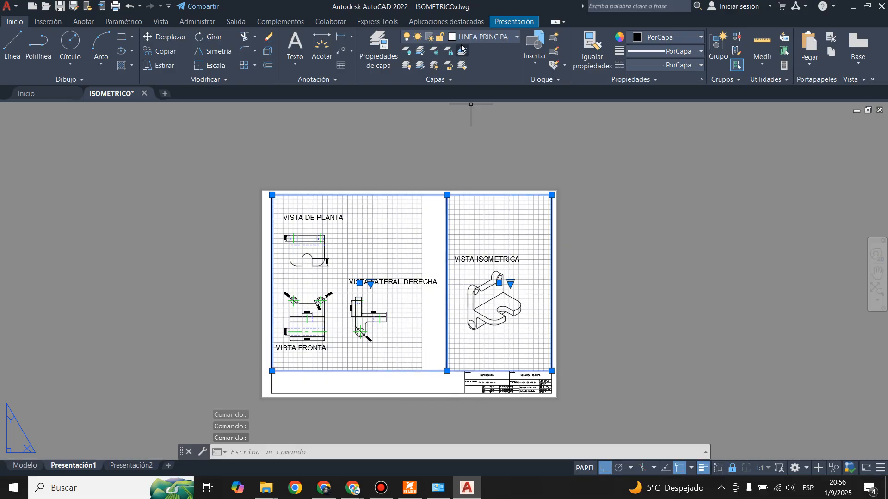
{"action": "left_click", "coordinate": [495, 38]}
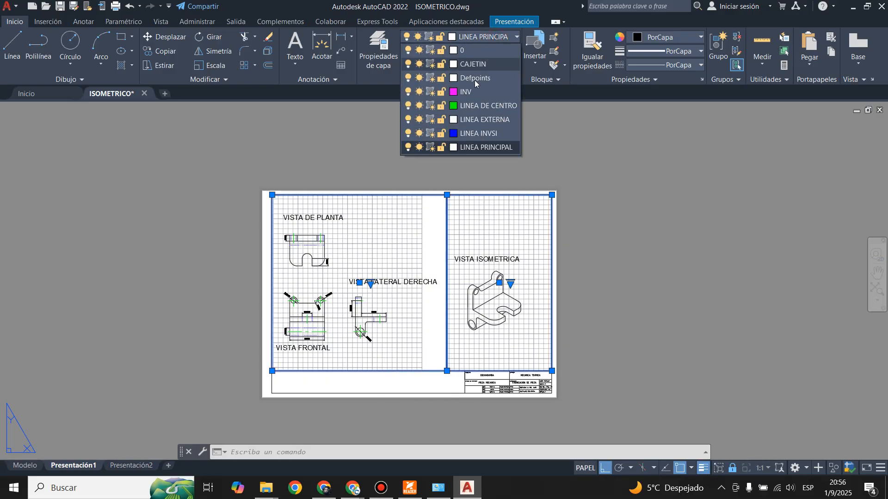
{"action": "left_click", "coordinate": [453, 90]}
{"action": "key", "text": "Escape"}
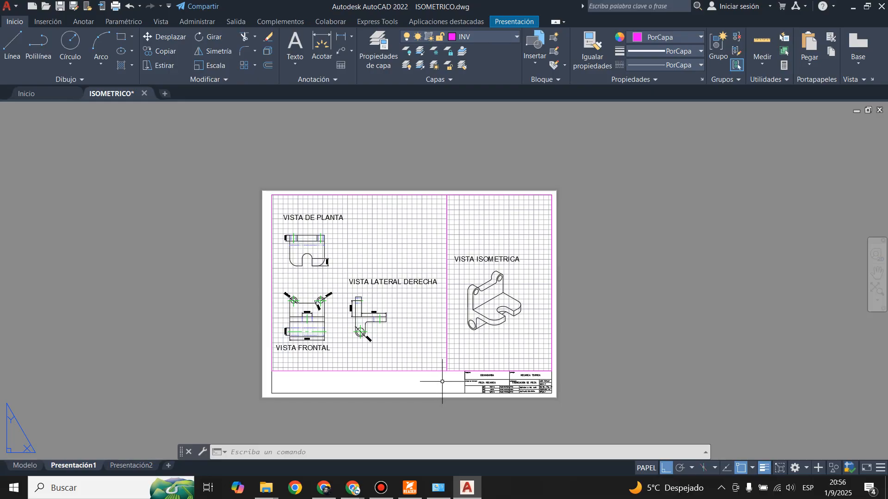
Preview the plot of Presentación1 with DWG To PDF on the A2 sheet at 1:1, and leave the plot without printing
{"action": "key", "text": "ctrl+p"}
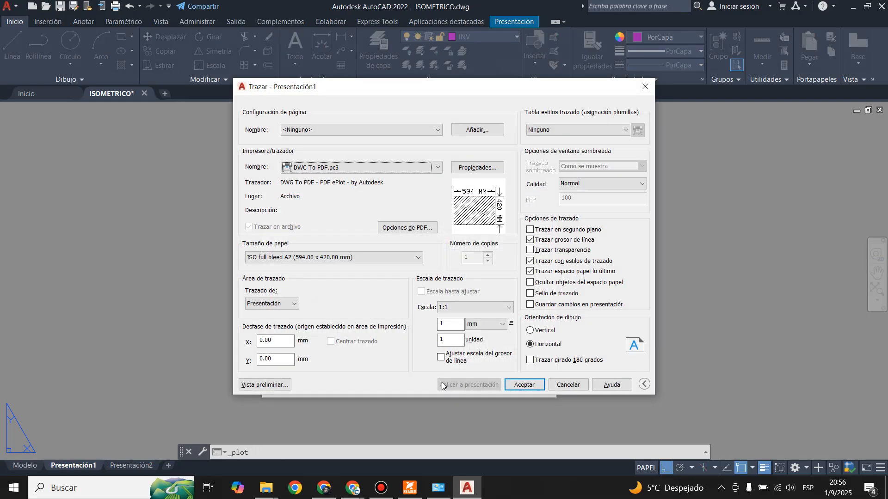
{"action": "left_click", "coordinate": [264, 386]}
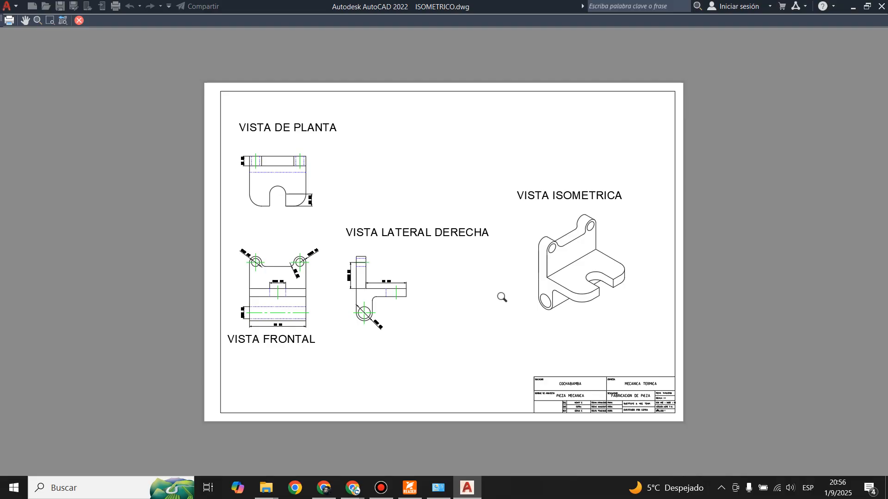
{"action": "key", "text": "Escape"}
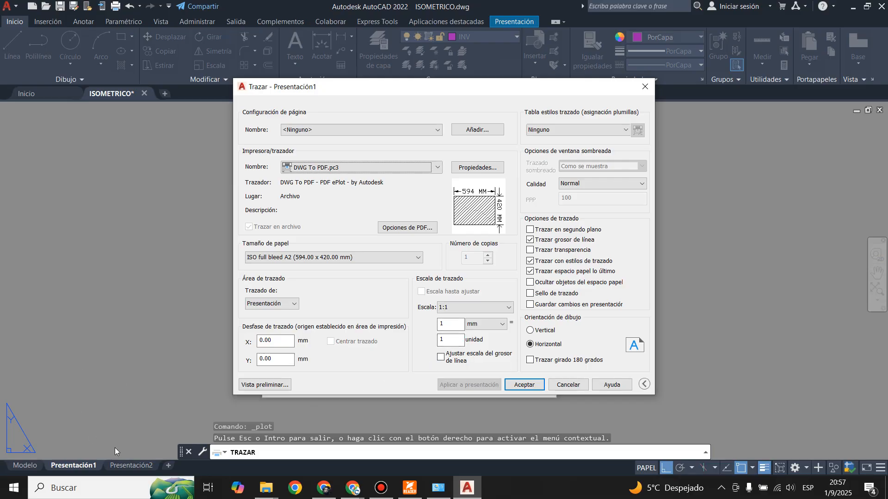
{"action": "left_click", "coordinate": [568, 385]}
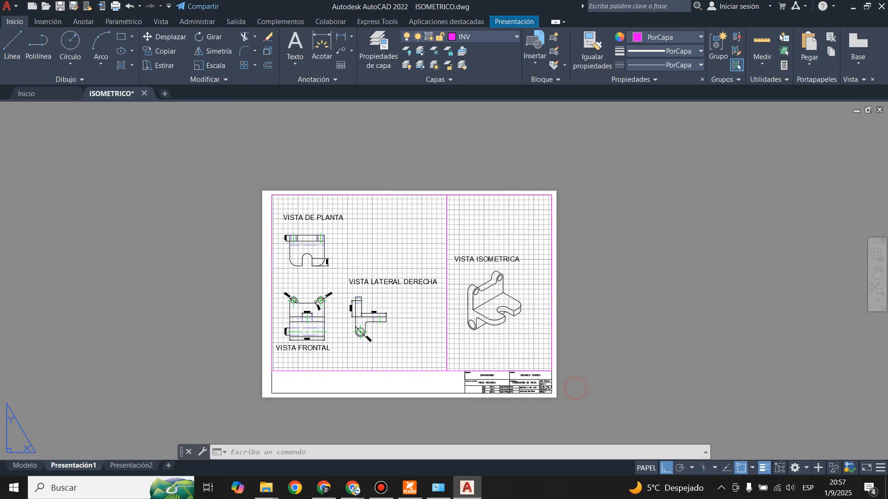
Add two new layouts after Presentación2, open the last one, and return to Presentación2
{"action": "left_click", "coordinate": [139, 466]}
{"action": "right_click", "coordinate": [146, 470]}
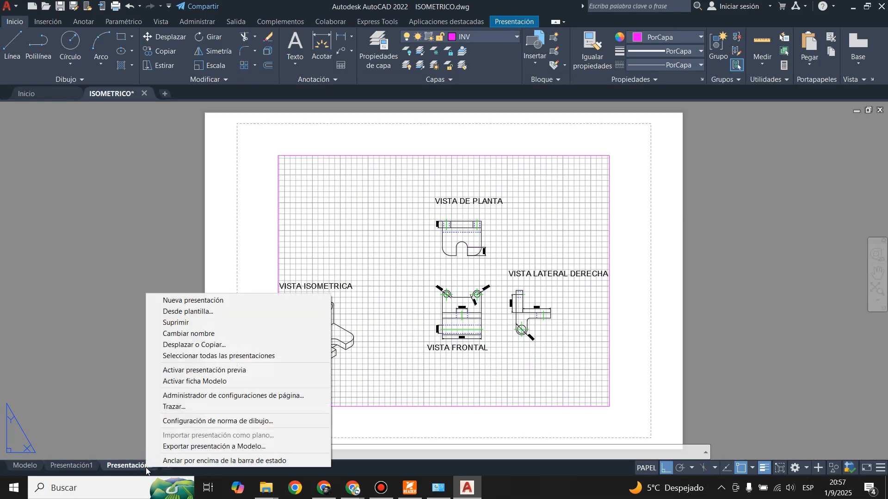
{"action": "left_click", "coordinate": [240, 301]}
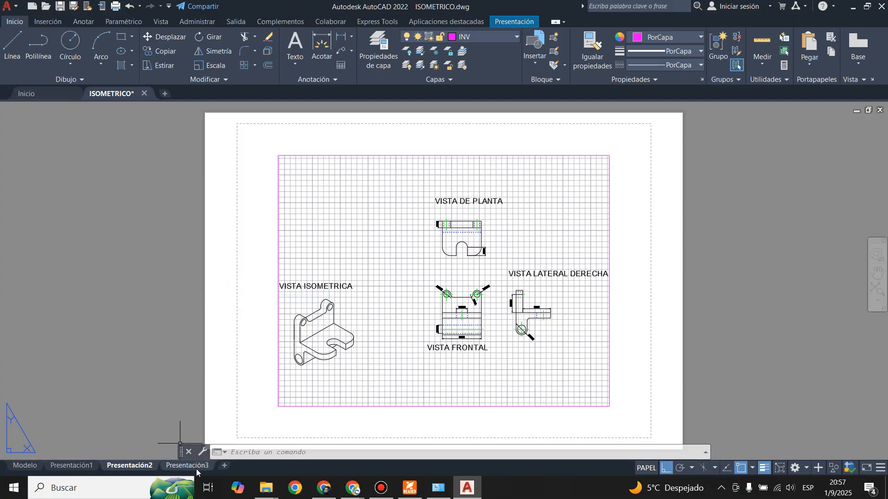
{"action": "left_click", "coordinate": [225, 466]}
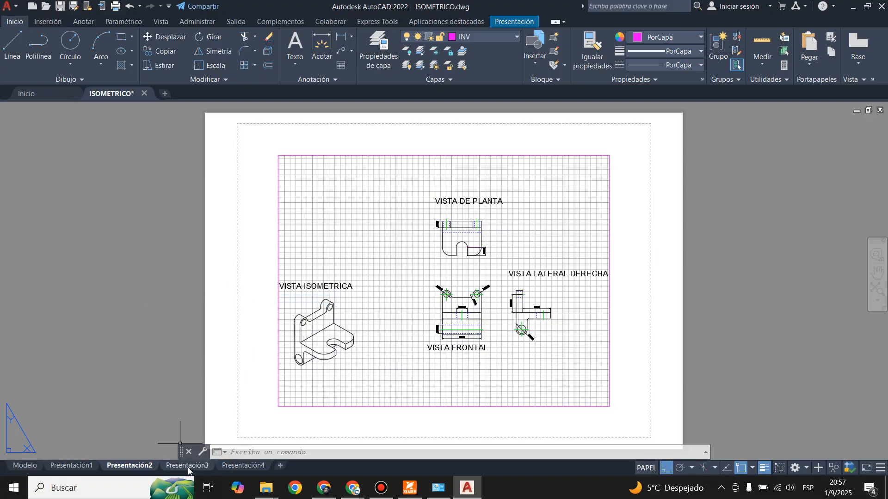
{"action": "left_click", "coordinate": [188, 467]}
{"action": "left_click", "coordinate": [236, 468]}
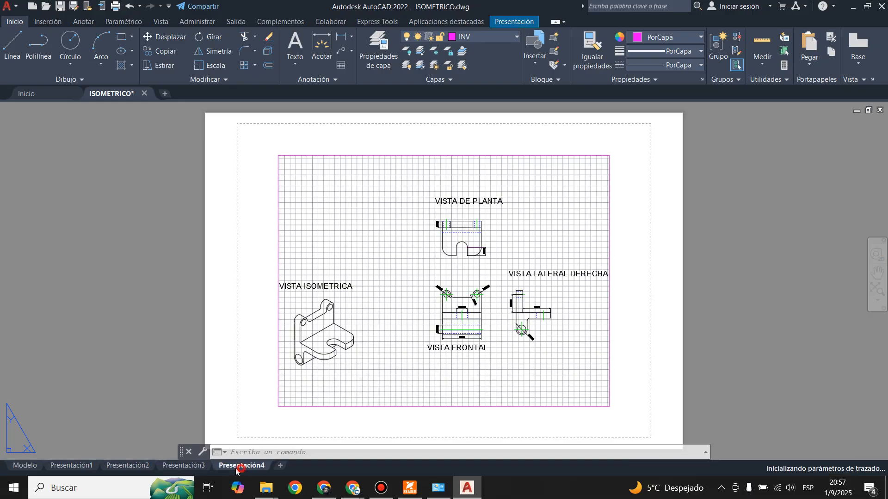
{"action": "left_click", "coordinate": [132, 466]}
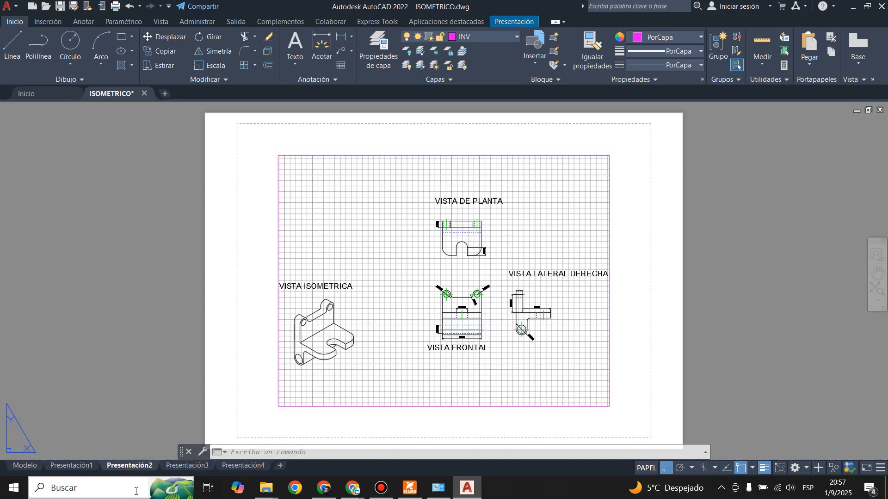
Review the page setup of Presentación3 and the page setup details of Presentación4 and Presentación1 without changing anything
{"action": "left_click", "coordinate": [199, 468]}
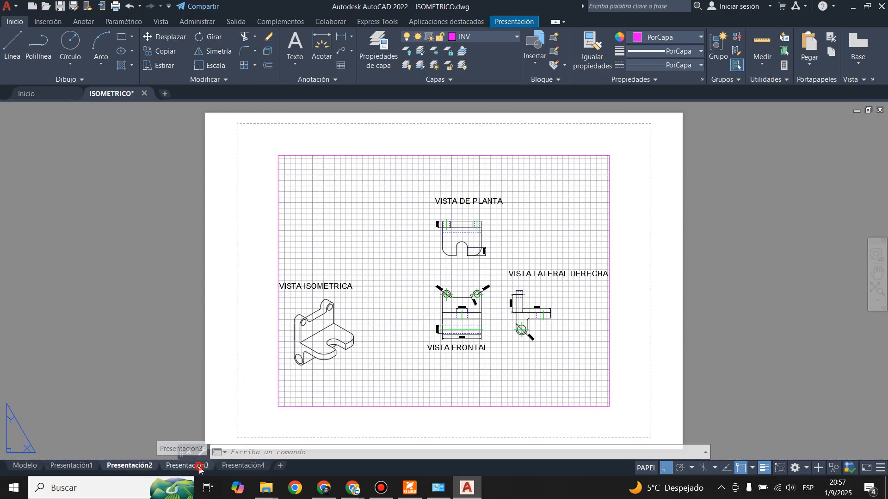
{"action": "right_click", "coordinate": [199, 467]}
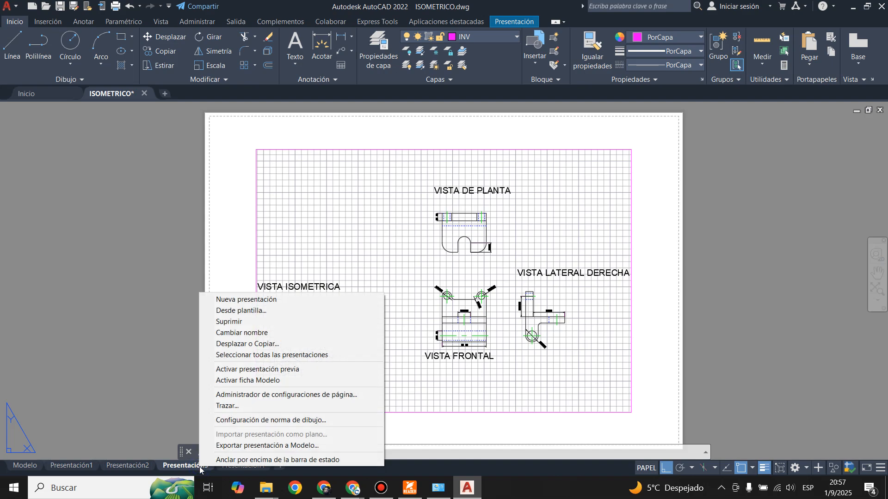
{"action": "left_click", "coordinate": [291, 395]}
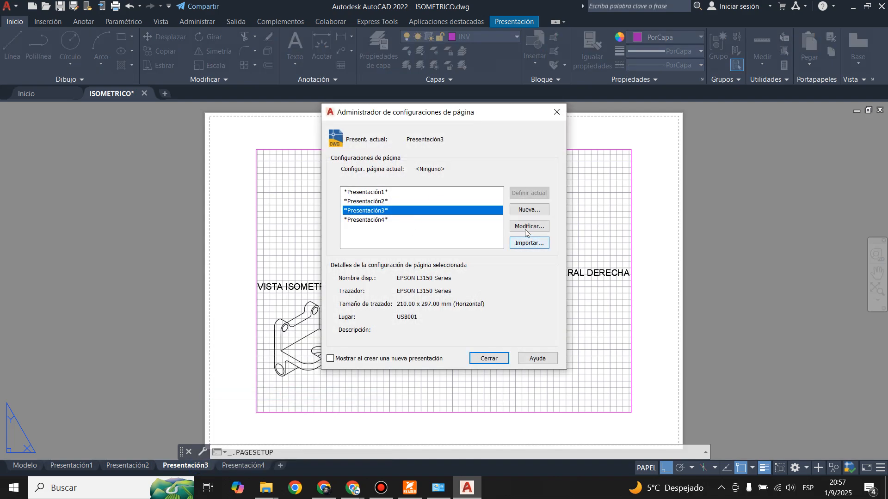
{"action": "left_click", "coordinate": [528, 227]}
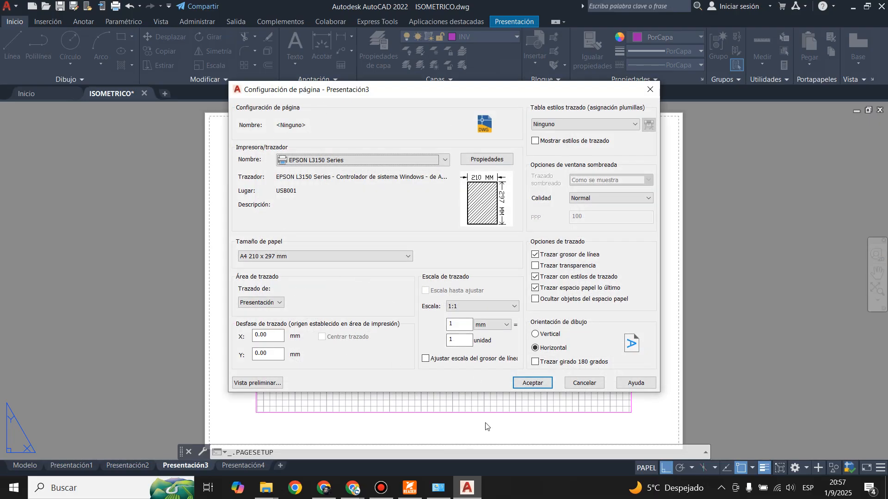
{"action": "left_click", "coordinate": [584, 383]}
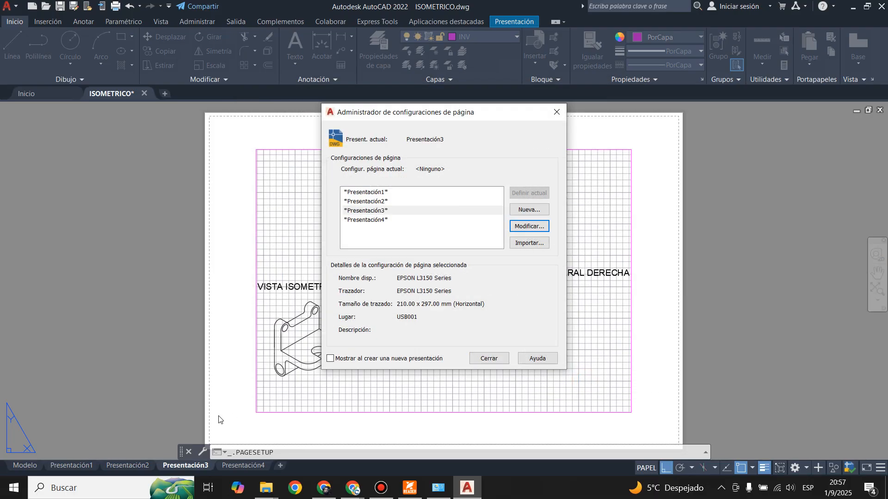
{"action": "left_click", "coordinate": [365, 221]}
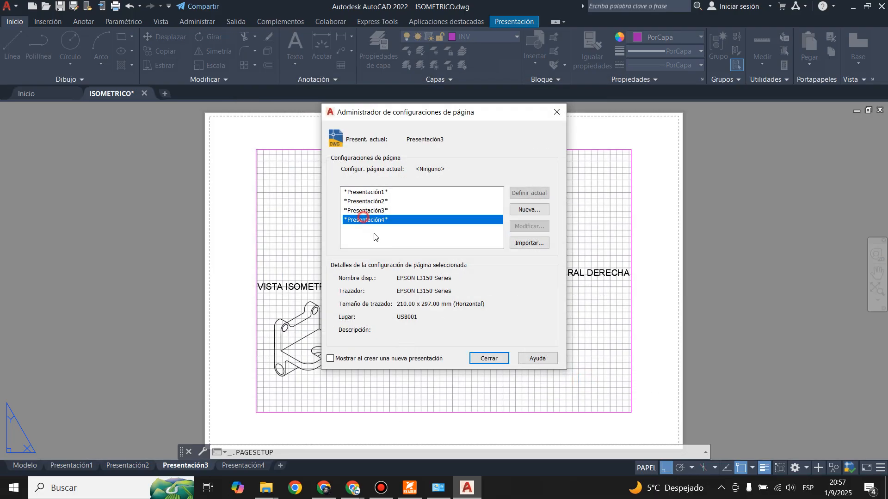
{"action": "left_click", "coordinate": [386, 193]}
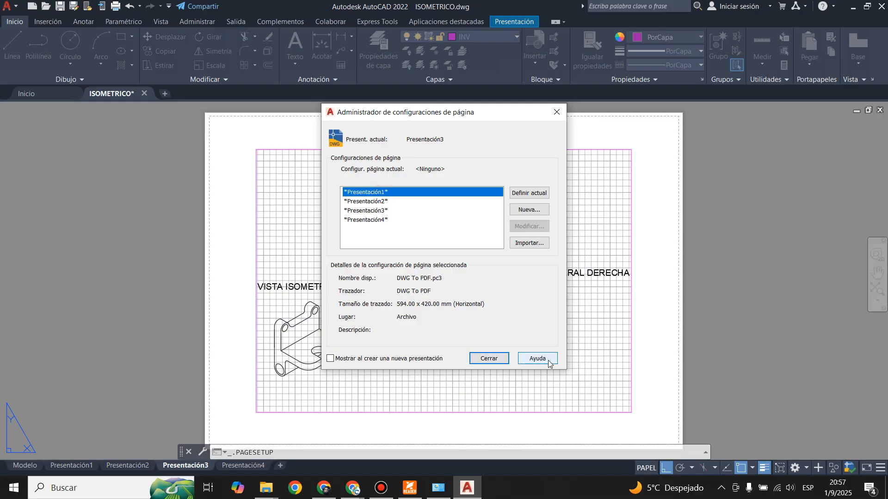
{"action": "left_click", "coordinate": [490, 360]}
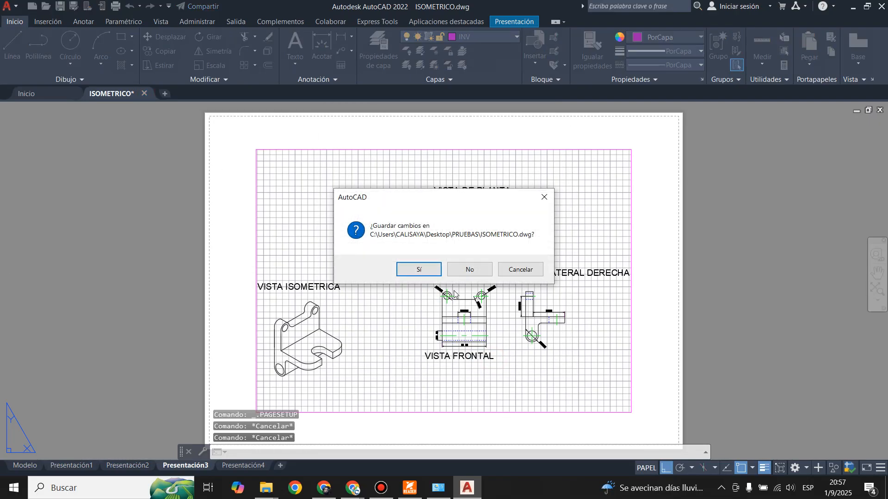
Close the ISOMETRICO drawing without saving changes and show the layout tools for Presentación1 of BRITA T CEPRA
{"action": "left_click", "coordinate": [477, 268]}
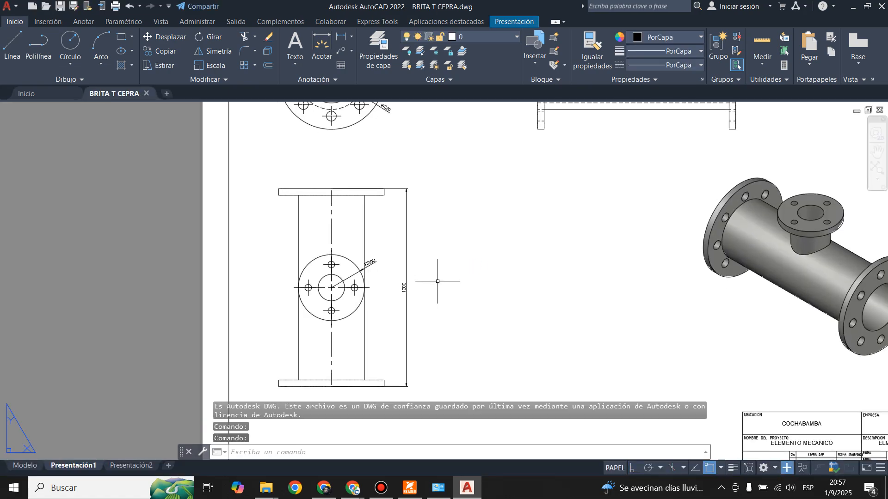
{"action": "scroll", "coordinate": [323, 284], "scroll_direction": "down", "scroll_amount": 2}
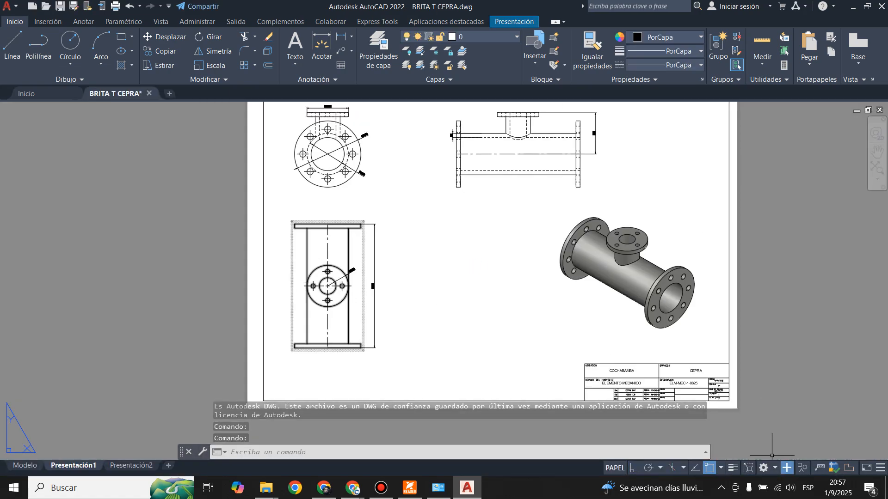
{"action": "left_click", "coordinate": [514, 21]}
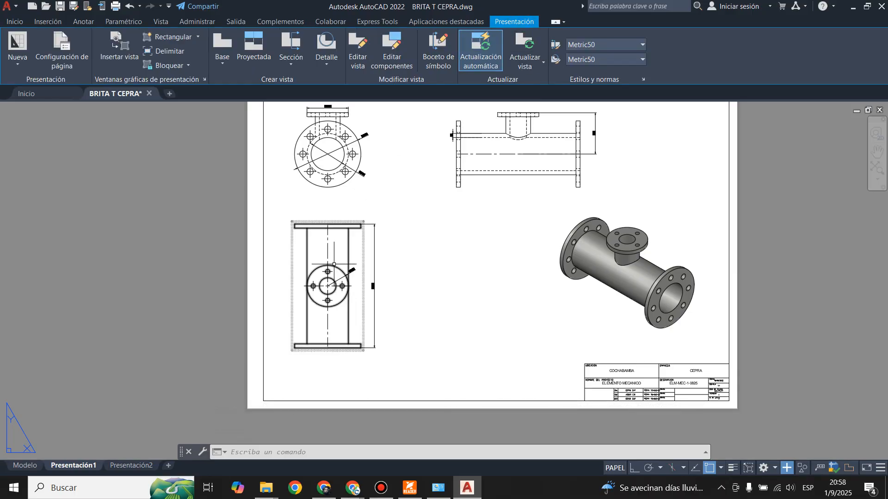
{"action": "scroll", "coordinate": [355, 392], "scroll_direction": "down", "scroll_amount": 2}
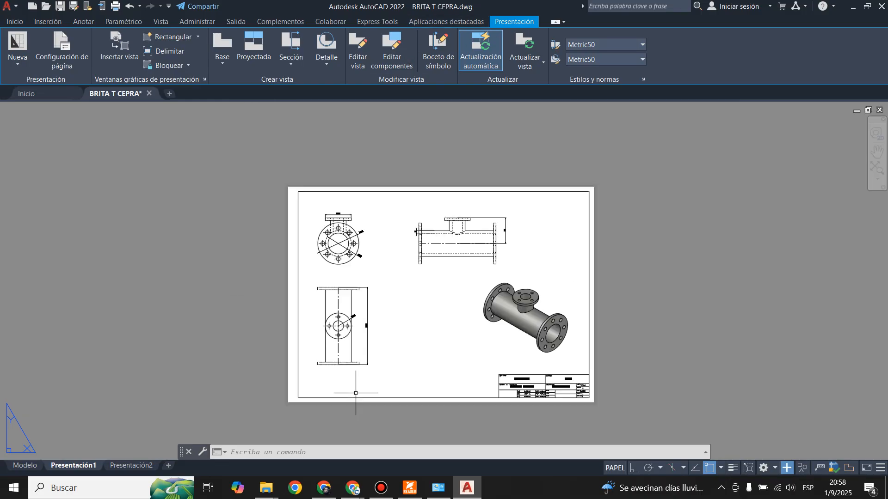
Examine the dimensioned orthographic views and the shaded isometric view of the flanged tee in the layout
{"action": "scroll", "coordinate": [332, 351], "scroll_direction": "up", "scroll_amount": 4}
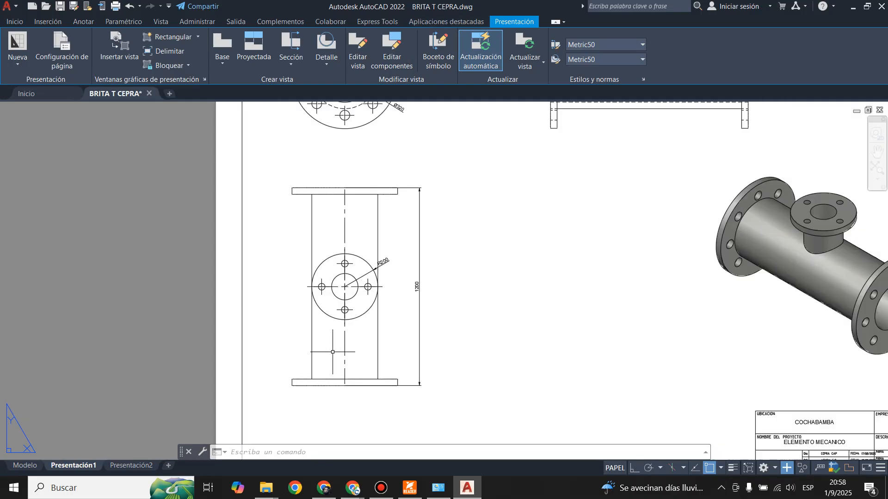
{"action": "scroll", "coordinate": [379, 351], "scroll_direction": "down", "scroll_amount": 1}
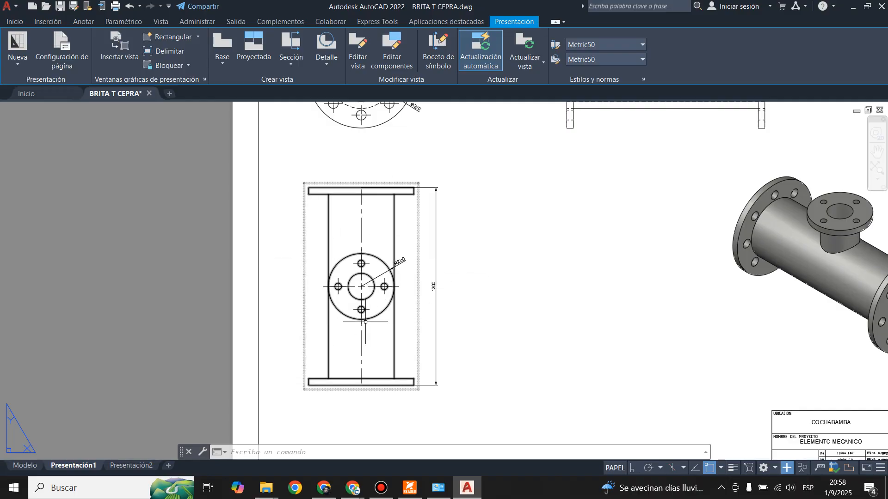
{"action": "scroll", "coordinate": [392, 294], "scroll_direction": "down", "scroll_amount": 2}
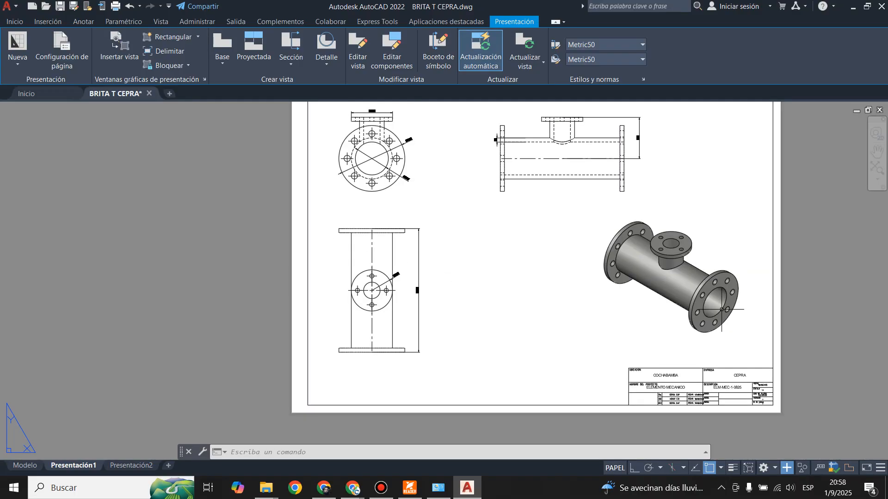
{"action": "scroll", "coordinate": [327, 313], "scroll_direction": "up", "scroll_amount": 2}
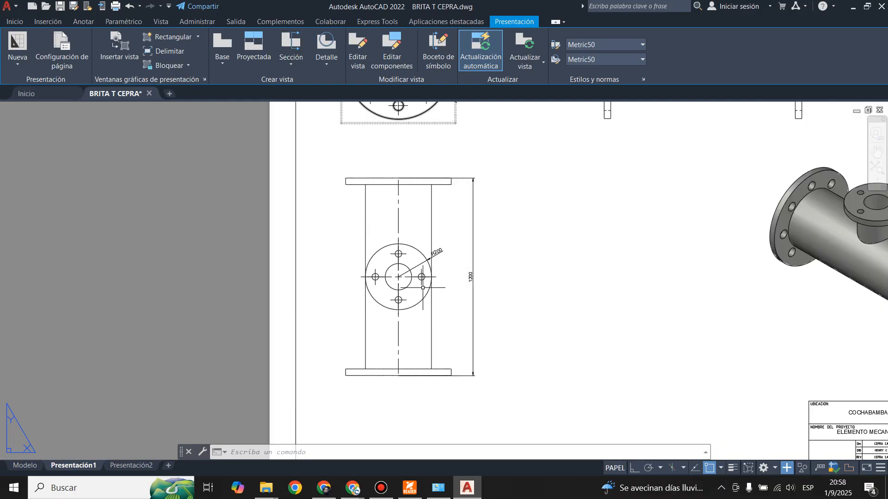
{"action": "scroll", "coordinate": [448, 415], "scroll_direction": "down", "scroll_amount": 2}
{"action": "scroll", "coordinate": [434, 143], "scroll_direction": "up", "scroll_amount": 3}
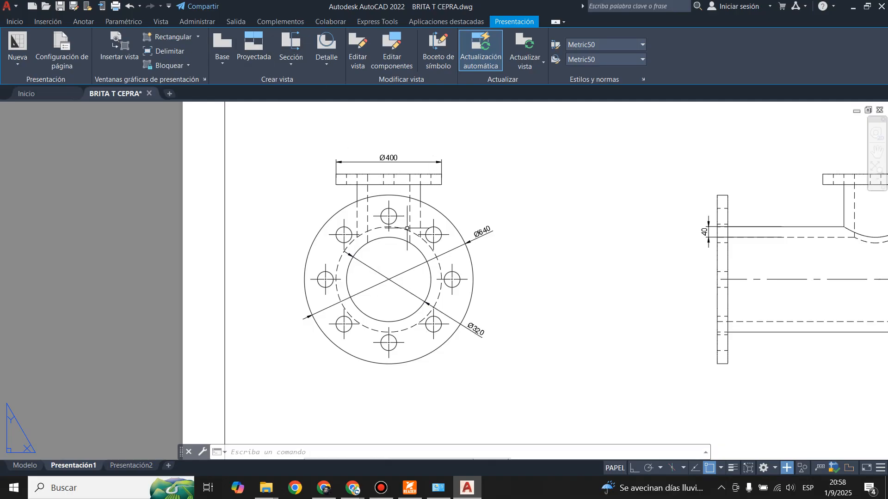
{"action": "scroll", "coordinate": [359, 221], "scroll_direction": "down", "scroll_amount": 4}
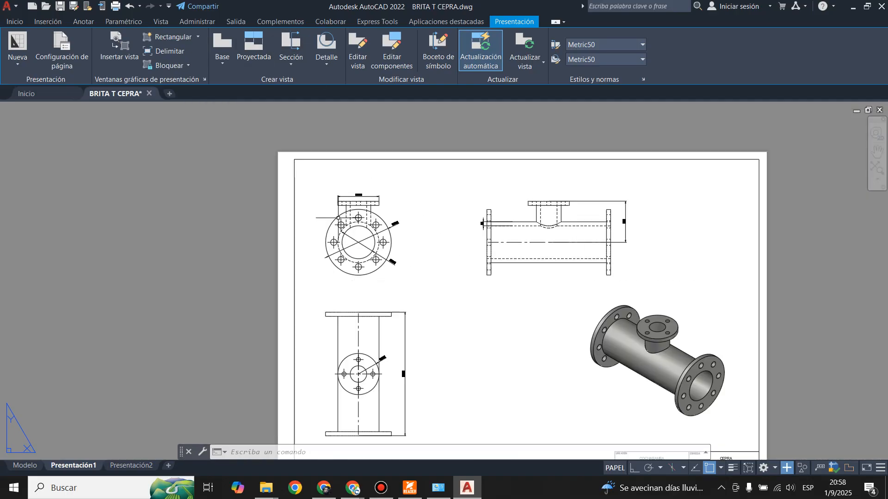
{"action": "scroll", "coordinate": [709, 400], "scroll_direction": "up", "scroll_amount": 3}
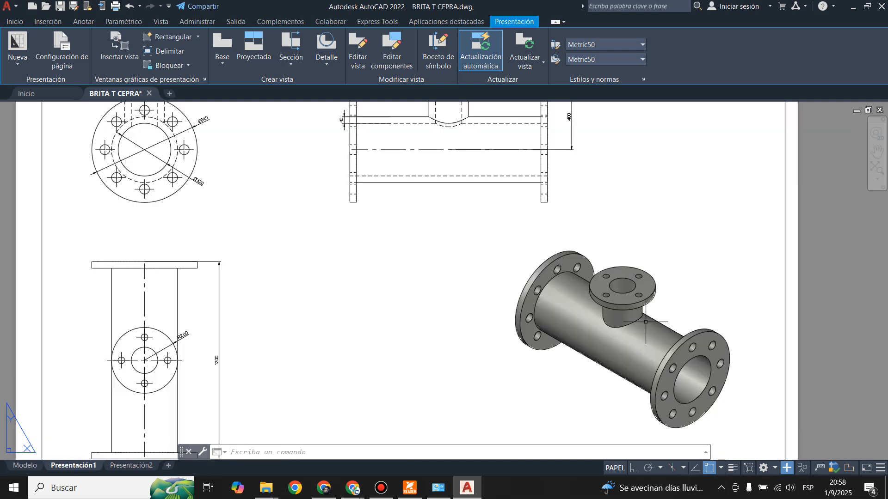
{"action": "mouse_move", "coordinate": [651, 326]}
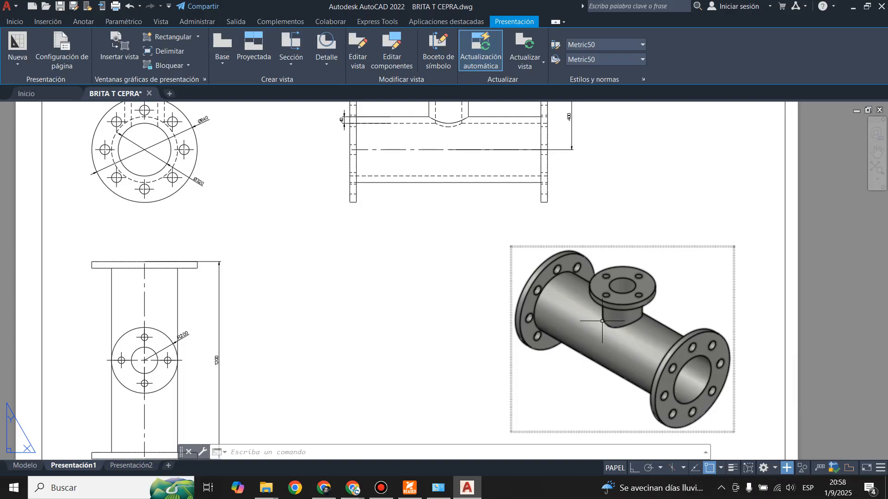
{"action": "scroll", "coordinate": [655, 368], "scroll_direction": "down", "scroll_amount": 2}
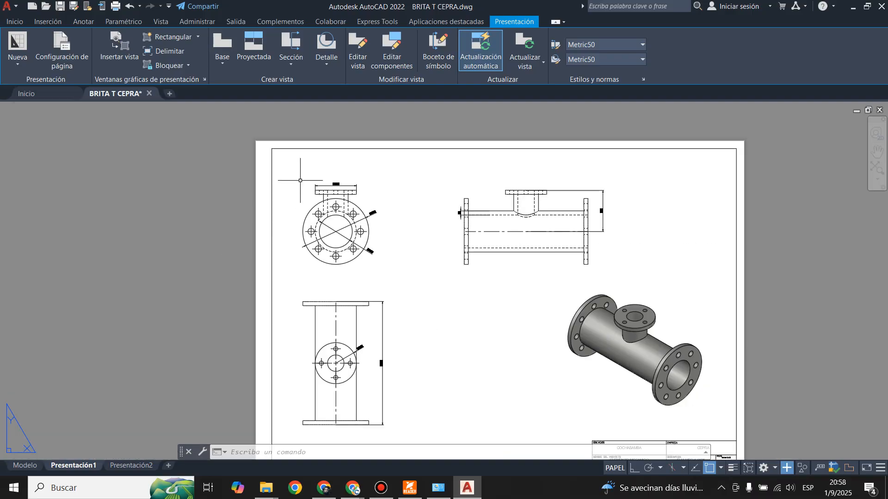
Start a section view from the circular flange view, with a vertical cutting line through its center from above the branch flange to below the main flange
{"action": "scroll", "coordinate": [300, 180], "scroll_direction": "up", "scroll_amount": 2}
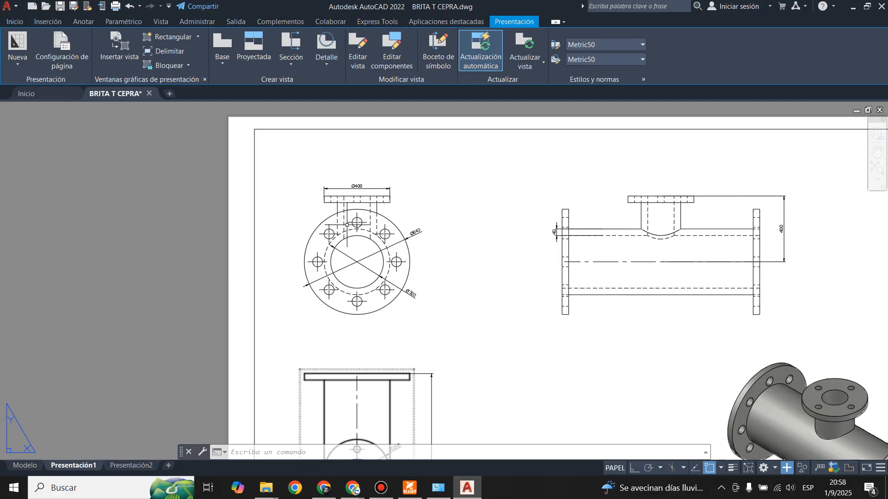
{"action": "scroll", "coordinate": [355, 260], "scroll_direction": "up", "scroll_amount": 2}
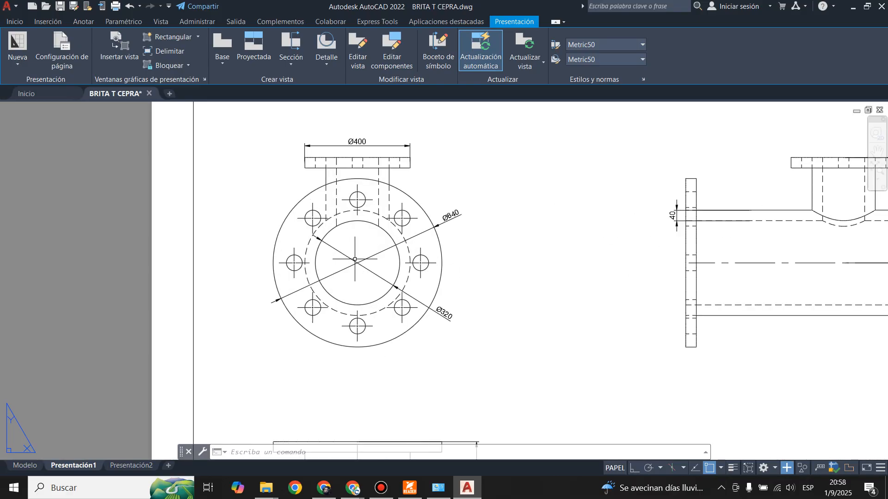
{"action": "left_click", "coordinate": [284, 41]}
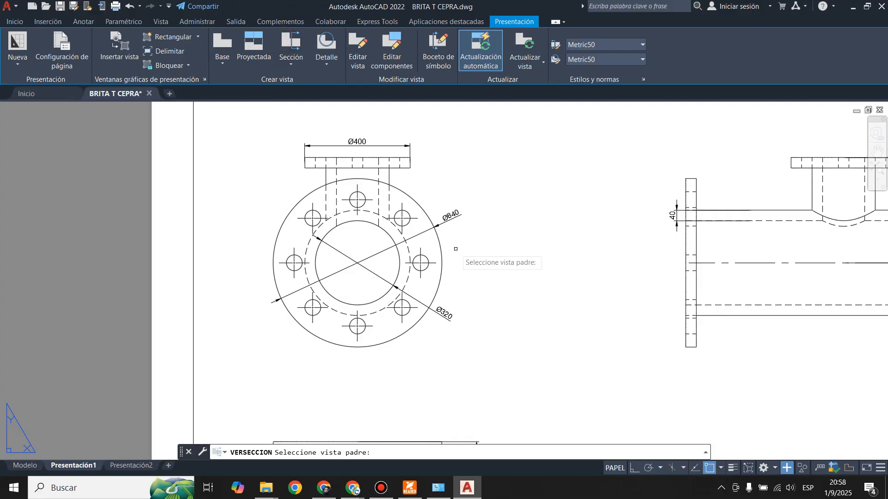
{"action": "left_click", "coordinate": [410, 191]}
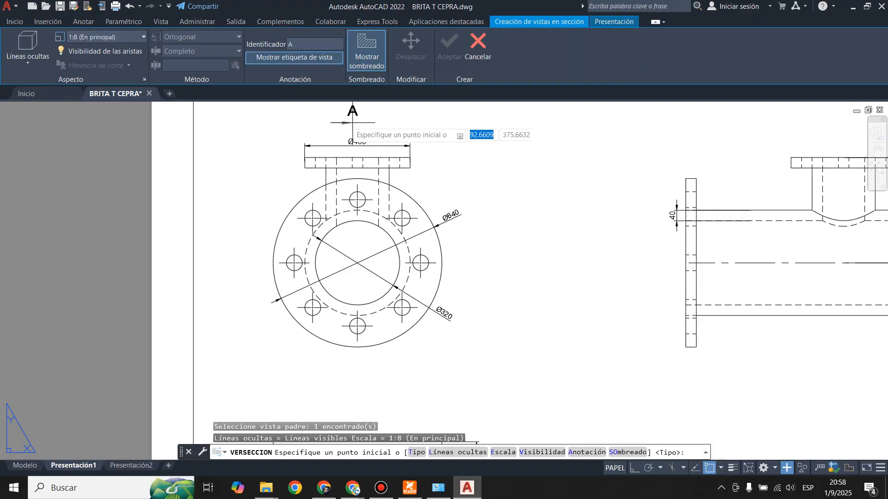
{"action": "scroll", "coordinate": [353, 148], "scroll_direction": "up", "scroll_amount": 4}
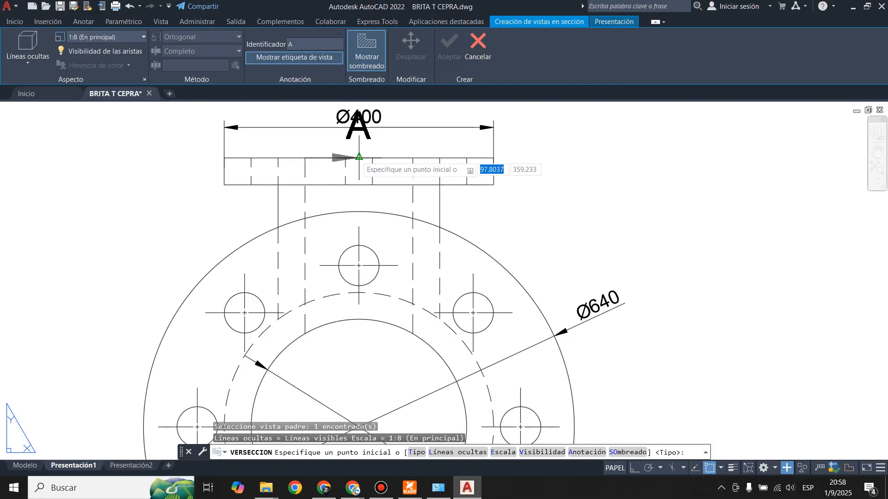
{"action": "left_click", "coordinate": [372, 132]}
{"action": "scroll", "coordinate": [372, 132], "scroll_direction": "down", "scroll_amount": 6}
{"action": "scroll", "coordinate": [393, 199], "scroll_direction": "up", "scroll_amount": 2}
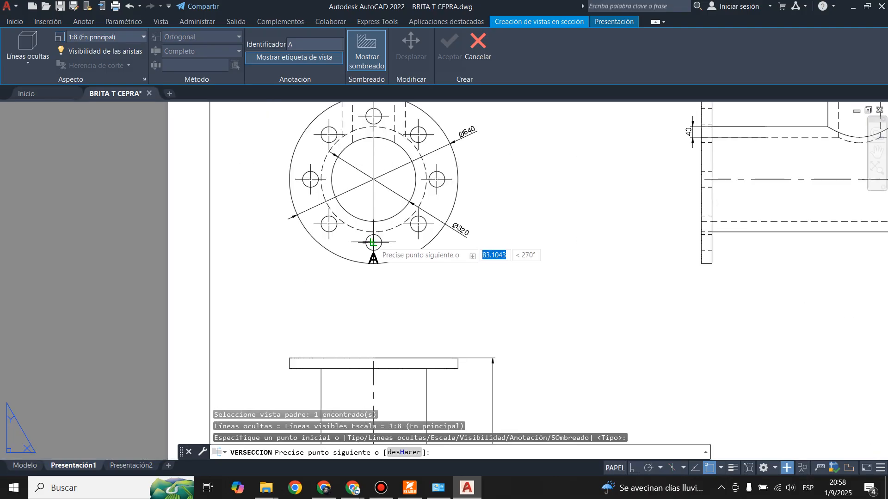
{"action": "left_click", "coordinate": [374, 273]}
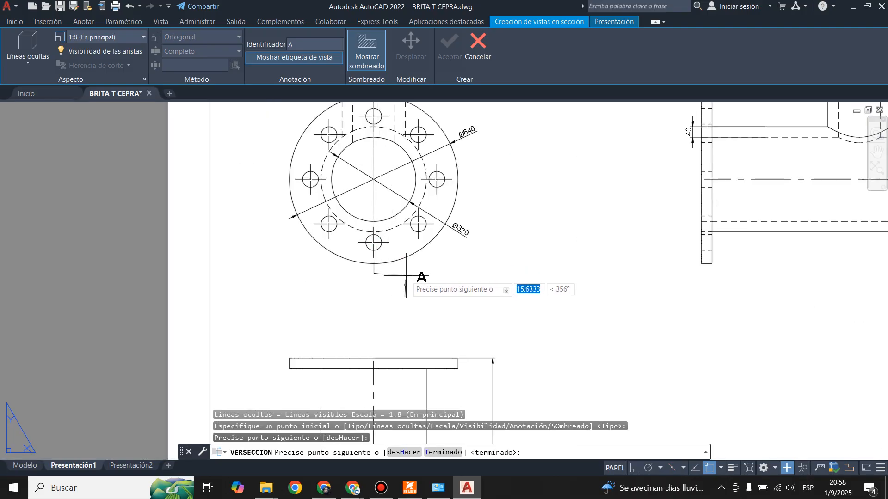
End the cutting line and place full section A-A beside the longitudinal view, above the shaded isometric, keeping the default options
{"action": "key", "text": "Return"}
{"action": "scroll", "coordinate": [555, 231], "scroll_direction": "down", "scroll_amount": 5}
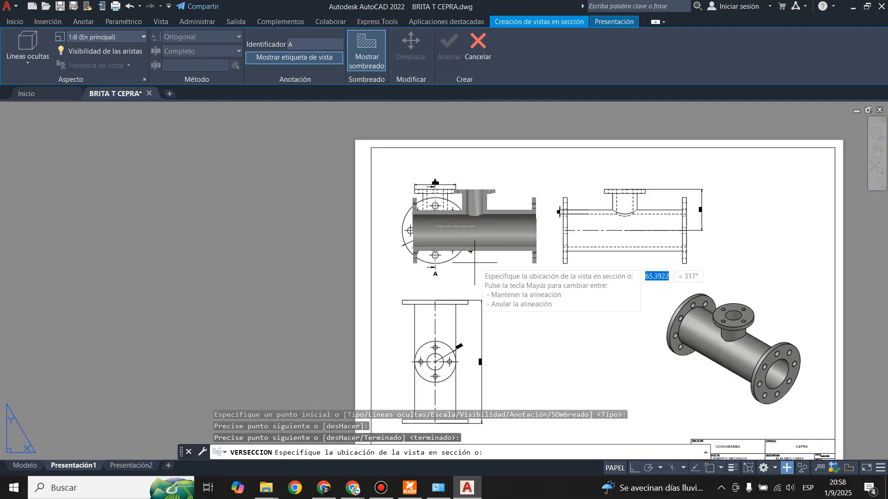
{"action": "left_click", "coordinate": [767, 226]}
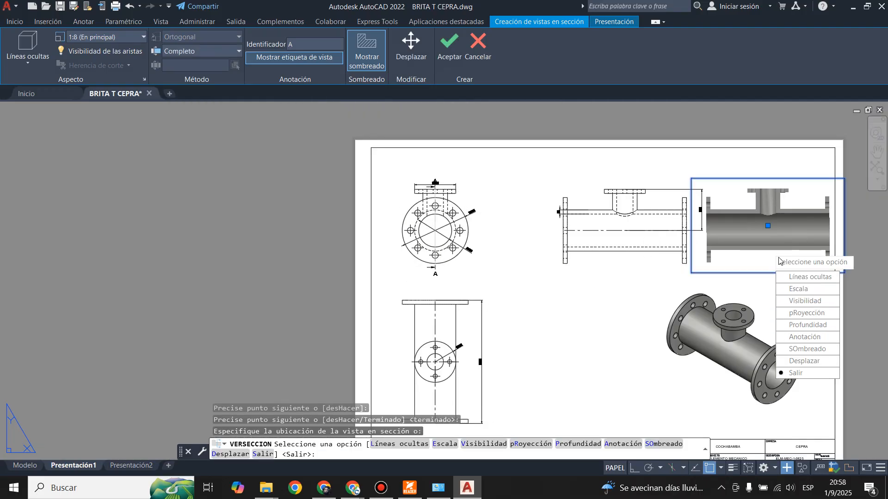
{"action": "key", "text": "Return"}
{"action": "scroll", "coordinate": [814, 211], "scroll_direction": "up", "scroll_amount": 4}
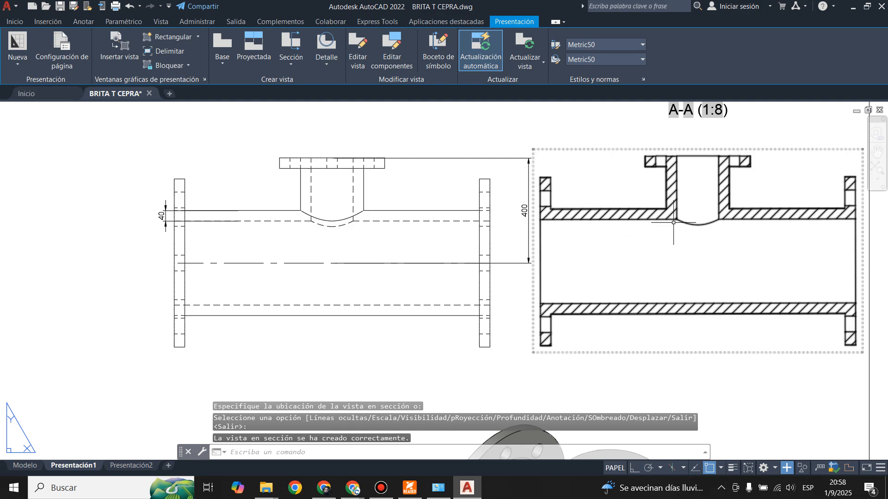
Set the scale of section view A-A to 1:10
{"action": "scroll", "coordinate": [678, 200], "scroll_direction": "down", "scroll_amount": 3}
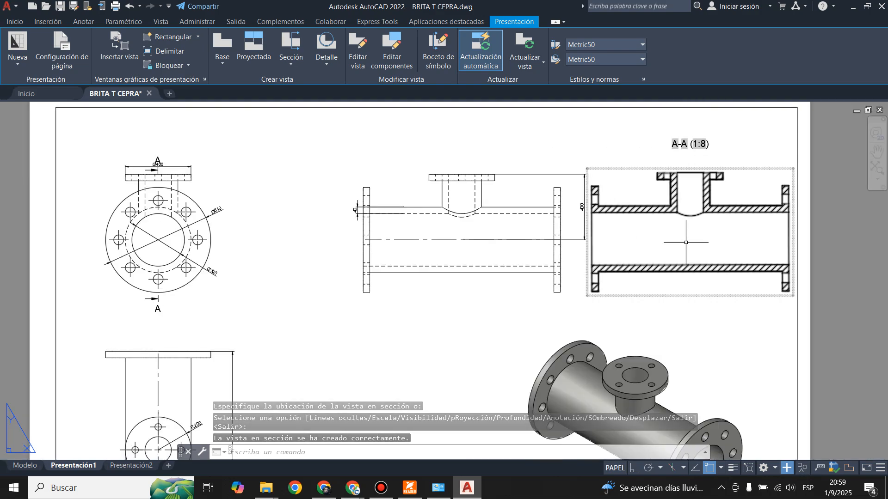
{"action": "double_click", "coordinate": [679, 143]}
{"action": "scroll", "coordinate": [672, 144], "scroll_direction": "up", "scroll_amount": 4}
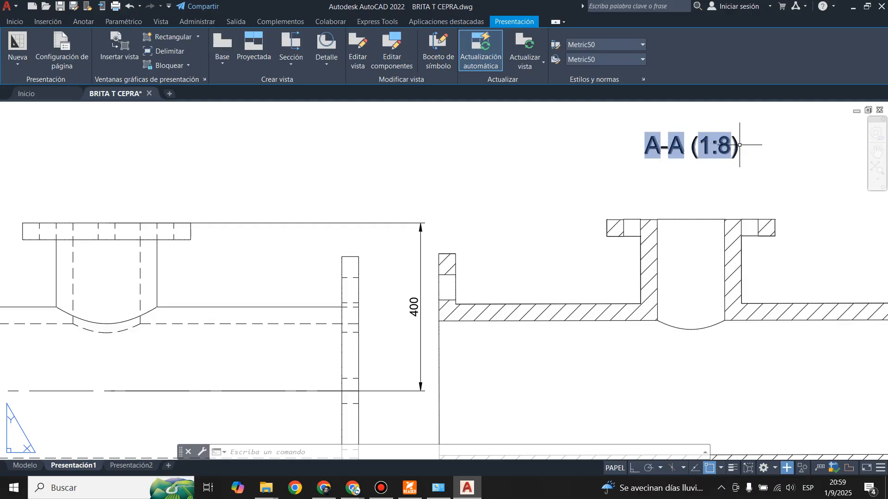
{"action": "scroll", "coordinate": [552, 159], "scroll_direction": "down", "scroll_amount": 2}
{"action": "left_click", "coordinate": [695, 285]}
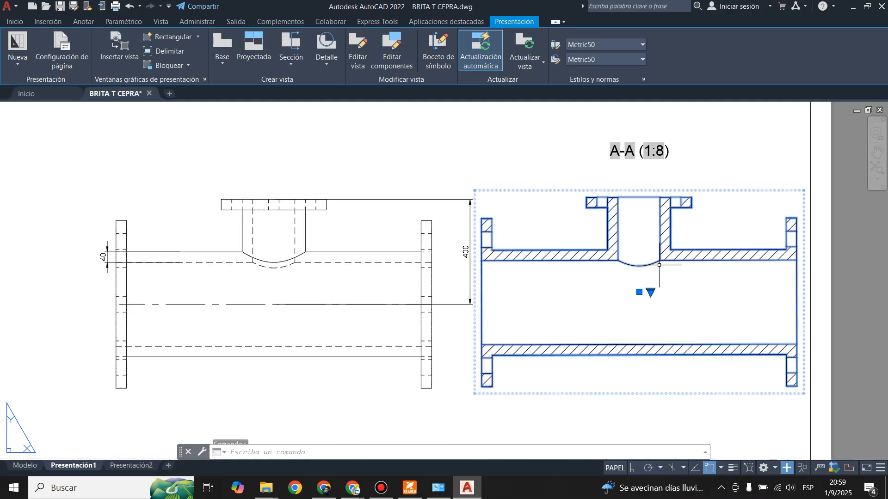
{"action": "left_click", "coordinate": [649, 292]}
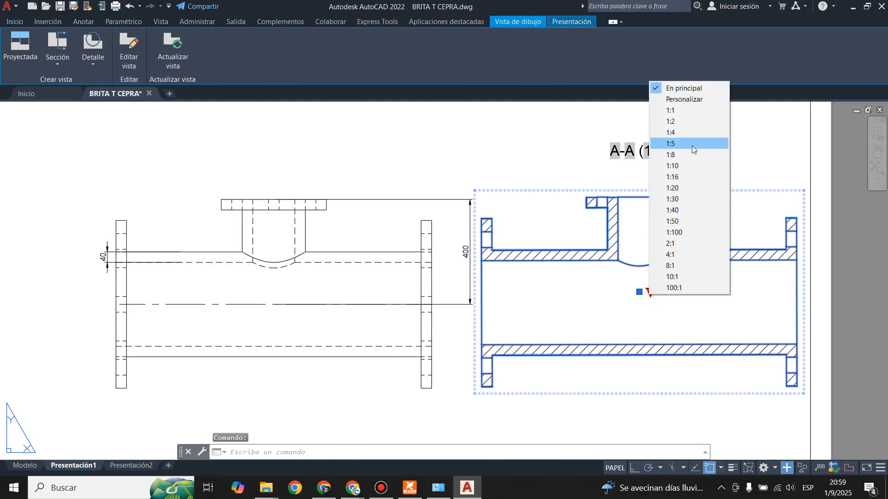
{"action": "left_click", "coordinate": [680, 166]}
{"action": "scroll", "coordinate": [653, 184], "scroll_direction": "down", "scroll_amount": 3}
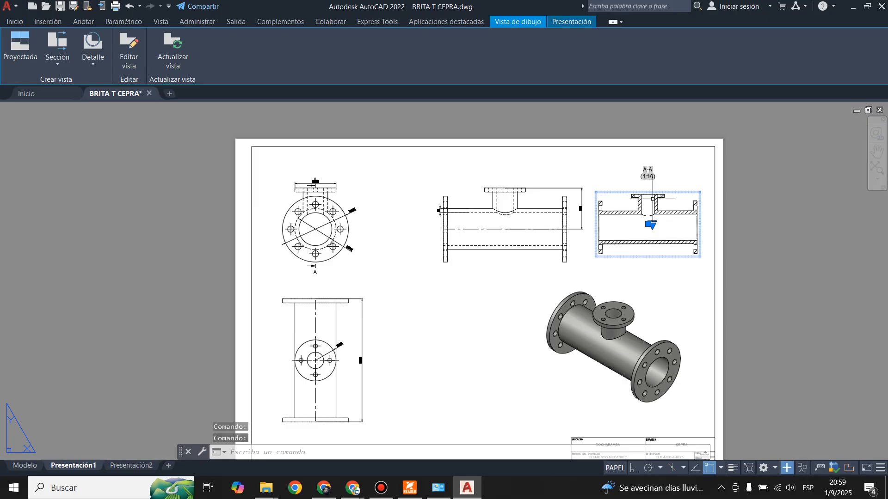
{"action": "scroll", "coordinate": [645, 148], "scroll_direction": "up", "scroll_amount": 2}
{"action": "scroll", "coordinate": [652, 154], "scroll_direction": "up", "scroll_amount": 5}
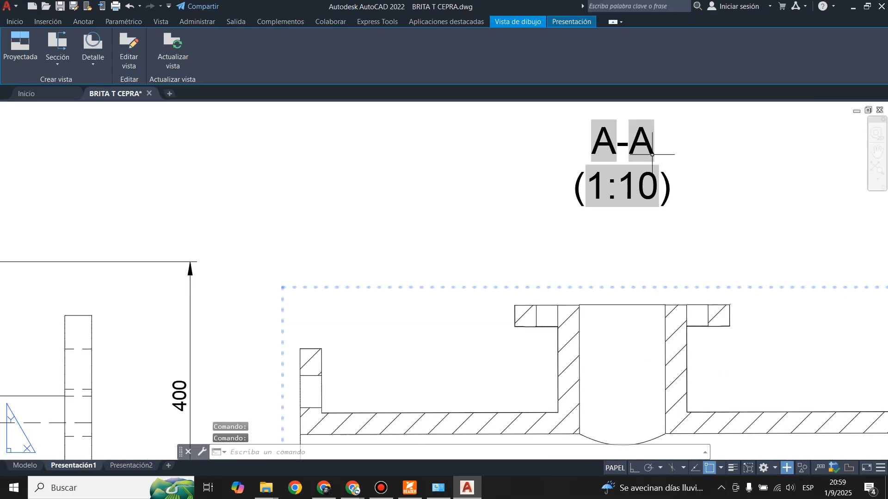
Add the word SECCION before A-A in the section view's label
{"action": "left_click", "coordinate": [590, 140]}
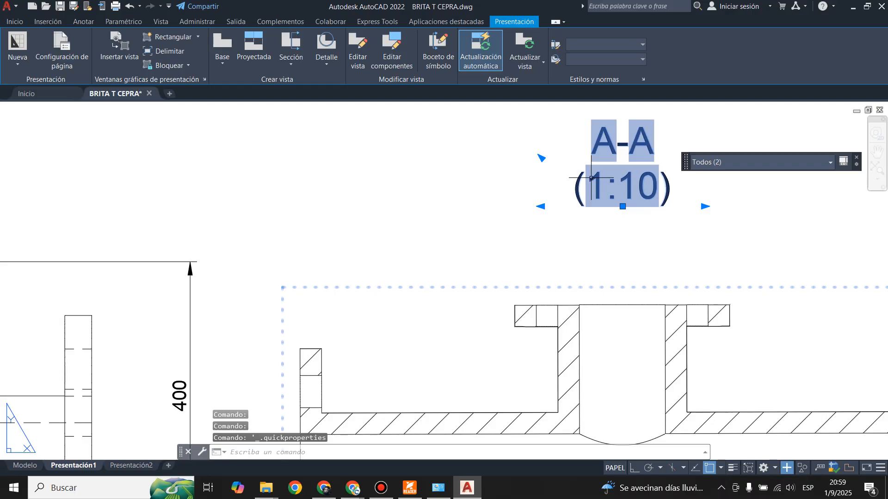
{"action": "left_click", "coordinate": [597, 147]}
{"action": "key", "text": "Escape"}
{"action": "key", "text": "Escape"}
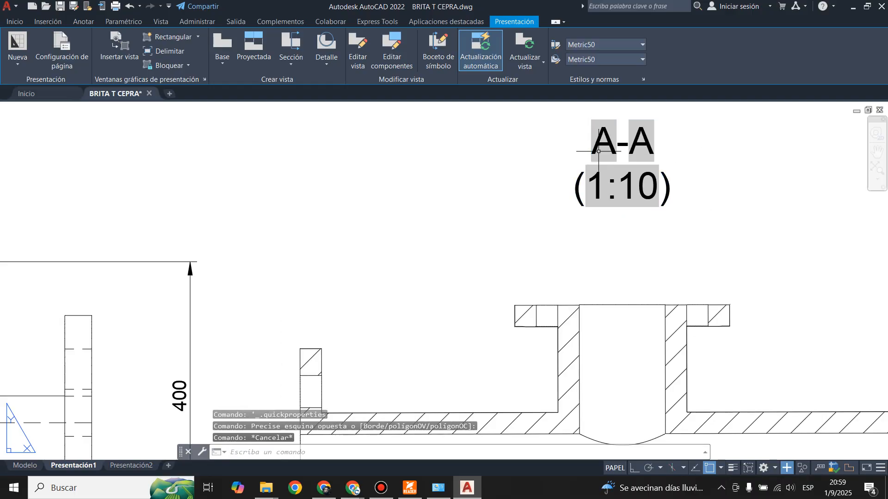
{"action": "left_click", "coordinate": [598, 151]}
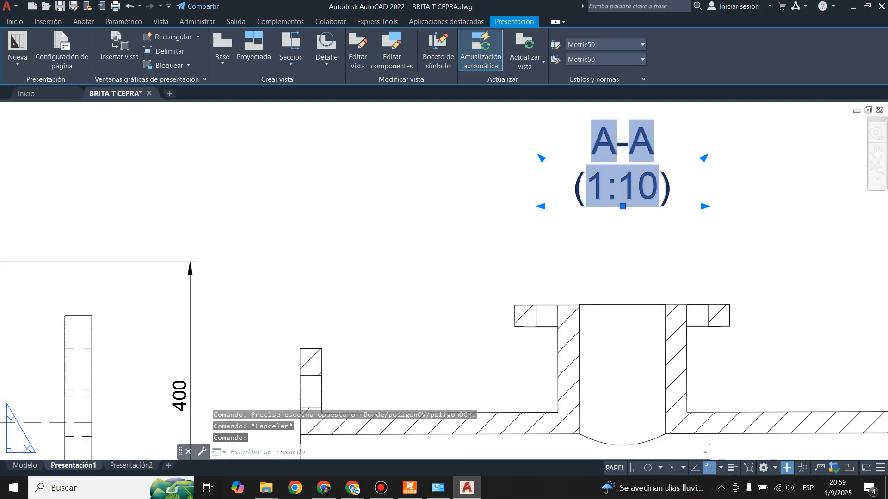
{"action": "double_click", "coordinate": [571, 138]}
{"action": "type", "text": "SE"}
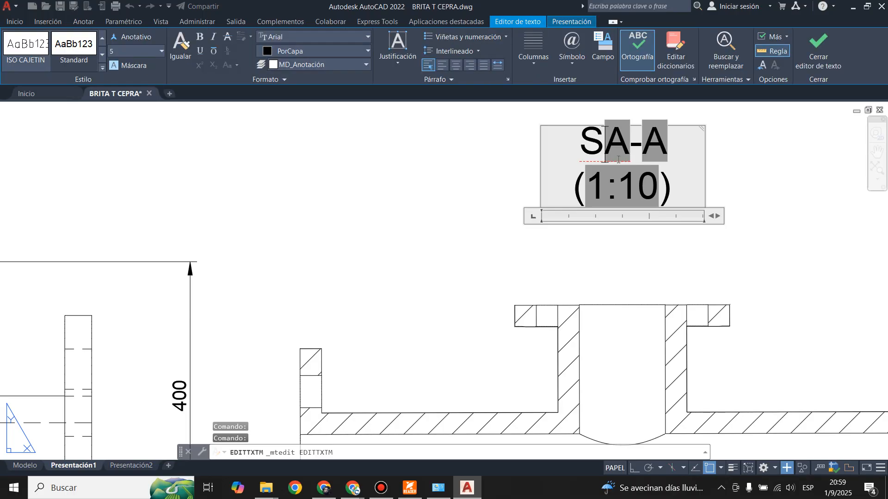
{"action": "type", "text": "CC"}
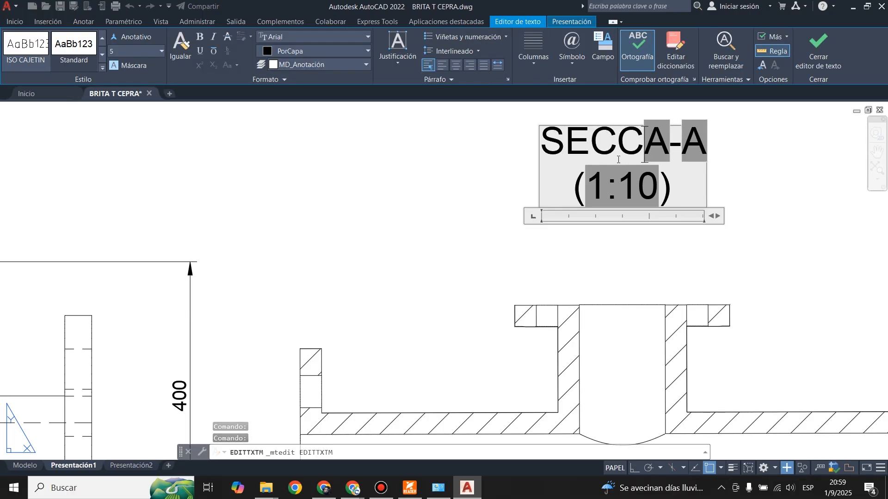
{"action": "type", "text": "ION"}
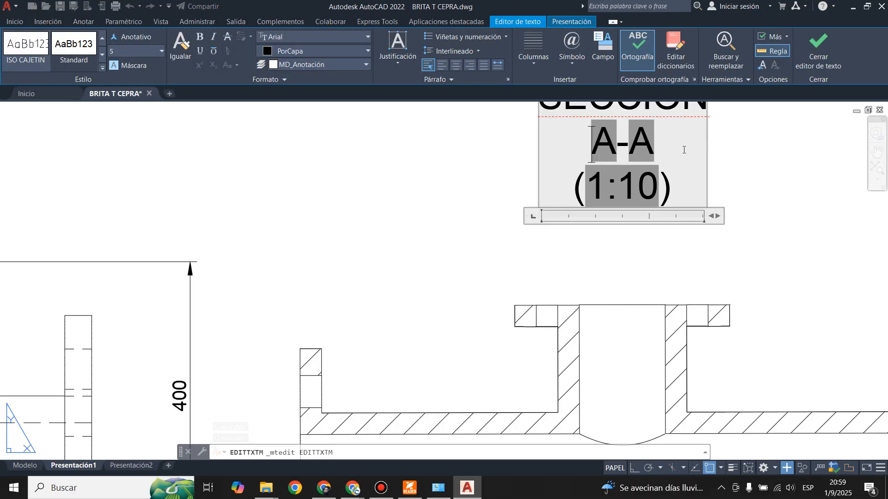
{"action": "left_click", "coordinate": [819, 46]}
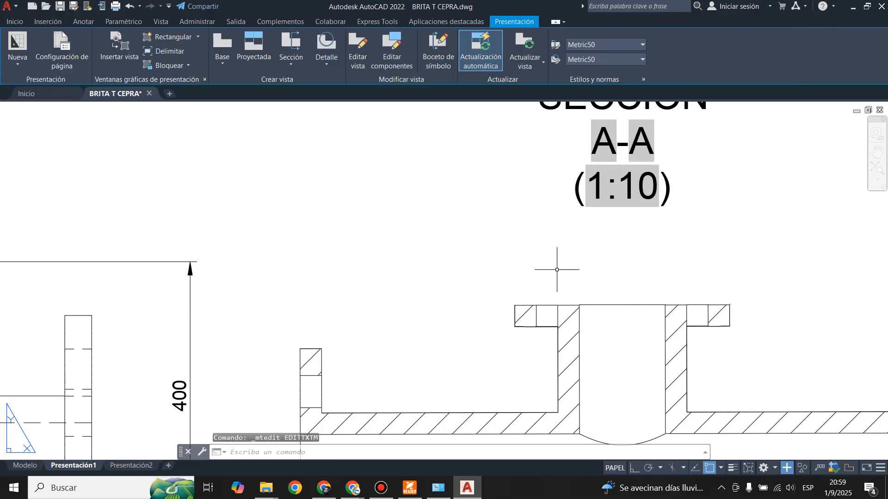
{"action": "scroll", "coordinate": [557, 270], "scroll_direction": "down", "scroll_amount": 7}
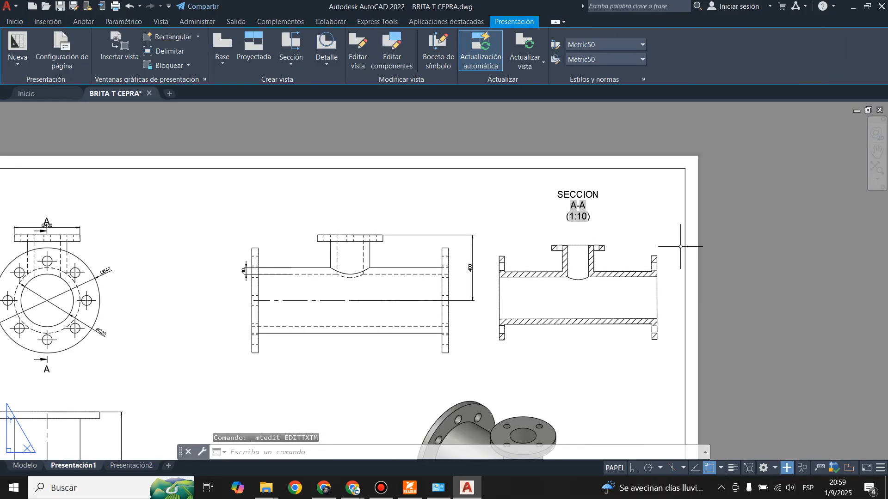
{"action": "scroll", "coordinate": [680, 247], "scroll_direction": "down", "scroll_amount": 2}
{"action": "scroll", "coordinate": [431, 325], "scroll_direction": "up", "scroll_amount": 2}
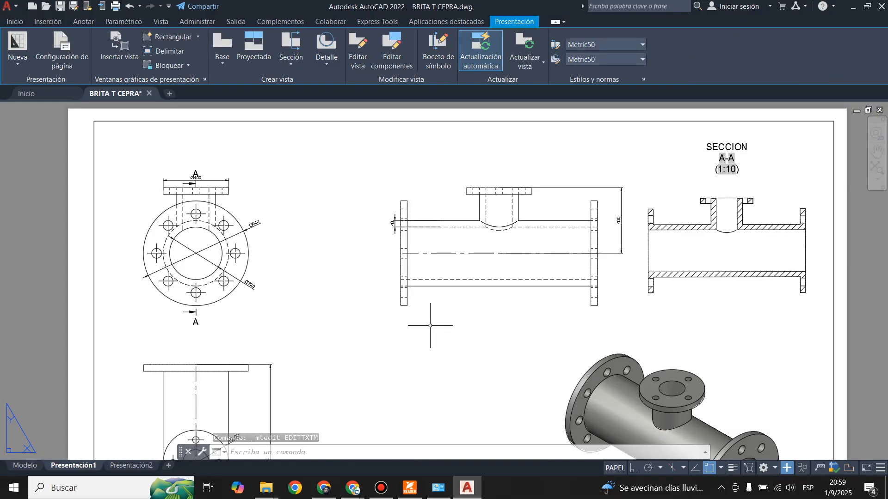
Delete section view A-A from the layout
{"action": "left_click", "coordinate": [675, 226]}
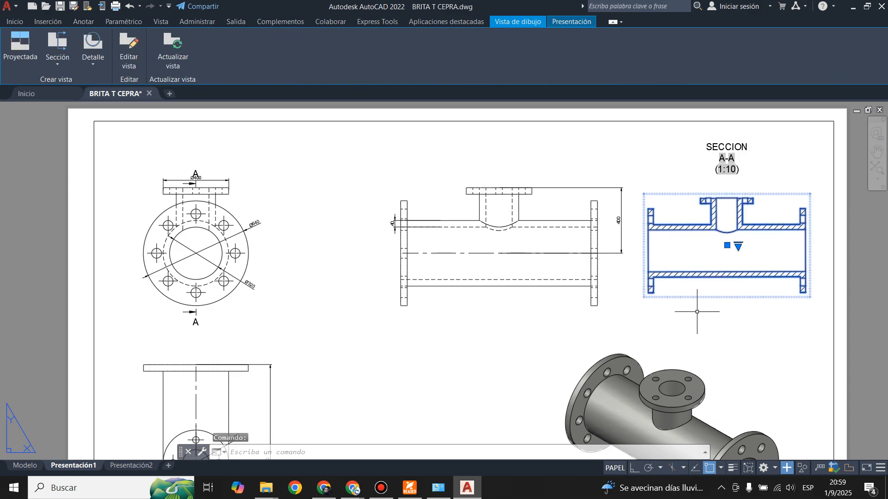
{"action": "key", "text": "Delete"}
{"action": "scroll", "coordinate": [577, 211], "scroll_direction": "up", "scroll_amount": 5}
{"action": "scroll", "coordinate": [587, 208], "scroll_direction": "down", "scroll_amount": 3}
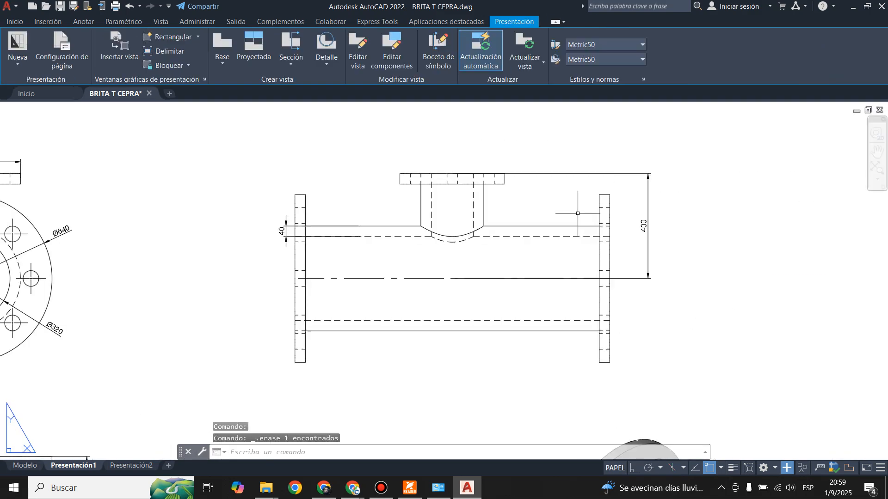
{"action": "scroll", "coordinate": [592, 213], "scroll_direction": "down", "scroll_amount": 3}
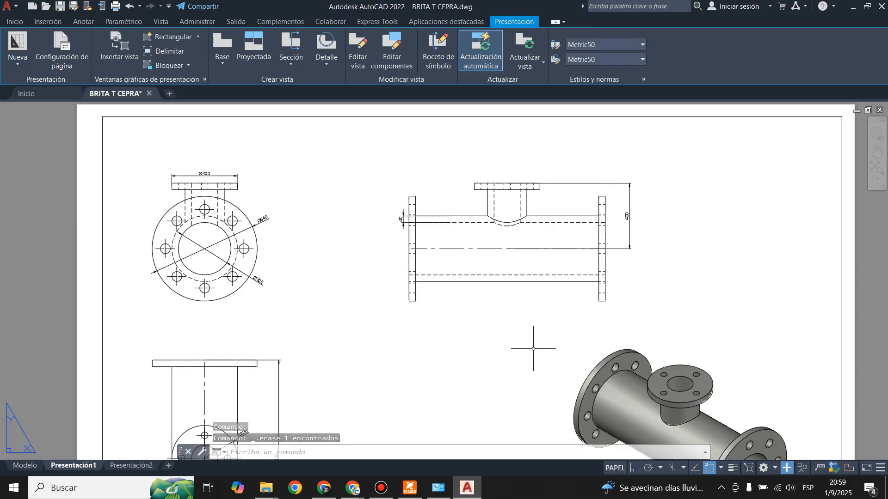
{"action": "scroll", "coordinate": [547, 198], "scroll_direction": "up", "scroll_amount": 2}
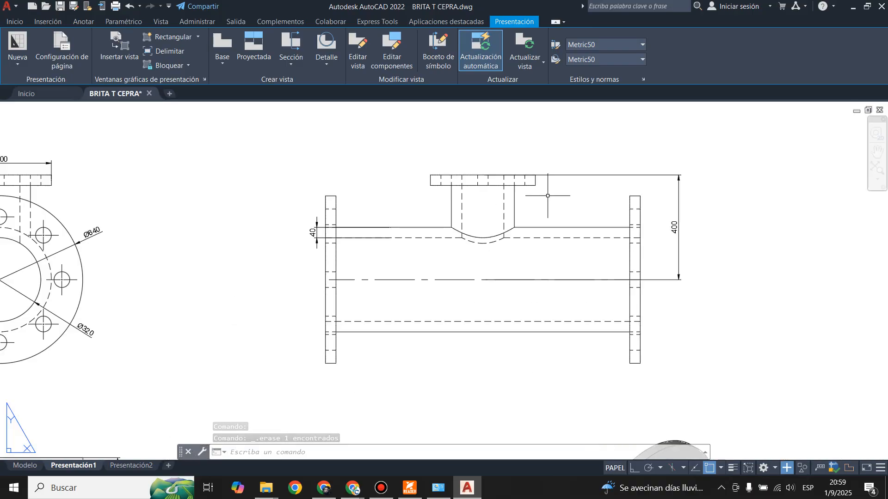
Start a partial section of the longitudinal view, cutting from above the branch flange down to the pipe axis and along it past the end flange
{"action": "left_click", "coordinate": [291, 64]}
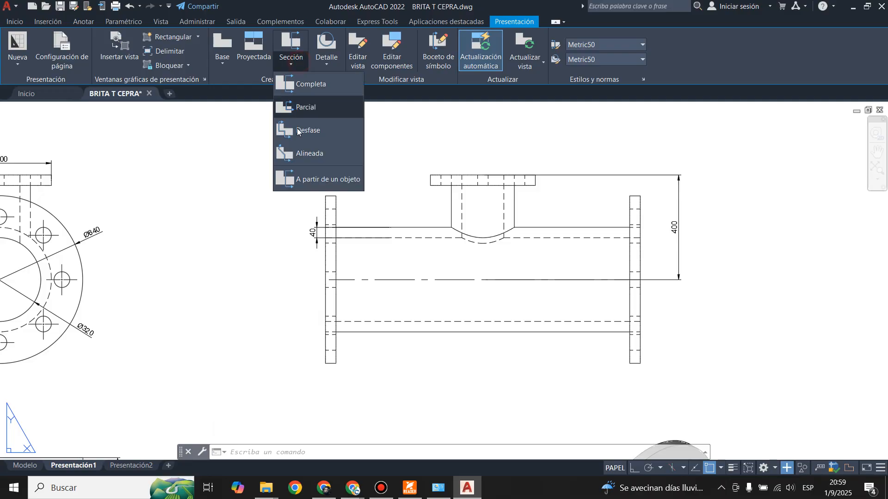
{"action": "left_click", "coordinate": [317, 106]}
{"action": "scroll", "coordinate": [559, 172], "scroll_direction": "down", "scroll_amount": 2}
{"action": "scroll", "coordinate": [154, 191], "scroll_direction": "up", "scroll_amount": 2}
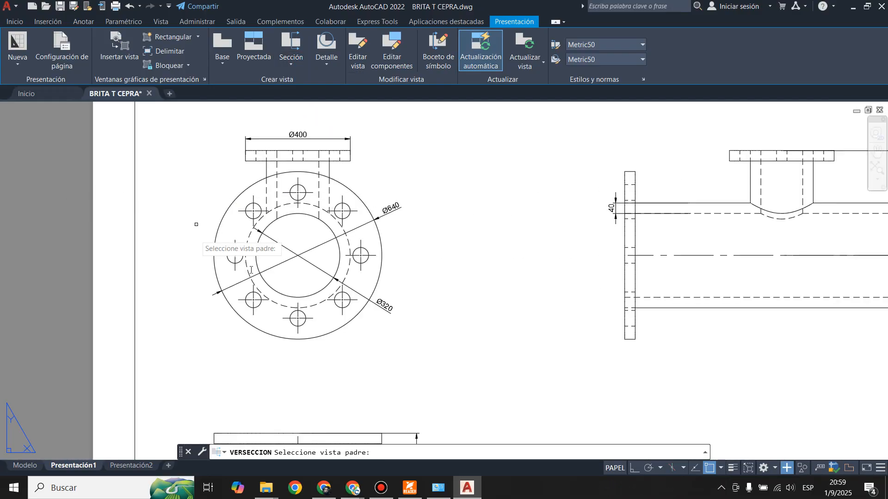
{"action": "scroll", "coordinate": [330, 190], "scroll_direction": "down", "scroll_amount": 4}
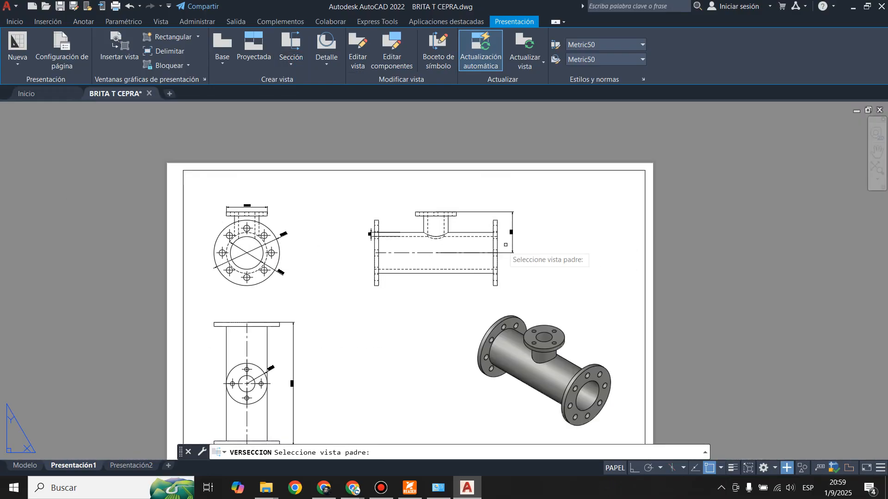
{"action": "scroll", "coordinate": [509, 231], "scroll_direction": "up", "scroll_amount": 3}
{"action": "left_click", "coordinate": [484, 190]}
{"action": "key", "text": "Return"}
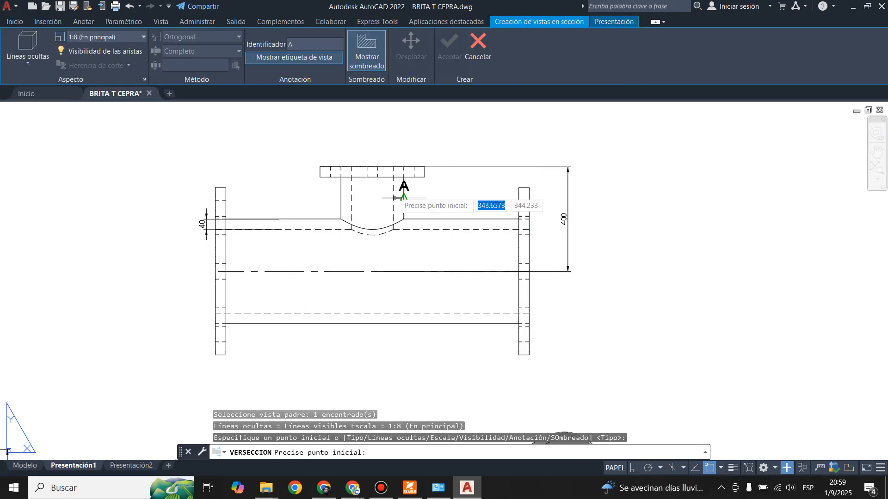
{"action": "left_click", "coordinate": [371, 149]}
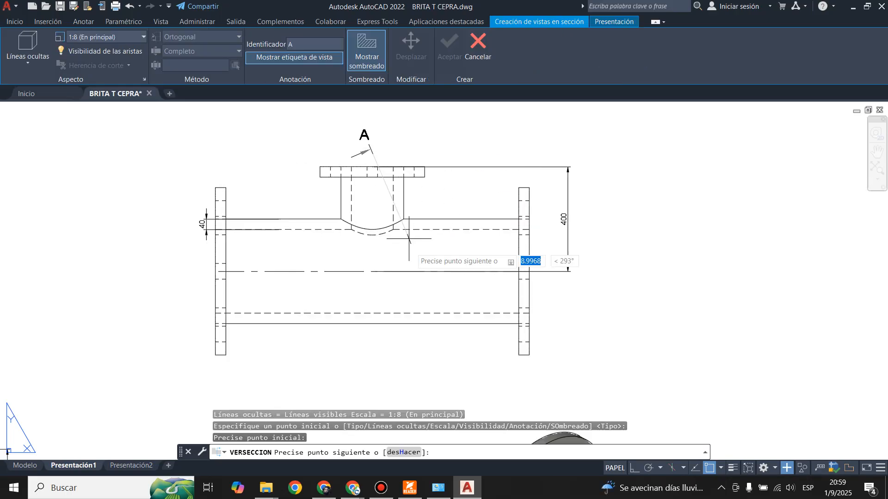
{"action": "left_click", "coordinate": [371, 272]}
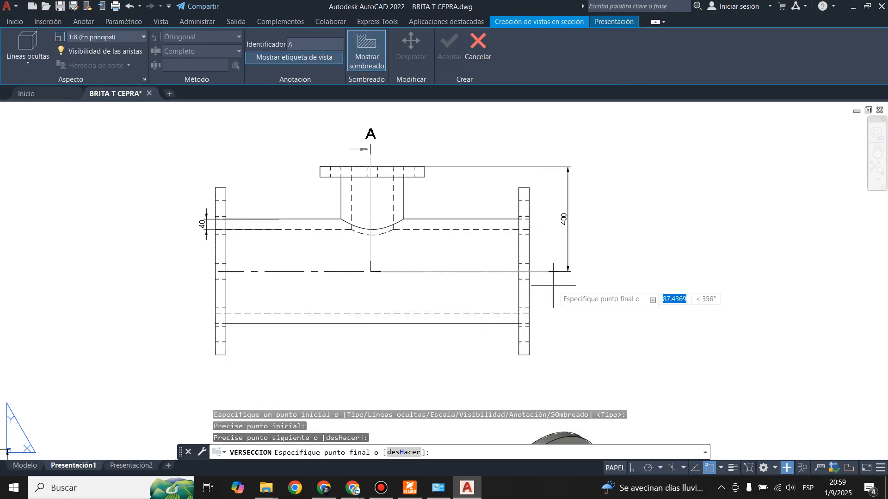
{"action": "left_click", "coordinate": [566, 282]}
Place the partial section beside the longitudinal view, above the shaded isometric, keeping the default options
{"action": "left_click", "coordinate": [719, 274]}
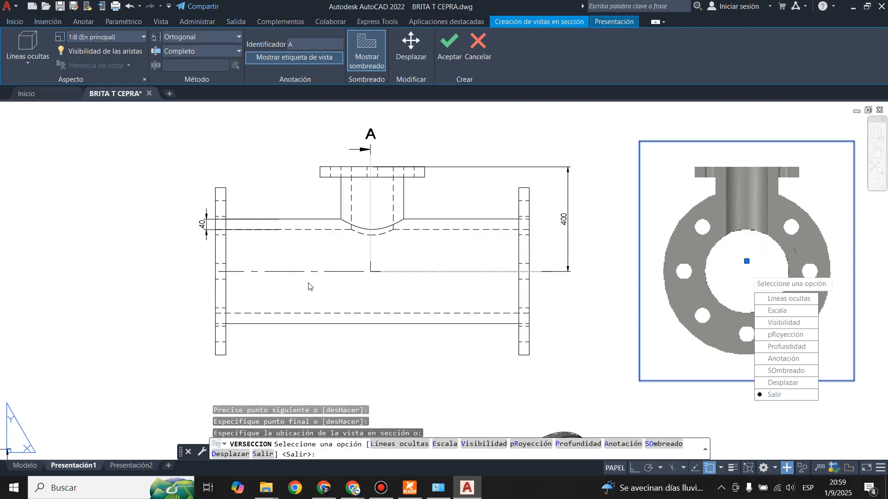
{"action": "scroll", "coordinate": [305, 282], "scroll_direction": "down", "scroll_amount": 2}
{"action": "scroll", "coordinate": [643, 291], "scroll_direction": "up", "scroll_amount": 3}
{"action": "key", "text": "Return"}
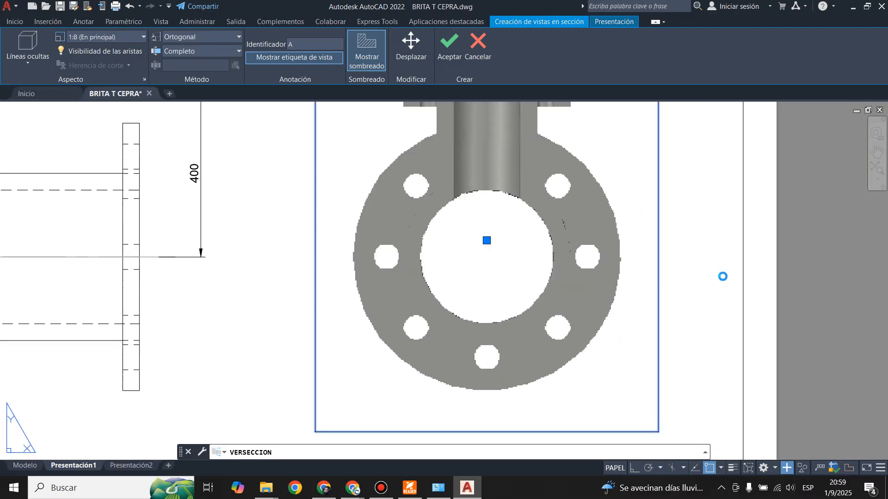
{"action": "scroll", "coordinate": [563, 262], "scroll_direction": "down", "scroll_amount": 2}
{"action": "scroll", "coordinate": [563, 261], "scroll_direction": "down", "scroll_amount": 4}
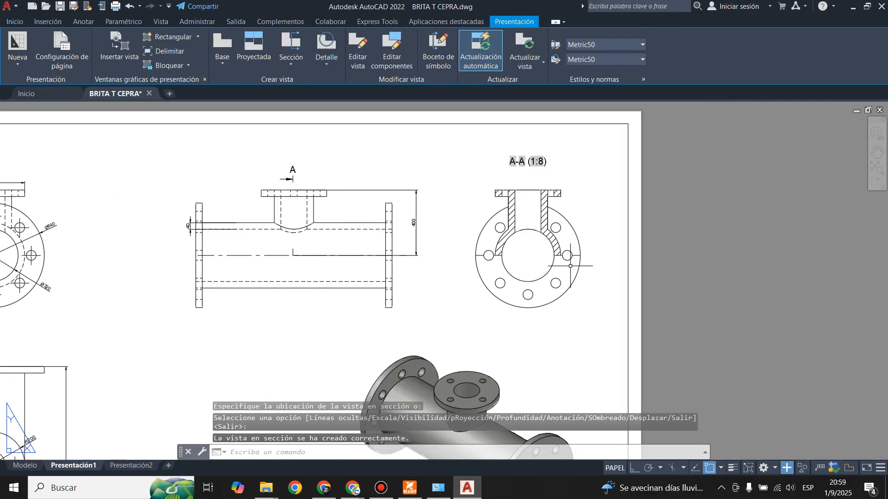
Delete the partial section view from the layout
{"action": "left_click", "coordinate": [555, 259]}
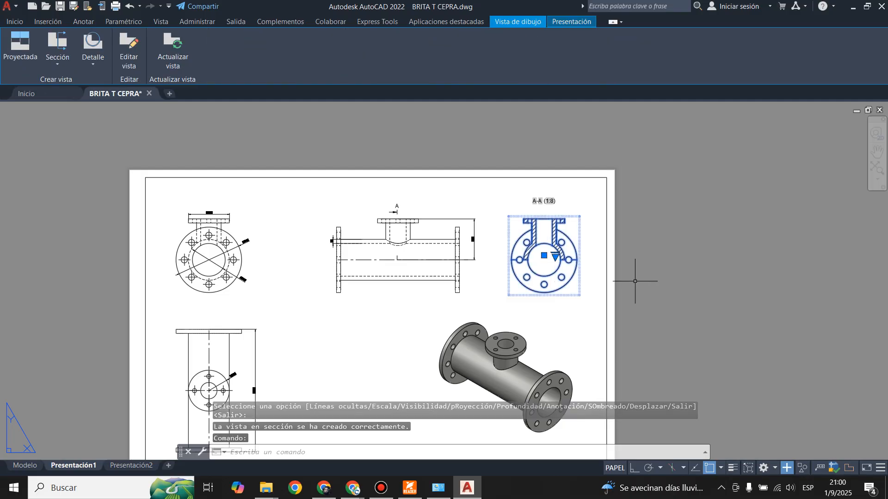
{"action": "key", "text": "Delete"}
Create circular detail A of the corner where the branch meets the main pipe at 1:5, placed beside the longitudinal view above the isometric
{"action": "scroll", "coordinate": [433, 242], "scroll_direction": "up", "scroll_amount": 4}
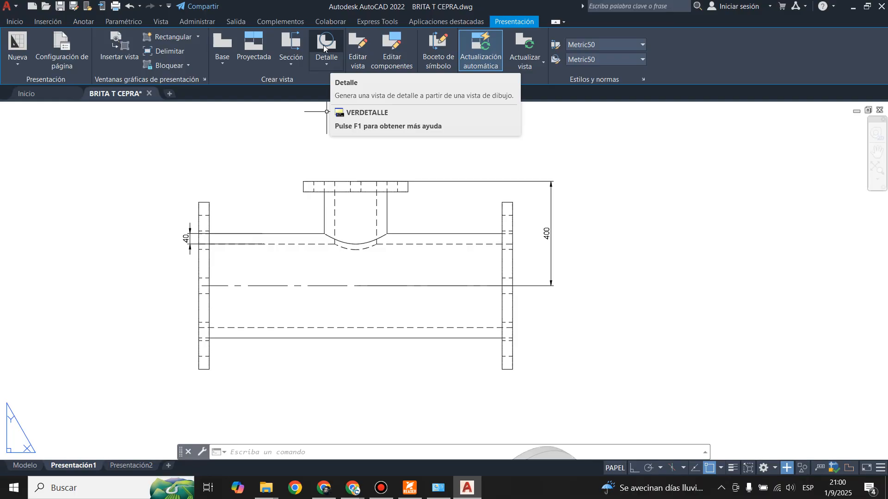
{"action": "left_click", "coordinate": [323, 45]}
{"action": "left_click", "coordinate": [424, 225]}
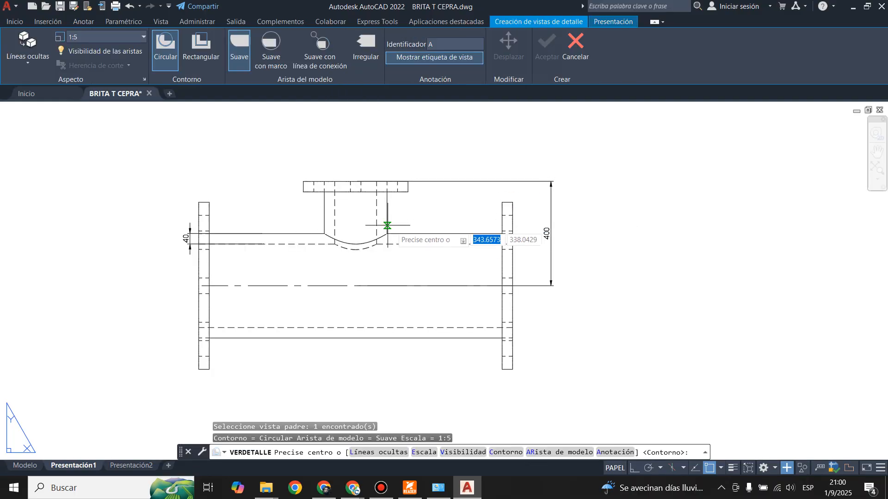
{"action": "scroll", "coordinate": [407, 234], "scroll_direction": "up", "scroll_amount": 4}
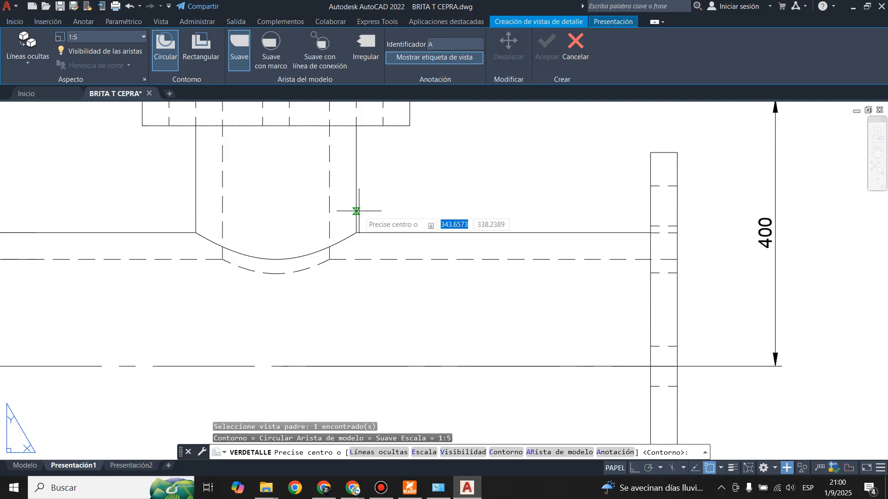
{"action": "scroll", "coordinate": [358, 210], "scroll_direction": "down", "scroll_amount": 2}
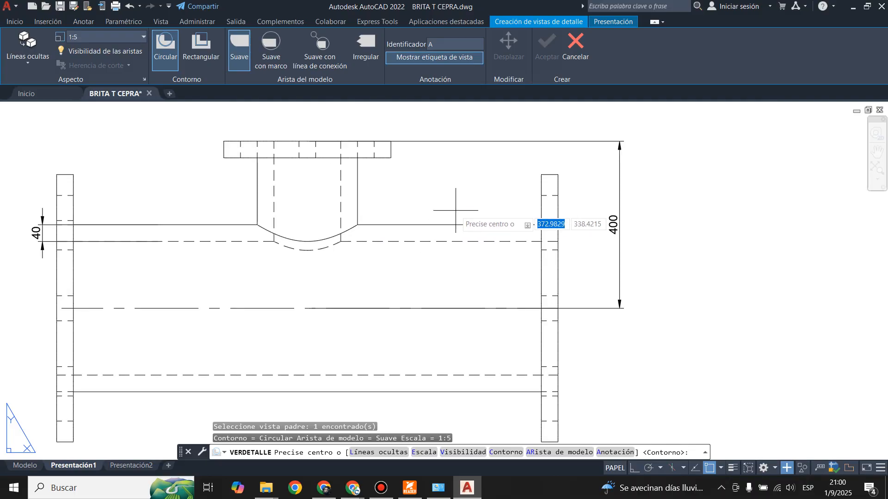
{"action": "left_click", "coordinate": [357, 225]}
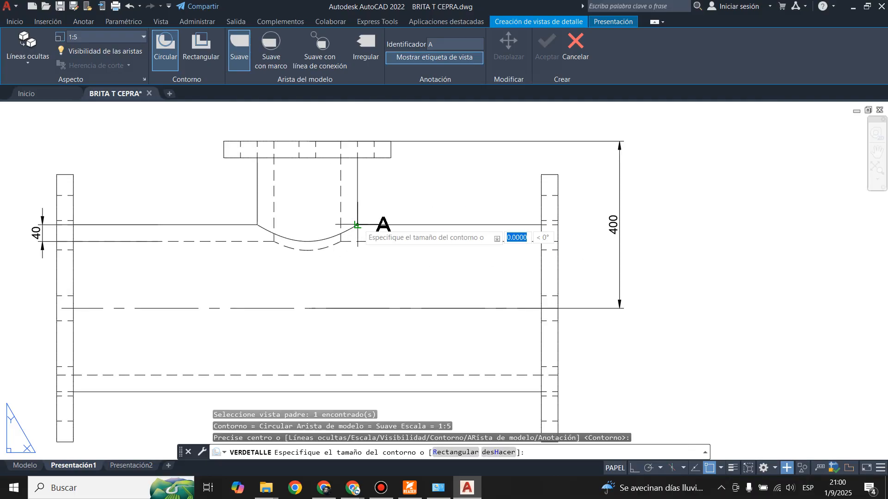
{"action": "left_click", "coordinate": [376, 207]}
{"action": "scroll", "coordinate": [308, 245], "scroll_direction": "down", "scroll_amount": 4}
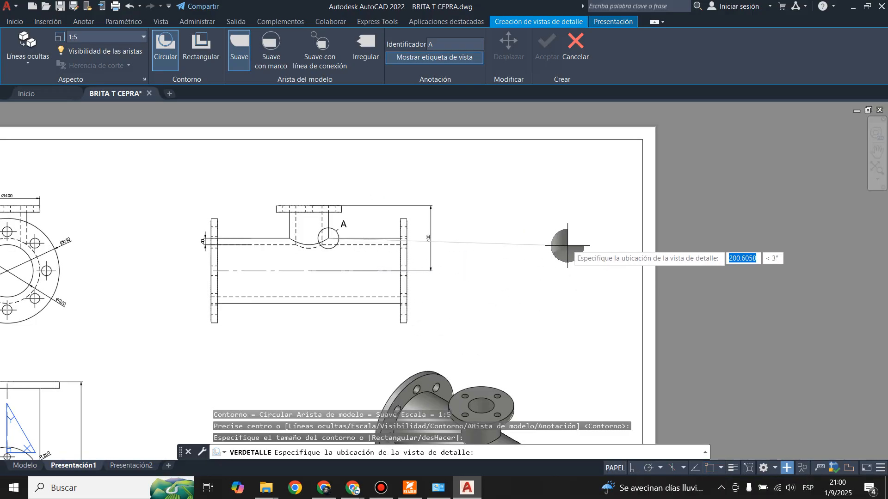
{"action": "left_click", "coordinate": [518, 220]}
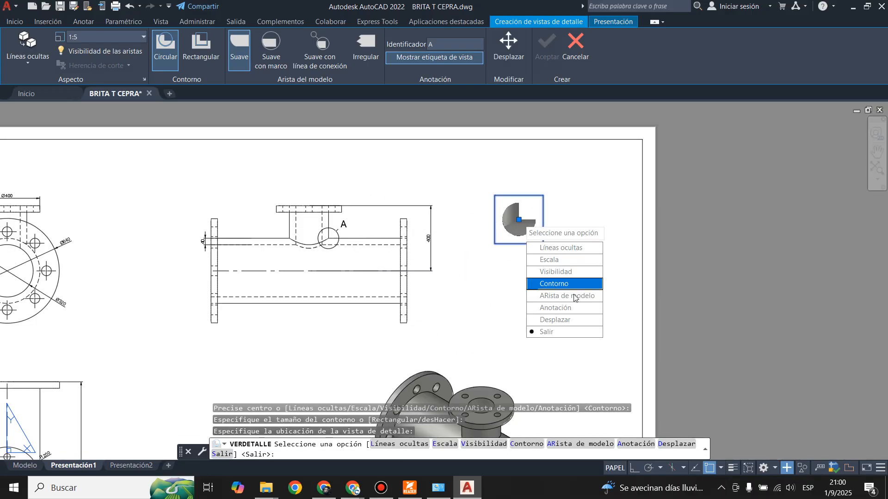
{"action": "left_click", "coordinate": [575, 333]}
Try the scales 1:4, 1:2 and 1:1 in turn on detail view A
{"action": "scroll", "coordinate": [521, 223], "scroll_direction": "up", "scroll_amount": 2}
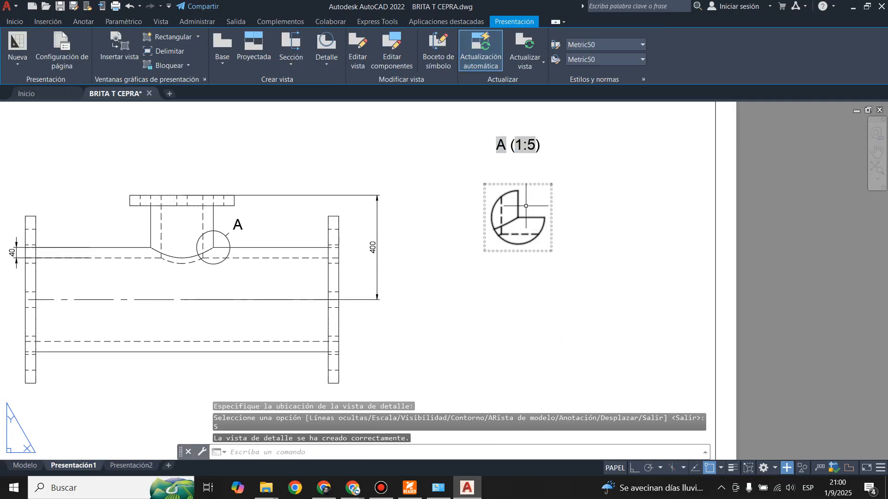
{"action": "left_click", "coordinate": [521, 212]}
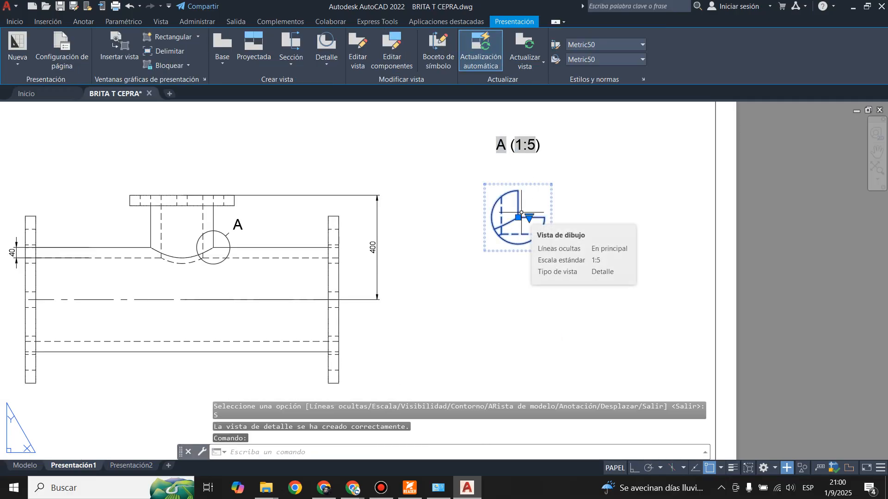
{"action": "left_click", "coordinate": [529, 217]}
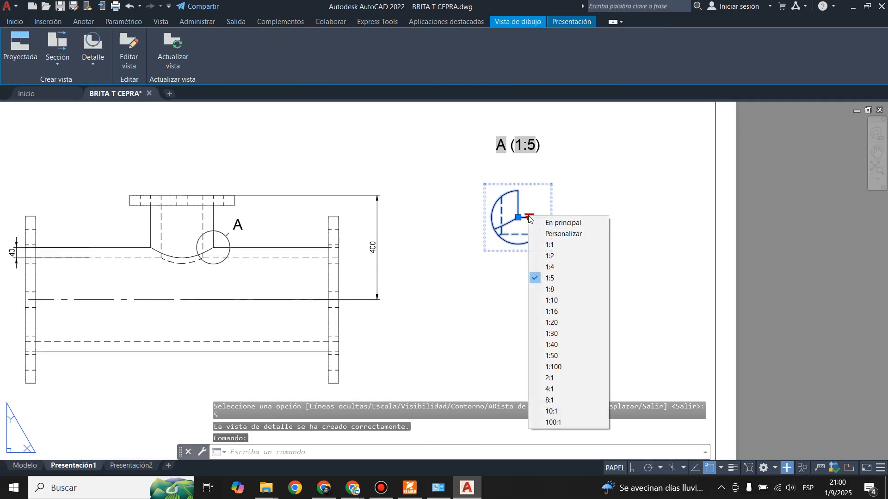
{"action": "left_click", "coordinate": [550, 266]}
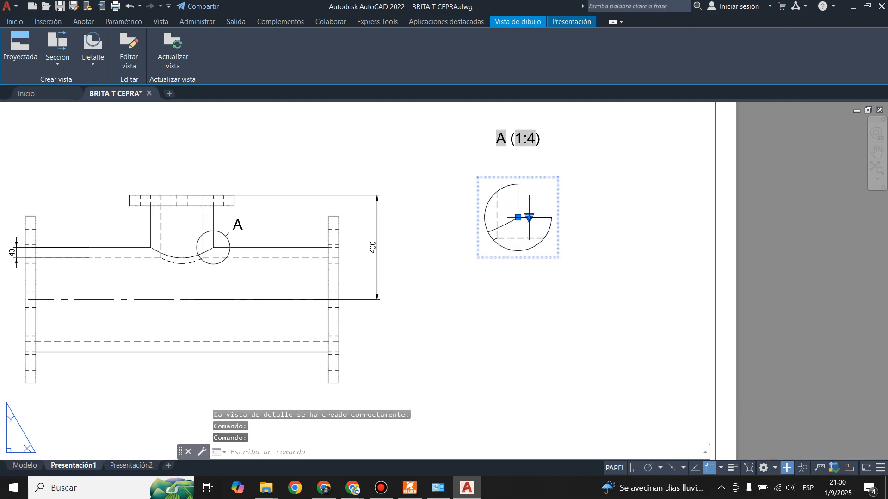
{"action": "left_click", "coordinate": [529, 217]}
{"action": "left_click", "coordinate": [550, 256]}
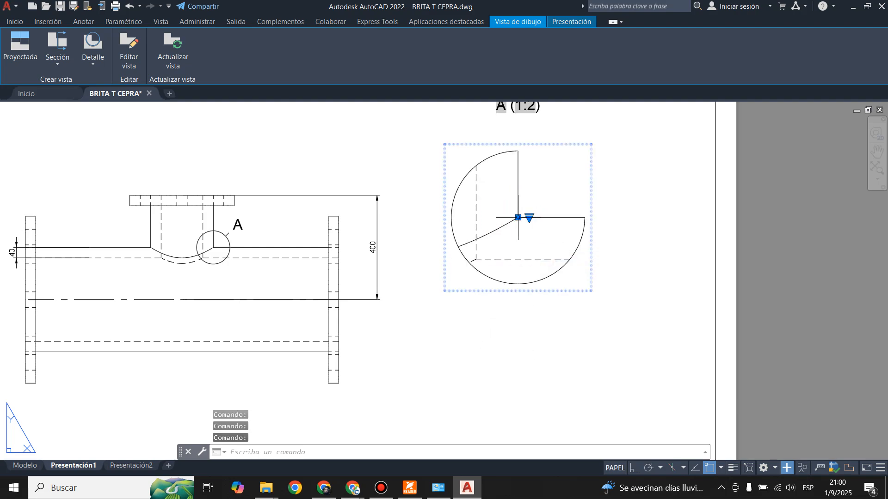
{"action": "left_click", "coordinate": [529, 217]}
{"action": "left_click", "coordinate": [559, 247]}
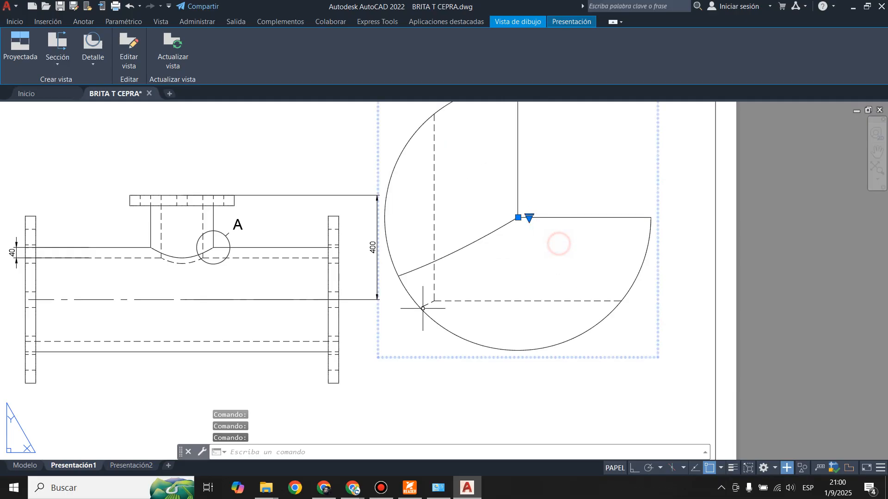
Set the scale of detail view A to 1:10 and deselect the view
{"action": "scroll", "coordinate": [512, 329], "scroll_direction": "down", "scroll_amount": 2}
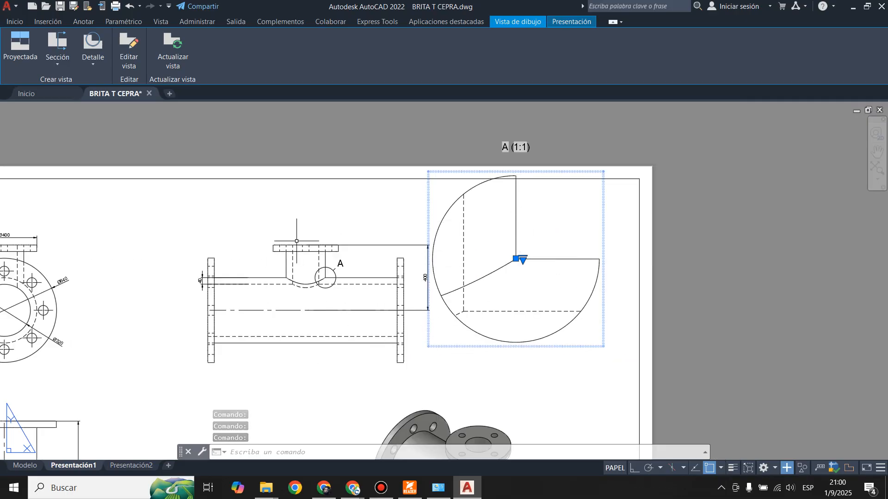
{"action": "left_click", "coordinate": [523, 260]}
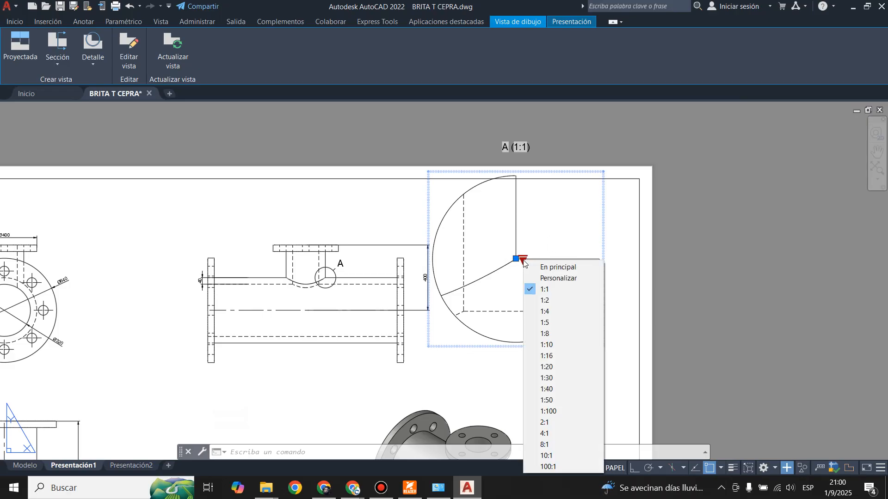
{"action": "left_click", "coordinate": [551, 345]}
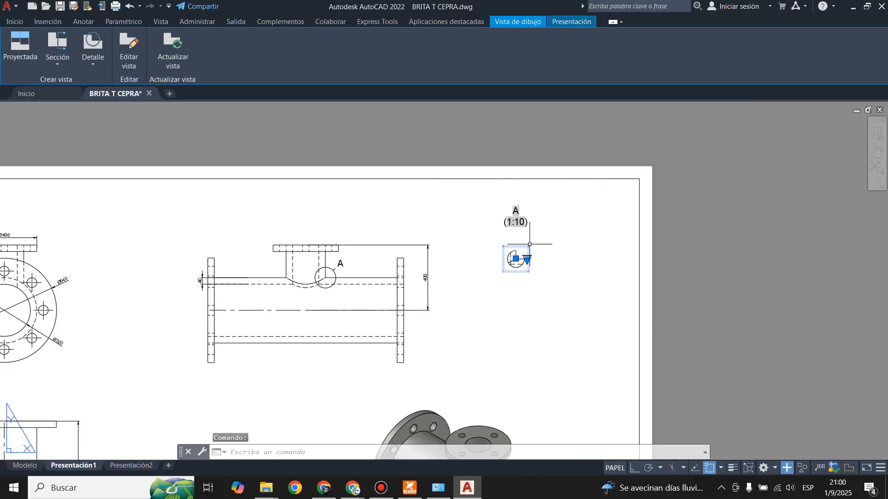
{"action": "scroll", "coordinate": [529, 244], "scroll_direction": "up", "scroll_amount": 2}
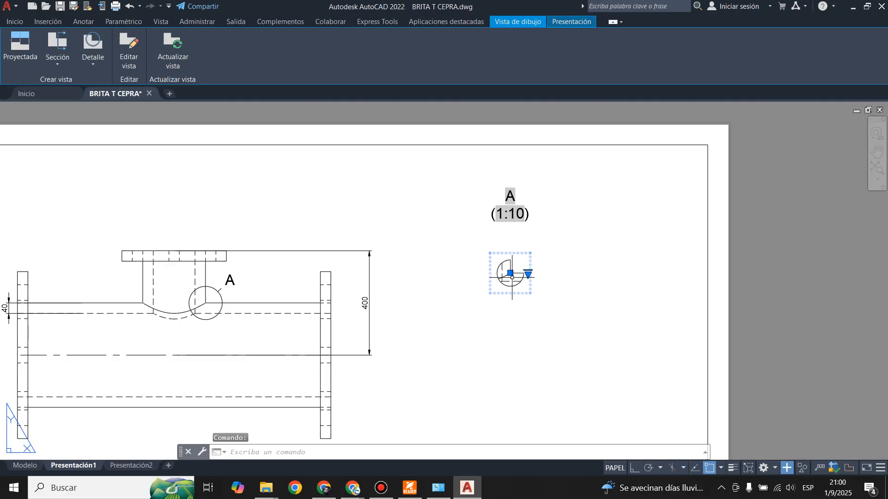
{"action": "key", "text": "Escape"}
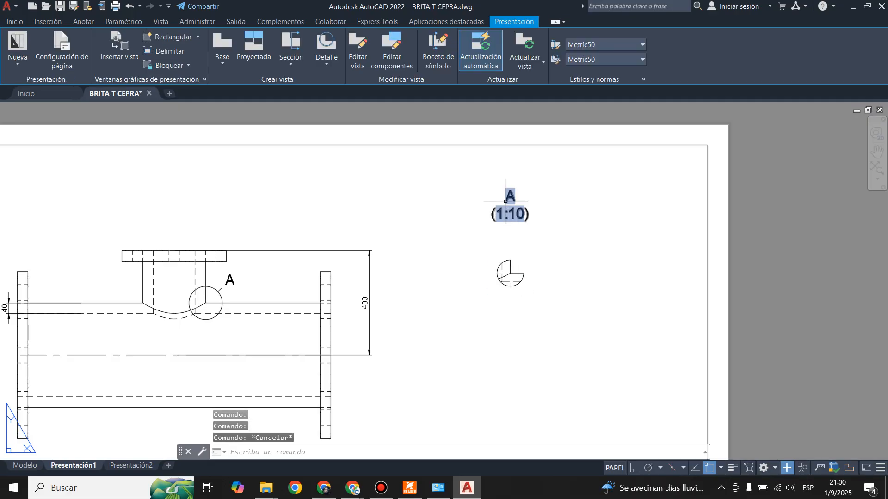
Add the word VISTA before A in the detail view's label and widen the text frame so it fits on one line
{"action": "double_click", "coordinate": [506, 201]}
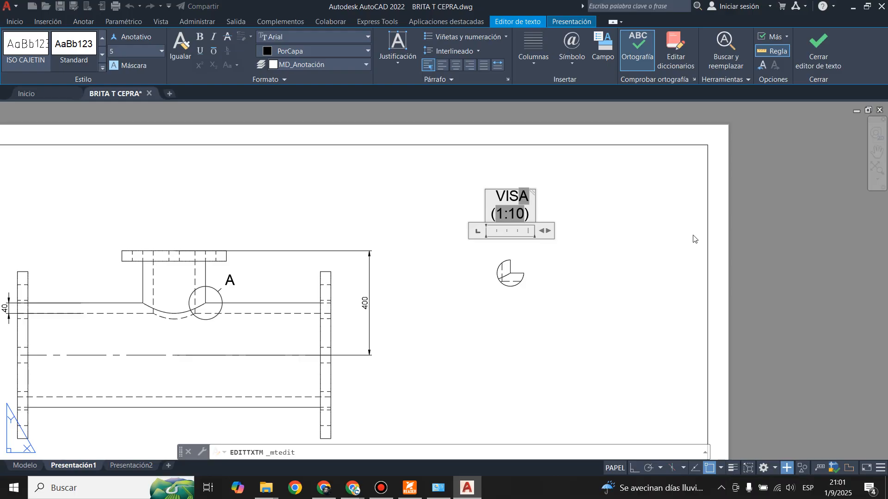
{"action": "type", "text": "VISTA"}
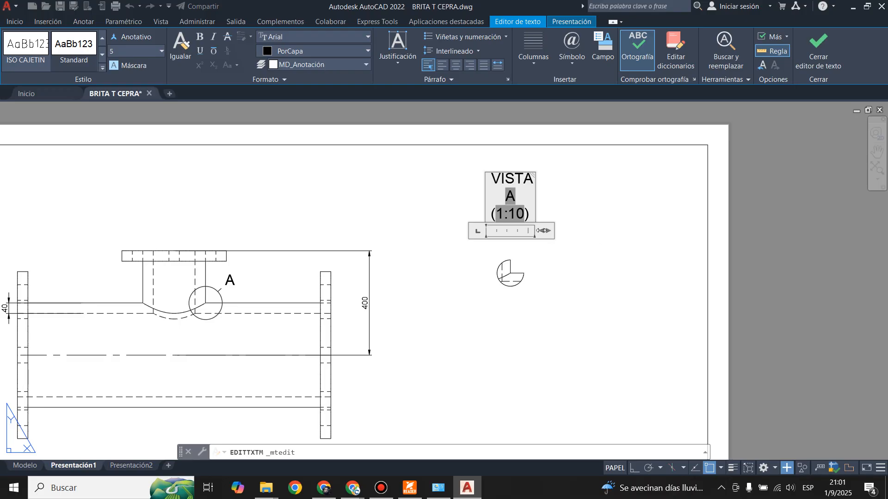
{"action": "left_click_drag", "start_coordinate": [540, 230], "coordinate": [577, 230]}
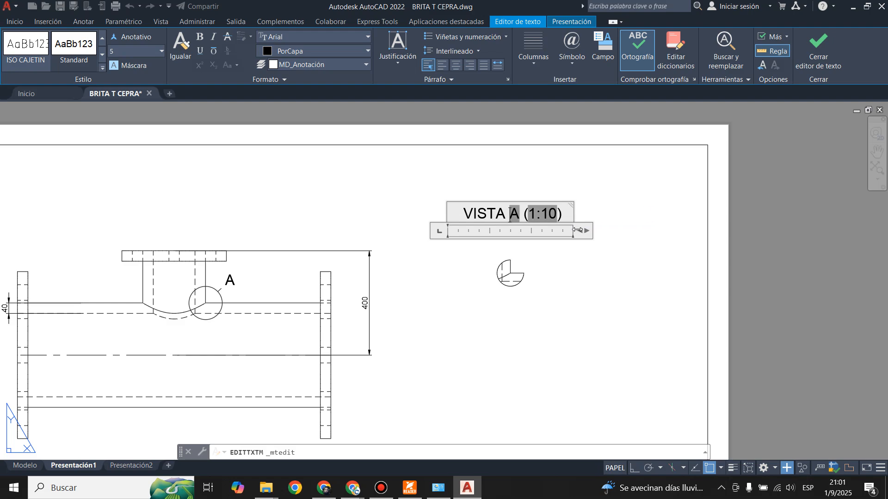
{"action": "left_click", "coordinate": [796, 63]}
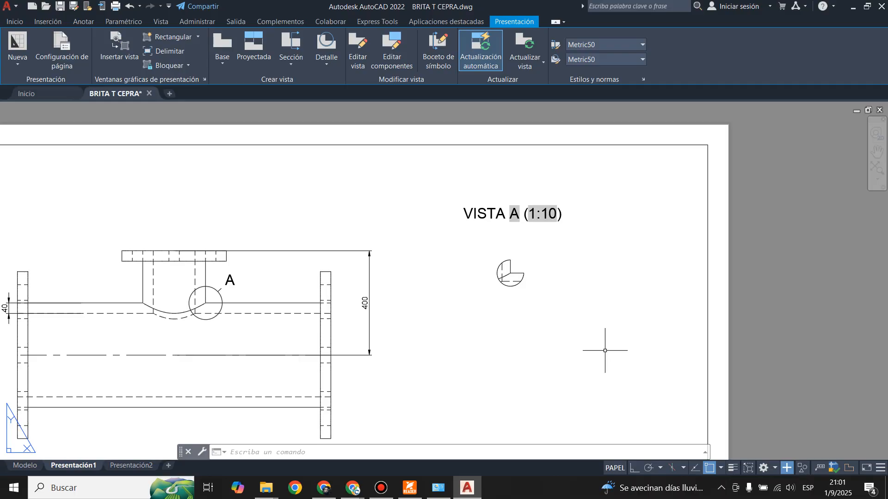
{"action": "scroll", "coordinate": [607, 254], "scroll_direction": "down", "scroll_amount": 4}
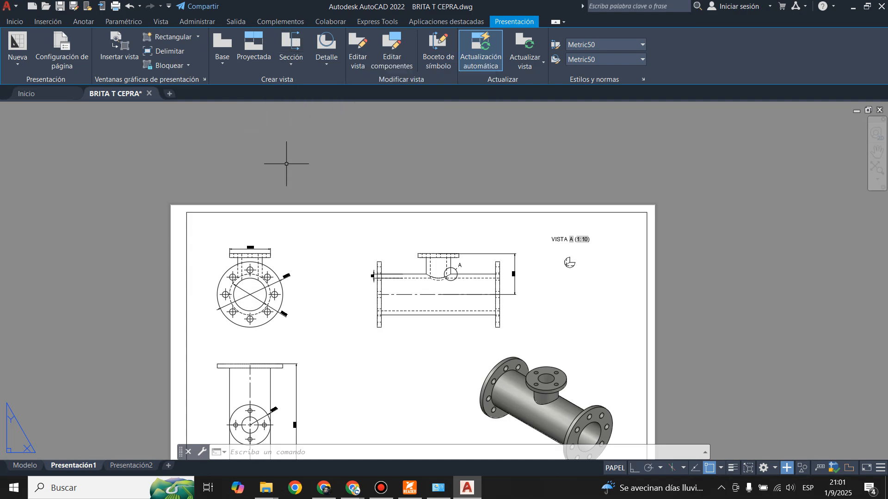
{"action": "left_click", "coordinate": [248, 256]}
{"action": "scroll", "coordinate": [246, 249], "scroll_direction": "up", "scroll_amount": 6}
{"action": "scroll", "coordinate": [246, 250], "scroll_direction": "down", "scroll_amount": 6}
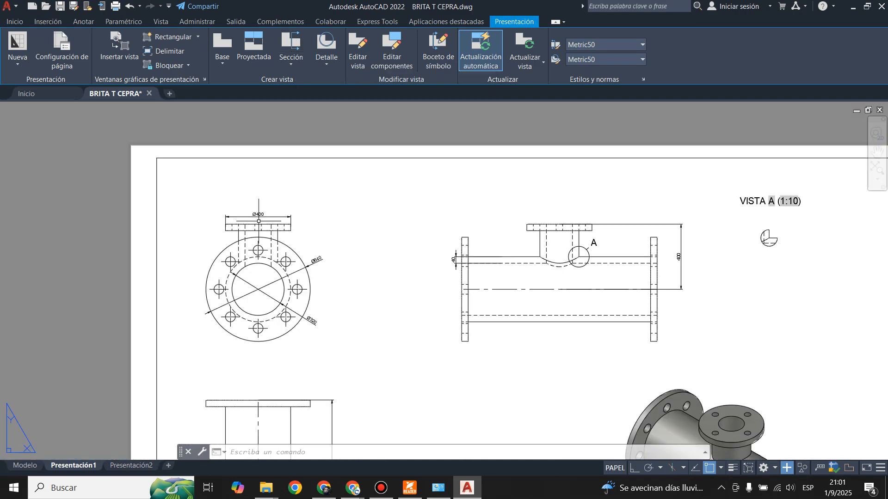
{"action": "scroll", "coordinate": [247, 250], "scroll_direction": "up", "scroll_amount": 4}
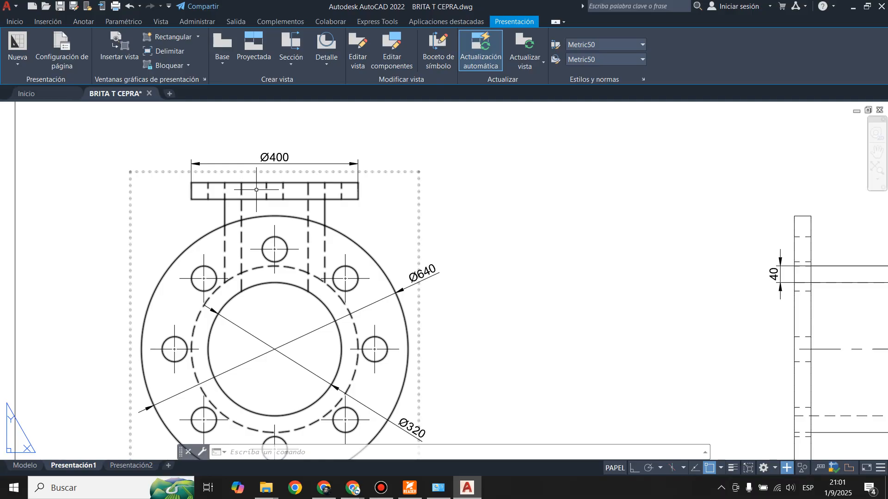
Try a vertical full section B at 1:8 through the centre of the circular flange view, previewing it beside that view
{"action": "key", "text": "Escape"}
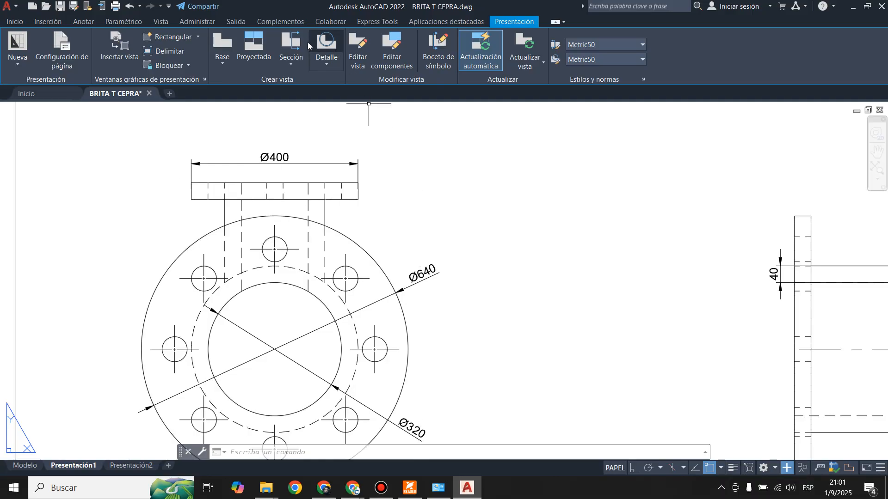
{"action": "left_click", "coordinate": [291, 43]}
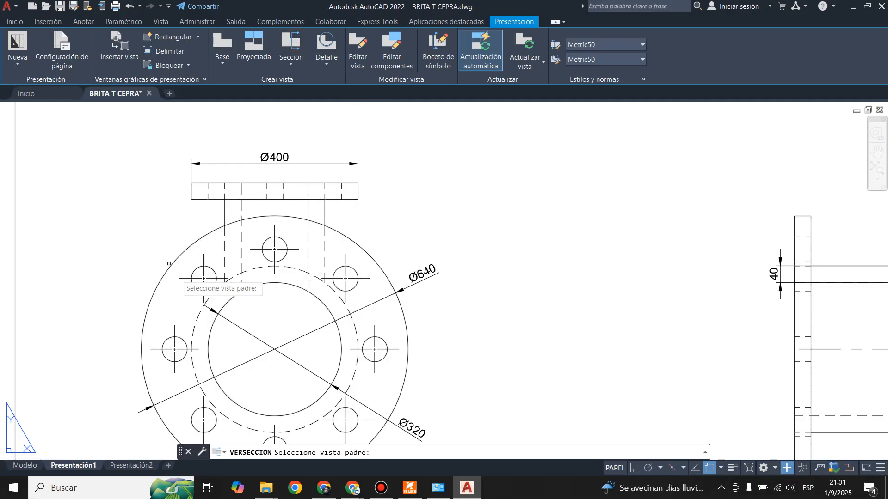
{"action": "left_click", "coordinate": [383, 252]}
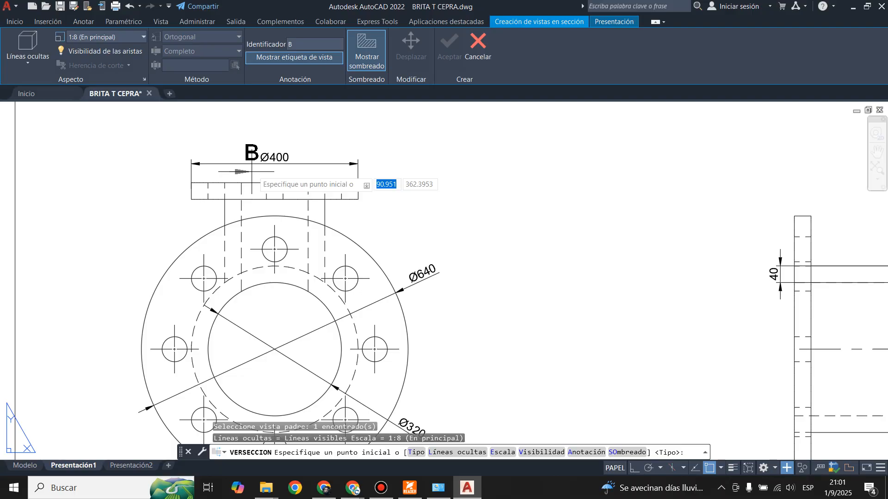
{"action": "scroll", "coordinate": [254, 171], "scroll_direction": "up", "scroll_amount": 3}
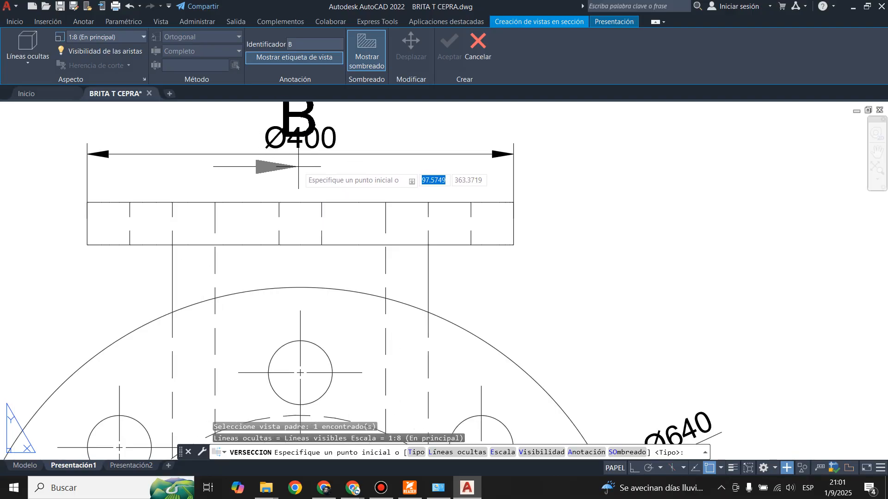
{"action": "left_click", "coordinate": [298, 166]}
{"action": "scroll", "coordinate": [397, 180], "scroll_direction": "down", "scroll_amount": 3}
{"action": "scroll", "coordinate": [380, 319], "scroll_direction": "up", "scroll_amount": 5}
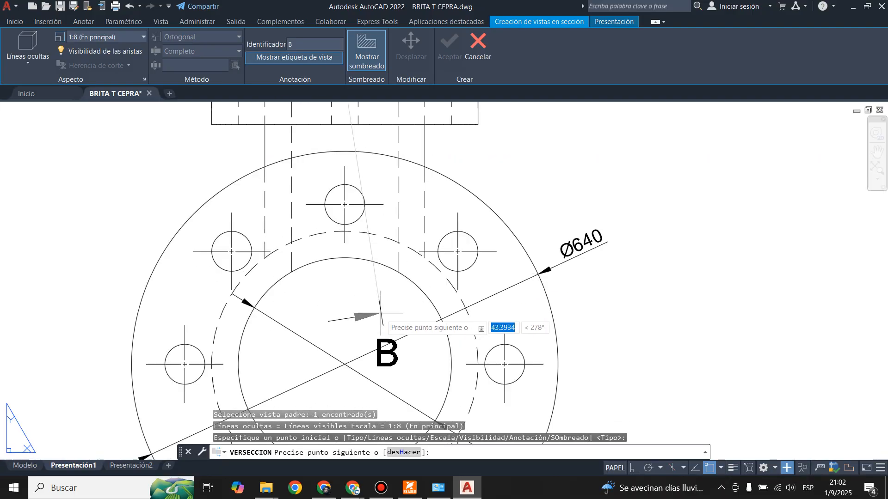
{"action": "scroll", "coordinate": [280, 244], "scroll_direction": "down", "scroll_amount": 5}
{"action": "scroll", "coordinate": [317, 327], "scroll_direction": "up", "scroll_amount": 4}
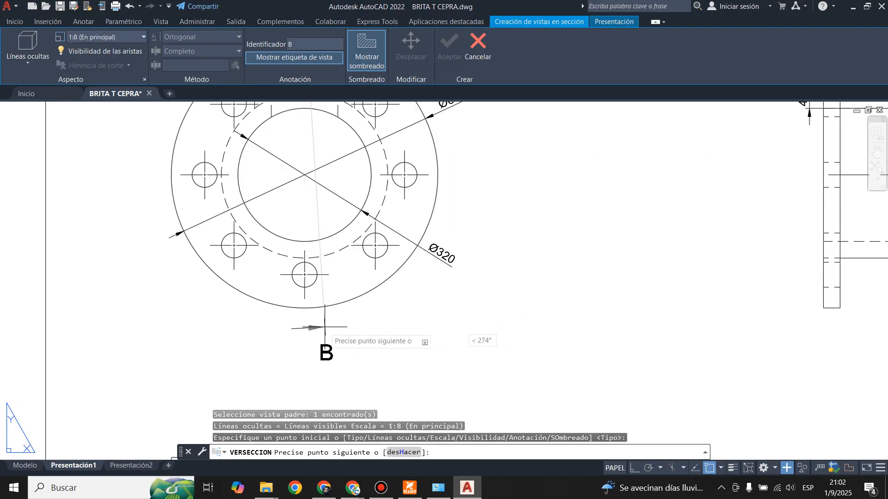
{"action": "left_click", "coordinate": [305, 334]}
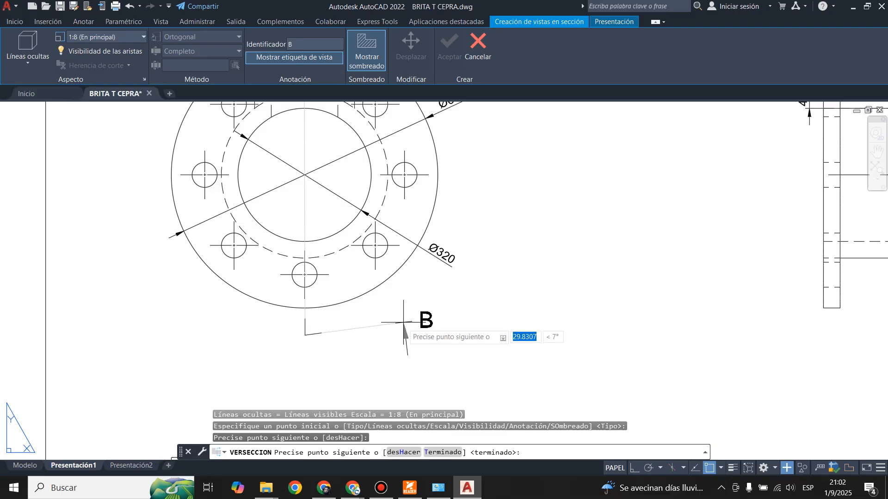
{"action": "key", "text": "Return"}
{"action": "scroll", "coordinate": [415, 321], "scroll_direction": "down", "scroll_amount": 6}
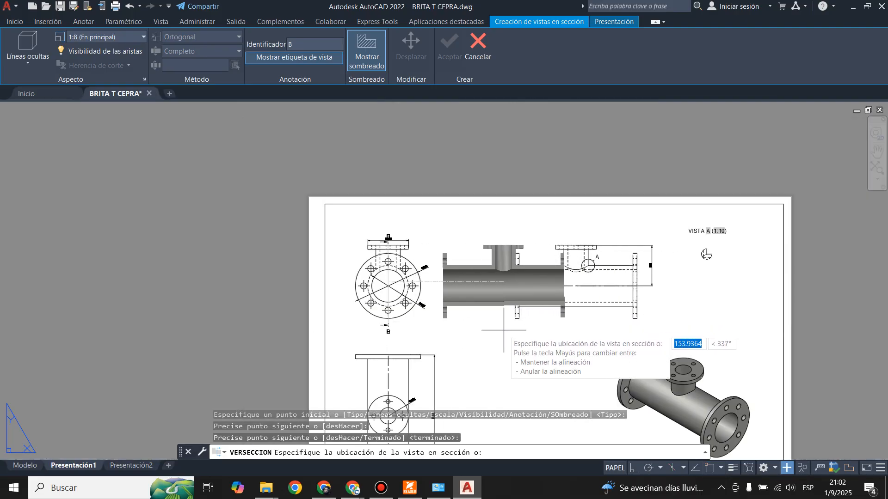
{"action": "scroll", "coordinate": [508, 330], "scroll_direction": "down", "scroll_amount": 3}
{"action": "scroll", "coordinate": [503, 330], "scroll_direction": "up", "scroll_amount": 3}
{"action": "scroll", "coordinate": [504, 330], "scroll_direction": "up", "scroll_amount": 4}
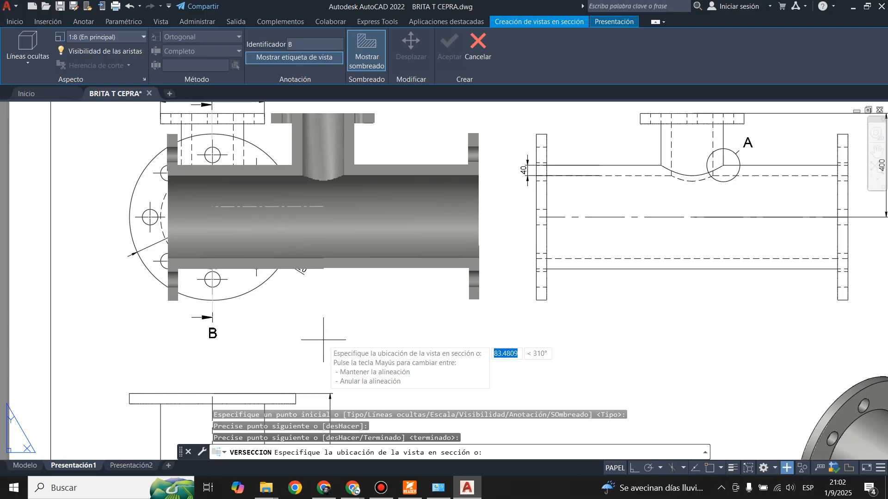
{"action": "key", "text": "Escape"}
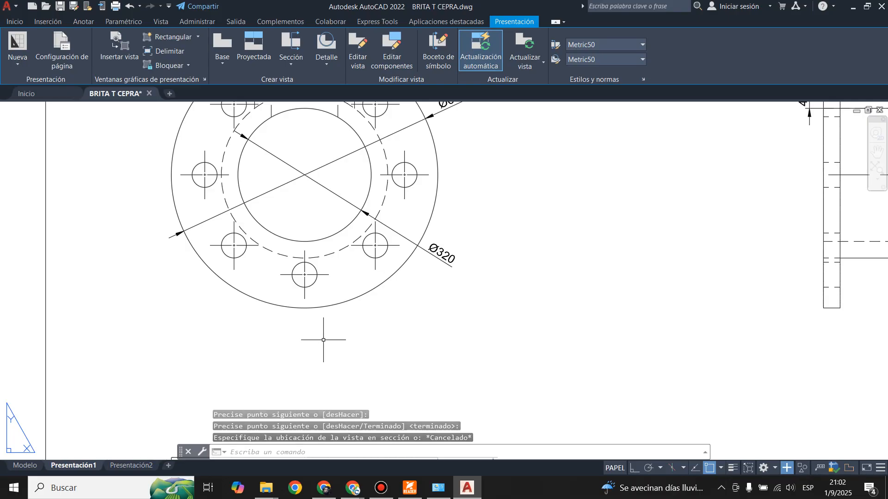
Examine the arrangement of views on the sheet and the properties of the shaded isometric view
{"action": "scroll", "coordinate": [285, 253], "scroll_direction": "down", "scroll_amount": 3}
{"action": "scroll", "coordinate": [285, 253], "scroll_direction": "down", "scroll_amount": 3}
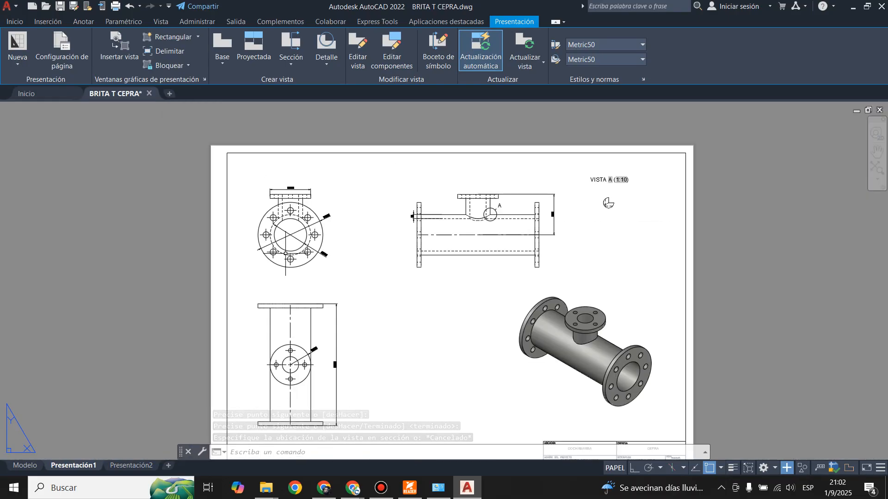
{"action": "scroll", "coordinate": [301, 327], "scroll_direction": "up", "scroll_amount": 4}
{"action": "scroll", "coordinate": [283, 314], "scroll_direction": "down", "scroll_amount": 4}
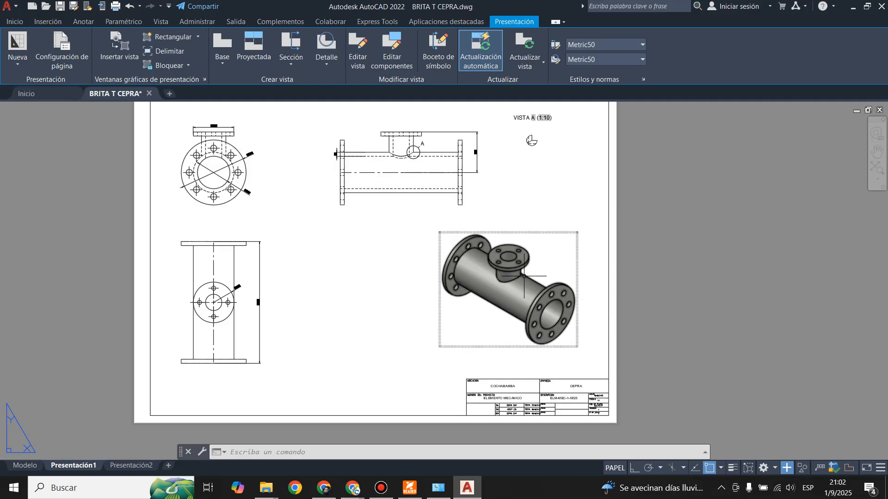
{"action": "scroll", "coordinate": [527, 277], "scroll_direction": "up", "scroll_amount": 2}
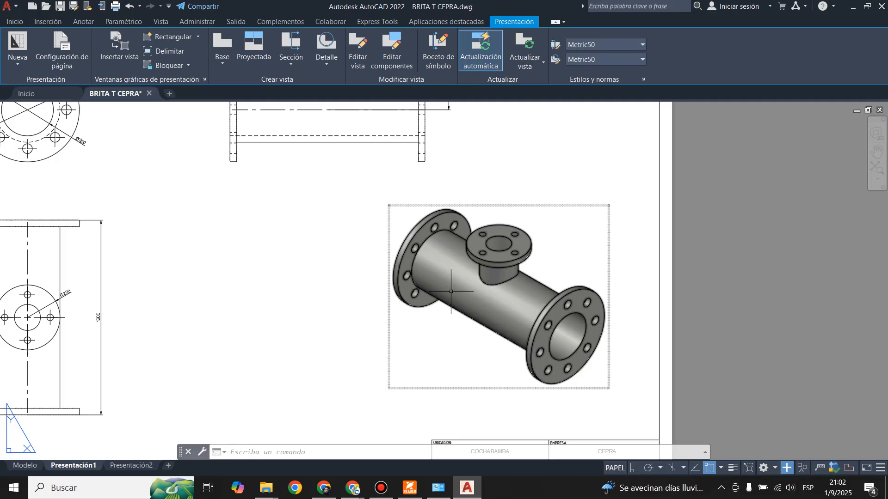
{"action": "mouse_move", "coordinate": [476, 307]}
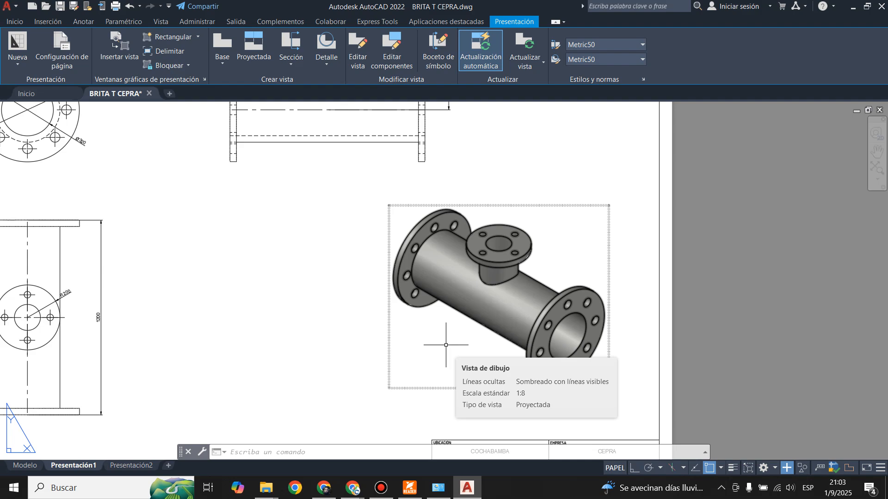
Move detail view A with its label slightly lower and closer to the longitudinal view, then deselect it
{"action": "scroll", "coordinate": [377, 363], "scroll_direction": "down", "scroll_amount": 2}
{"action": "scroll", "coordinate": [430, 162], "scroll_direction": "up", "scroll_amount": 2}
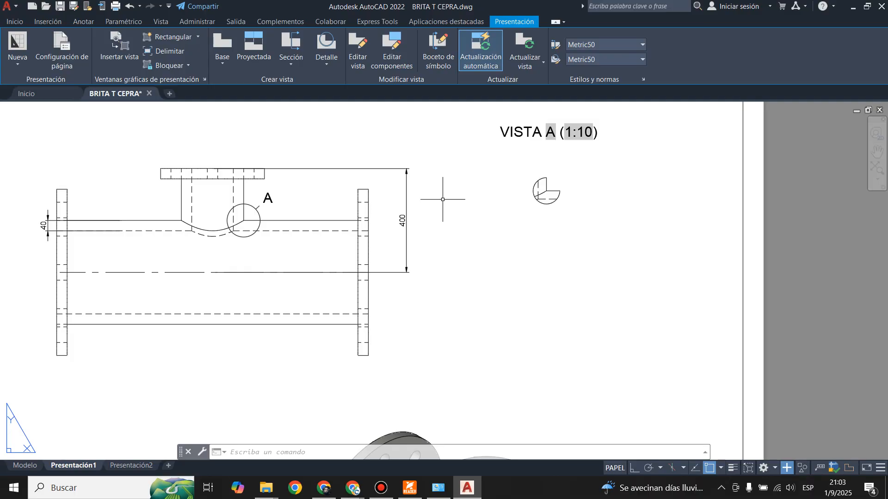
{"action": "left_click", "coordinate": [547, 190]}
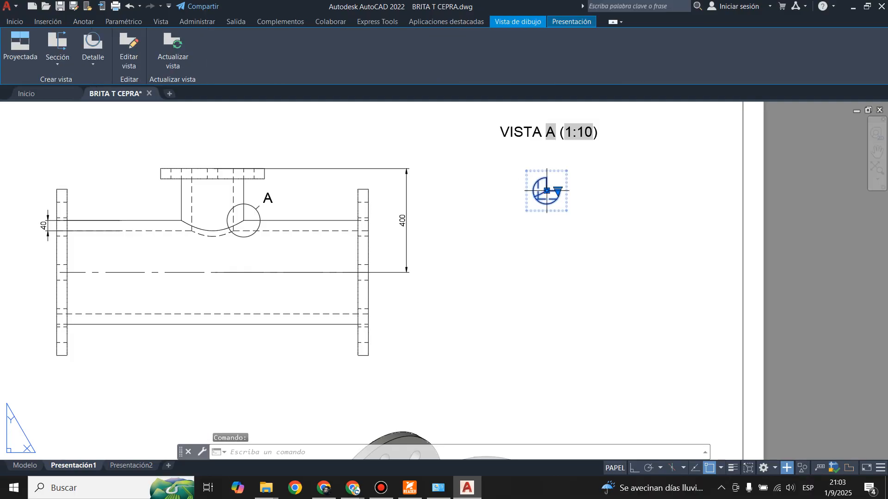
{"action": "left_click", "coordinate": [546, 191]}
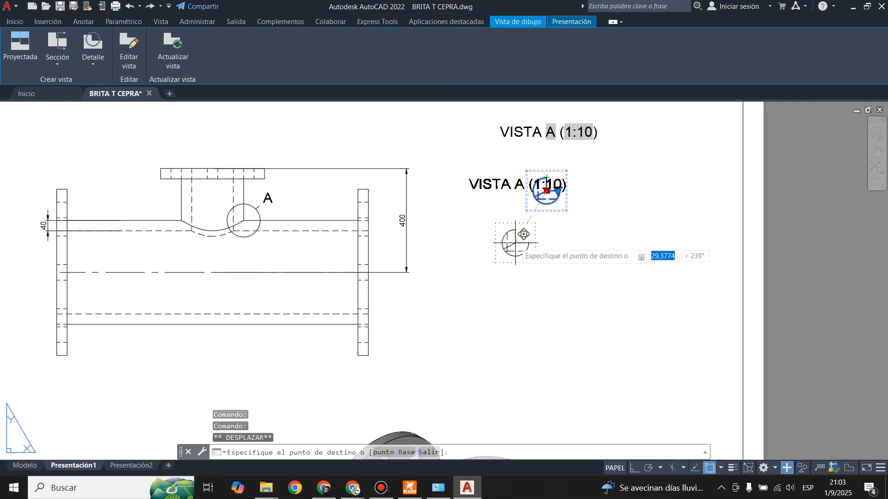
{"action": "left_click", "coordinate": [523, 235]}
{"action": "scroll", "coordinate": [555, 204], "scroll_direction": "up", "scroll_amount": 2}
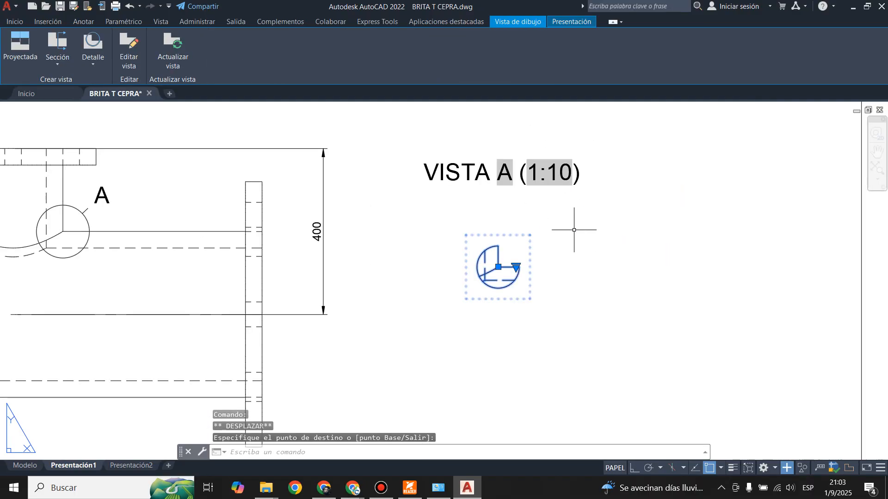
{"action": "scroll", "coordinate": [574, 229], "scroll_direction": "down", "scroll_amount": 2}
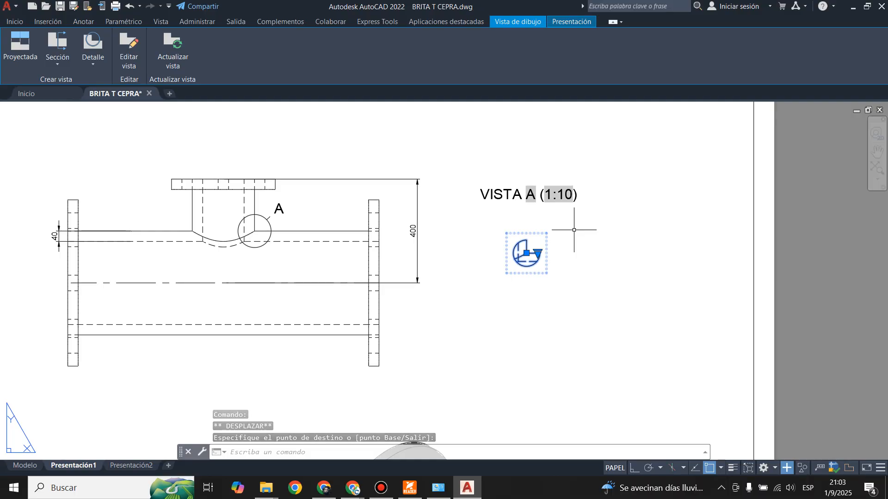
{"action": "key", "text": "Escape"}
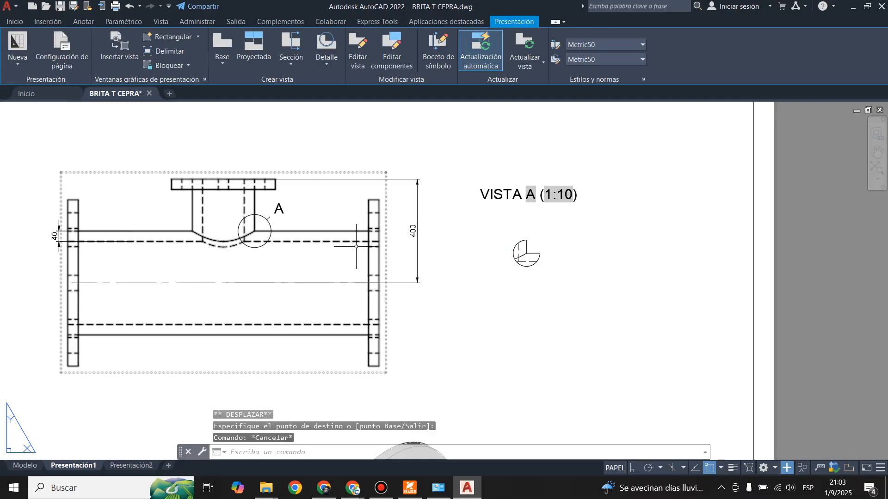
Examine detail view A and its label against the circled branch corner in the longitudinal view
{"action": "scroll", "coordinate": [507, 166], "scroll_direction": "down", "scroll_amount": 5}
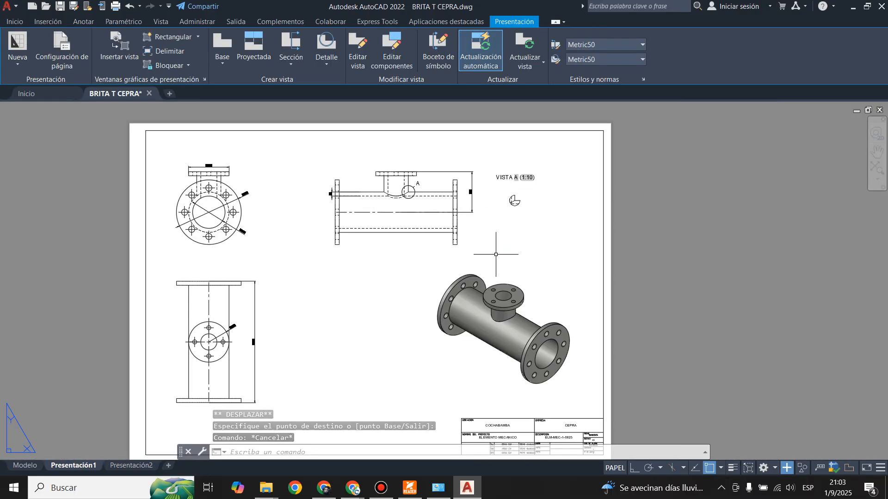
{"action": "scroll", "coordinate": [498, 240], "scroll_direction": "up", "scroll_amount": 3}
{"action": "scroll", "coordinate": [529, 297], "scroll_direction": "down", "scroll_amount": 3}
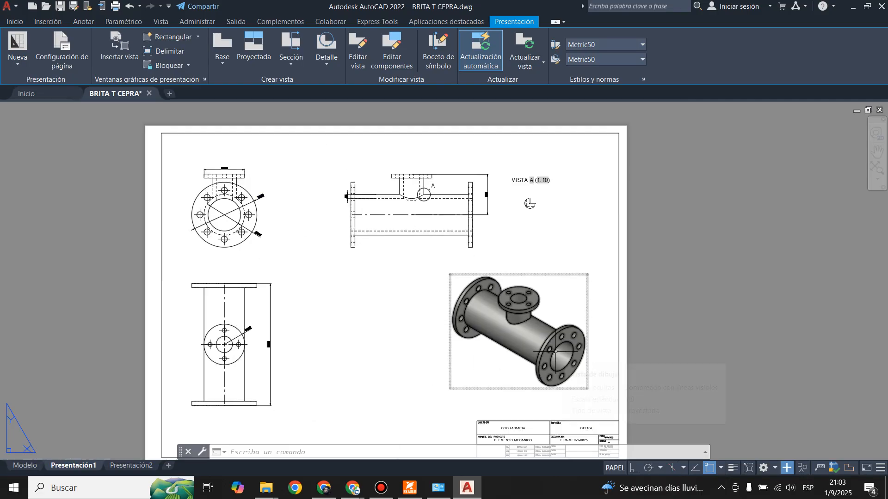
{"action": "scroll", "coordinate": [538, 195], "scroll_direction": "up", "scroll_amount": 2}
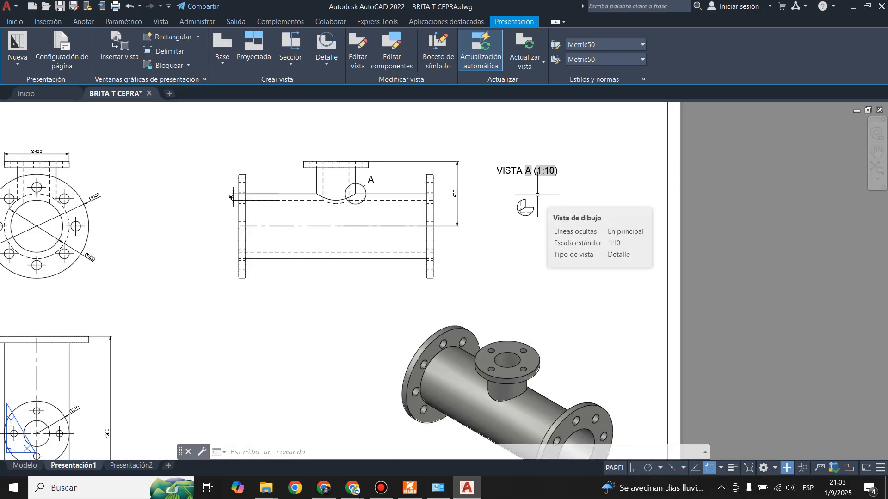
{"action": "scroll", "coordinate": [538, 195], "scroll_direction": "down", "scroll_amount": 2}
{"action": "scroll", "coordinate": [507, 188], "scroll_direction": "up", "scroll_amount": 6}
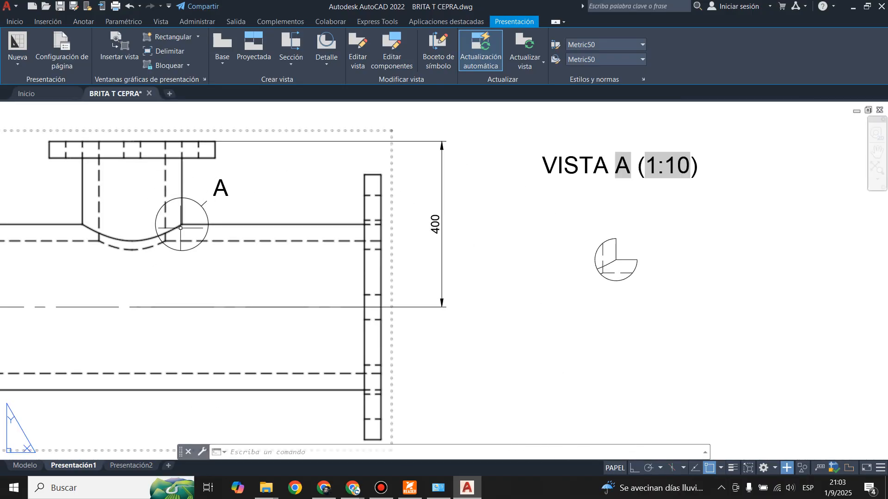
{"action": "scroll", "coordinate": [512, 177], "scroll_direction": "down", "scroll_amount": 3}
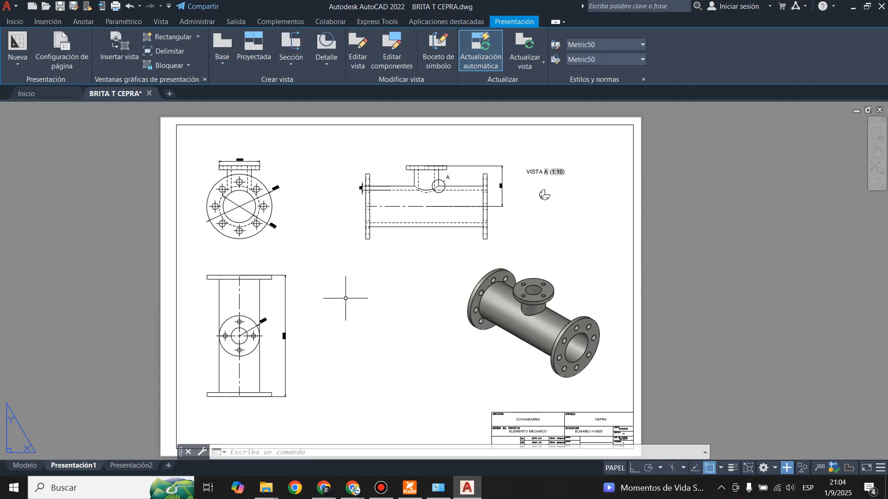
Review the dimensioned plan view, the isometric view and the complete sheet layout with its title block
{"action": "scroll", "coordinate": [233, 391], "scroll_direction": "up", "scroll_amount": 4}
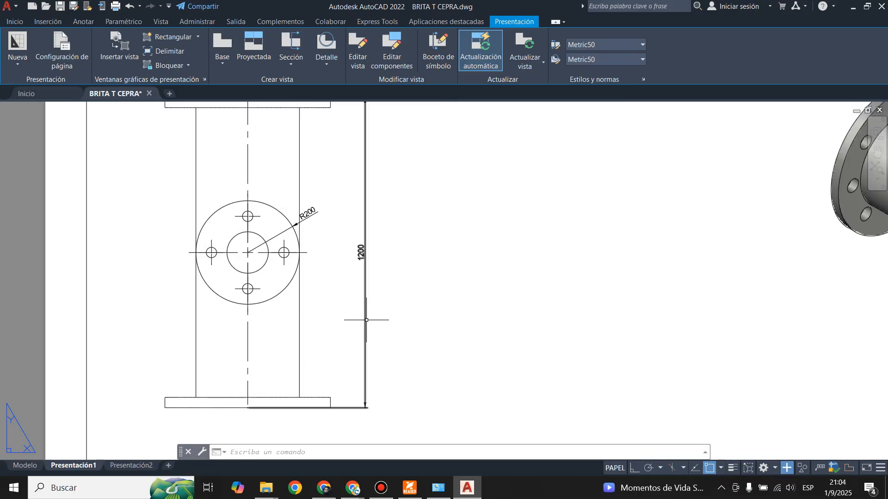
{"action": "scroll", "coordinate": [365, 314], "scroll_direction": "down", "scroll_amount": 4}
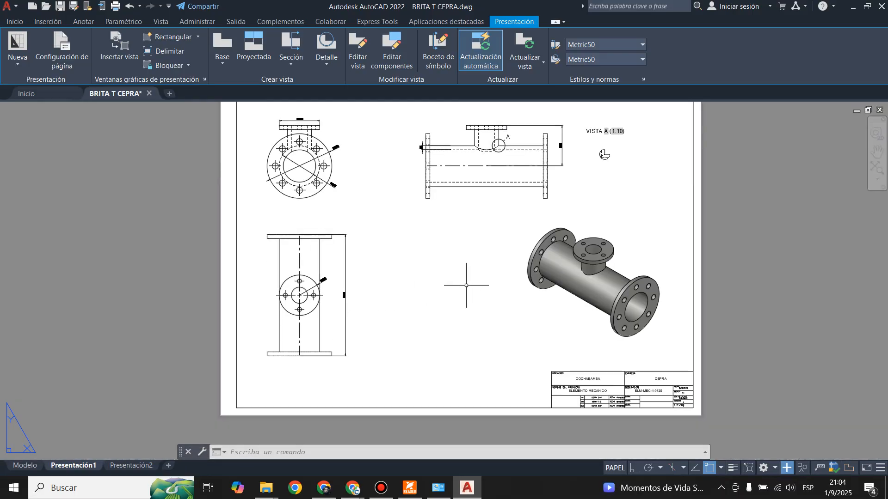
{"action": "scroll", "coordinate": [466, 285], "scroll_direction": "up", "scroll_amount": 4}
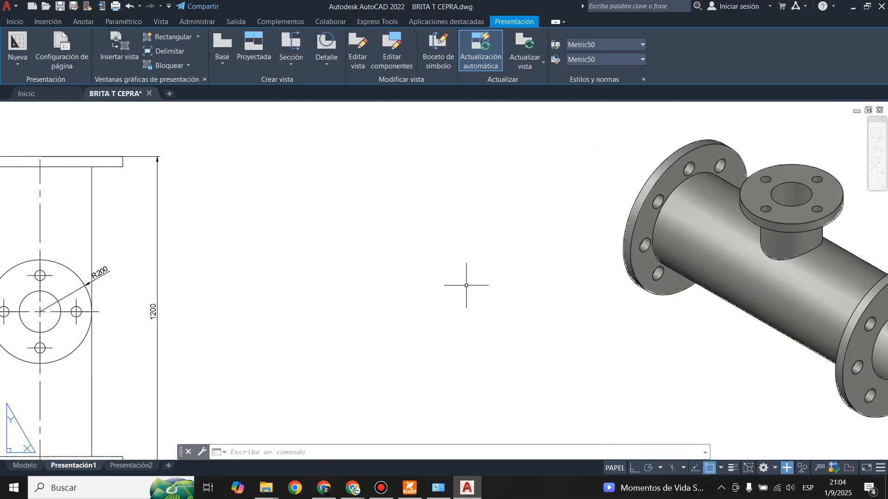
{"action": "scroll", "coordinate": [466, 285], "scroll_direction": "down", "scroll_amount": 2}
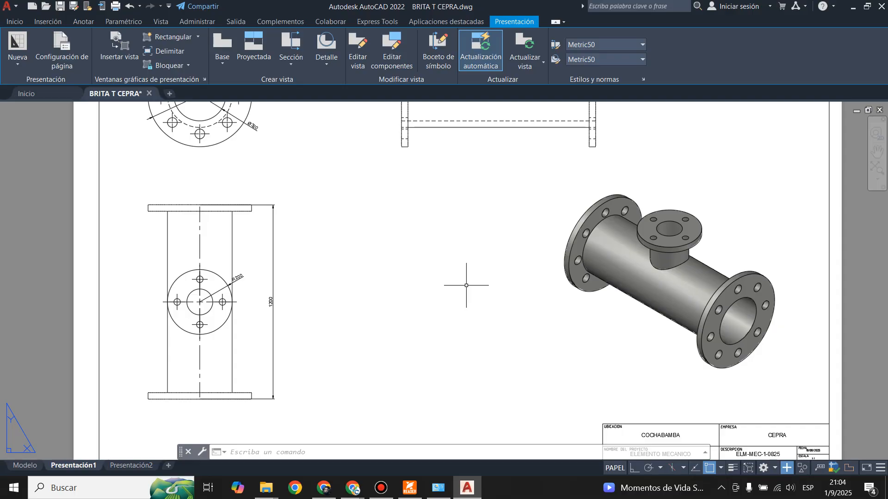
{"action": "scroll", "coordinate": [466, 285], "scroll_direction": "down", "scroll_amount": 5}
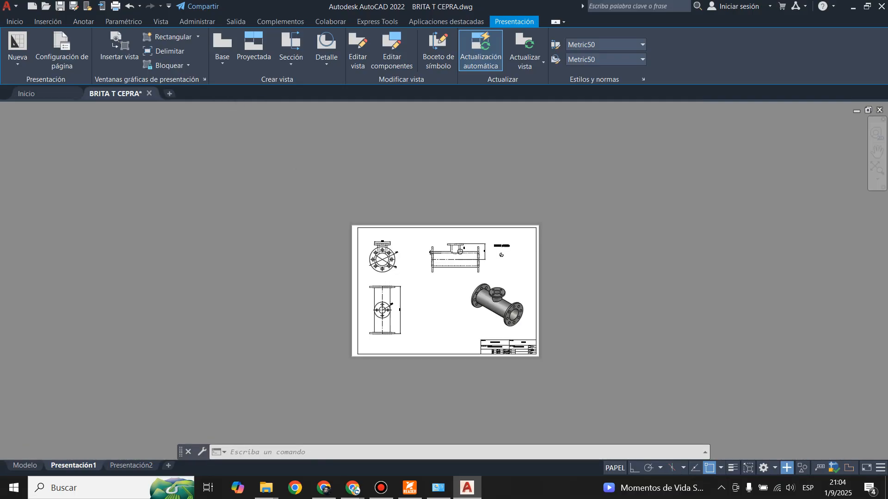
{"action": "scroll", "coordinate": [460, 257], "scroll_direction": "up", "scroll_amount": 8}
{"action": "scroll", "coordinate": [500, 252], "scroll_direction": "down", "scroll_amount": 5}
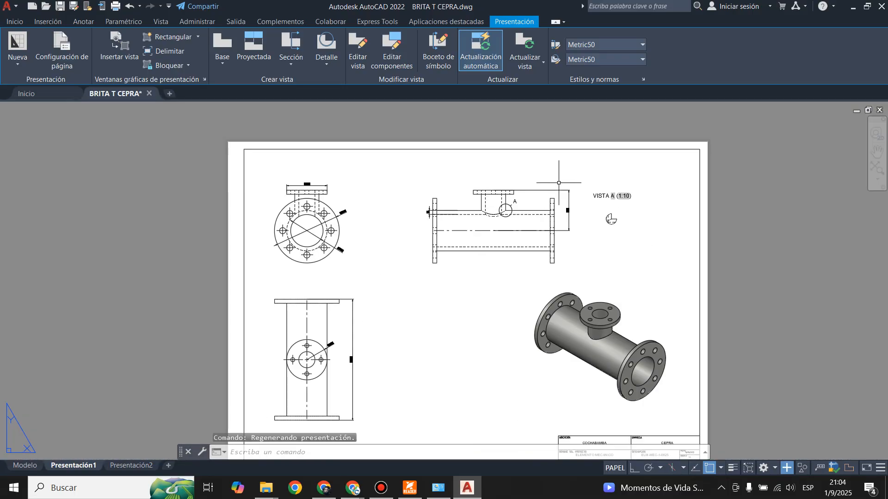
{"action": "scroll", "coordinate": [376, 293], "scroll_direction": "up", "scroll_amount": 3}
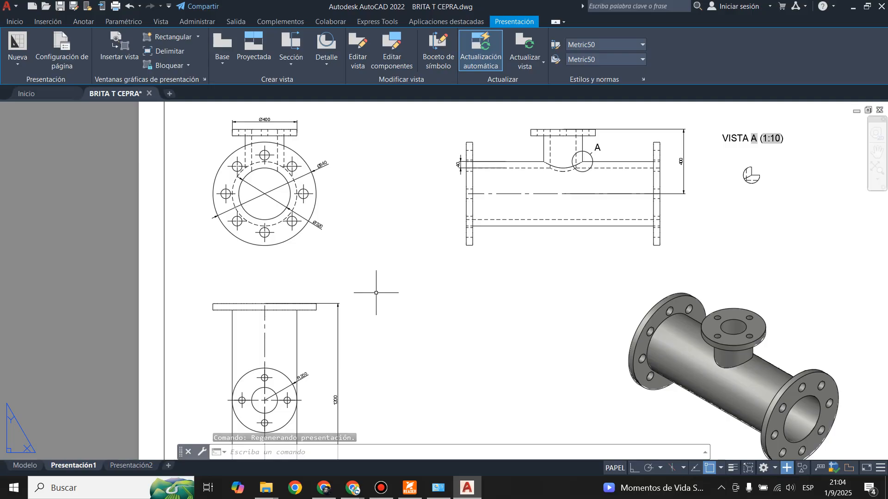
{"action": "scroll", "coordinate": [393, 261], "scroll_direction": "down", "scroll_amount": 3}
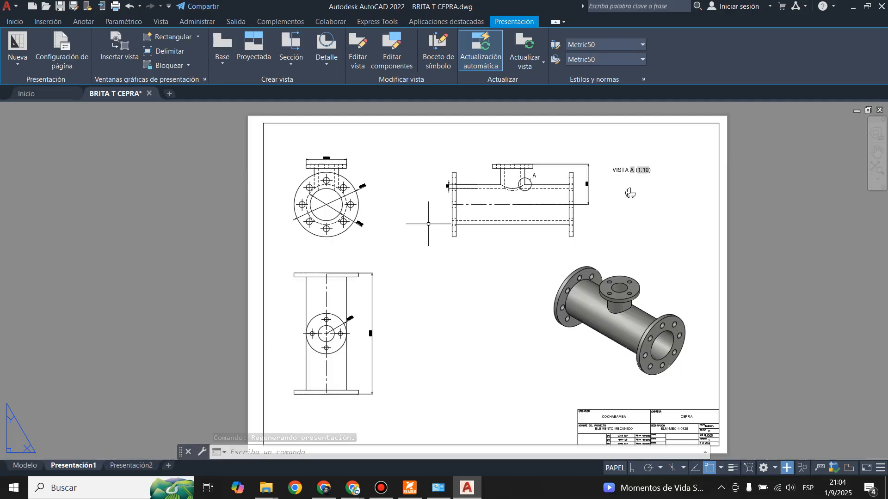
{"action": "left_click", "coordinate": [616, 332]}
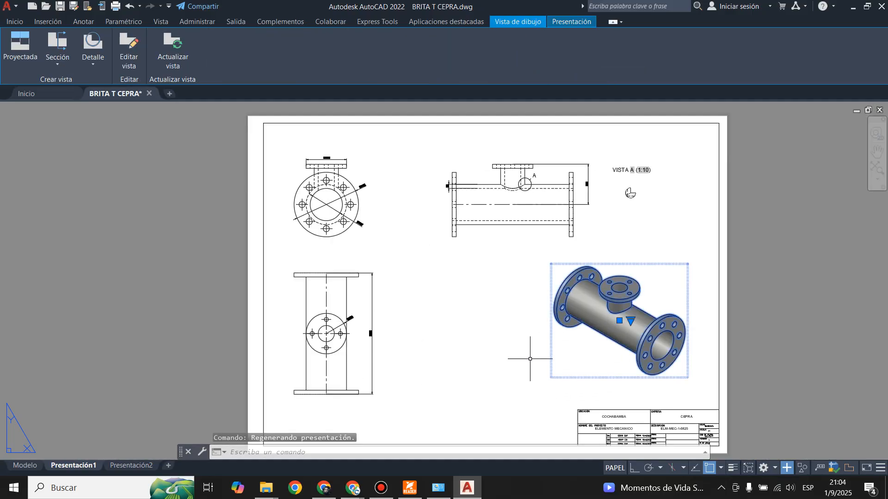
{"action": "key", "text": "Escape"}
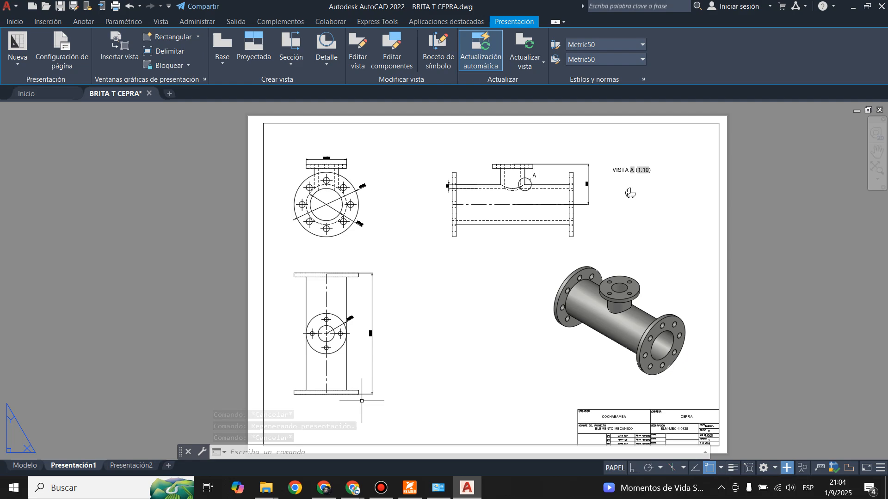
Examine detail view A beside the longitudinal view, and look over the dimensioned views and the isometric view
{"action": "scroll", "coordinate": [569, 181], "scroll_direction": "up", "scroll_amount": 4}
{"action": "scroll", "coordinate": [569, 182], "scroll_direction": "up", "scroll_amount": 2}
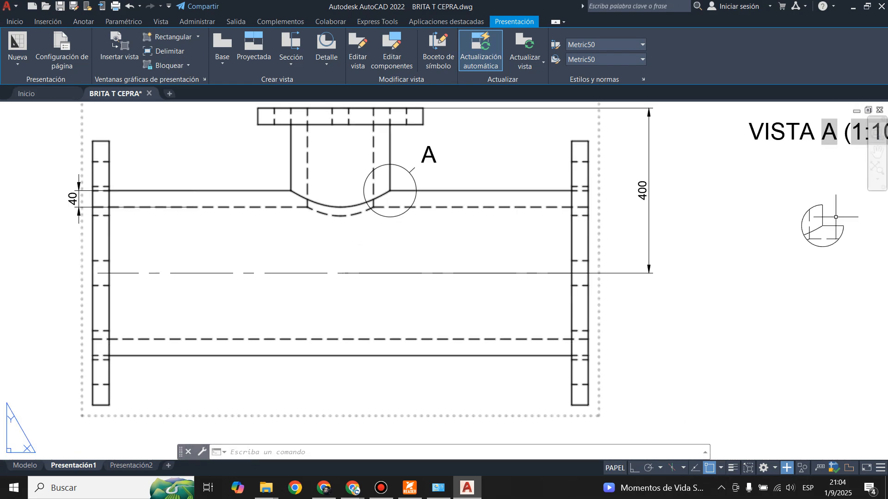
{"action": "scroll", "coordinate": [579, 182], "scroll_direction": "down", "scroll_amount": 4}
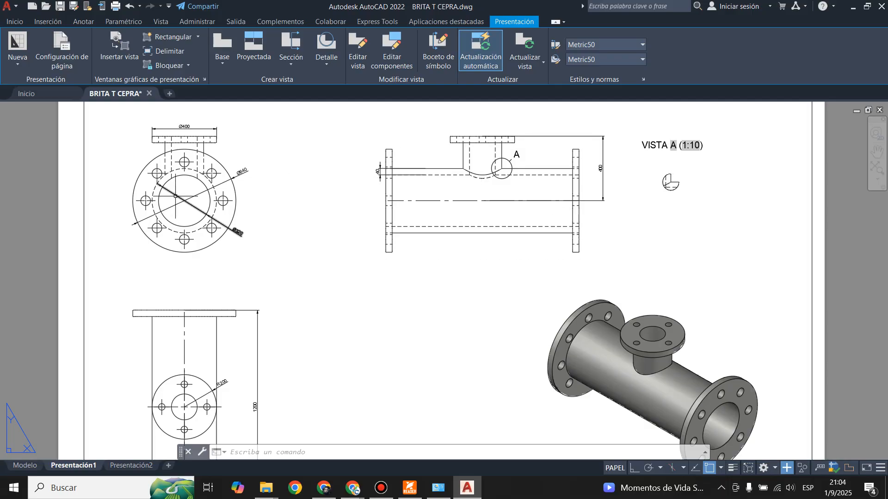
{"action": "scroll", "coordinate": [426, 191], "scroll_direction": "down", "scroll_amount": 4}
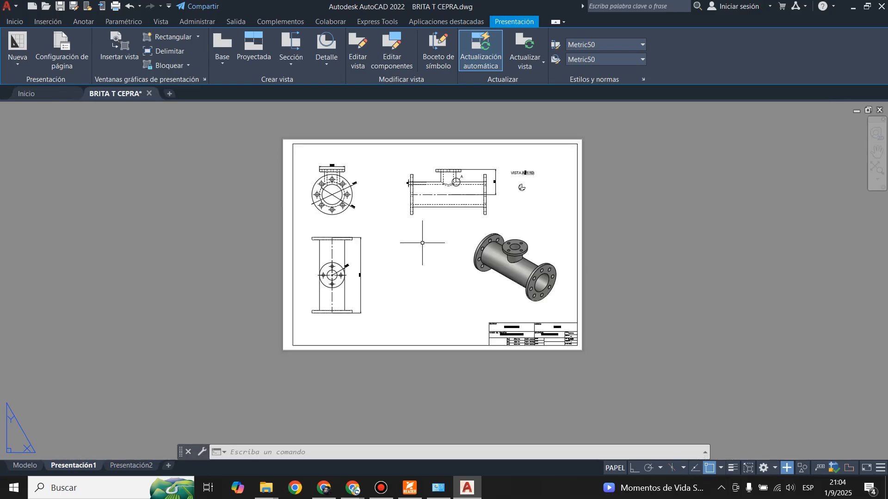
{"action": "scroll", "coordinate": [422, 243], "scroll_direction": "up", "scroll_amount": 4}
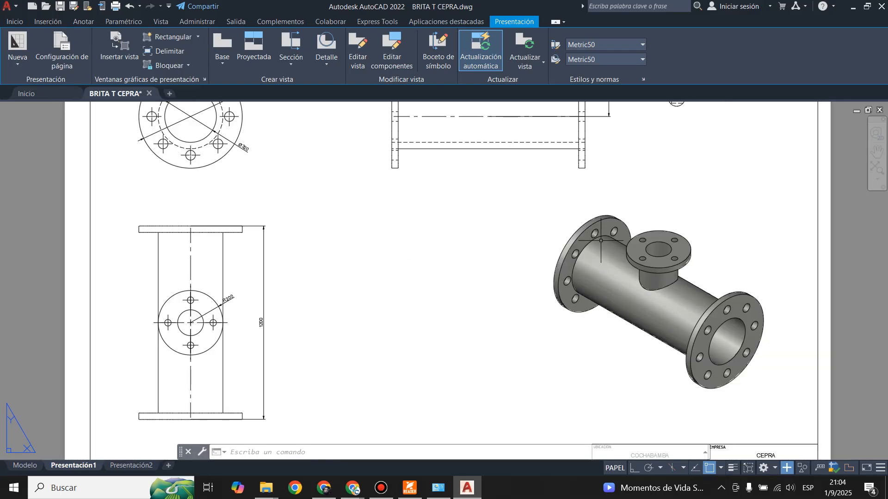
Insert a rectangular viewport in the empty area between the plan view and the shaded isometric view
{"action": "scroll", "coordinate": [462, 277], "scroll_direction": "down", "scroll_amount": 2}
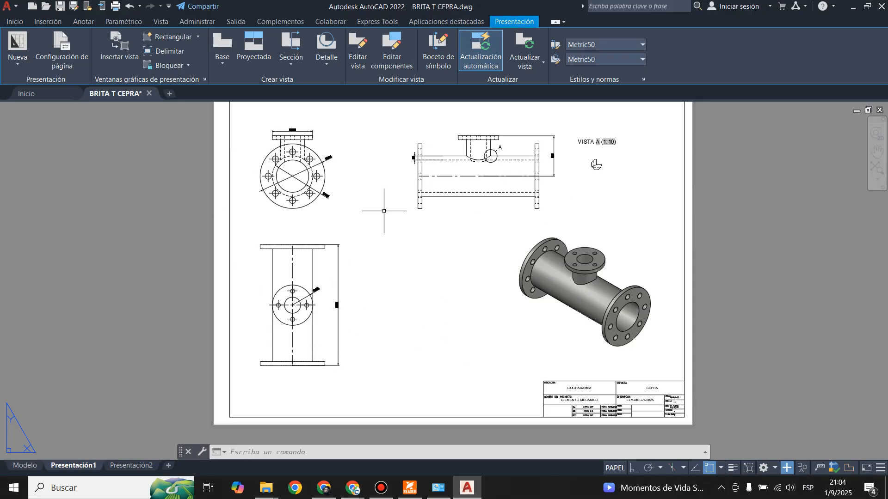
{"action": "left_click", "coordinate": [167, 36]}
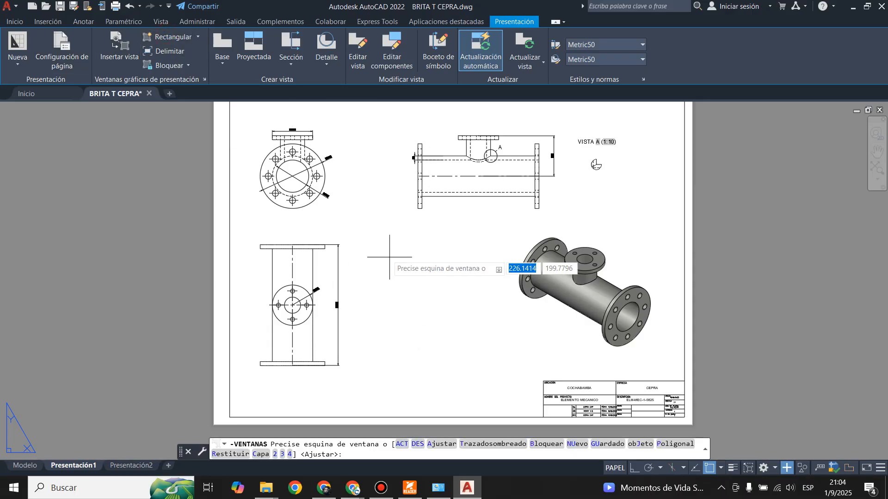
{"action": "left_click", "coordinate": [371, 236]}
{"action": "left_click", "coordinate": [512, 382]}
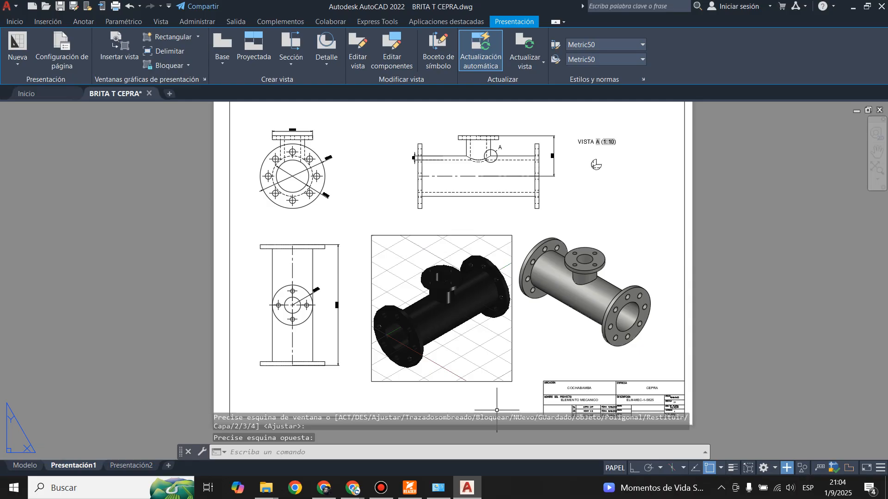
{"action": "key", "text": "Escape"}
Activate the new viewport and set its scale, trying 1:16 and settling on 1:10
{"action": "double_click", "coordinate": [442, 344]}
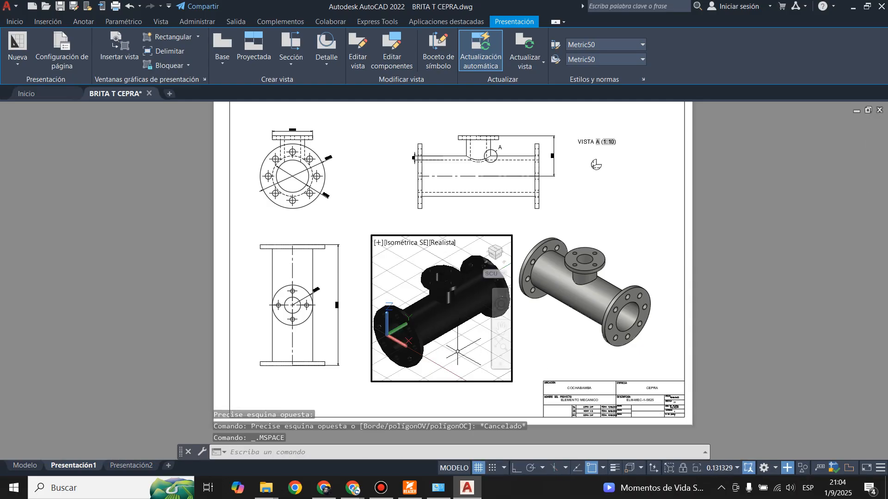
{"action": "left_click", "coordinate": [720, 466]}
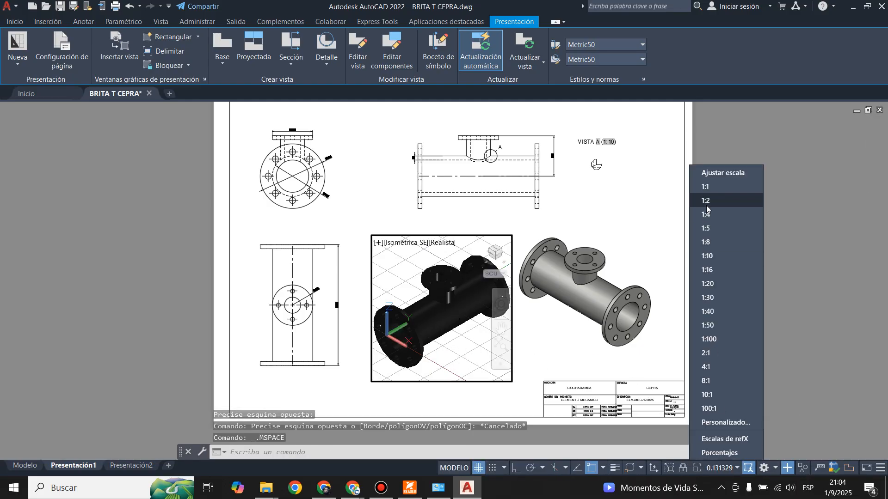
{"action": "left_click", "coordinate": [719, 270]}
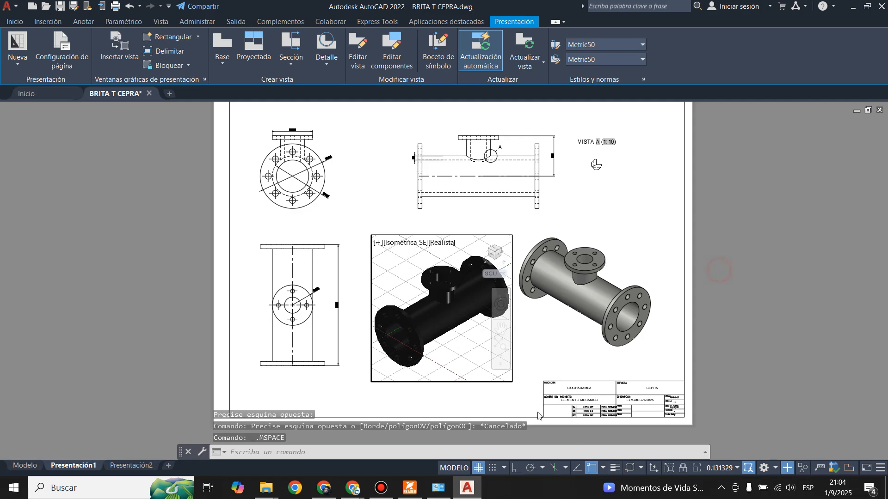
{"action": "left_click", "coordinate": [737, 468]}
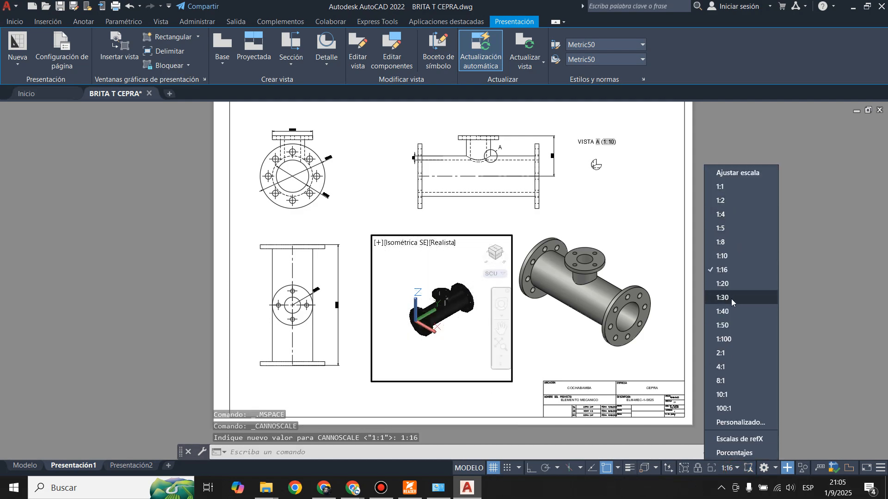
{"action": "left_click", "coordinate": [729, 255]}
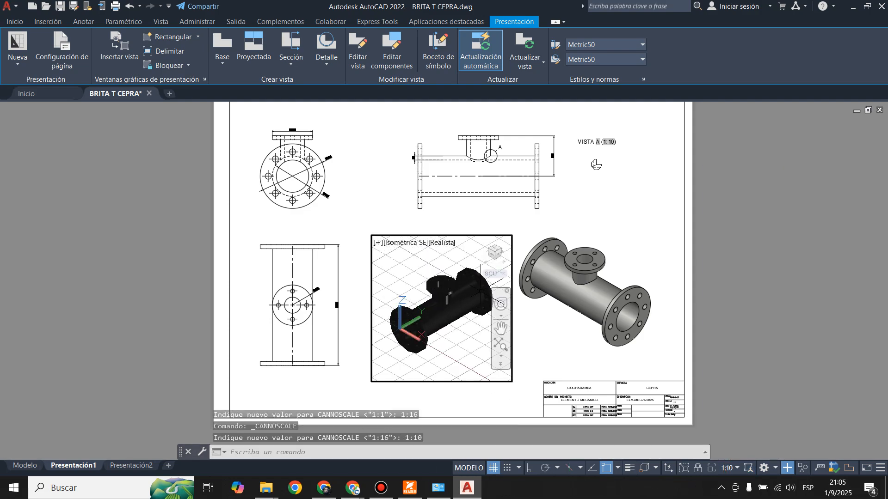
Set the viewport's visual style to 2D wireframe (Estructura alámbrica 2D) and lock the viewport
{"action": "left_click", "coordinate": [441, 243]}
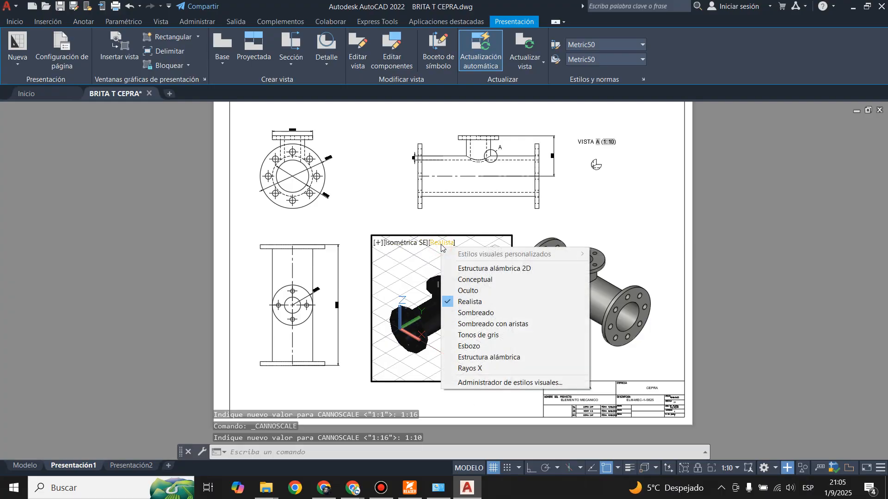
{"action": "left_click", "coordinate": [481, 269]}
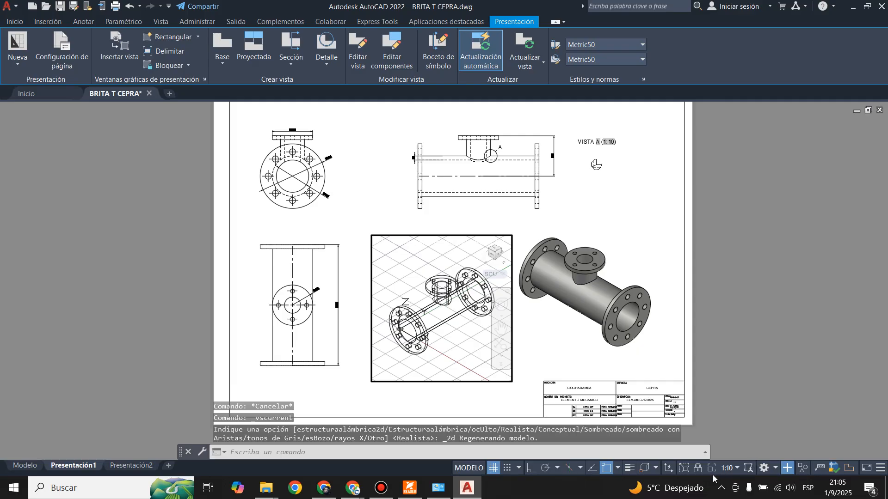
{"action": "left_click", "coordinate": [699, 469]}
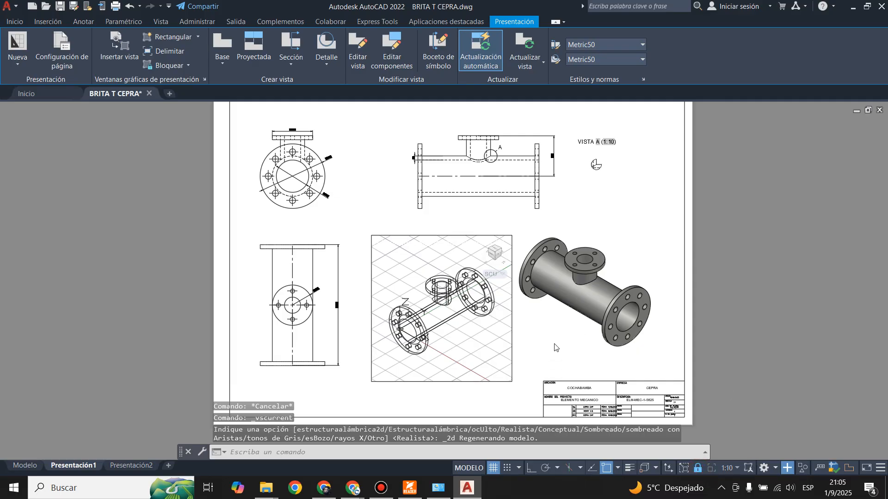
Return to paper space and create a new layer named INV that is frozen in all viewports
{"action": "left_click", "coordinate": [15, 22]}
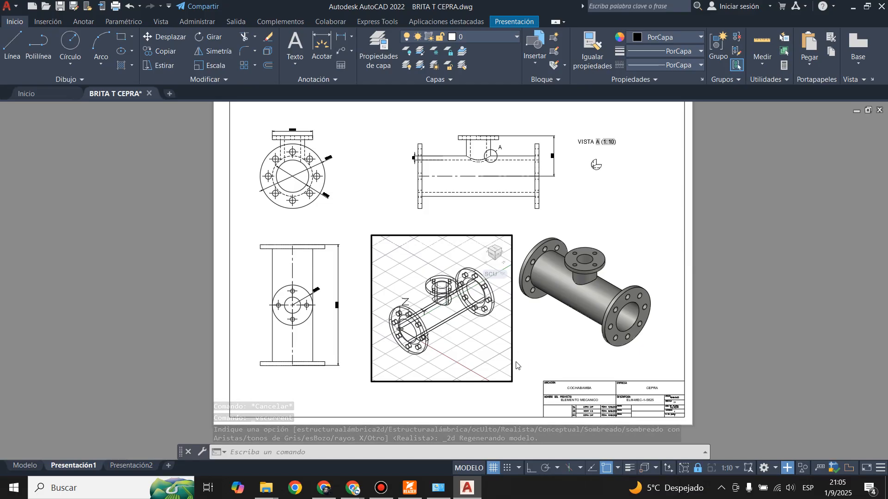
{"action": "double_click", "coordinate": [515, 391]}
{"action": "left_click", "coordinate": [513, 376]}
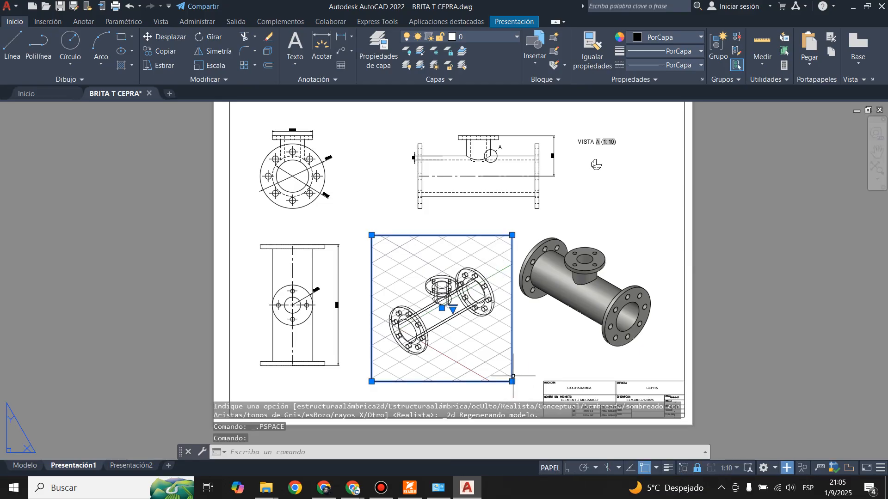
{"action": "left_click", "coordinate": [491, 37]}
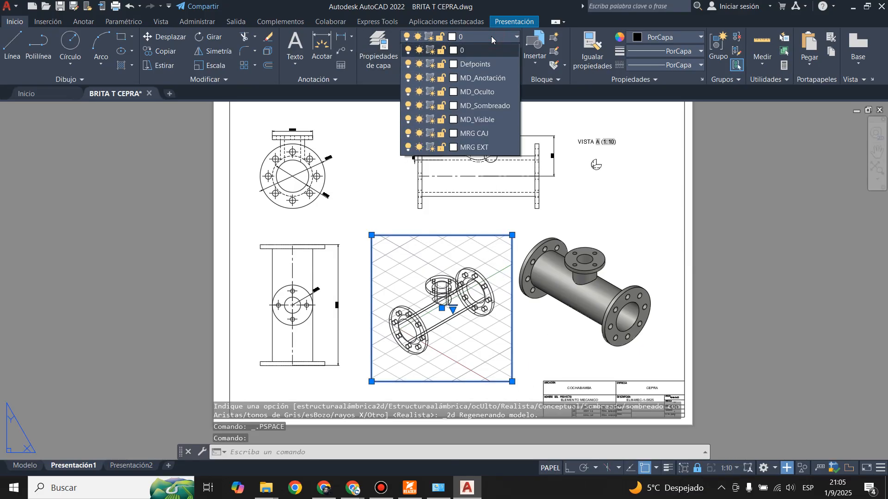
{"action": "left_click", "coordinate": [491, 36]}
{"action": "left_click", "coordinate": [379, 48]}
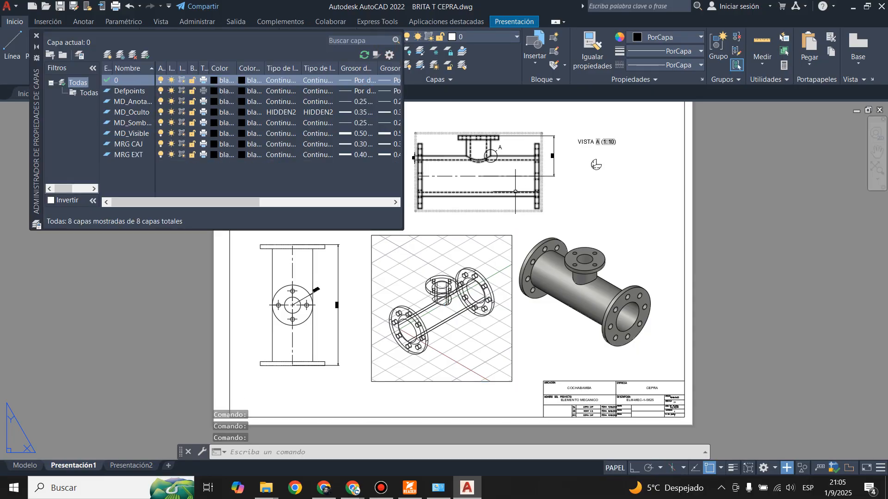
{"action": "key", "text": "Escape"}
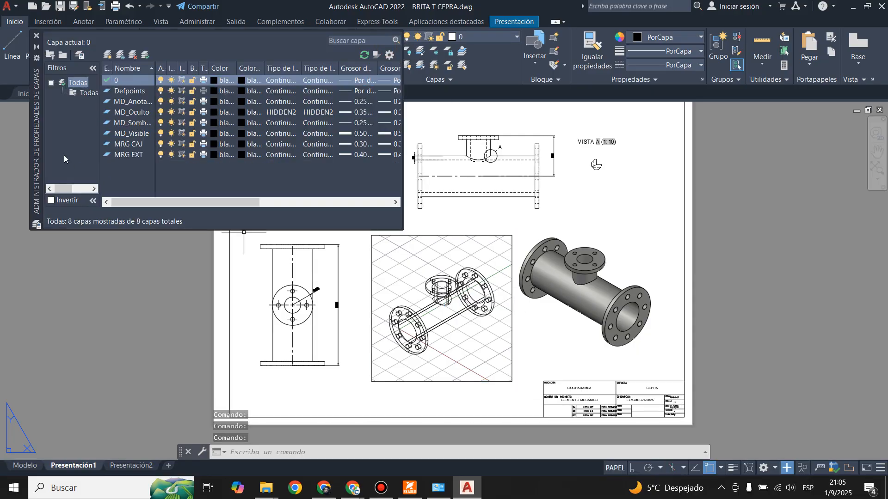
{"action": "left_click", "coordinate": [121, 56]}
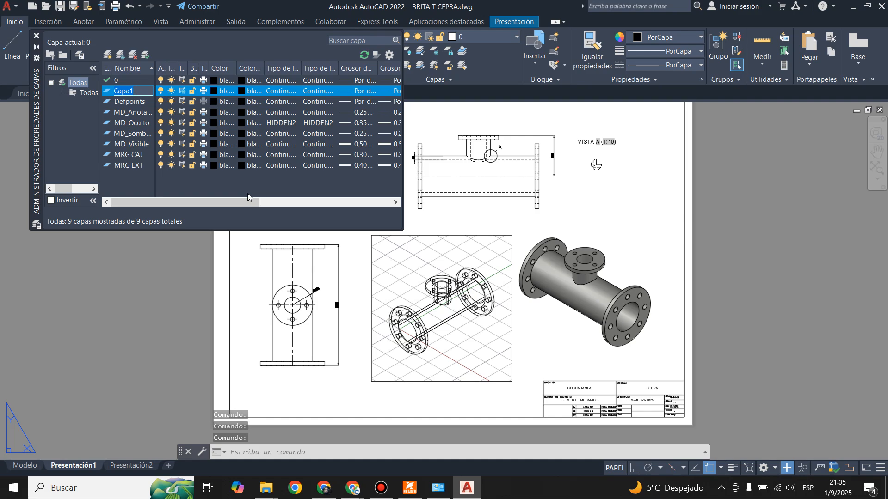
{"action": "type", "text": "INV"}
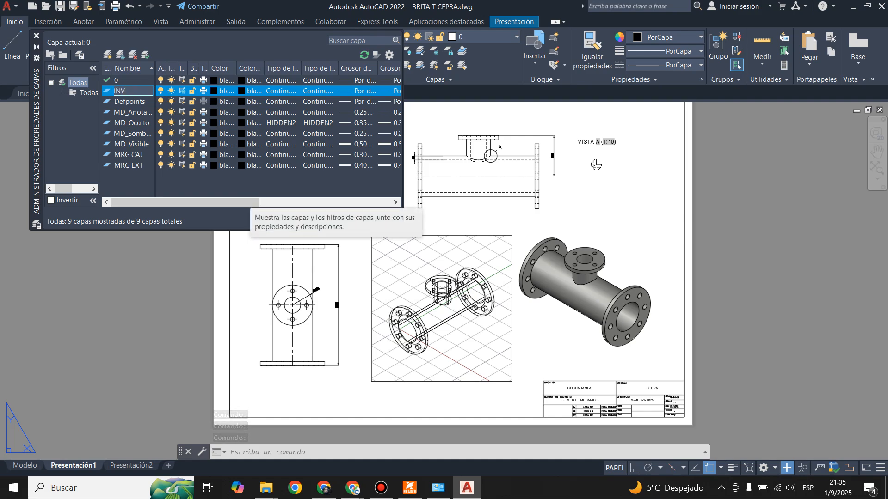
{"action": "key", "text": "Return"}
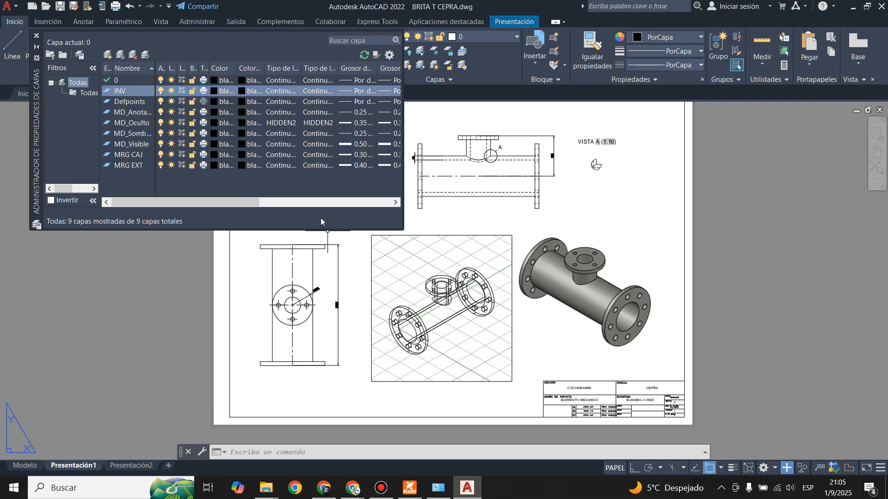
{"action": "left_click", "coordinate": [36, 35]}
Assign the new viewport's frame to layer INV to hide its border
{"action": "left_click", "coordinate": [393, 237]}
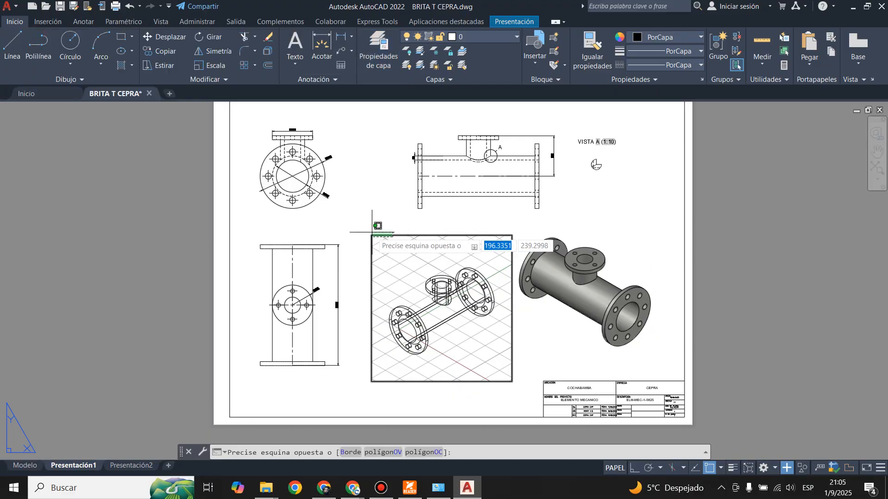
{"action": "left_click", "coordinate": [371, 235]}
{"action": "left_click", "coordinate": [492, 35]}
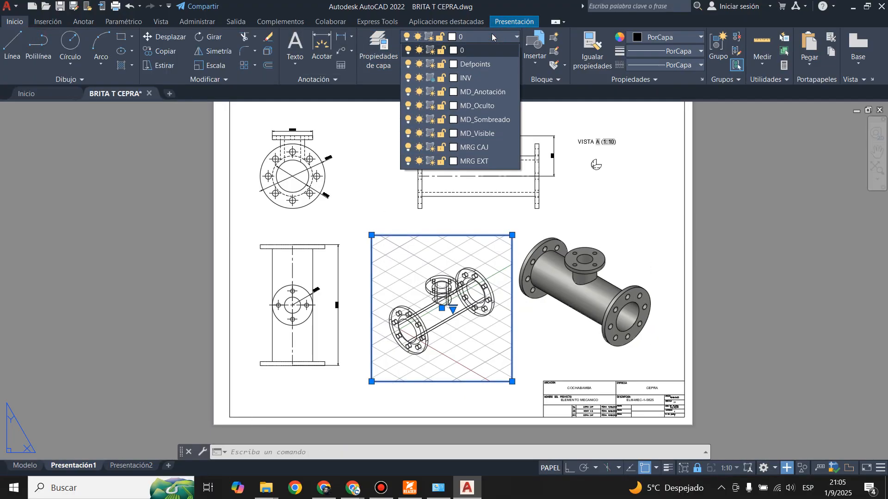
{"action": "left_click", "coordinate": [468, 79]}
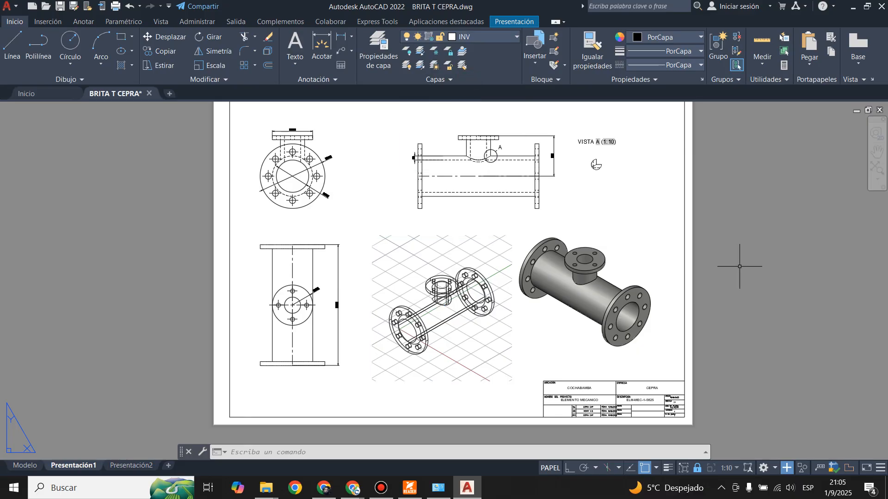
Preview the plot of Presentación1, inspect the wireframe view and the whole sheet, and close without plotting
{"action": "key", "text": "ctrl+p"}
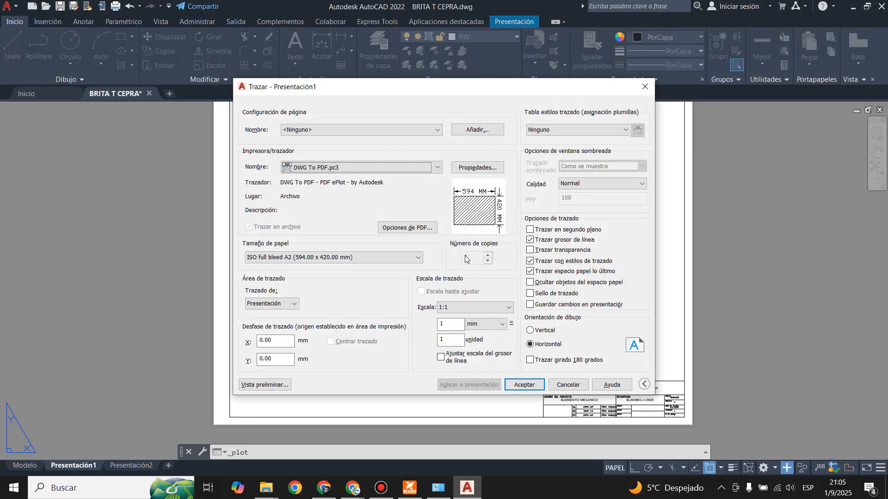
{"action": "left_click", "coordinate": [263, 385]}
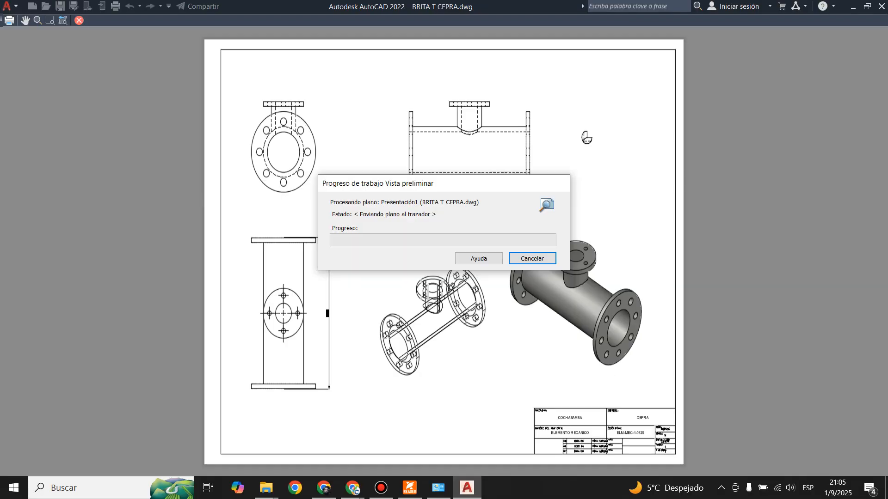
{"action": "scroll", "coordinate": [476, 361], "scroll_direction": "up", "scroll_amount": 2}
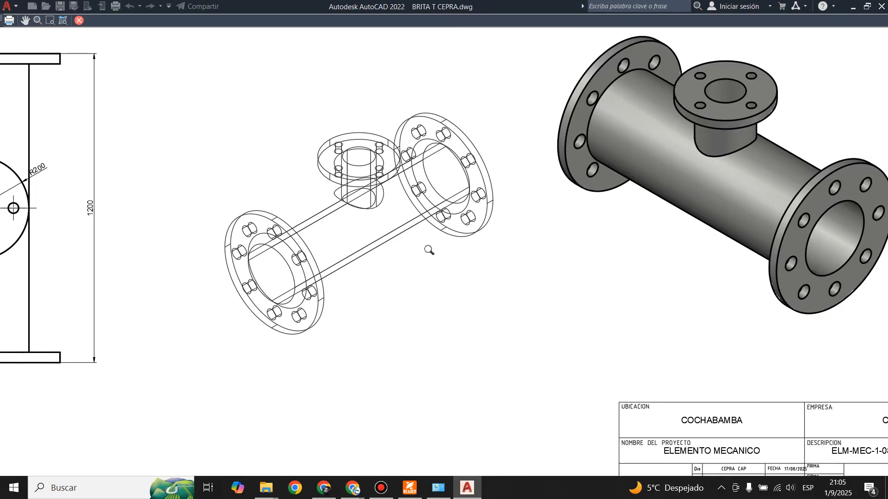
{"action": "scroll", "coordinate": [428, 381], "scroll_direction": "down", "scroll_amount": 2}
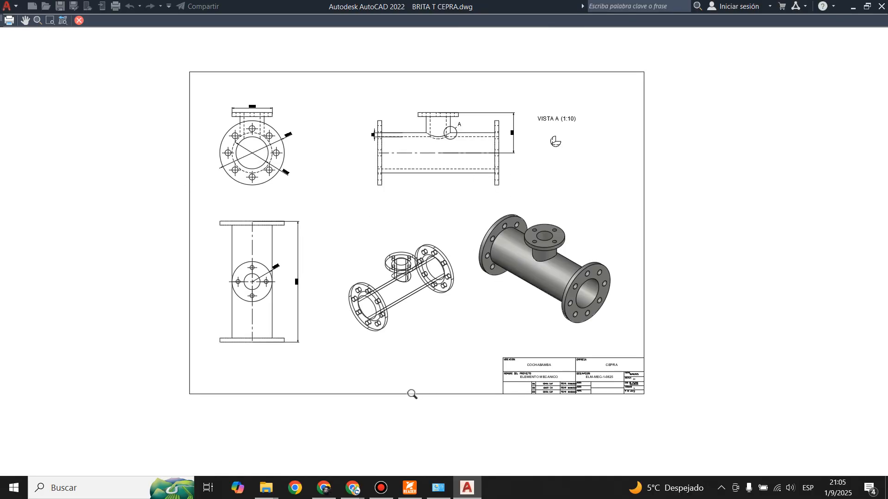
{"action": "key", "text": "Escape"}
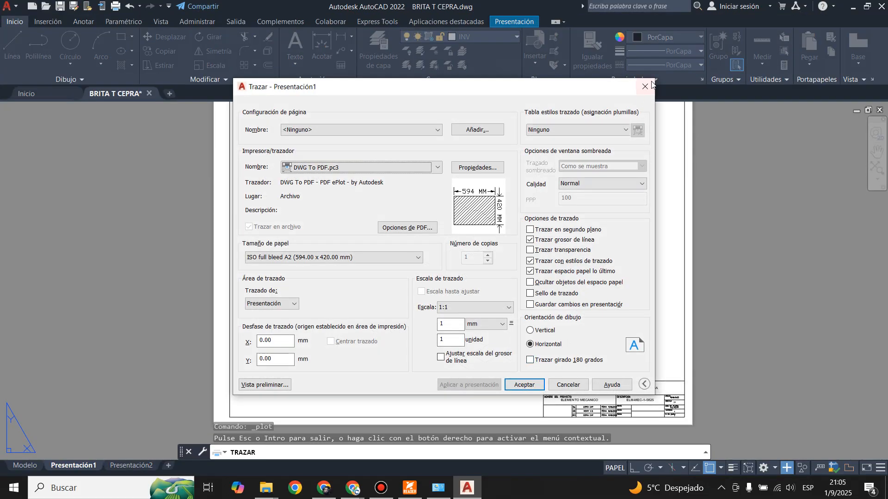
{"action": "left_click", "coordinate": [645, 86]}
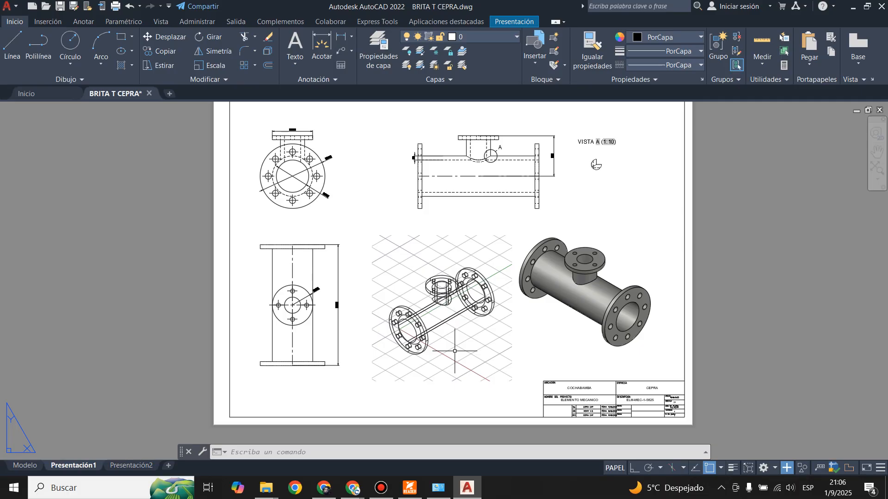
Take a closer look at the wireframe viewport and switch to the start page, leaving the drawing open
{"action": "scroll", "coordinate": [454, 352], "scroll_direction": "up", "scroll_amount": 2}
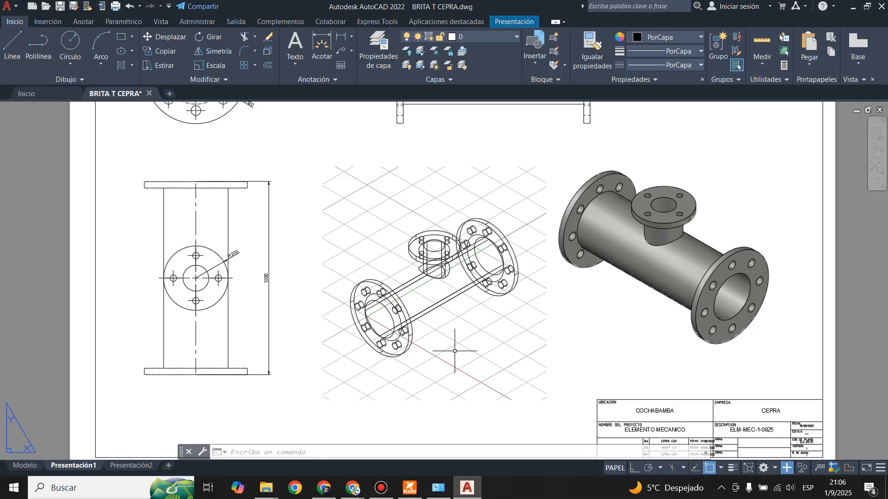
{"action": "key", "text": "Escape"}
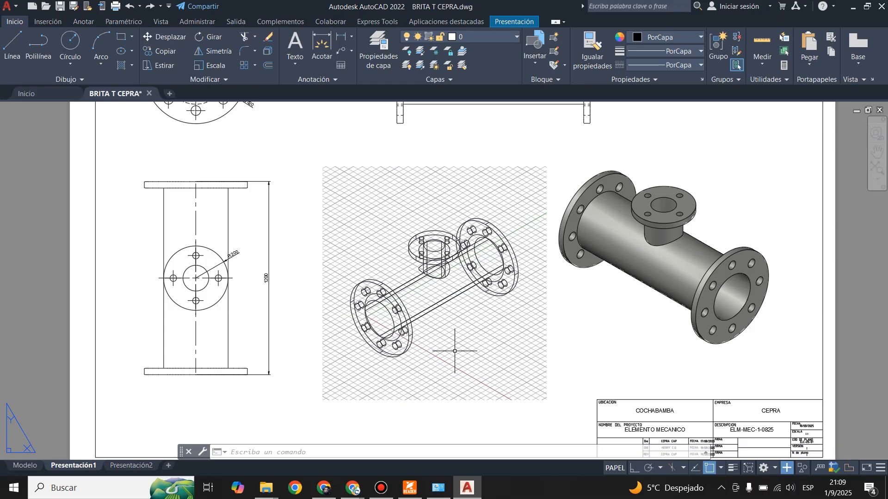
{"action": "left_click", "coordinate": [26, 94]}
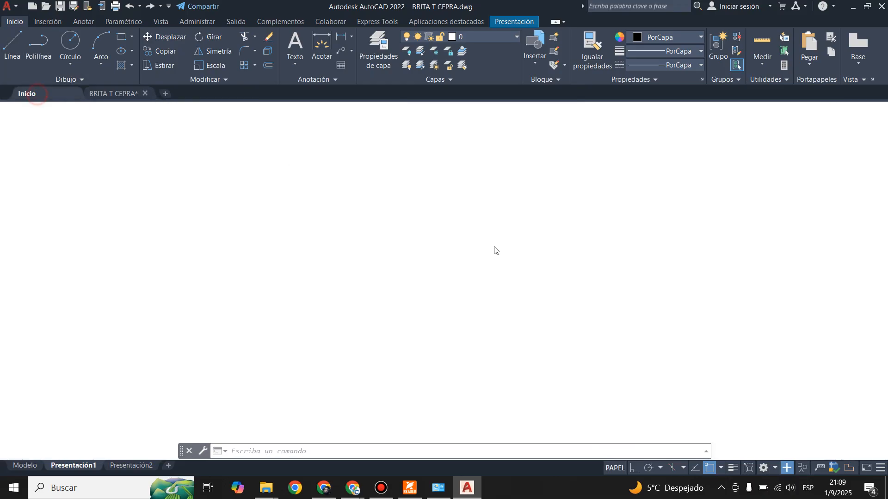
Open the SAMIRI FOODS AV.CHAPARE Y PALAU Layout Nuevo drawing and examine how its floor plans are arranged in model space
{"action": "left_click", "coordinate": [278, 322]}
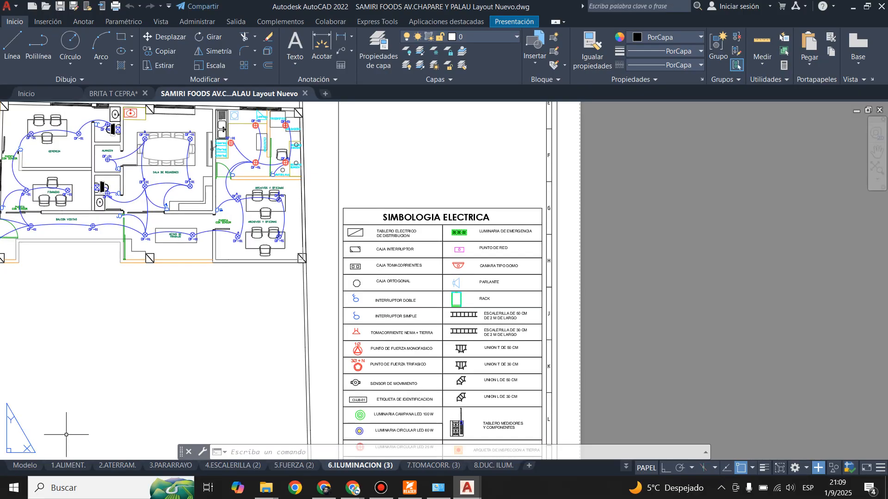
{"action": "left_click", "coordinate": [24, 466]}
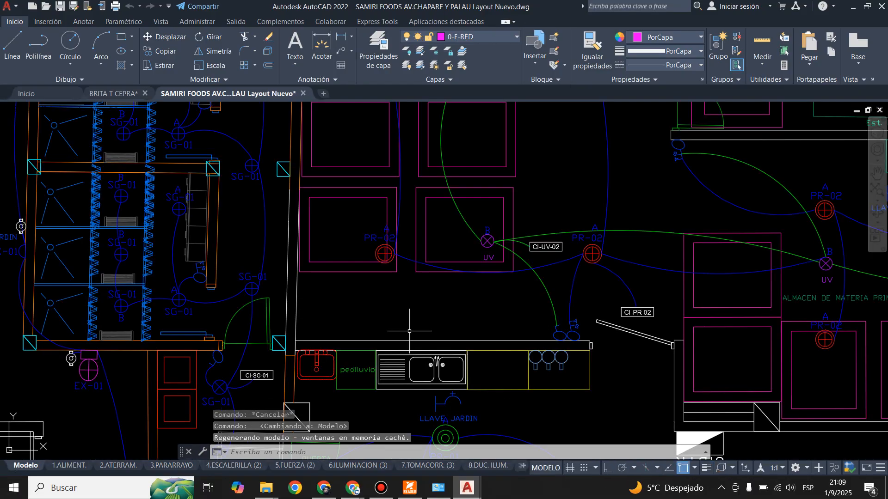
{"action": "scroll", "coordinate": [409, 331], "scroll_direction": "down", "scroll_amount": 6}
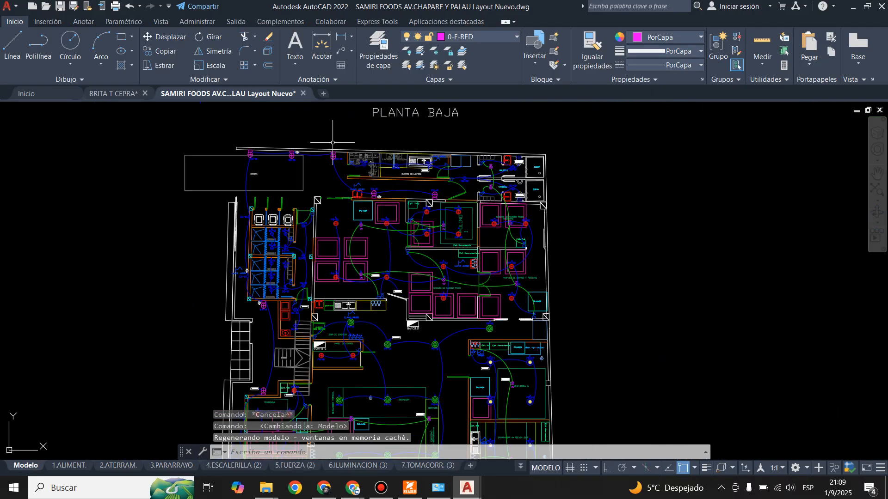
{"action": "scroll", "coordinate": [332, 143], "scroll_direction": "down", "scroll_amount": 5}
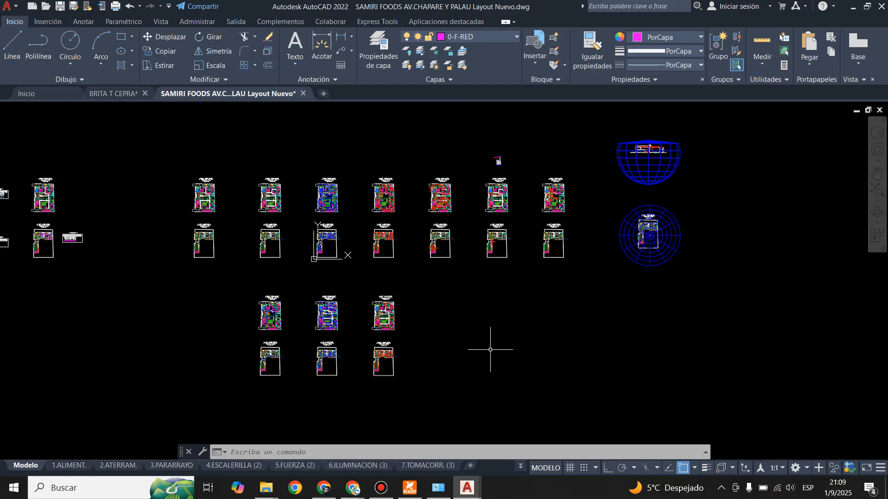
{"action": "scroll", "coordinate": [535, 198], "scroll_direction": "up", "scroll_amount": 3}
{"action": "scroll", "coordinate": [482, 267], "scroll_direction": "down", "scroll_amount": 3}
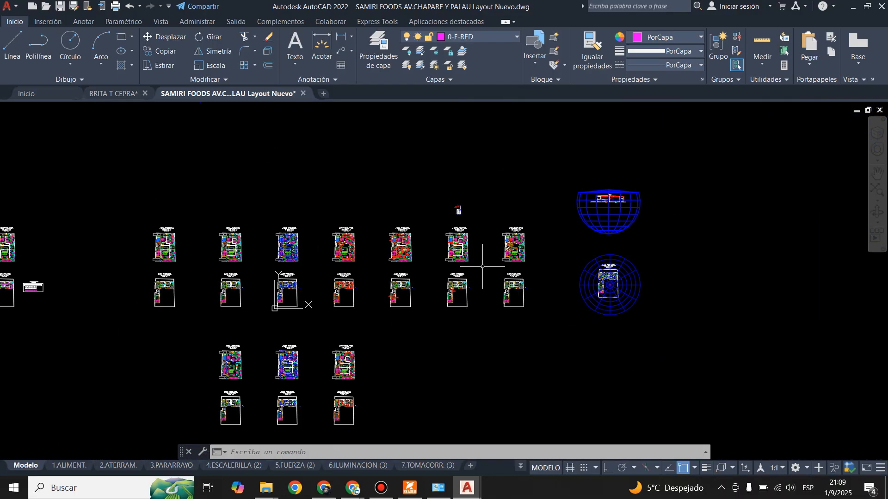
{"action": "scroll", "coordinate": [253, 347], "scroll_direction": "up", "scroll_amount": 4}
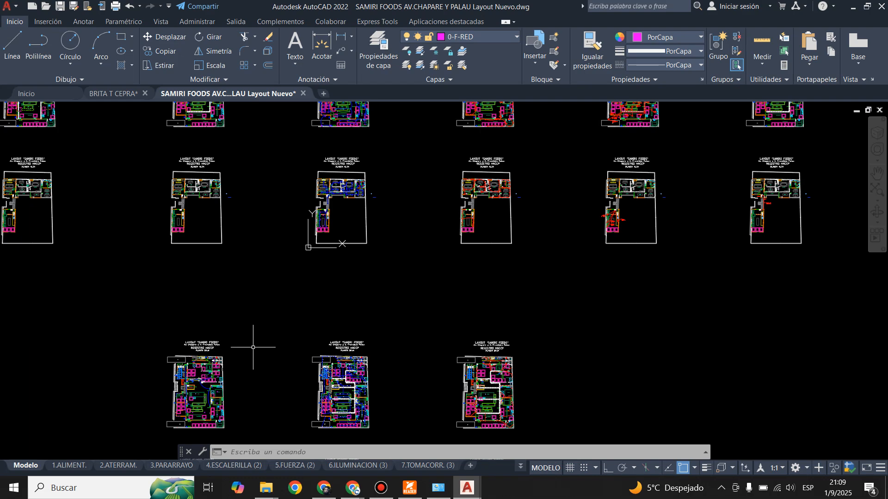
{"action": "scroll", "coordinate": [253, 347], "scroll_direction": "down", "scroll_amount": 4}
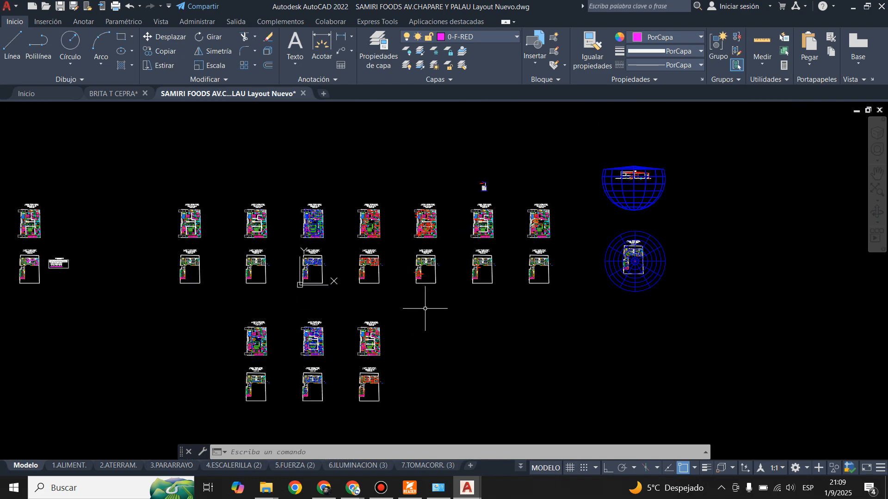
Show layout 1.ALIMENT. and activate its upper-floor, ground-floor and metering-board viewports in turn to compare their scales
{"action": "left_click", "coordinate": [69, 465]}
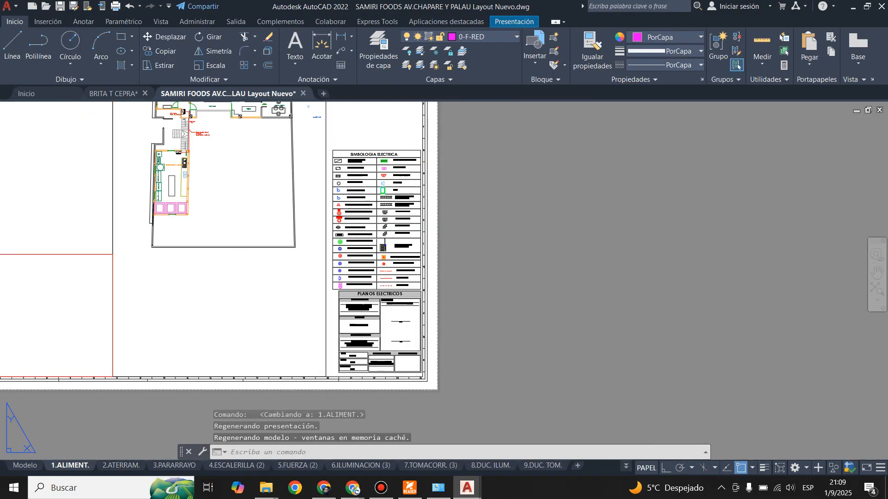
{"action": "scroll", "coordinate": [304, 353], "scroll_direction": "down", "scroll_amount": 4}
{"action": "scroll", "coordinate": [194, 319], "scroll_direction": "up", "scroll_amount": 4}
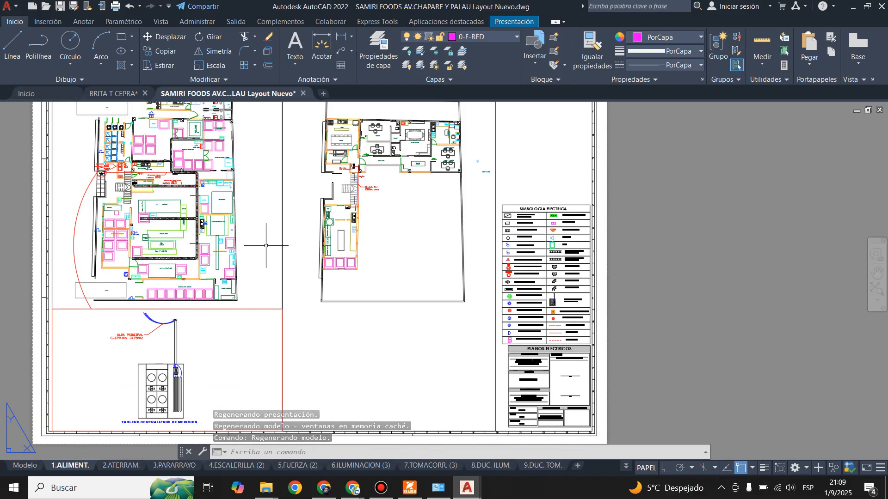
{"action": "double_click", "coordinate": [322, 328]}
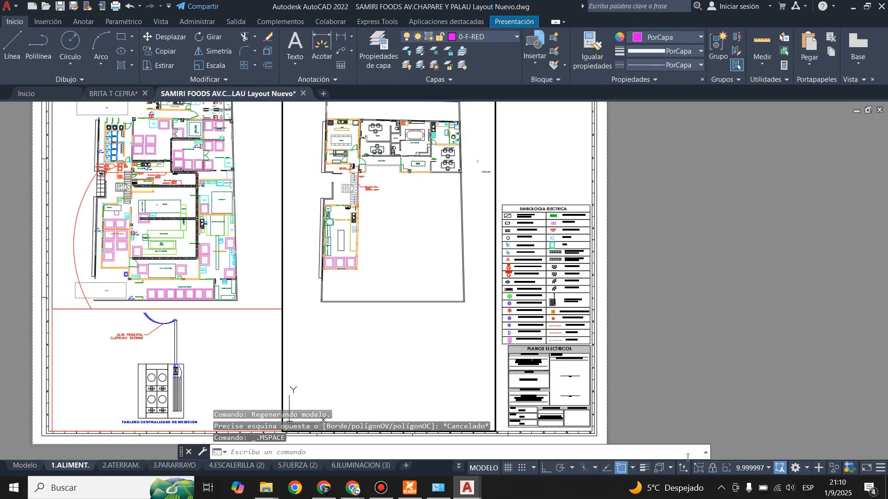
{"action": "left_click", "coordinate": [255, 194]}
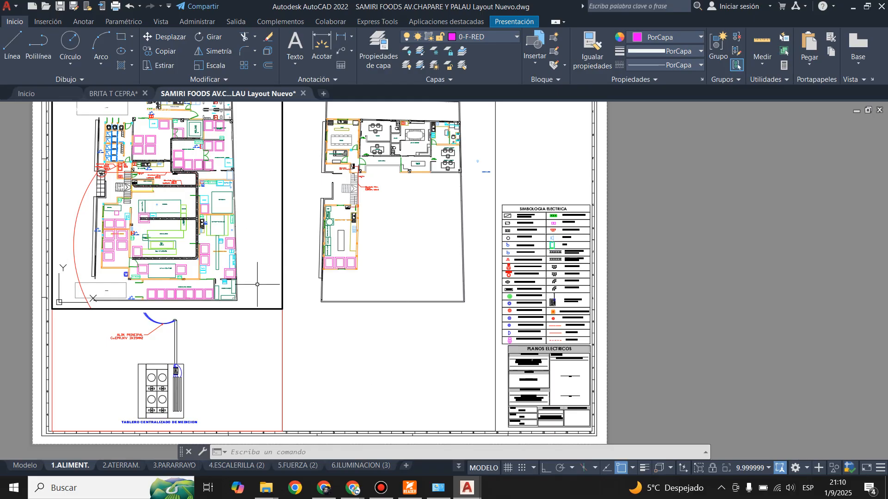
{"action": "left_click", "coordinate": [244, 363]}
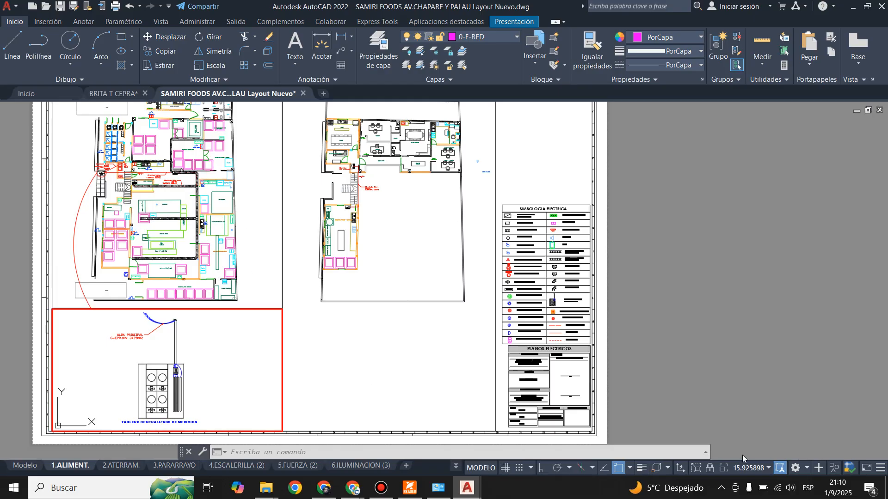
Check the available scales for the TABLERO CENTRALIZADO DE MEDICION viewport and lock it without changing its scale
{"action": "left_click", "coordinate": [761, 468]}
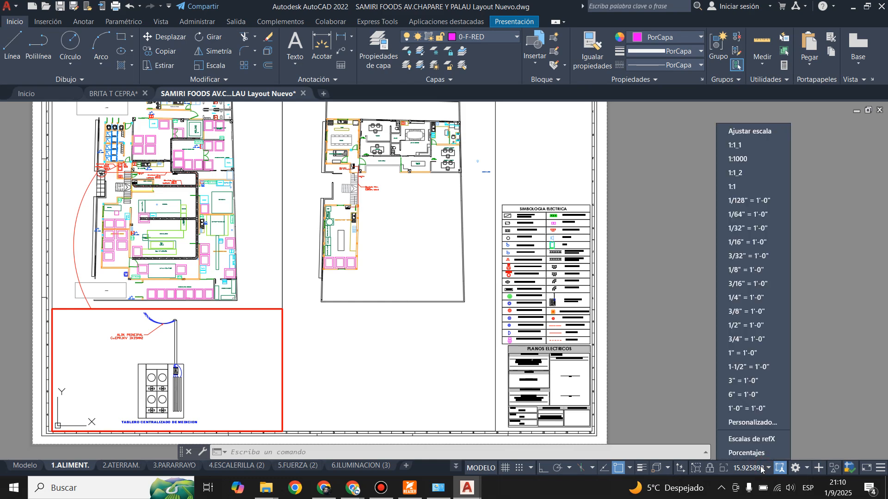
{"action": "left_click", "coordinate": [762, 469]}
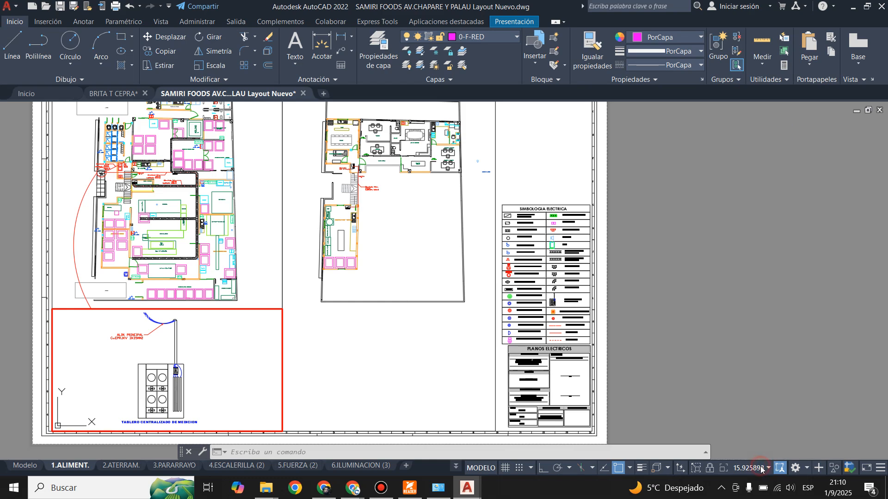
{"action": "left_click", "coordinate": [709, 468]}
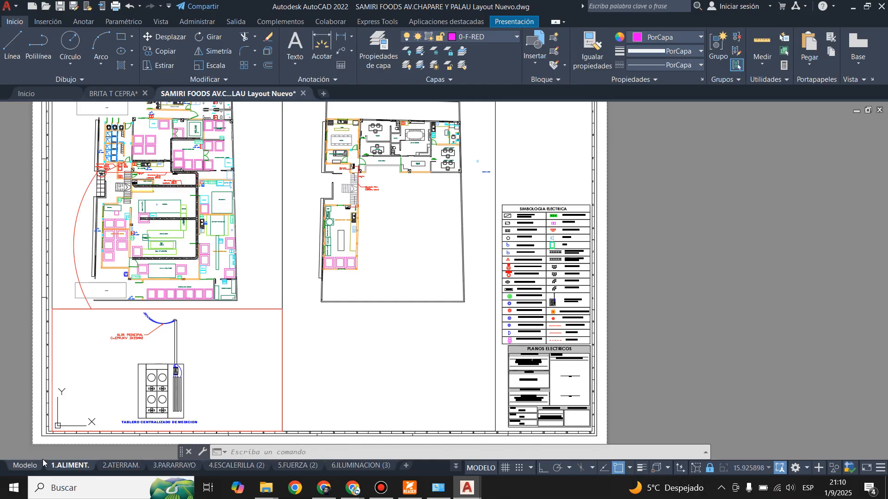
Switch through layout 2.ATERRAM. to 4.ESCALERILLA (2) and examine its ground-floor cable tray plan and title block
{"action": "left_click", "coordinate": [120, 466]}
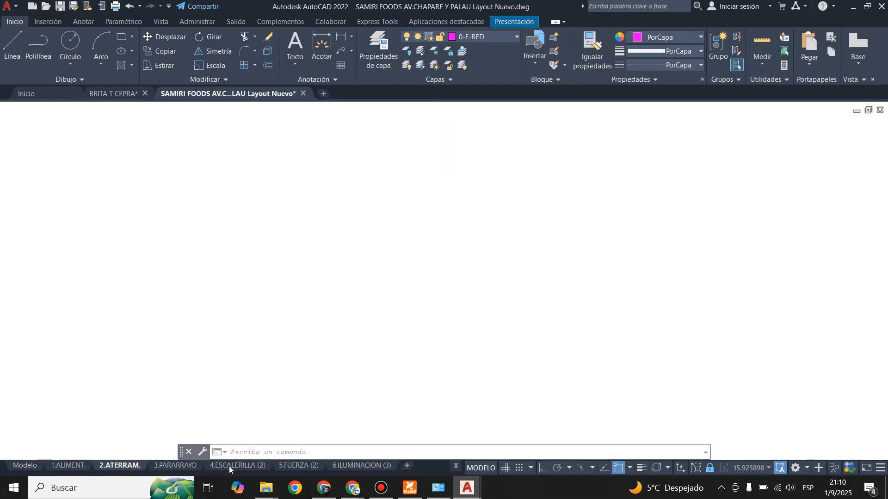
{"action": "left_click", "coordinate": [228, 466]}
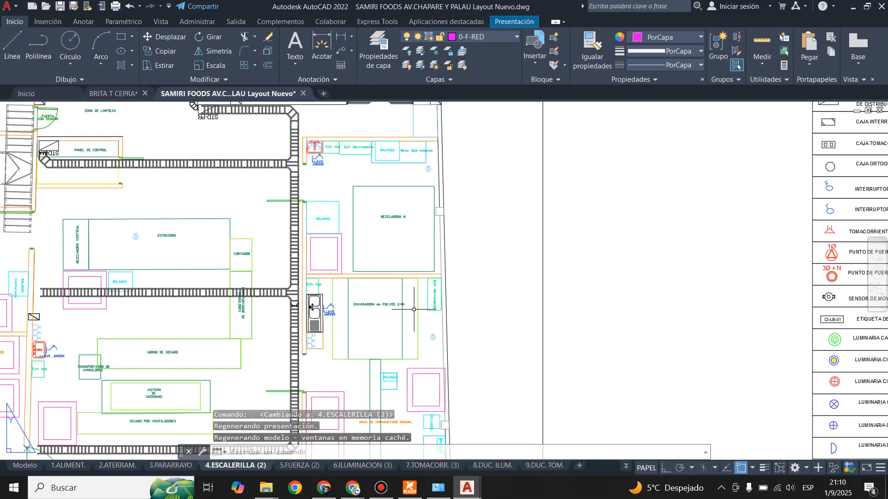
{"action": "scroll", "coordinate": [281, 337], "scroll_direction": "down", "scroll_amount": 1}
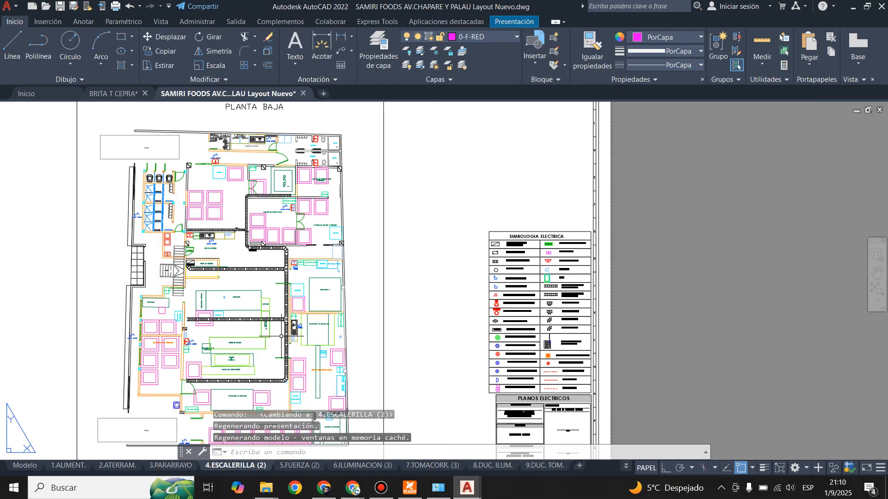
{"action": "scroll", "coordinate": [269, 333], "scroll_direction": "down", "scroll_amount": 3}
{"action": "scroll", "coordinate": [252, 330], "scroll_direction": "up", "scroll_amount": 3}
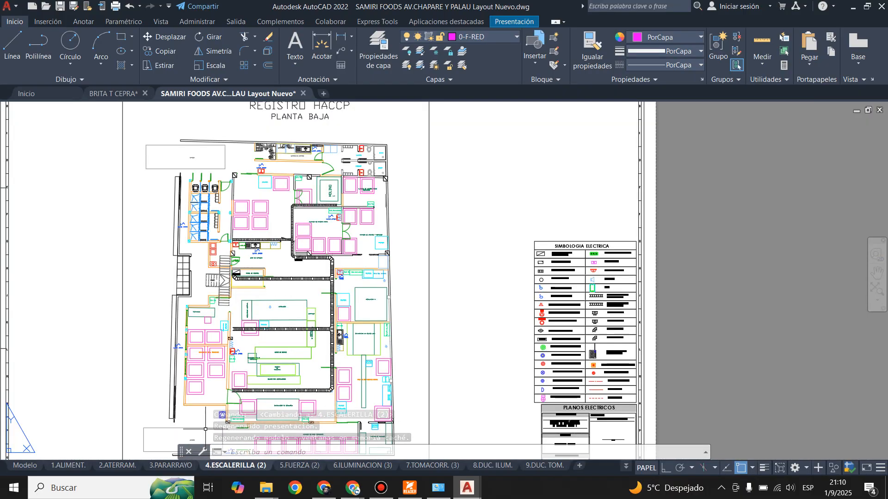
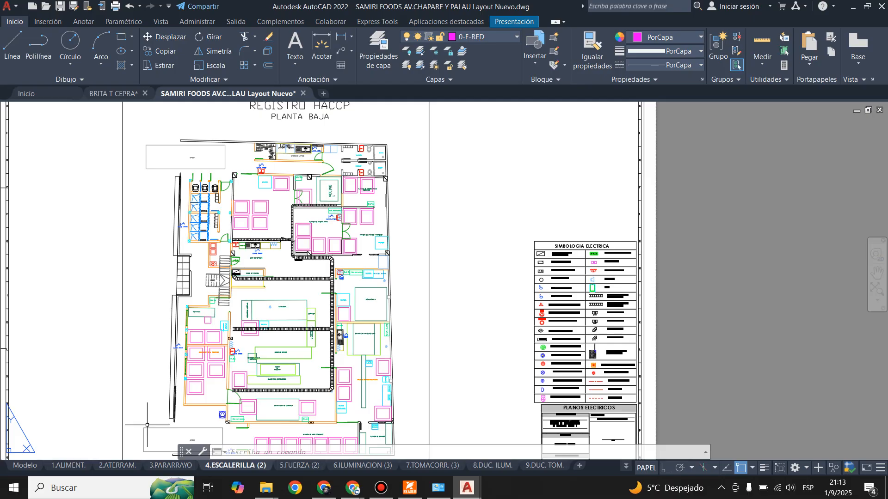
Switch to Google Chrome with the CEPRA Cochabamba profile and maximize its window
{"action": "left_click", "coordinate": [295, 488]}
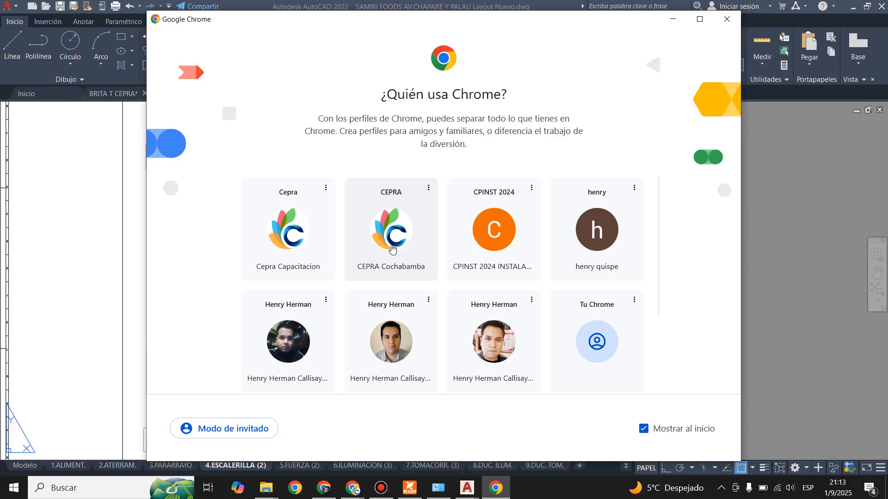
{"action": "left_click", "coordinate": [392, 249]}
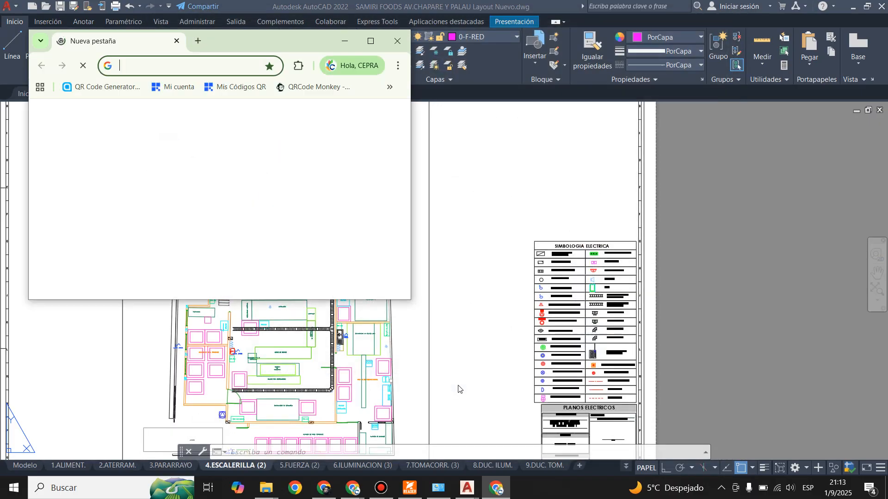
{"action": "left_click", "coordinate": [366, 40]}
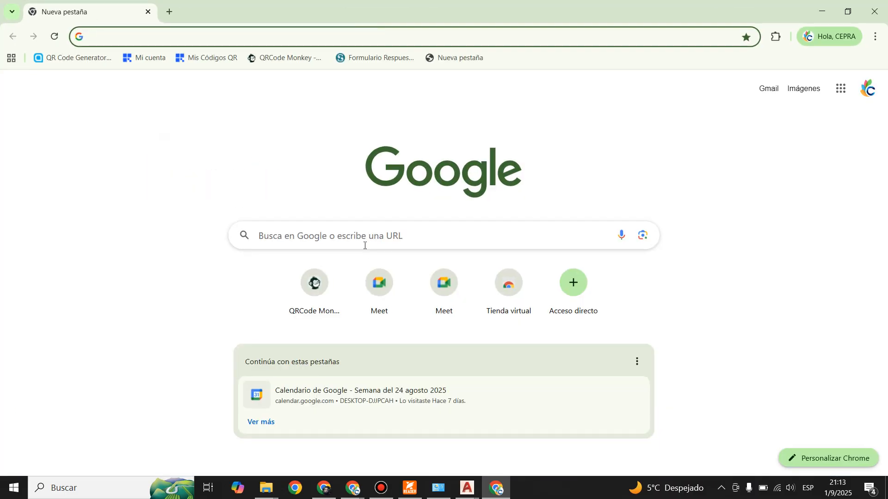
Search Google for dwg free, open the dwgfree.com AutoCAD blocks site, and dismiss the desktop notification
{"action": "left_click", "coordinate": [362, 239]}
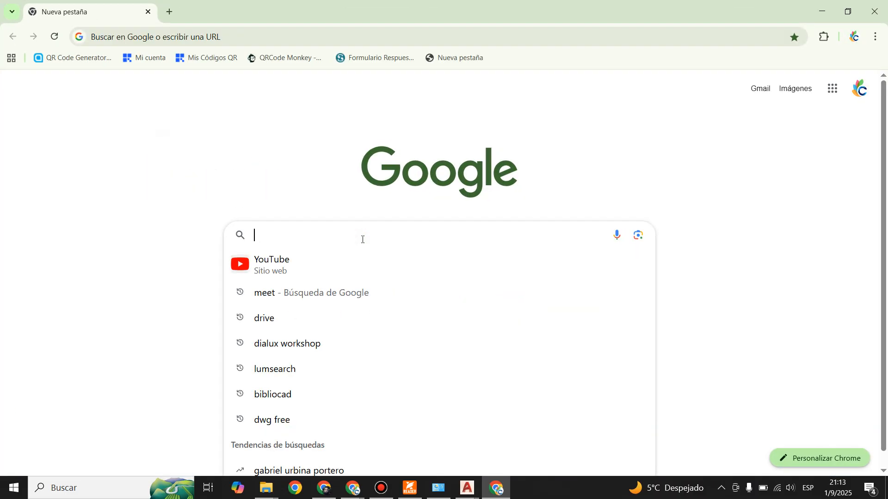
{"action": "left_click", "coordinate": [273, 422]}
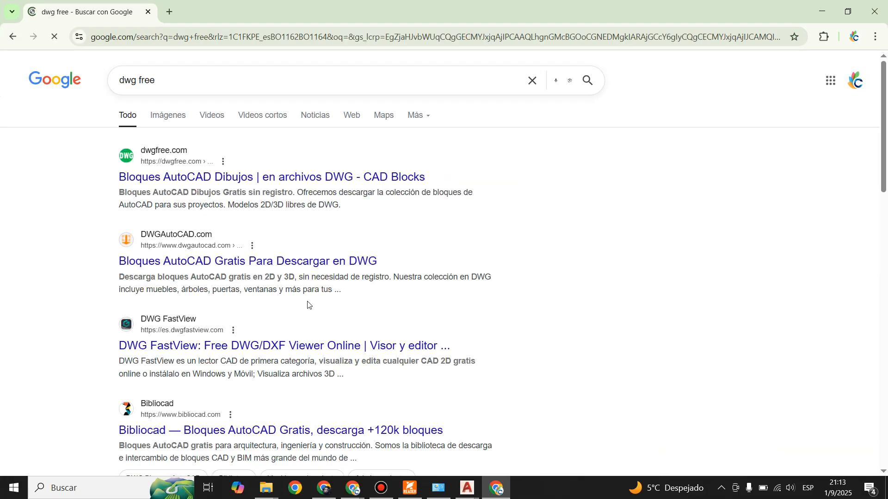
{"action": "left_click", "coordinate": [184, 175]}
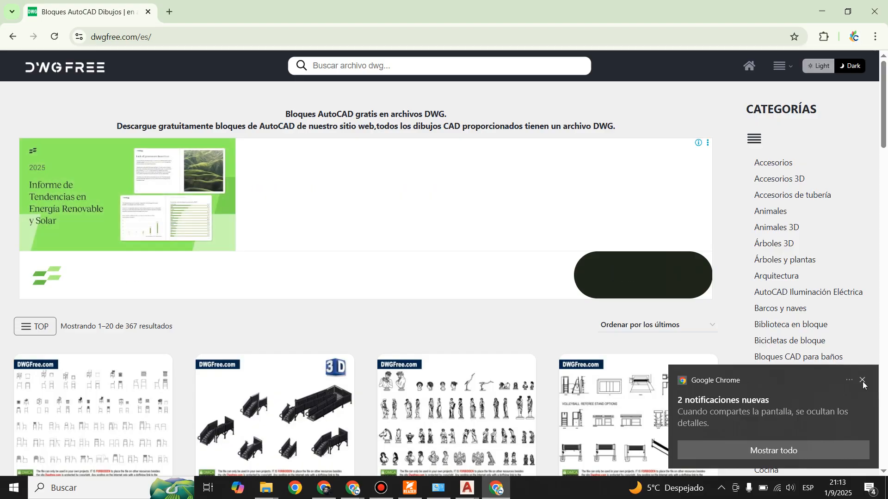
{"action": "left_click", "coordinate": [863, 381]}
Browse the free DWG block catalogue on dwgfree.com and examine its list of categories
{"action": "scroll", "coordinate": [416, 214], "scroll_direction": "down", "scroll_amount": 10}
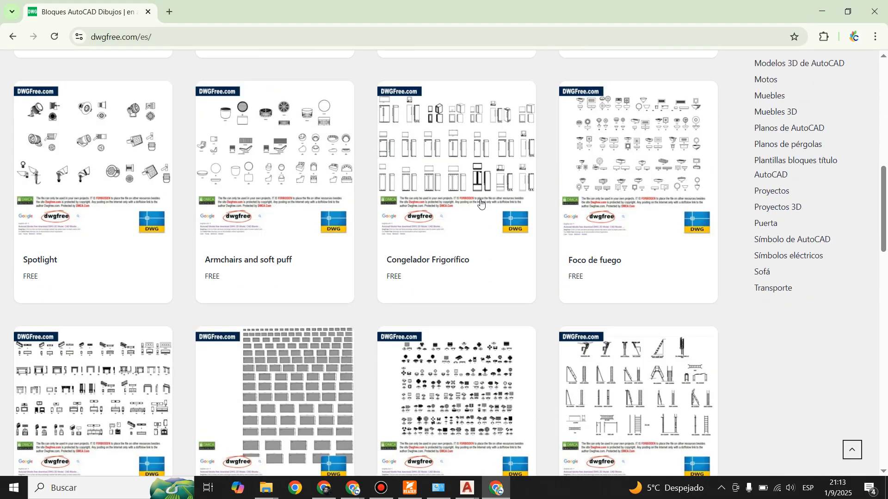
{"action": "scroll", "coordinate": [326, 209], "scroll_direction": "down", "scroll_amount": 5}
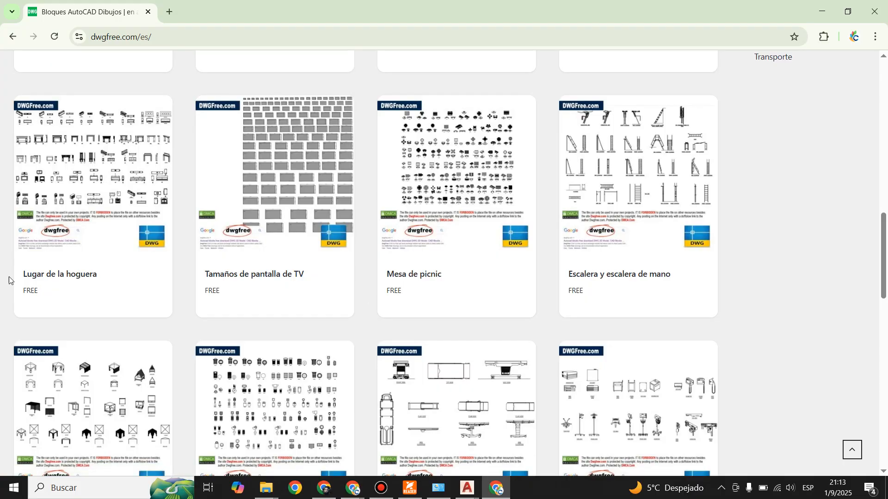
{"action": "scroll", "coordinate": [342, 276], "scroll_direction": "down", "scroll_amount": 5}
{"action": "scroll", "coordinate": [343, 276], "scroll_direction": "down", "scroll_amount": 6}
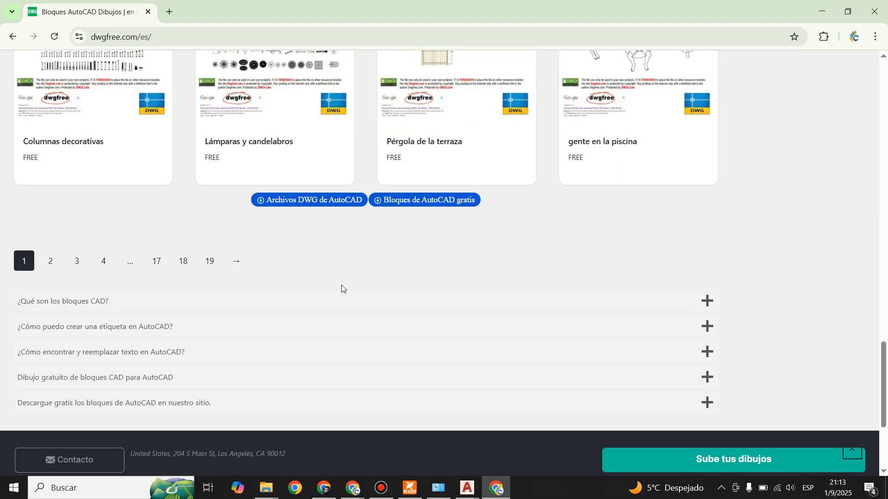
{"action": "scroll", "coordinate": [342, 282], "scroll_direction": "up", "scroll_amount": 14}
{"action": "scroll", "coordinate": [342, 288], "scroll_direction": "up", "scroll_amount": 10}
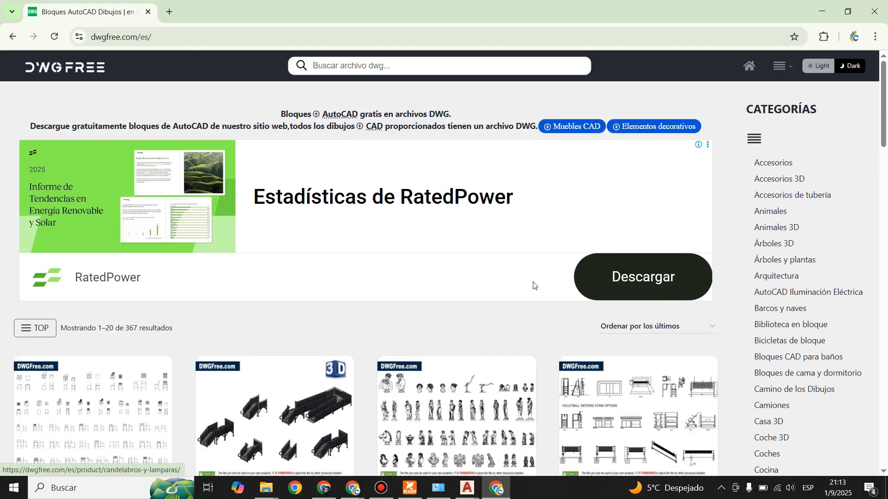
{"action": "scroll", "coordinate": [752, 247], "scroll_direction": "down", "scroll_amount": 3}
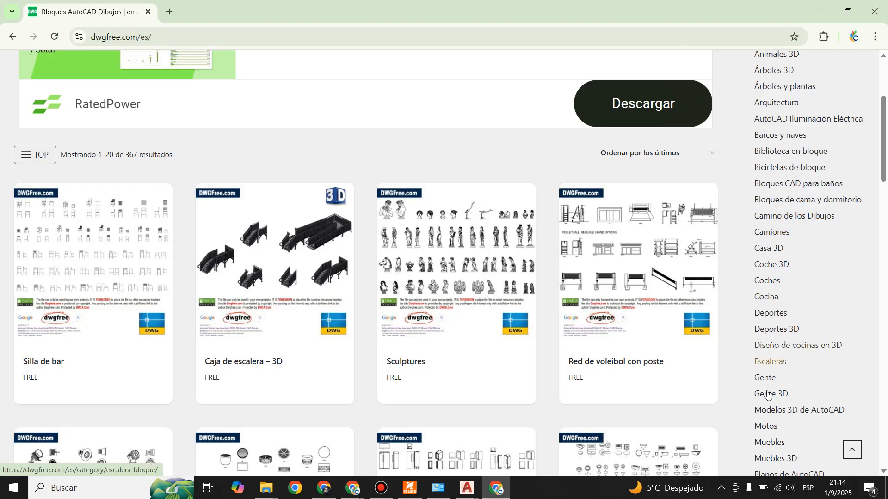
{"action": "scroll", "coordinate": [773, 423], "scroll_direction": "down", "scroll_amount": 5}
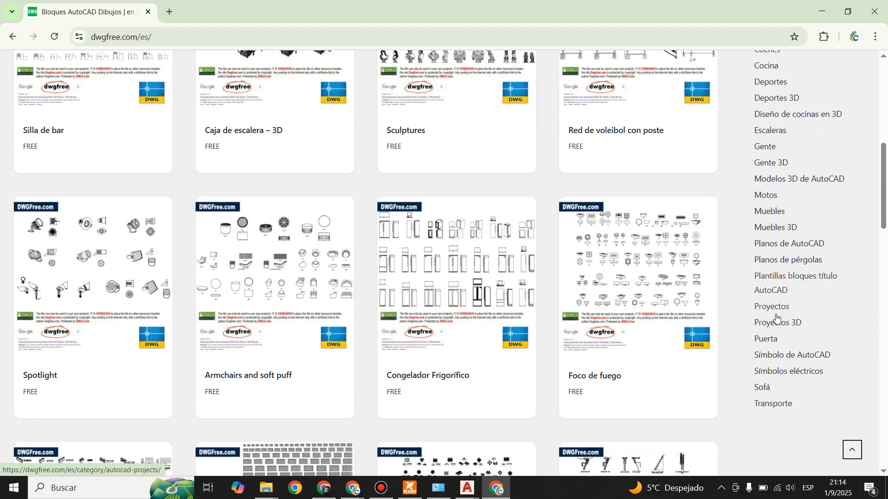
Open the Accesorios de tubería category and close the advertisement that covers the page
{"action": "scroll", "coordinate": [786, 319], "scroll_direction": "up", "scroll_amount": 6}
{"action": "scroll", "coordinate": [776, 312], "scroll_direction": "up", "scroll_amount": 3}
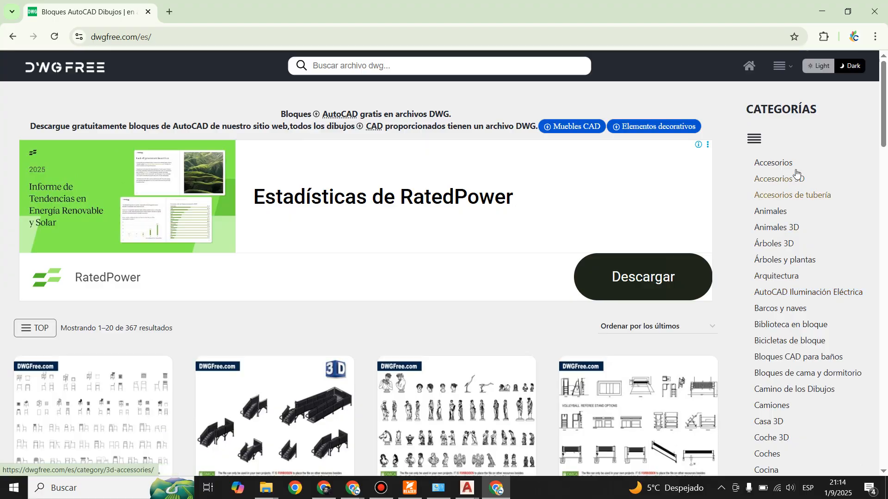
{"action": "left_click", "coordinate": [790, 191]}
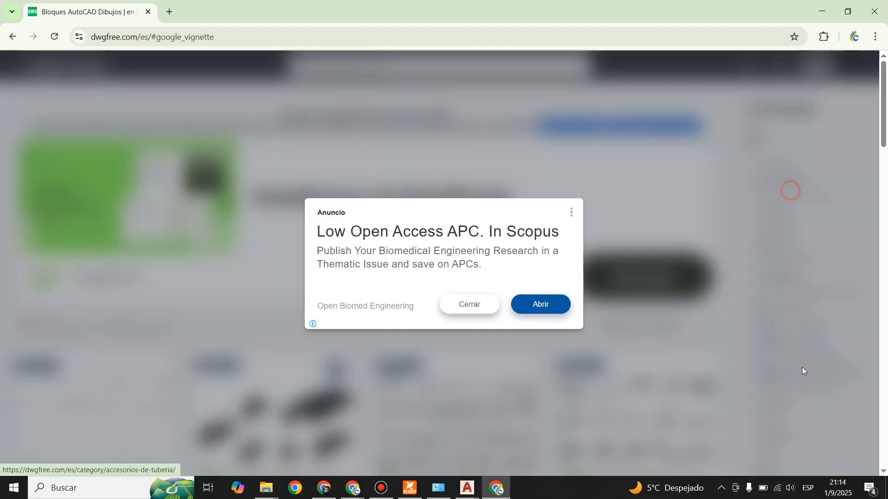
{"action": "left_click", "coordinate": [468, 306]}
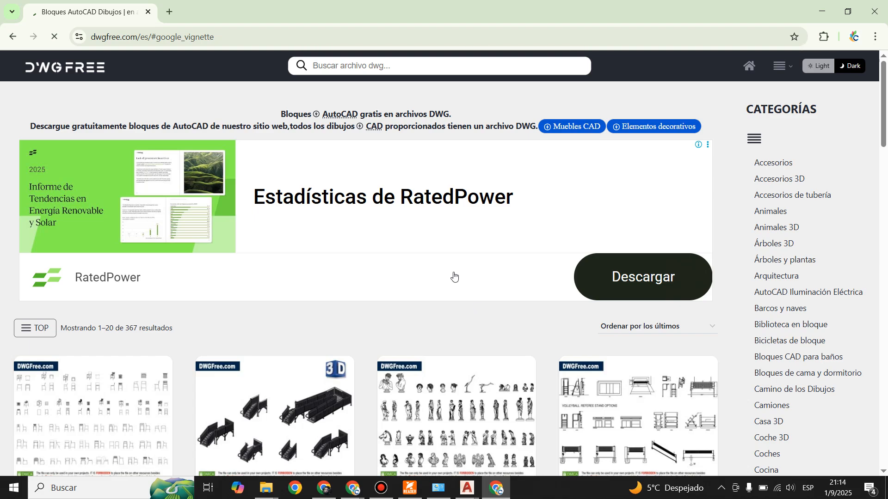
Browse the Accesorios de tubería blocks and open the Piezas sanitarias drawing page
{"action": "scroll", "coordinate": [430, 317], "scroll_direction": "down", "scroll_amount": 6}
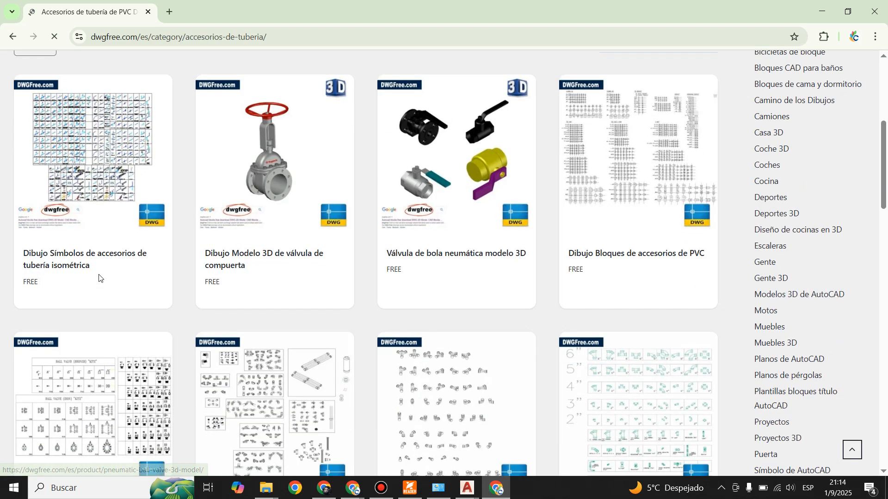
{"action": "scroll", "coordinate": [446, 297], "scroll_direction": "down", "scroll_amount": 5}
{"action": "scroll", "coordinate": [445, 296], "scroll_direction": "down", "scroll_amount": 3}
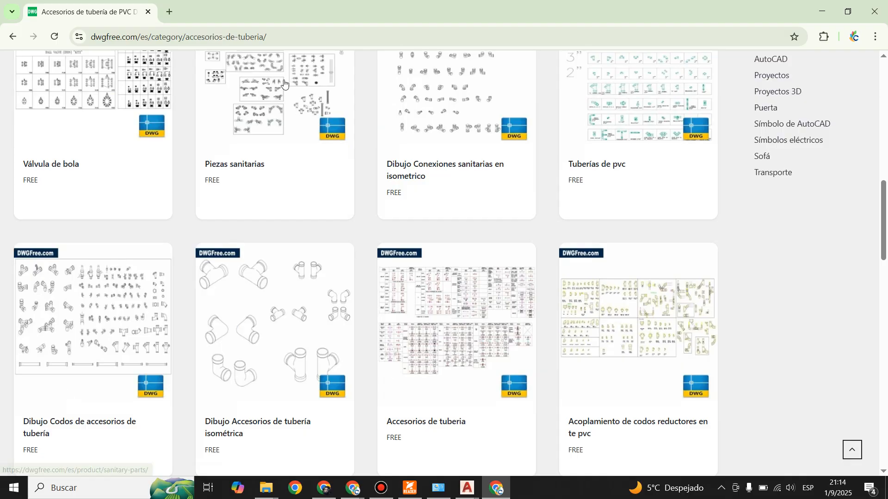
{"action": "left_click", "coordinate": [416, 319]}
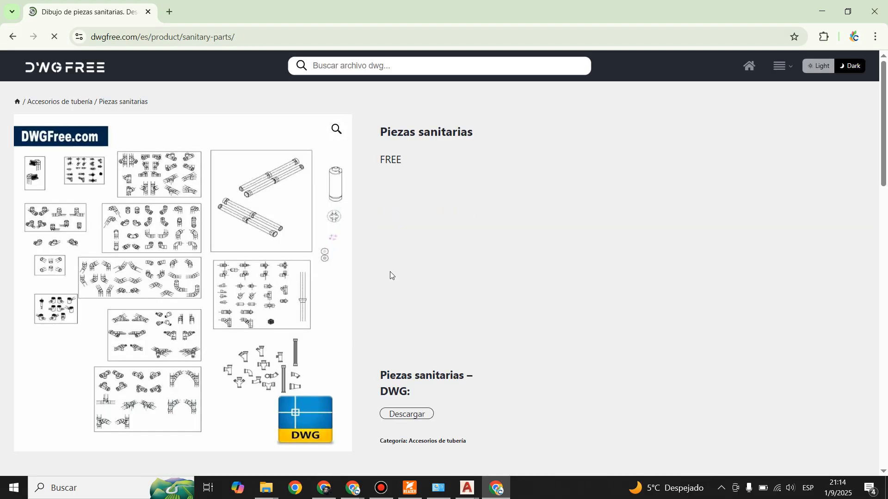
Request the Piezas sanitarias DWG download and cancel saving the file
{"action": "scroll", "coordinate": [363, 241], "scroll_direction": "down", "scroll_amount": 3}
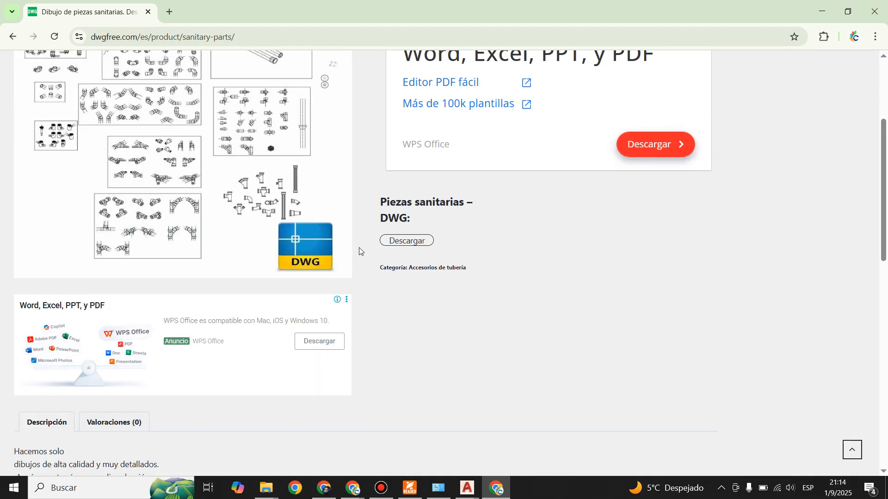
{"action": "left_click", "coordinate": [398, 246]}
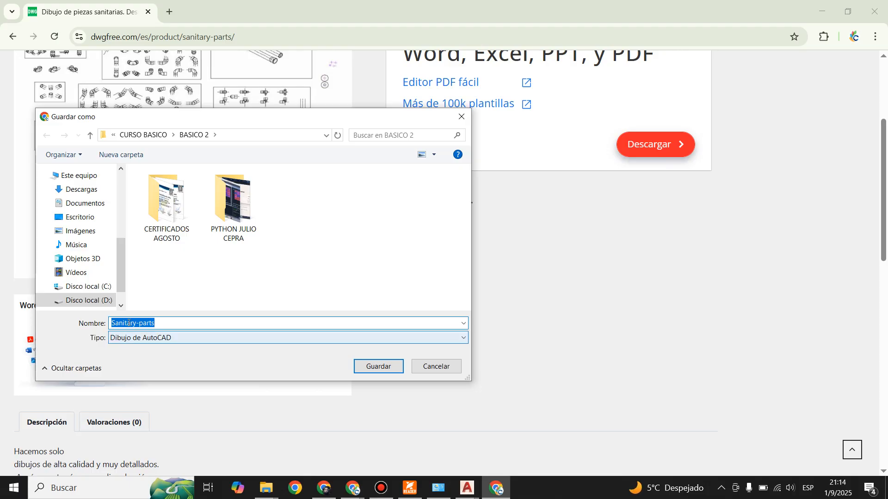
{"action": "left_click", "coordinate": [462, 116]}
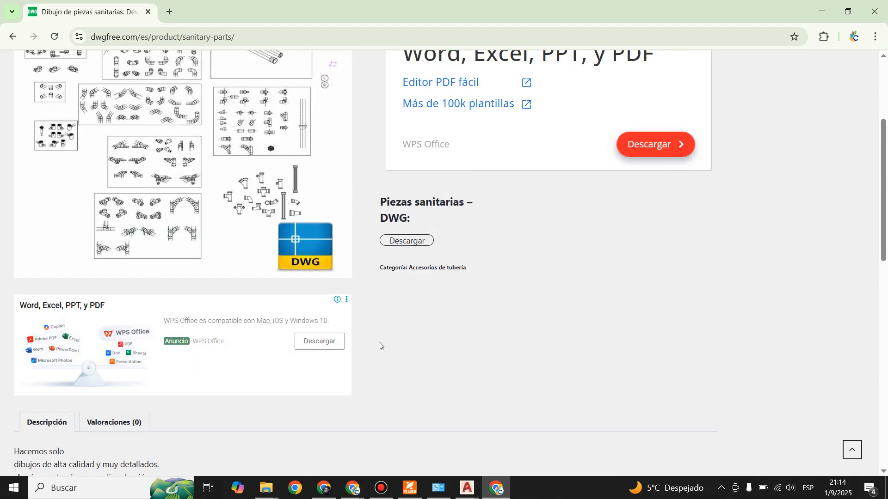
Search Google for bibliocad in a new browser tab and open the Bibliocad AutoCAD blocks site
{"action": "key", "text": "ctrl+t"}
{"action": "left_click", "coordinate": [313, 228]}
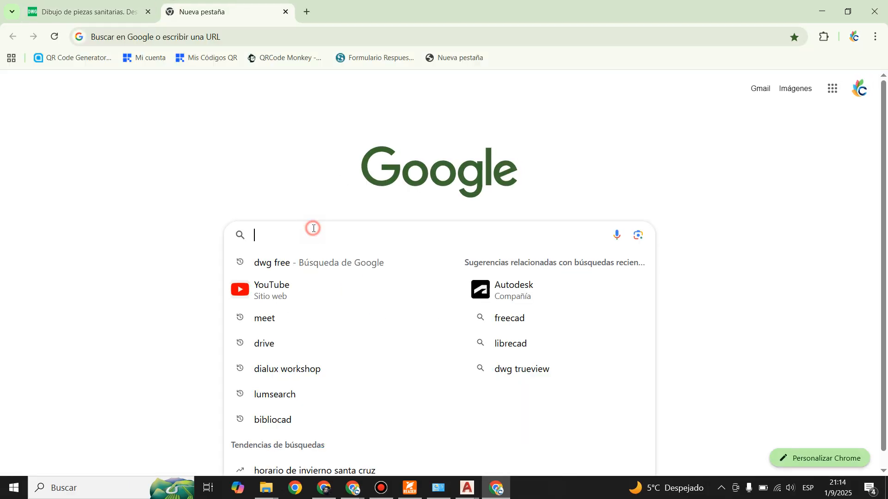
{"action": "left_click", "coordinate": [273, 417]}
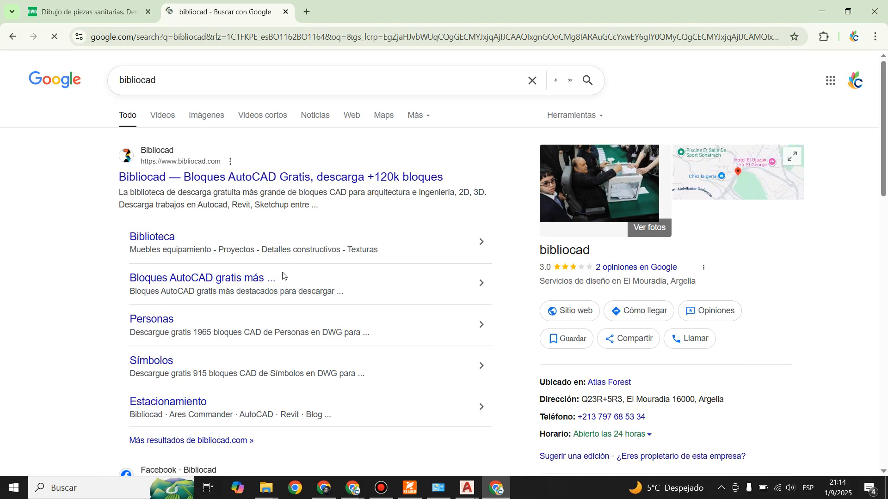
{"action": "left_click", "coordinate": [252, 181]}
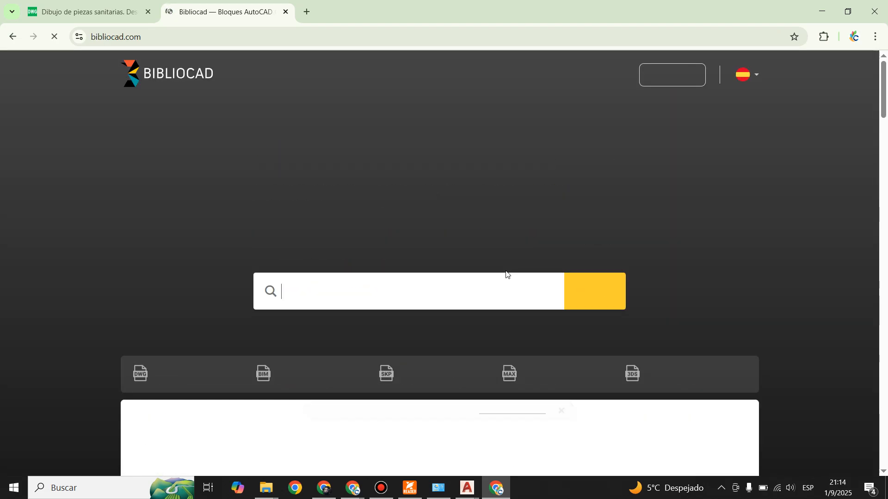
Open Bibliocad's Electricidad iluminación category and close the advertisement that covers the page
{"action": "scroll", "coordinate": [410, 264], "scroll_direction": "down", "scroll_amount": 5}
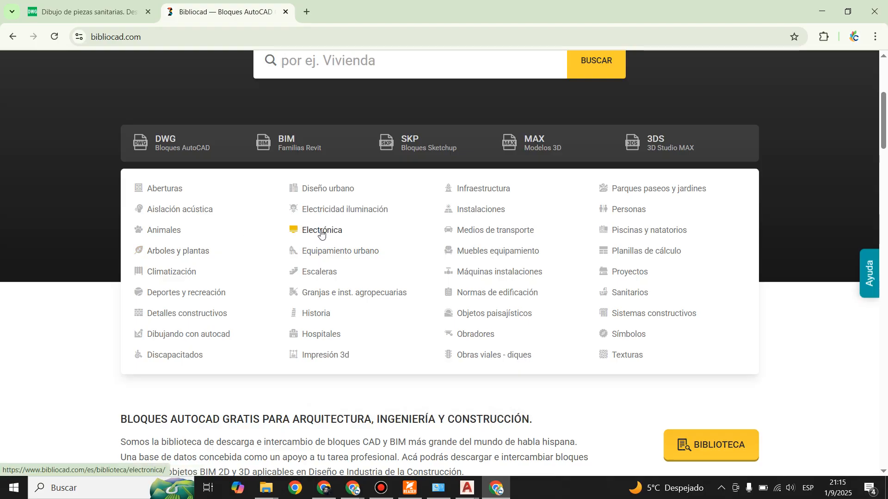
{"action": "left_click", "coordinate": [330, 209]}
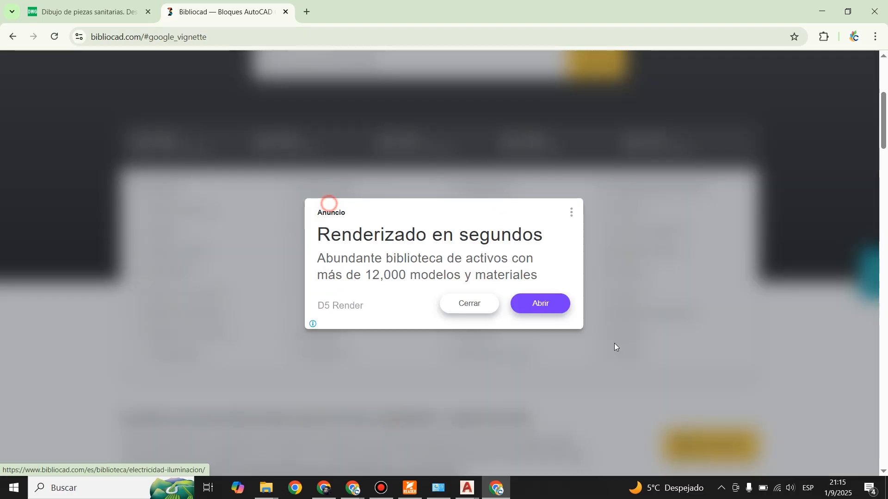
{"action": "left_click", "coordinate": [463, 309]}
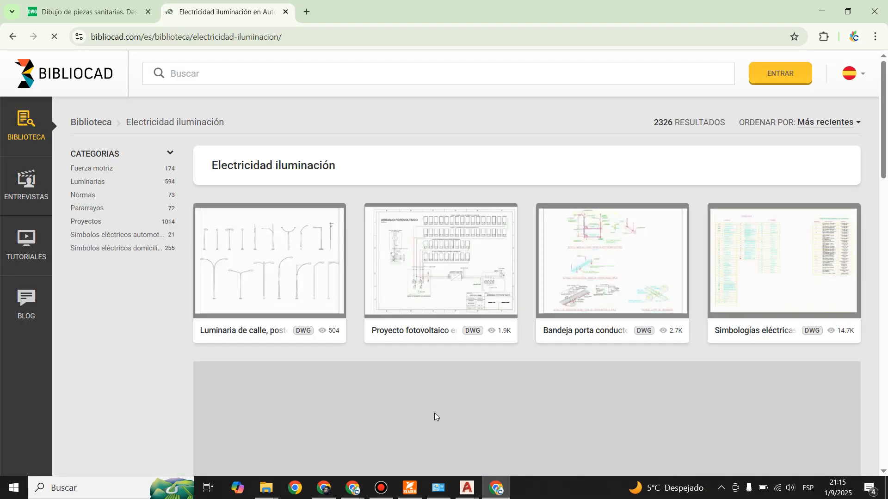
Browse the Electricidad iluminación files, examine the preview of Archivo simbología eléctrica básica, and close it
{"action": "scroll", "coordinate": [404, 269], "scroll_direction": "down", "scroll_amount": 3}
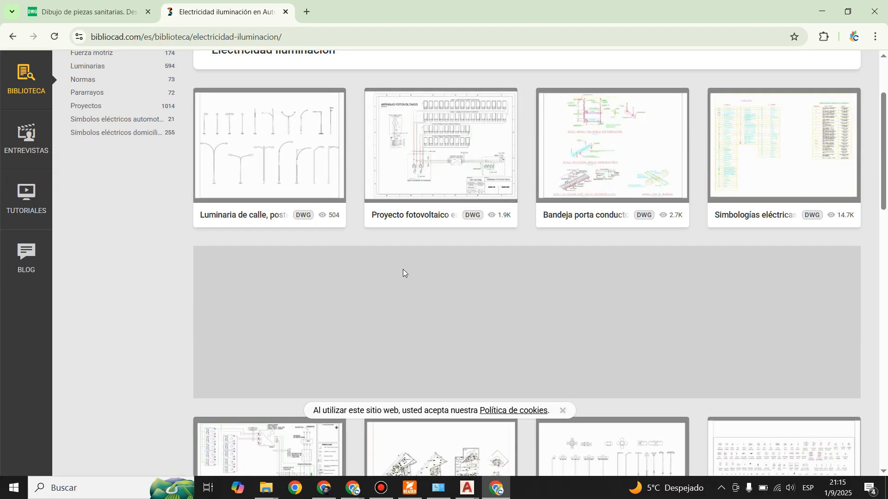
{"action": "scroll", "coordinate": [404, 269], "scroll_direction": "down", "scroll_amount": 4}
{"action": "scroll", "coordinate": [465, 323], "scroll_direction": "down", "scroll_amount": 4}
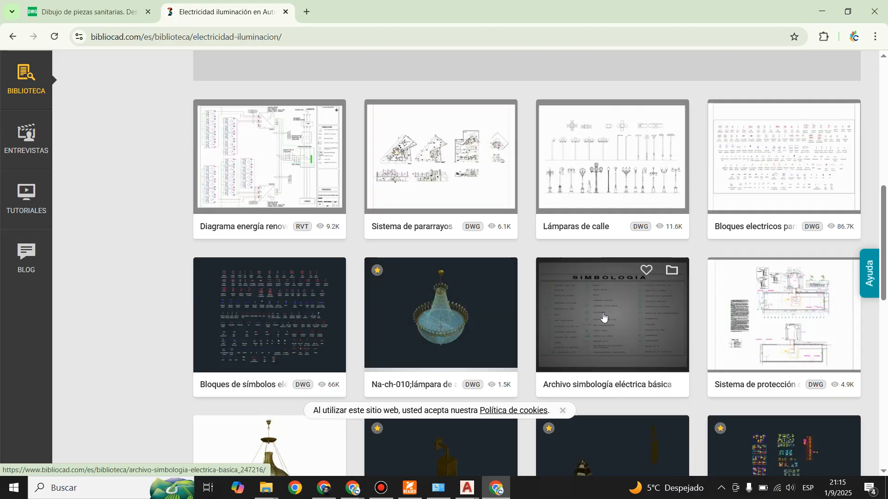
{"action": "left_click", "coordinate": [564, 356]}
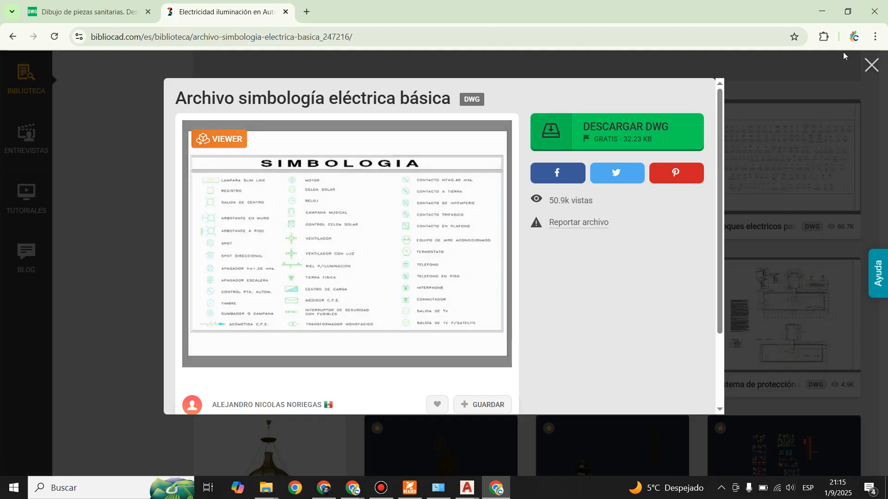
{"action": "left_click", "coordinate": [878, 67]}
Examine the previews of Diagrama energía renovable residencial and Bloques electricos para planos de instalaciones, closing each one
{"action": "scroll", "coordinate": [533, 342], "scroll_direction": "down", "scroll_amount": 5}
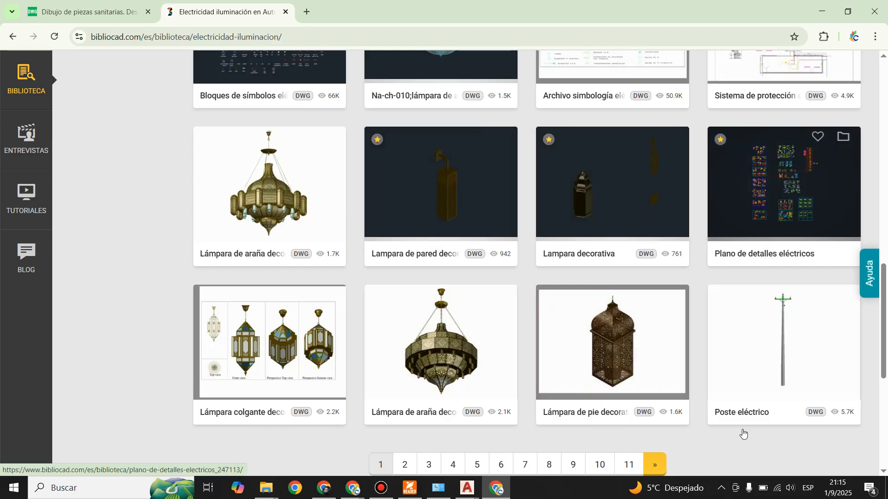
{"action": "scroll", "coordinate": [536, 374], "scroll_direction": "up", "scroll_amount": 6}
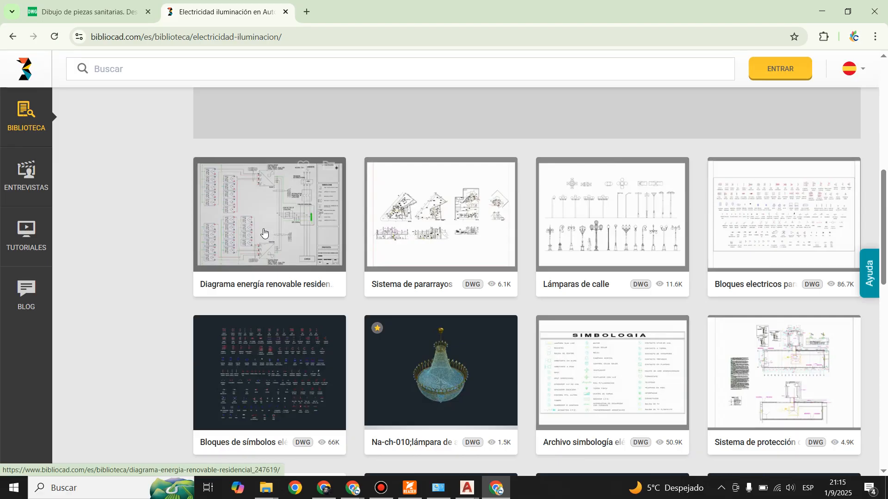
{"action": "left_click", "coordinate": [263, 233]}
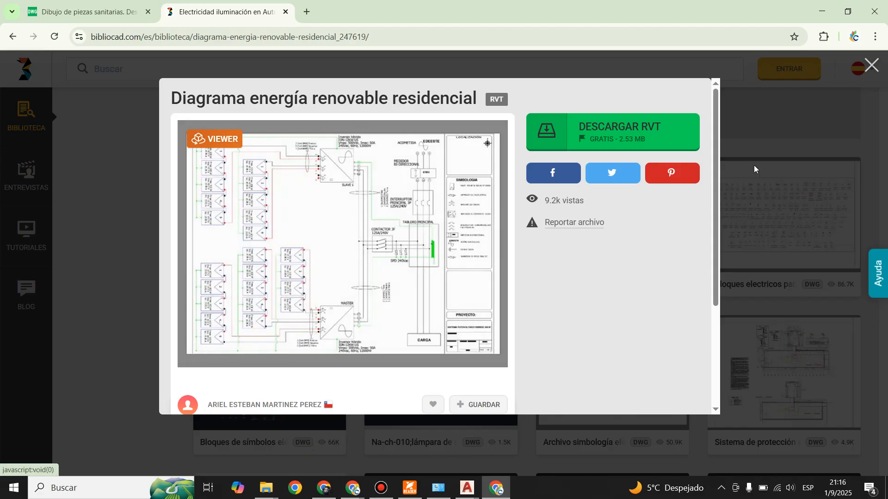
{"action": "left_click", "coordinate": [872, 66]}
{"action": "left_click", "coordinate": [774, 235]}
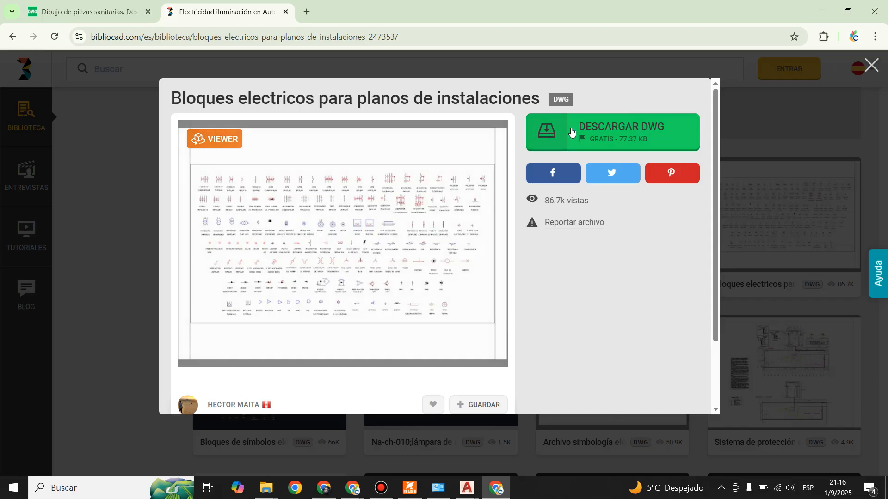
{"action": "left_click", "coordinate": [881, 69]}
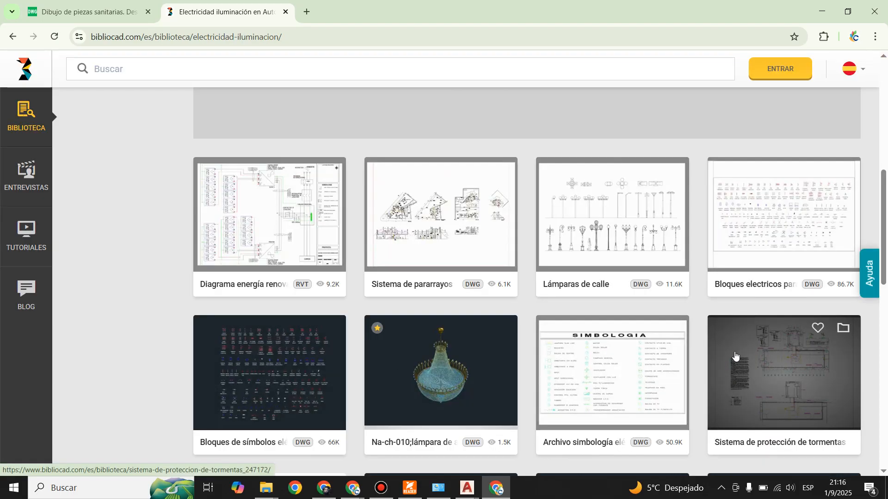